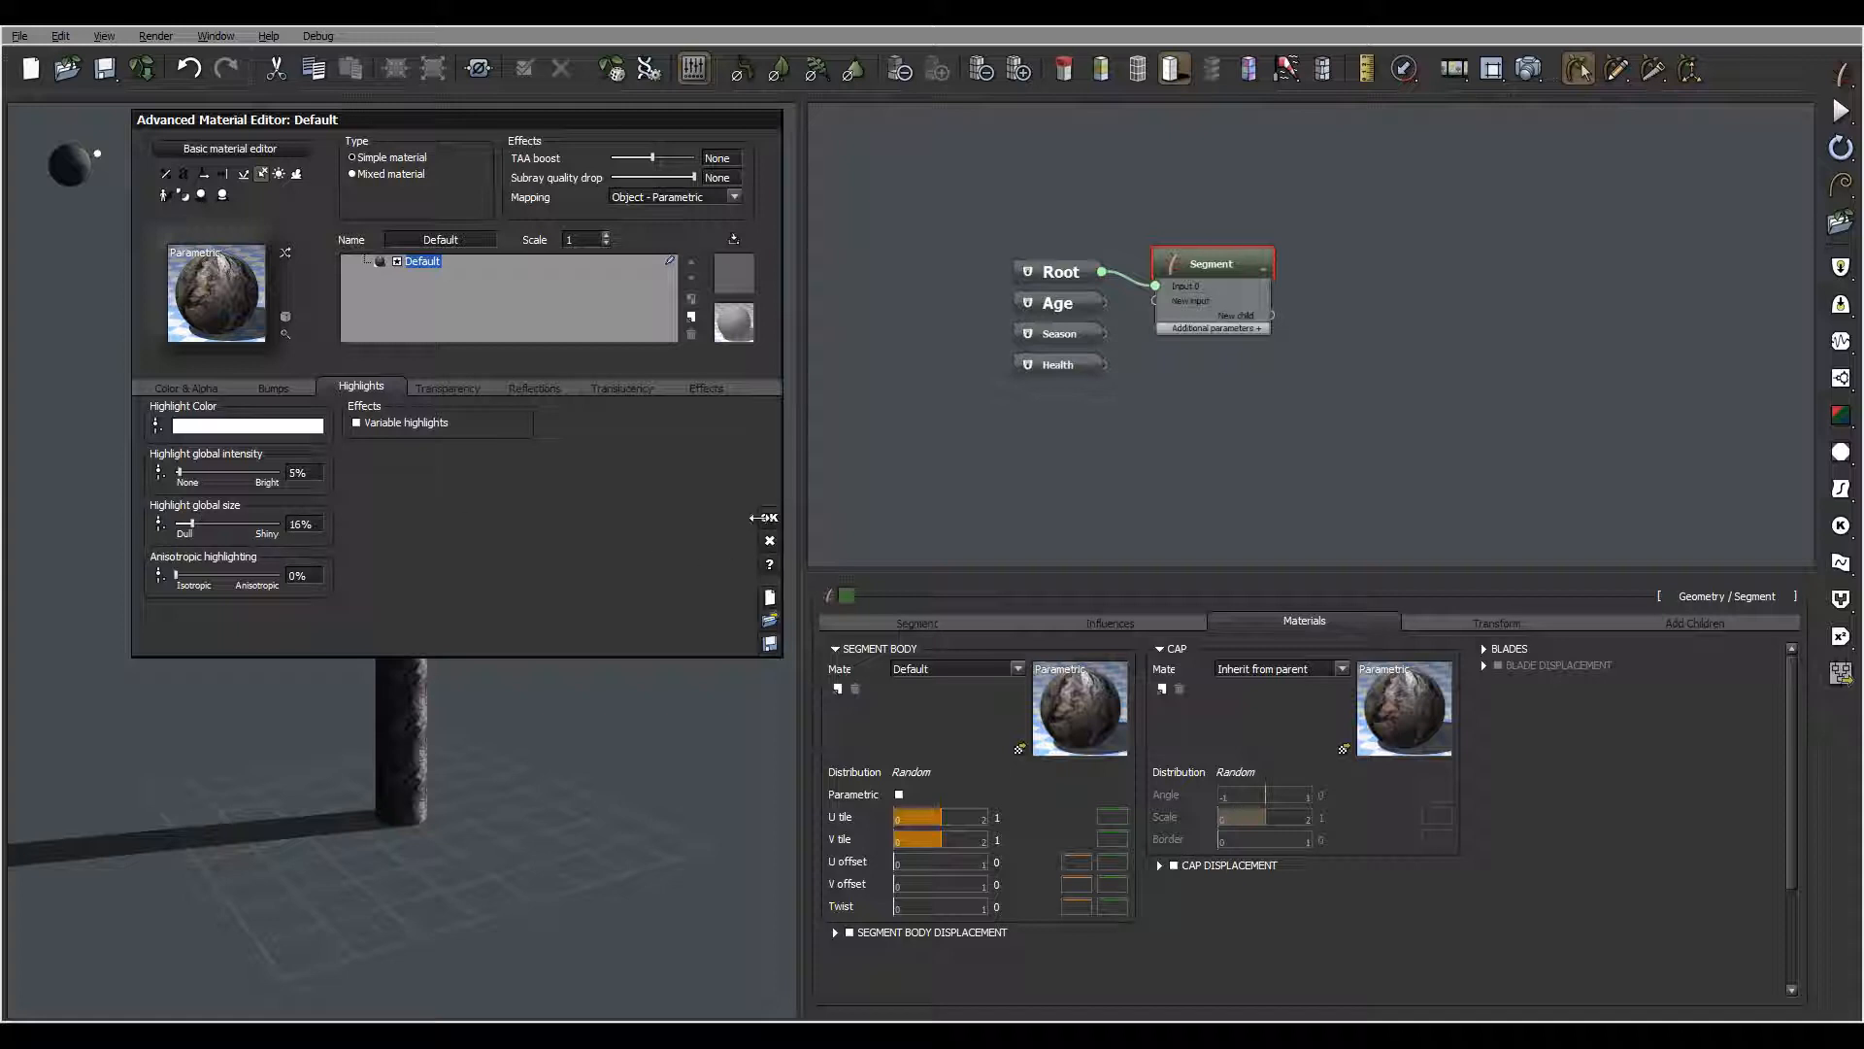
# Close the advanced material editor and enable parametric mapping for the segment body material
pyautogui.click(770, 541)
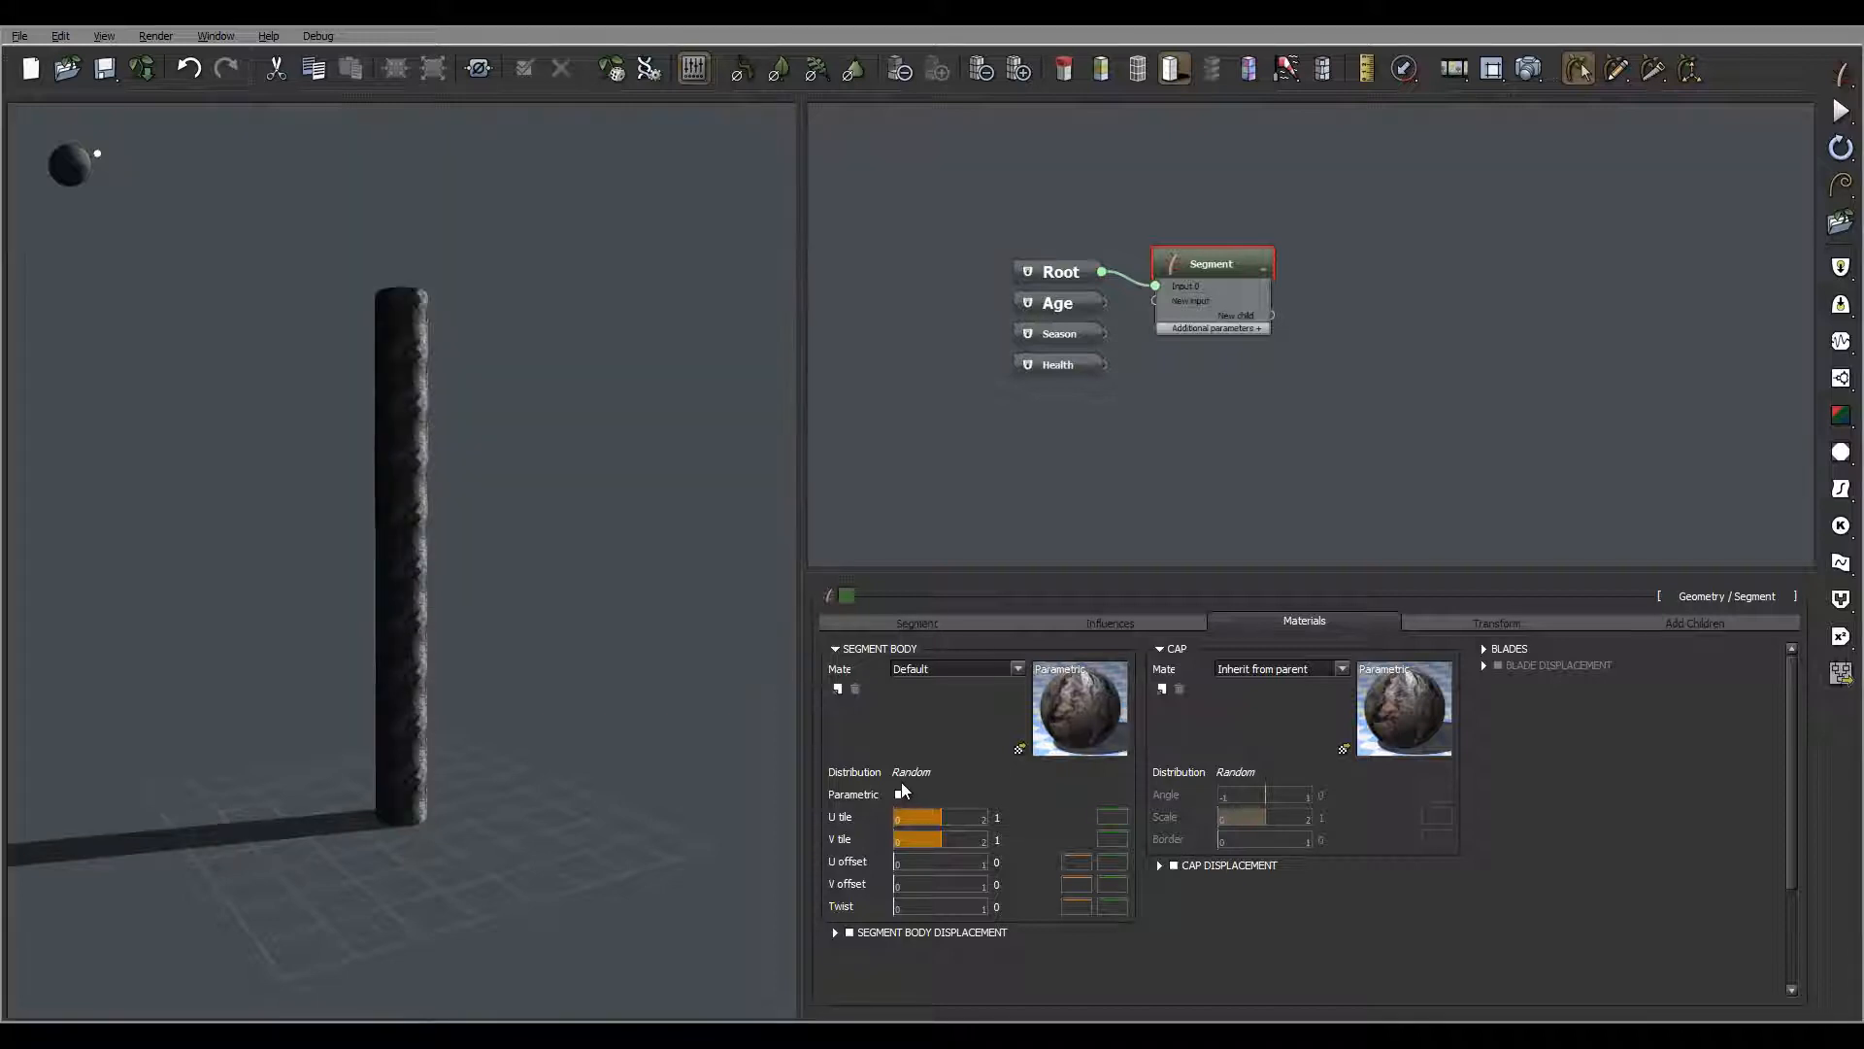
pyautogui.moveTo(624, 533); pyautogui.dragTo(349, 575, button='right')
pyautogui.moveTo(574, 587); pyautogui.dragTo(418, 454, button='right')
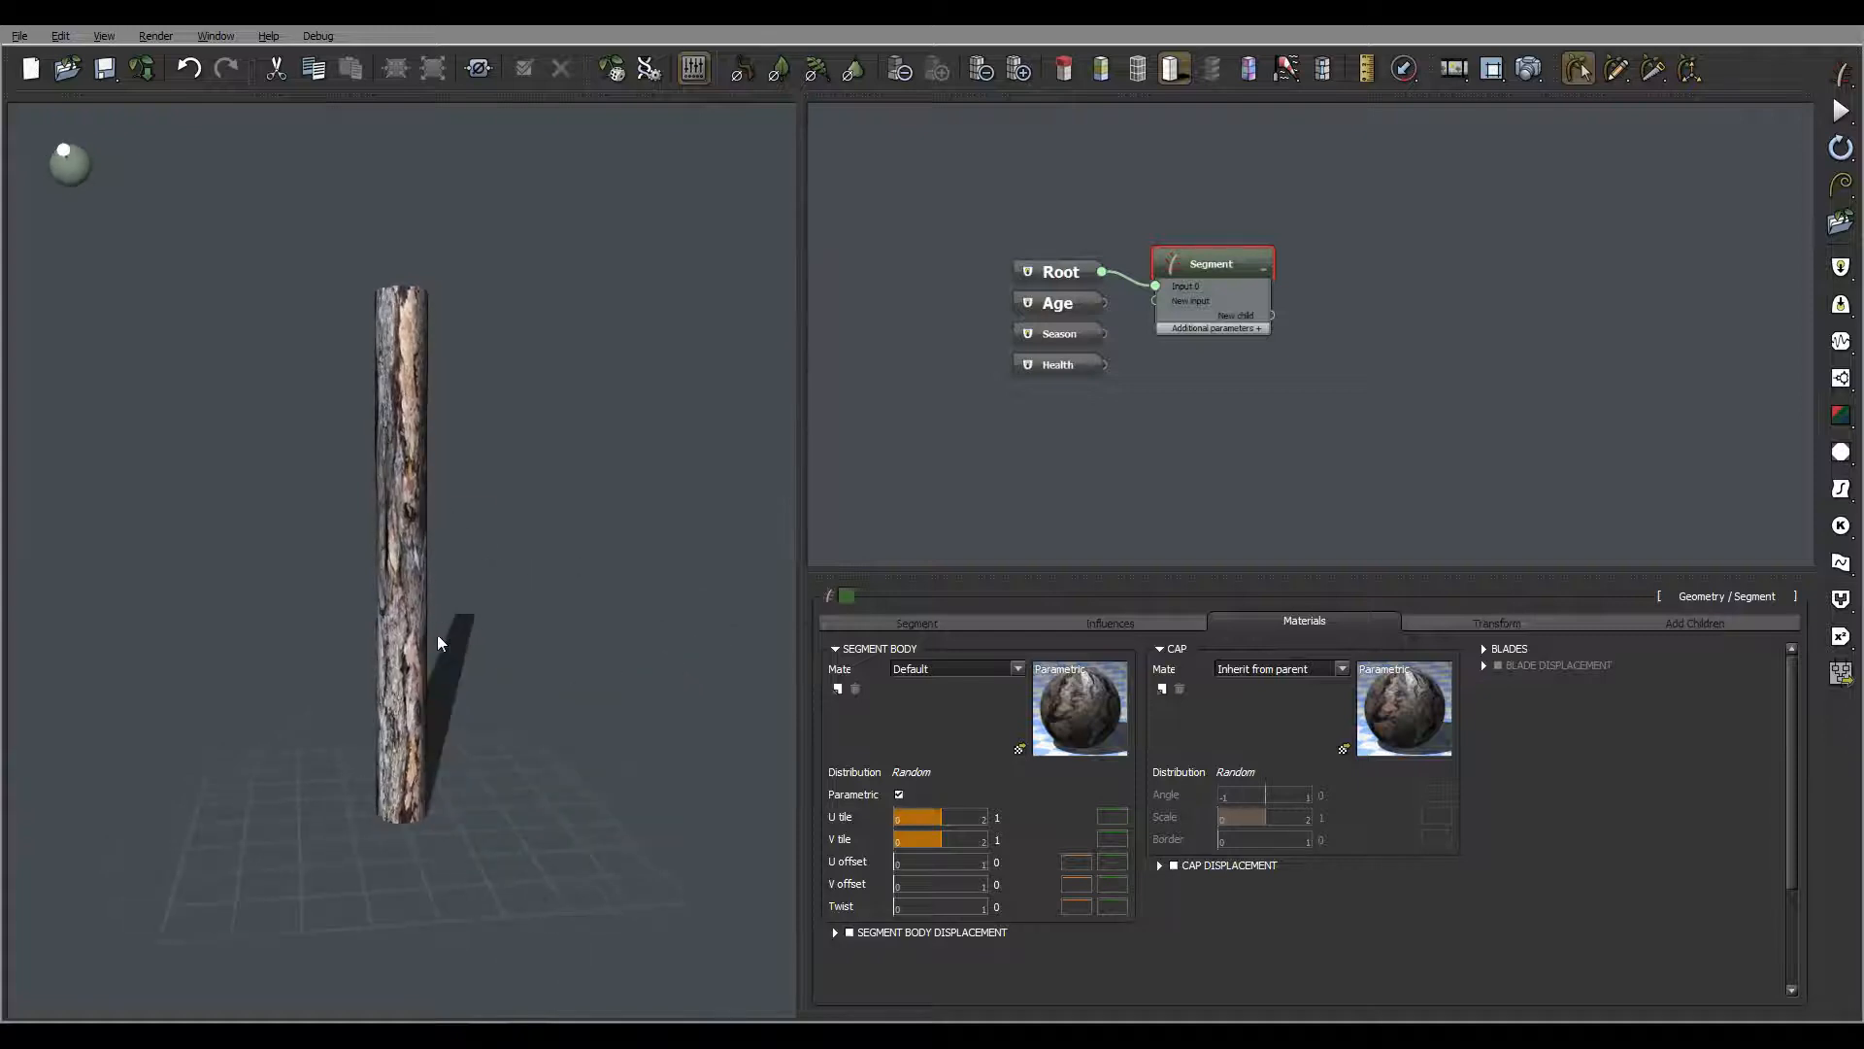
pyautogui.moveTo(458, 802); pyautogui.dragTo(654, 753, button='right')
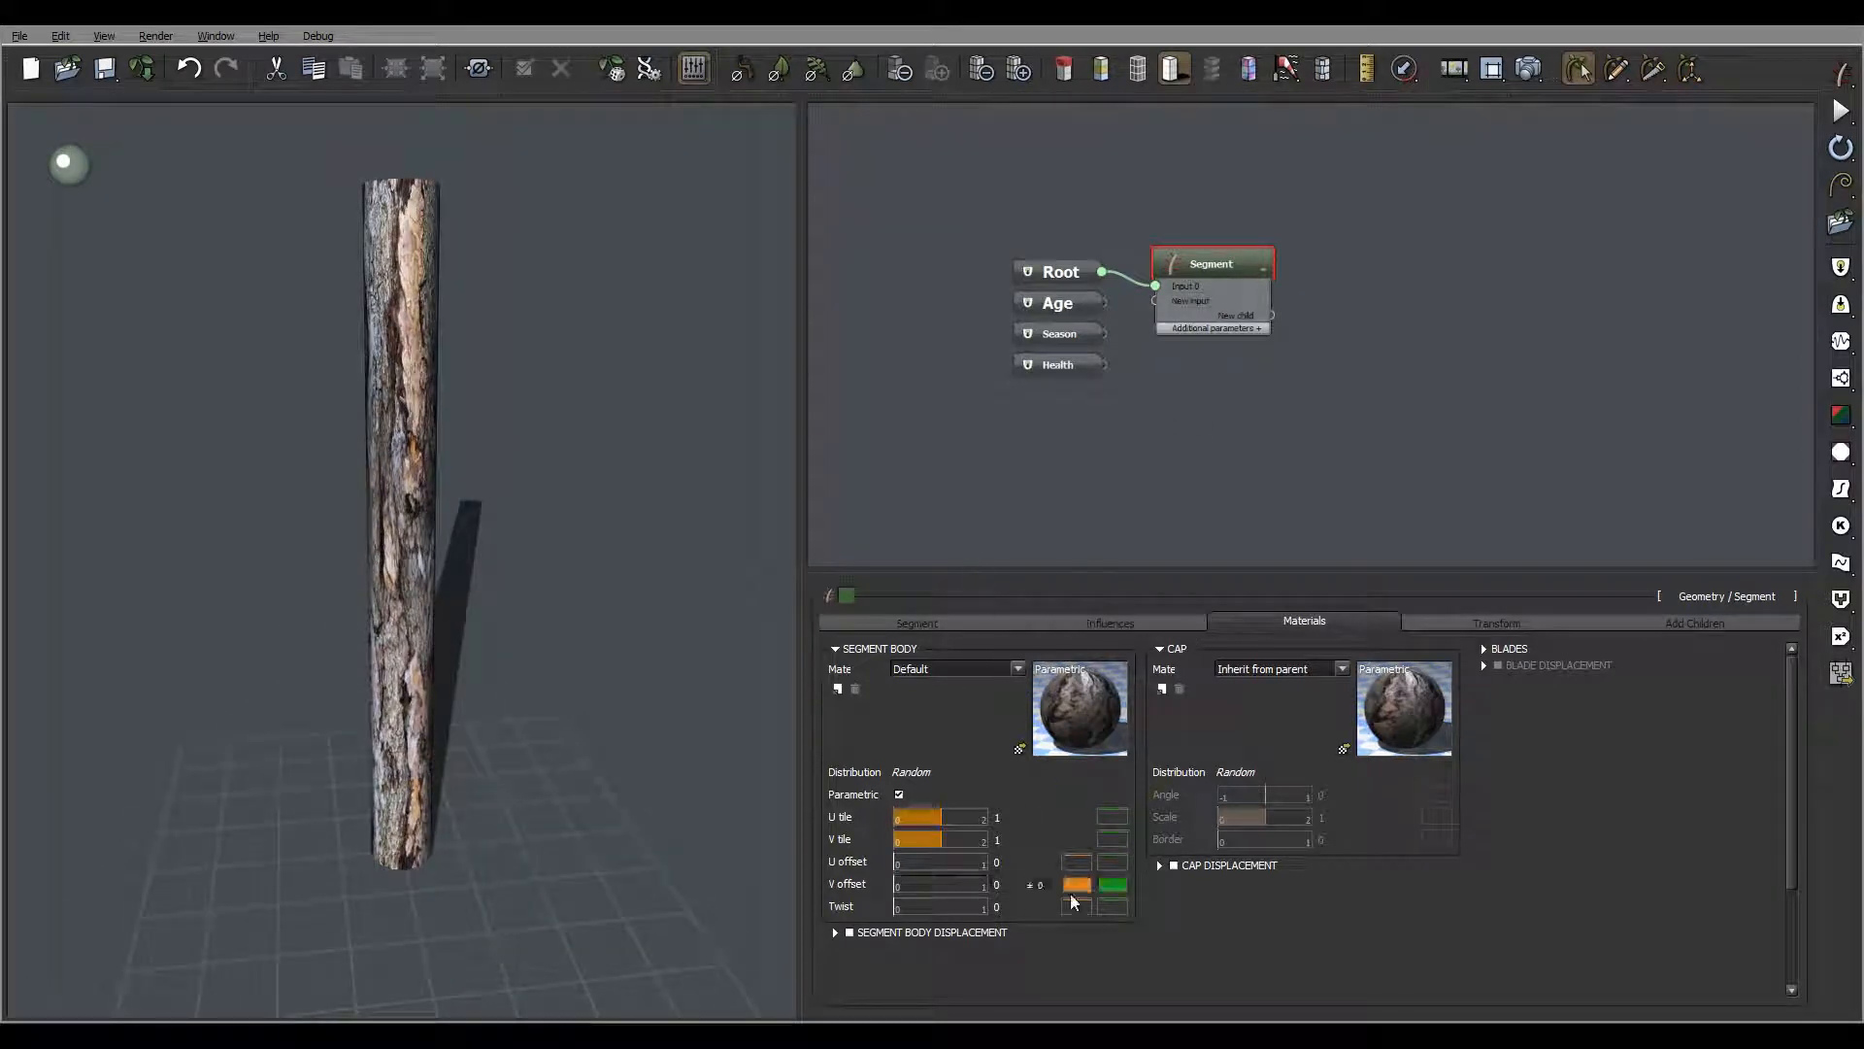
# Enable segment body displacement and connect its Source parameter so it becomes an input on the Segment node
pyautogui.click(850, 933)
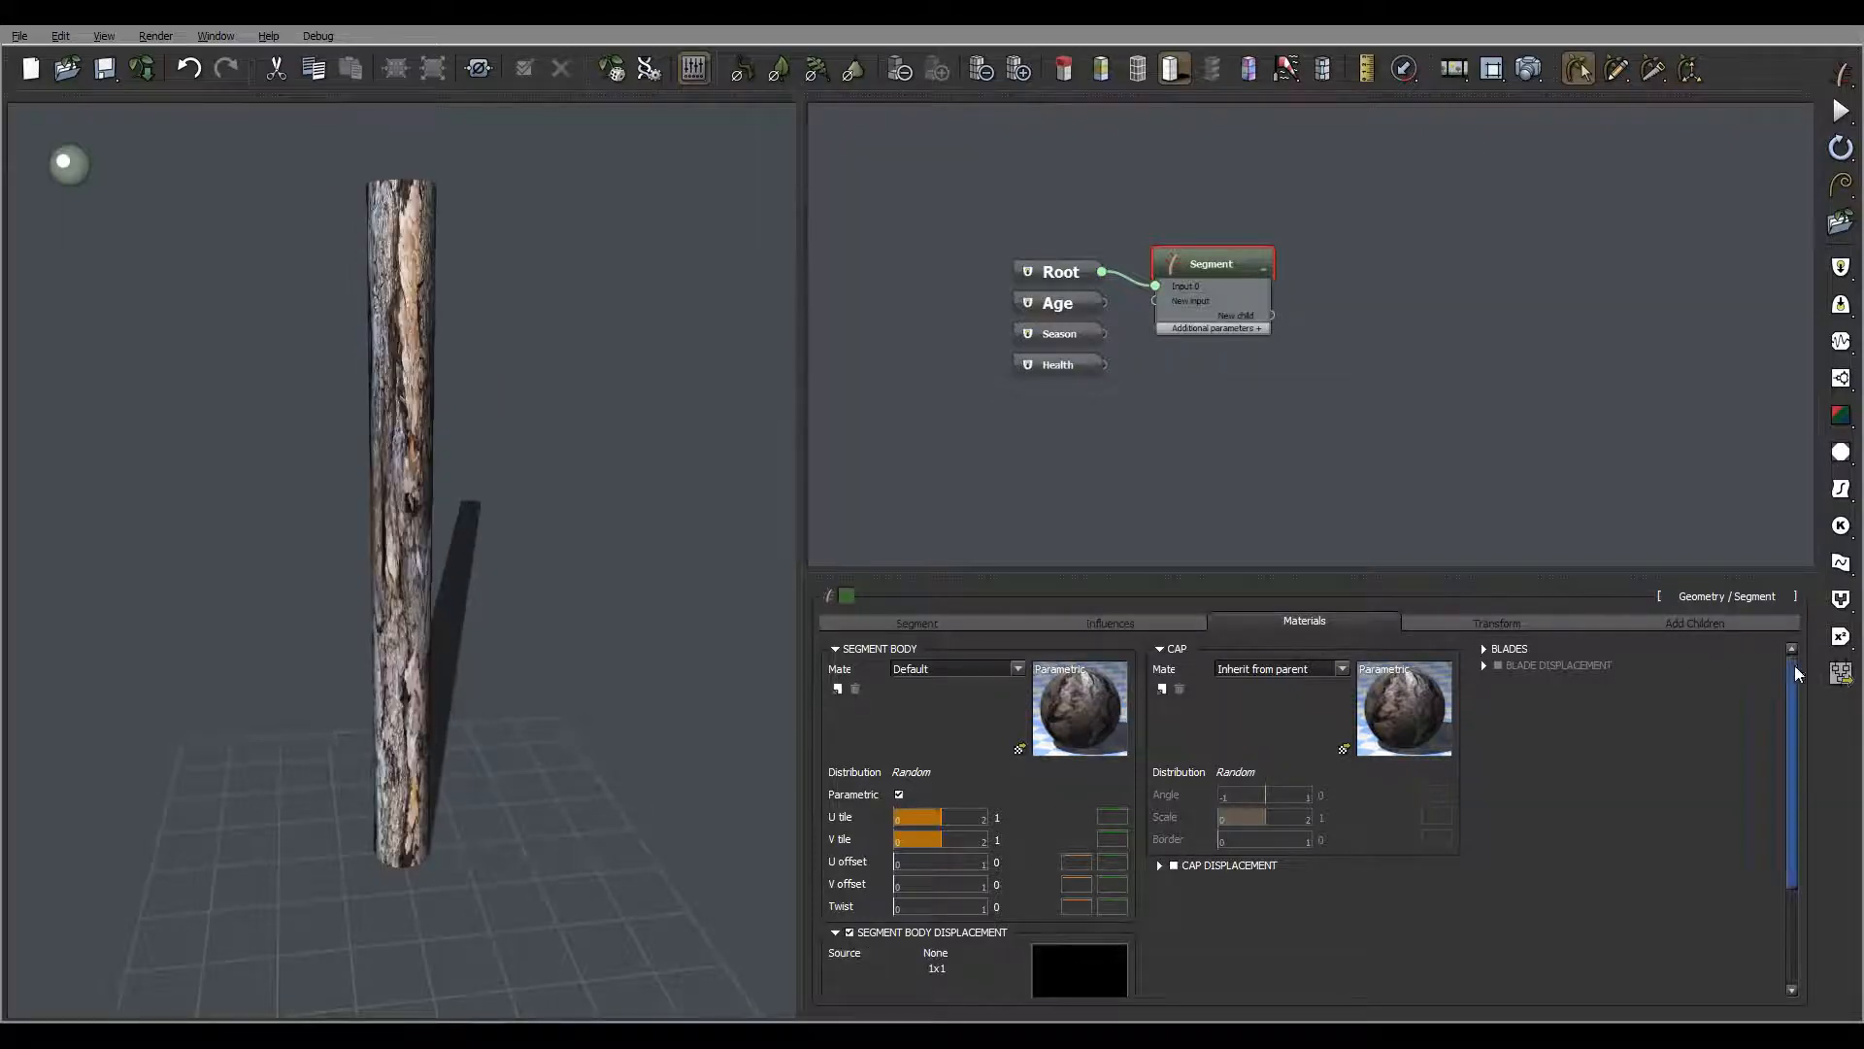
pyautogui.scroll(-3, 1787, 833)
pyautogui.moveTo(1275, 575); pyautogui.dragTo(1262, 471)
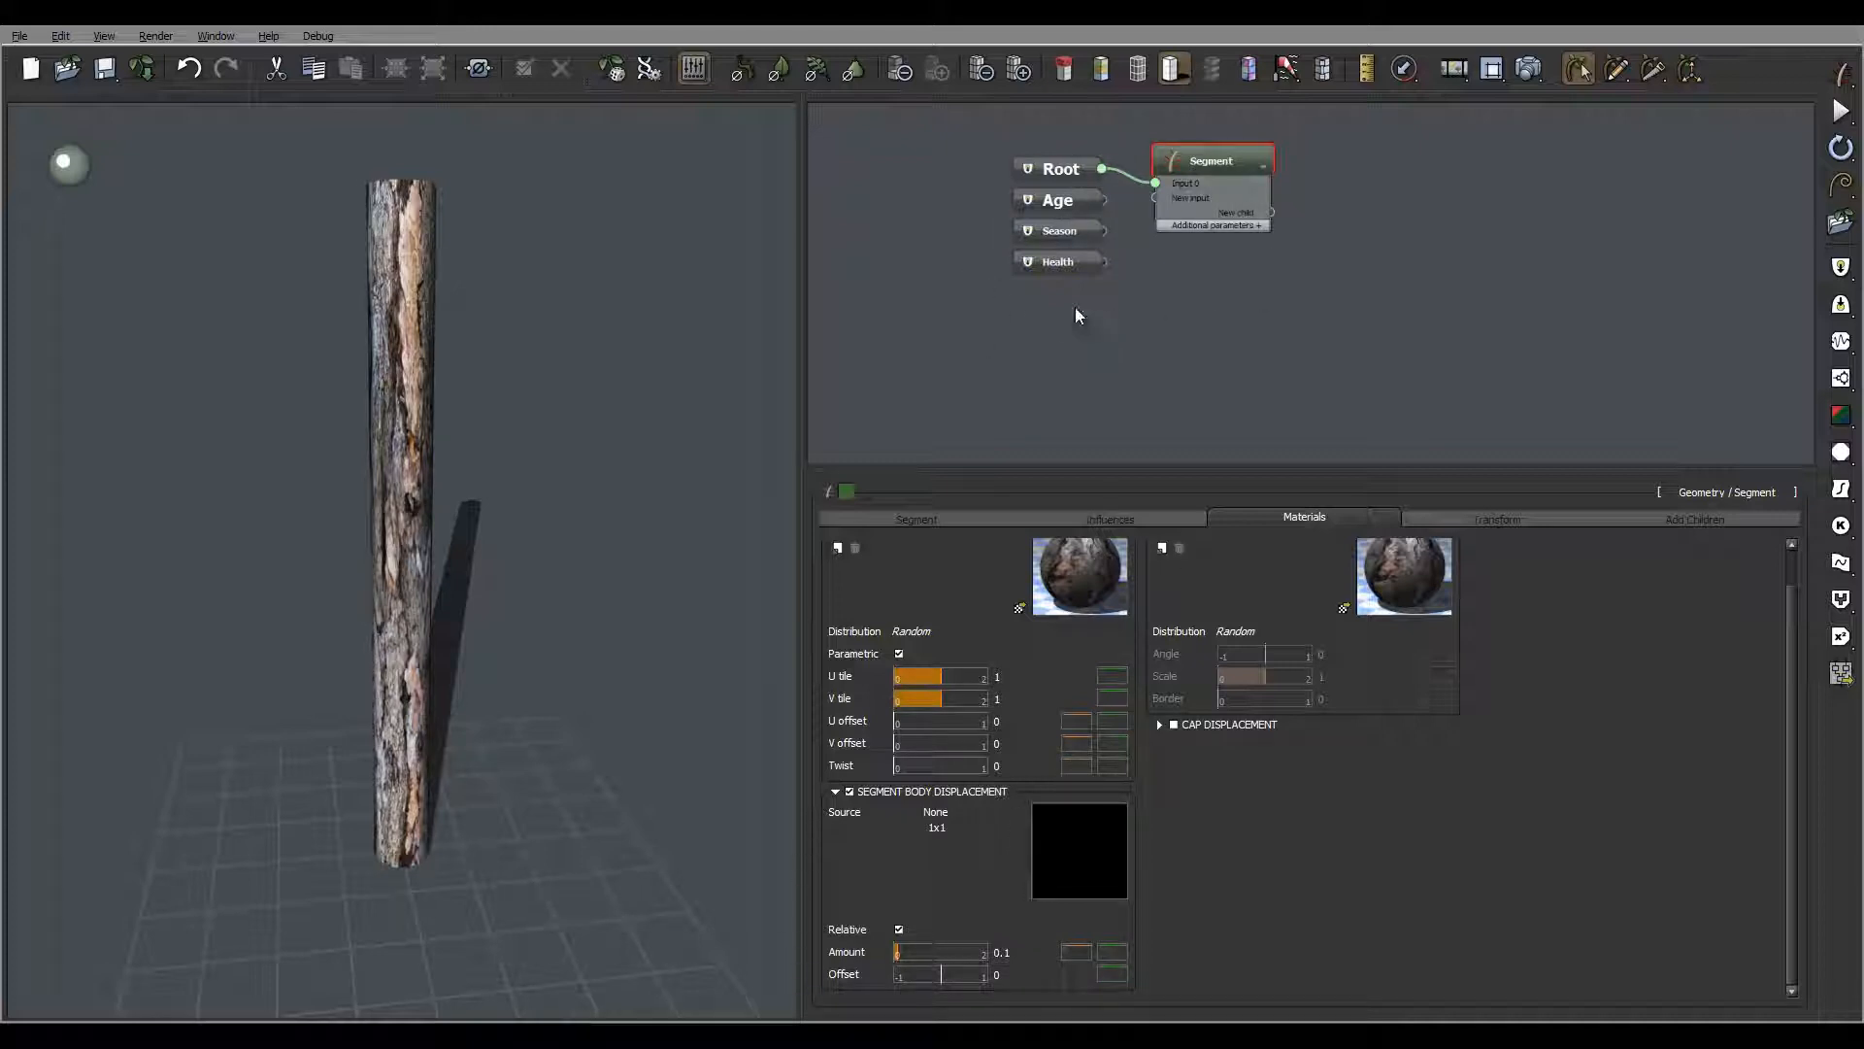
pyautogui.rightClick(855, 817)
pyautogui.click(917, 820)
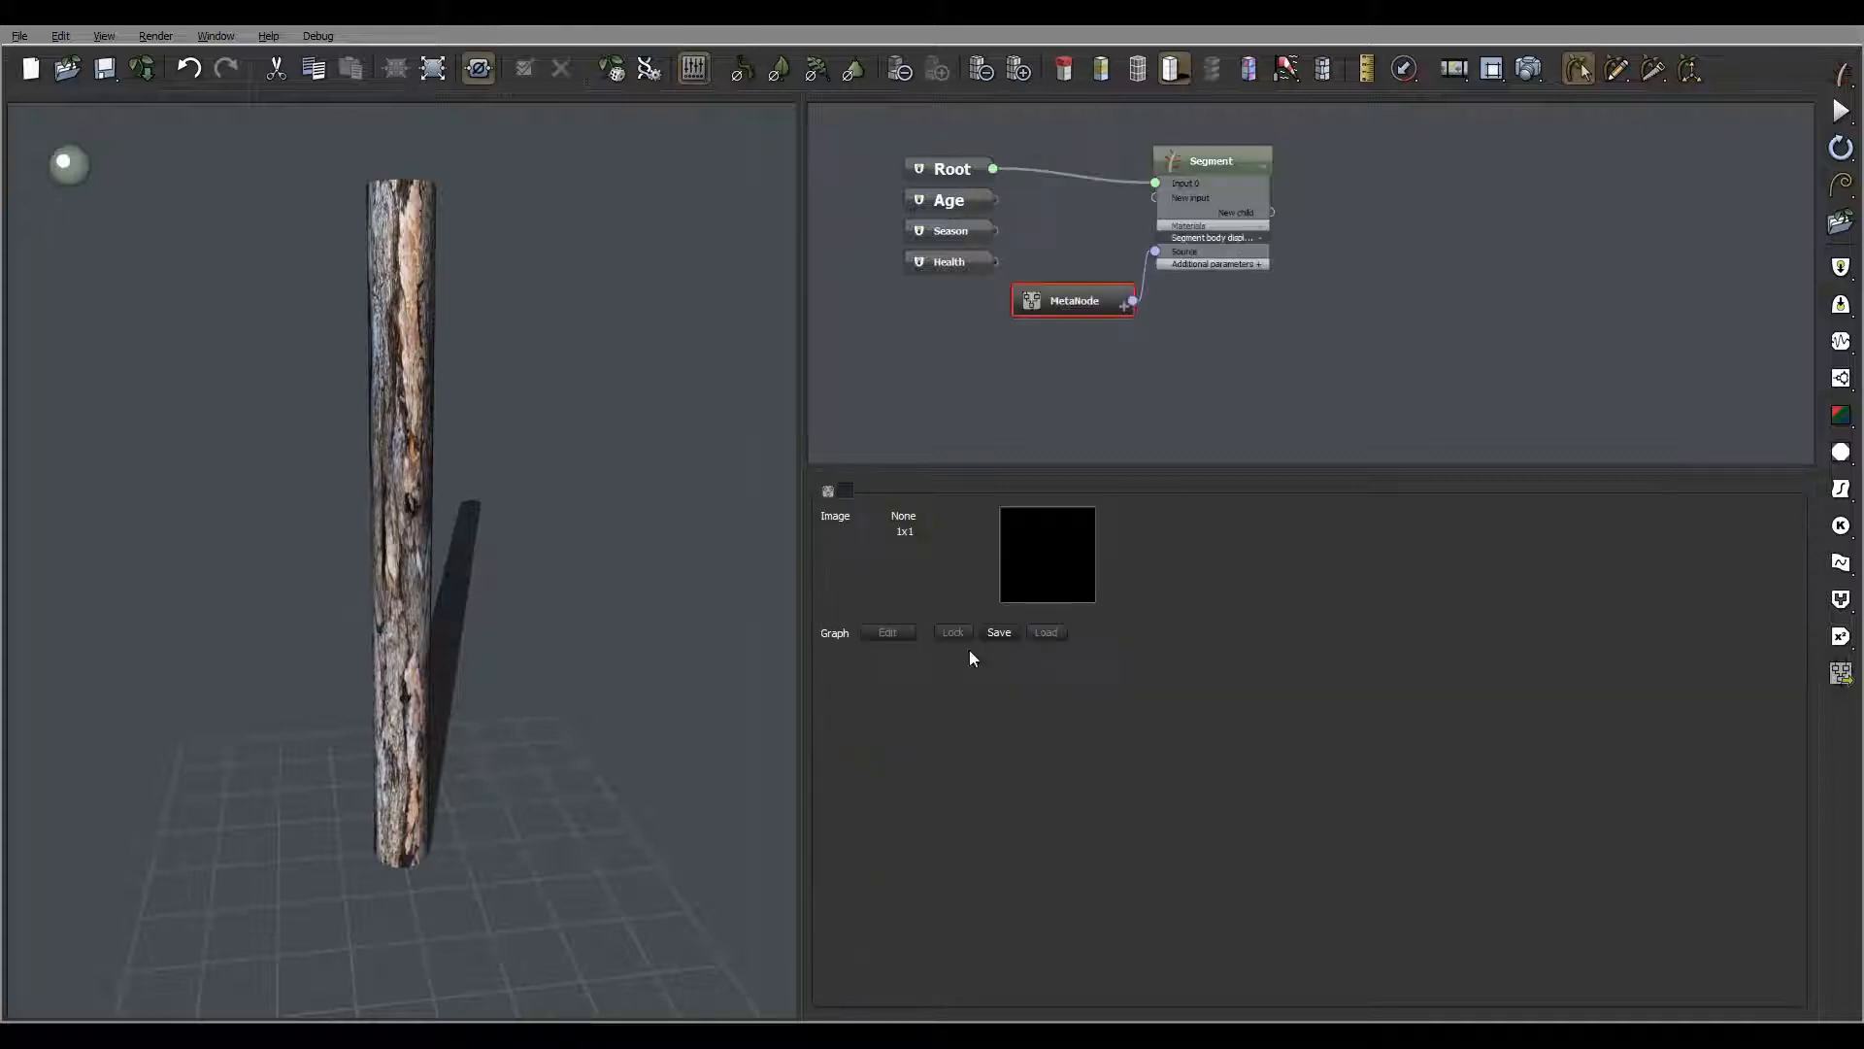
# Connect the segment body displacement's Amount parameter to its own node and arrange the two input nodes below the Segment
pyautogui.click(1202, 157)
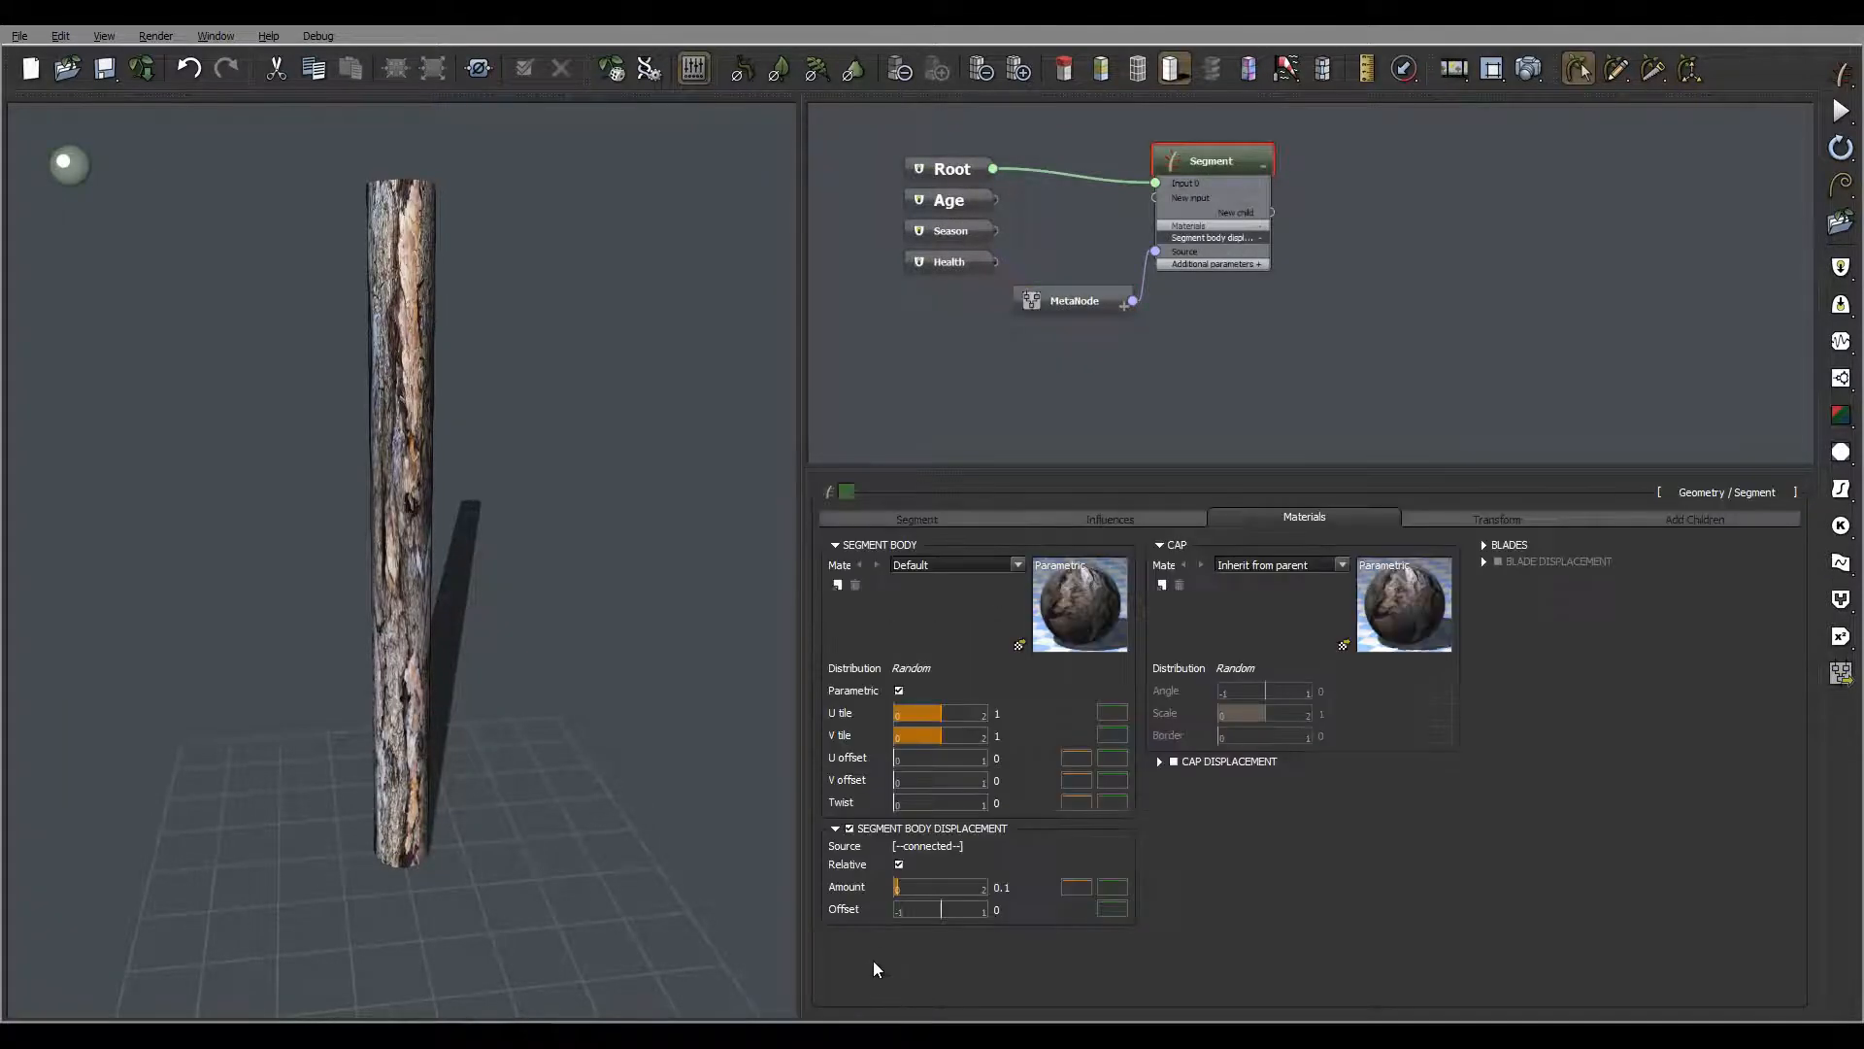
pyautogui.rightClick(847, 887)
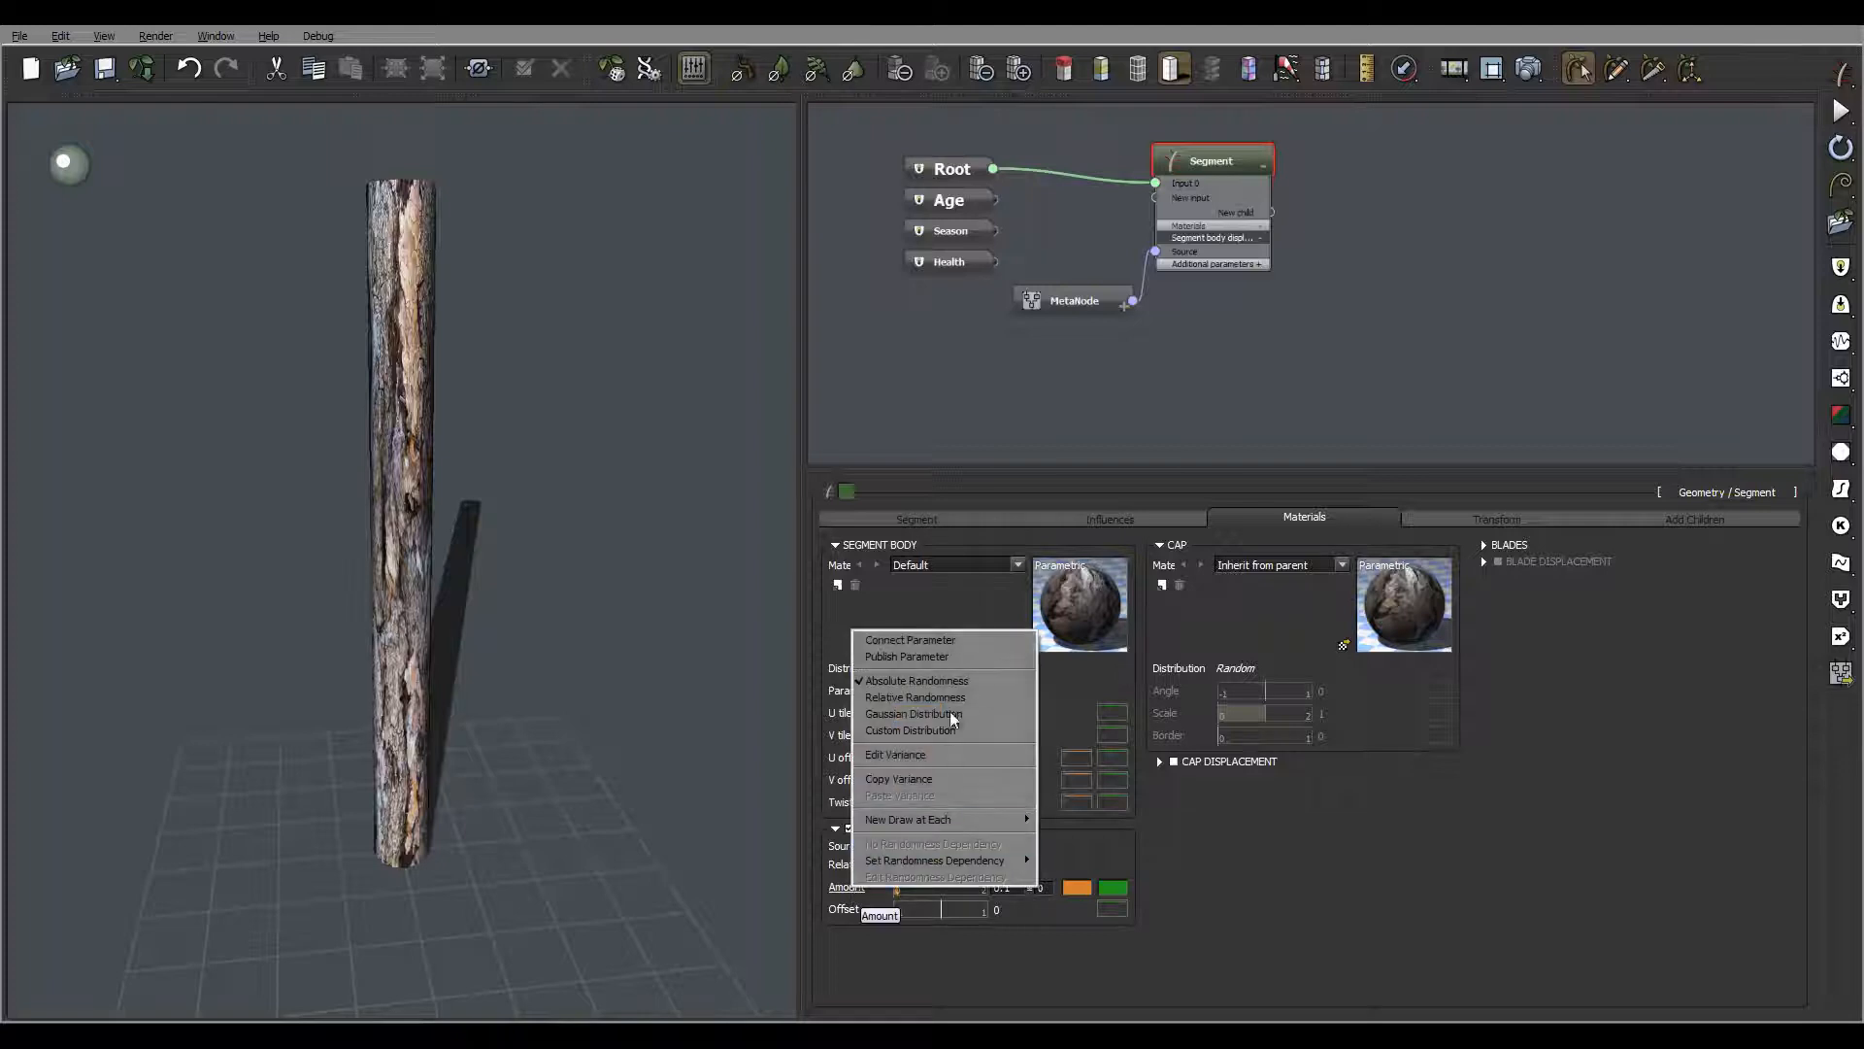
pyautogui.click(910, 640)
pyautogui.moveTo(1102, 204); pyautogui.dragTo(1047, 373)
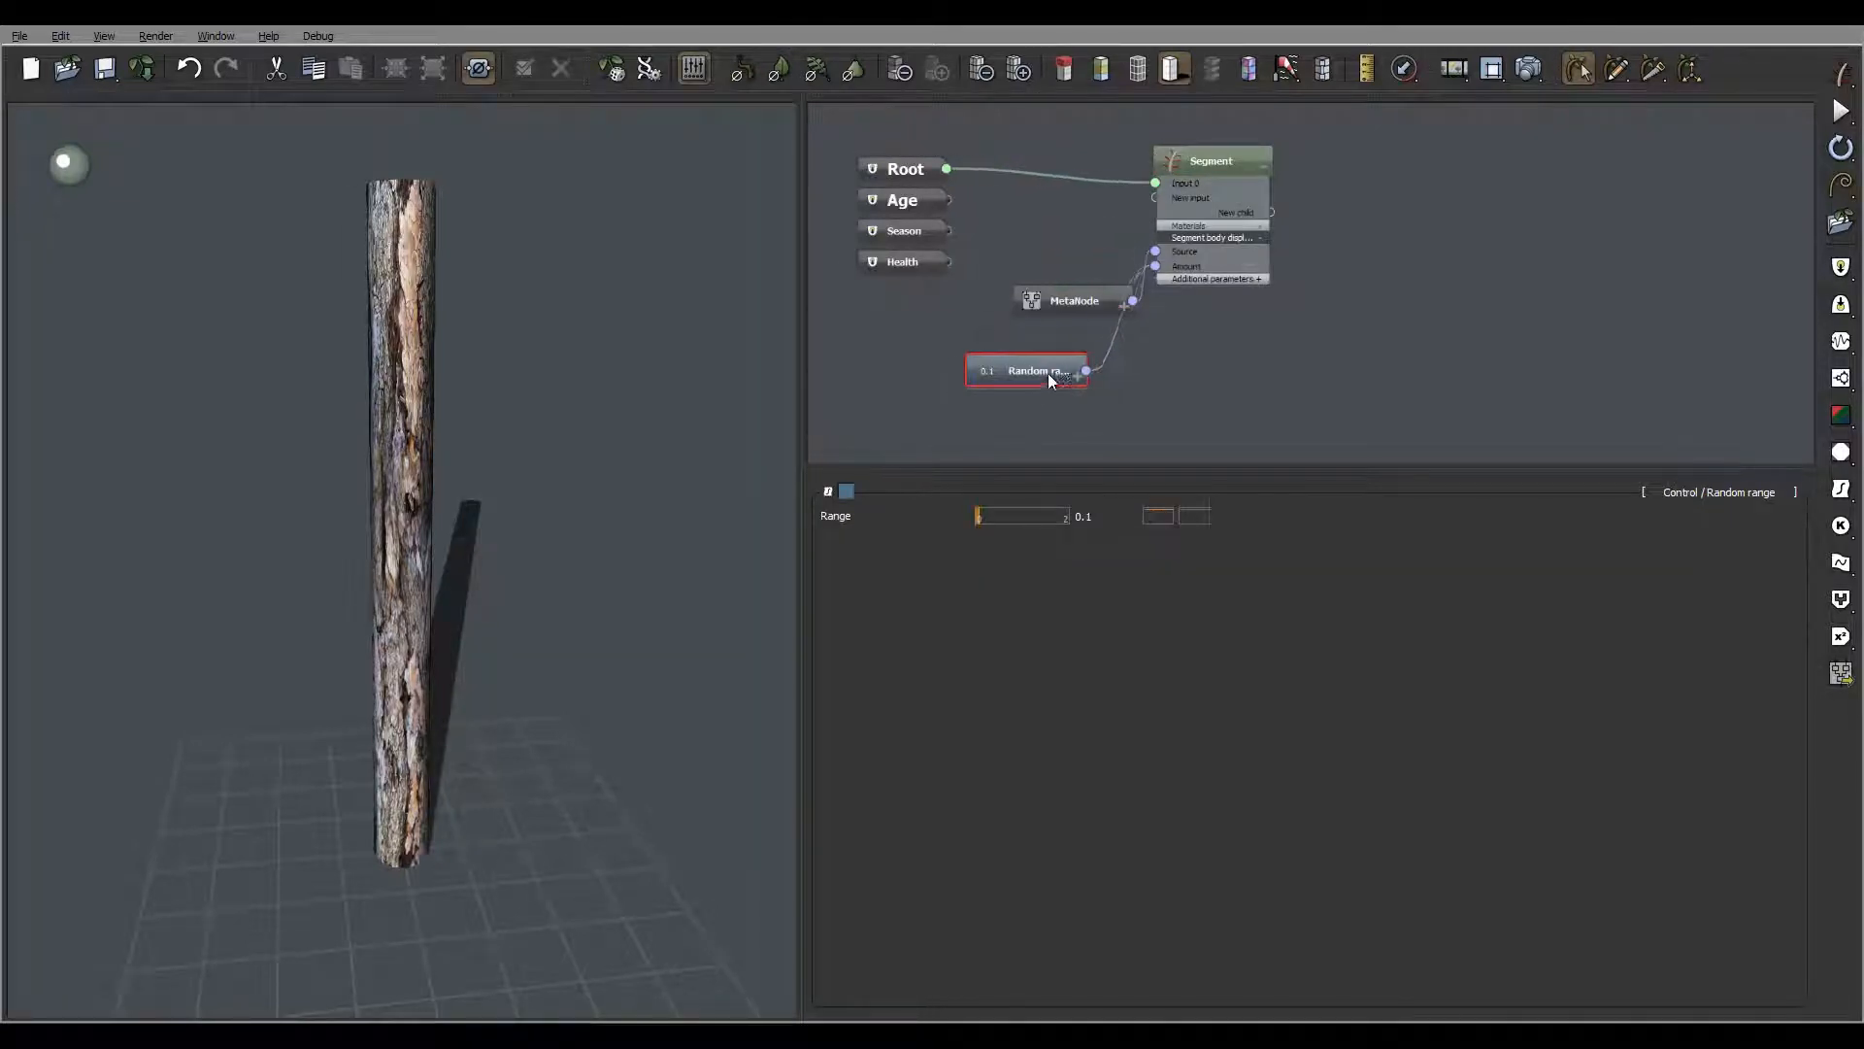
pyautogui.moveTo(1062, 305); pyautogui.dragTo(1004, 324)
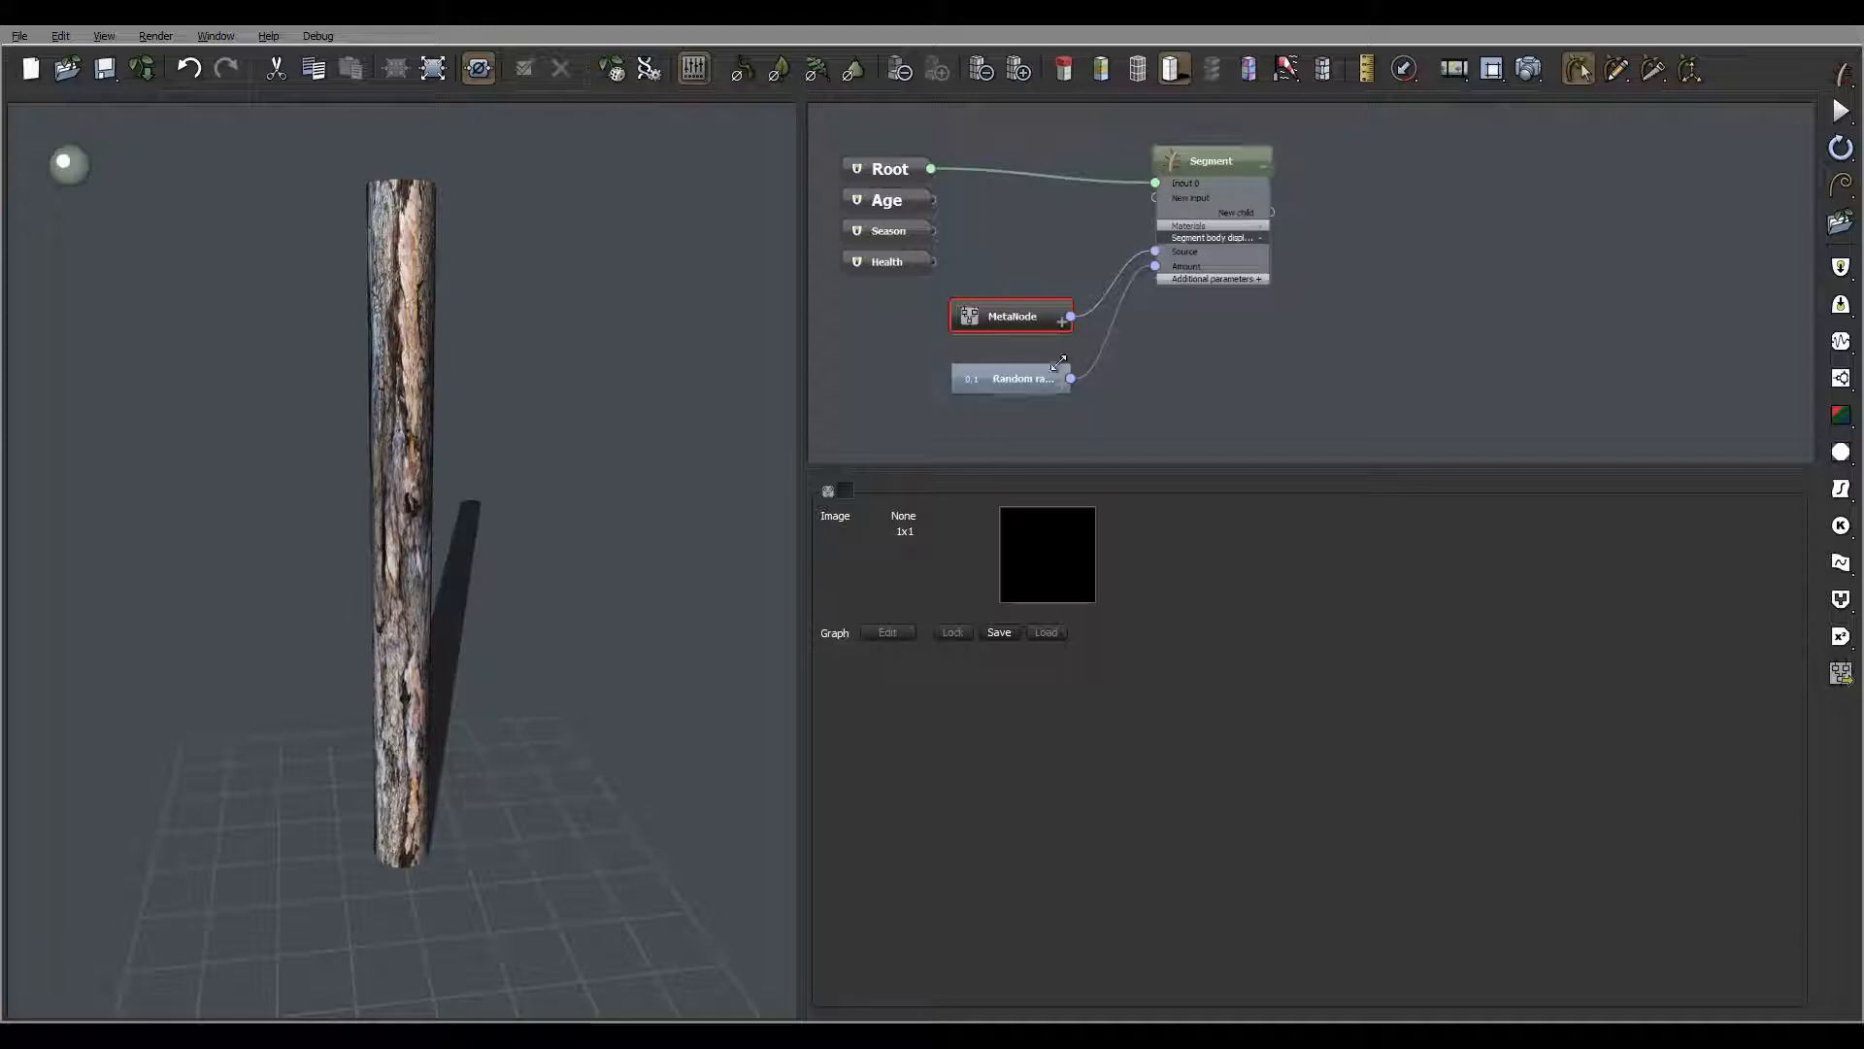
# Set the range of the node driving the displacement amount to 0.2
pyautogui.click(1035, 380)
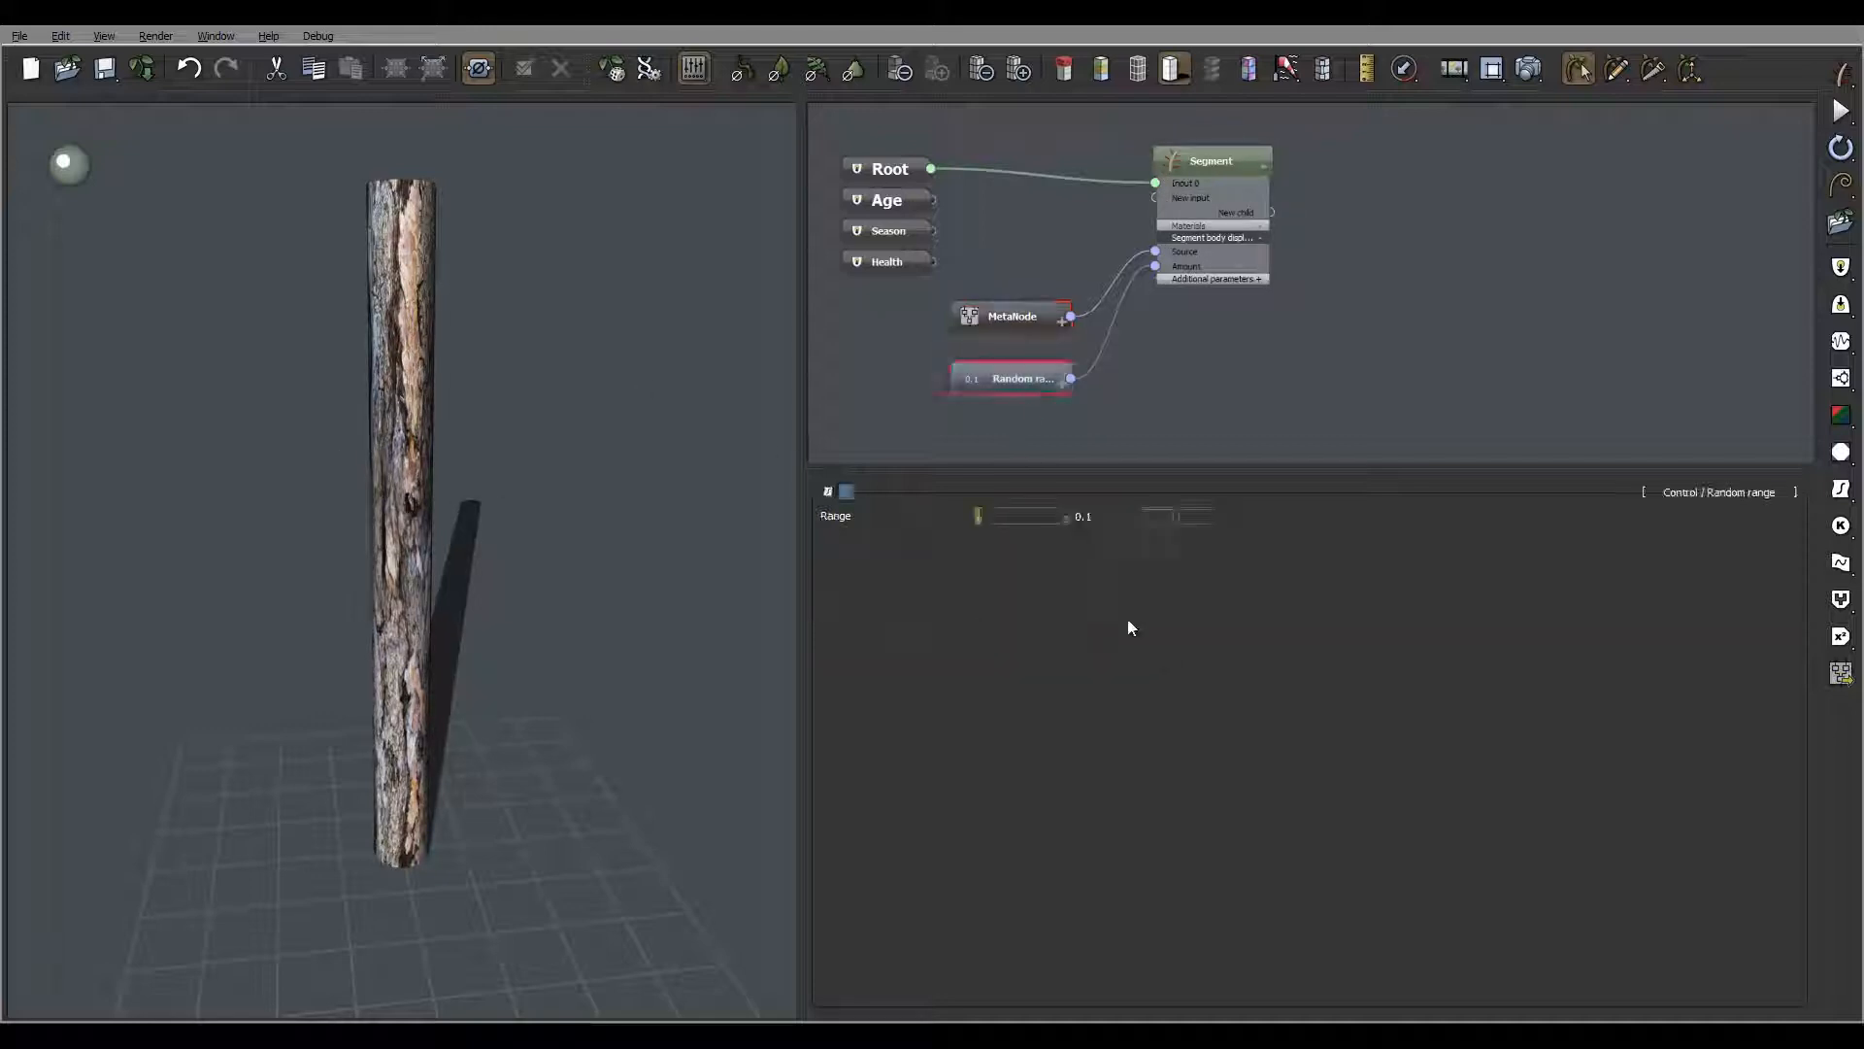
pyautogui.doubleClick(1100, 515)
pyautogui.write('0.2')
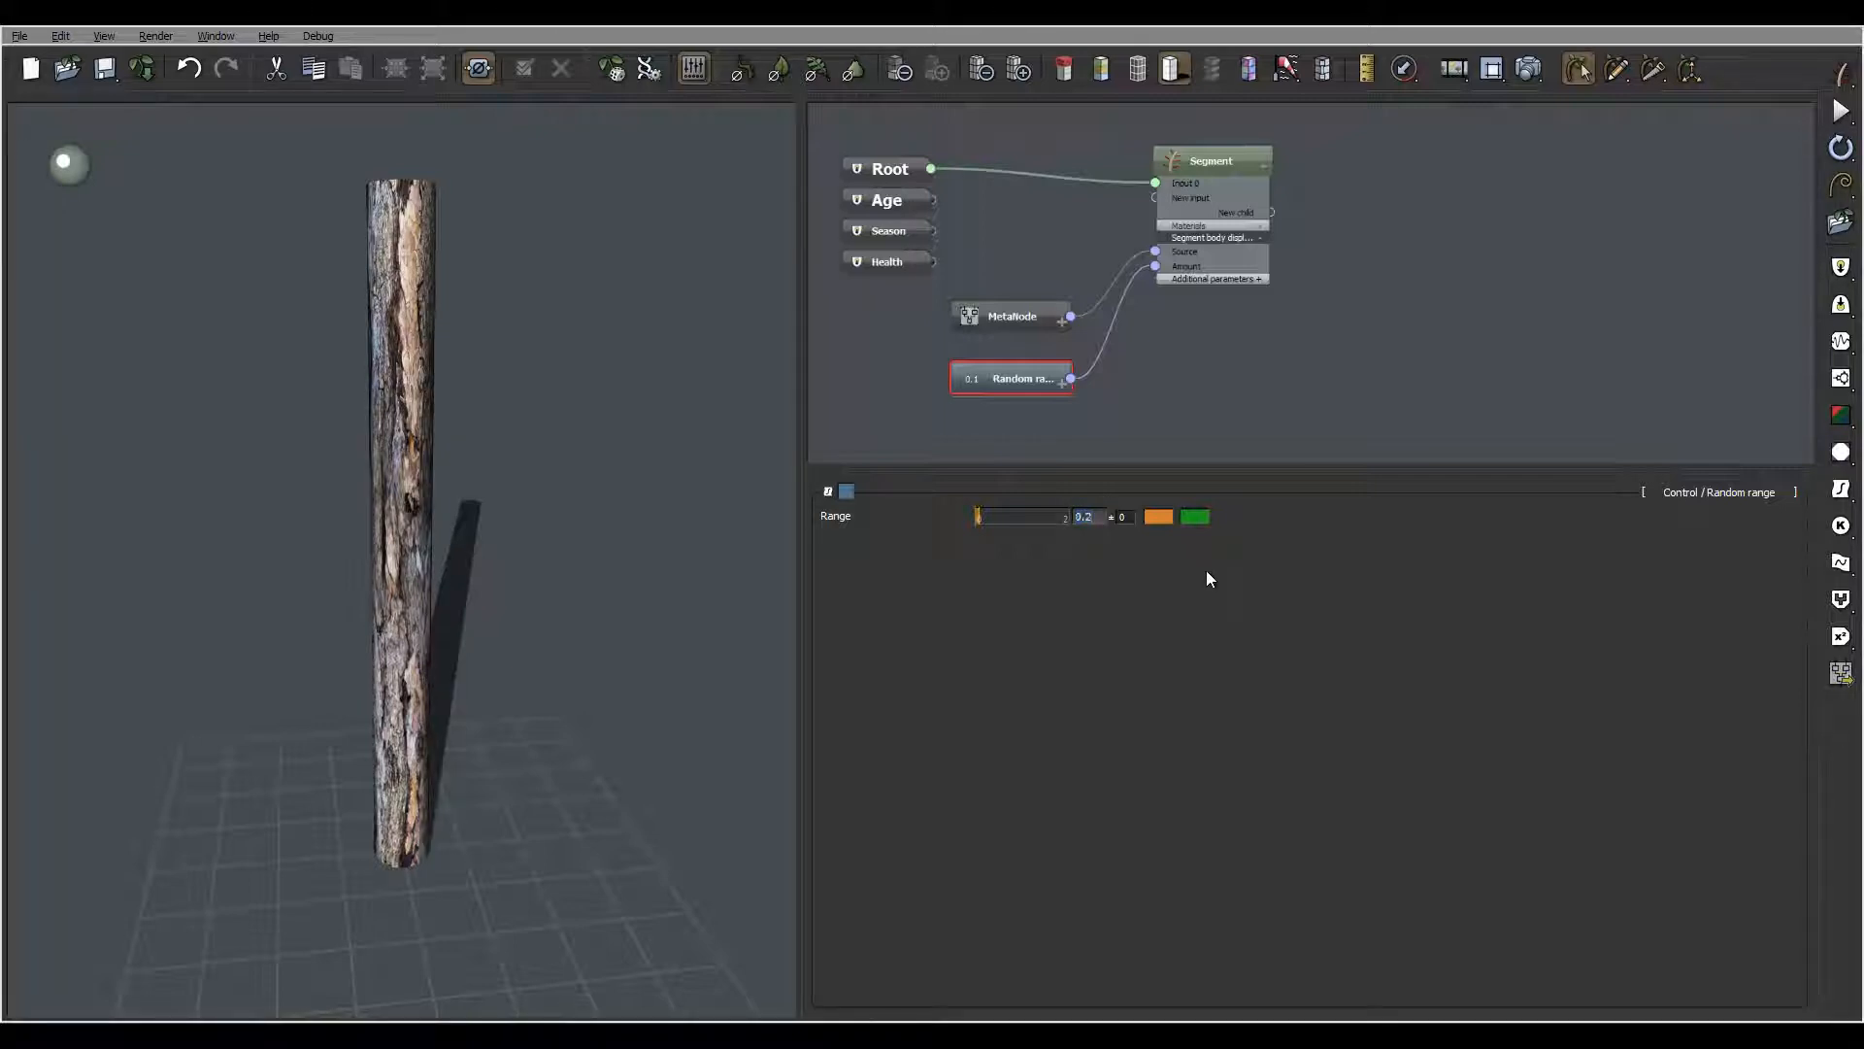
pyautogui.press('Return')
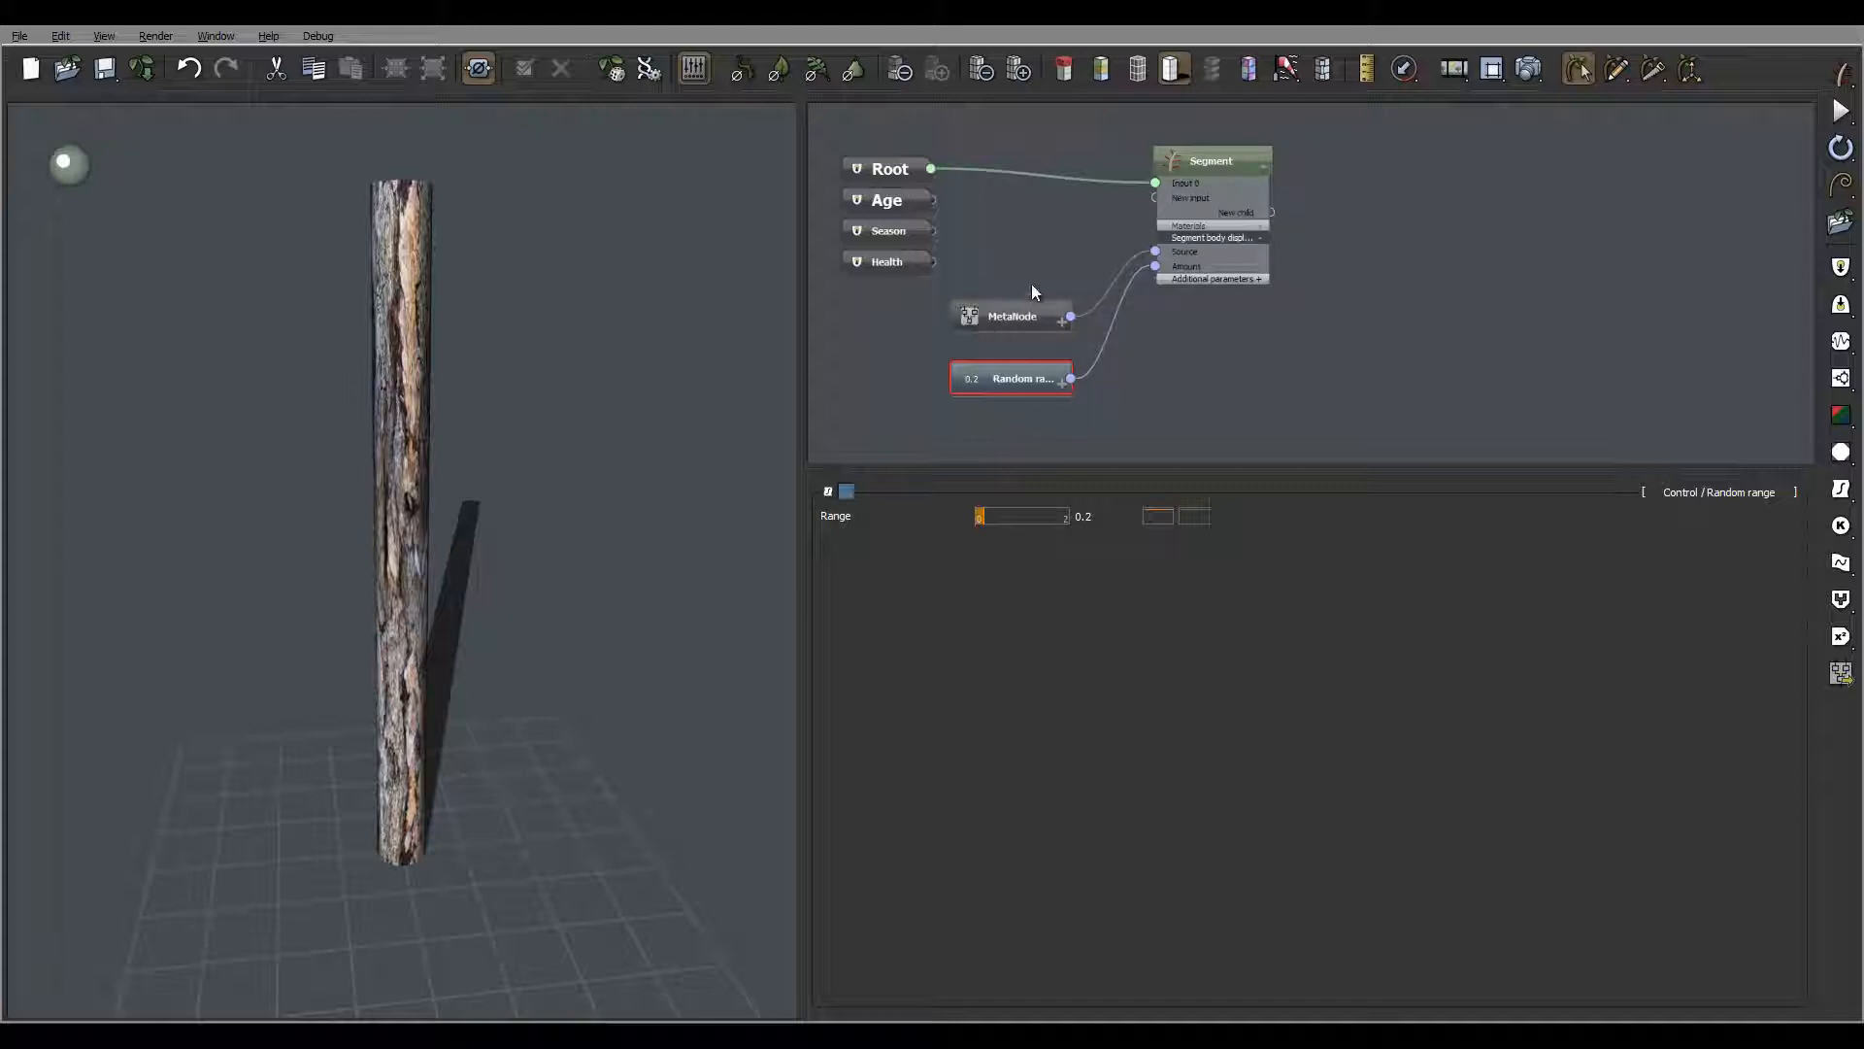
# Add a Projected Texture Map node to the graph and place it above the MetaNode
pyautogui.click(1031, 276)
pyautogui.rightClick(1031, 275)
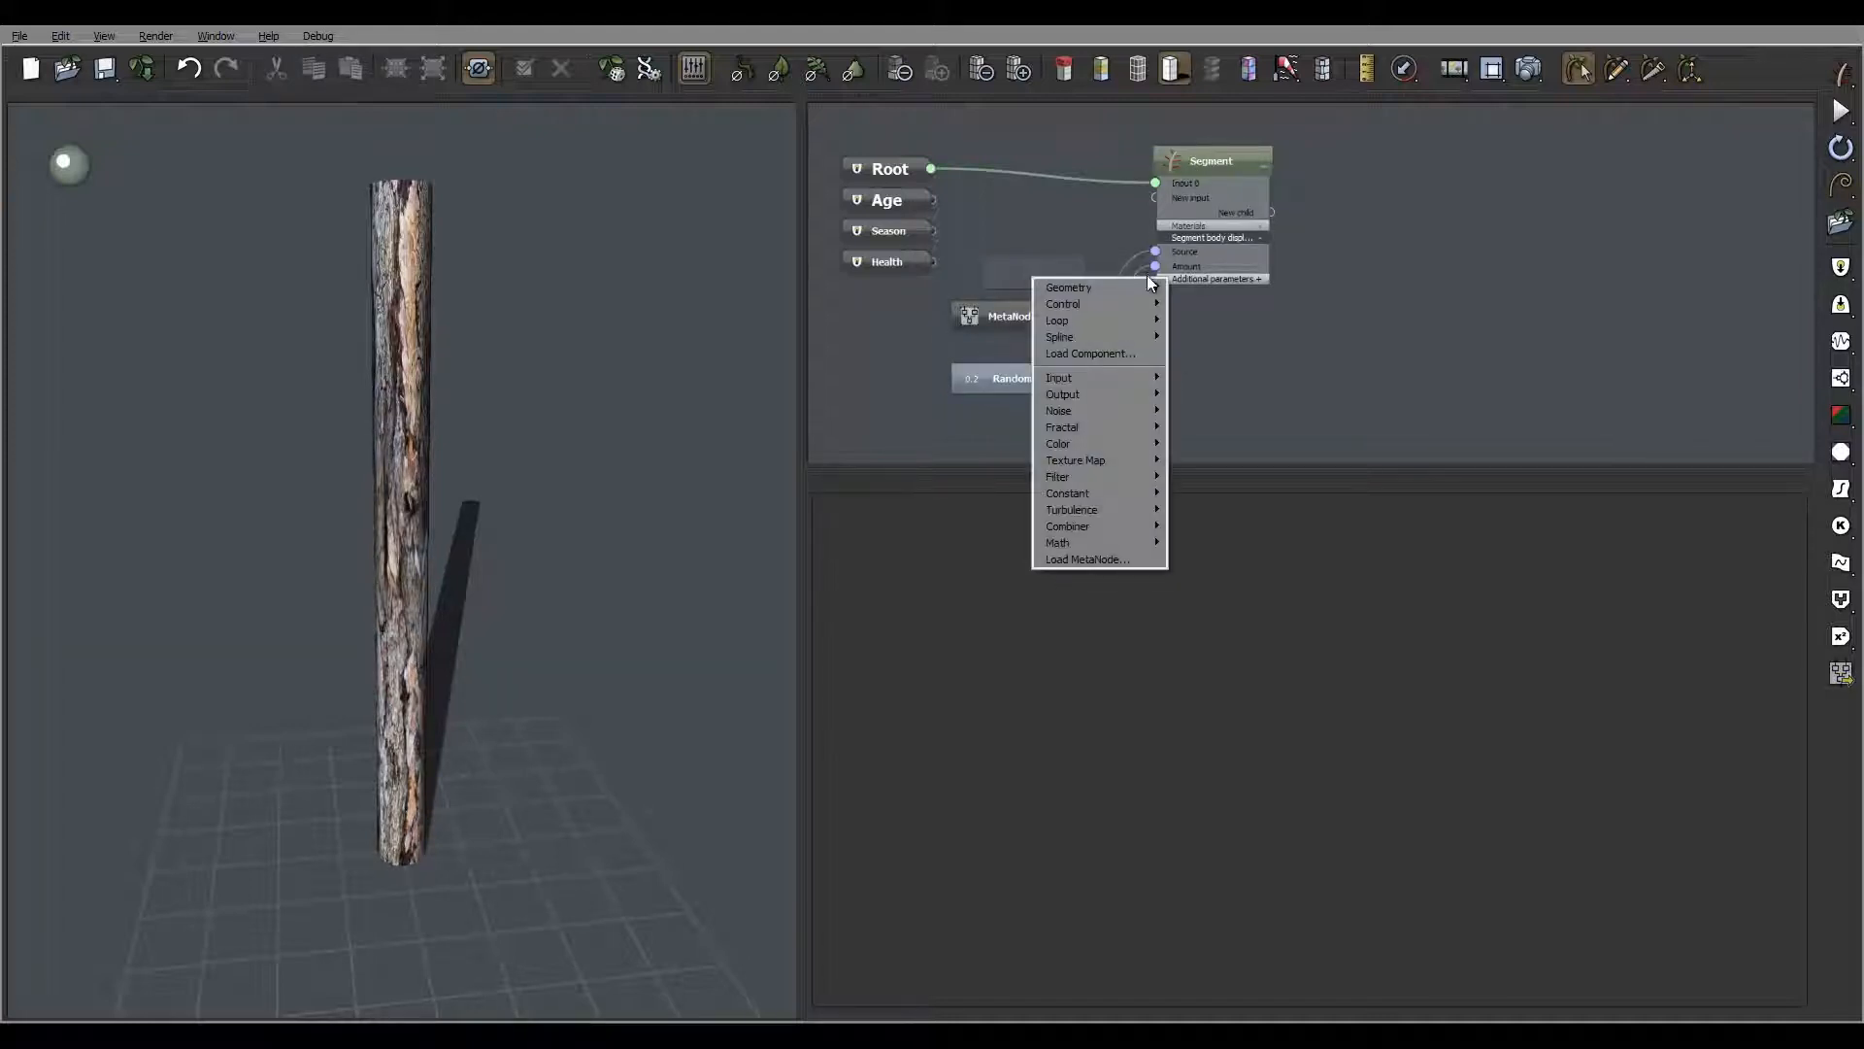
pyautogui.moveTo(1114, 460)
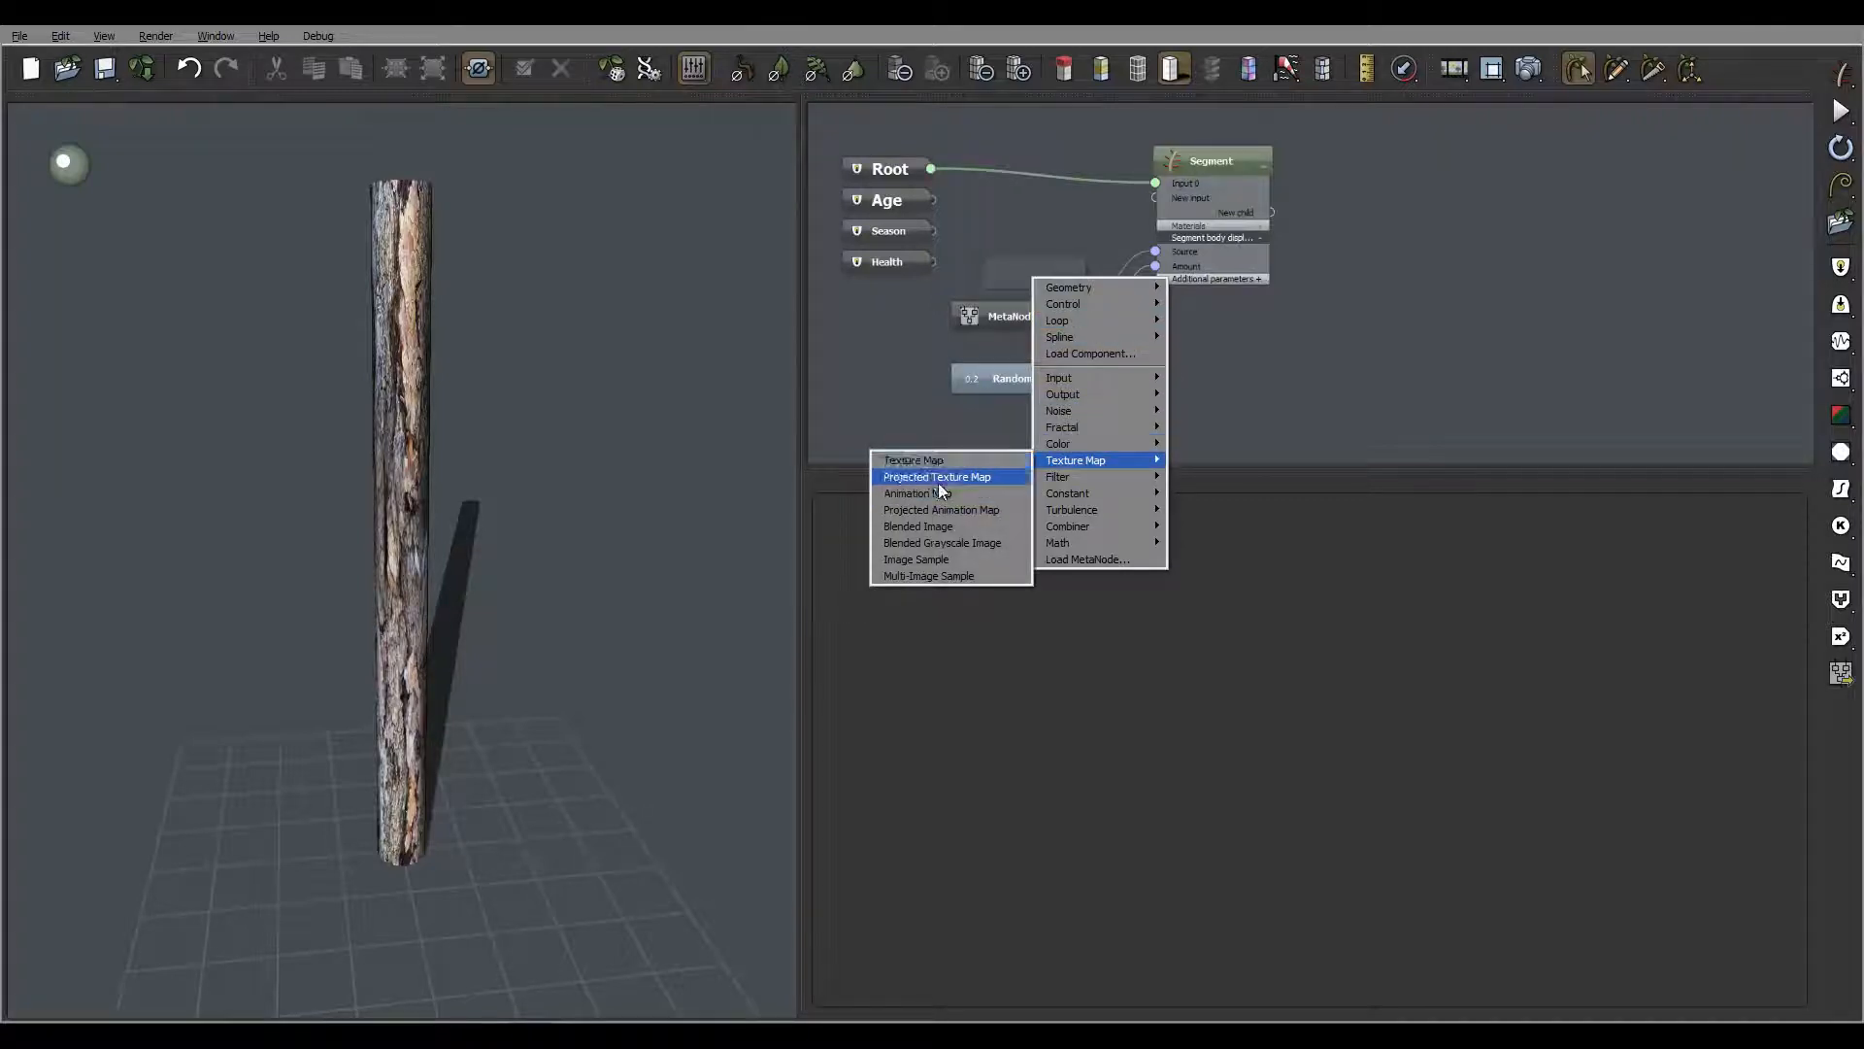
pyautogui.click(939, 480)
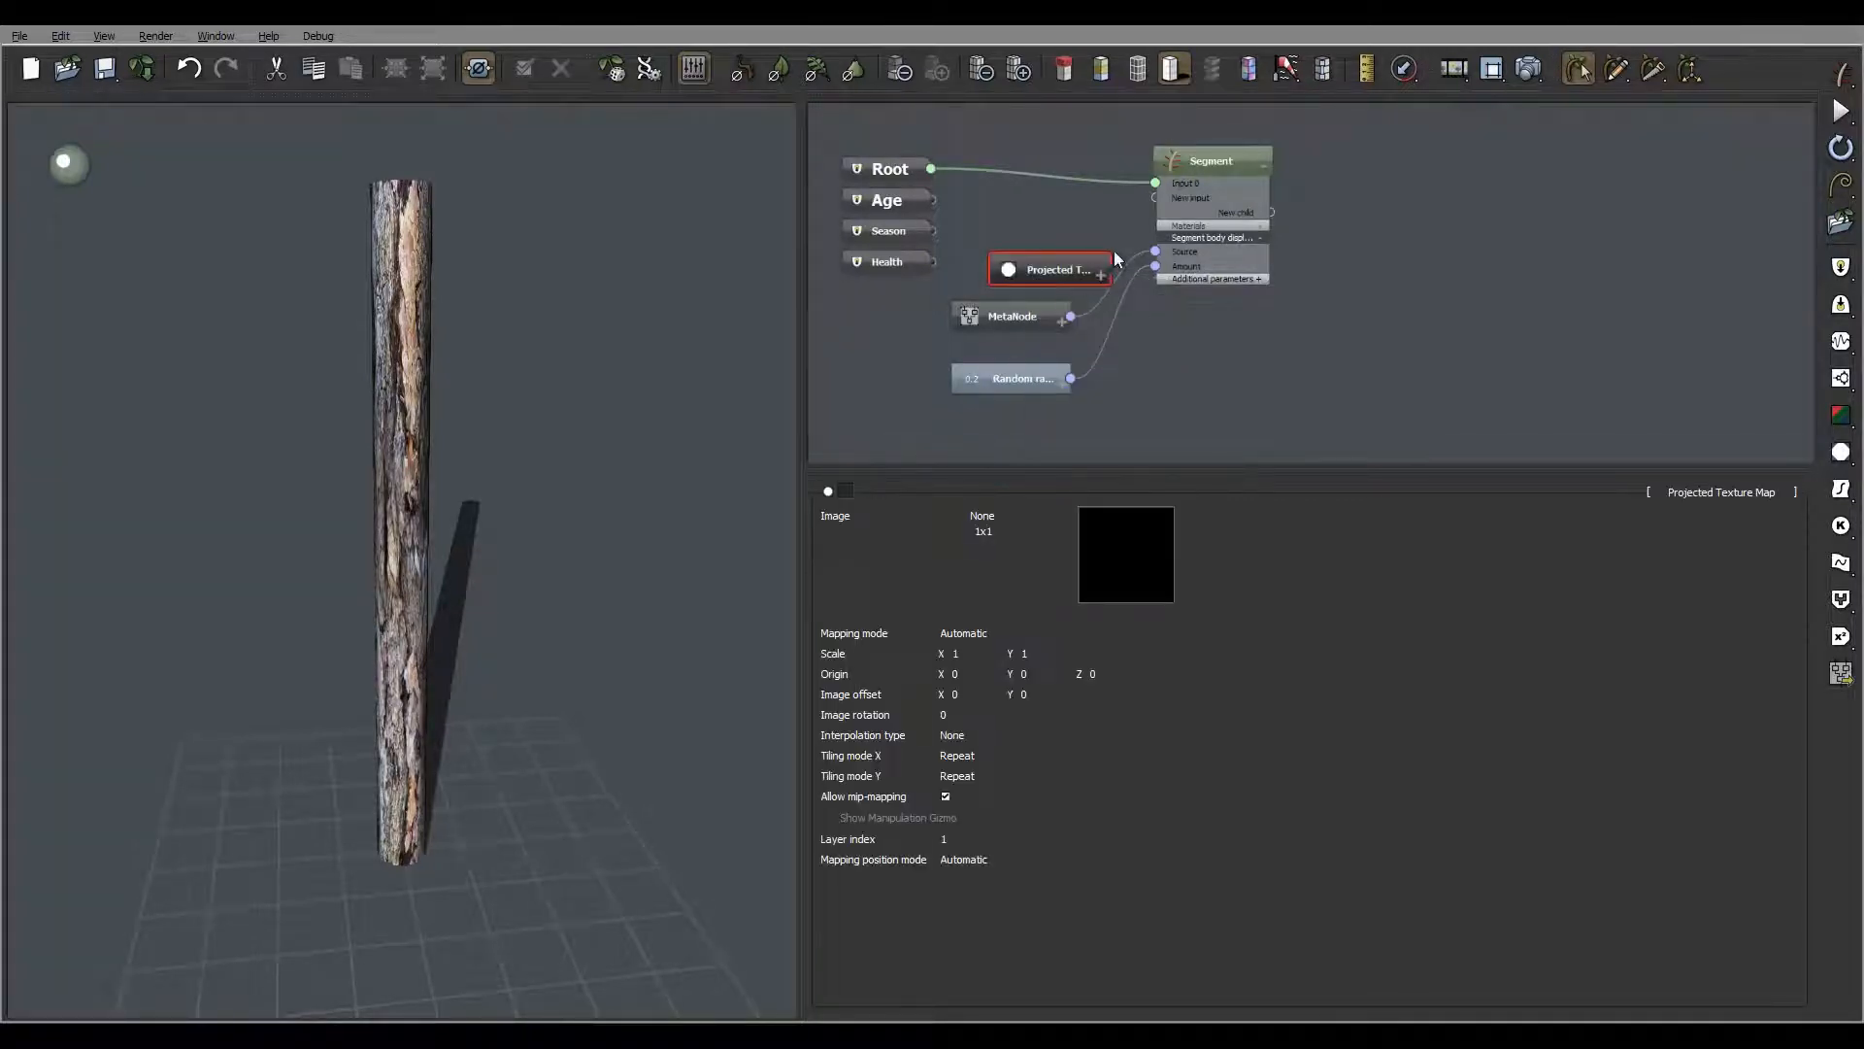
pyautogui.moveTo(1033, 236); pyautogui.dragTo(1032, 224)
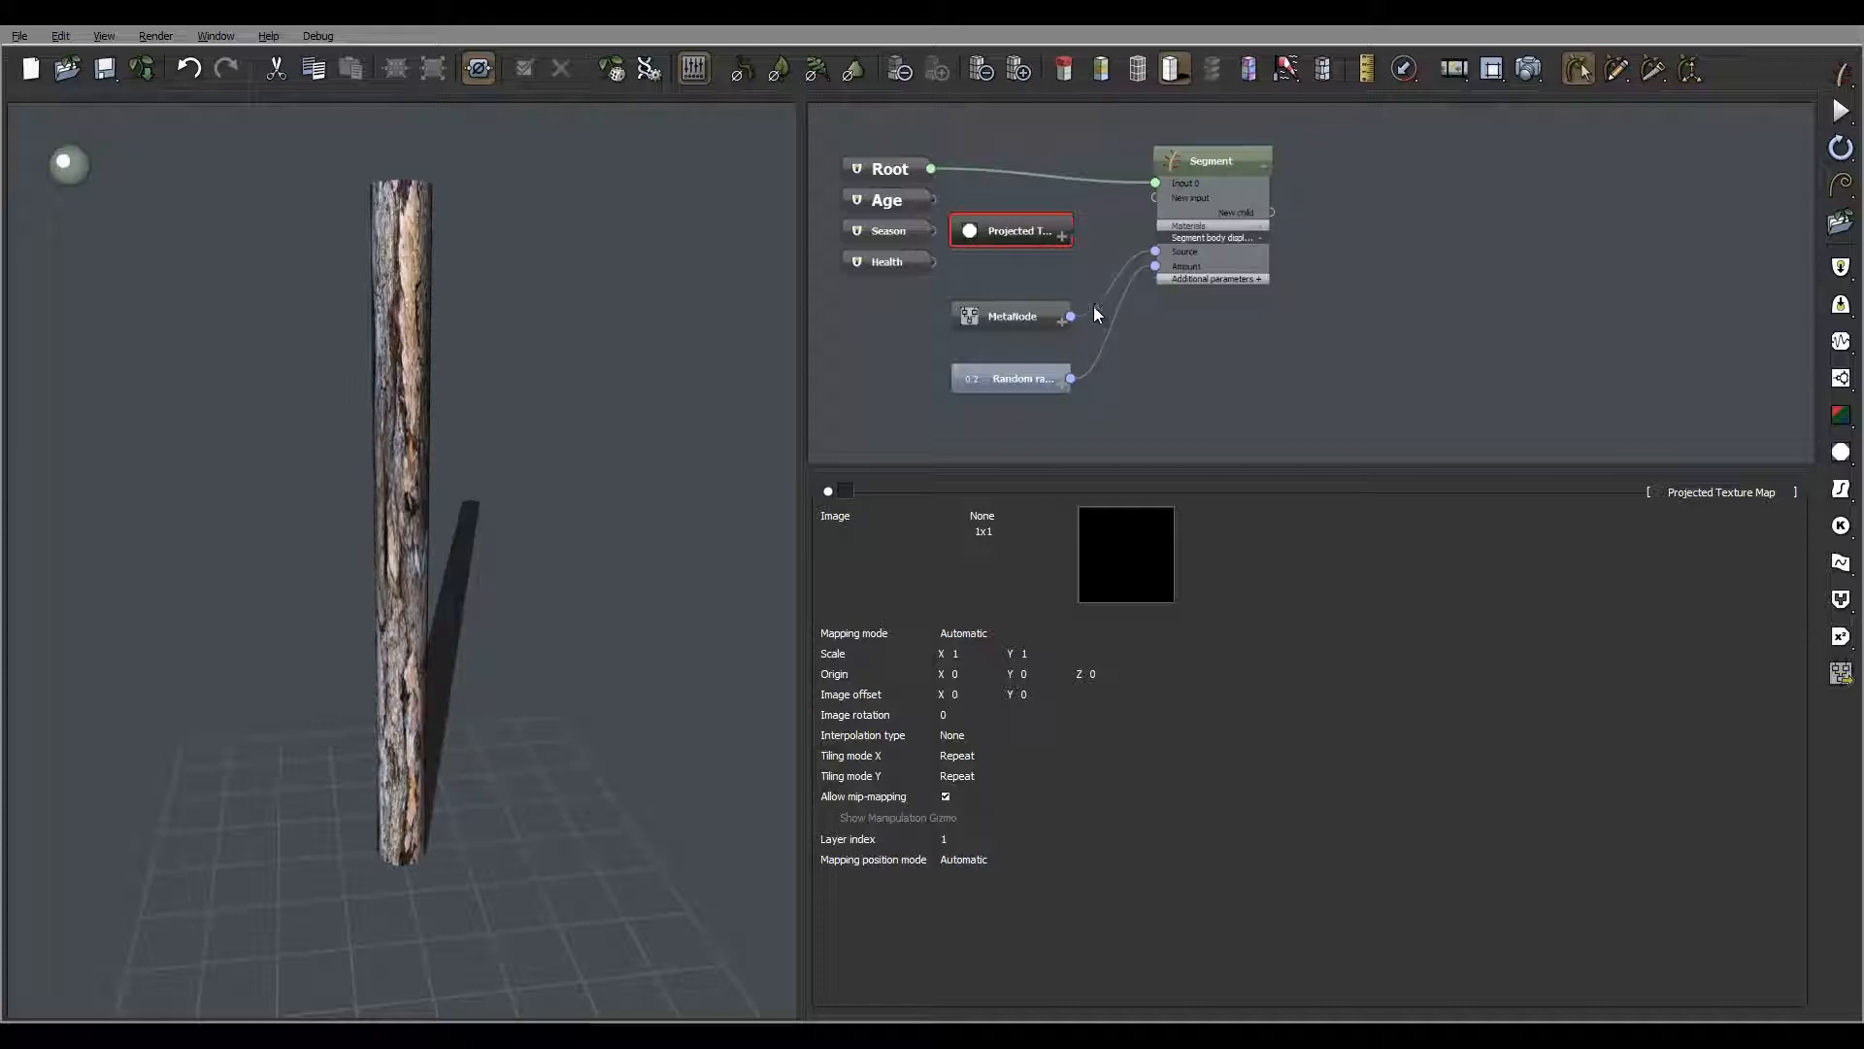
# Connect the projected texture map's grayscale output to the displacement source, replacing the deleted MetaNode with it in the layout
pyautogui.moveTo(1154, 251); pyautogui.dragTo(1068, 230)
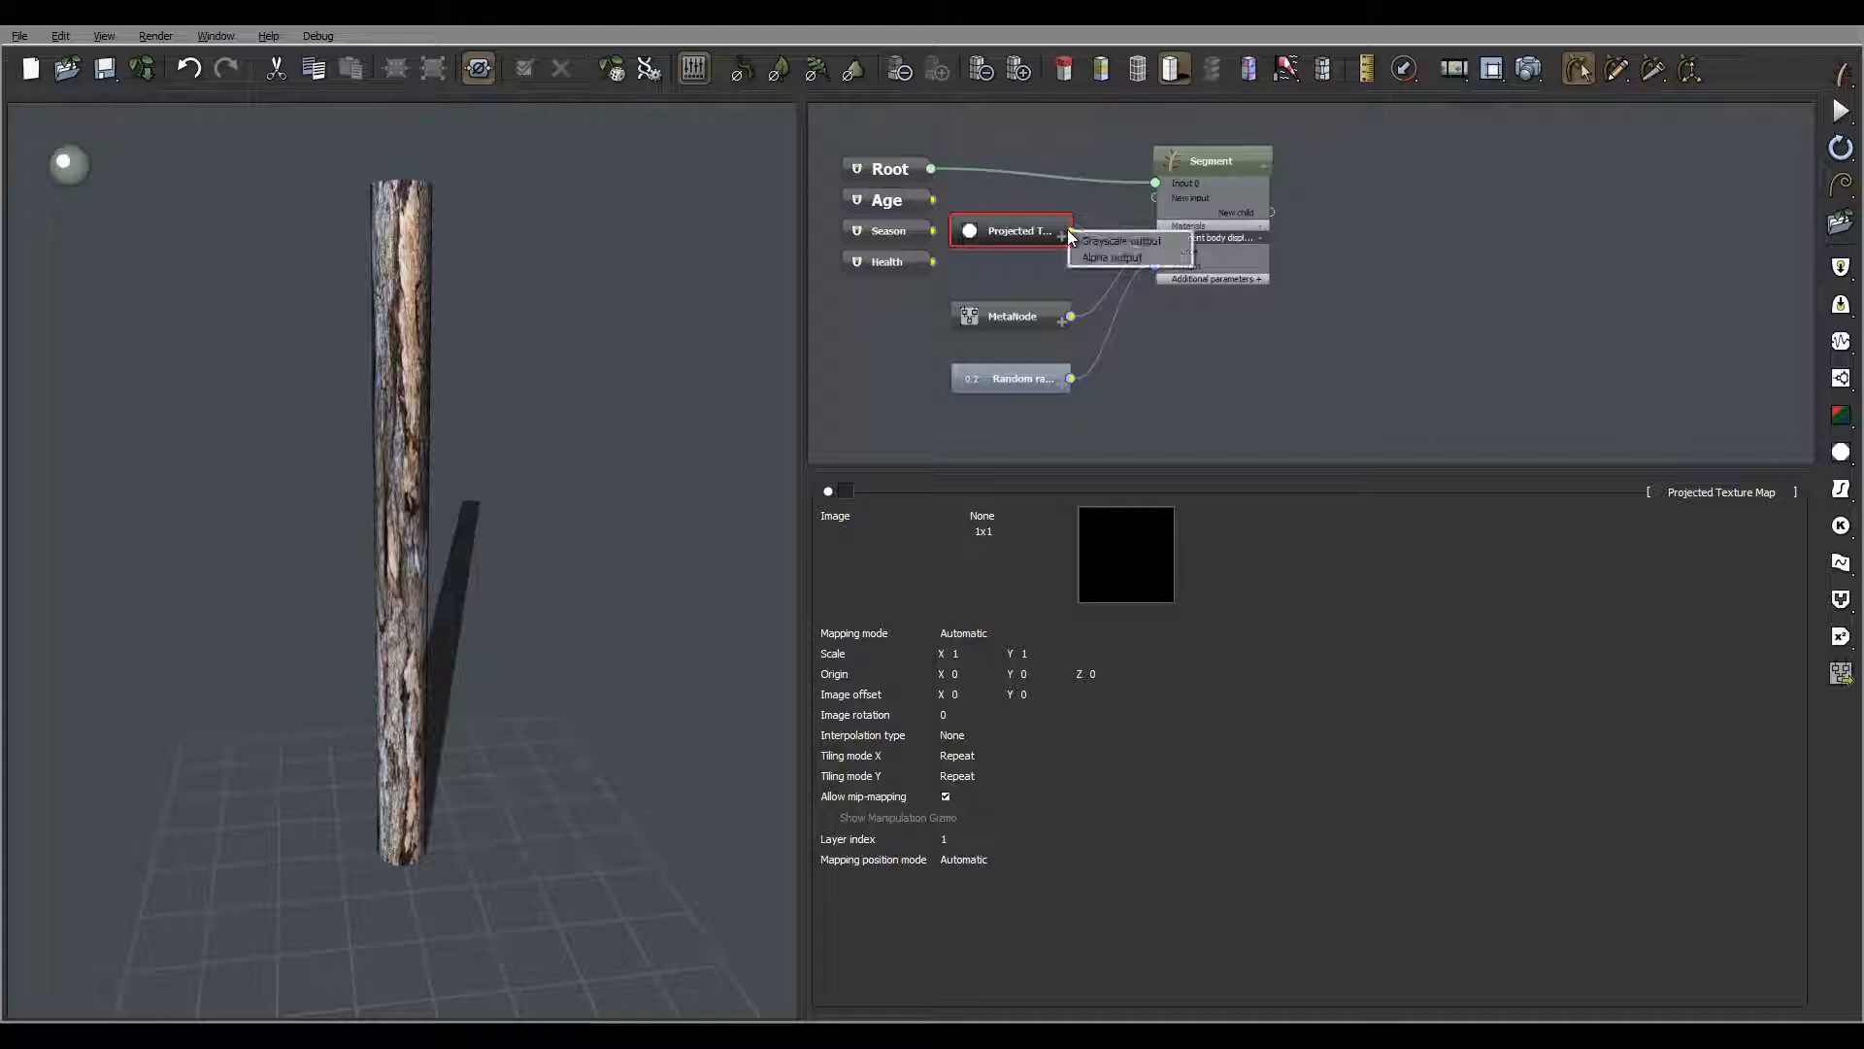
pyautogui.click(1122, 241)
pyautogui.click(1033, 316)
pyautogui.press('Delete')
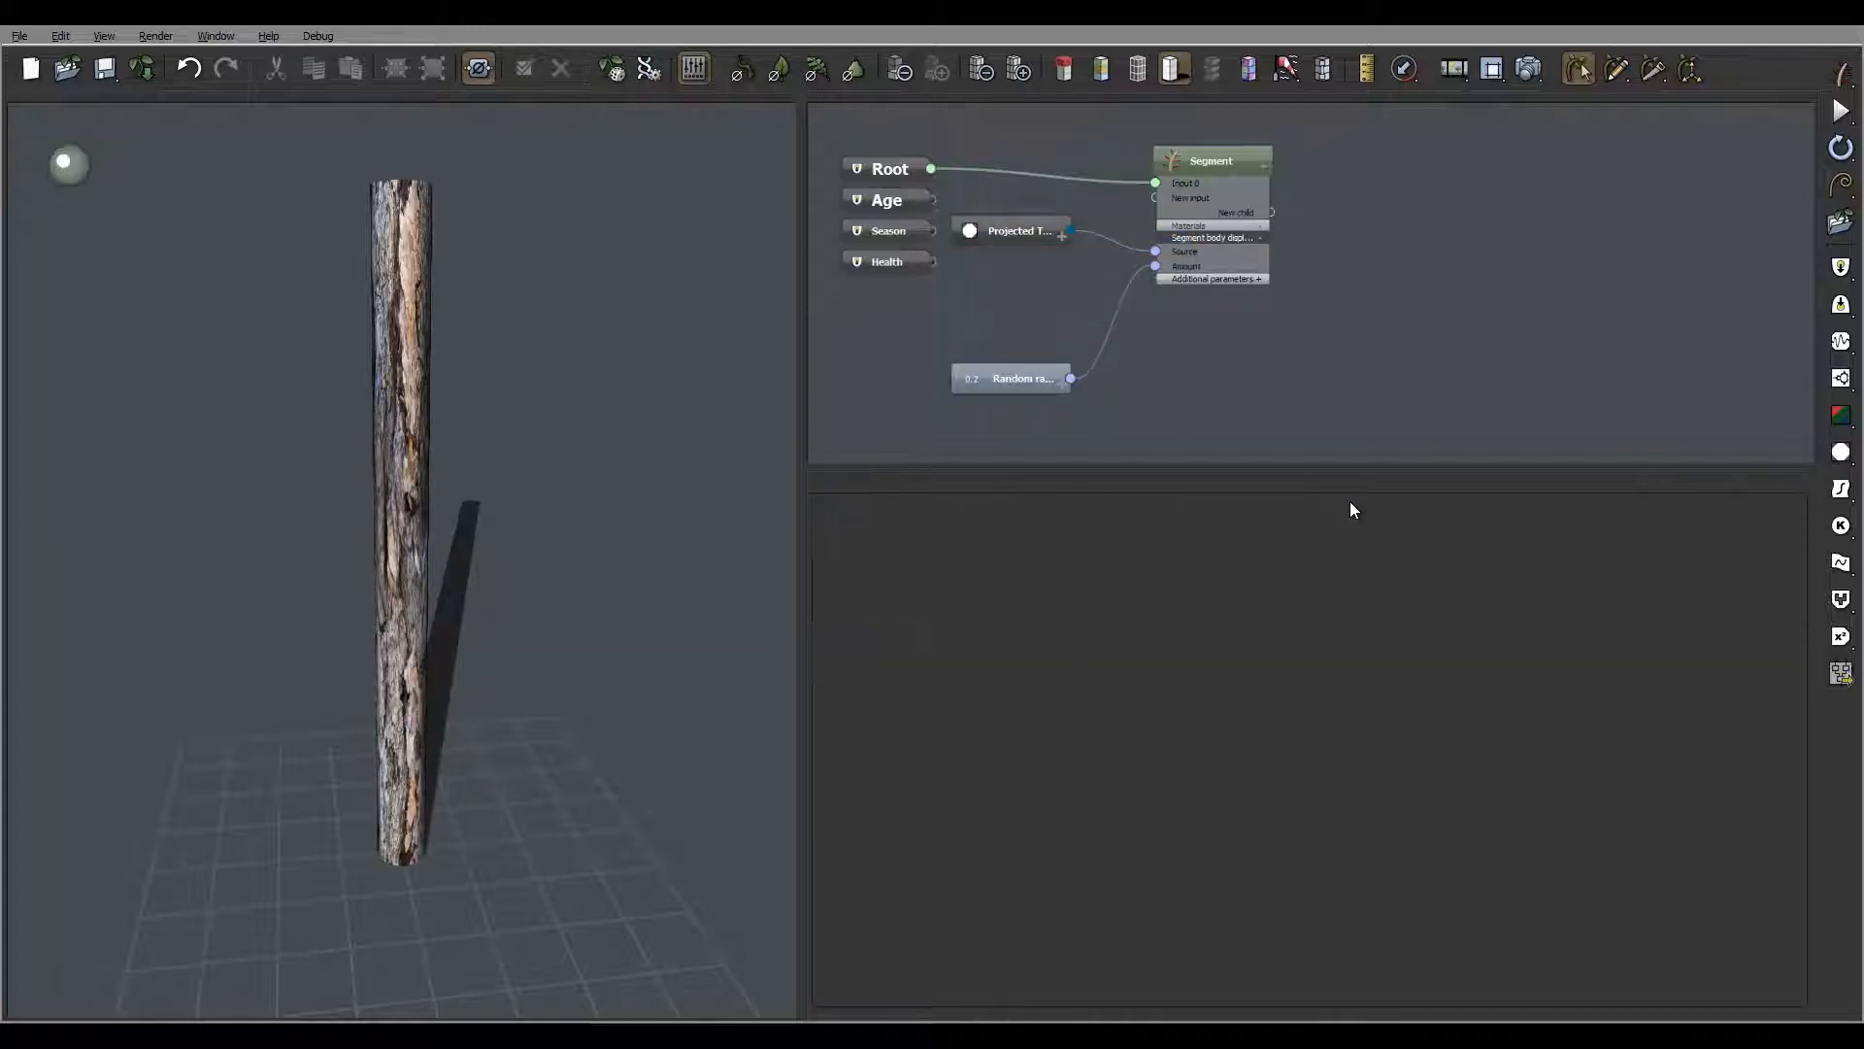
pyautogui.moveTo(1038, 230); pyautogui.dragTo(1039, 315)
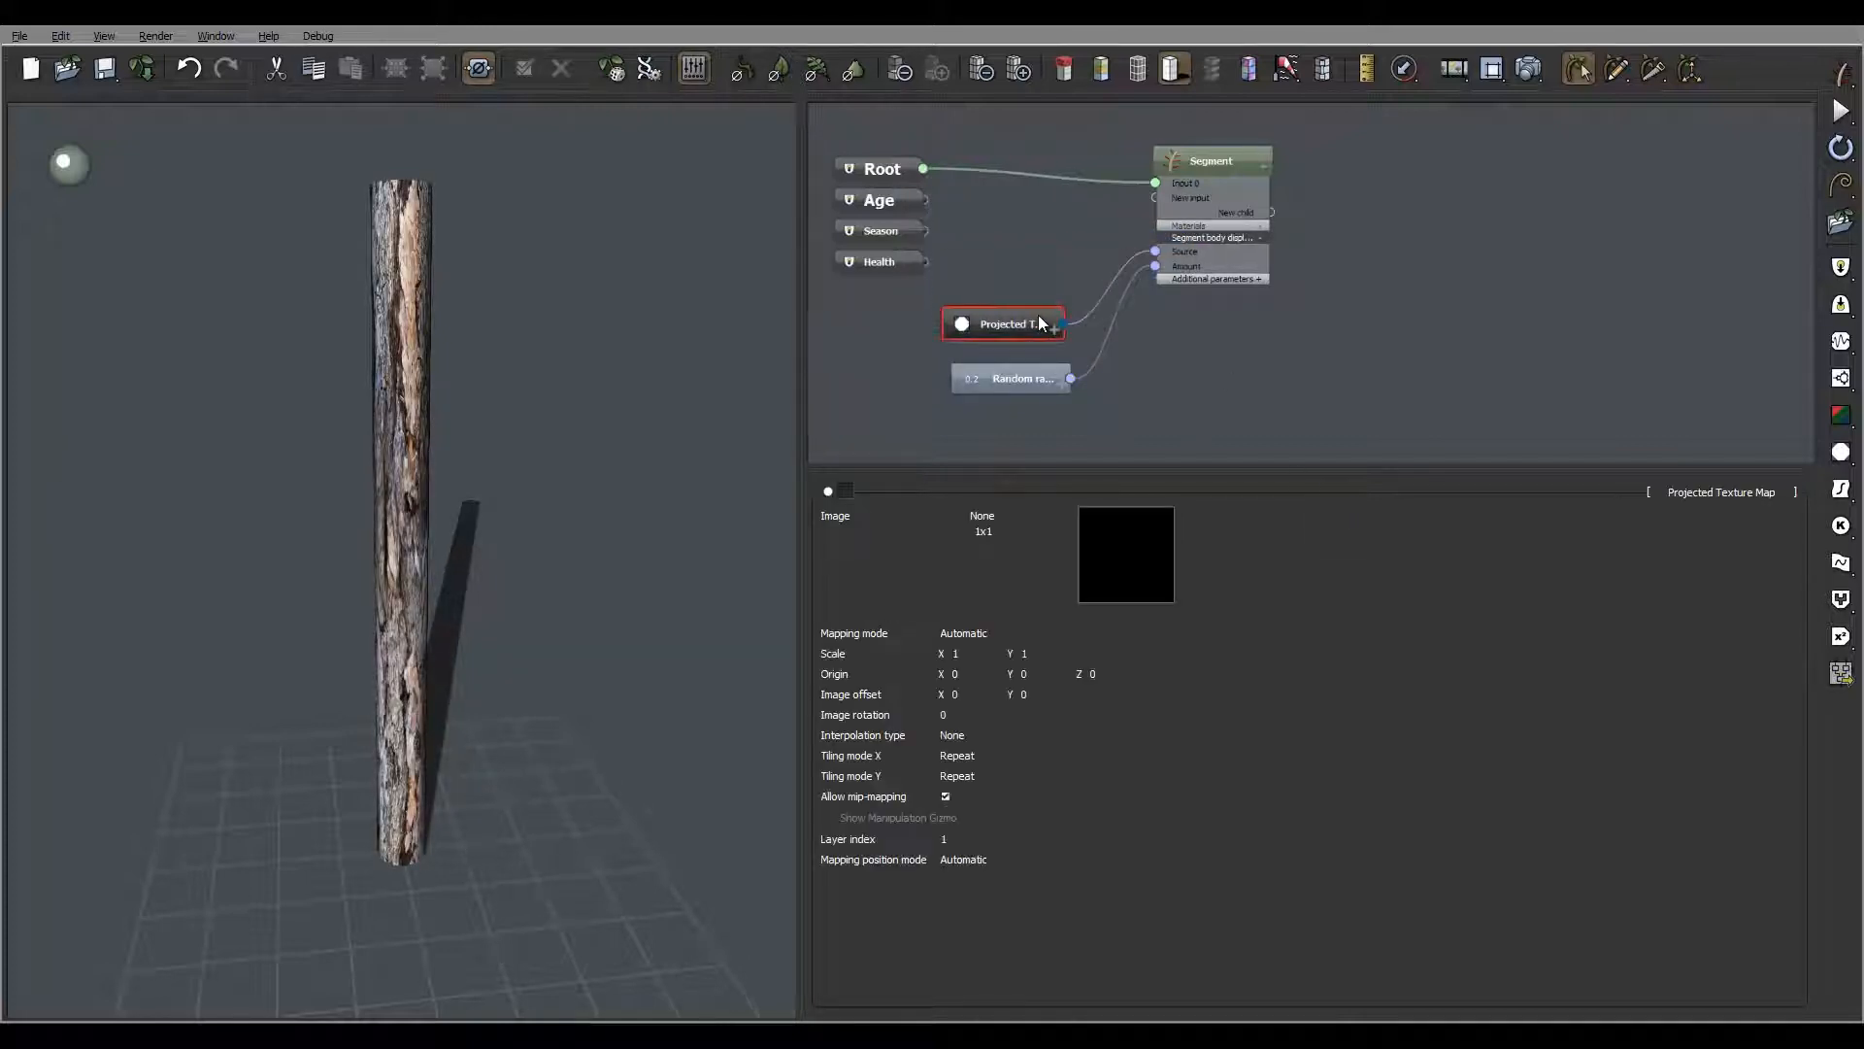
# Load bark-ph-ds2.jpg from the GrowPlant folder as the projected texture map's image
pyautogui.moveTo(1166, 618)
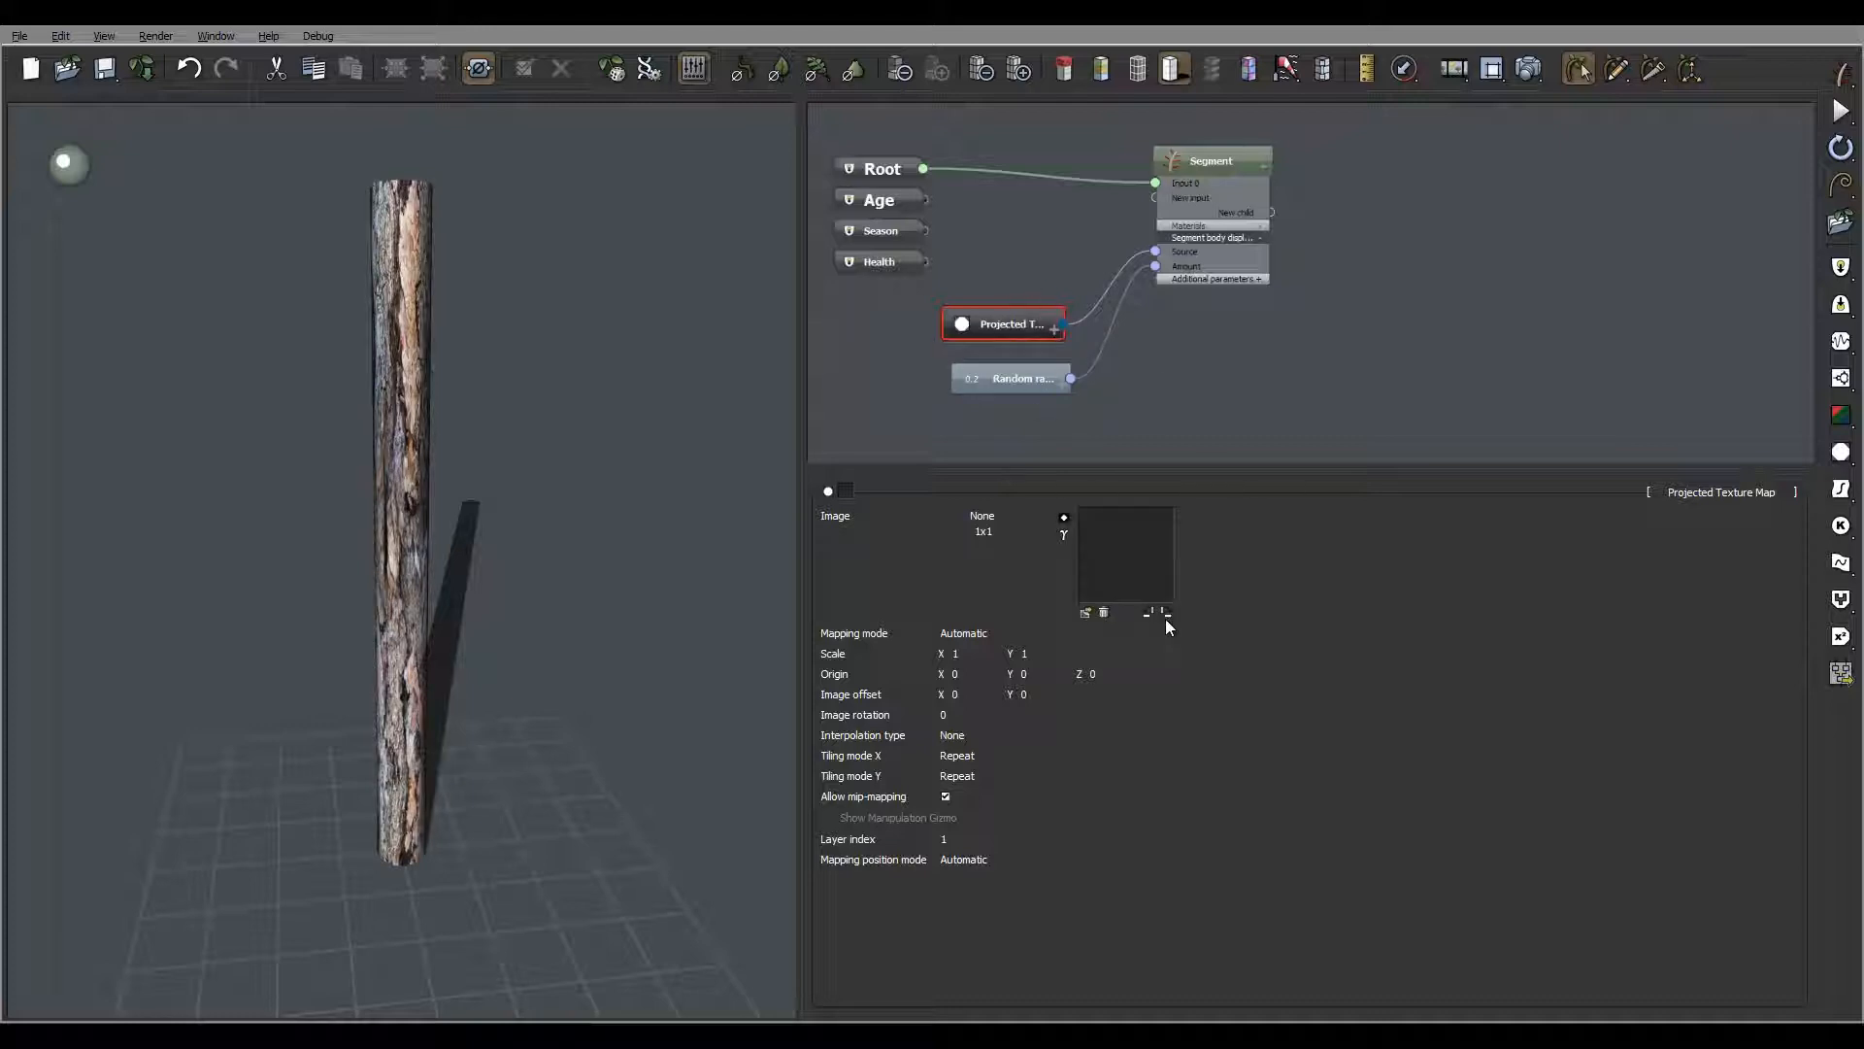
pyautogui.click(1084, 612)
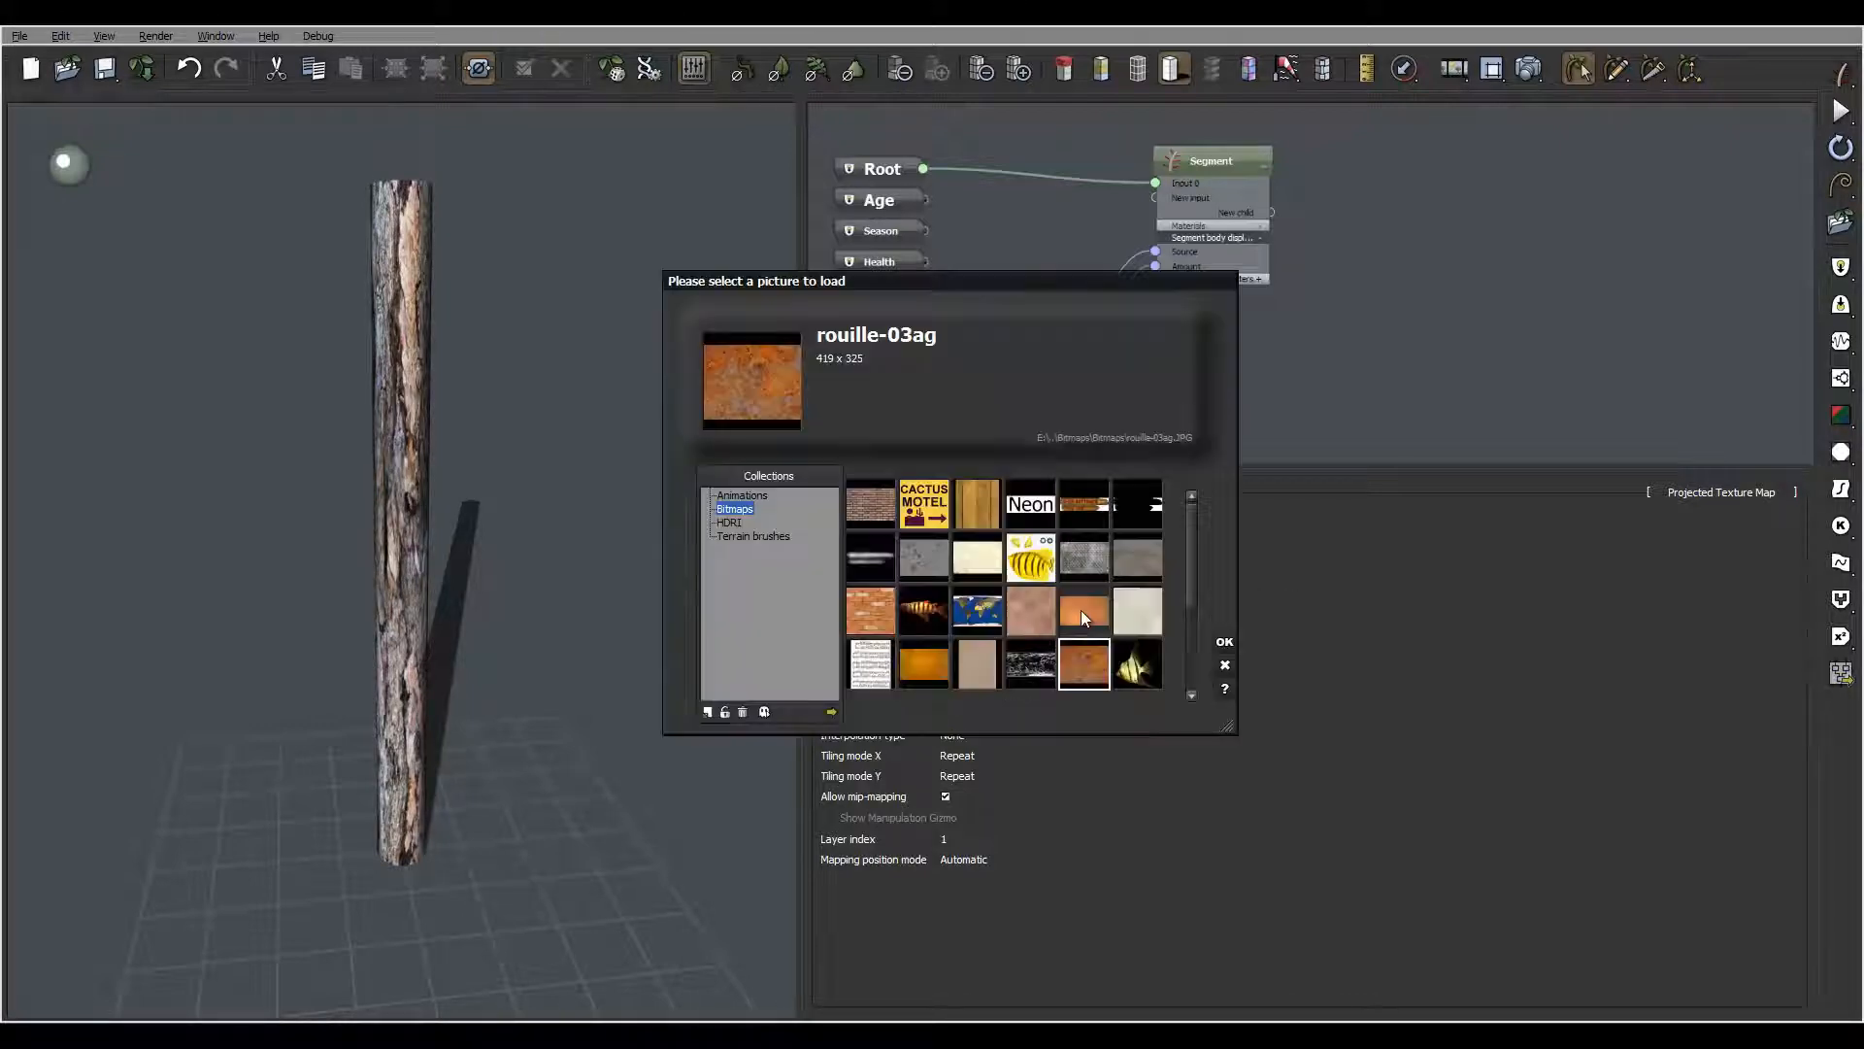
pyautogui.click(832, 710)
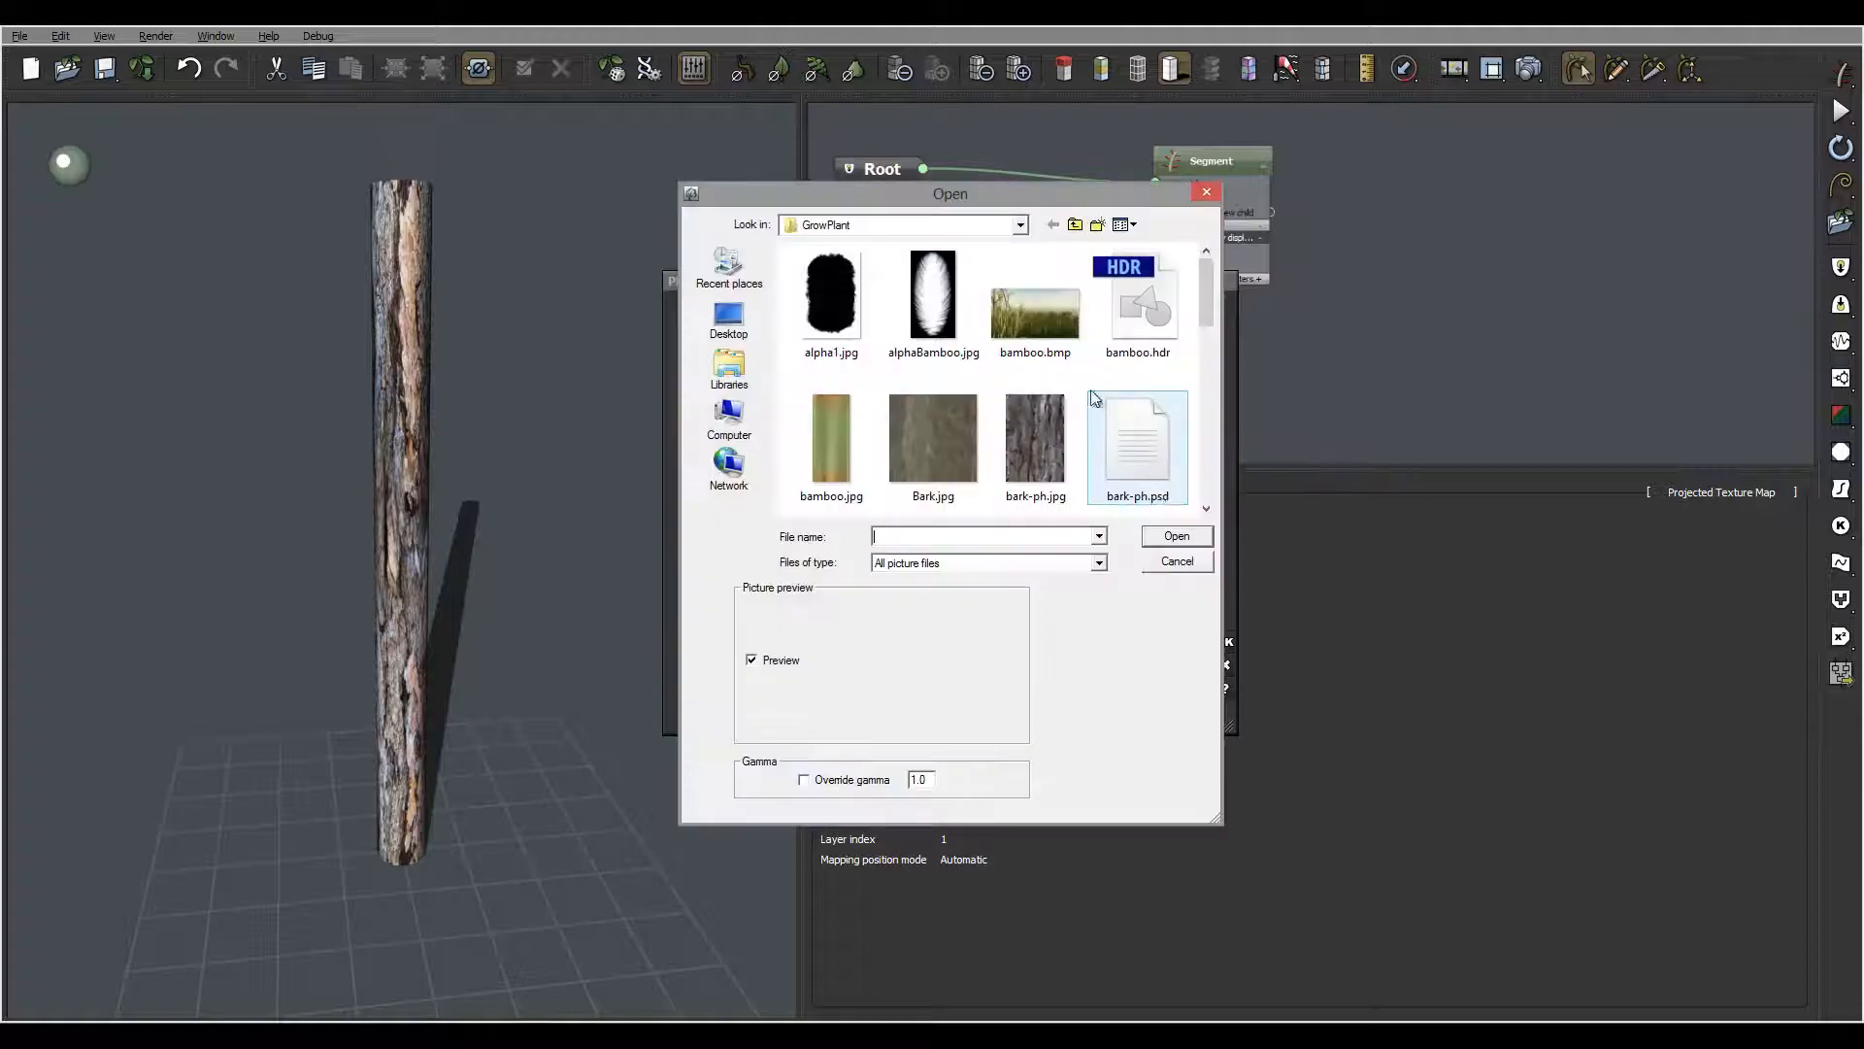
pyautogui.moveTo(1206, 293); pyautogui.dragTo(1202, 332)
pyautogui.click(928, 361)
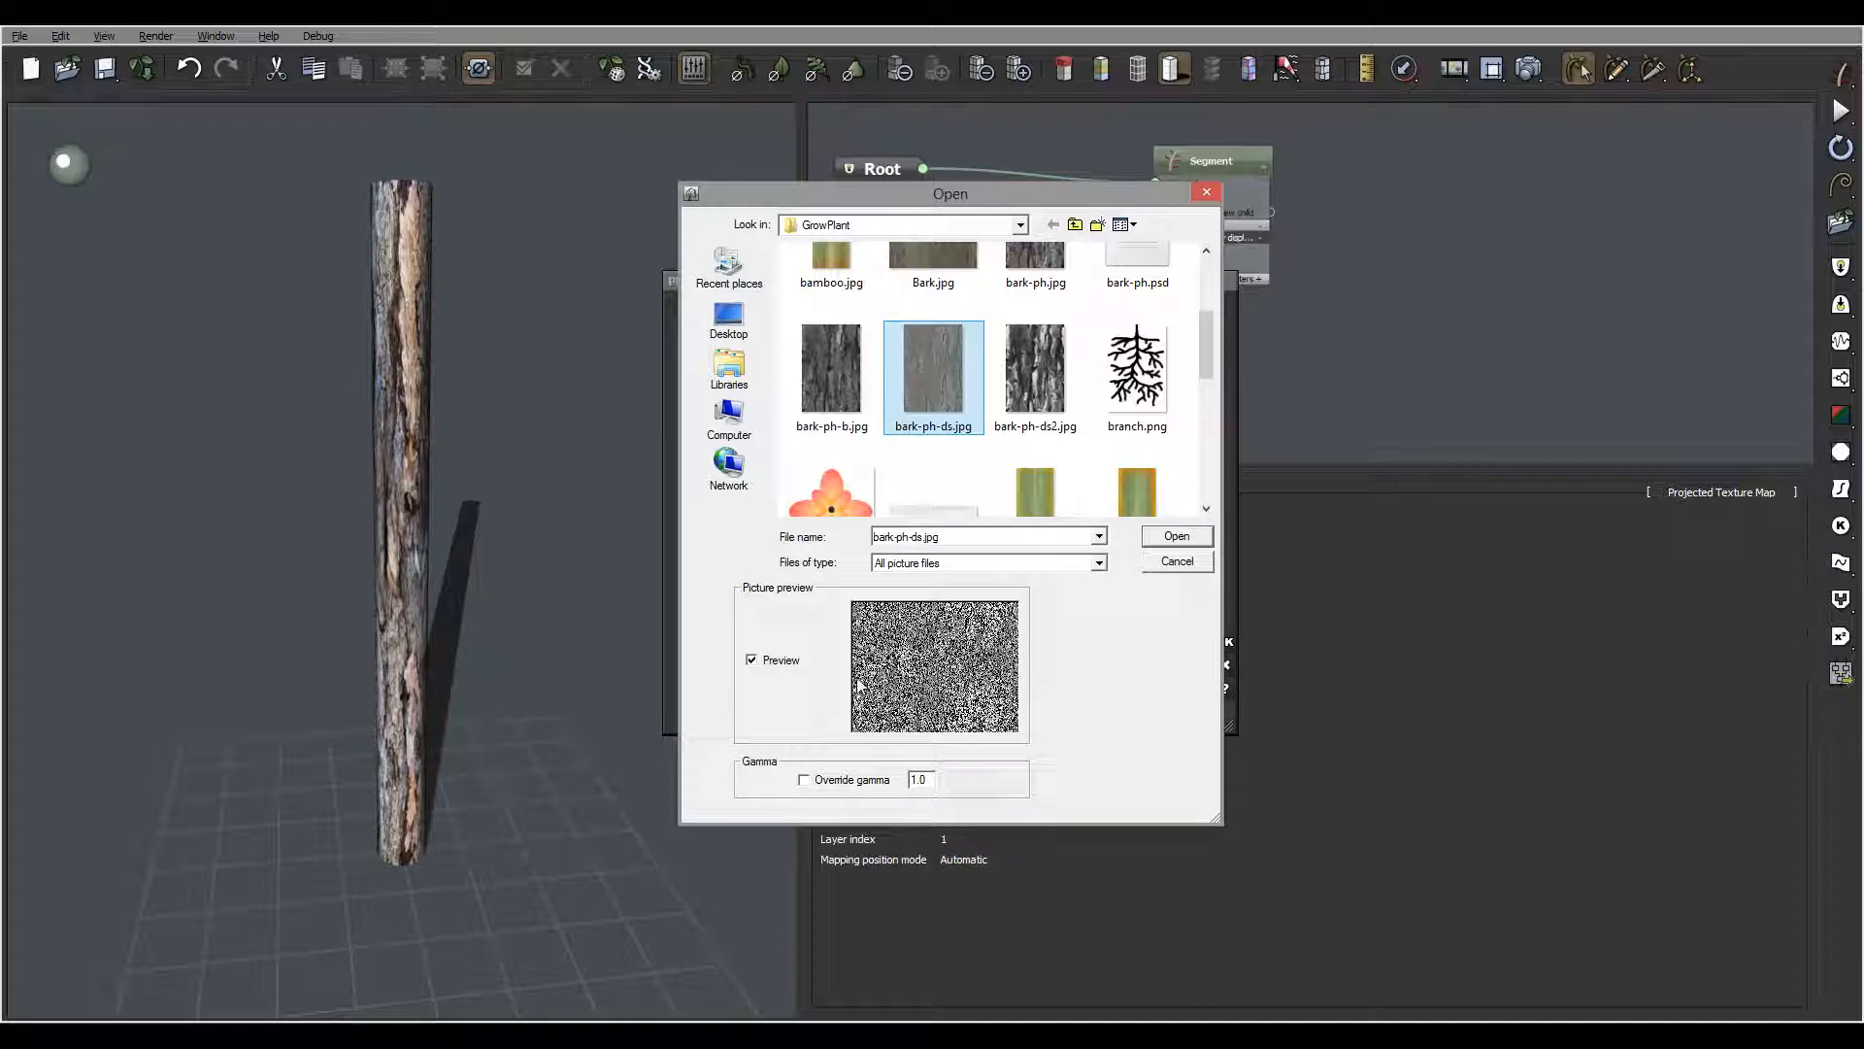
pyautogui.click(1033, 449)
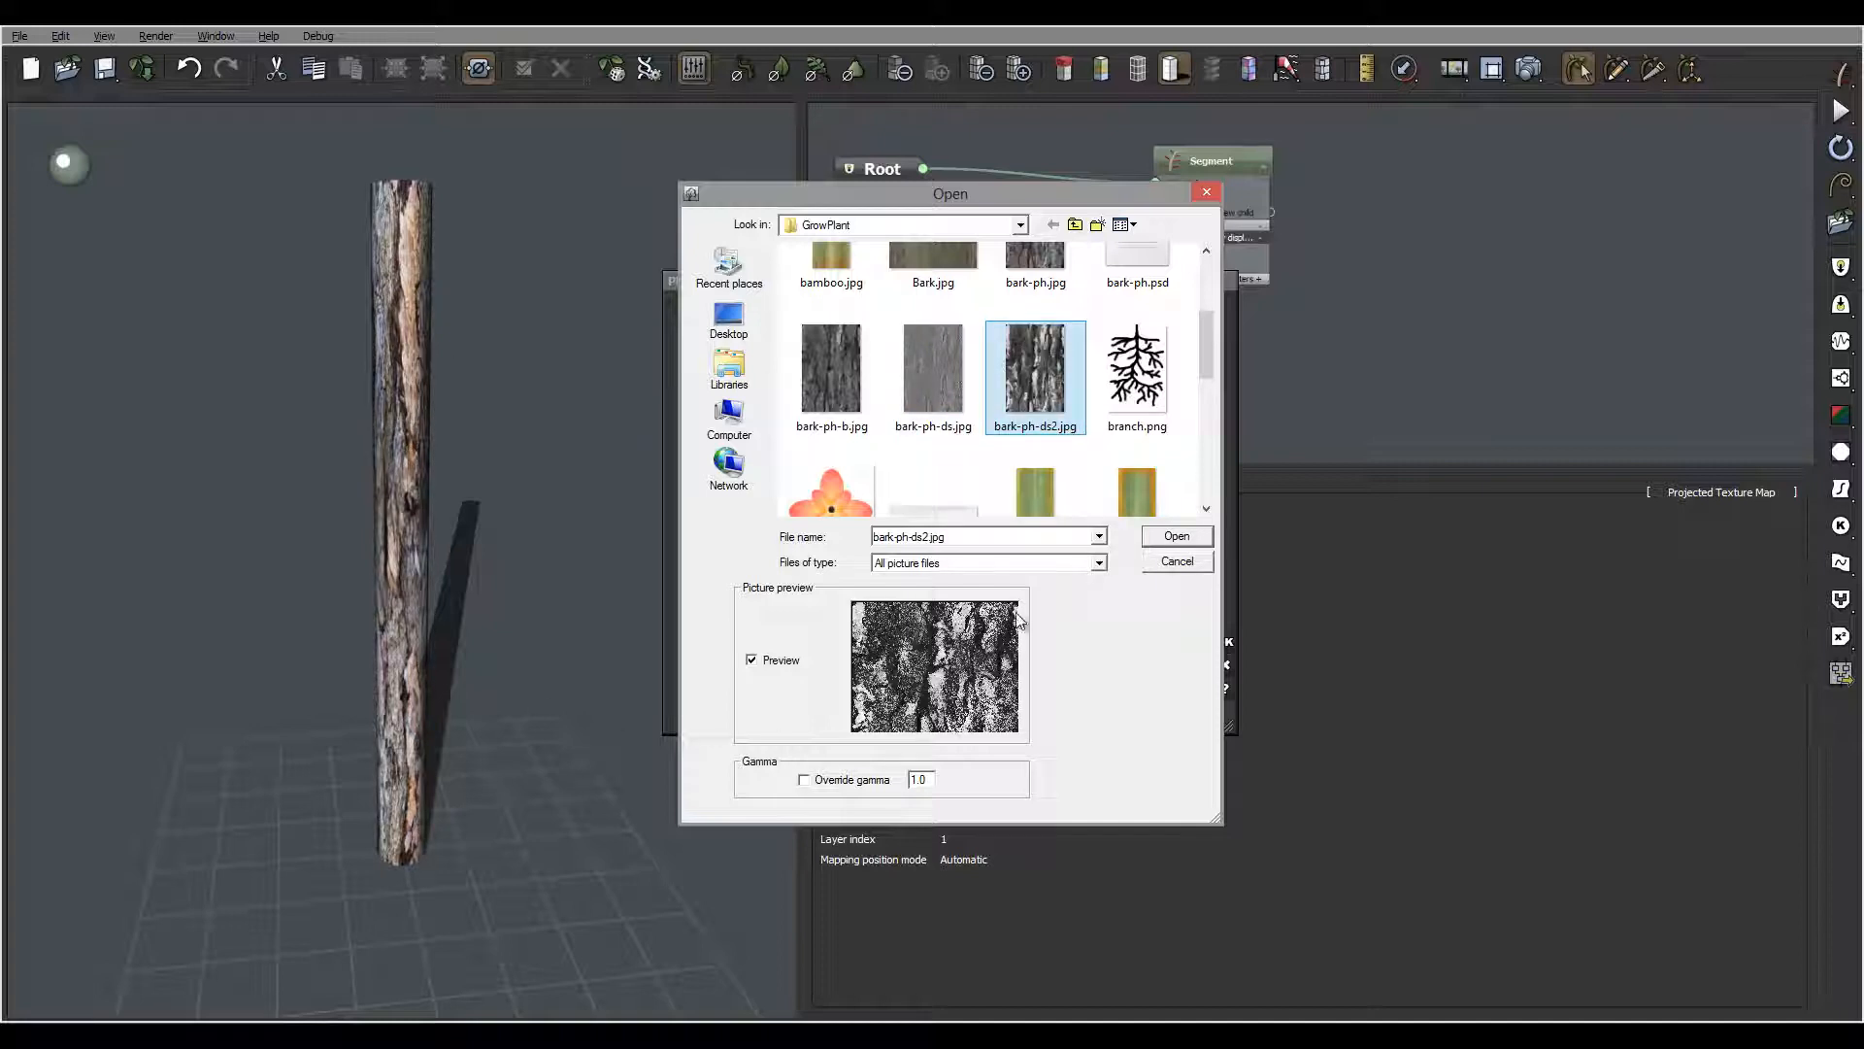
pyautogui.click(1178, 537)
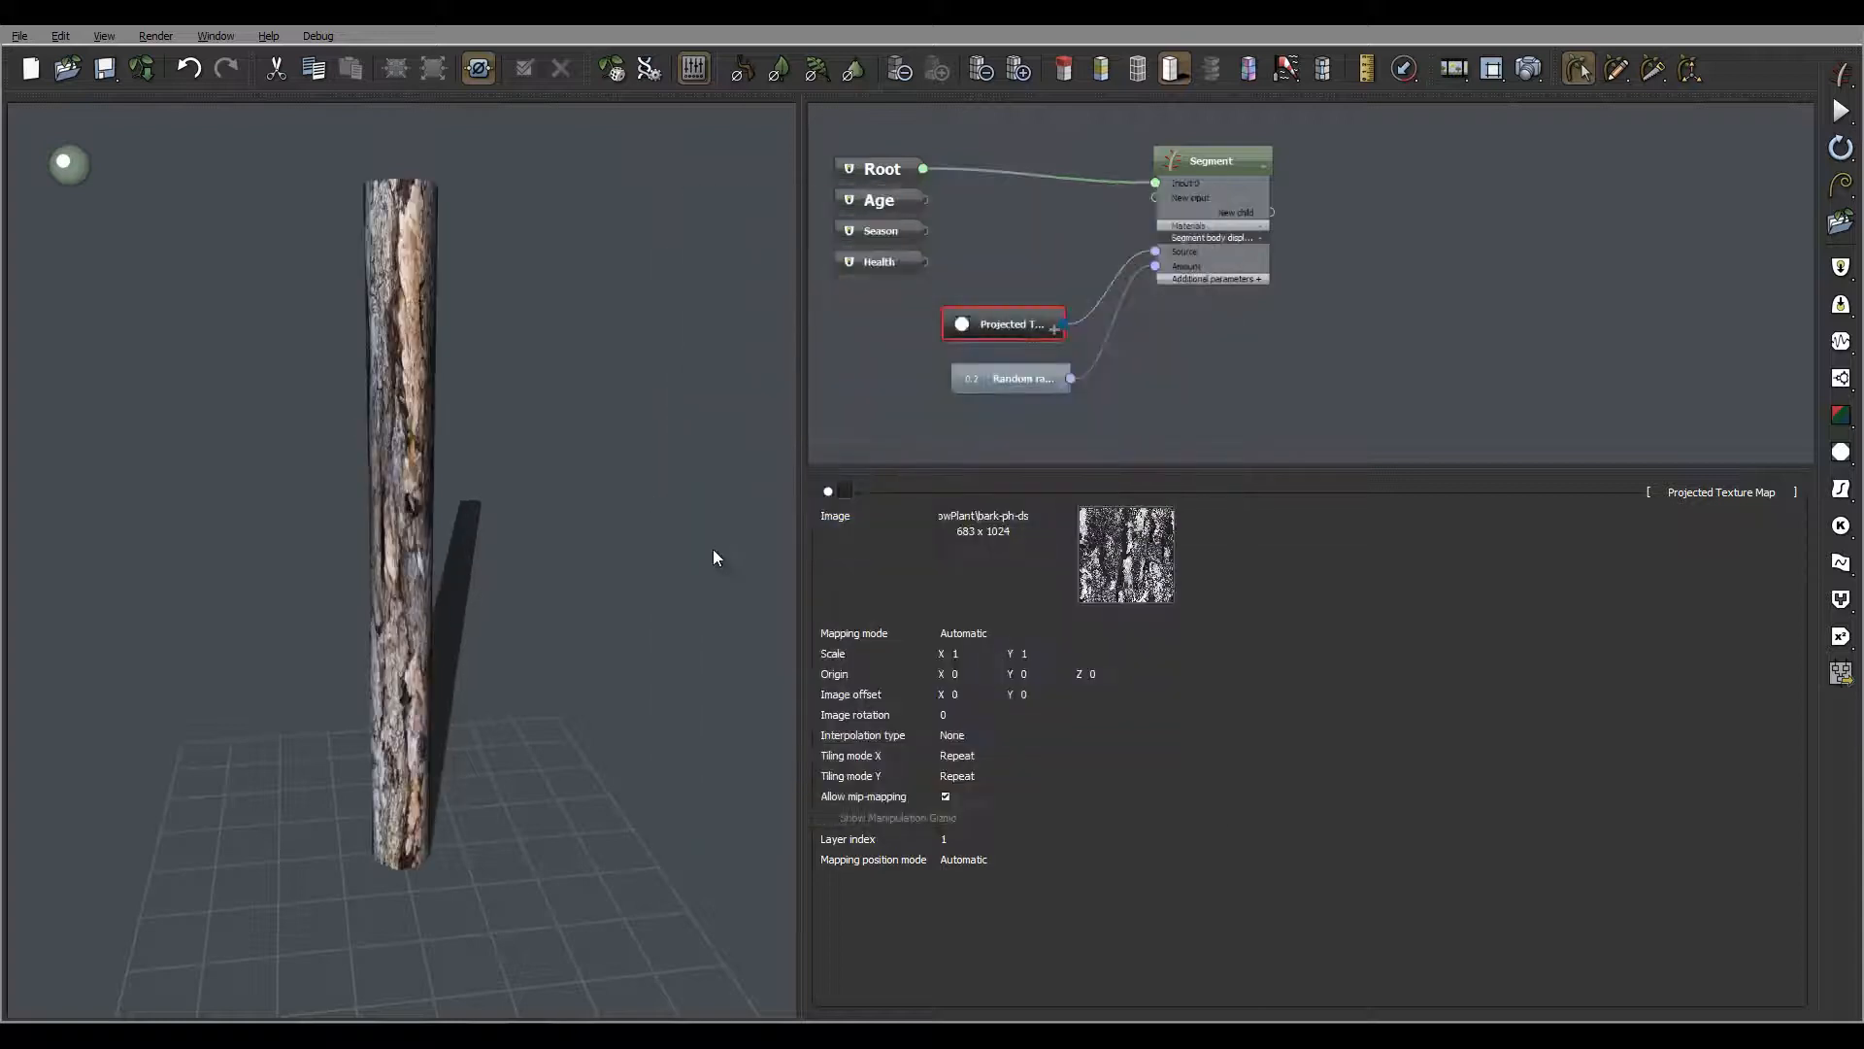
# Set the projected texture map's interpolation type to Bilinear
pyautogui.moveTo(374, 481)
pyautogui.mouseDown()
pyautogui.moveTo(592, 524)
pyautogui.moveTo(377, 487)
pyautogui.moveTo(319, 416)
pyautogui.moveTo(340, 421)
pyautogui.moveTo(340, 468)
pyautogui.mouseUp()
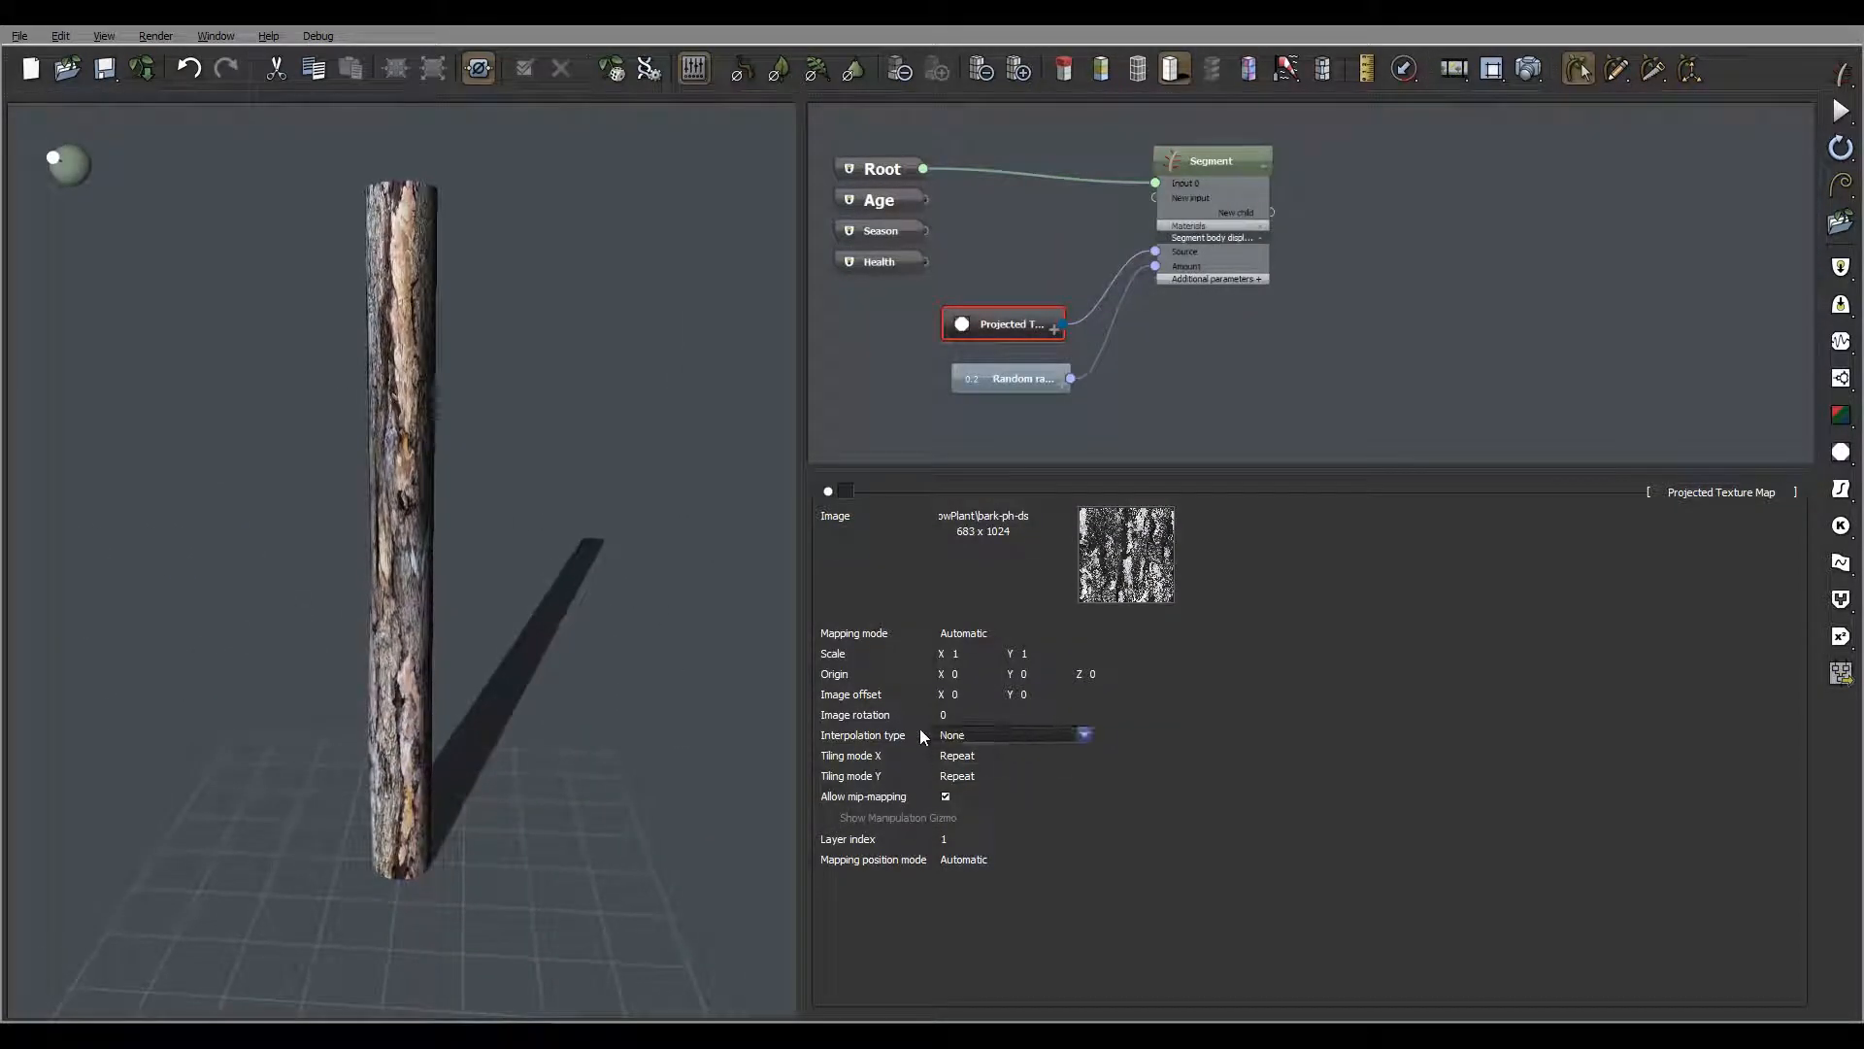
pyautogui.click(985, 741)
pyautogui.click(985, 766)
pyautogui.moveTo(412, 598); pyautogui.dragTo(424, 540)
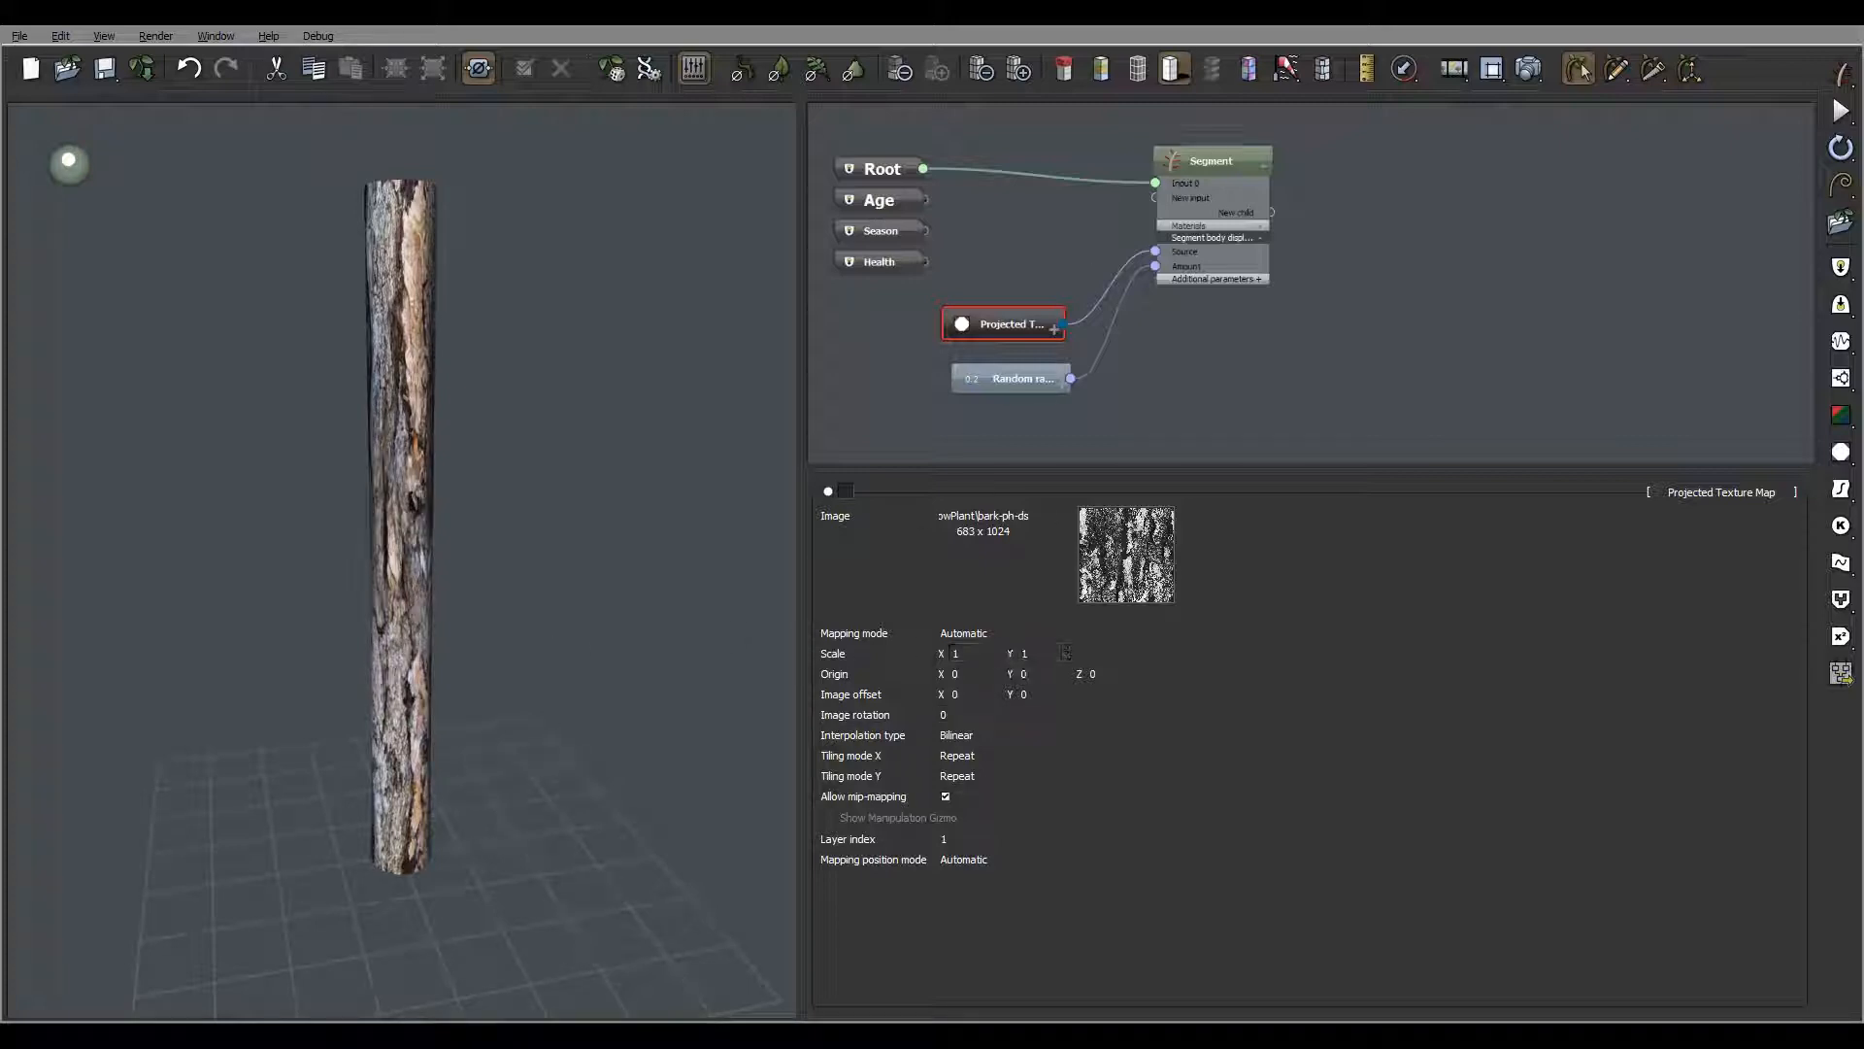
# Render the displaced trunk to screen with the Final quality preset, accept the post-render options, and close the render display
pyautogui.click(1529, 70)
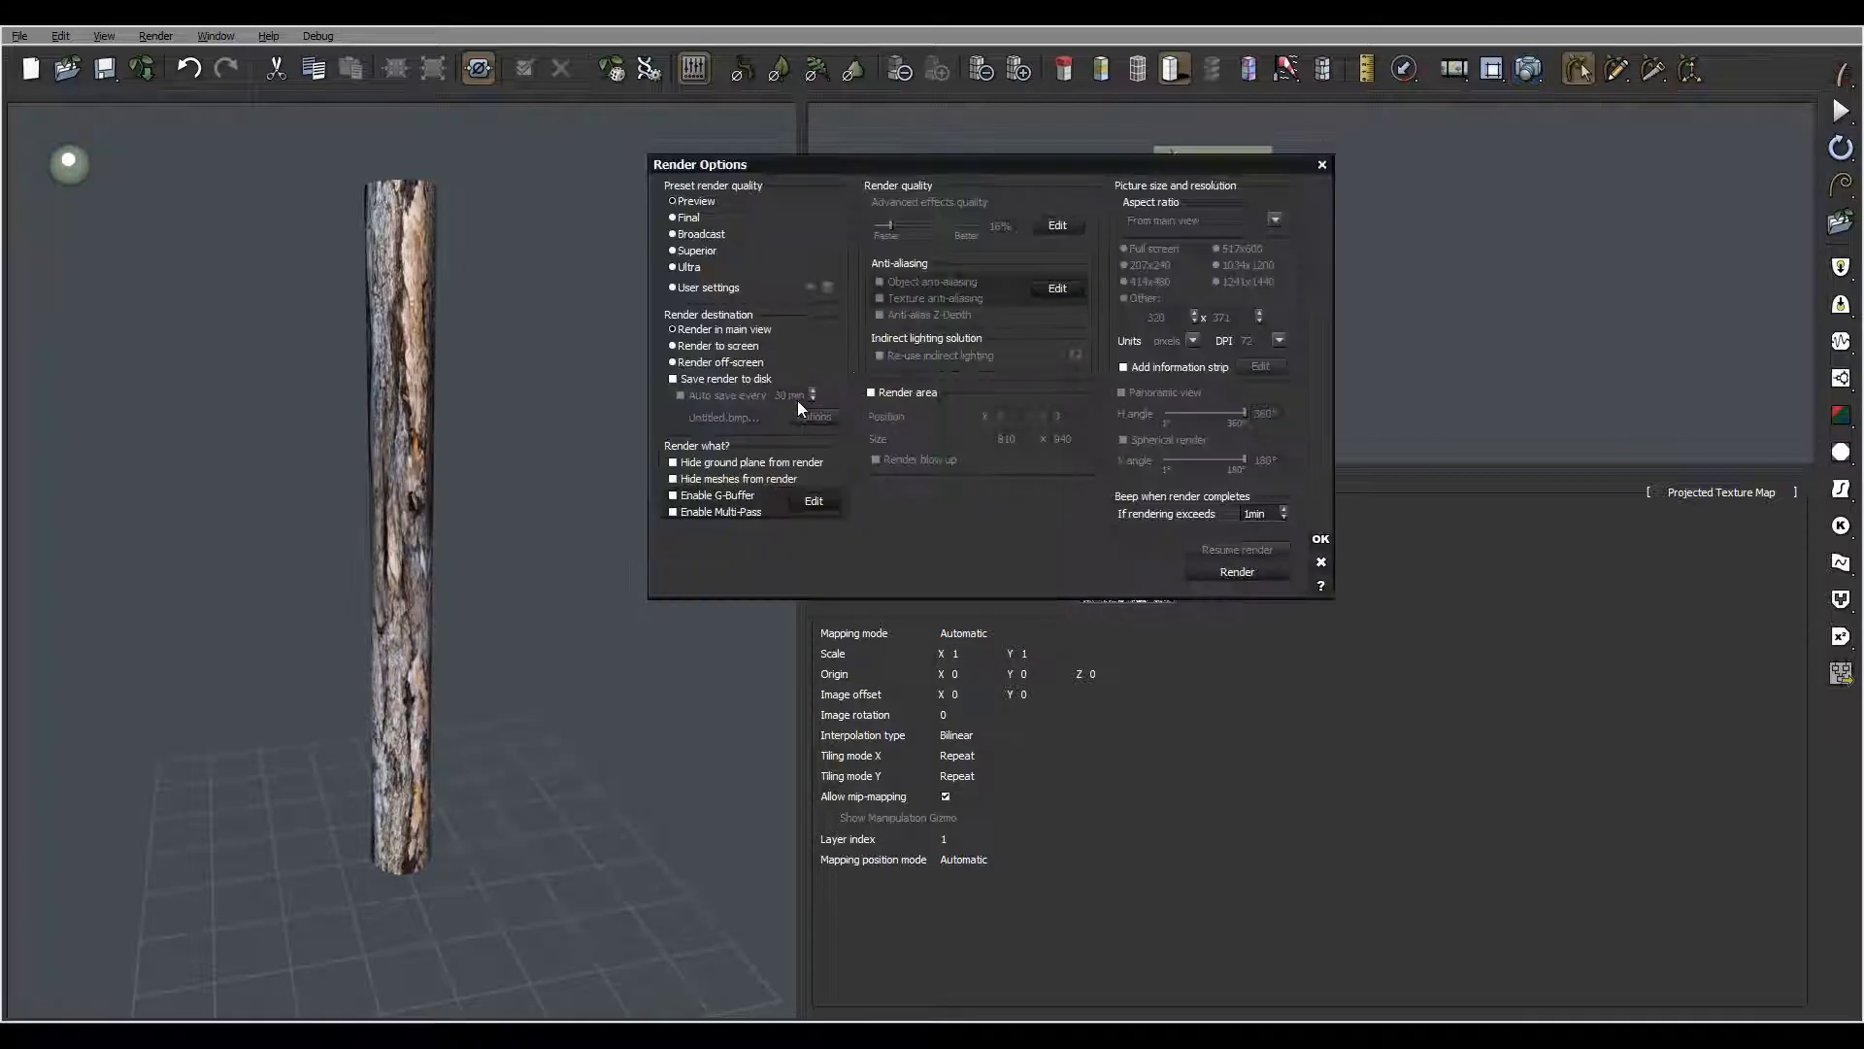
pyautogui.click(686, 219)
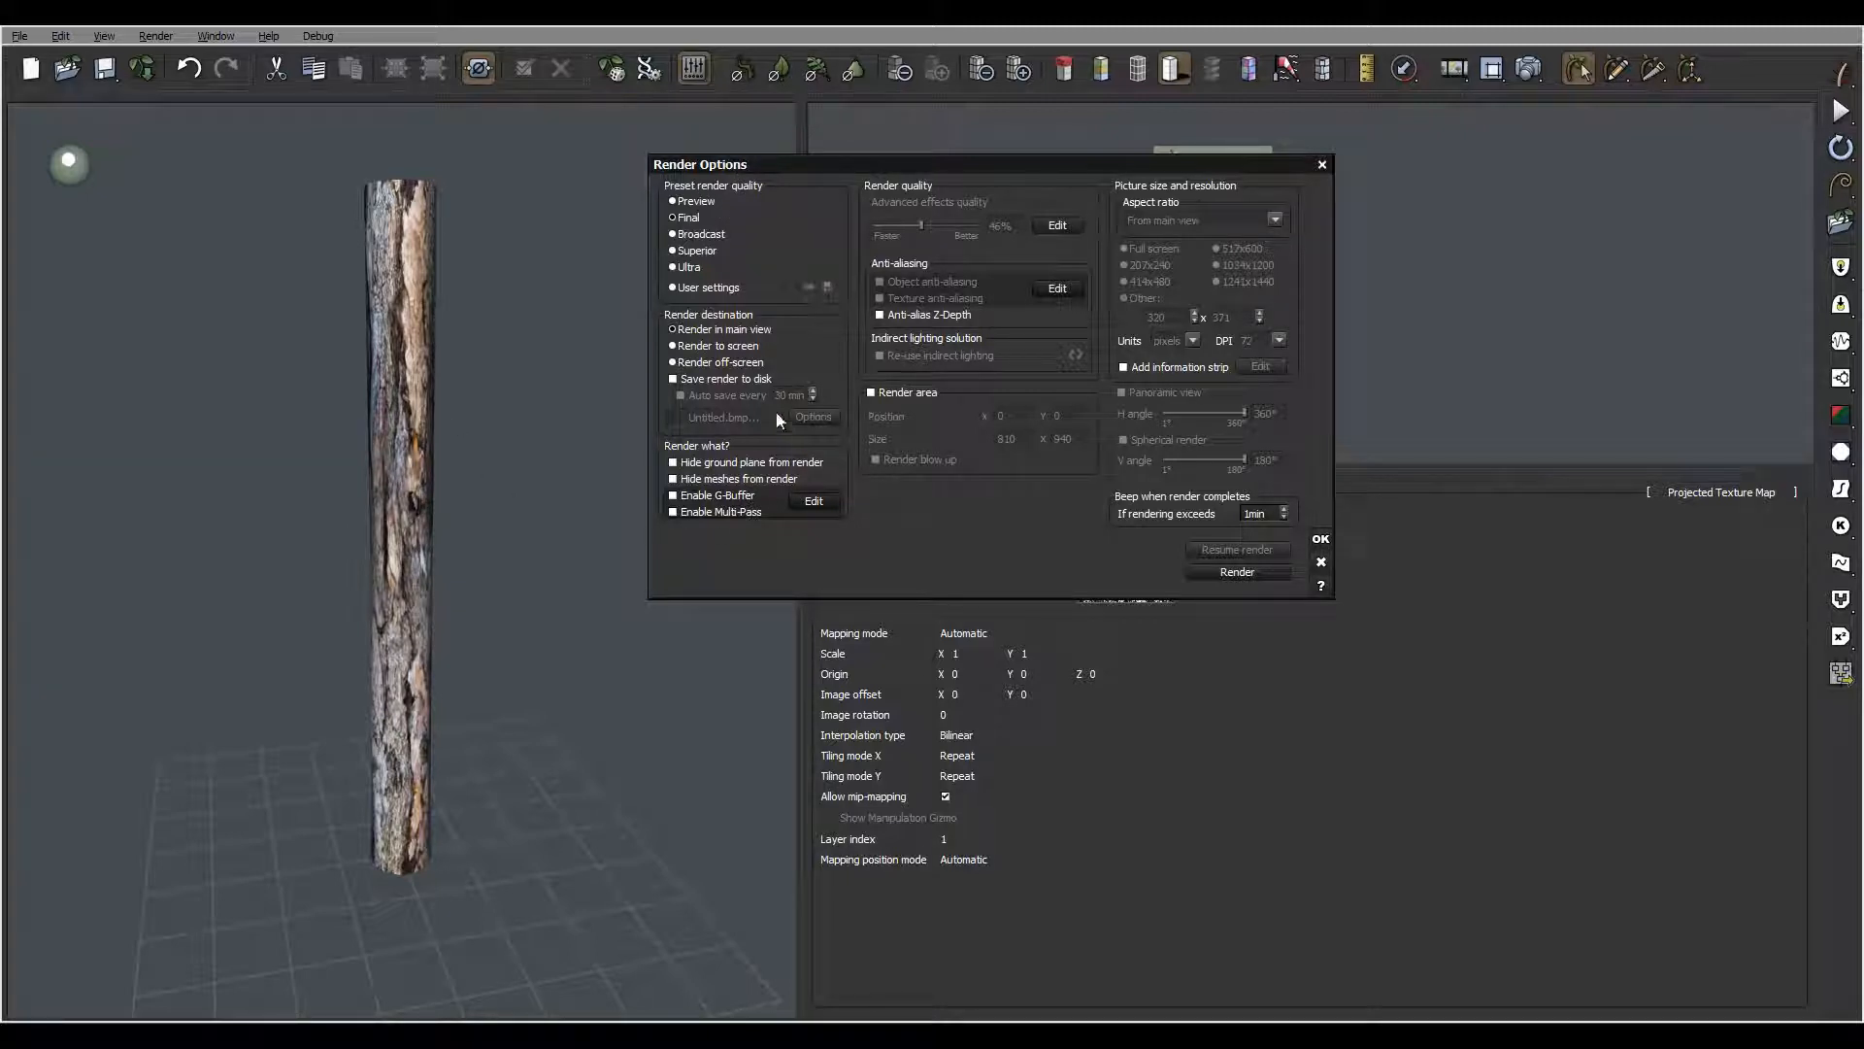
pyautogui.click(719, 348)
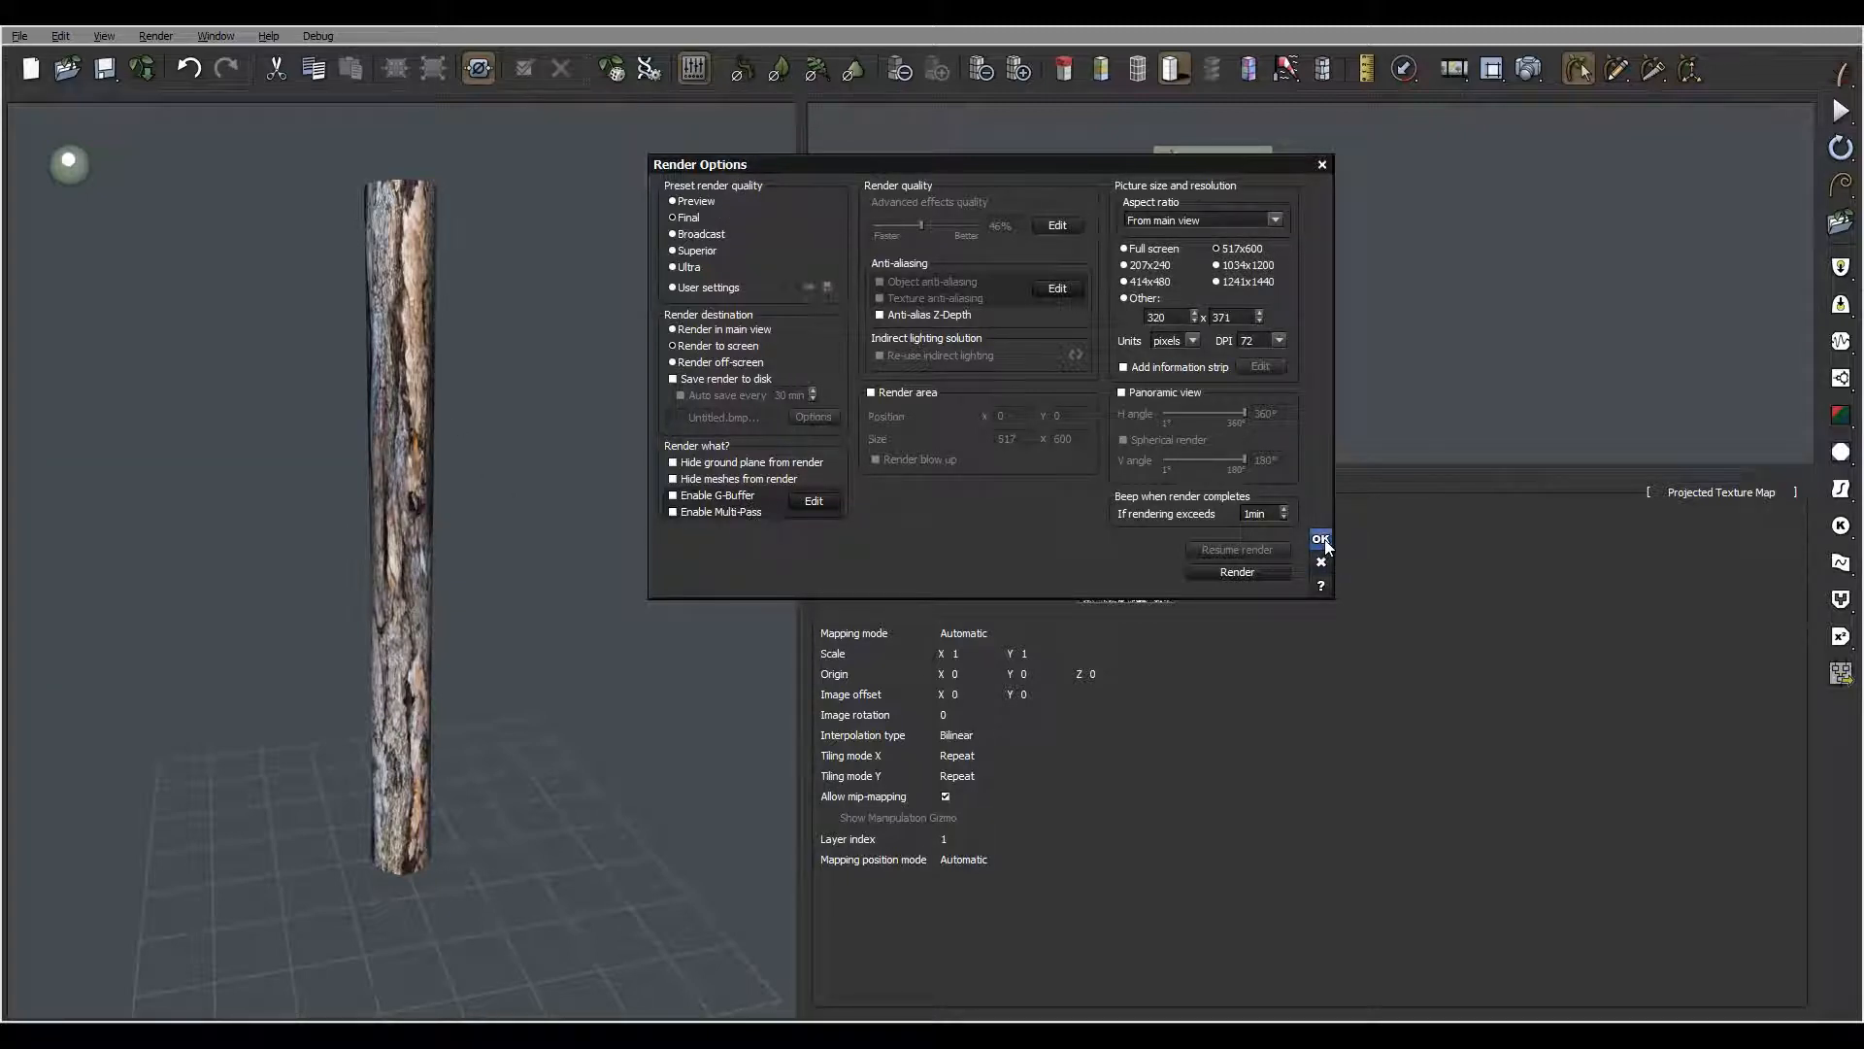
pyautogui.click(1320, 539)
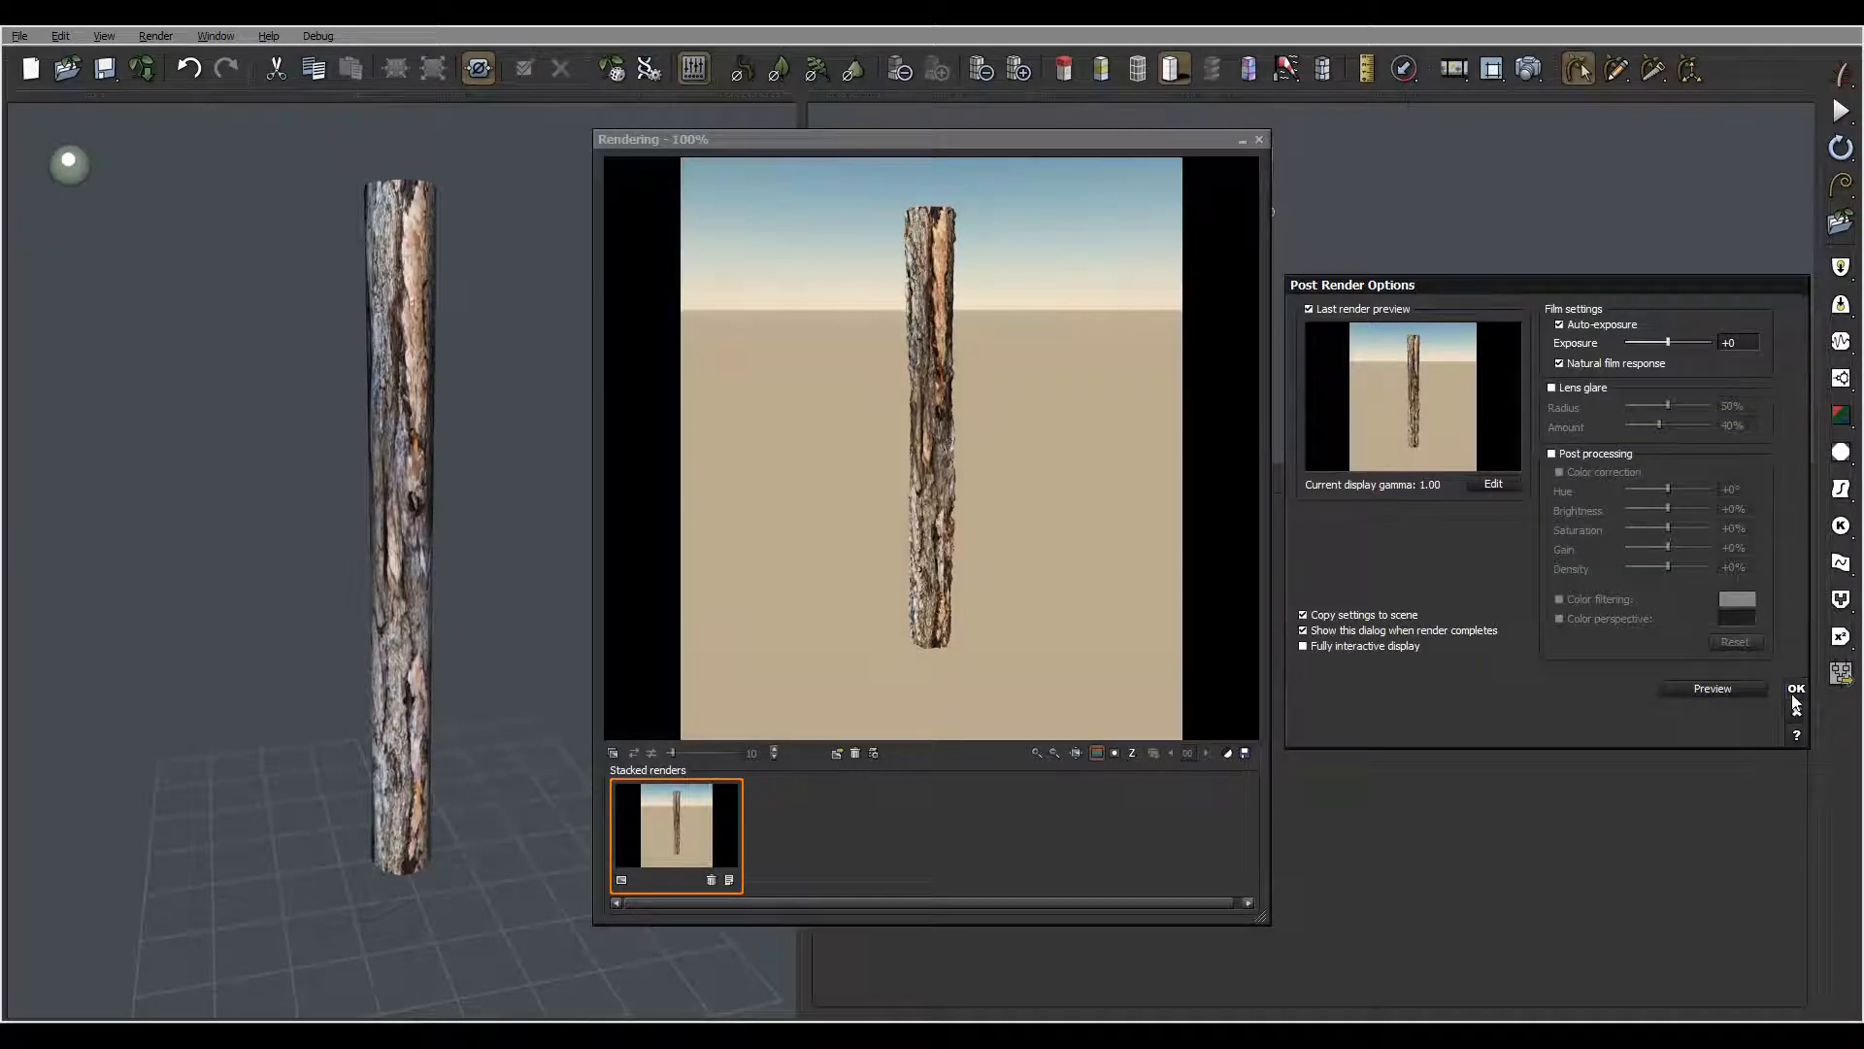
pyautogui.click(1795, 690)
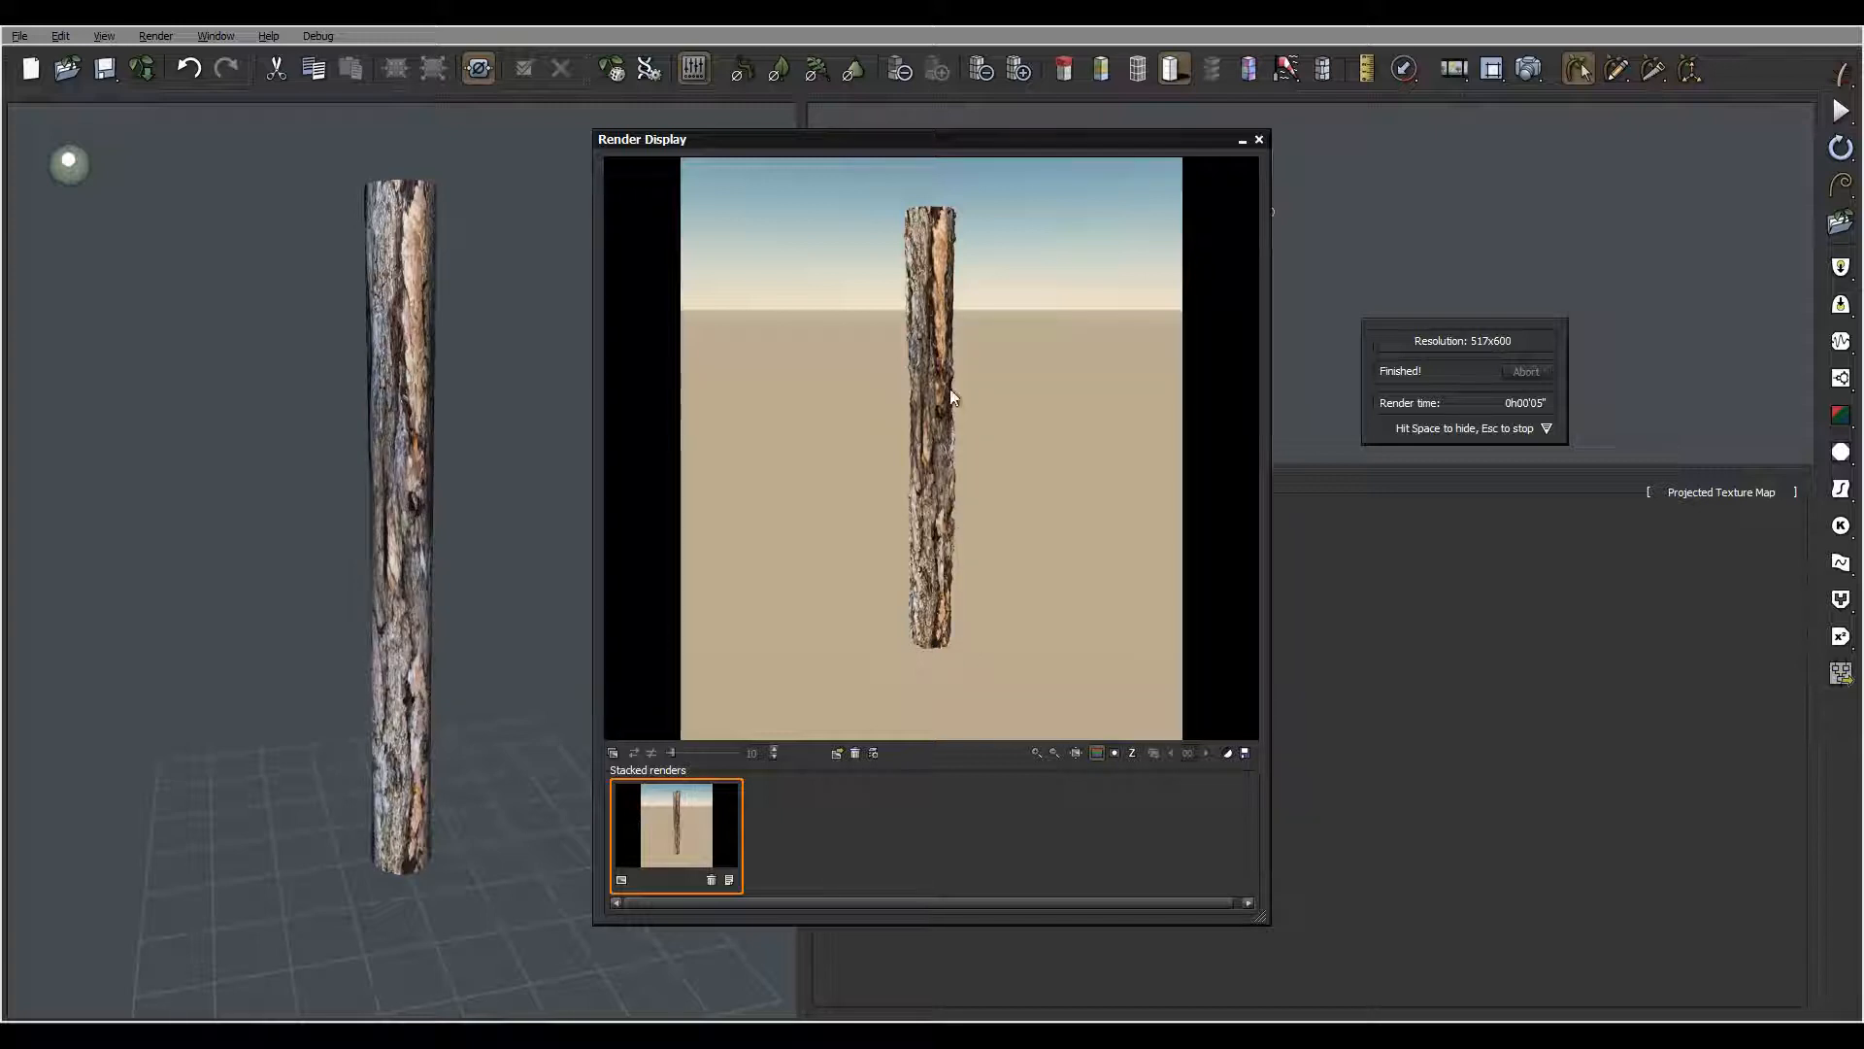
pyautogui.click(1259, 140)
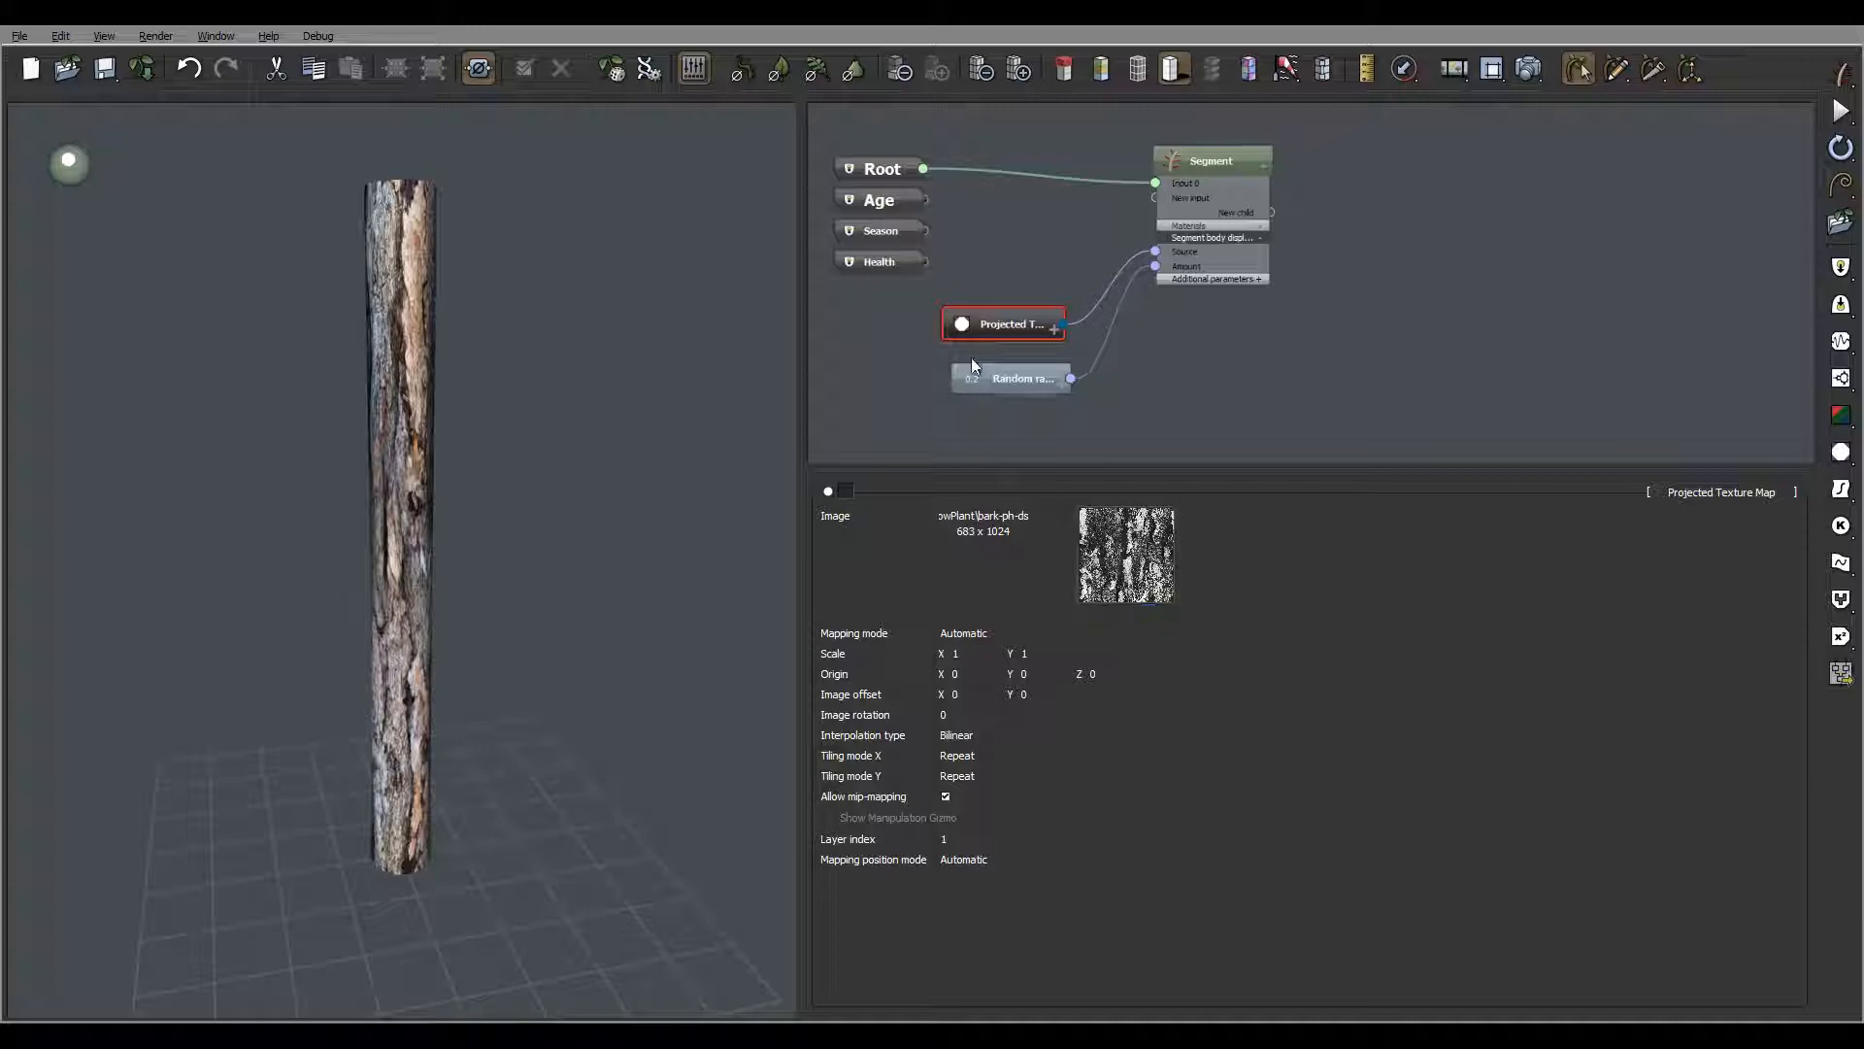
# Edit the Random range node's profile, adding a keypoint at about X 0.63 and lowering the end point to about 0.39
pyautogui.click(1009, 379)
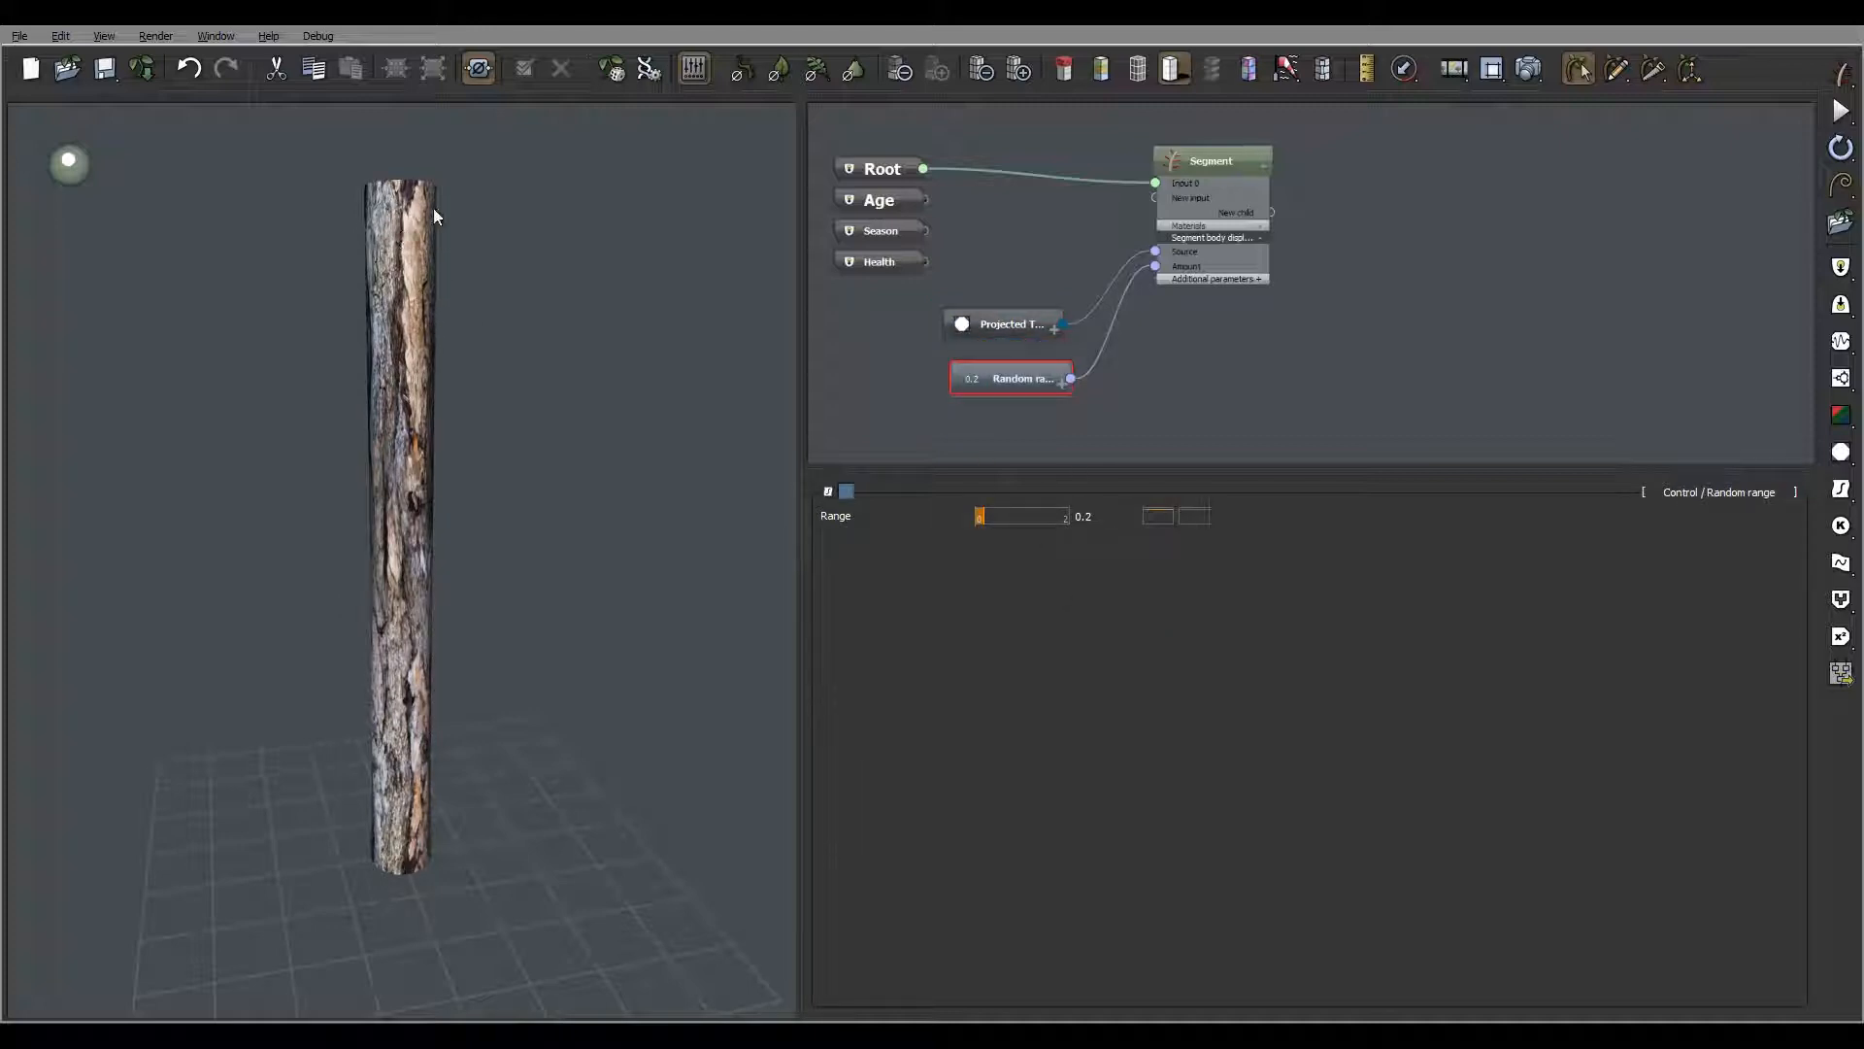
pyautogui.click(1165, 515)
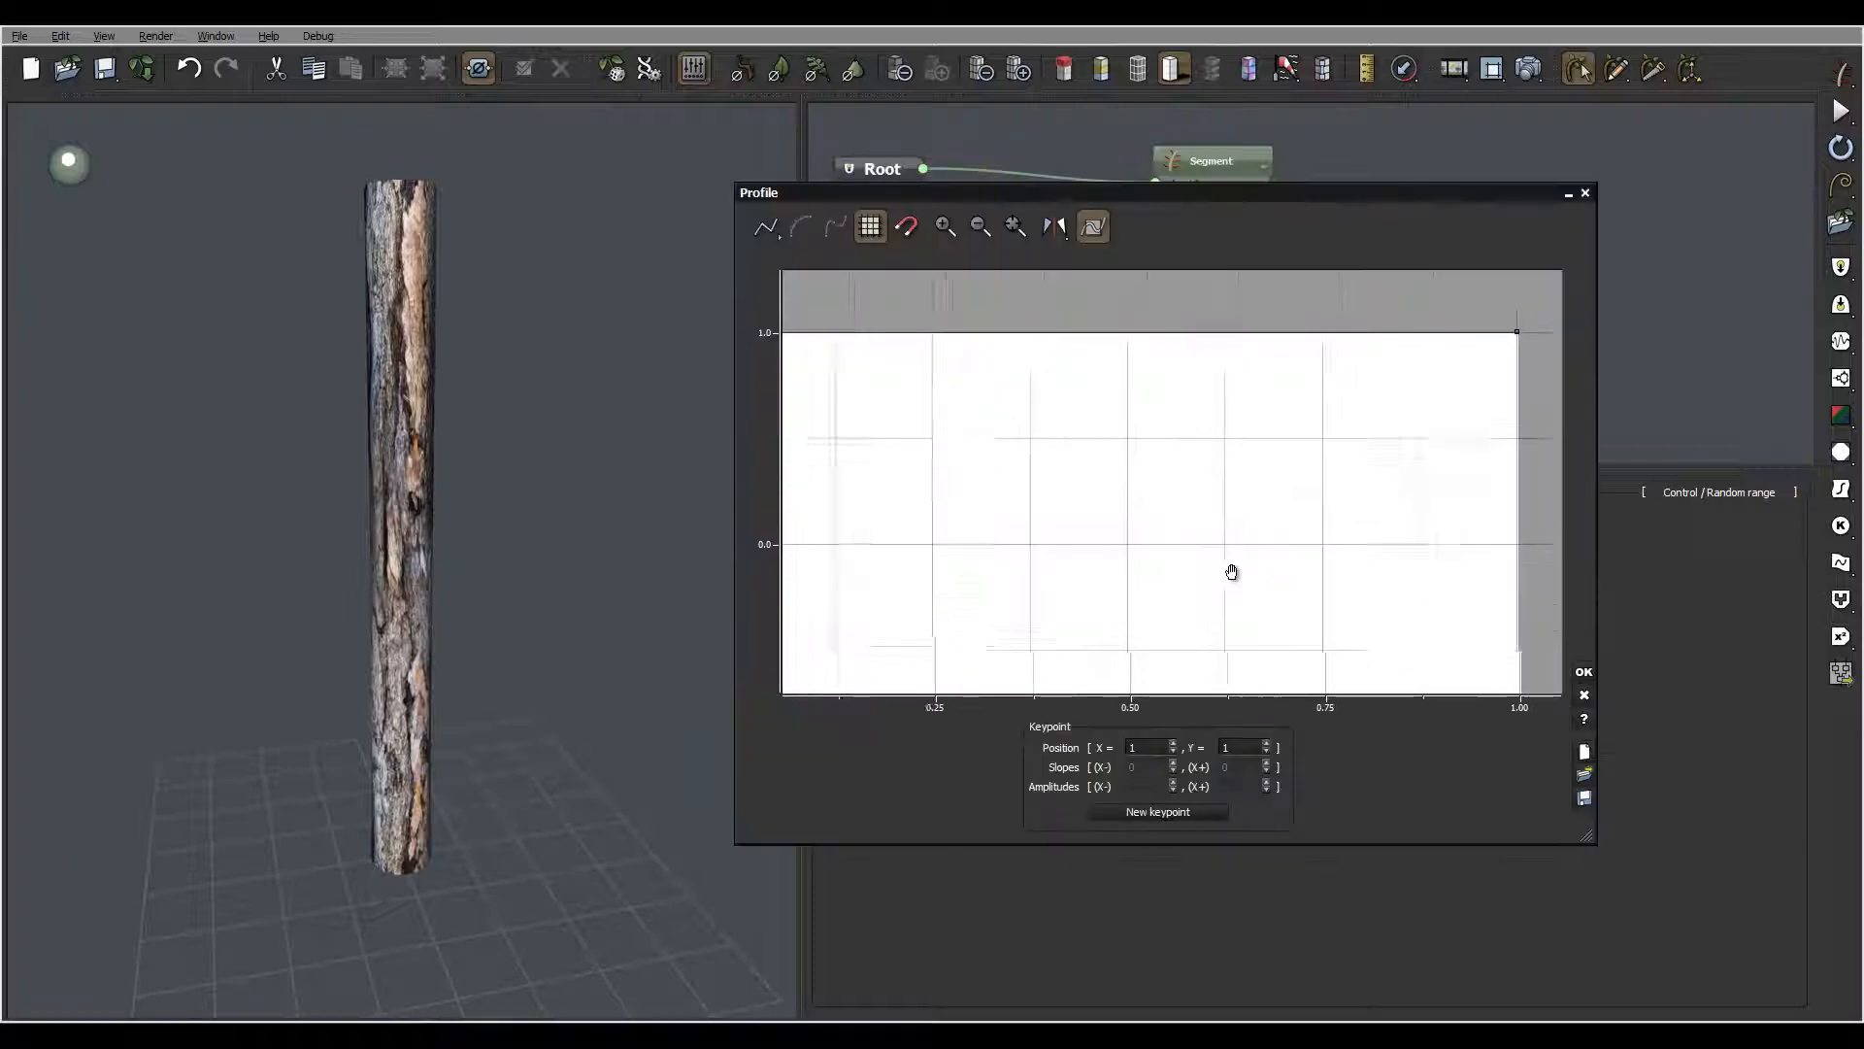
pyautogui.click(1125, 356)
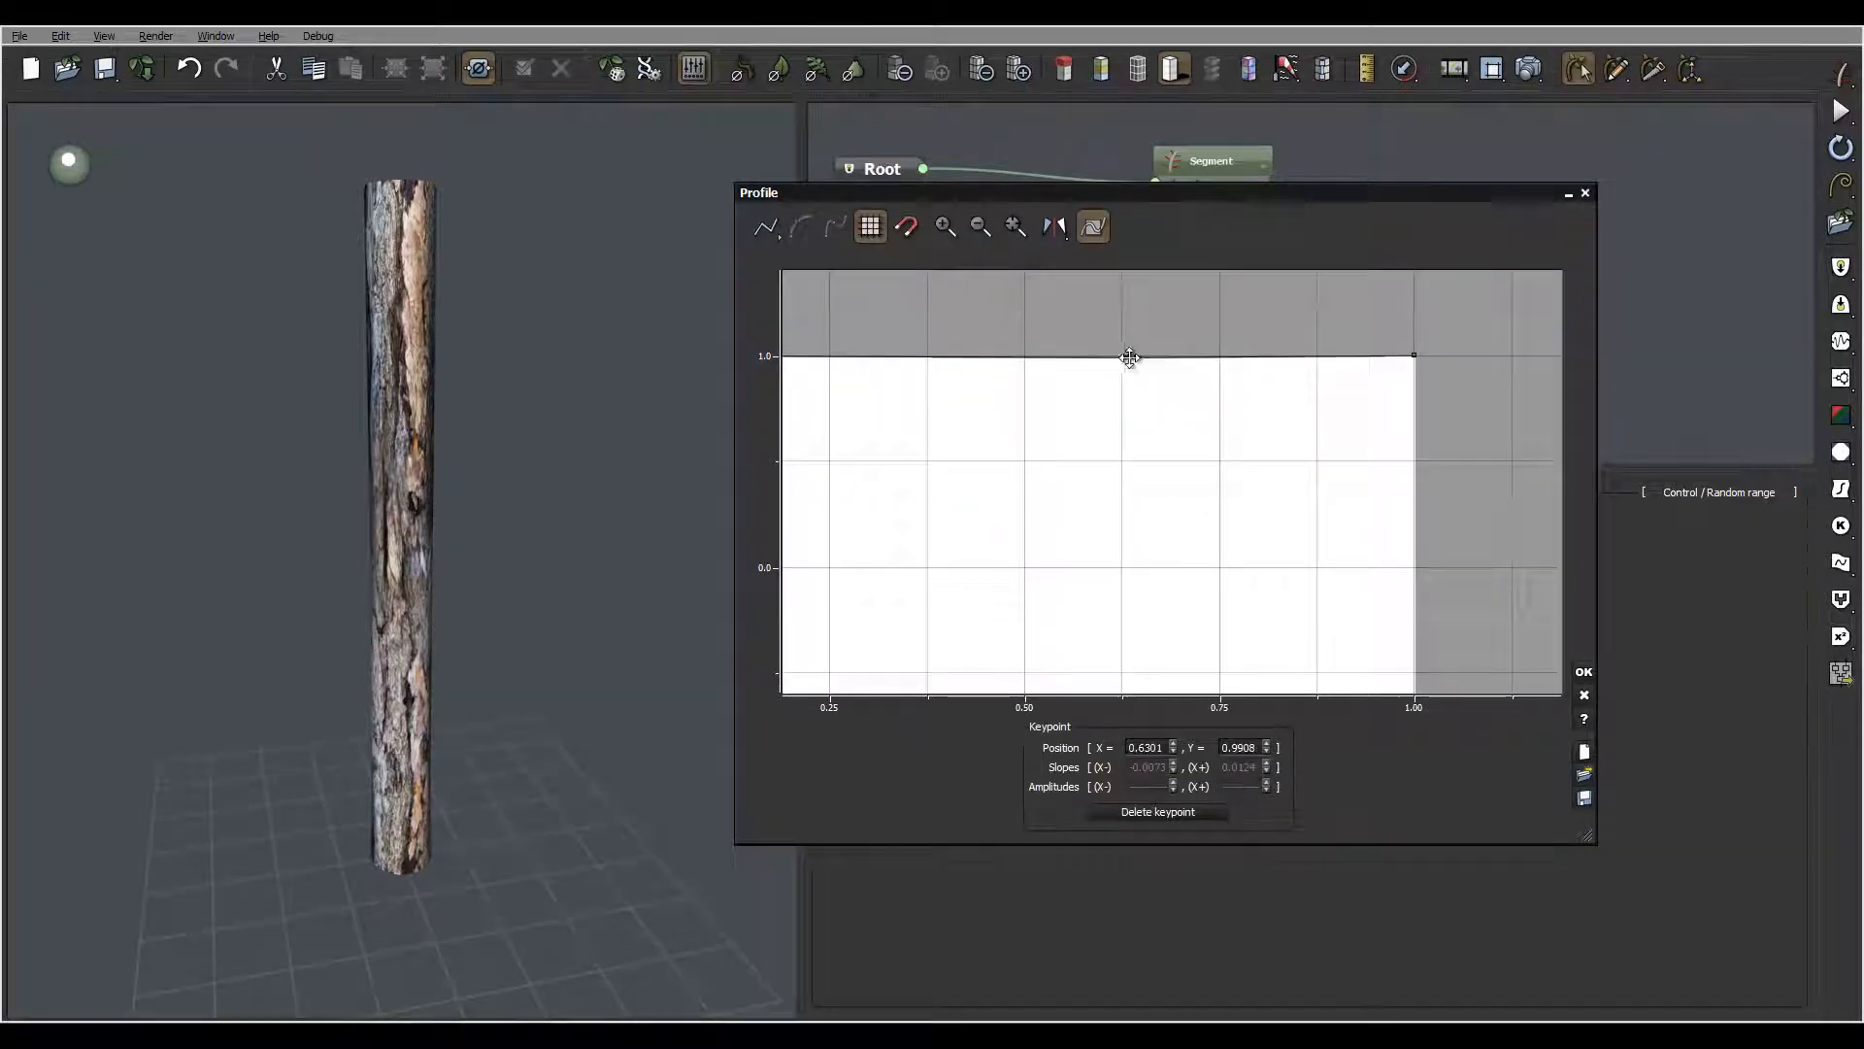
pyautogui.moveTo(1412, 357); pyautogui.dragTo(1429, 490)
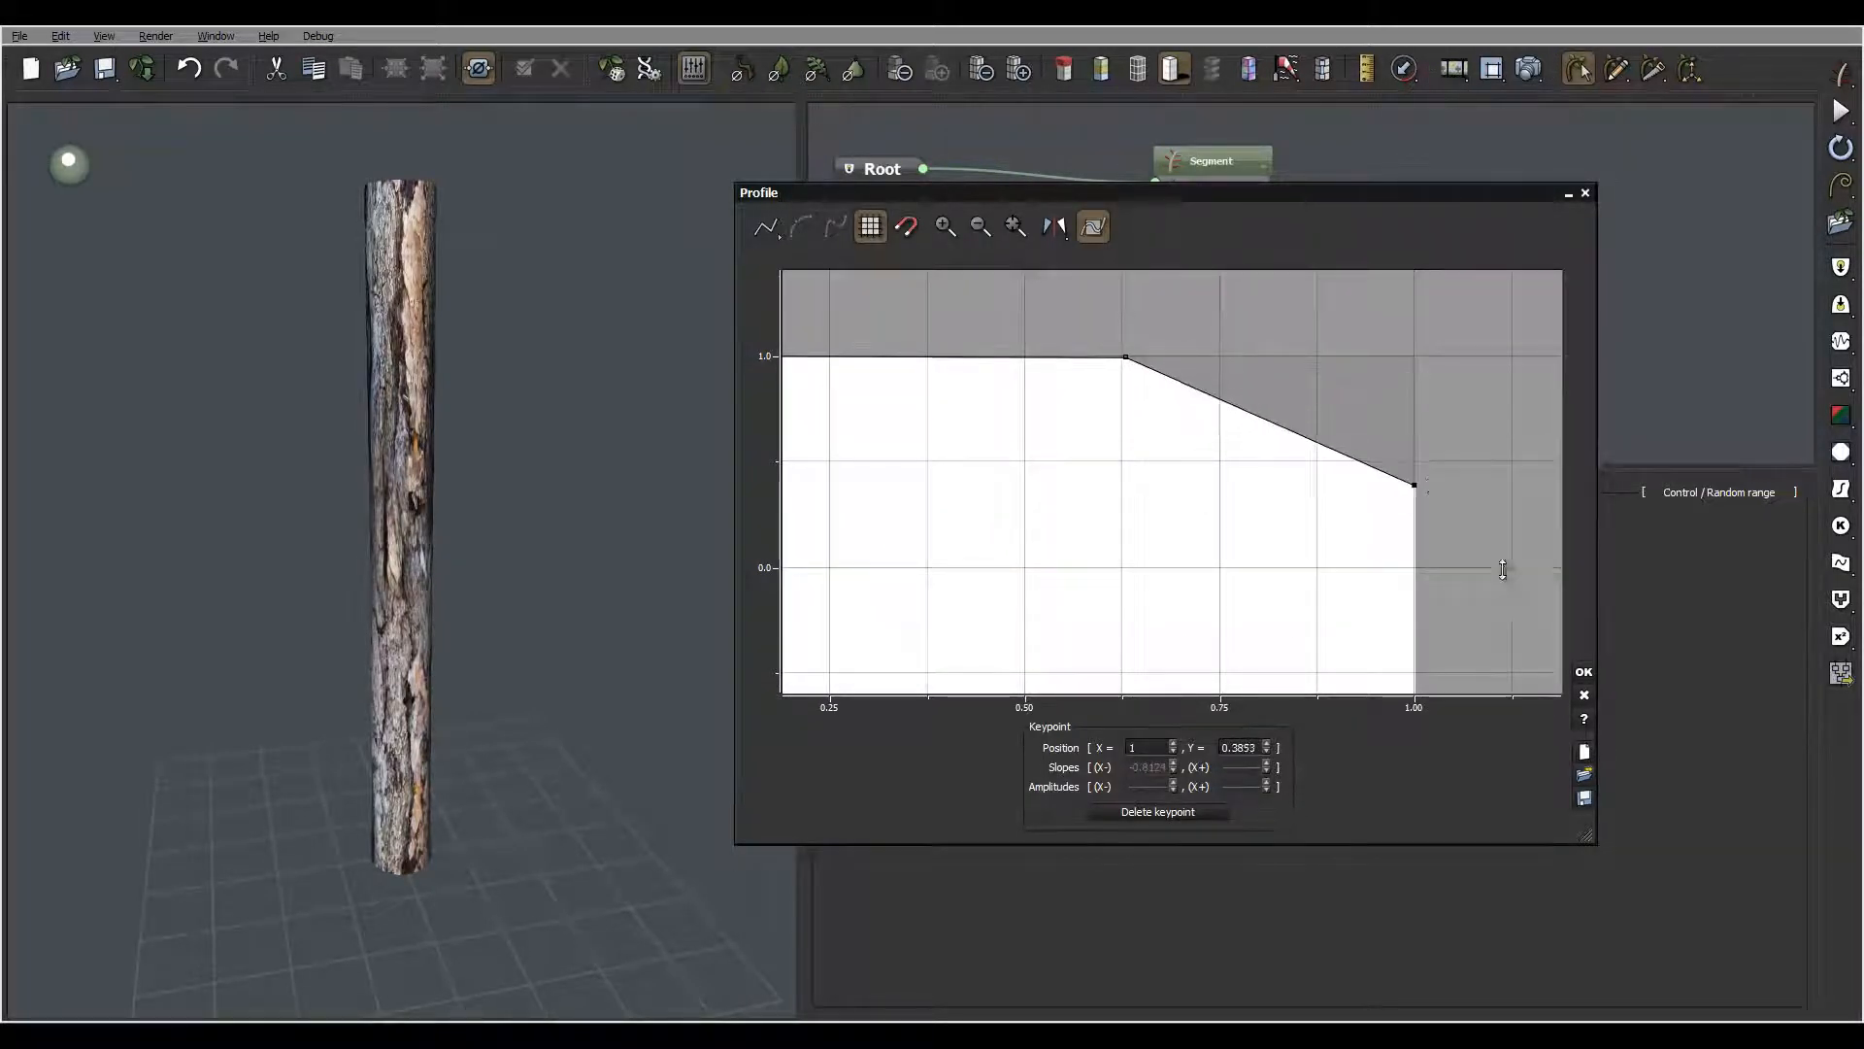
pyautogui.click(1584, 672)
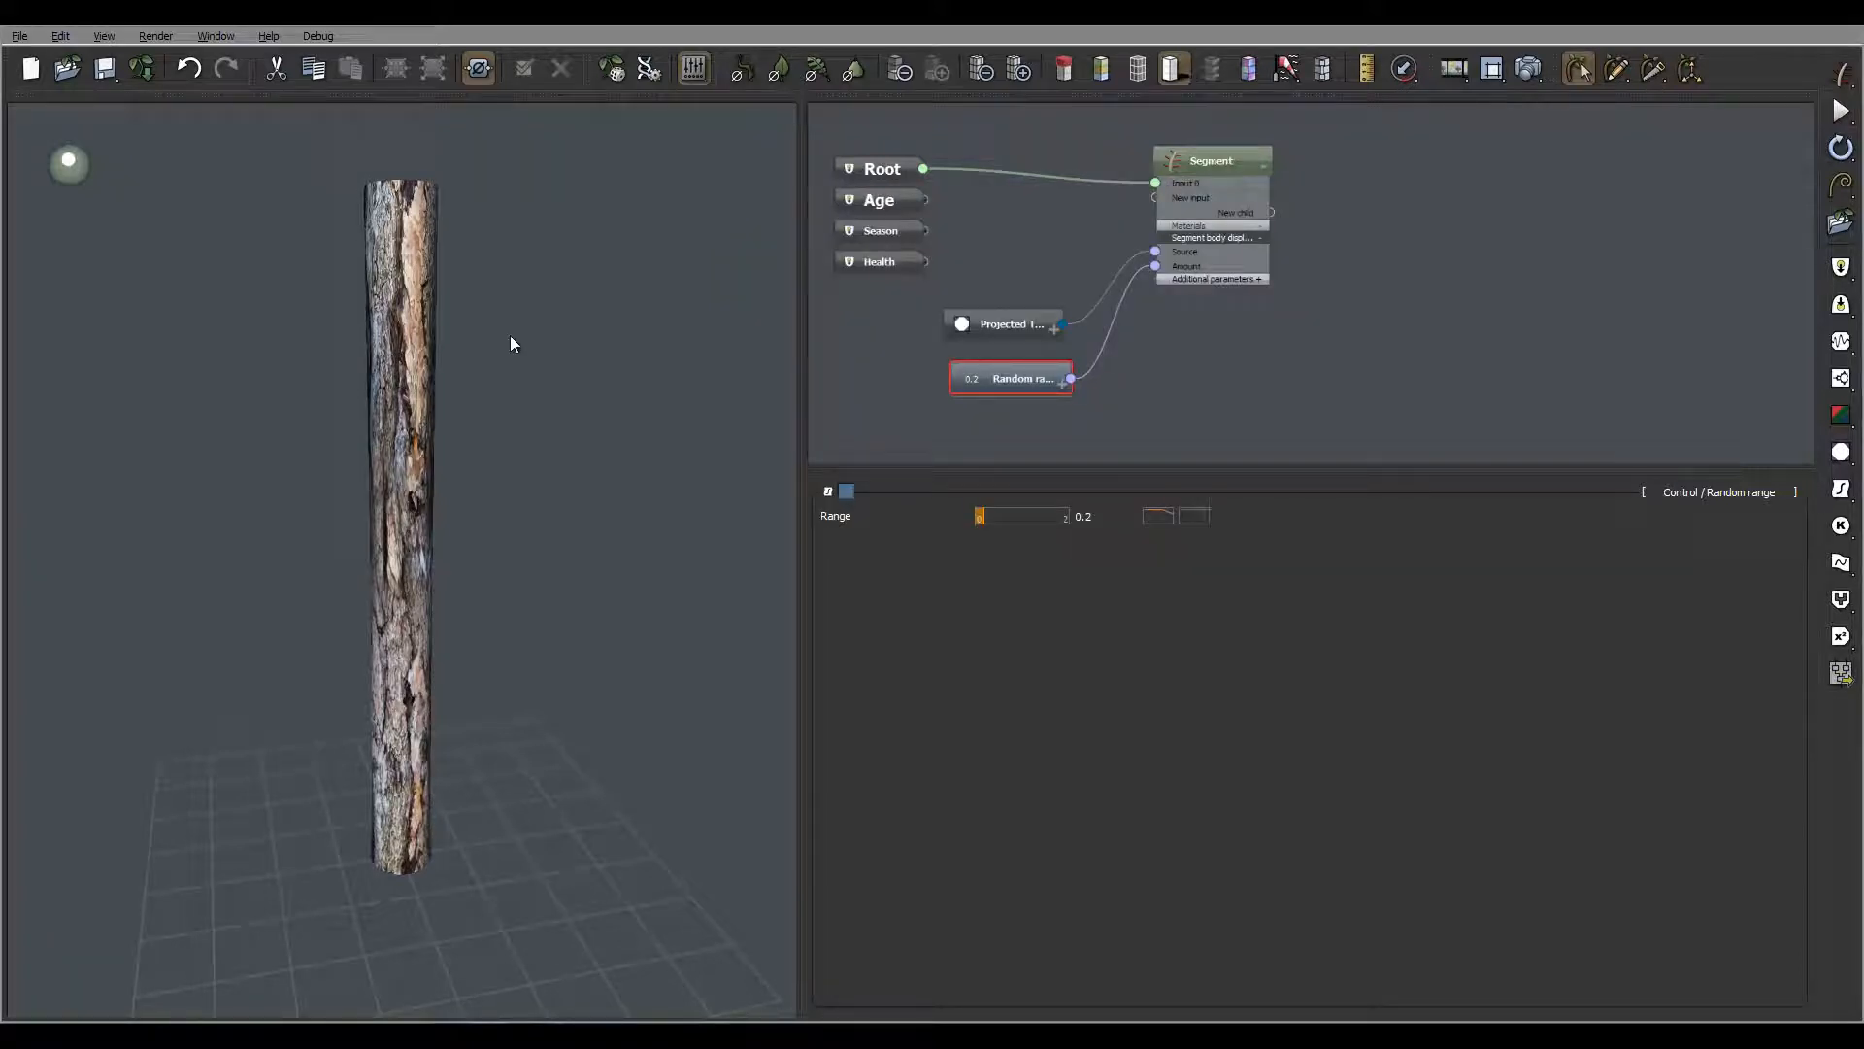
# Reposition the trunk's Segment node slightly in the graph and enable root flares on it
pyautogui.moveTo(509, 335)
pyautogui.mouseDown()
pyautogui.moveTo(404, 474)
pyautogui.moveTo(463, 464)
pyautogui.moveTo(479, 296)
pyautogui.moveTo(595, 295)
pyautogui.moveTo(462, 317)
pyautogui.moveTo(495, 309)
pyautogui.mouseUp()
pyautogui.moveTo(621, 330); pyautogui.dragTo(730, 304)
pyautogui.moveTo(1243, 162); pyautogui.dragTo(1175, 158)
pyautogui.moveTo(409, 605); pyautogui.dragTo(441, 674)
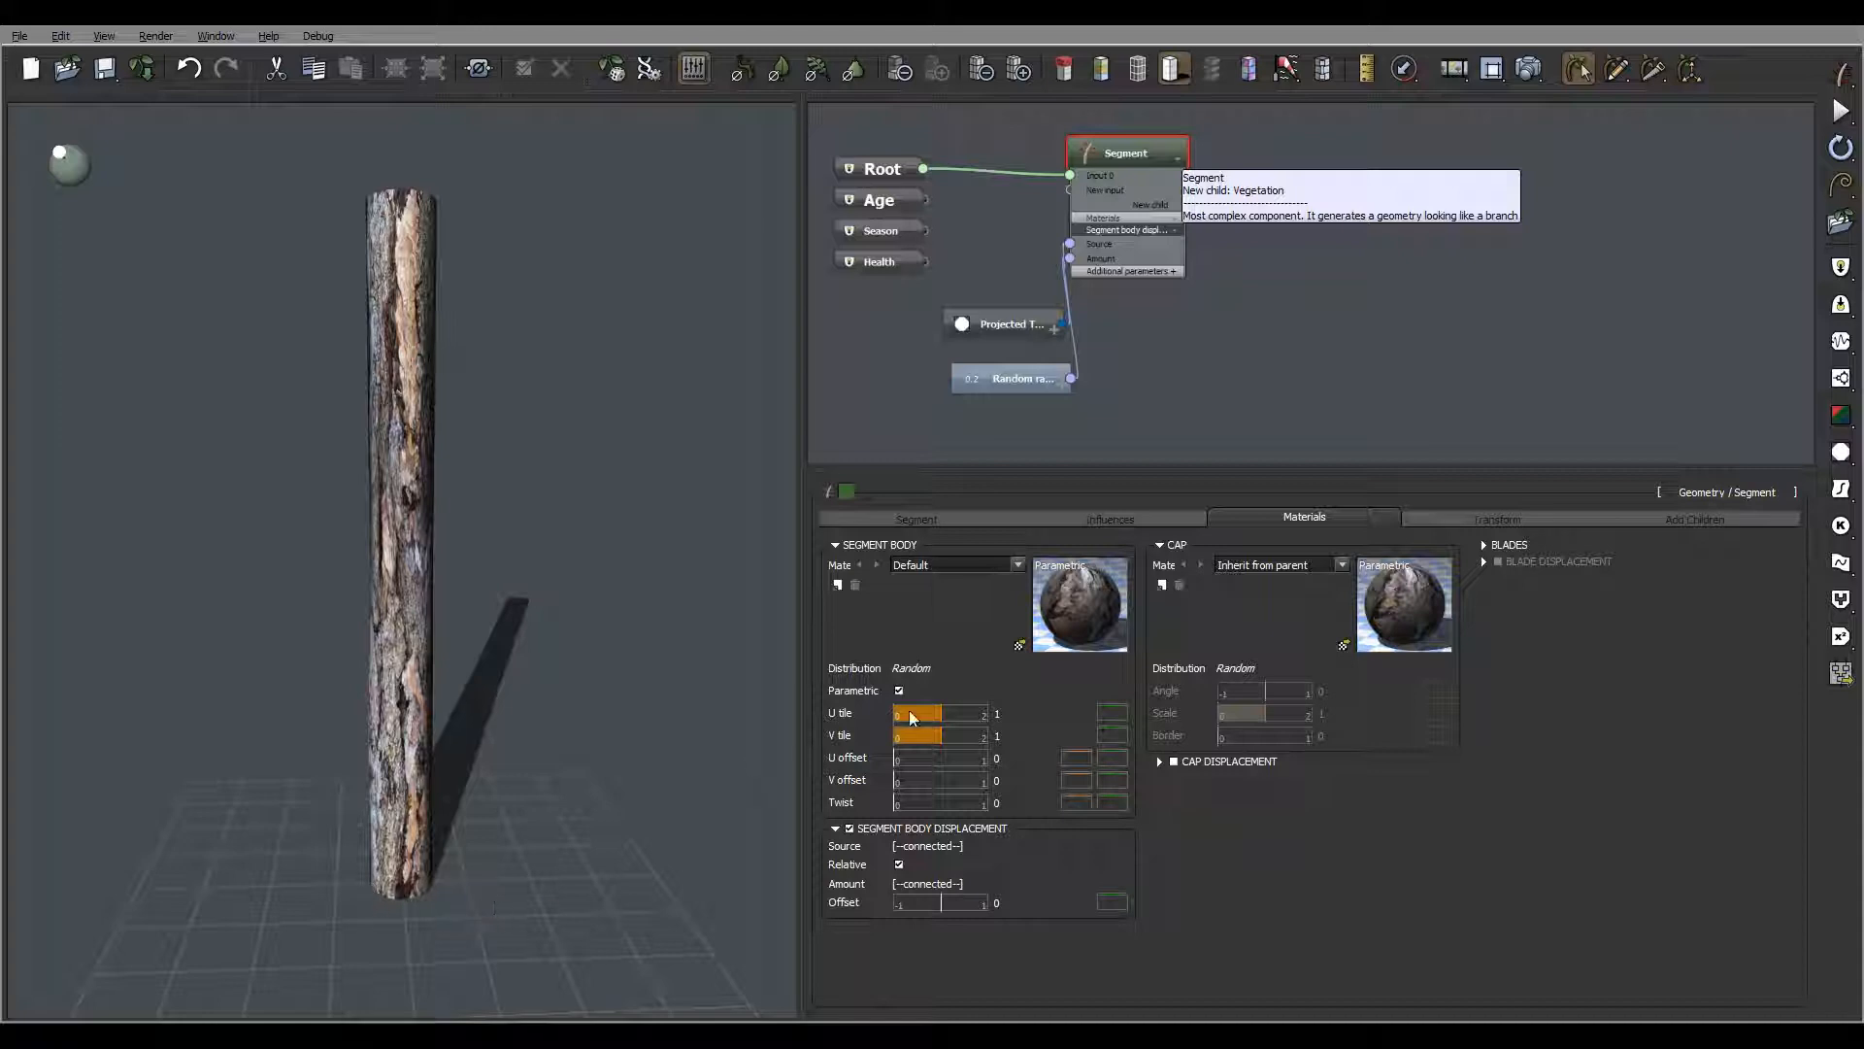
pyautogui.click(976, 517)
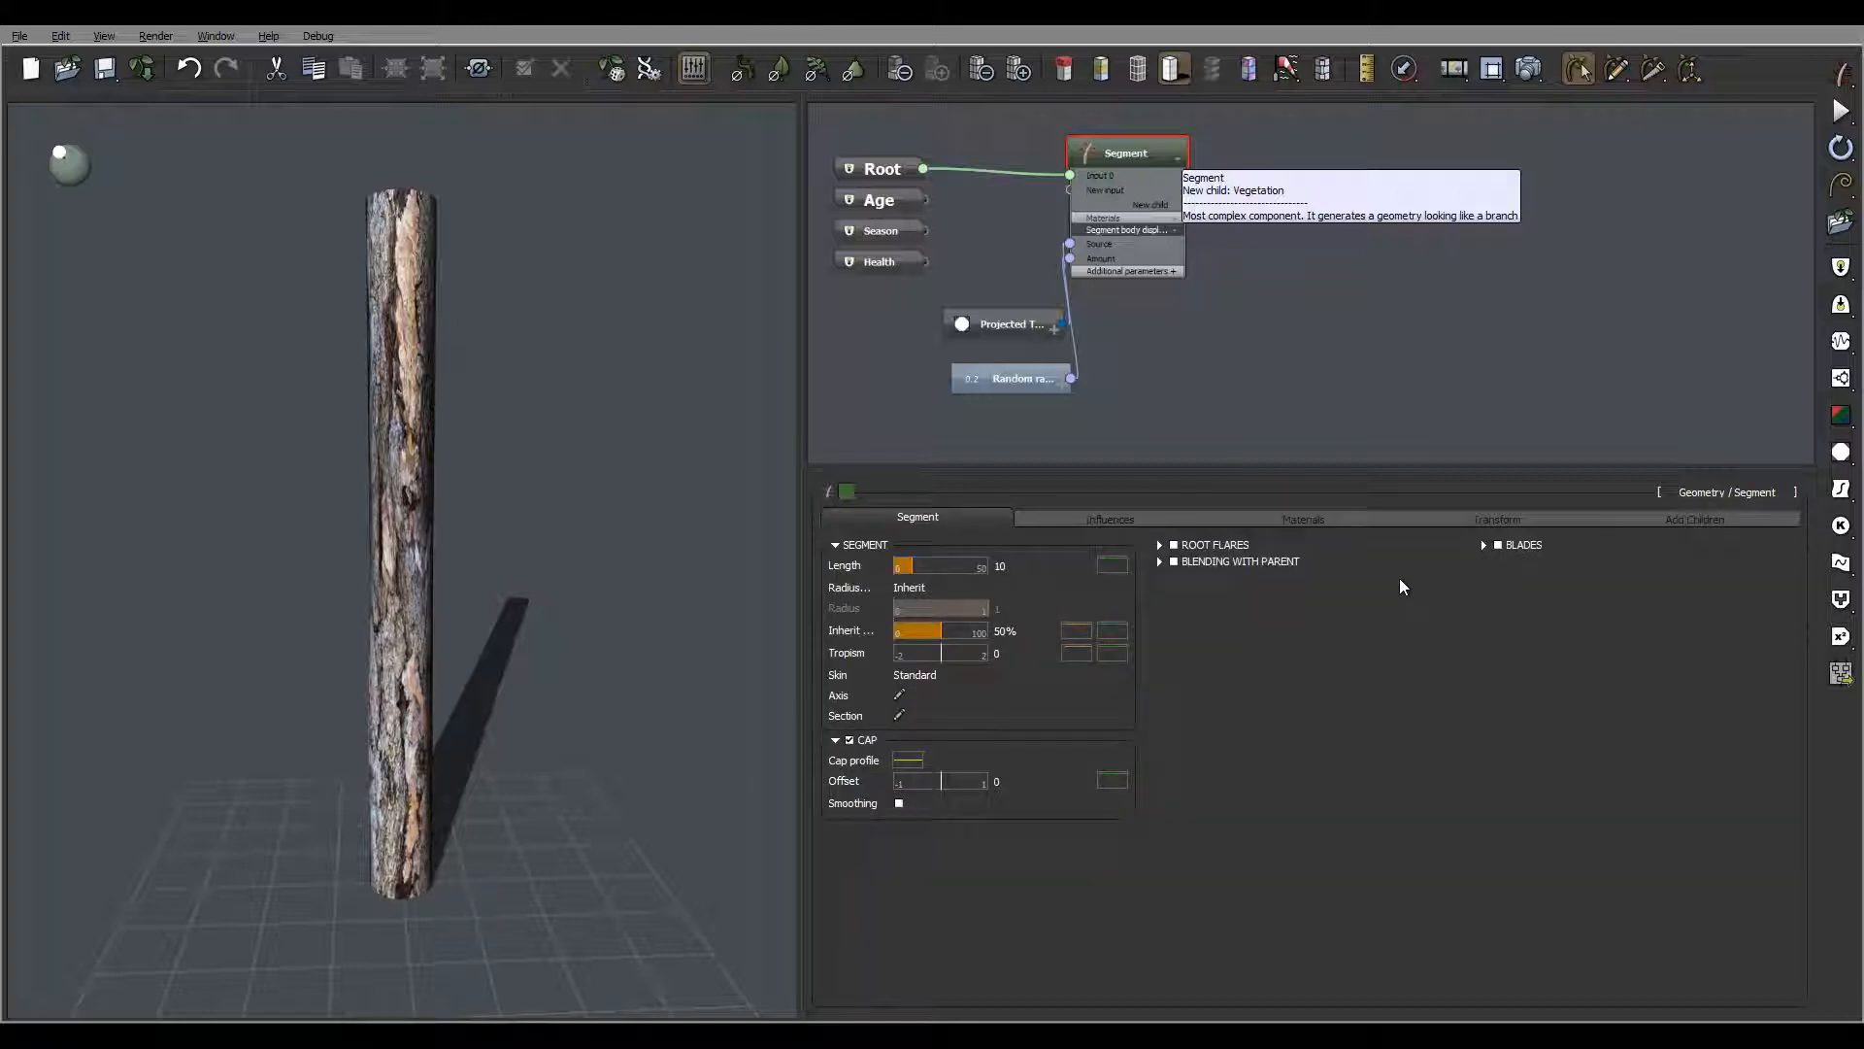
pyautogui.click(1174, 546)
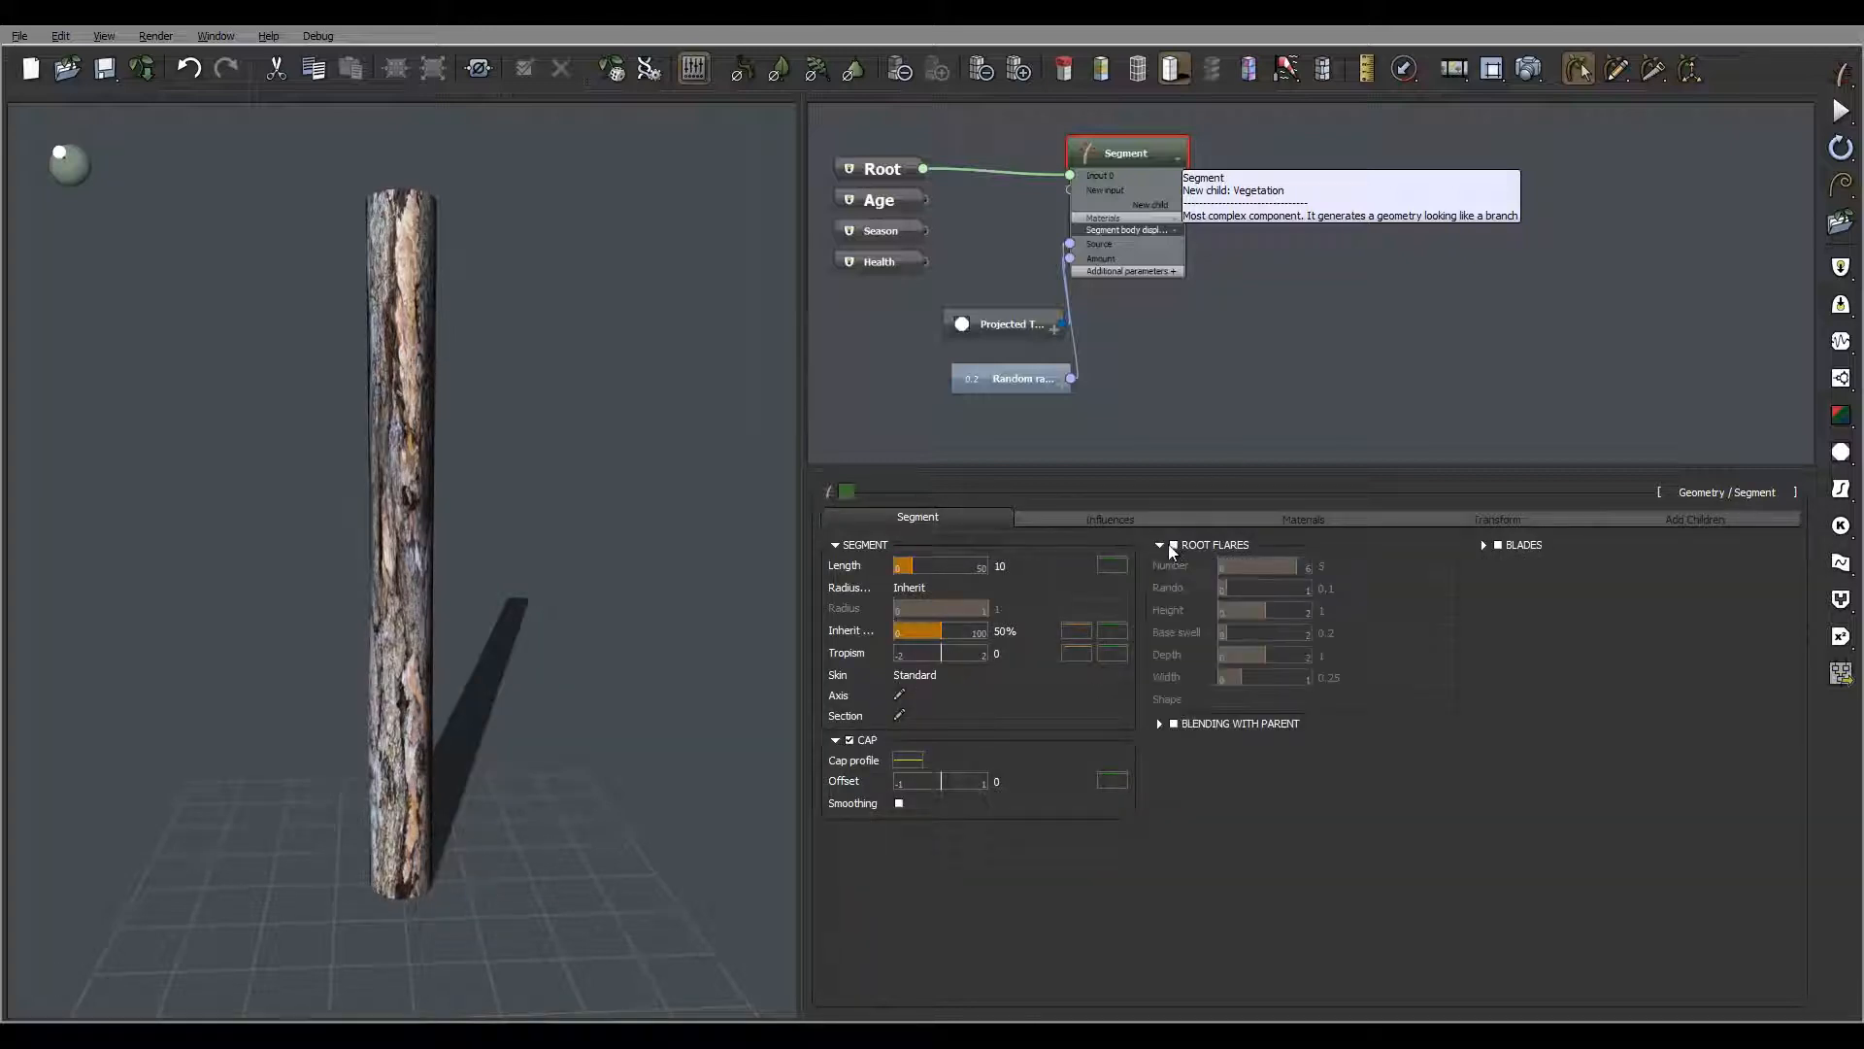
pyautogui.moveTo(555, 696); pyautogui.dragTo(522, 807, button='right')
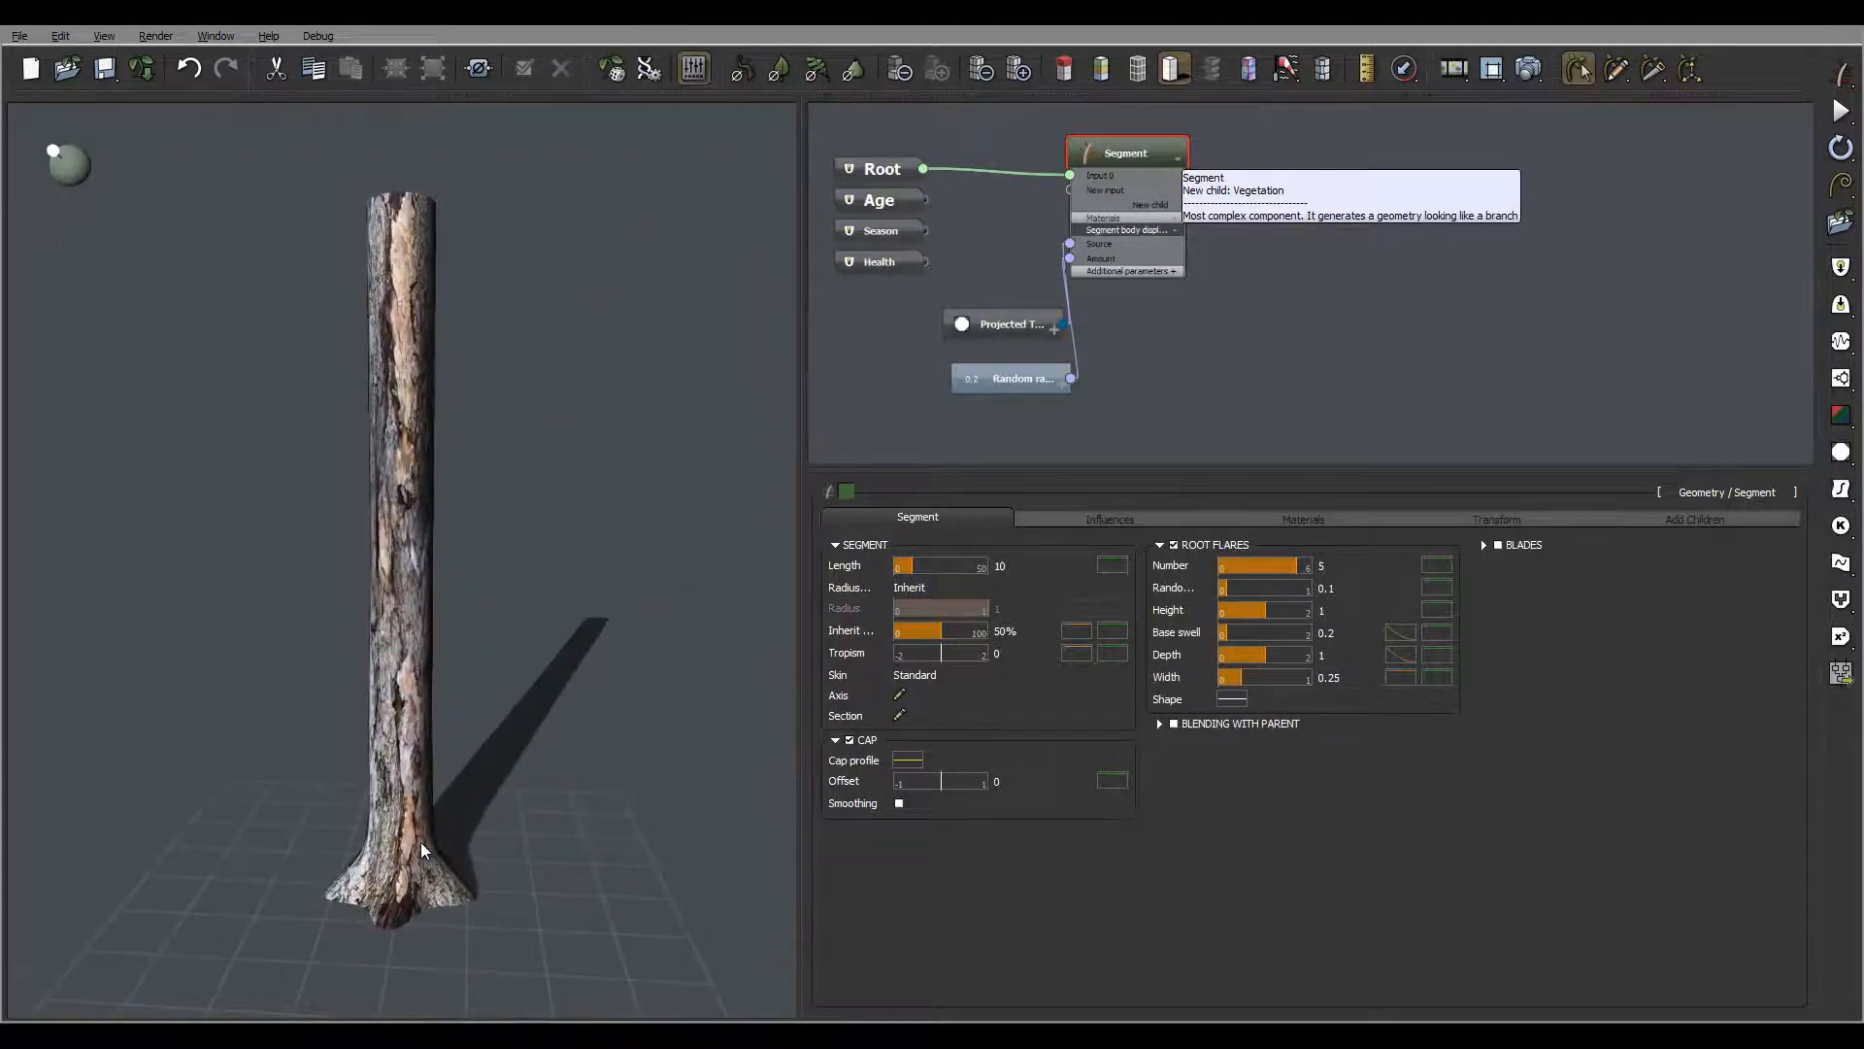
pyautogui.moveTo(422, 842); pyautogui.dragTo(446, 808, button='right')
pyautogui.moveTo(510, 882); pyautogui.dragTo(520, 924, button='right')
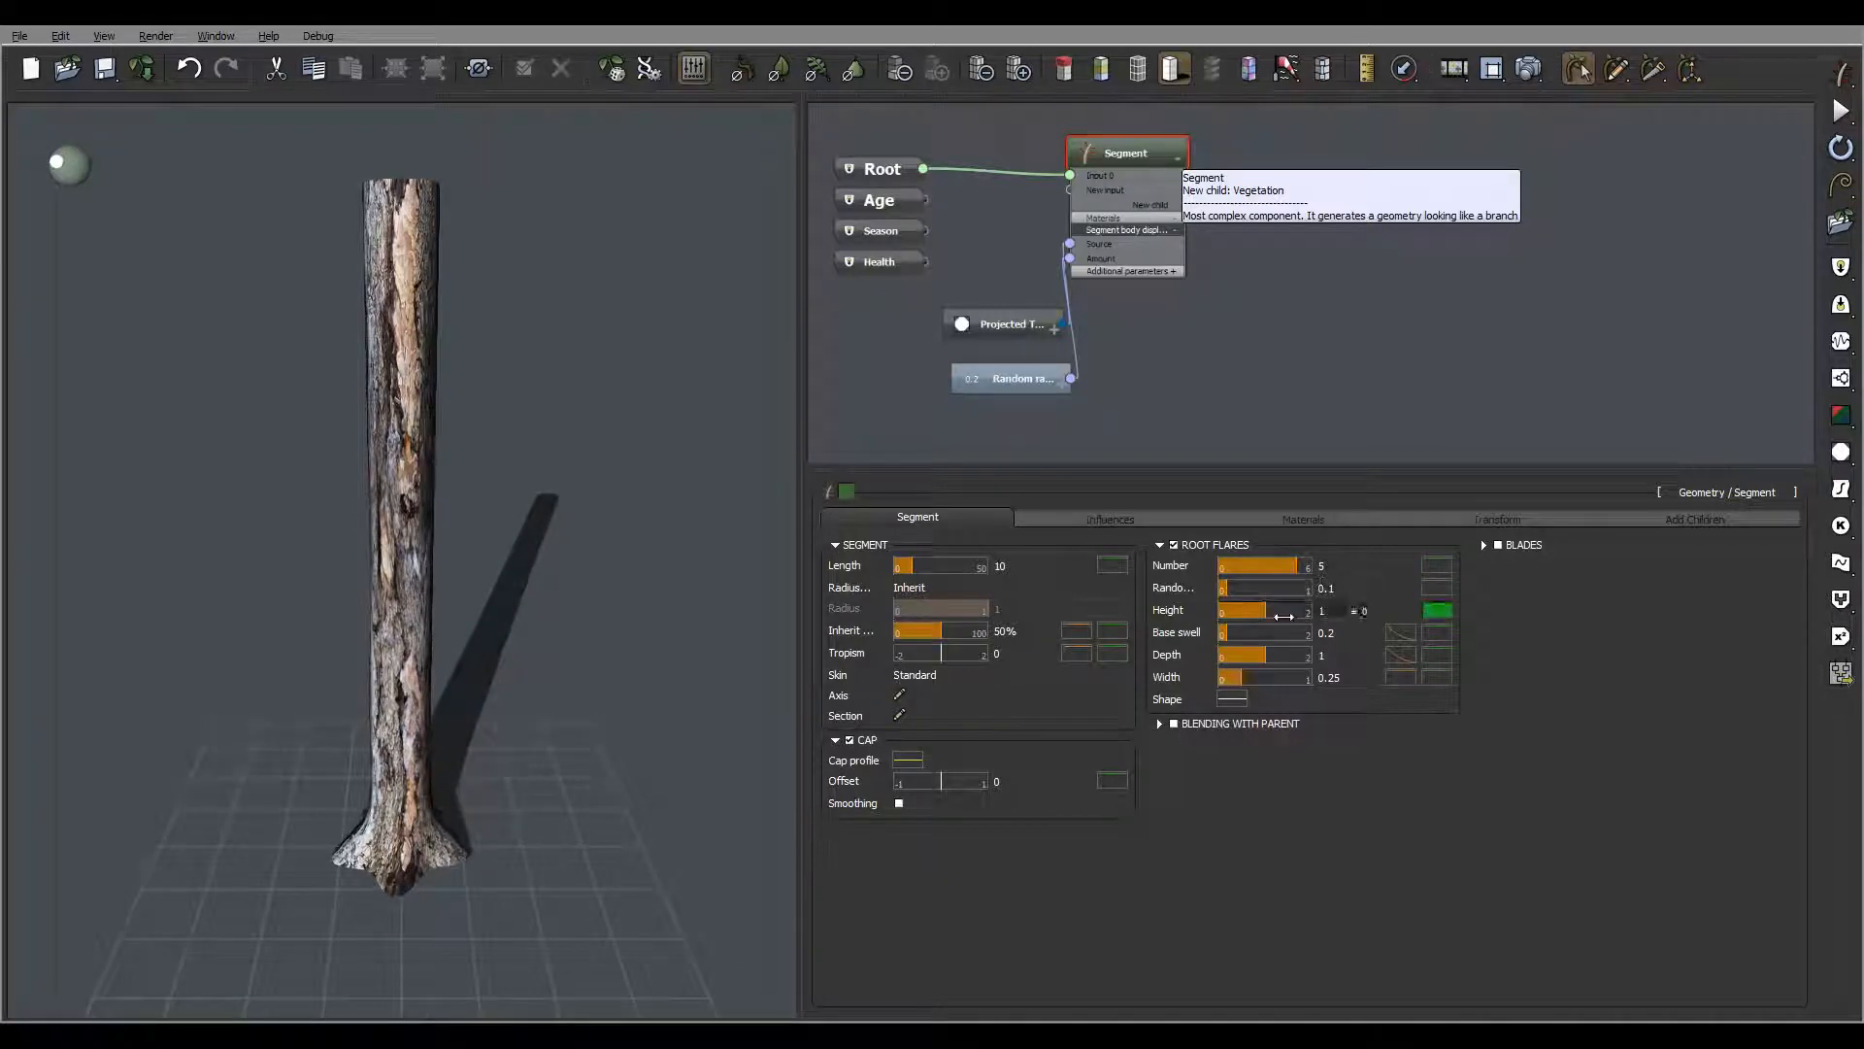
# Tune the trunk's root flares to height 0.96, base swell 0.1, depth 0.14 and width 0.13
pyautogui.moveTo(1280, 613); pyautogui.dragTo(1223, 680)
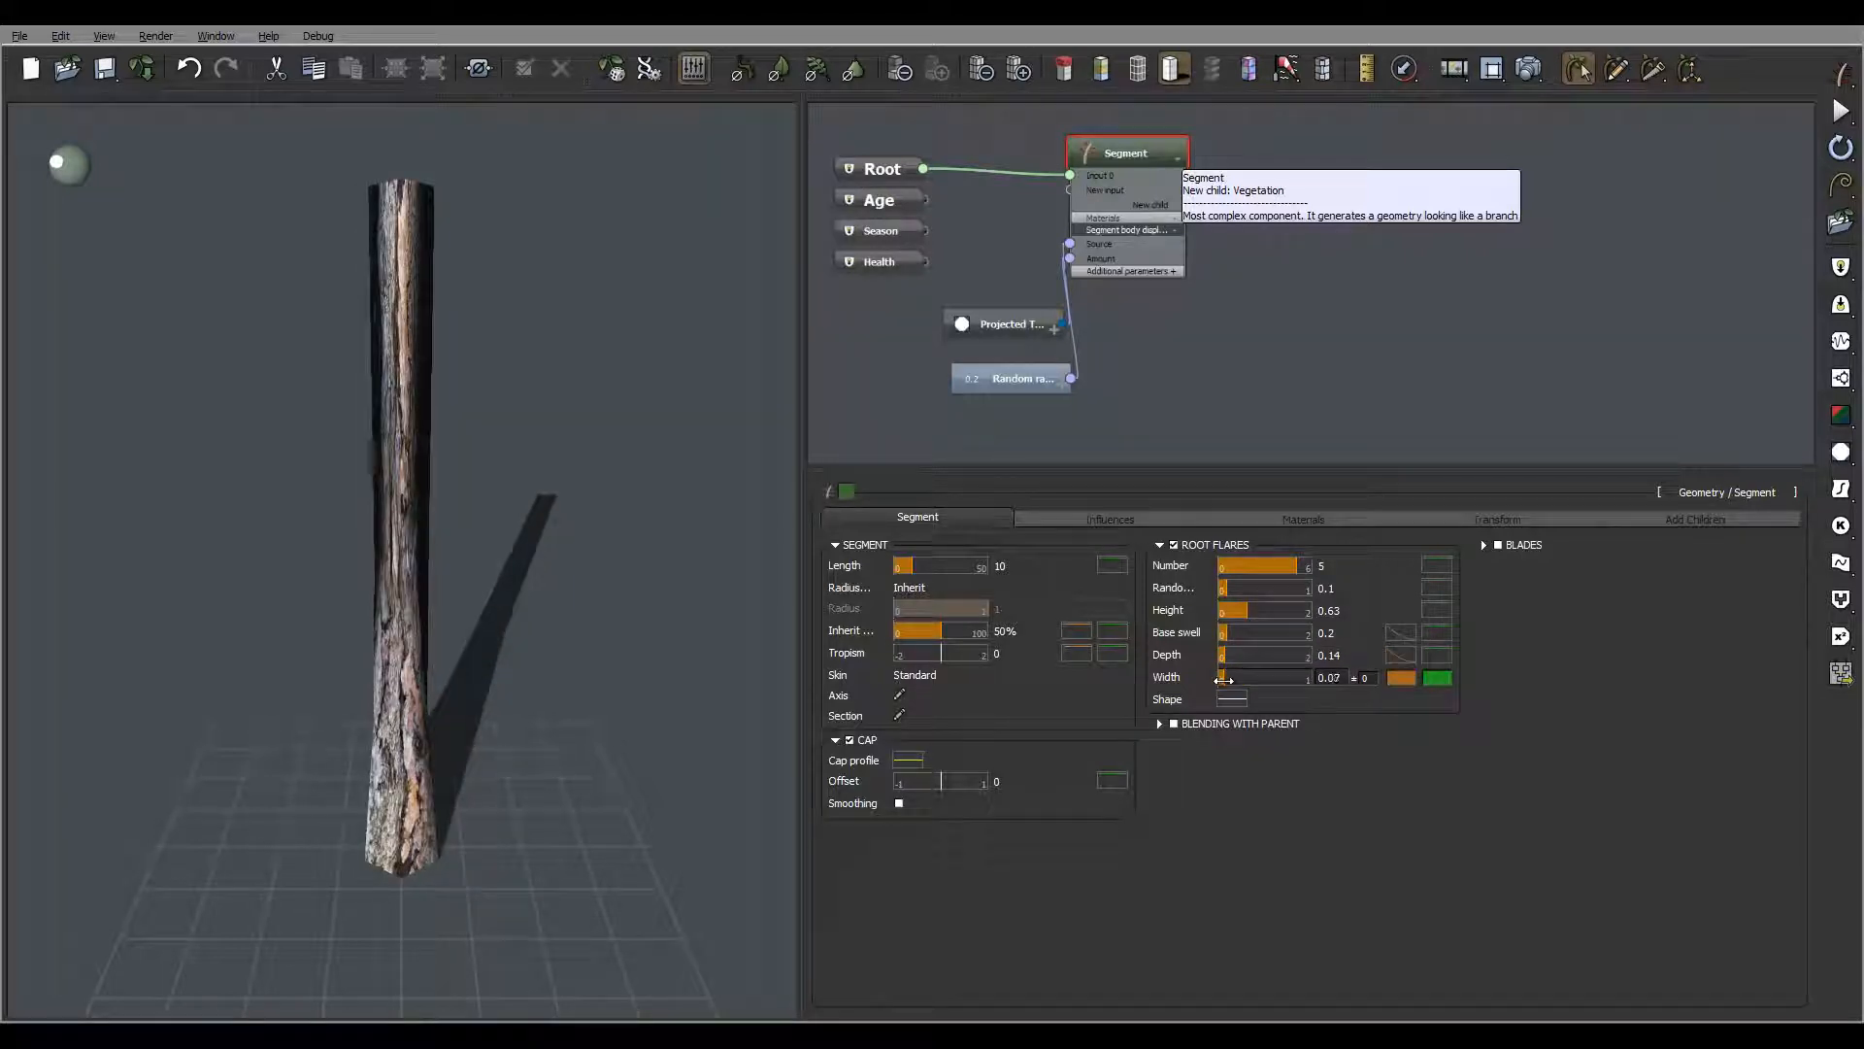
pyautogui.moveTo(588, 703); pyautogui.dragTo(456, 670)
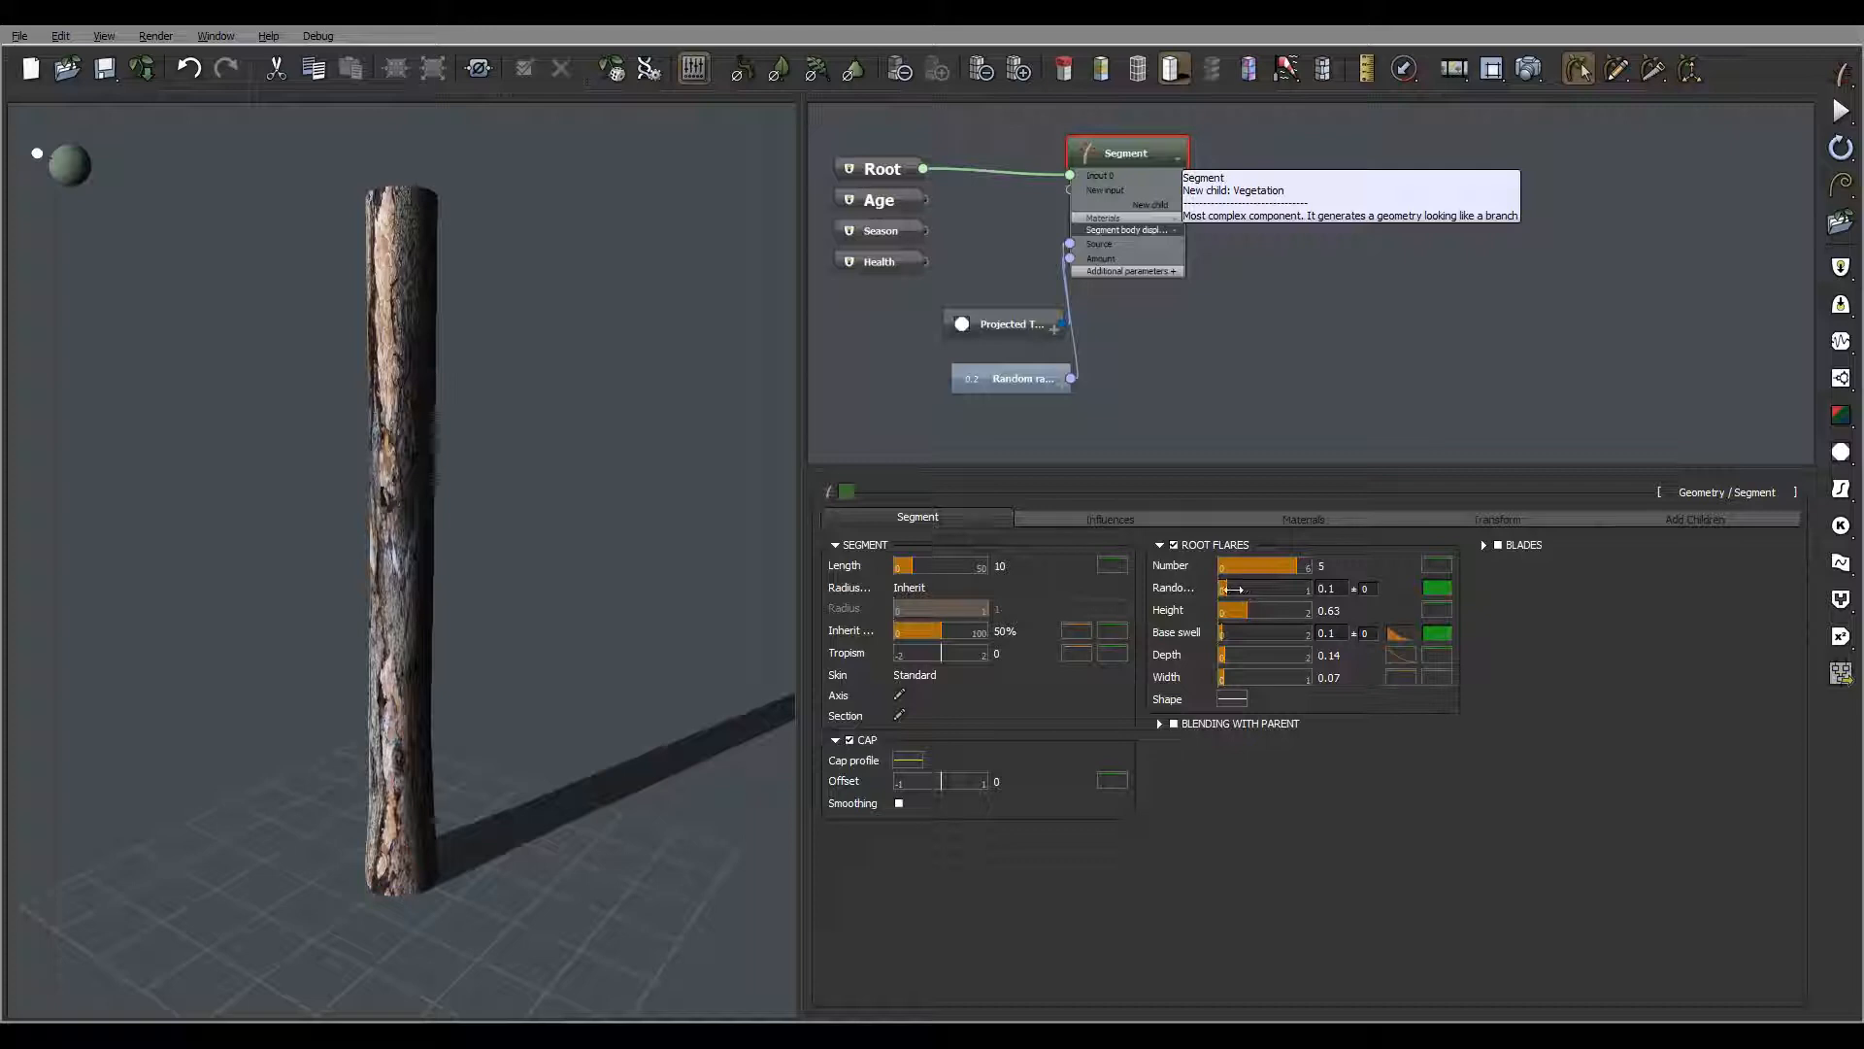
pyautogui.moveTo(1249, 613); pyautogui.dragTo(1276, 612)
pyautogui.moveTo(588, 716); pyautogui.dragTo(447, 874, button='middle')
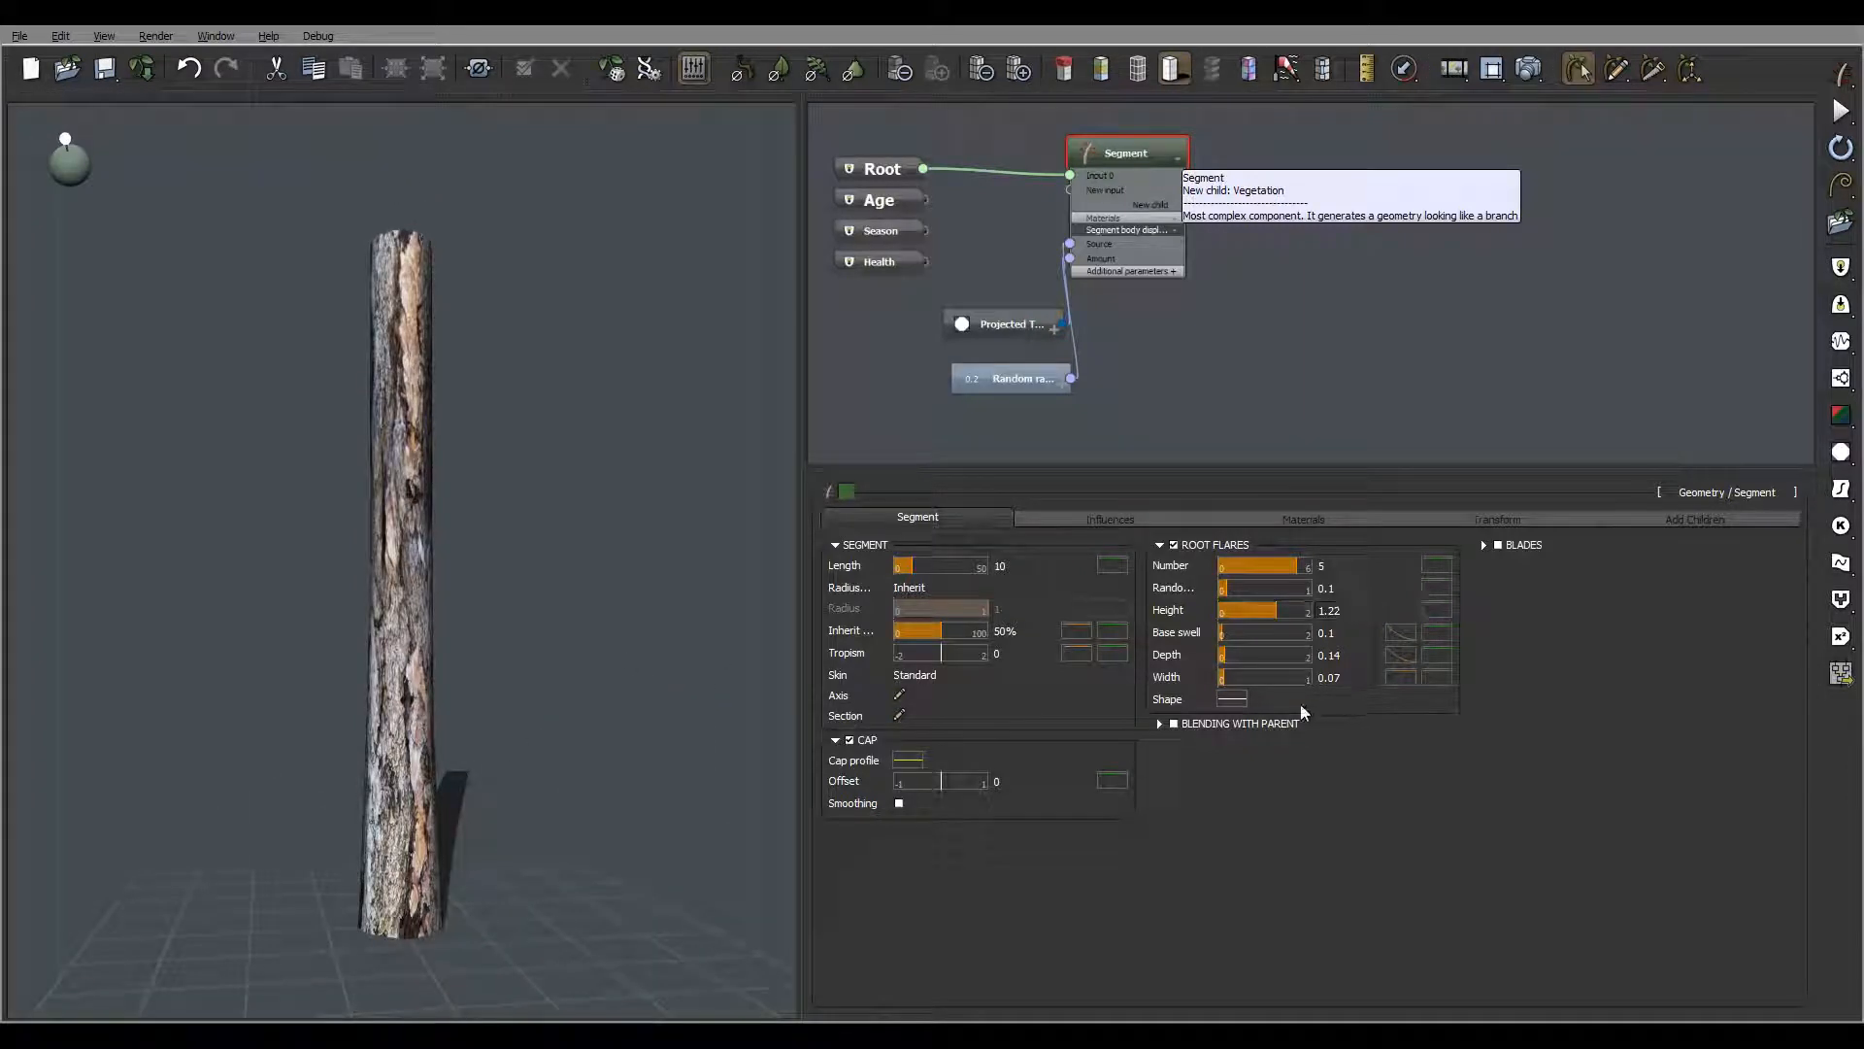
pyautogui.moveTo(1227, 677); pyautogui.dragTo(1239, 678)
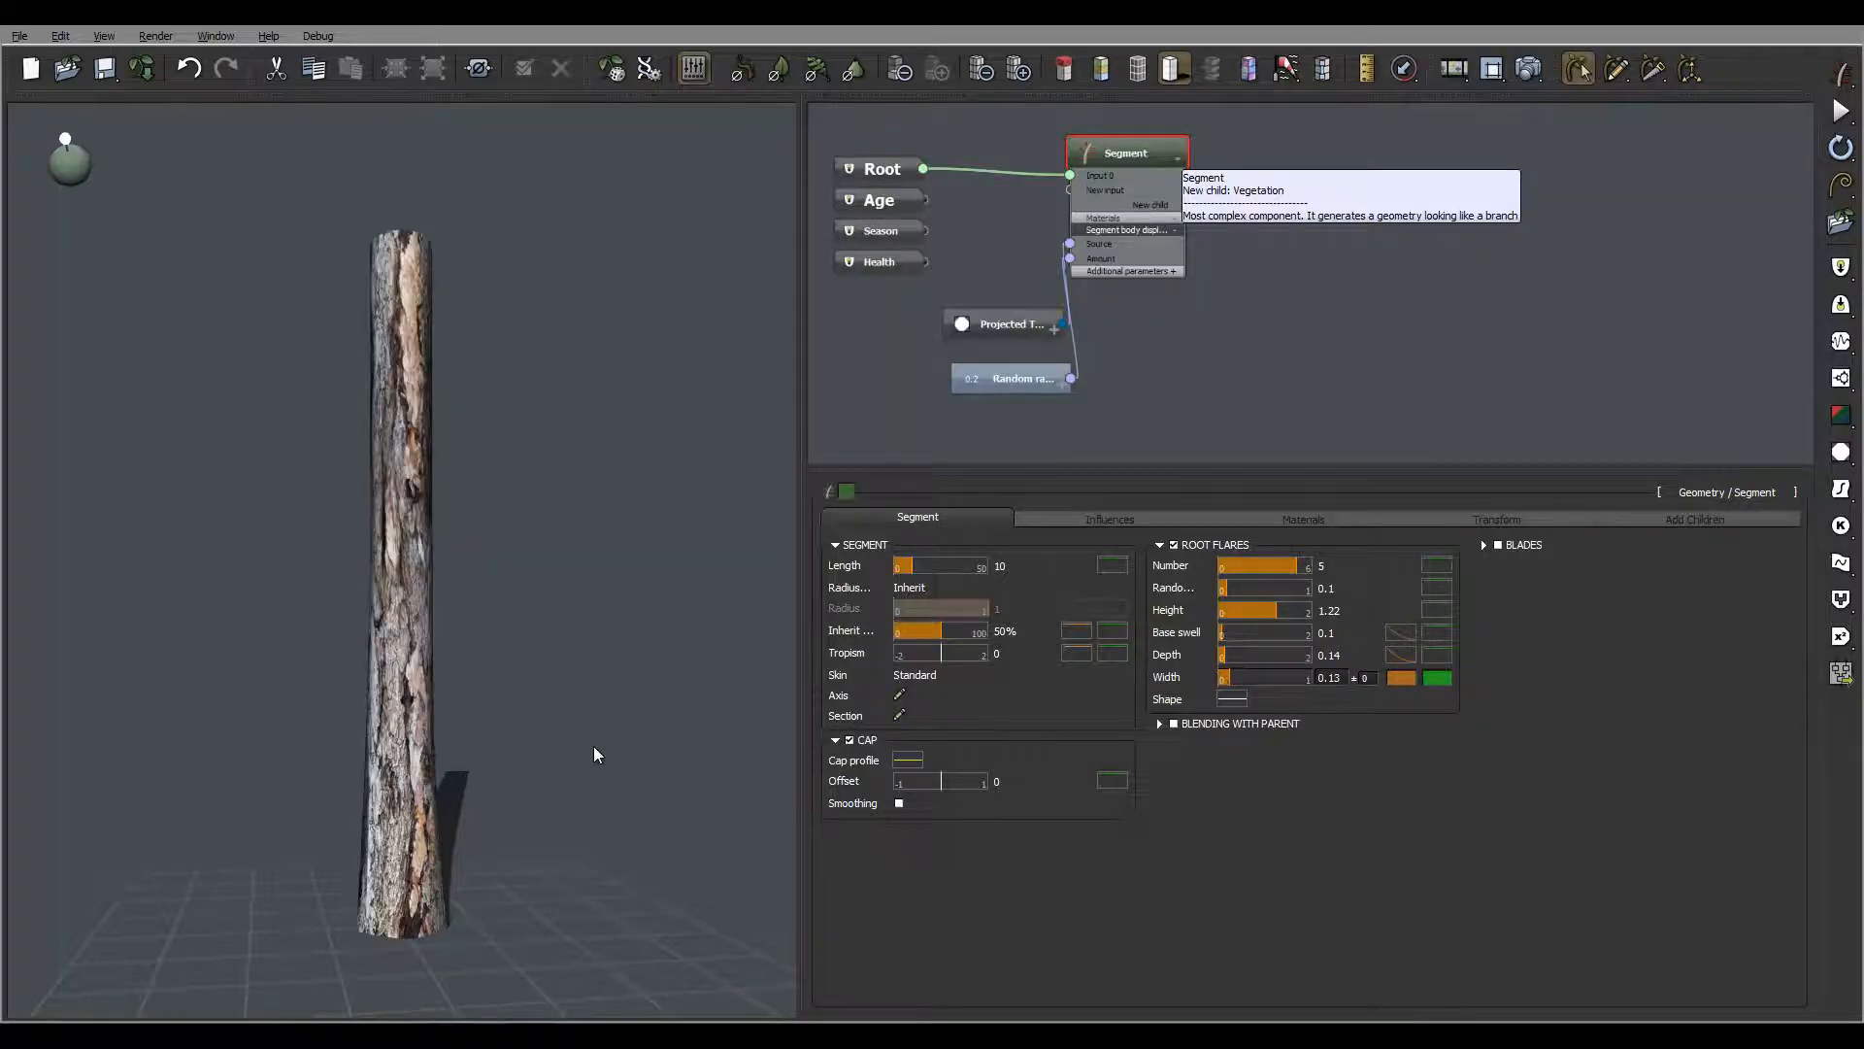
pyautogui.moveTo(592, 748); pyautogui.dragTo(689, 725, button='middle')
pyautogui.moveTo(1278, 610); pyautogui.dragTo(1258, 607)
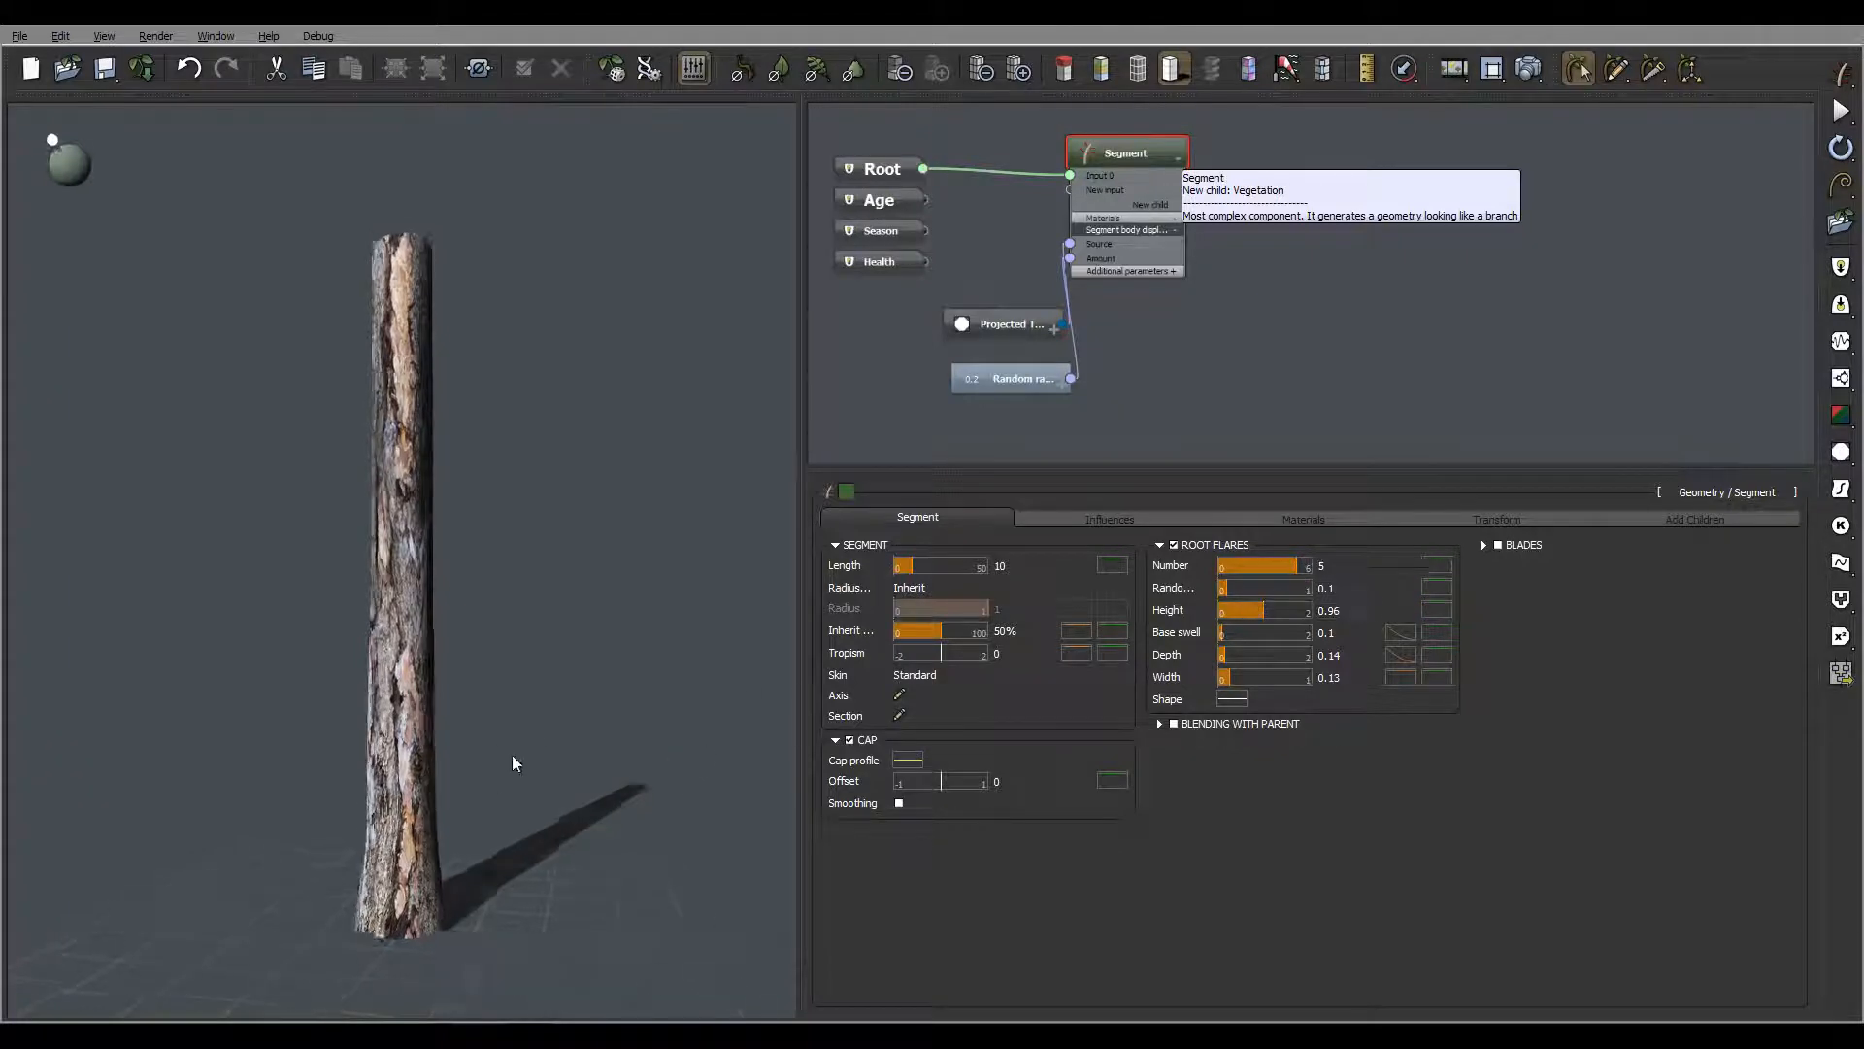
# Render a close view of the flared trunk base, accept the post-render options, and close the render display
pyautogui.moveTo(511, 755)
pyautogui.mouseDown(button='middle')
pyautogui.moveTo(603, 672)
pyautogui.moveTo(597, 614)
pyautogui.moveTo(524, 741)
pyautogui.moveTo(528, 853)
pyautogui.moveTo(421, 803)
pyautogui.moveTo(539, 742)
pyautogui.moveTo(512, 732)
pyautogui.mouseUp(button='middle')
pyautogui.scroll(2, 410, 802)
pyautogui.scroll(2, 503, 714)
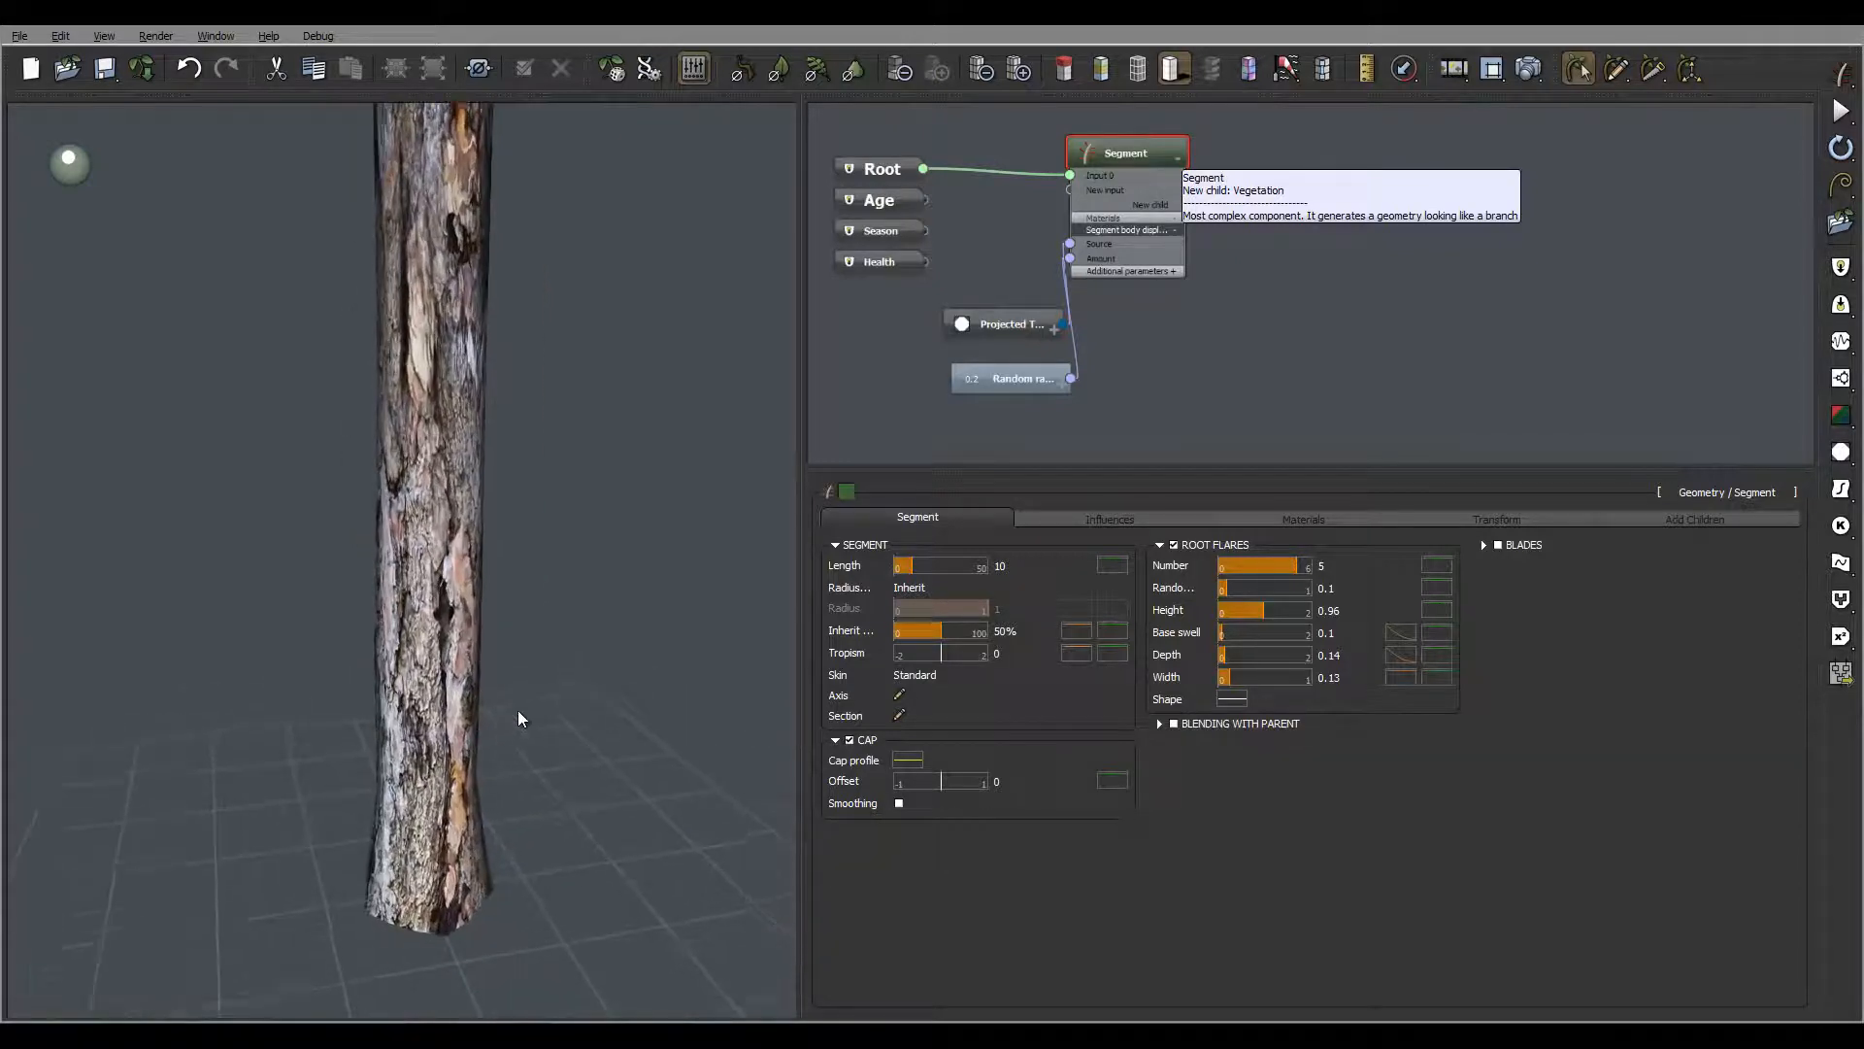
pyautogui.moveTo(517, 709); pyautogui.dragTo(534, 657, button='right')
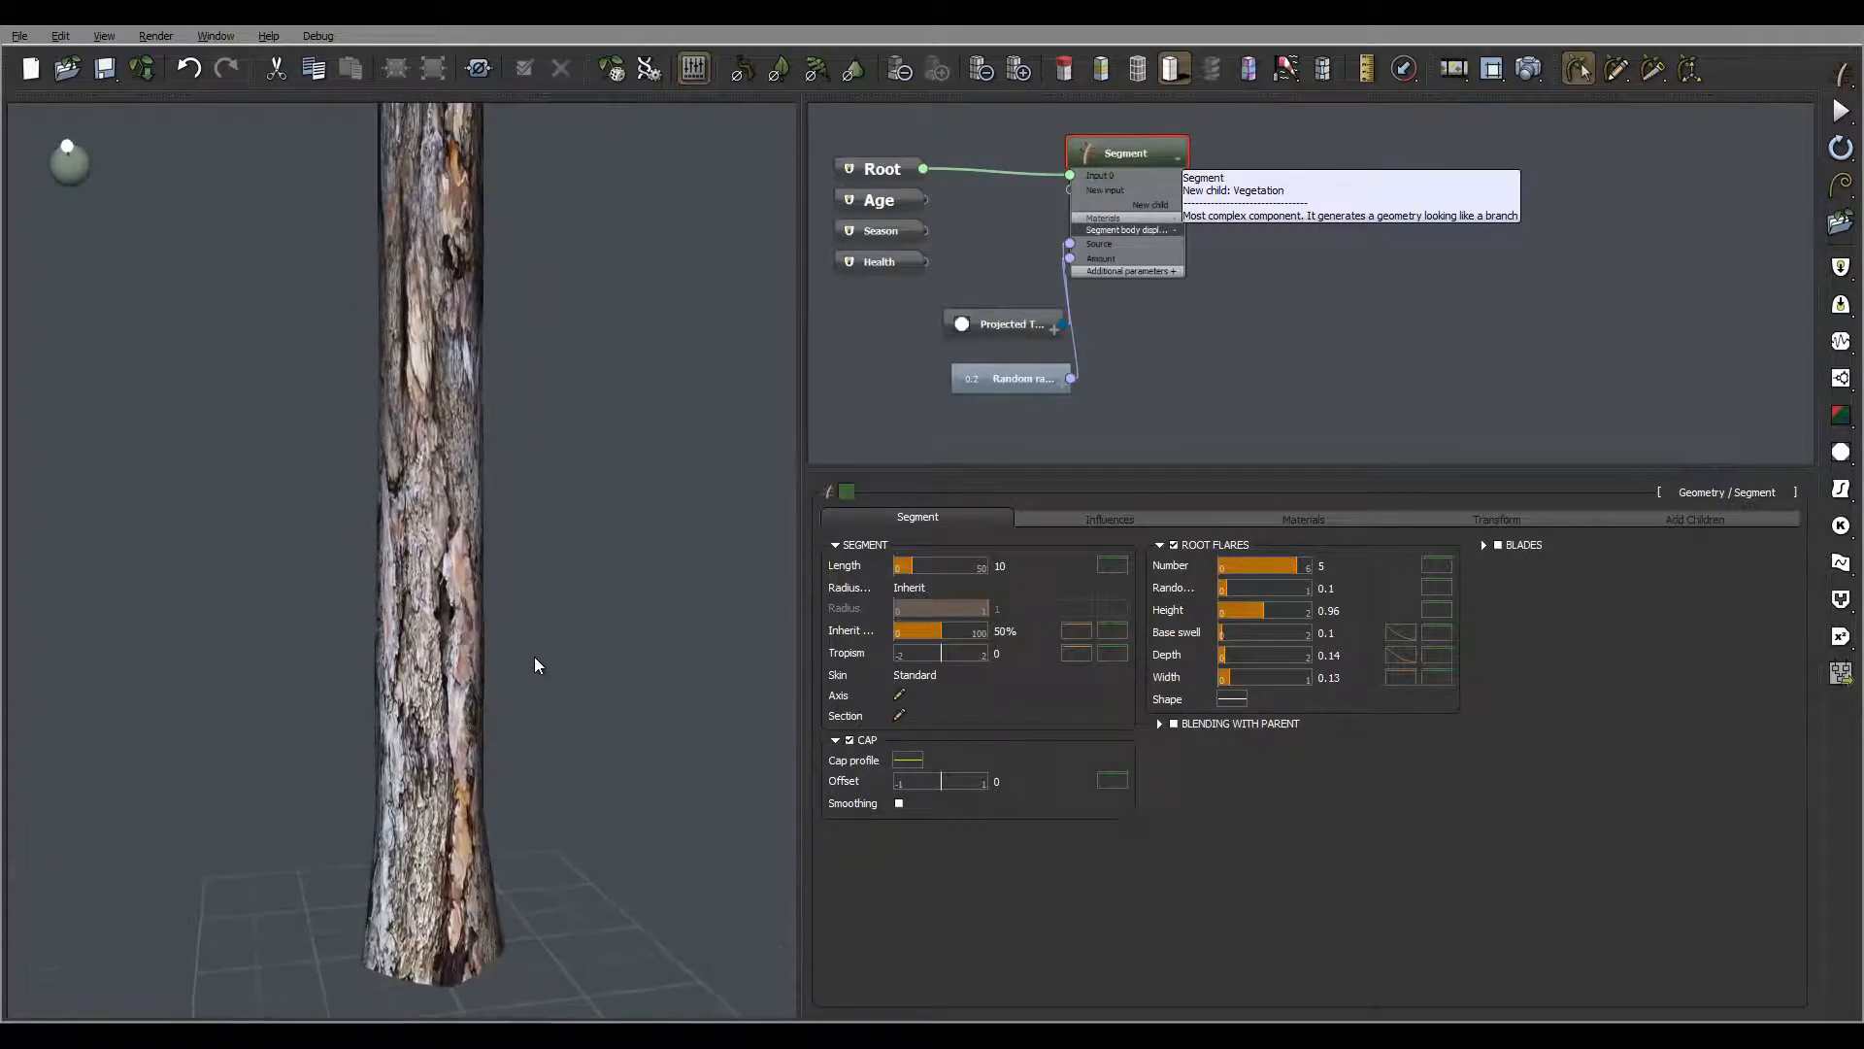
pyautogui.click(1491, 69)
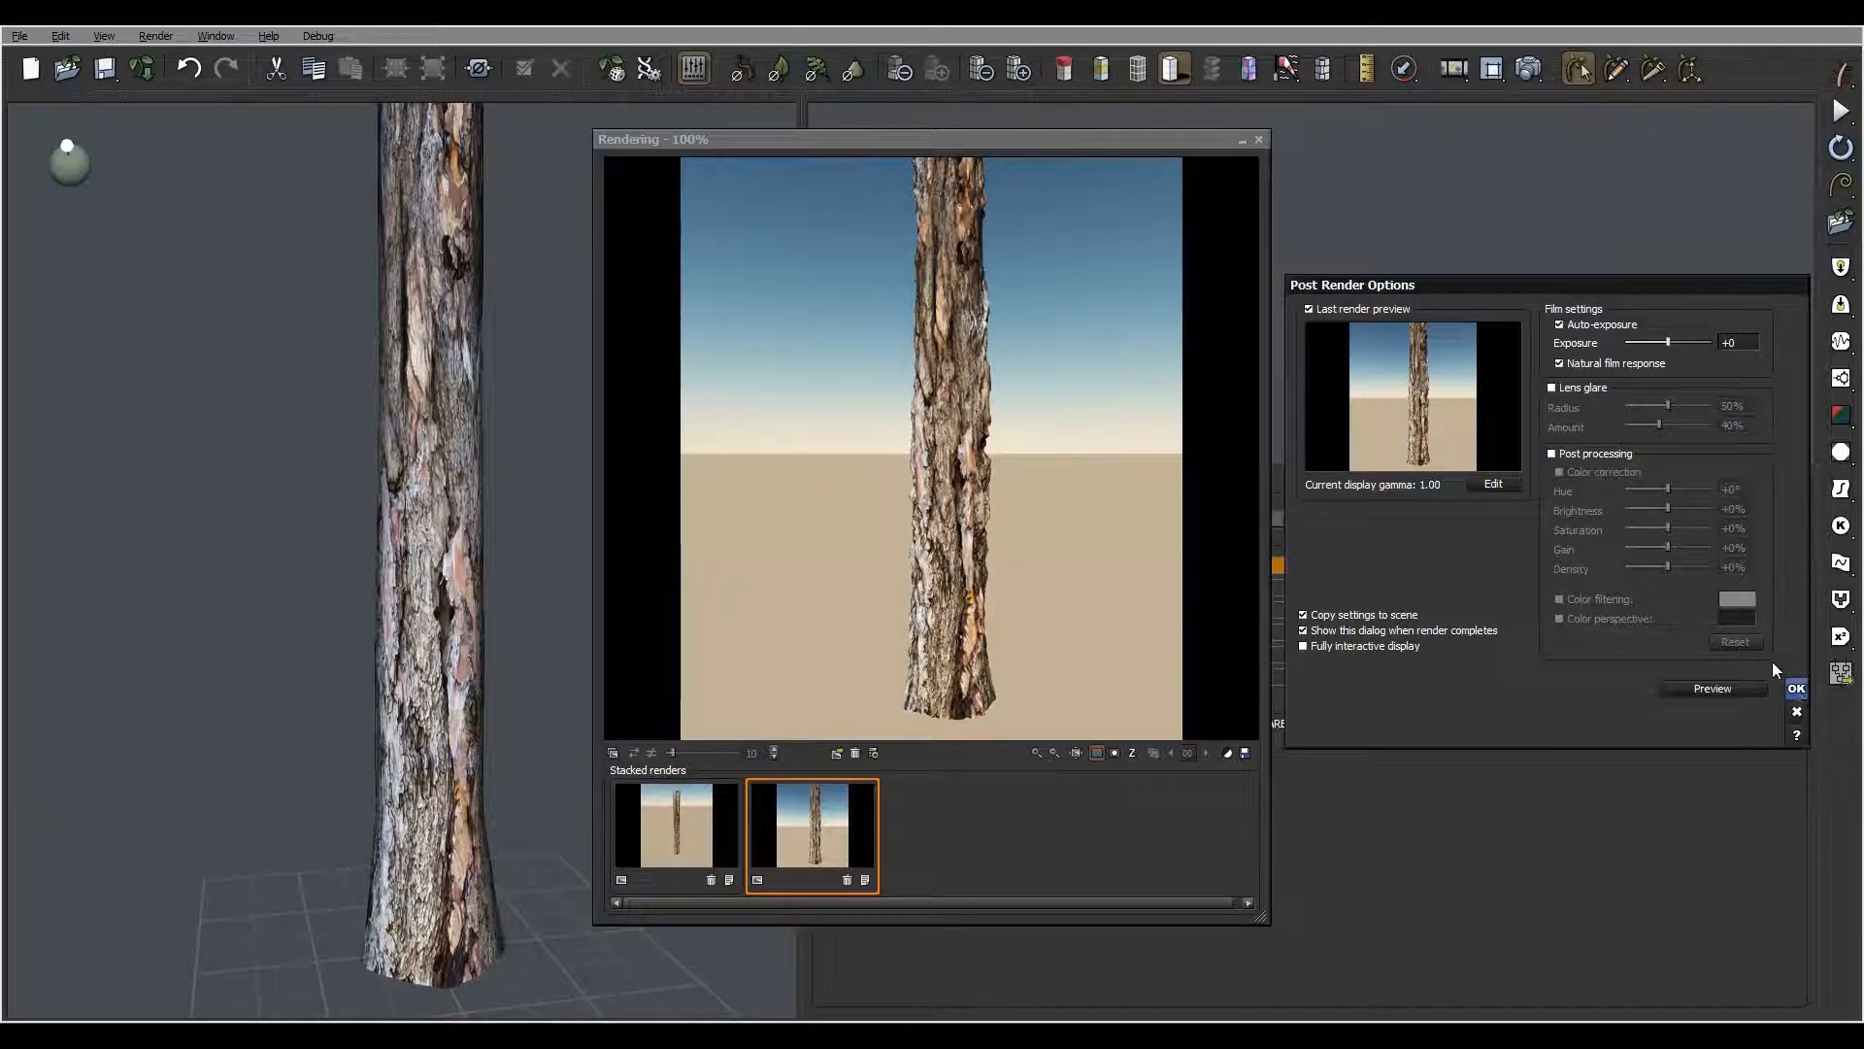
pyautogui.click(1796, 689)
pyautogui.click(1259, 139)
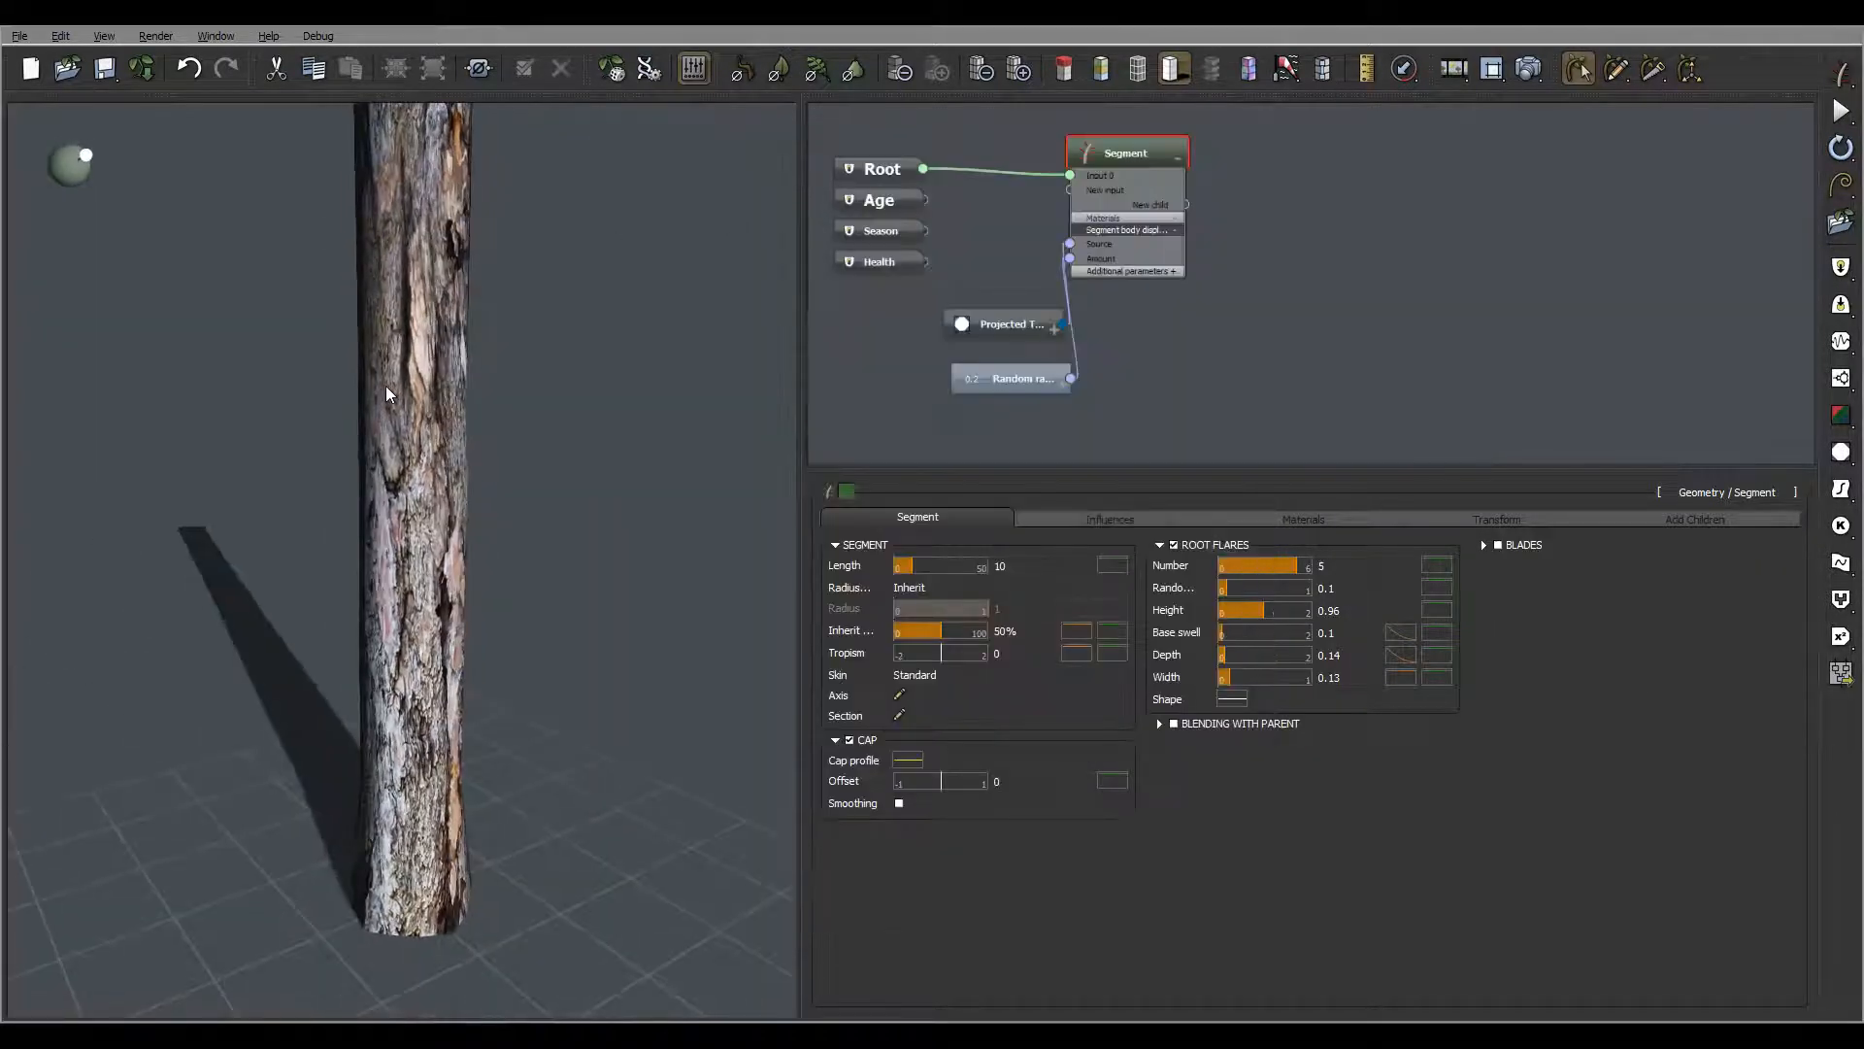
# Taper the trunk's inherited radius profile with a keypoint at about X 0.84, Y 0.70 and the end point at about 0.49
pyautogui.scroll(-3, 389, 385)
pyautogui.moveTo(533, 248); pyautogui.dragTo(470, 220, button='right')
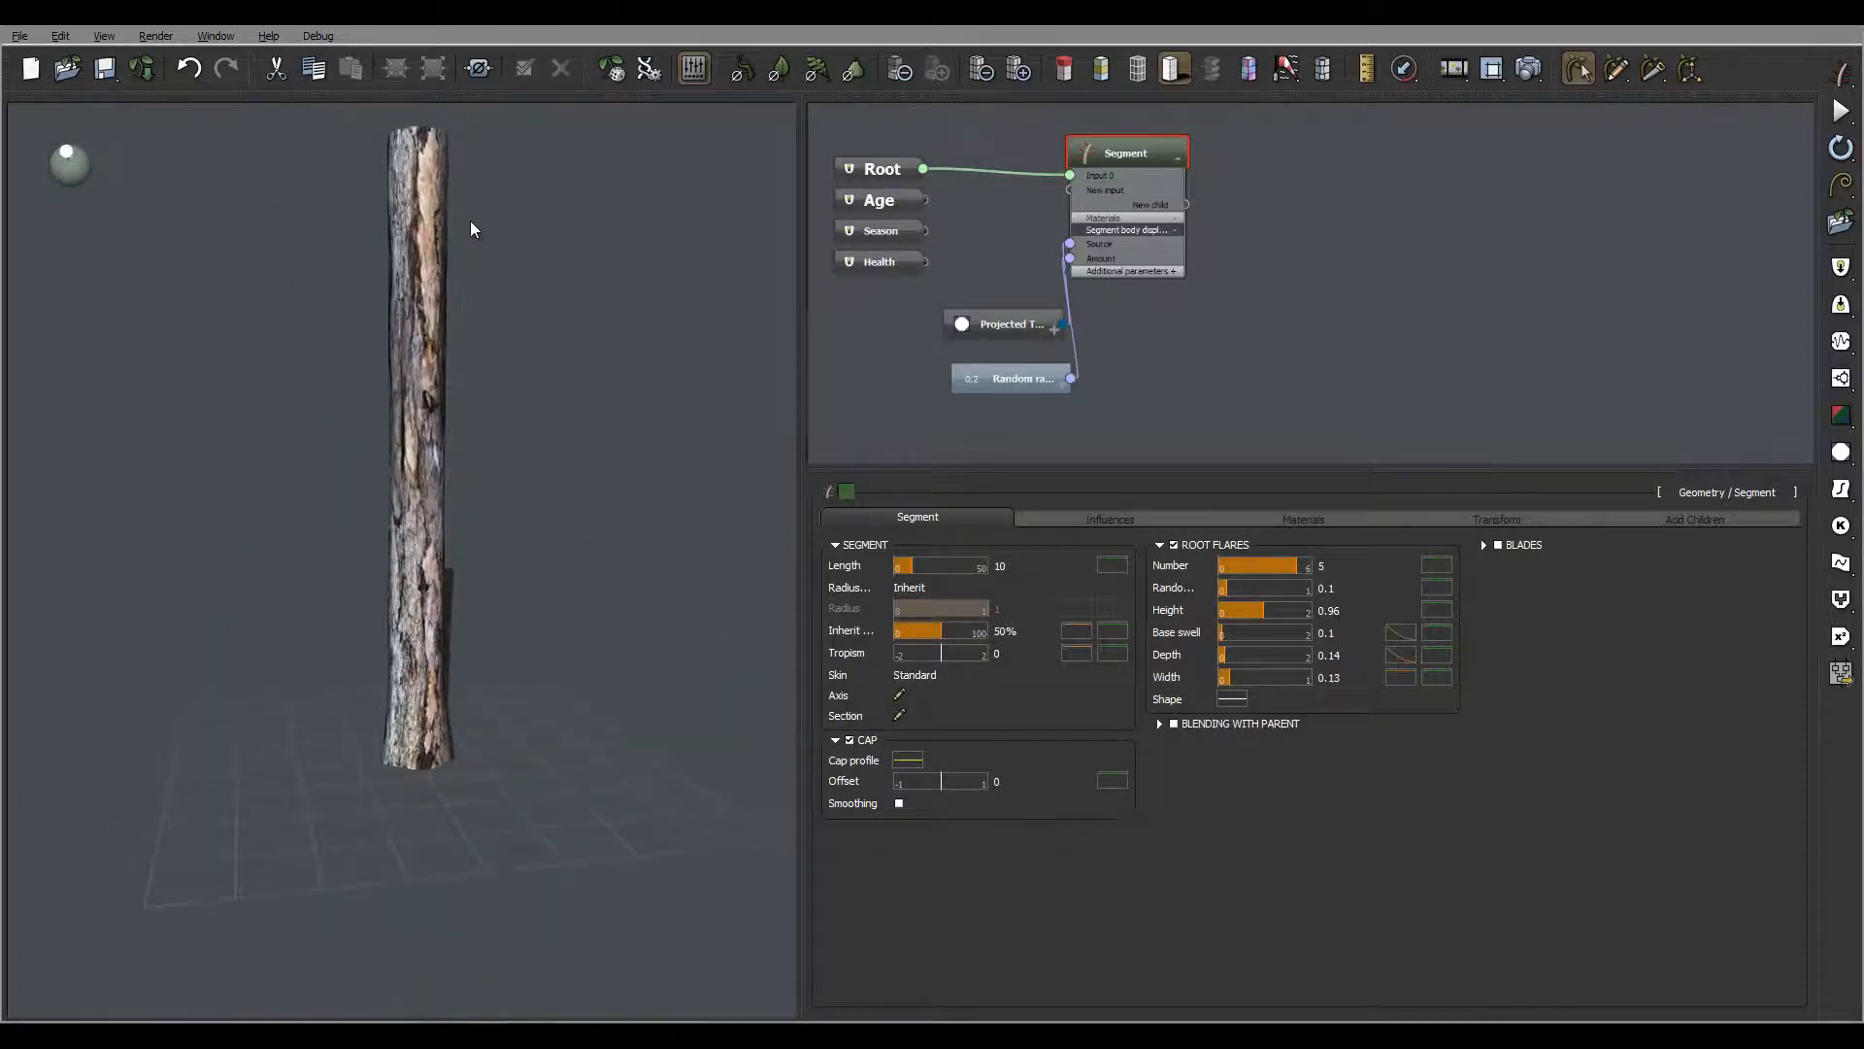
pyautogui.click(1100, 640)
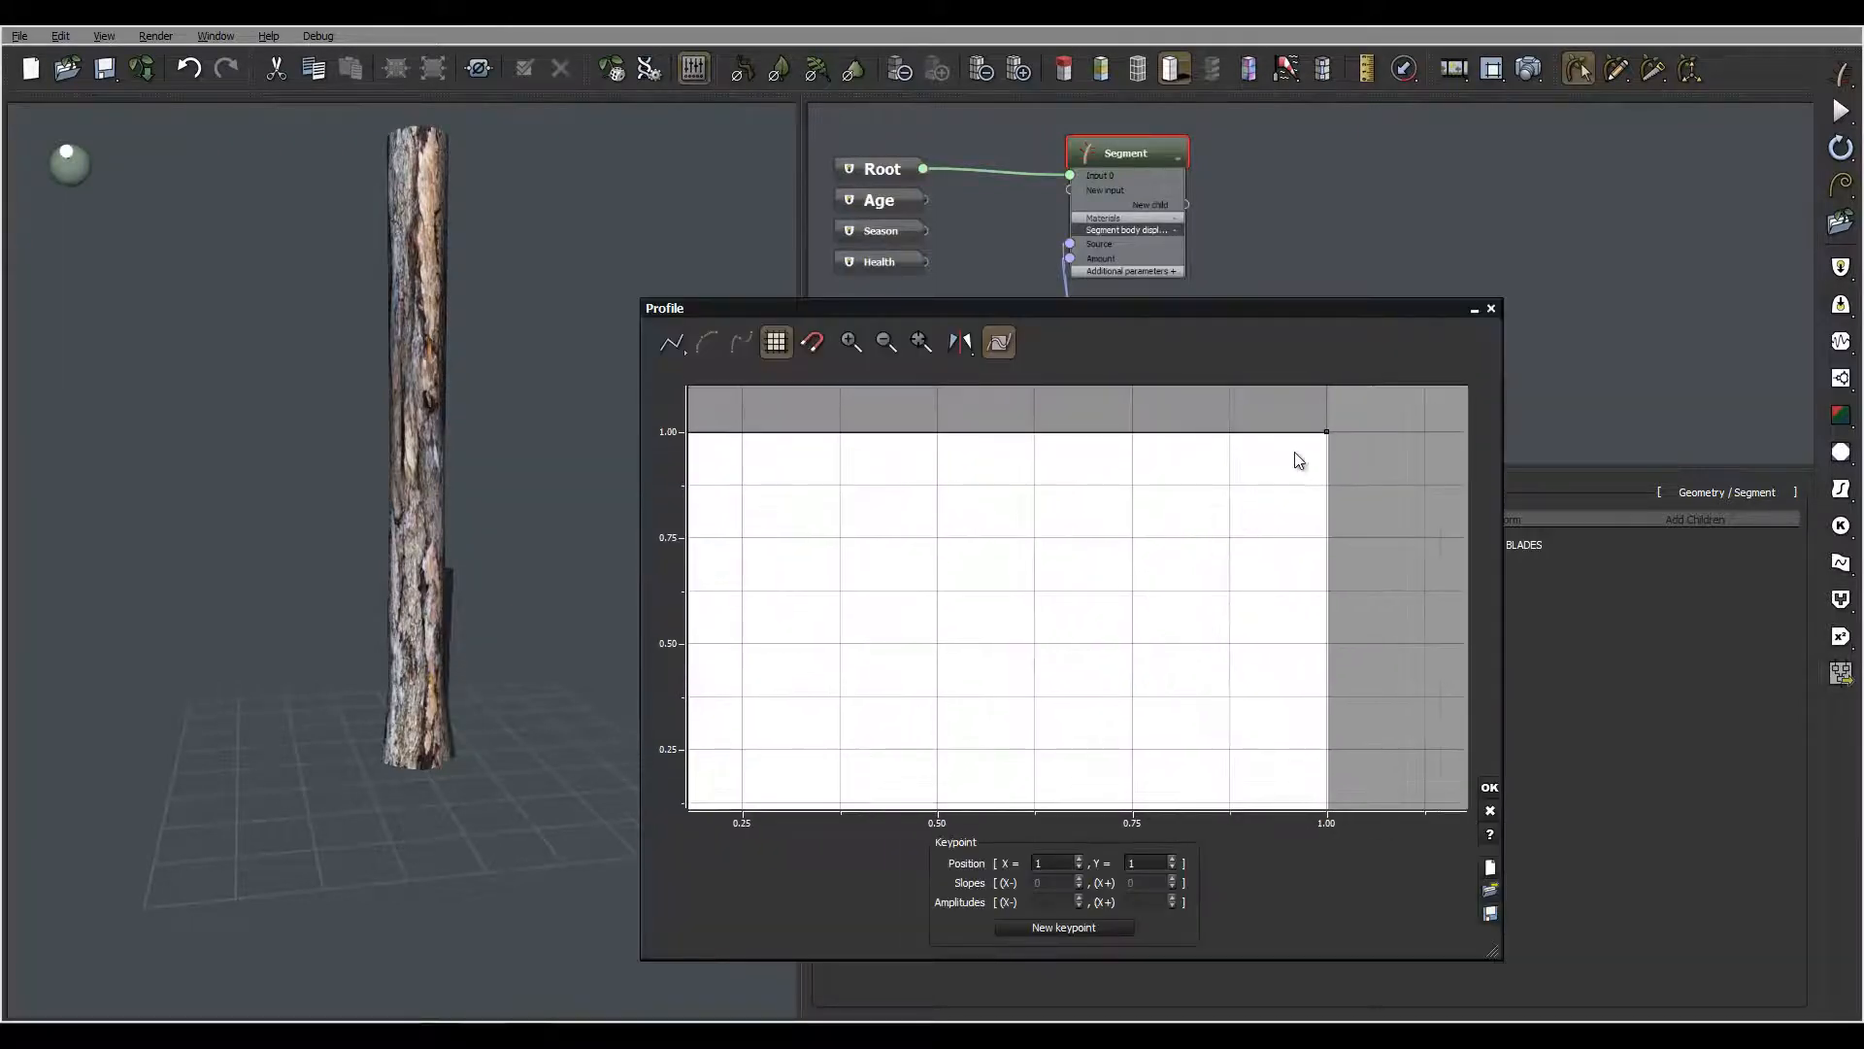
pyautogui.moveTo(1327, 431); pyautogui.dragTo(1329, 582)
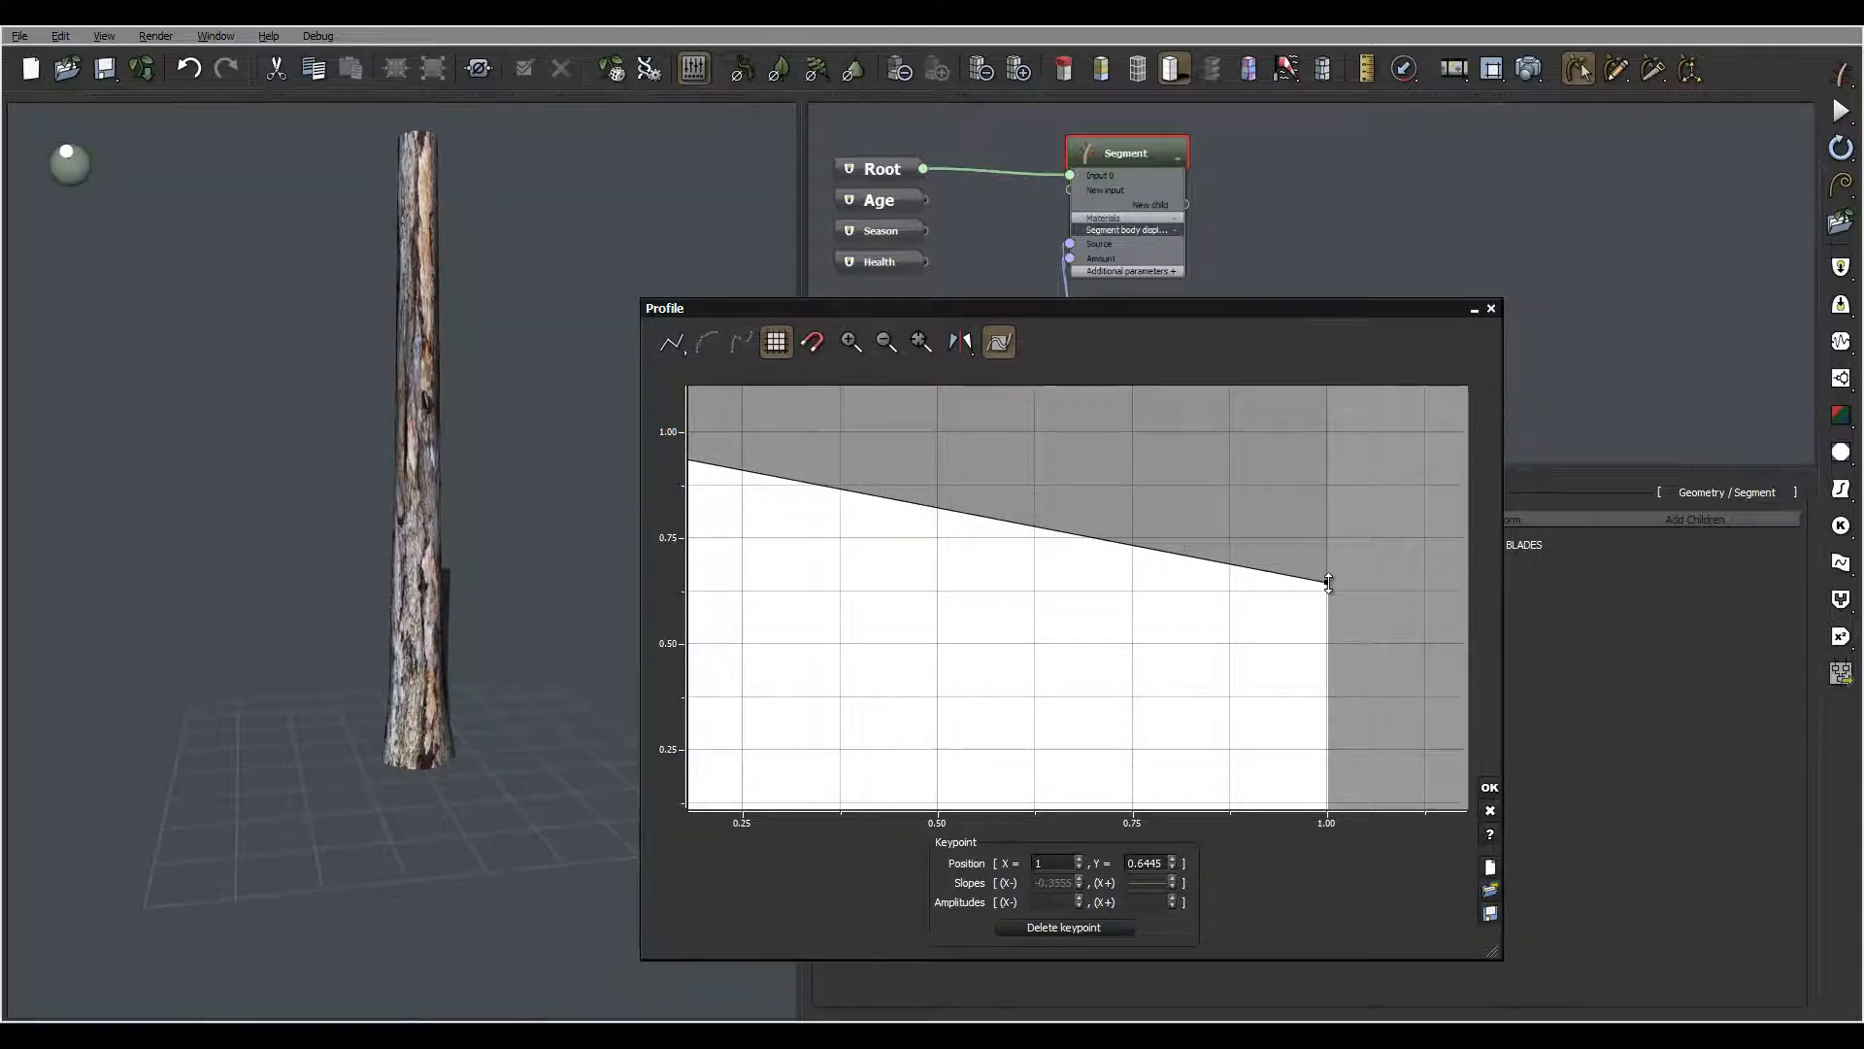
pyautogui.click(1206, 559)
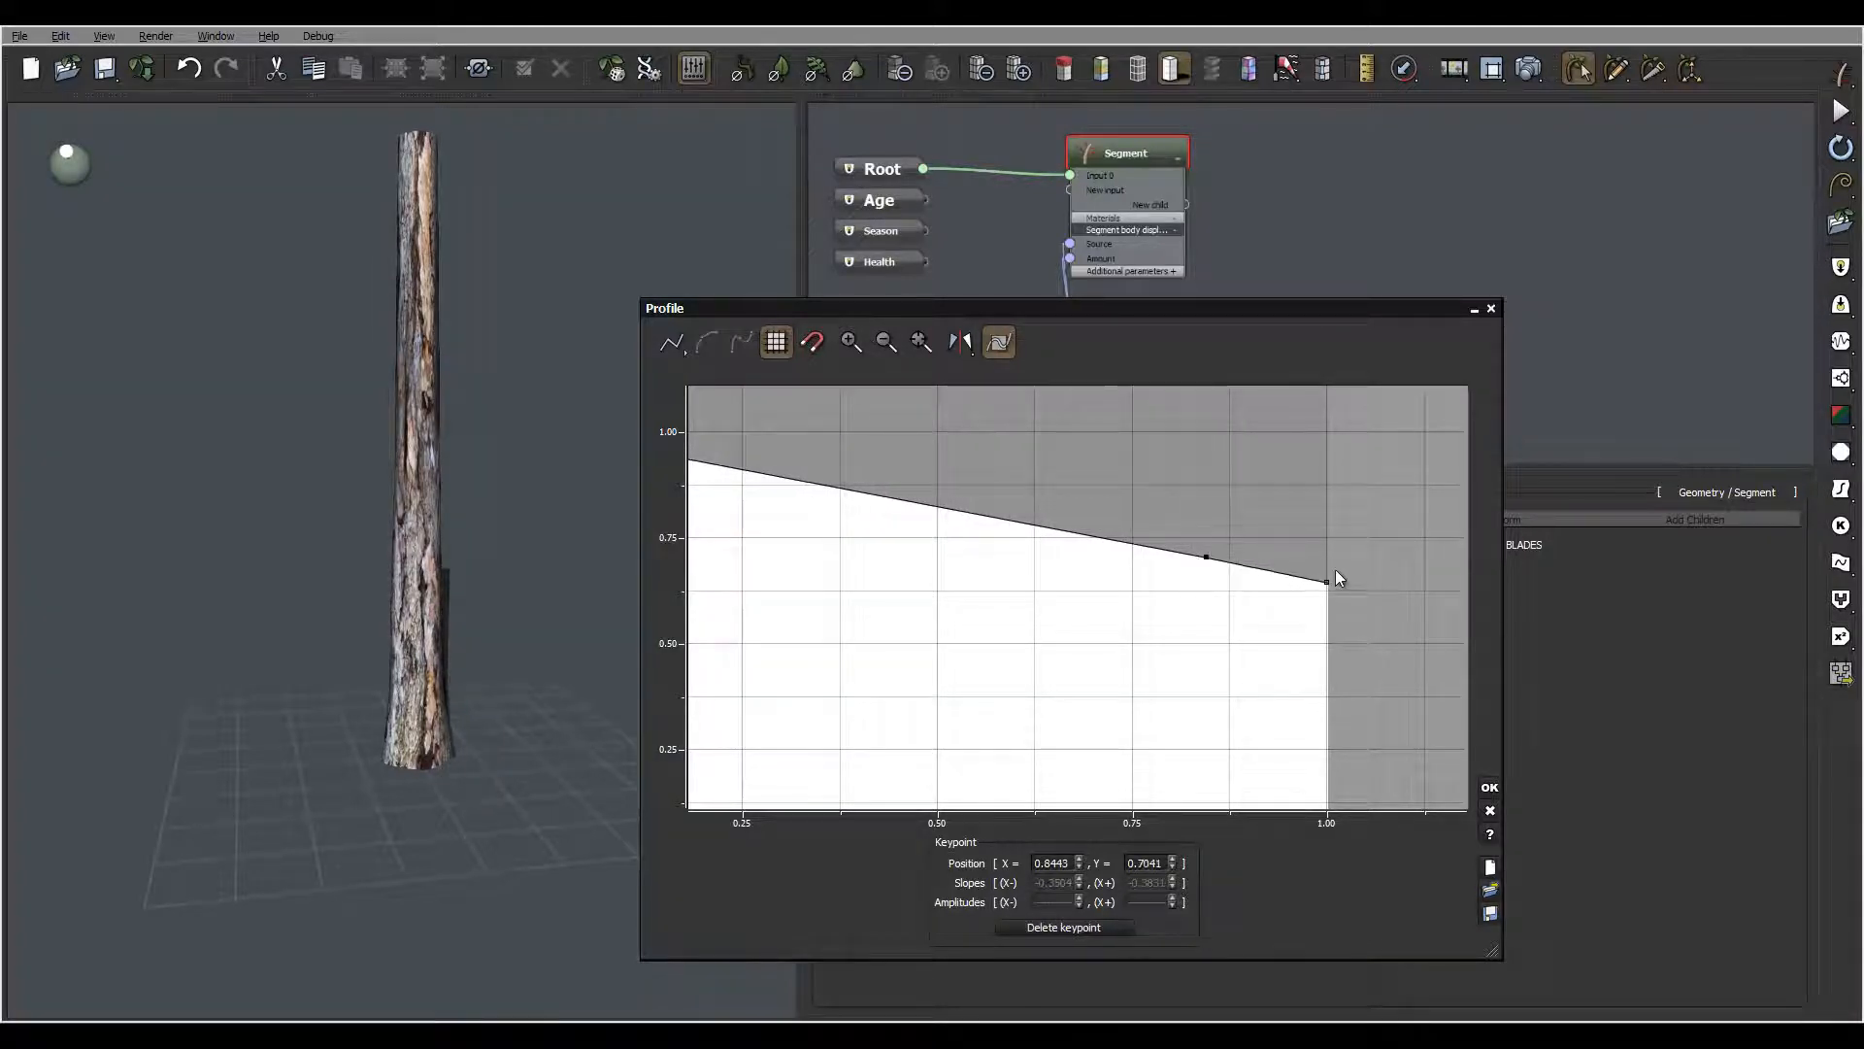
pyautogui.moveTo(1328, 581); pyautogui.dragTo(1327, 647)
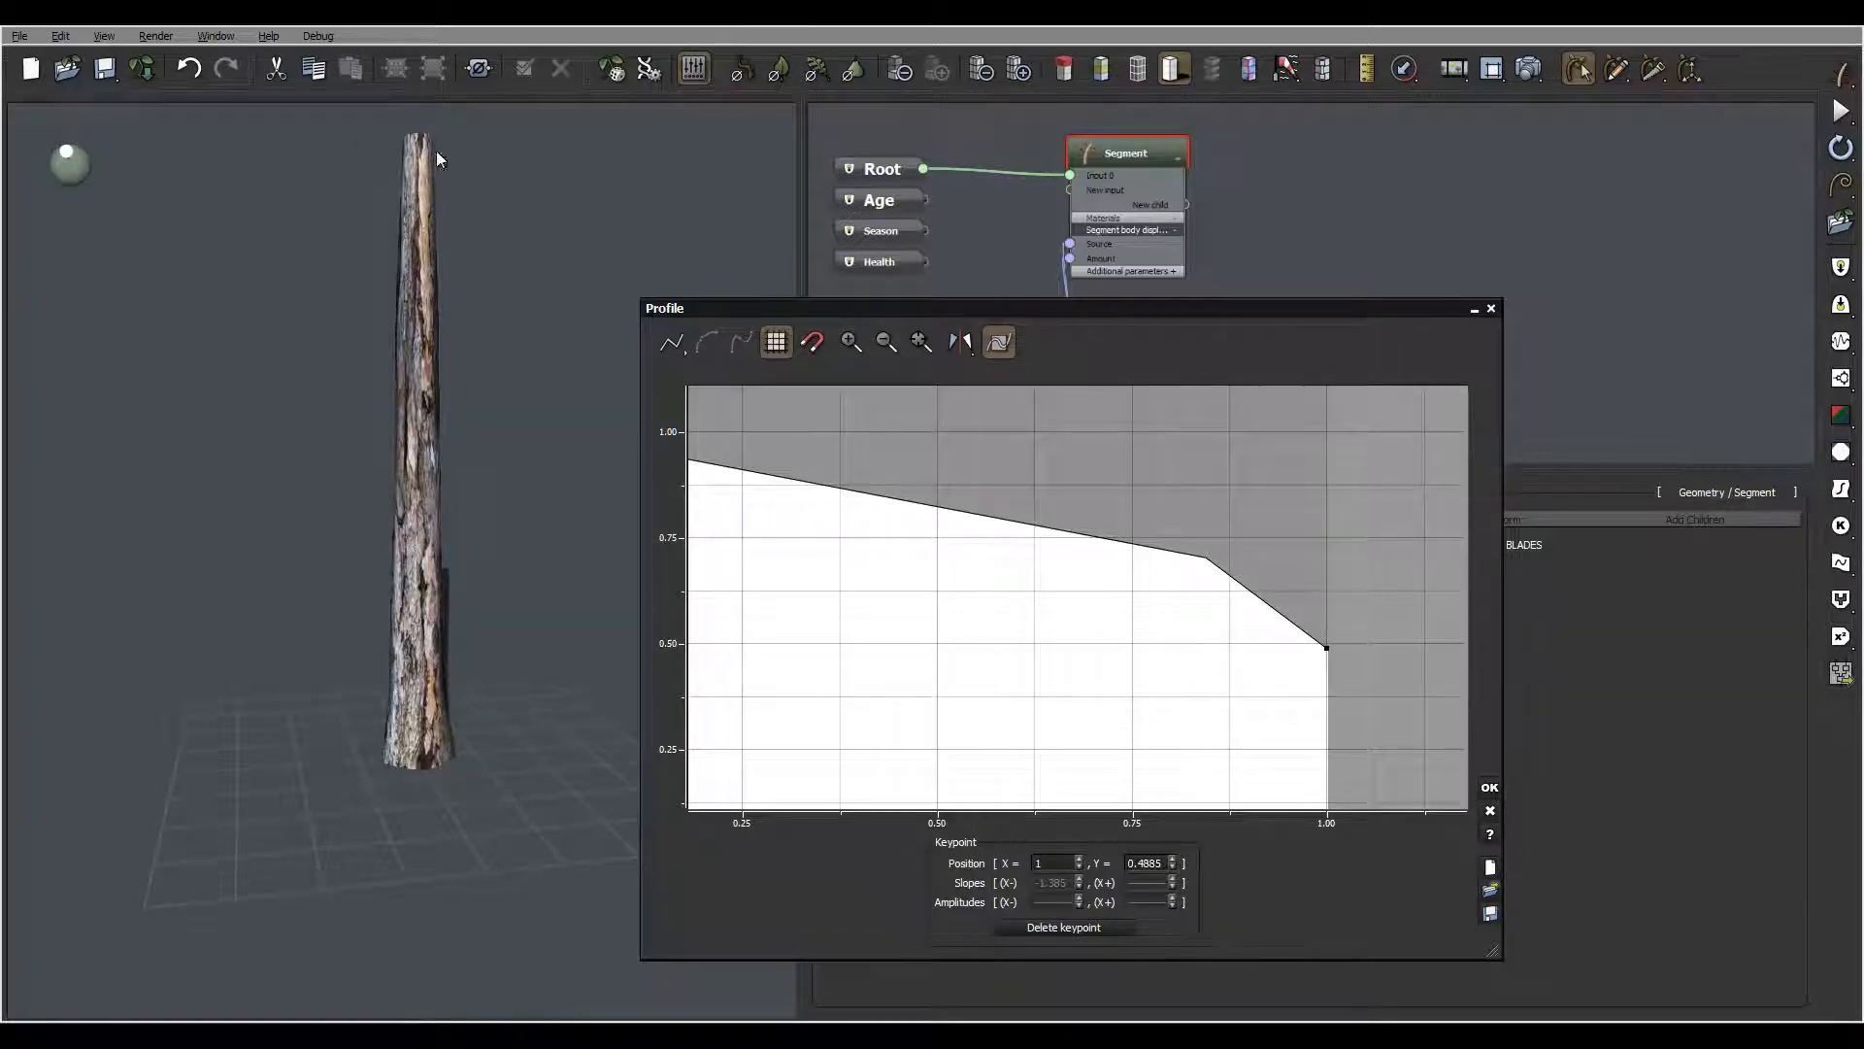
pyautogui.moveTo(442, 156); pyautogui.dragTo(487, 256, button='right')
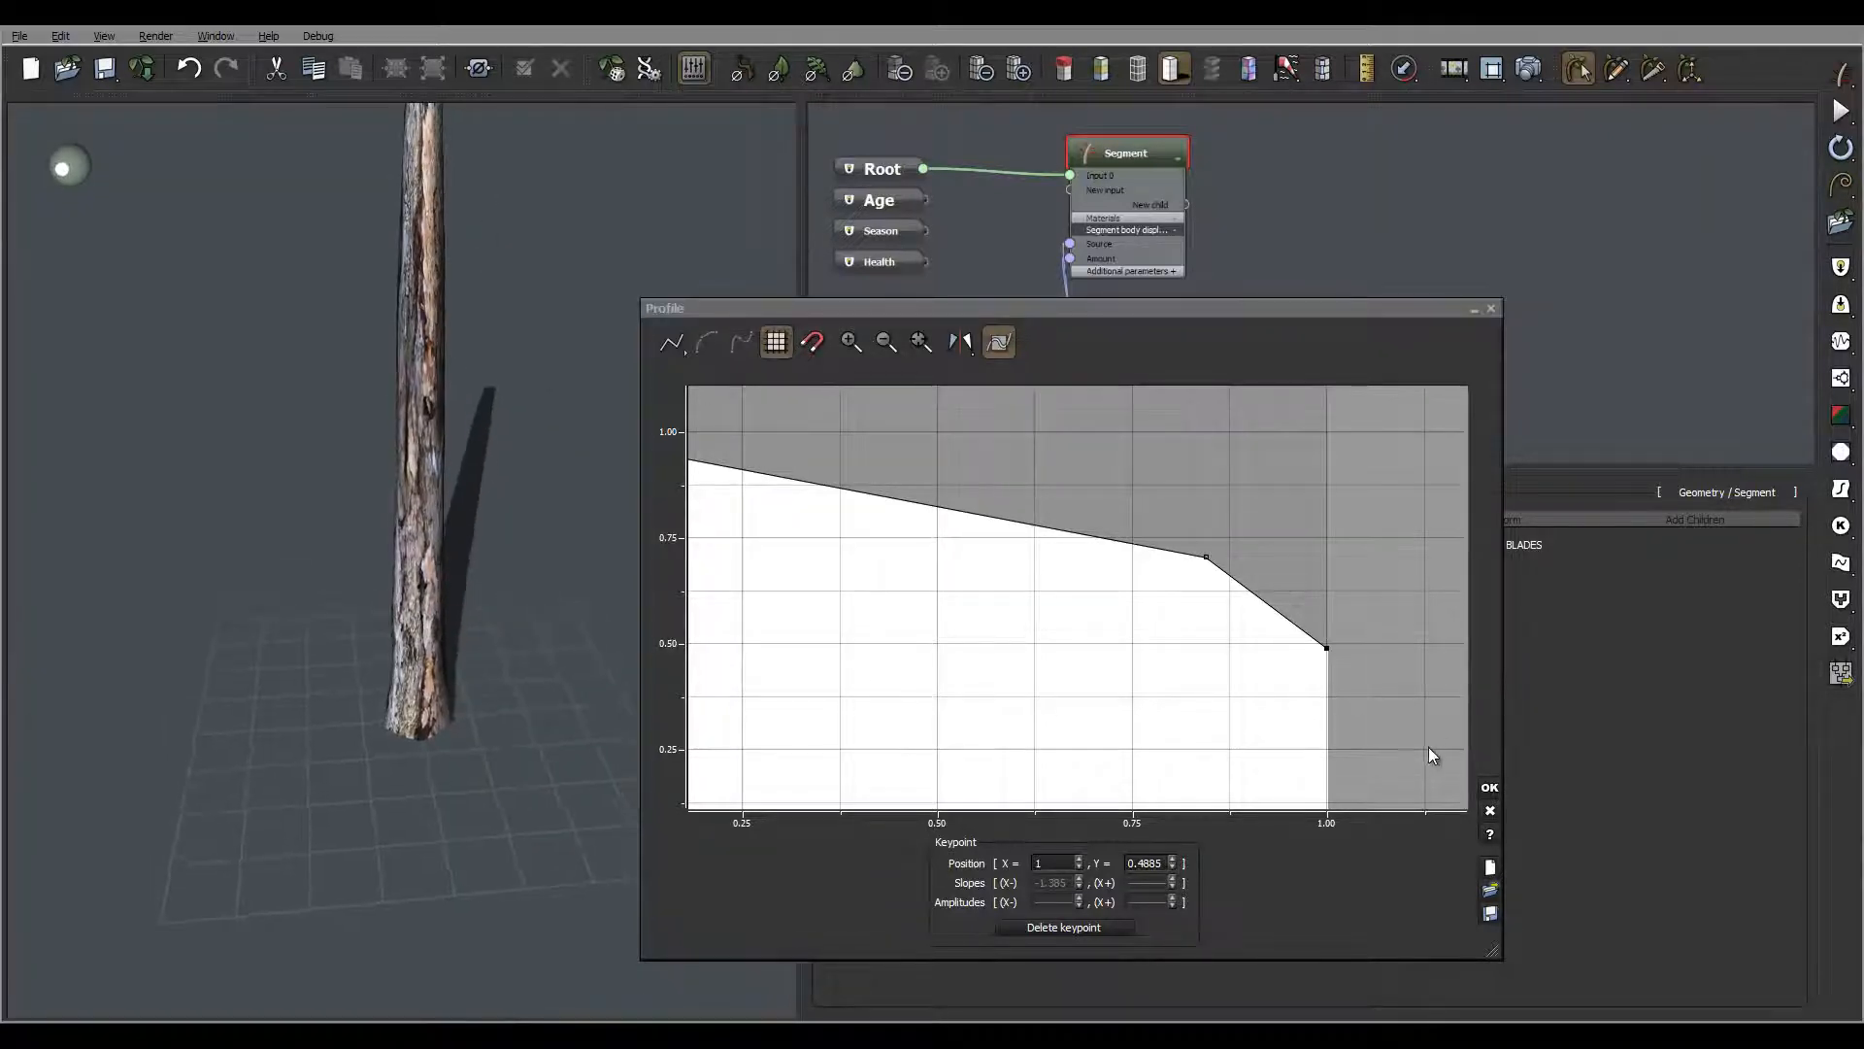
pyautogui.click(1491, 790)
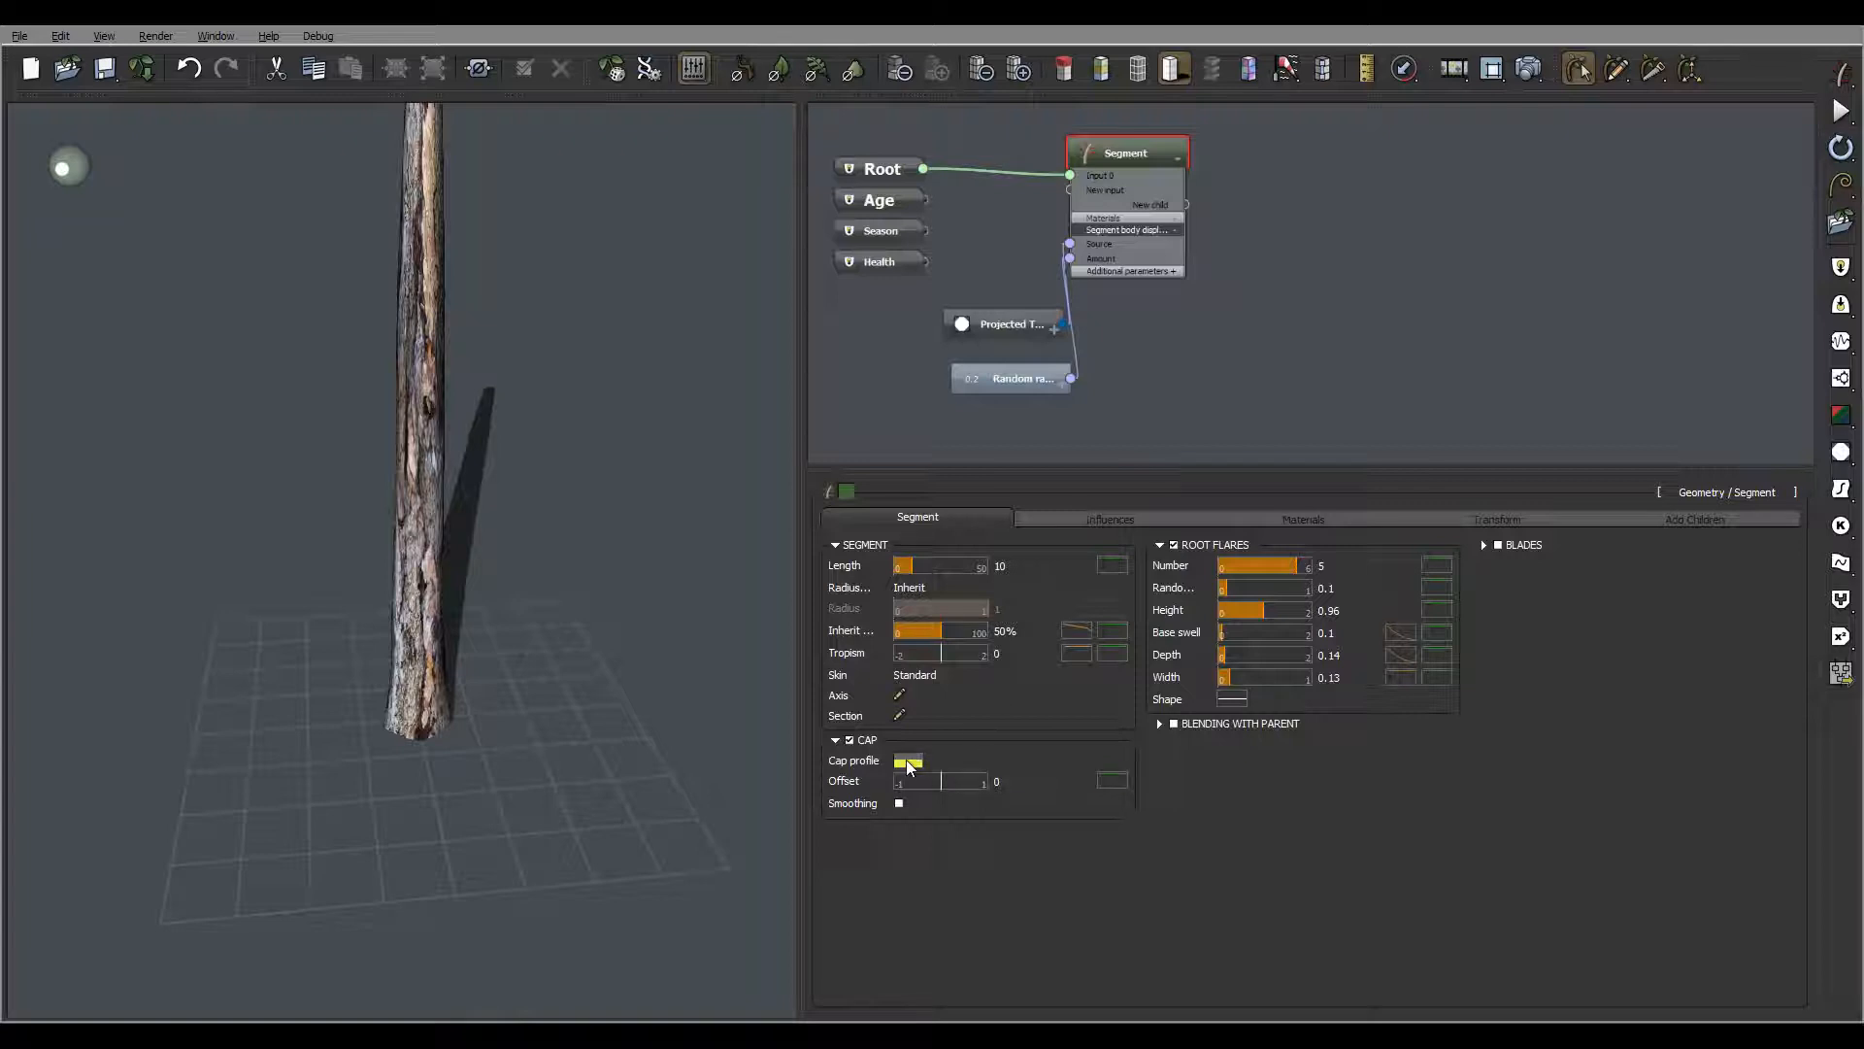
# Lower the start point of the trunk's cap profile to about 0.04 and accept the profile
pyautogui.click(909, 763)
pyautogui.moveTo(755, 603); pyautogui.dragTo(962, 483, button='middle')
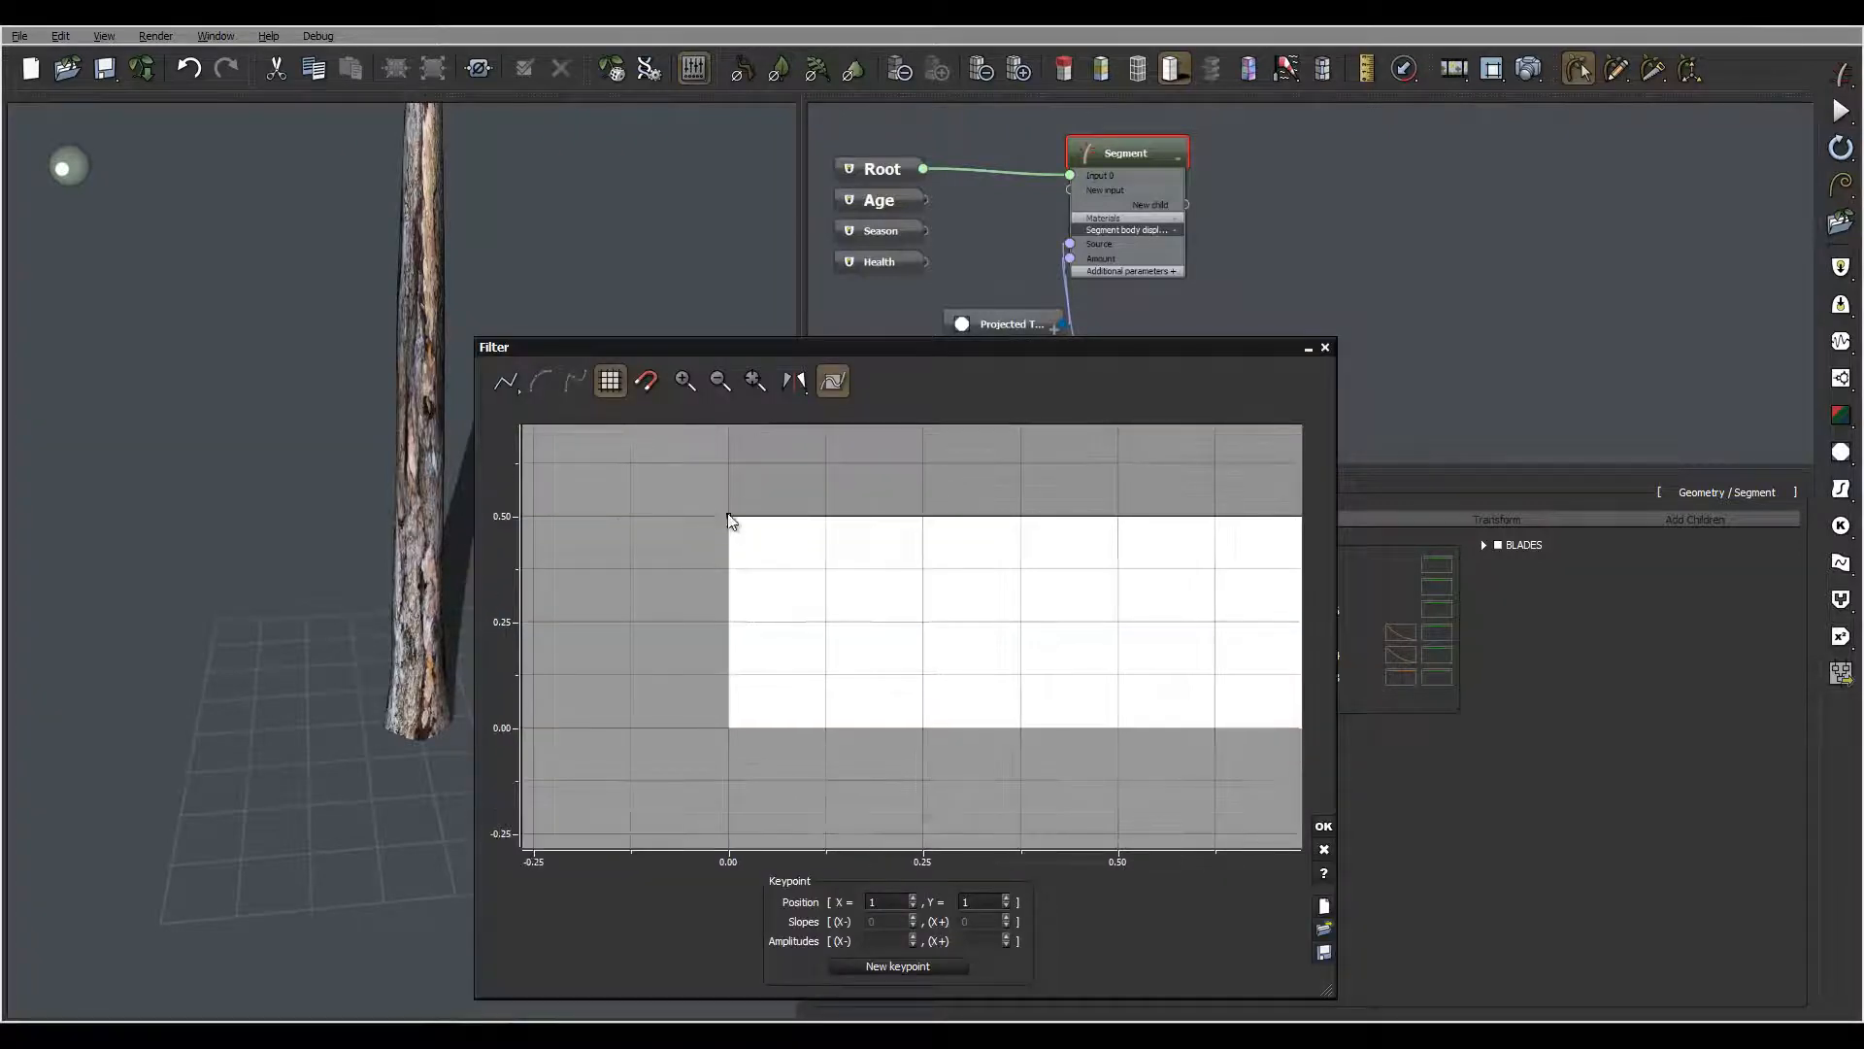
pyautogui.moveTo(730, 518); pyautogui.dragTo(670, 708)
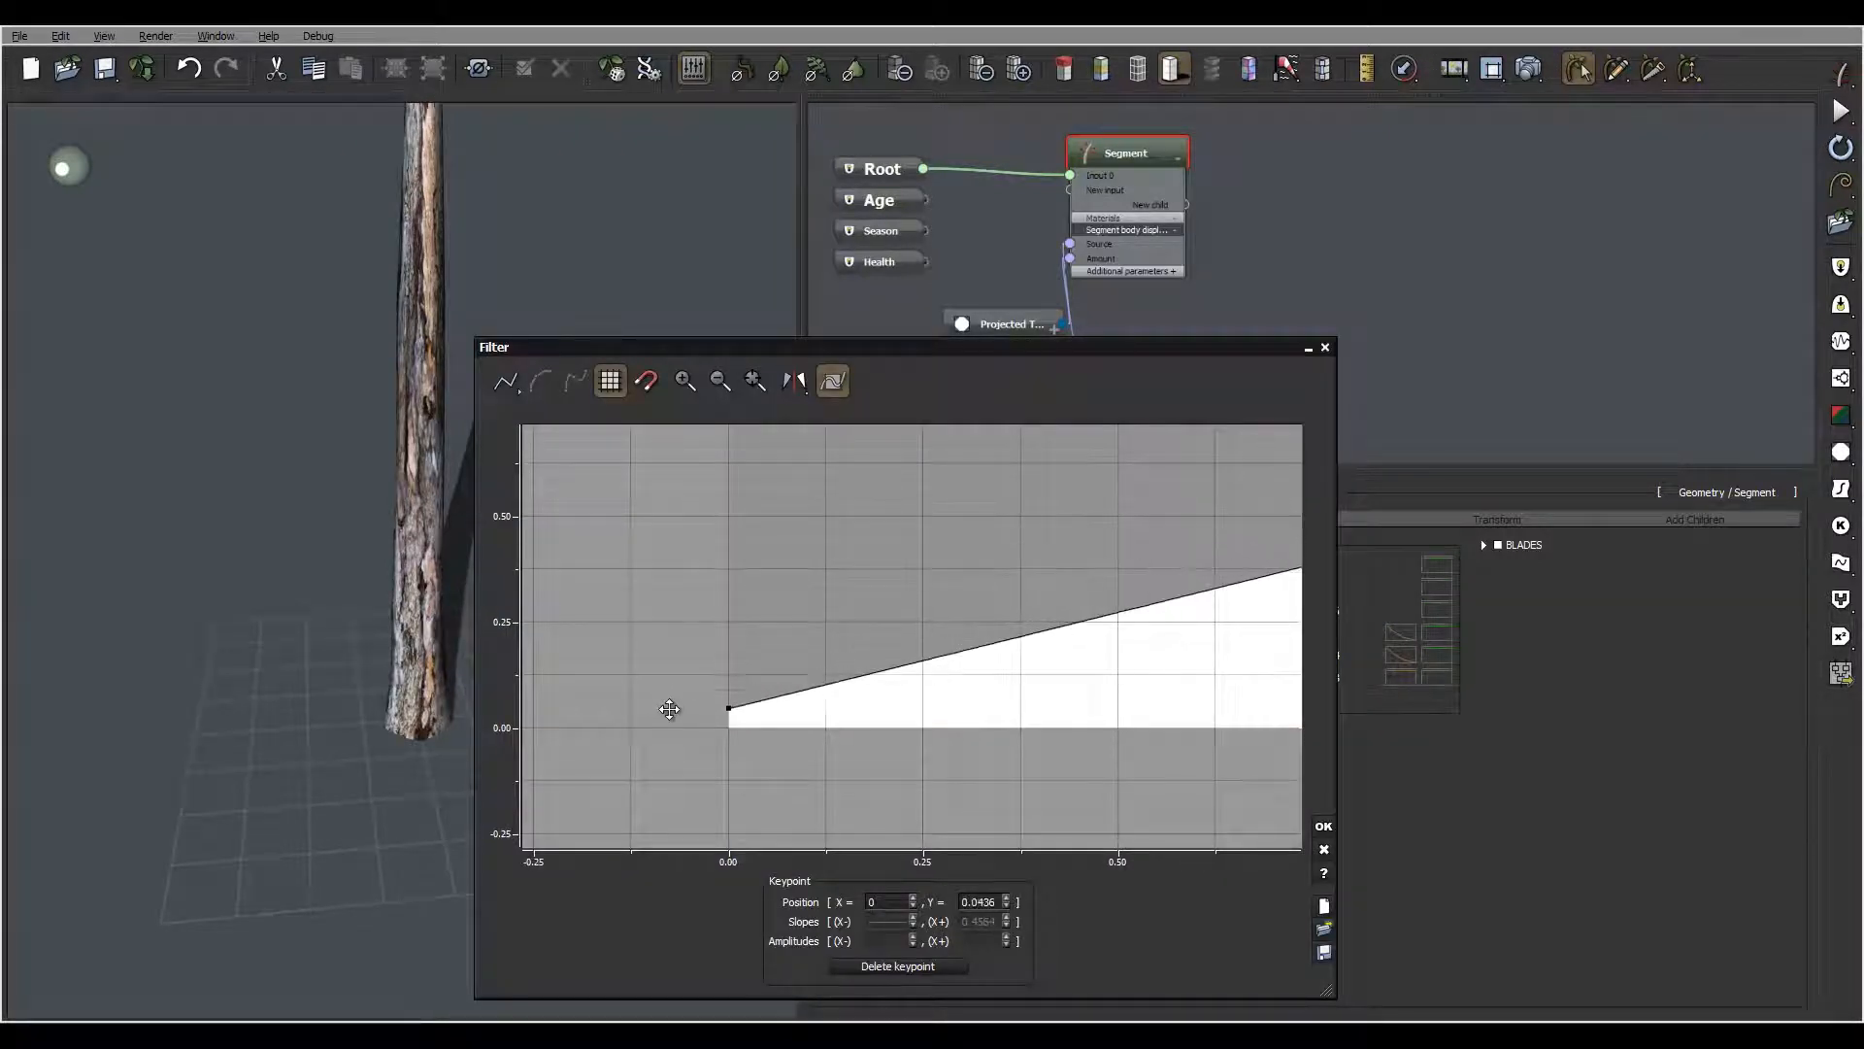
pyautogui.click(1316, 826)
pyautogui.moveTo(462, 181); pyautogui.dragTo(497, 392, button='right')
pyautogui.moveTo(469, 518); pyautogui.dragTo(464, 291, button='right')
# Add a second Segment node to the graph and connect it as a new child of the trunk segment
pyautogui.moveTo(1328, 174); pyautogui.dragTo(1236, 278, button='middle')
pyautogui.moveTo(1055, 252); pyautogui.dragTo(1109, 222)
pyautogui.moveTo(665, 175); pyautogui.dragTo(367, 293, button='right')
pyautogui.click(1282, 206)
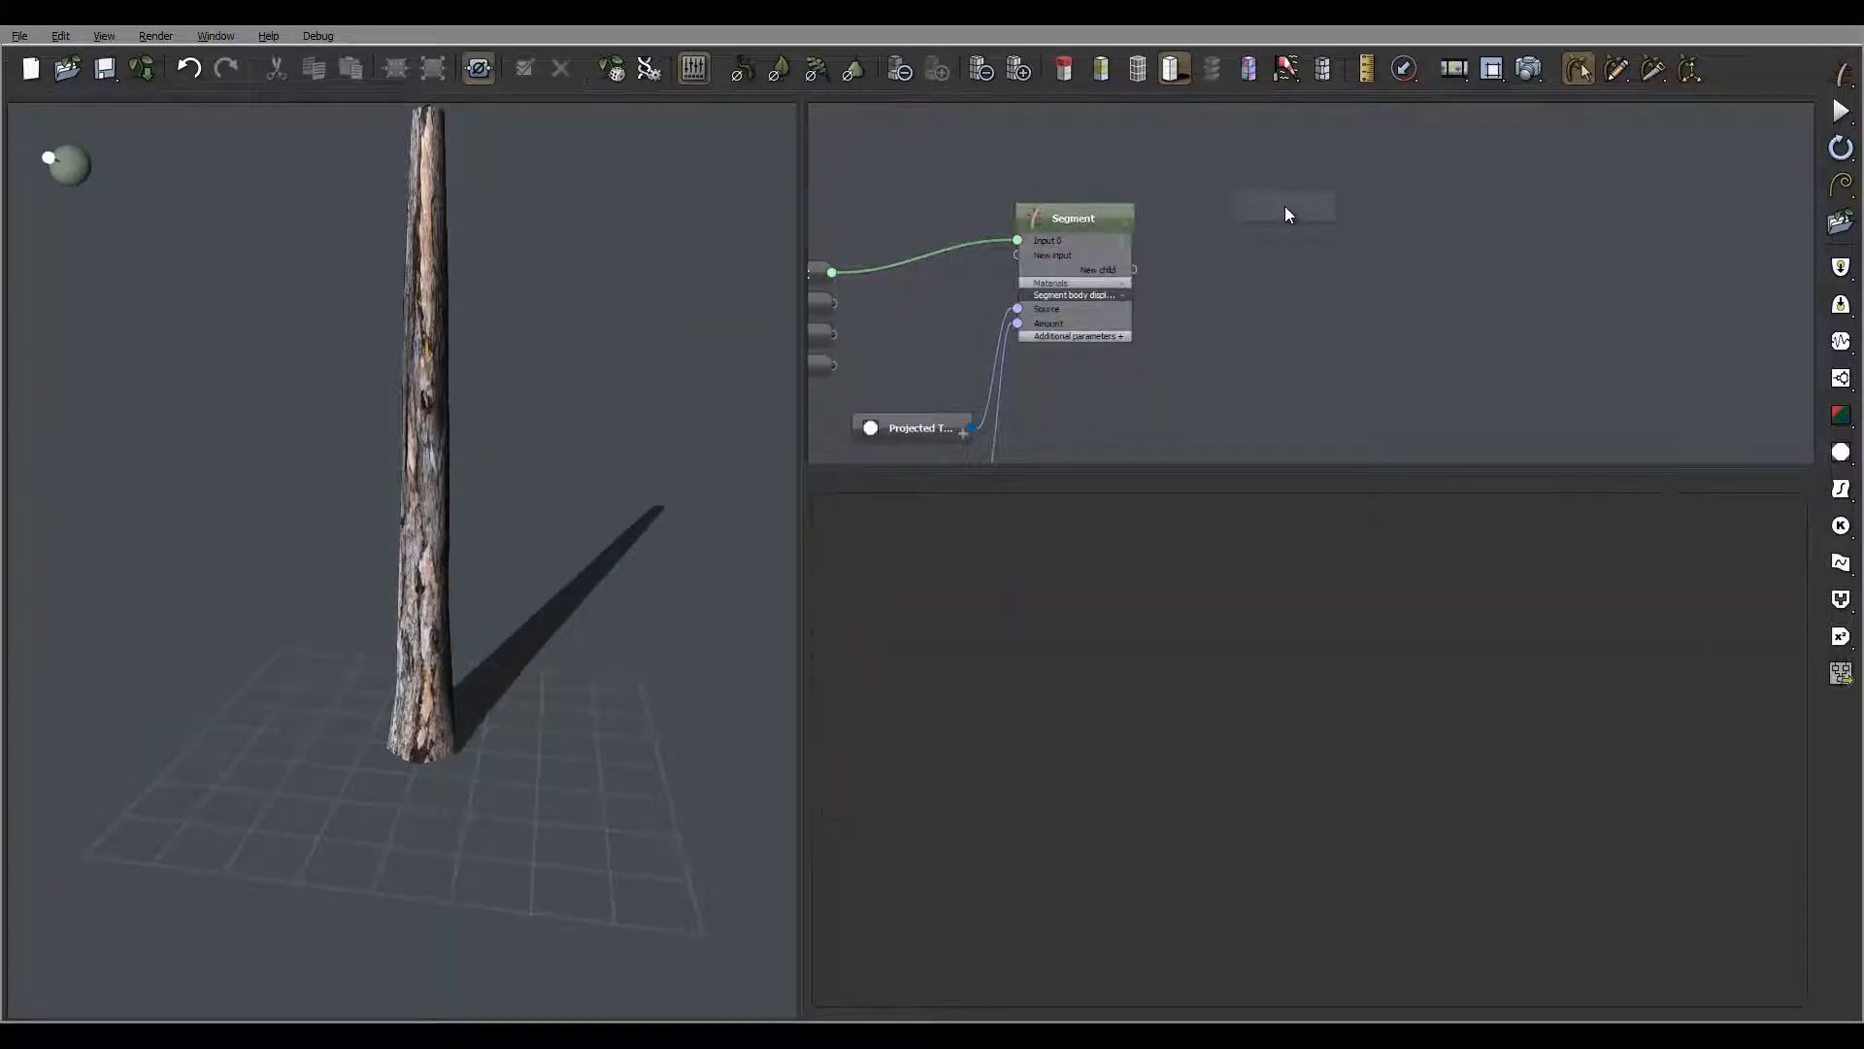
pyautogui.rightClick(1284, 206)
pyautogui.moveTo(1379, 223)
pyautogui.click(1215, 218)
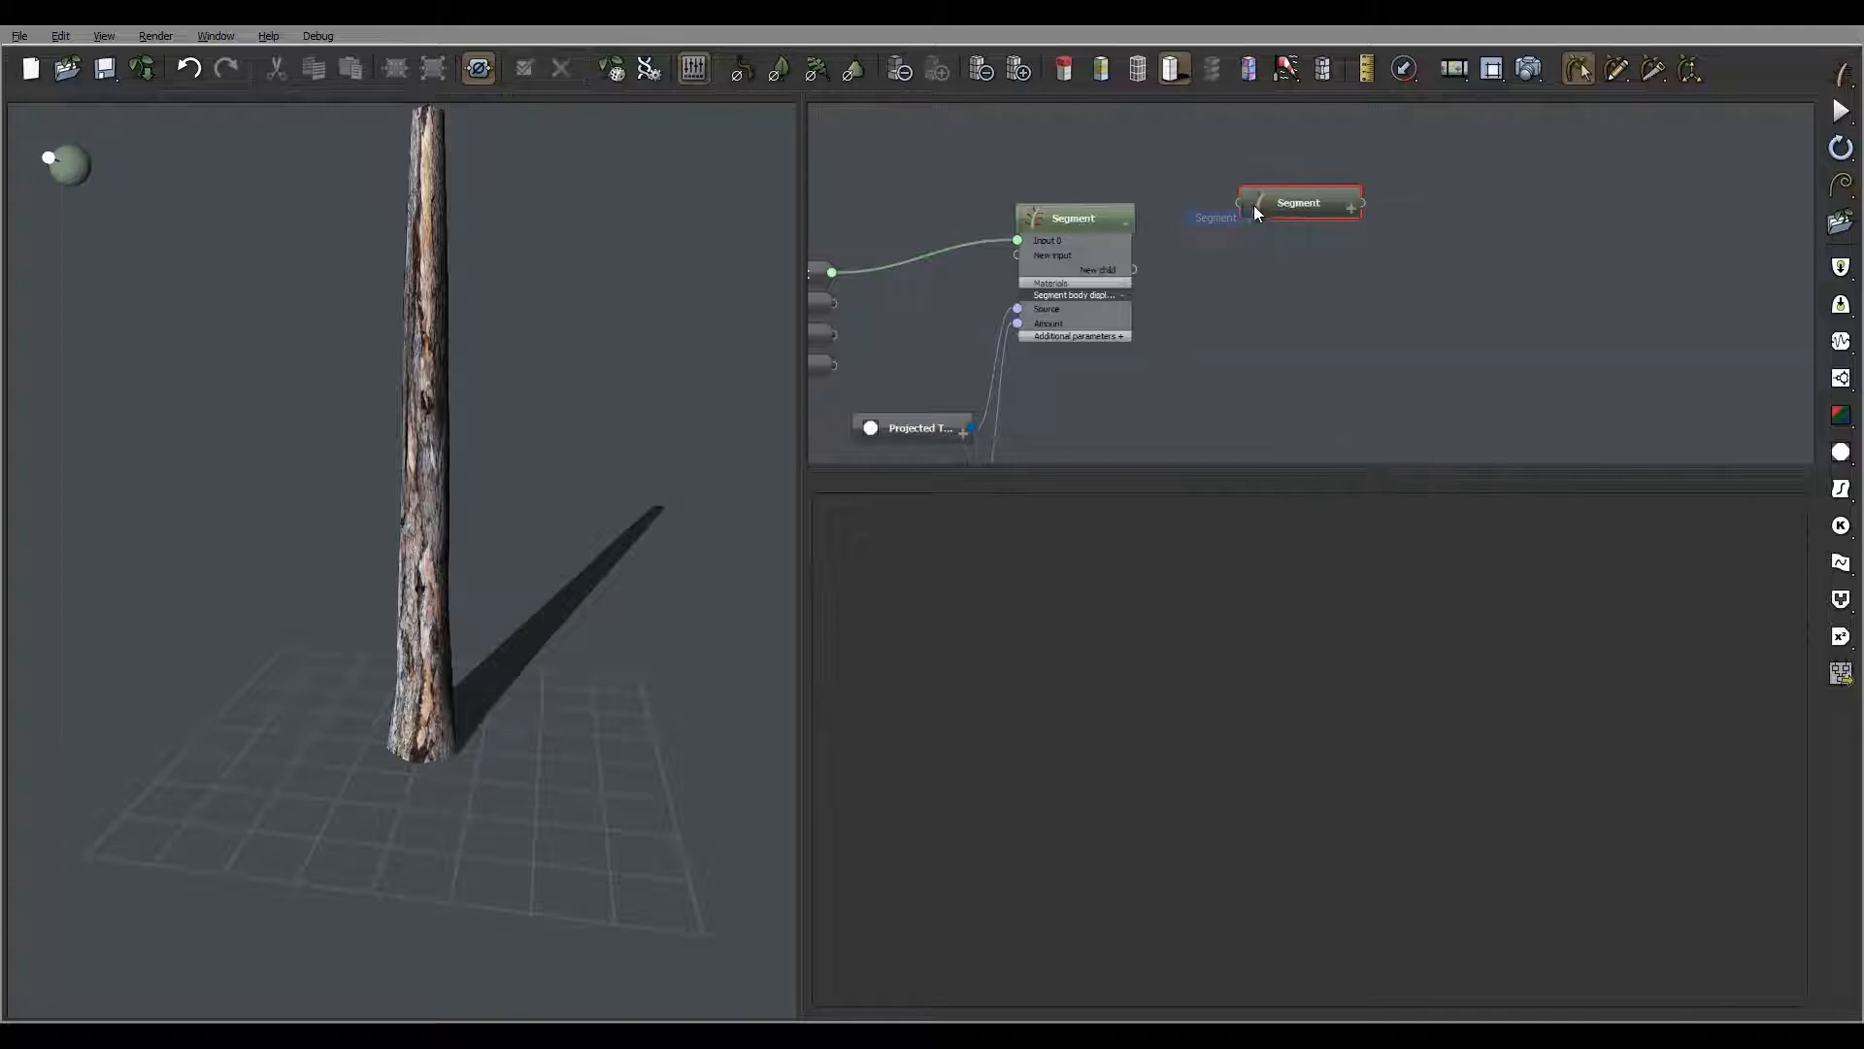
pyautogui.moveTo(1241, 207); pyautogui.dragTo(1133, 270)
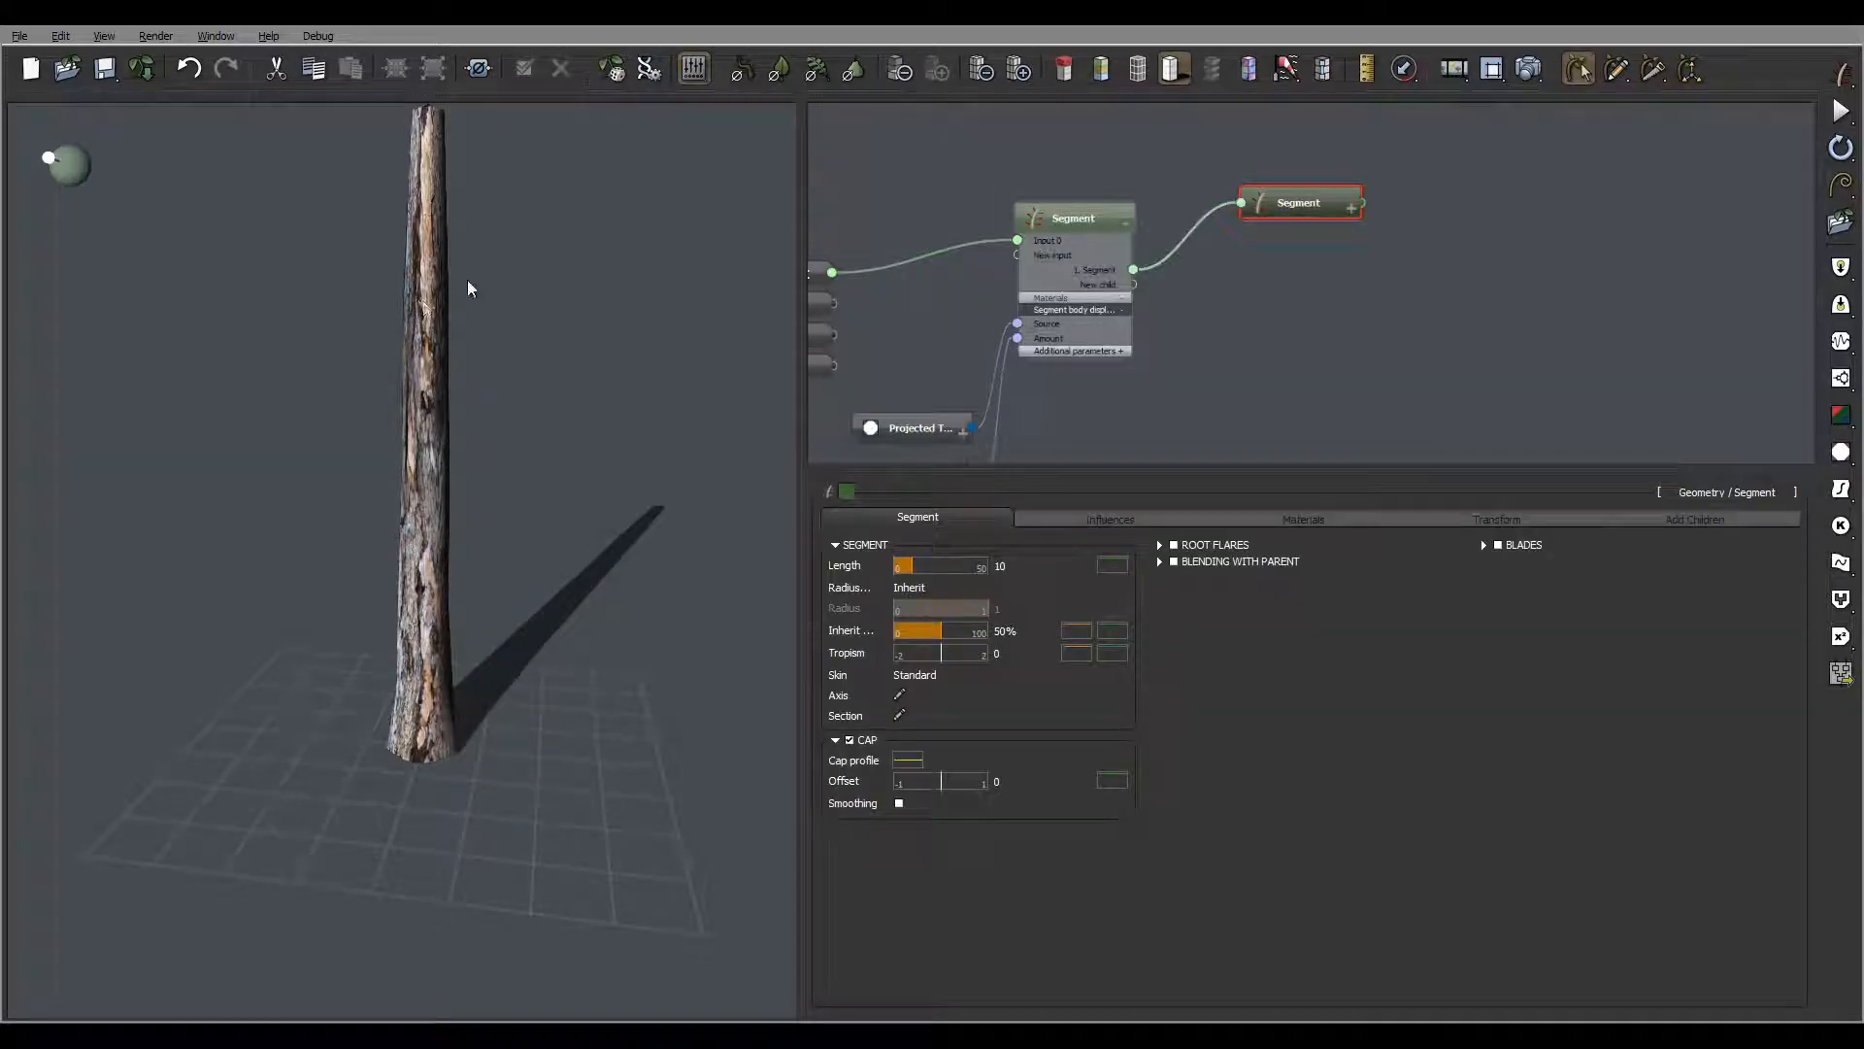
pyautogui.moveTo(499, 254); pyautogui.dragTo(701, 253, button='right')
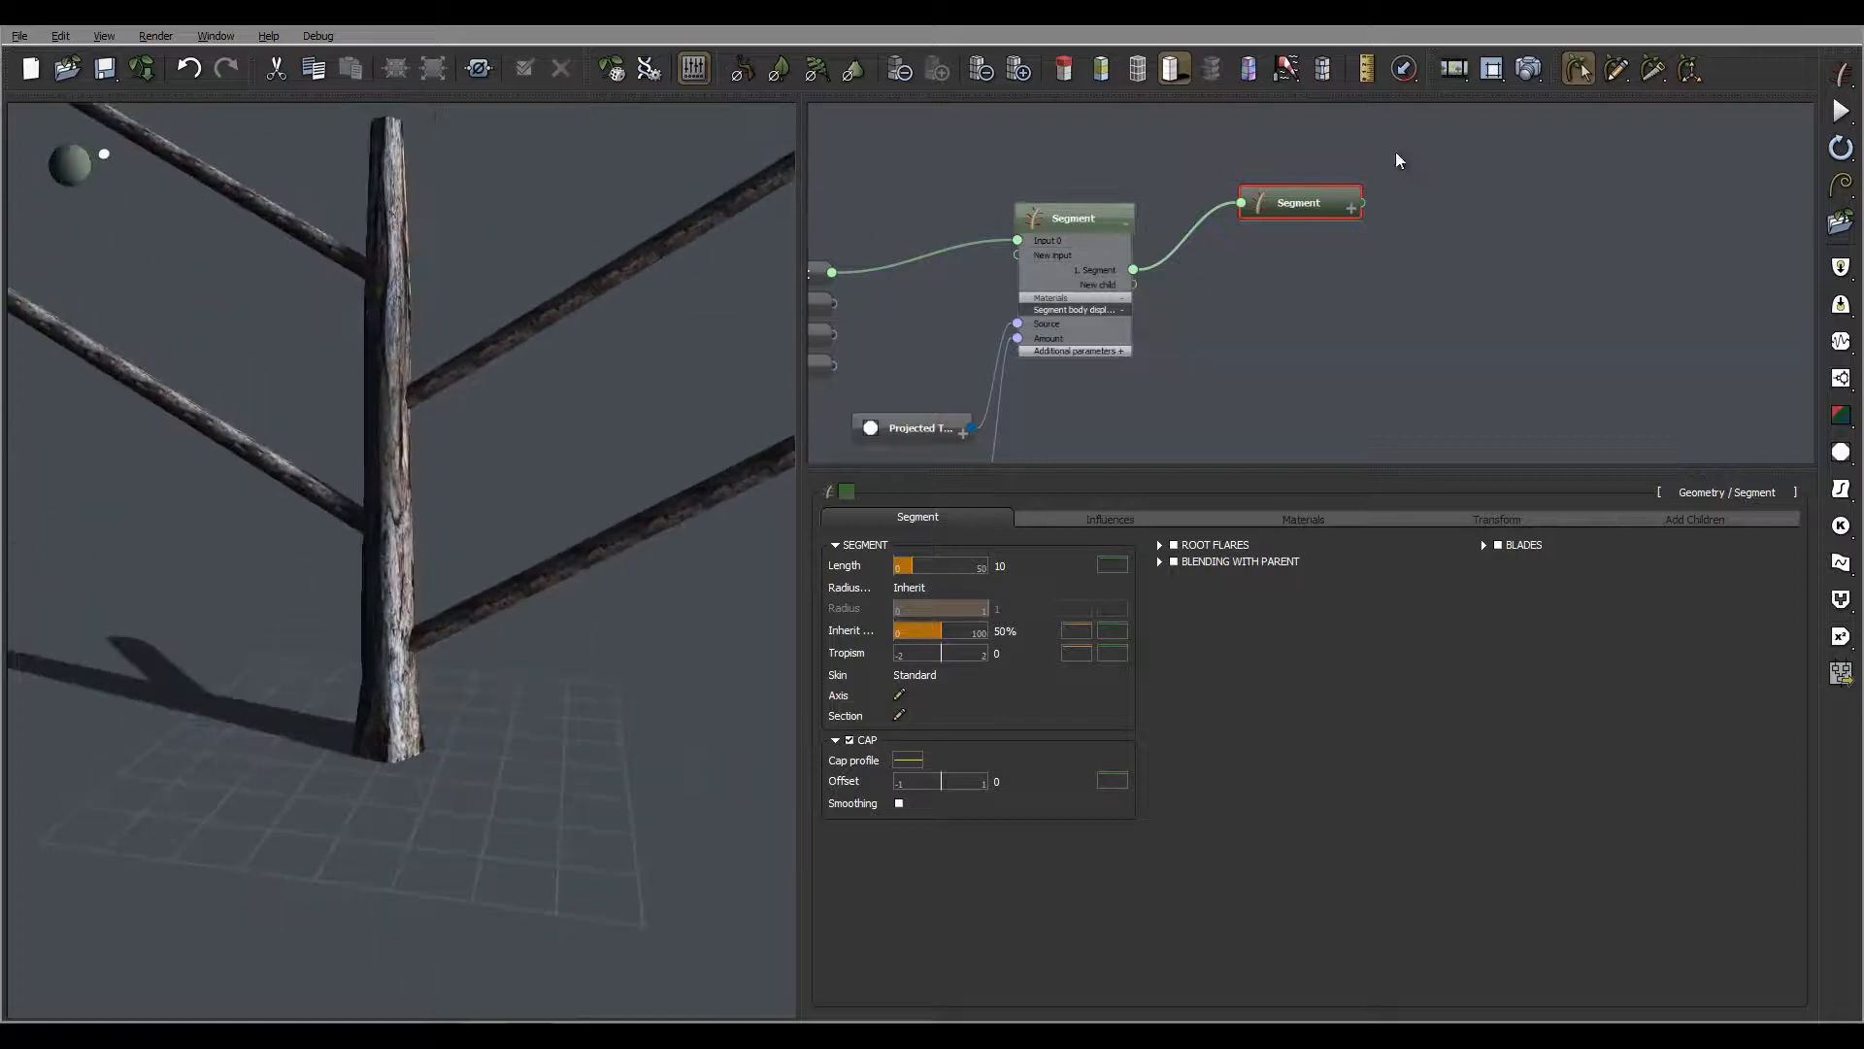
# Check the child segment's material settings and its general segment parameters against the branches on the trunk
pyautogui.click(1302, 519)
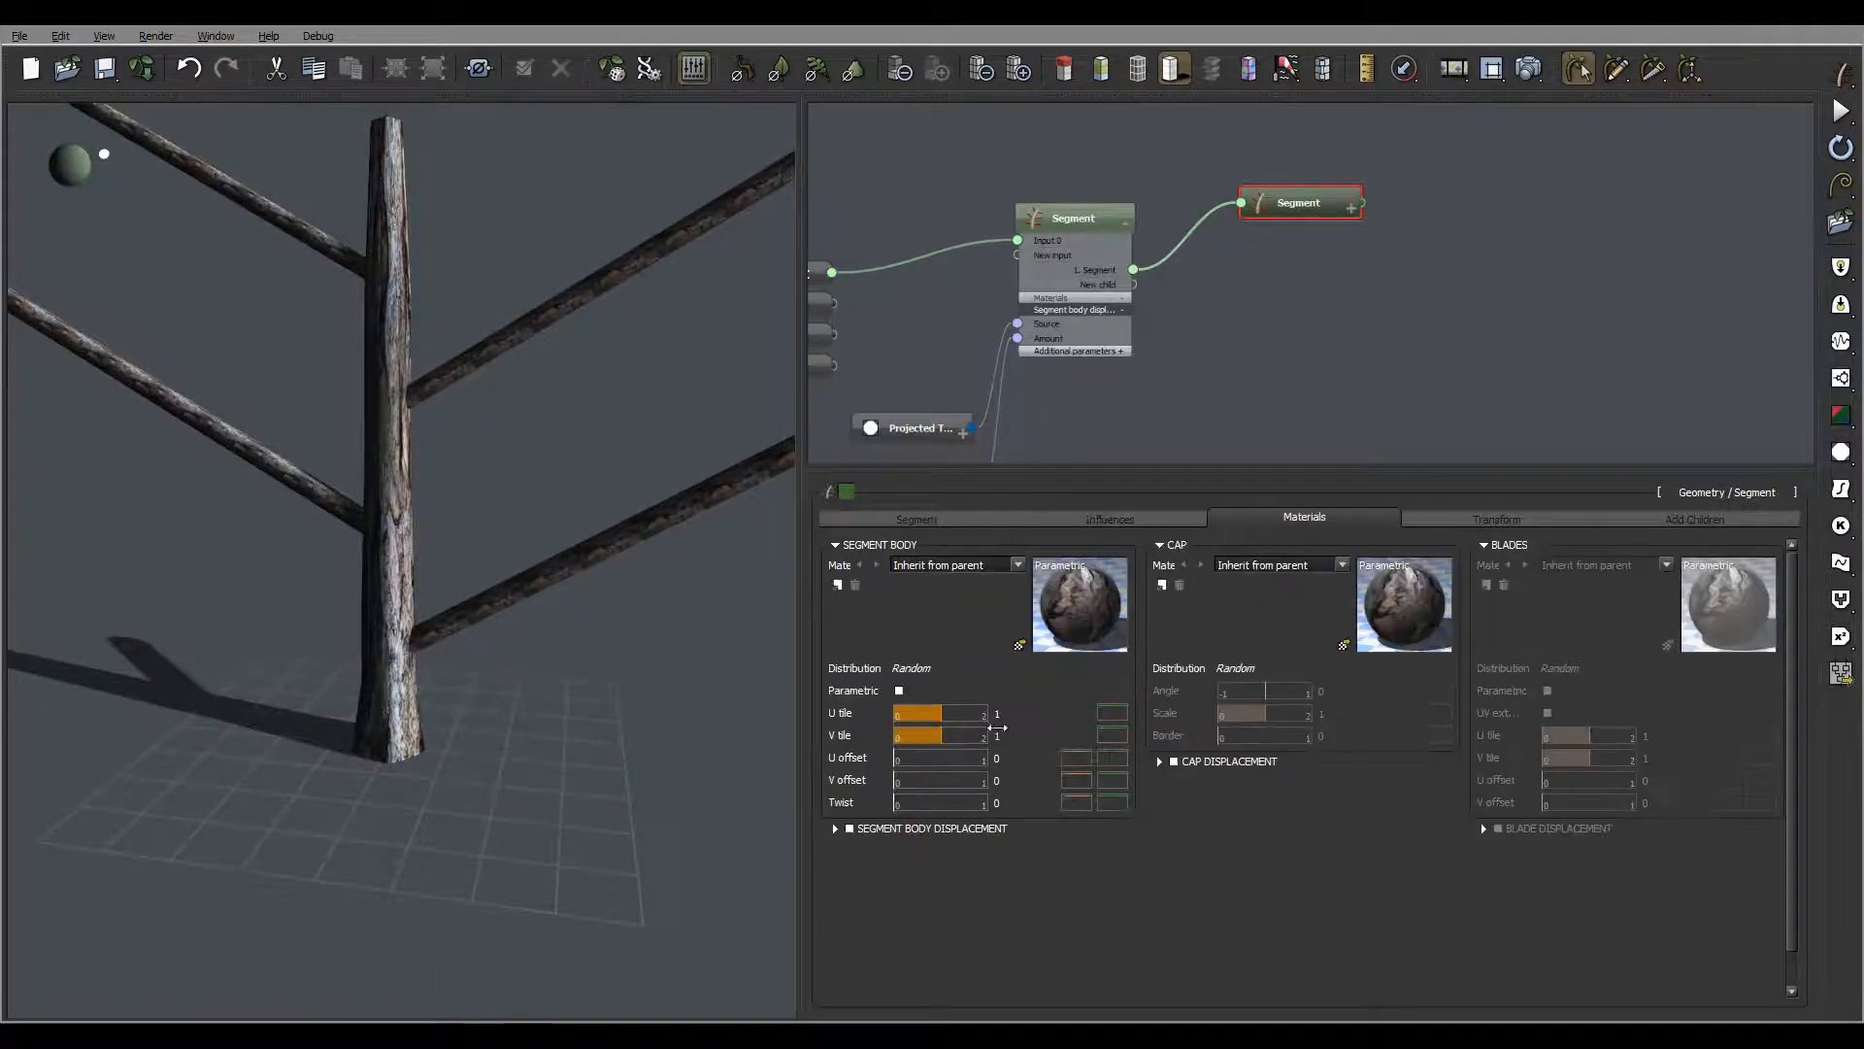
pyautogui.moveTo(668, 360)
pyautogui.mouseDown(button='right')
pyautogui.moveTo(569, 366)
pyautogui.moveTo(667, 358)
pyautogui.mouseUp(button='right')
pyautogui.click(922, 519)
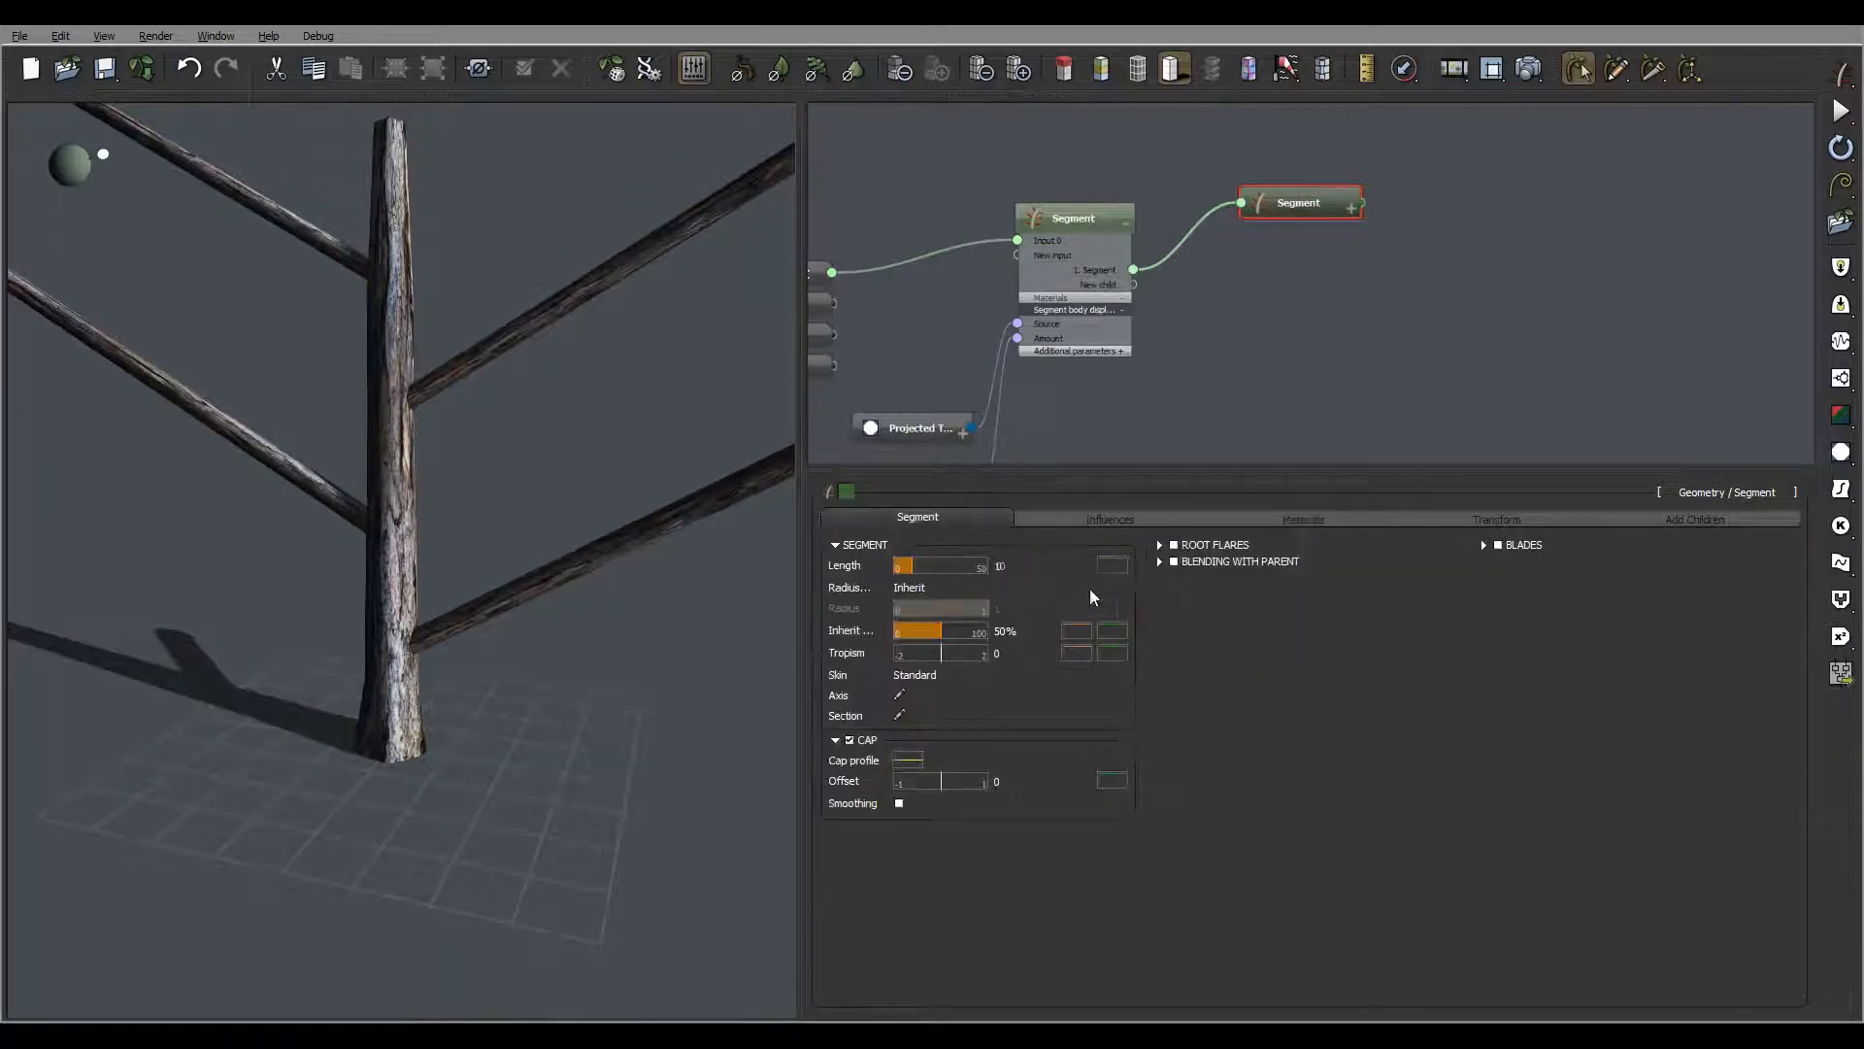
pyautogui.moveTo(449, 312)
pyautogui.mouseDown(button='right')
pyautogui.moveTo(608, 392)
pyautogui.moveTo(281, 347)
pyautogui.moveTo(304, 322)
pyautogui.moveTo(424, 311)
pyautogui.mouseUp(button='right')
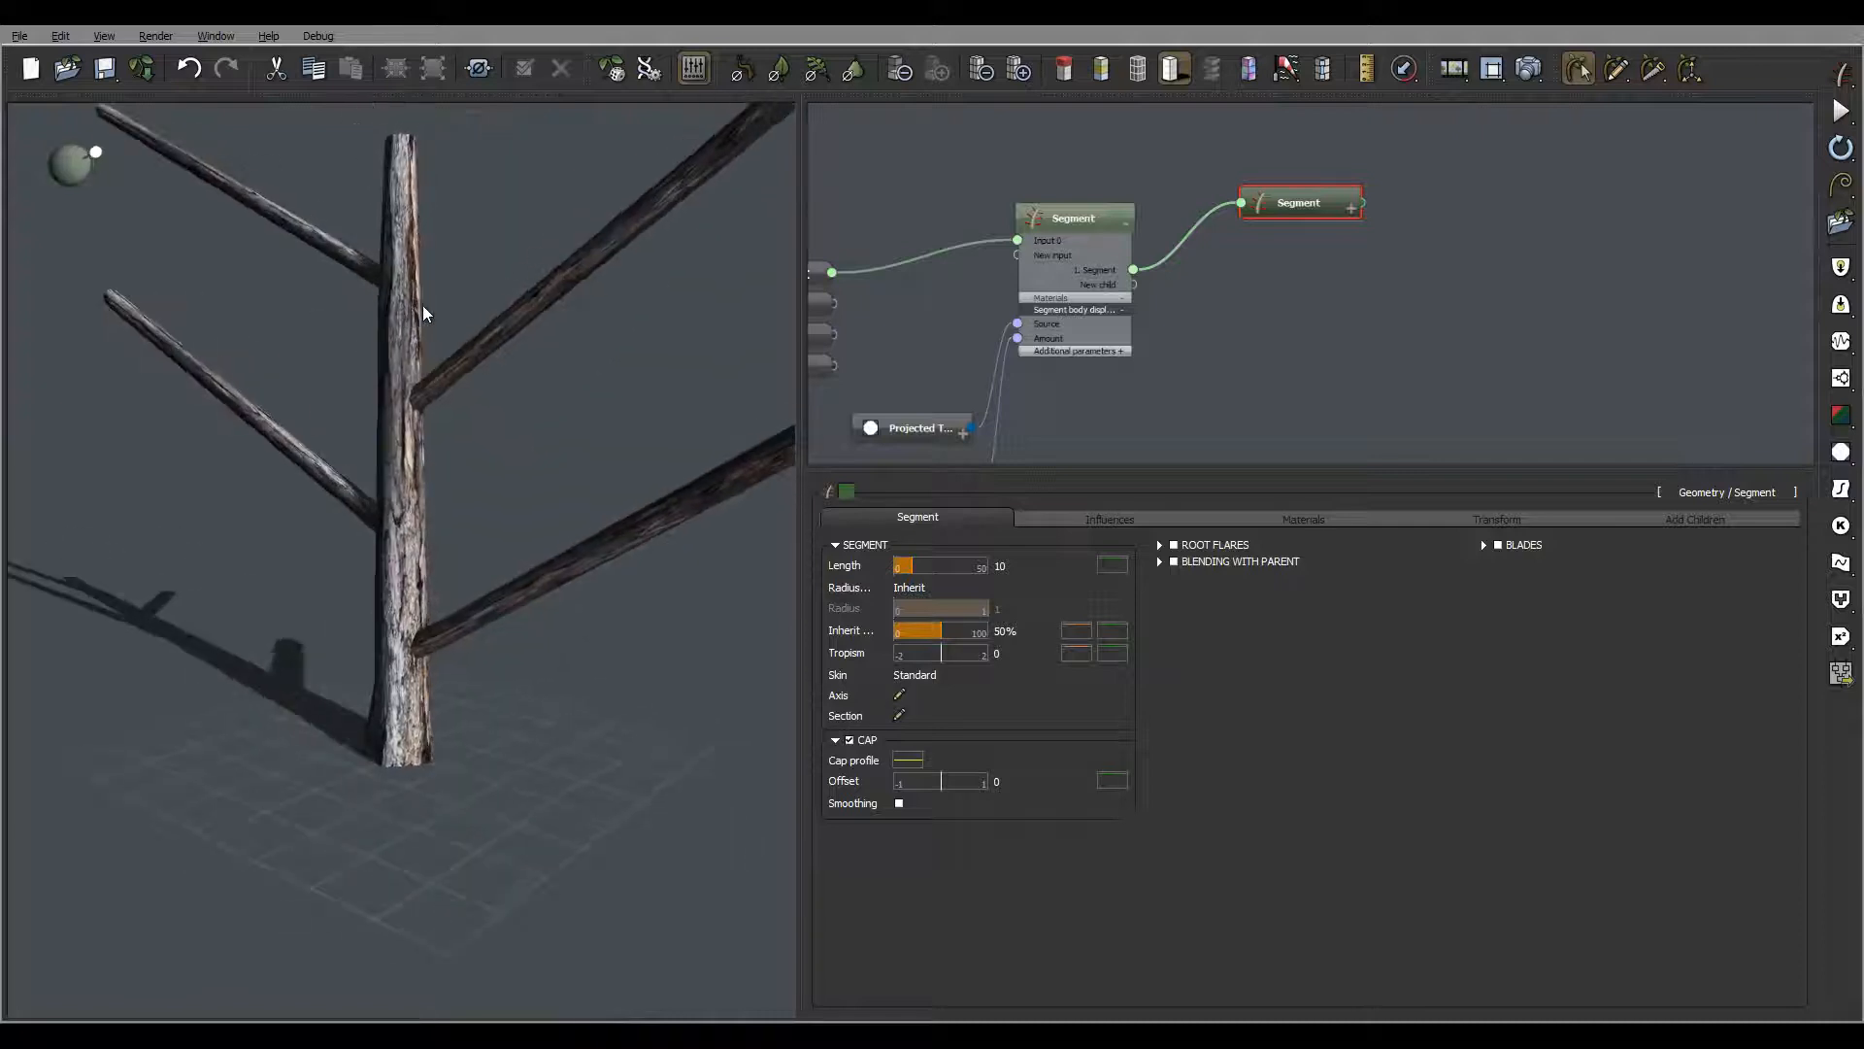
# Set the number of child branches distributed along the trunk segment to 6 with a variation of 1
pyautogui.click(1113, 212)
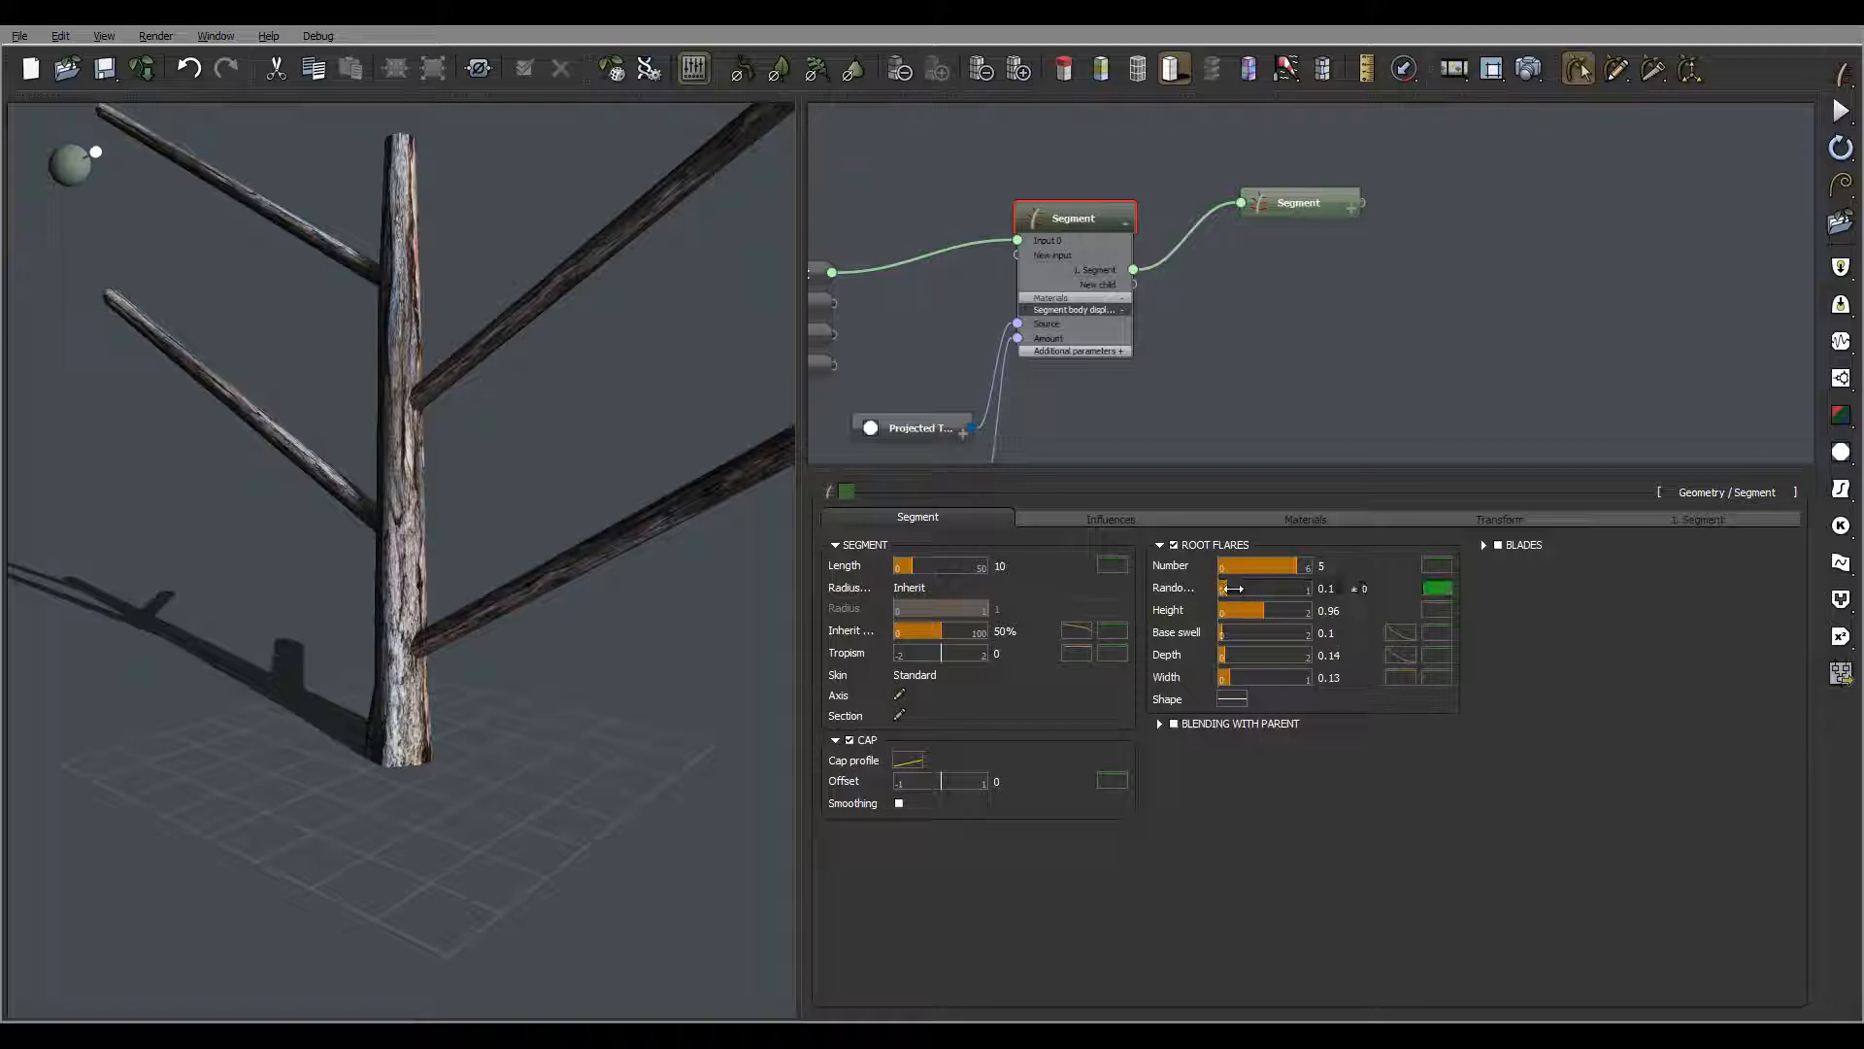
pyautogui.click(1701, 519)
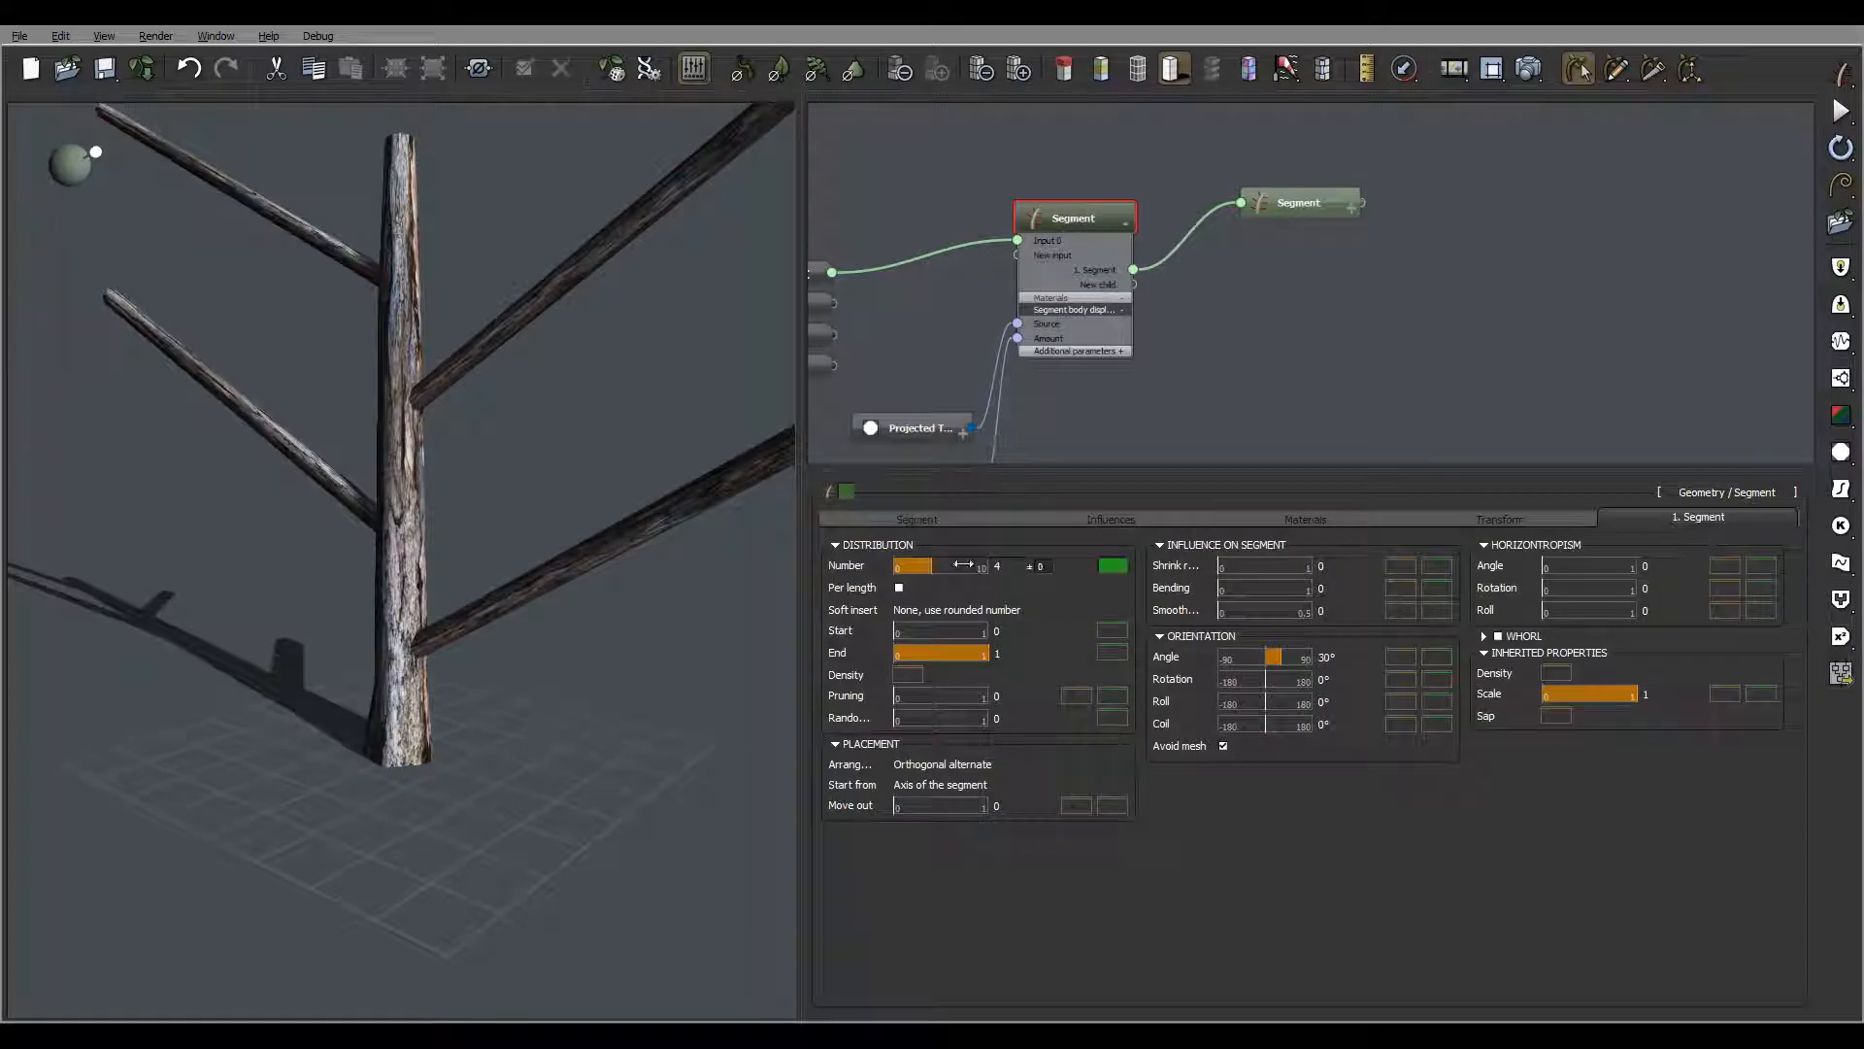
pyautogui.click(1017, 566)
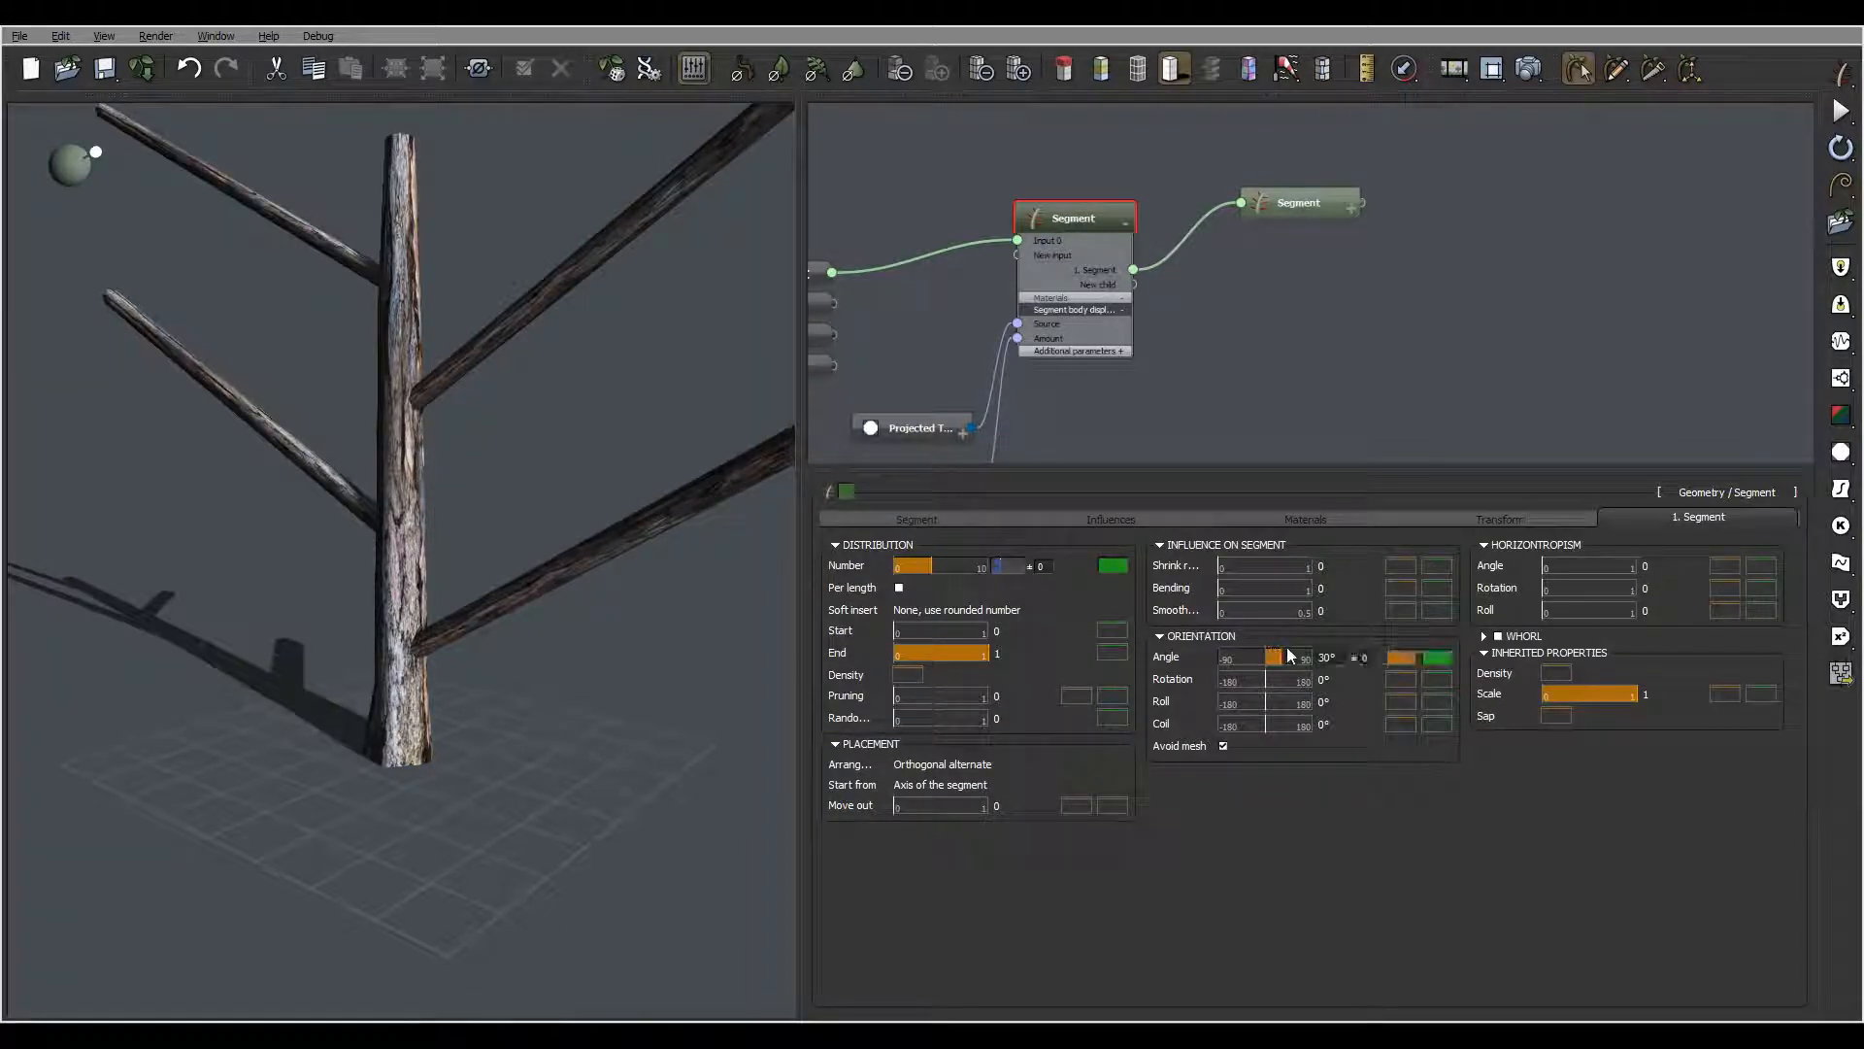
pyautogui.write('6')
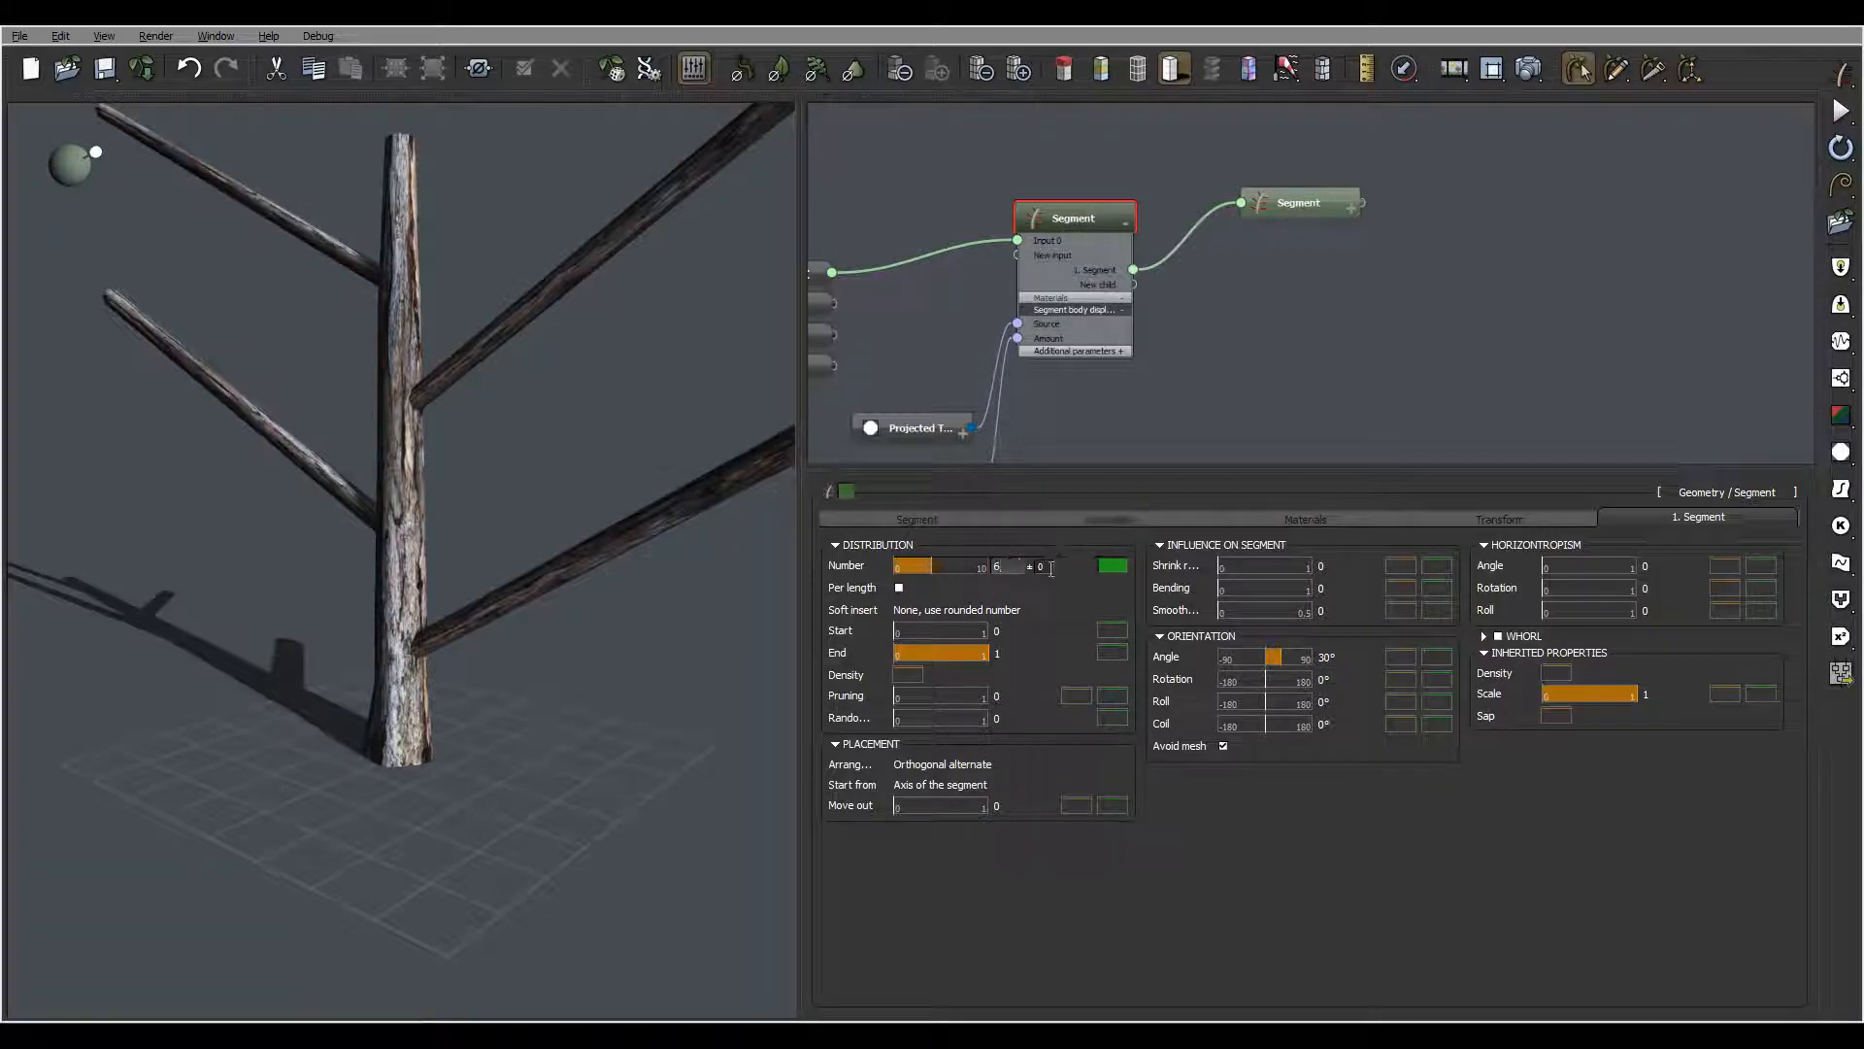
pyautogui.click(1049, 567)
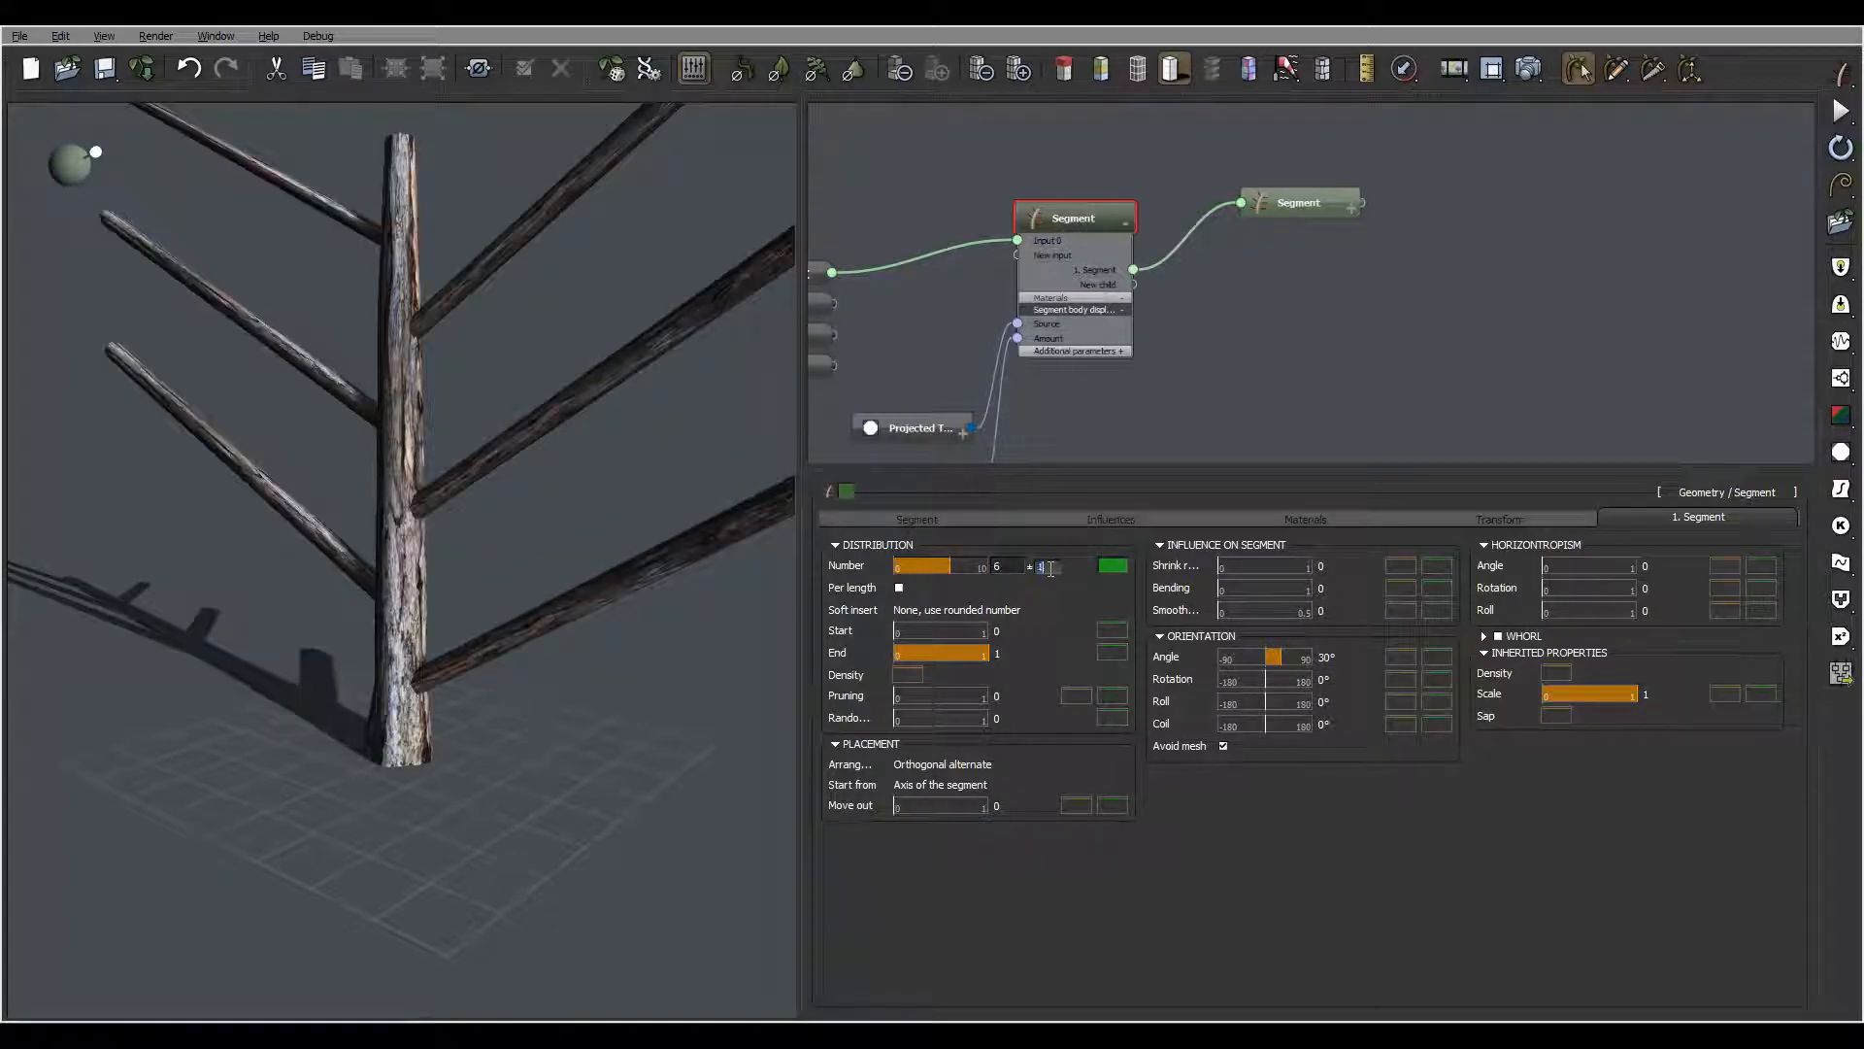
# Set the branches' coil orientation to 137° and raise their distribution start along the trunk to about 0.38
pyautogui.click(1328, 725)
pyautogui.write('1')
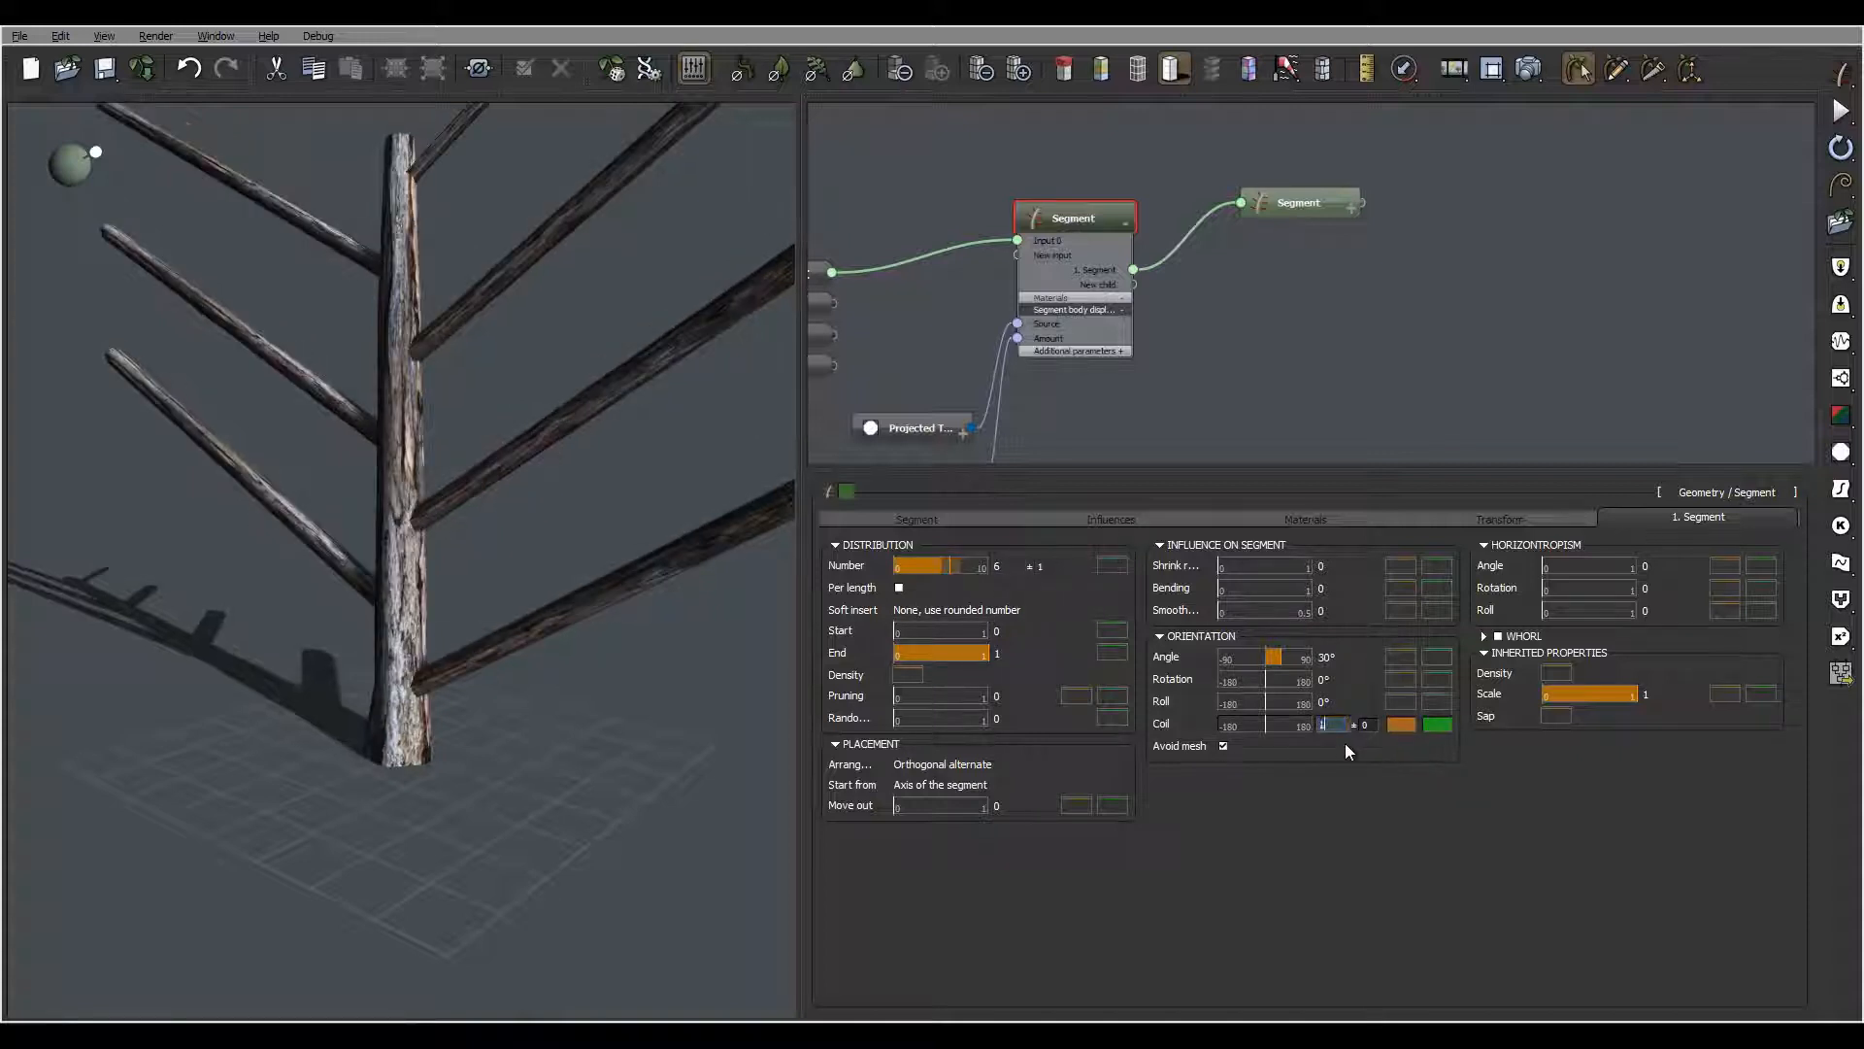
pyautogui.write('37')
pyautogui.press('Return')
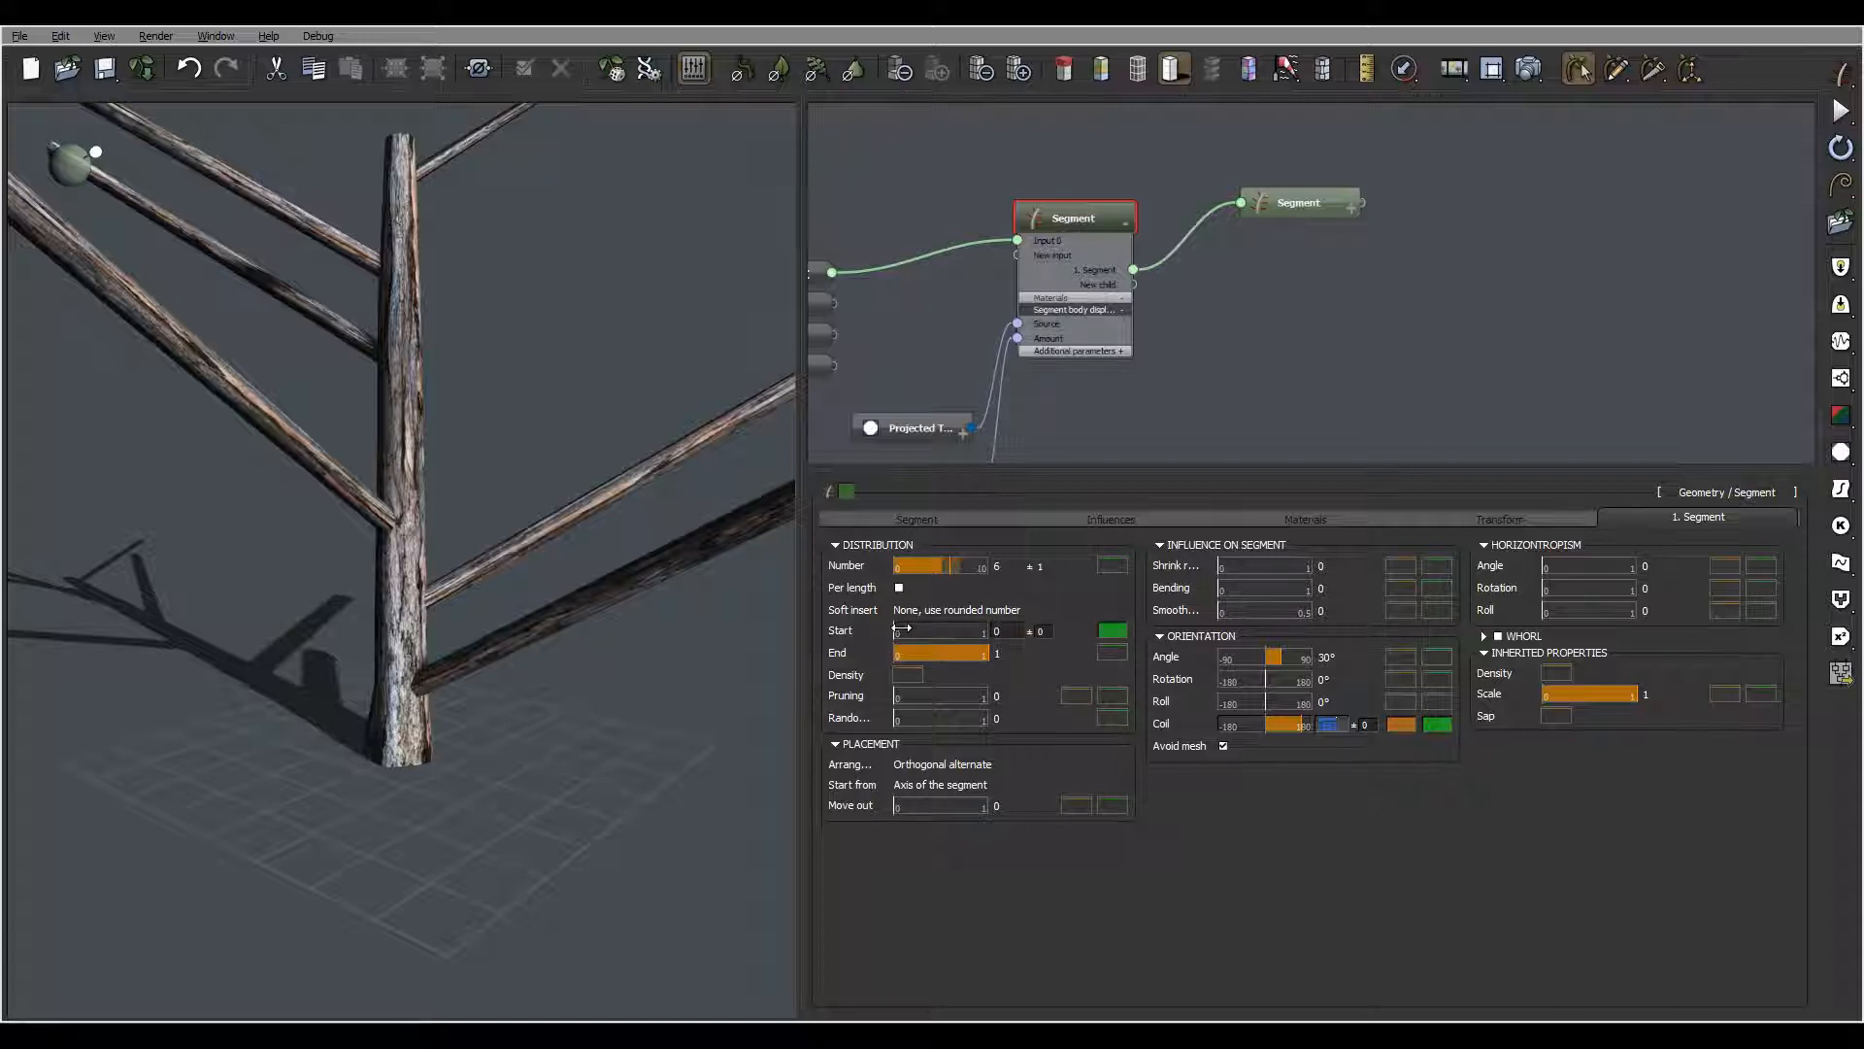
pyautogui.moveTo(901, 628); pyautogui.dragTo(937, 628)
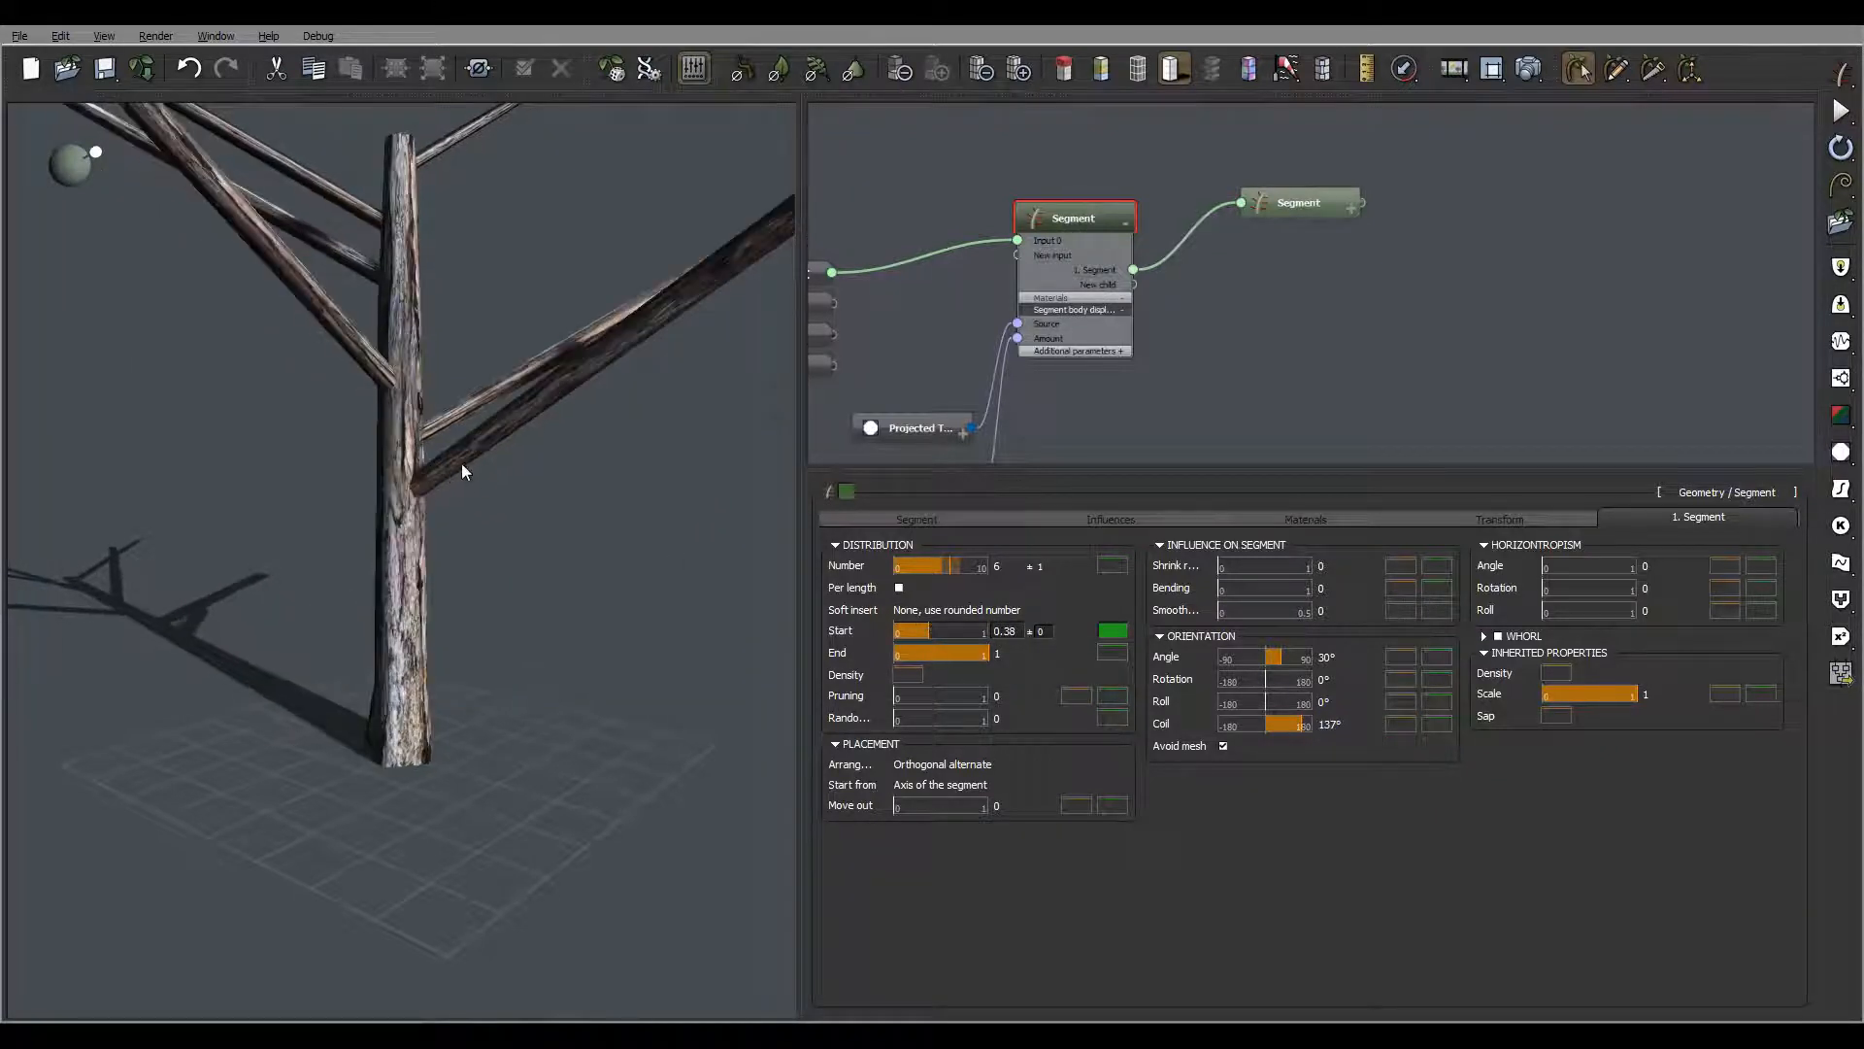
pyautogui.moveTo(499, 479); pyautogui.dragTo(582, 516)
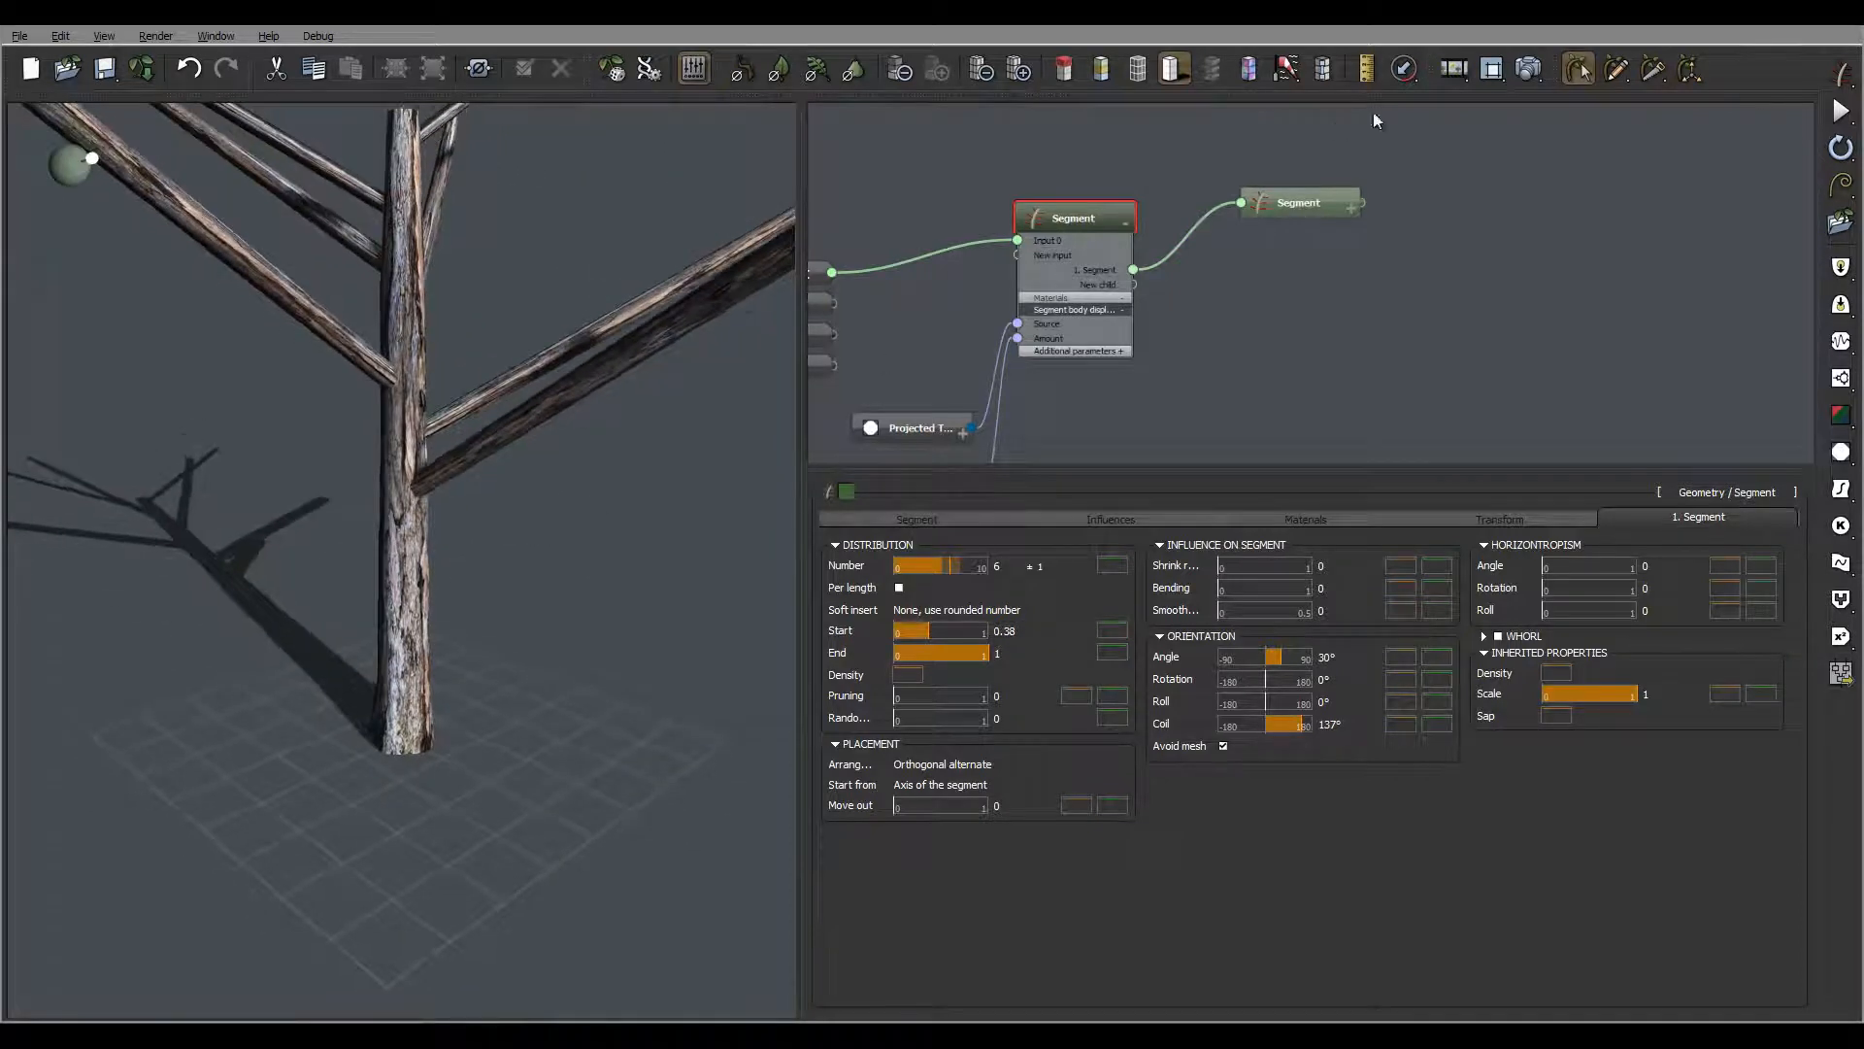
# Taper the child segment's inherited radius profile by lowering its end point to about 0.22, and accept the profile
pyautogui.click(1310, 206)
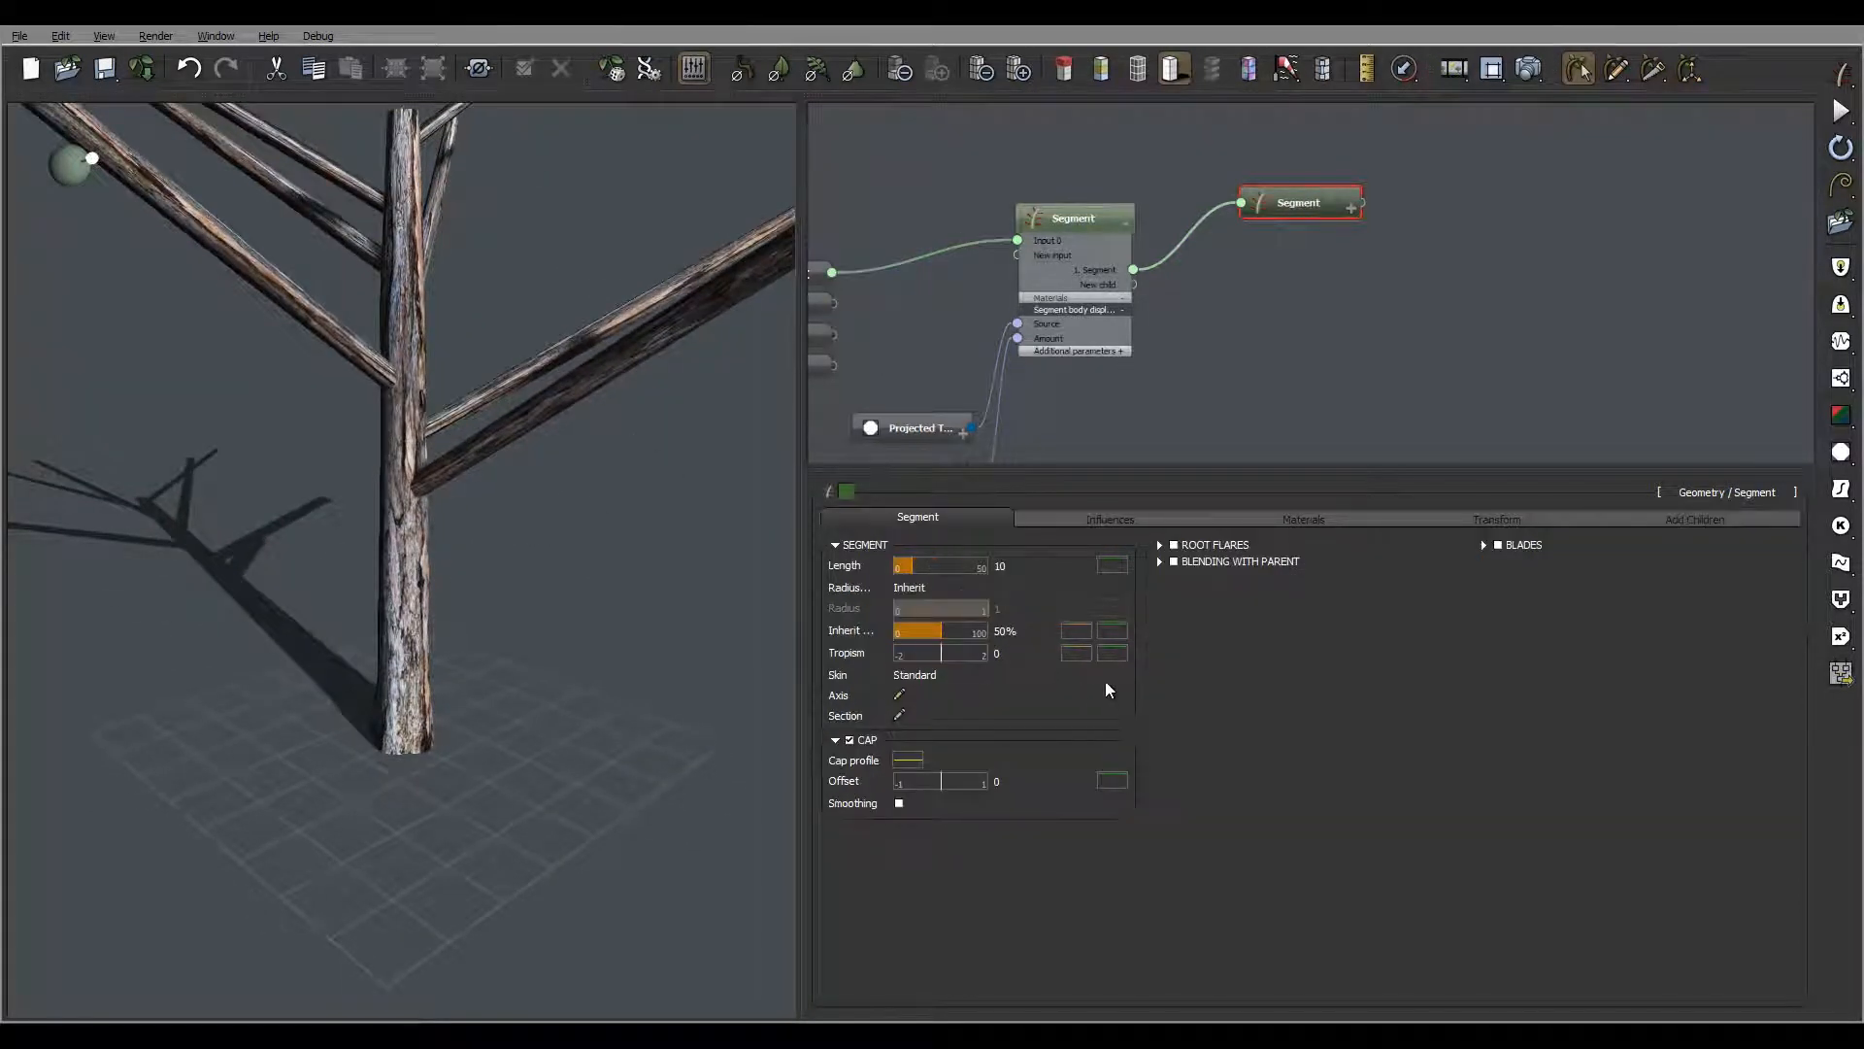
pyautogui.click(1113, 631)
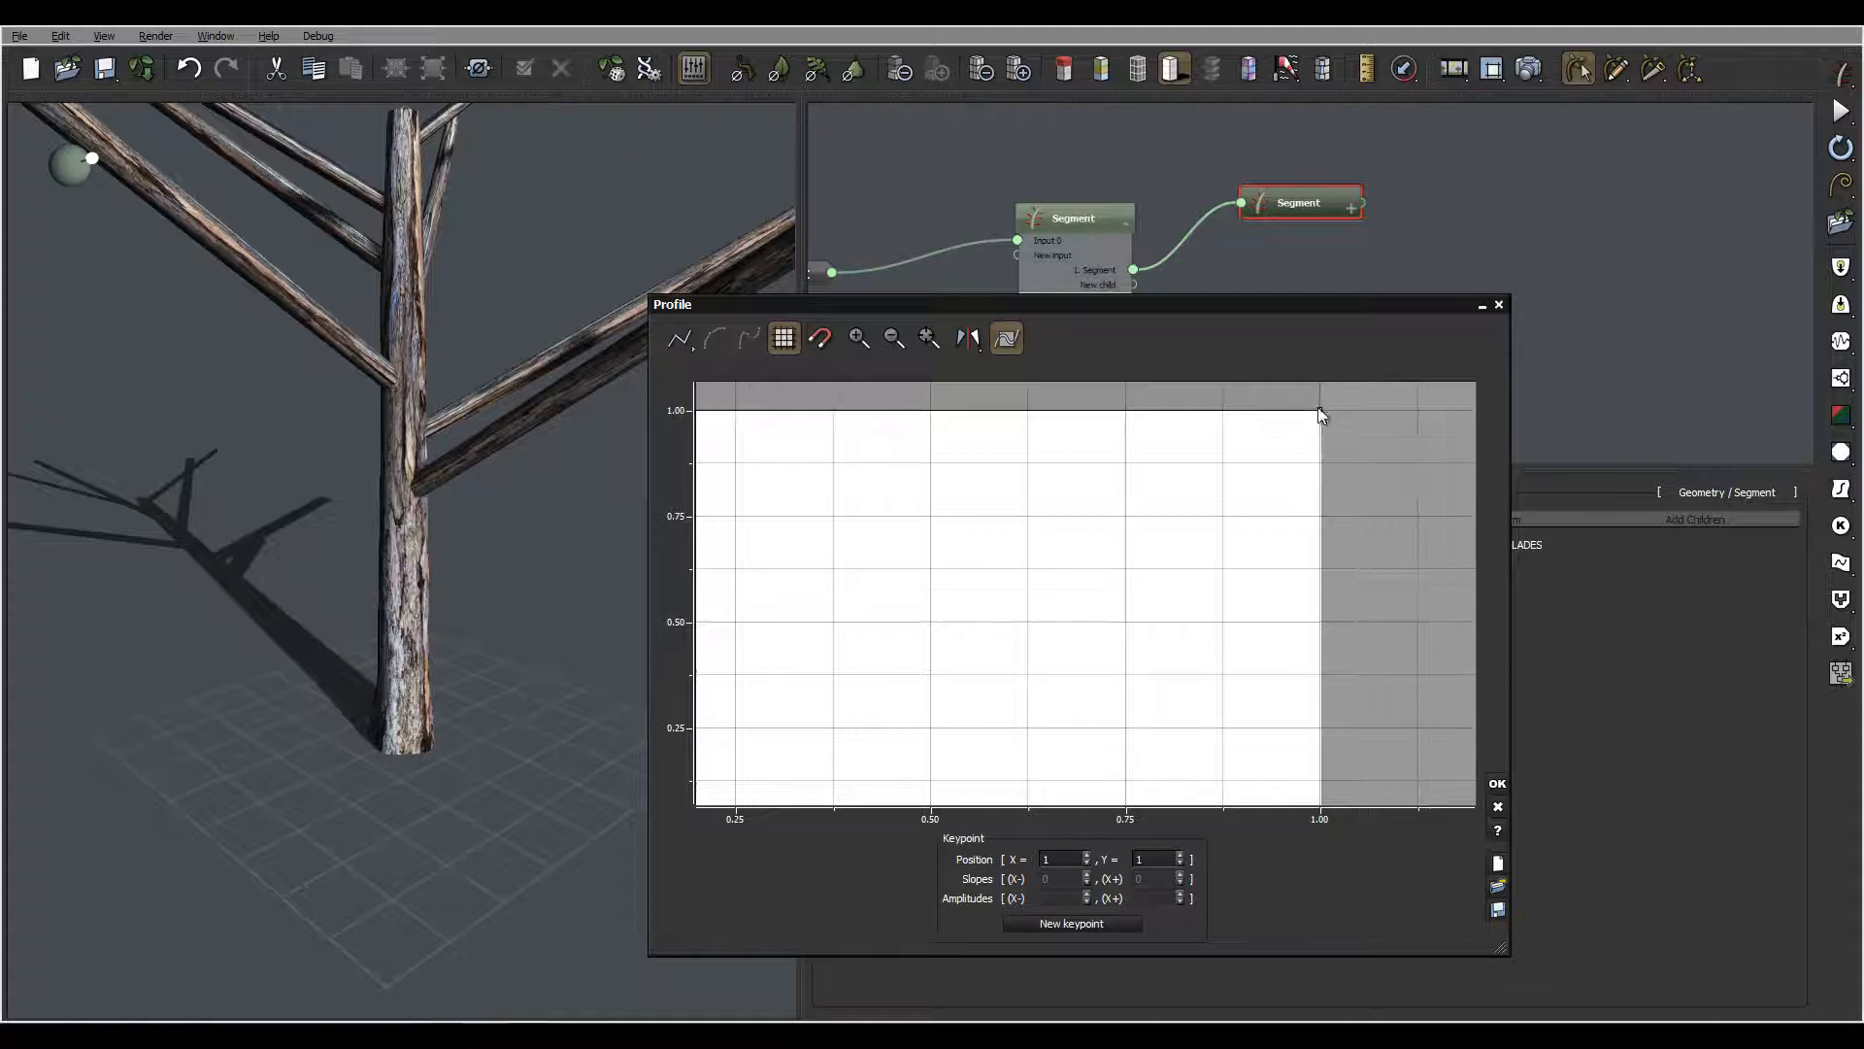
pyautogui.moveTo(1323, 438); pyautogui.dragTo(1327, 741)
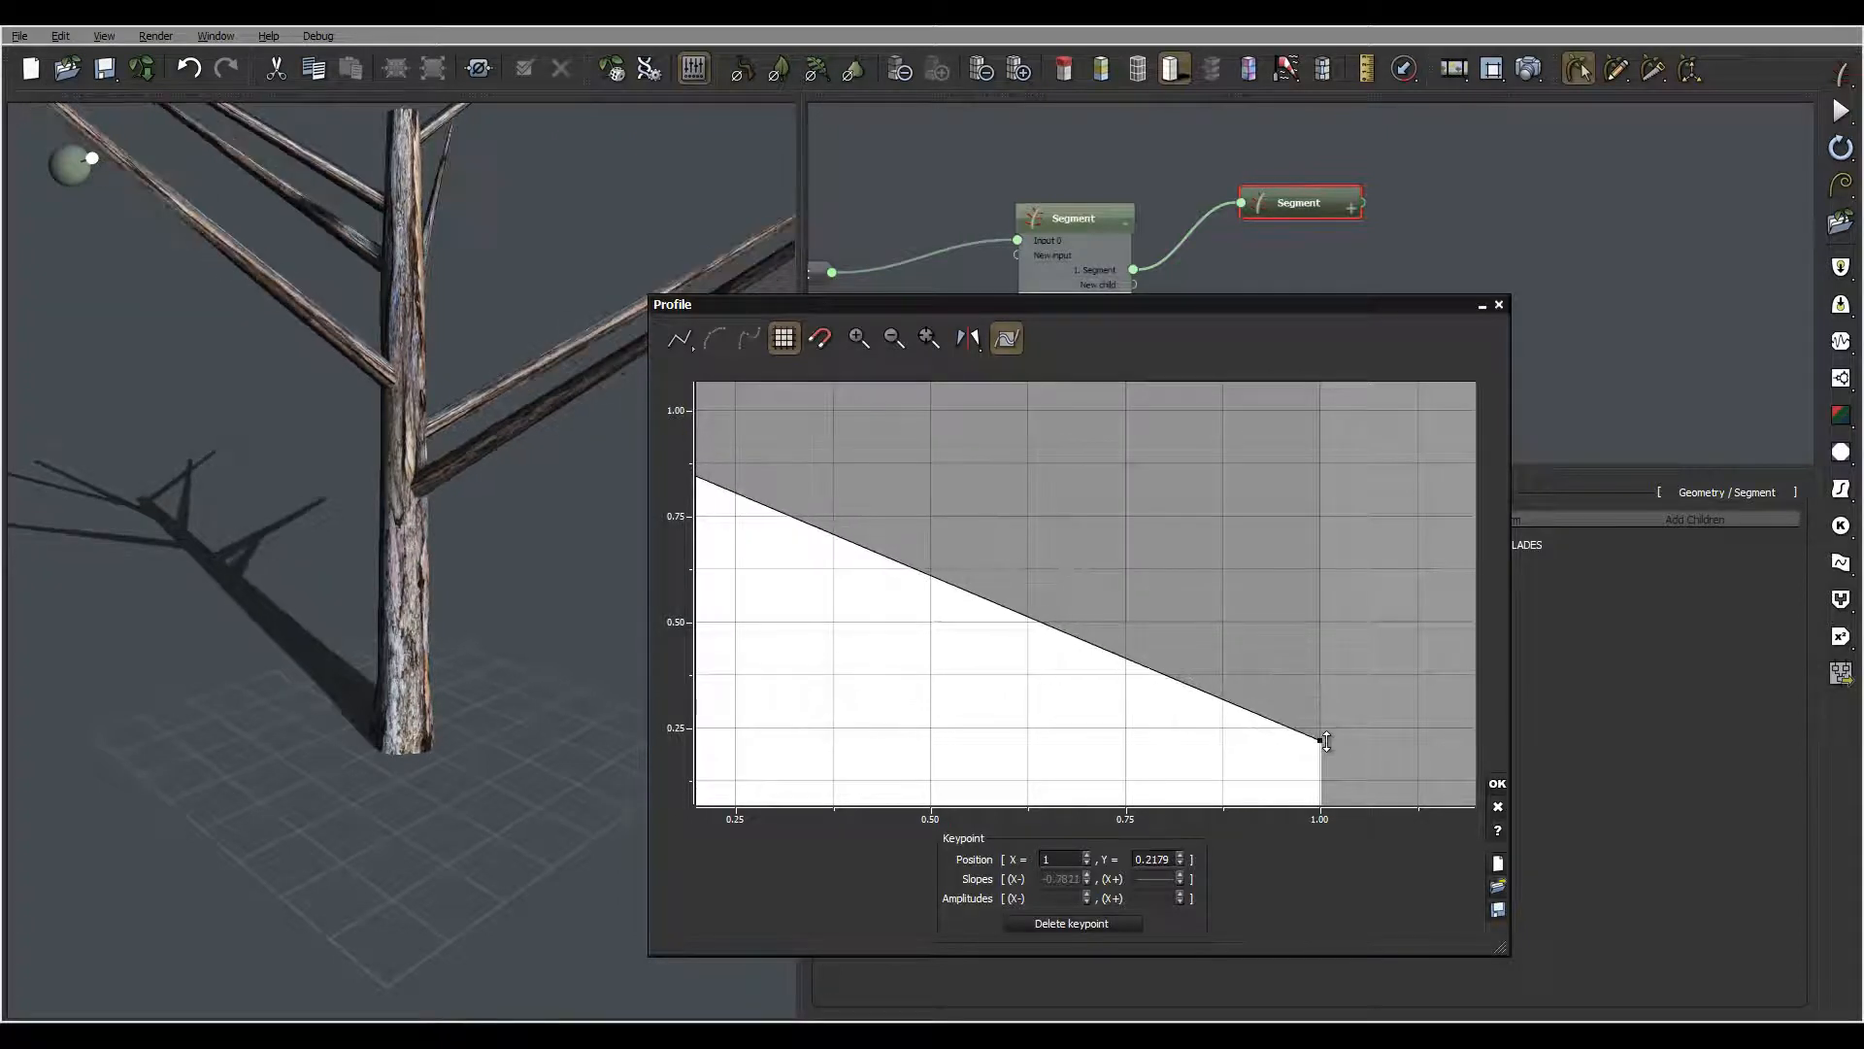
pyautogui.click(1497, 783)
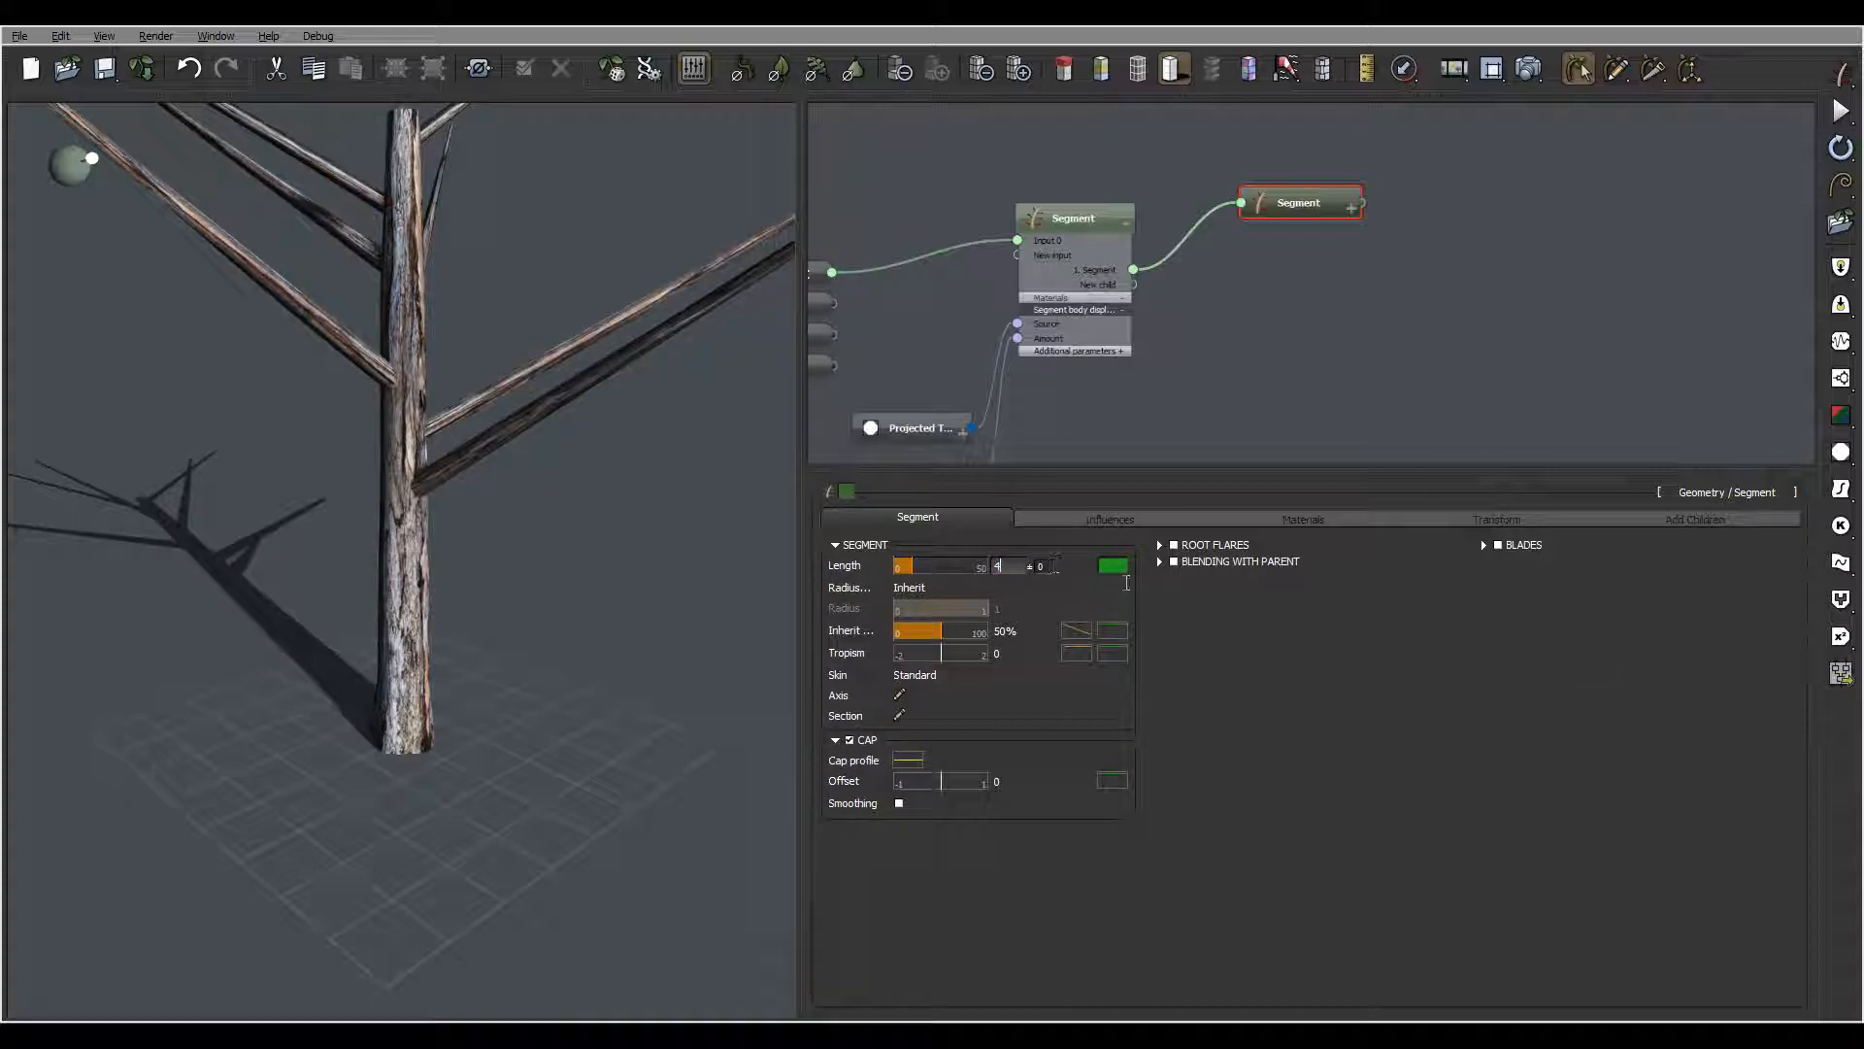
# Set the child segment's length to 4.9 with a variation of 0.5
pyautogui.press('Return')
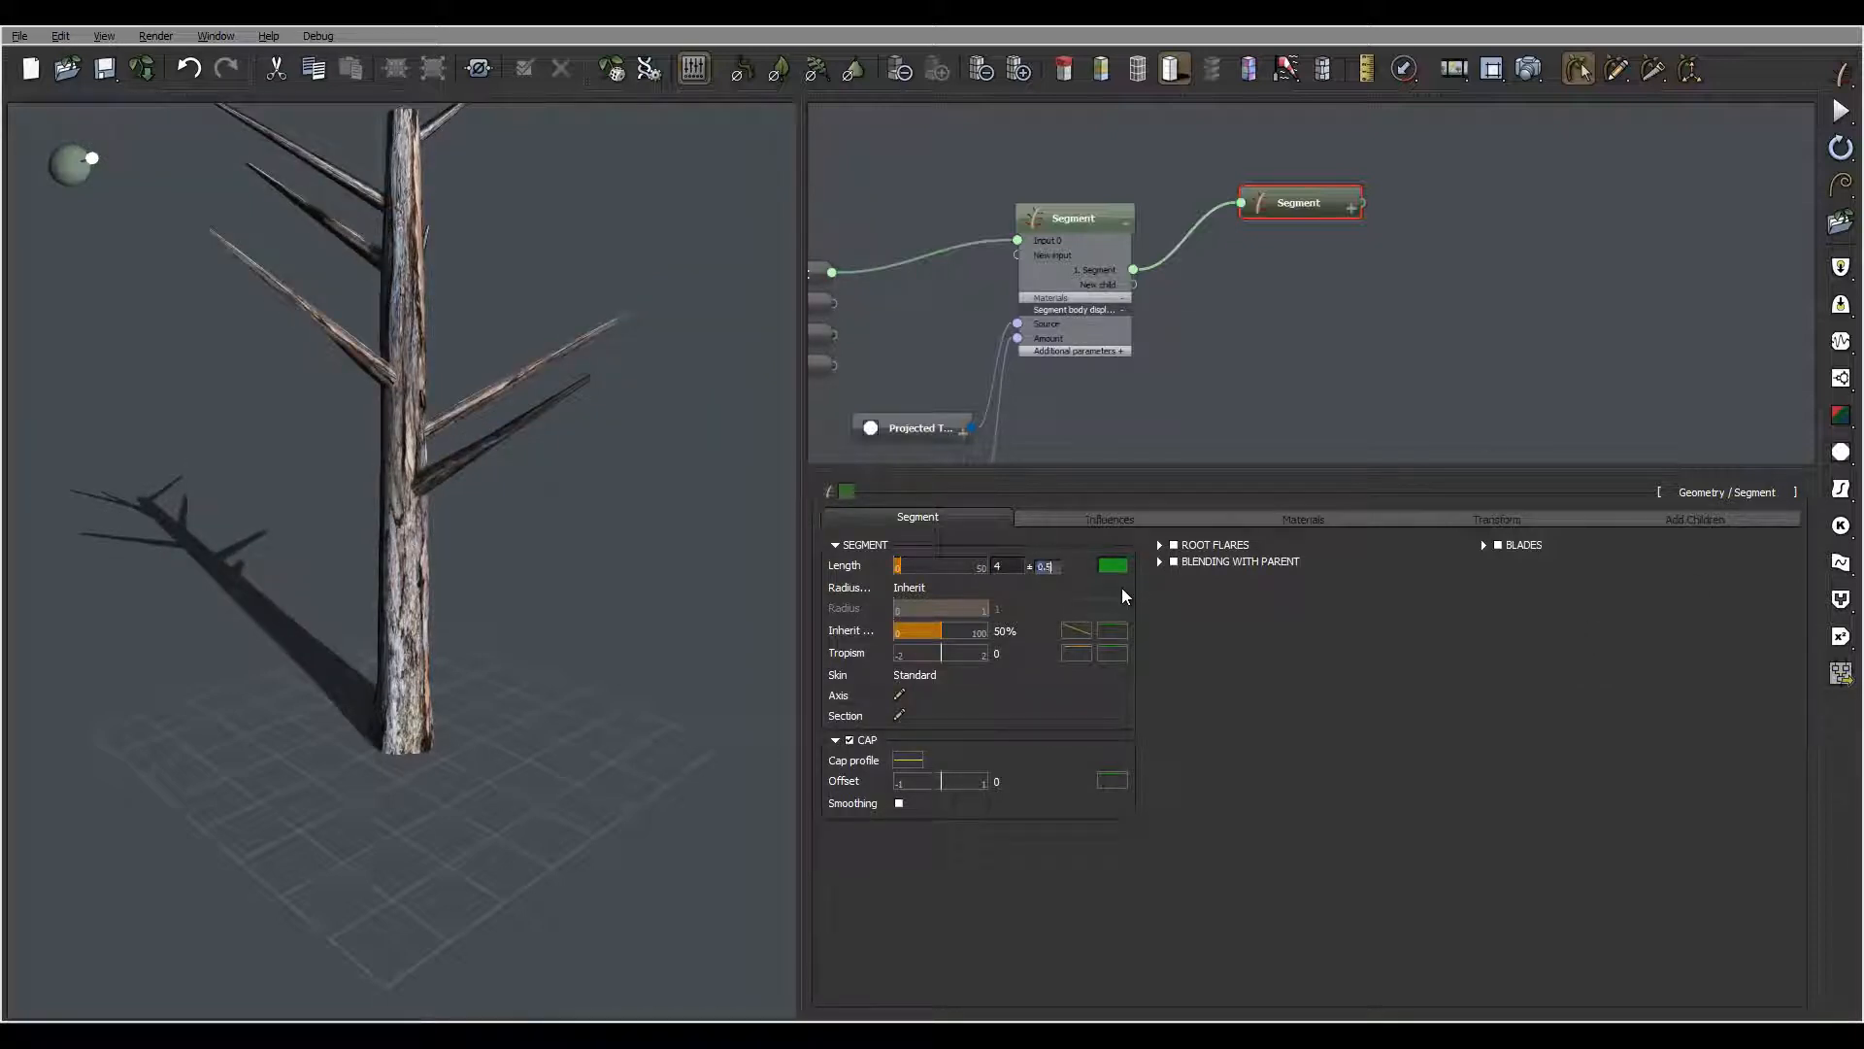
pyautogui.moveTo(621, 296); pyautogui.dragTo(560, 337)
pyautogui.click(1009, 568)
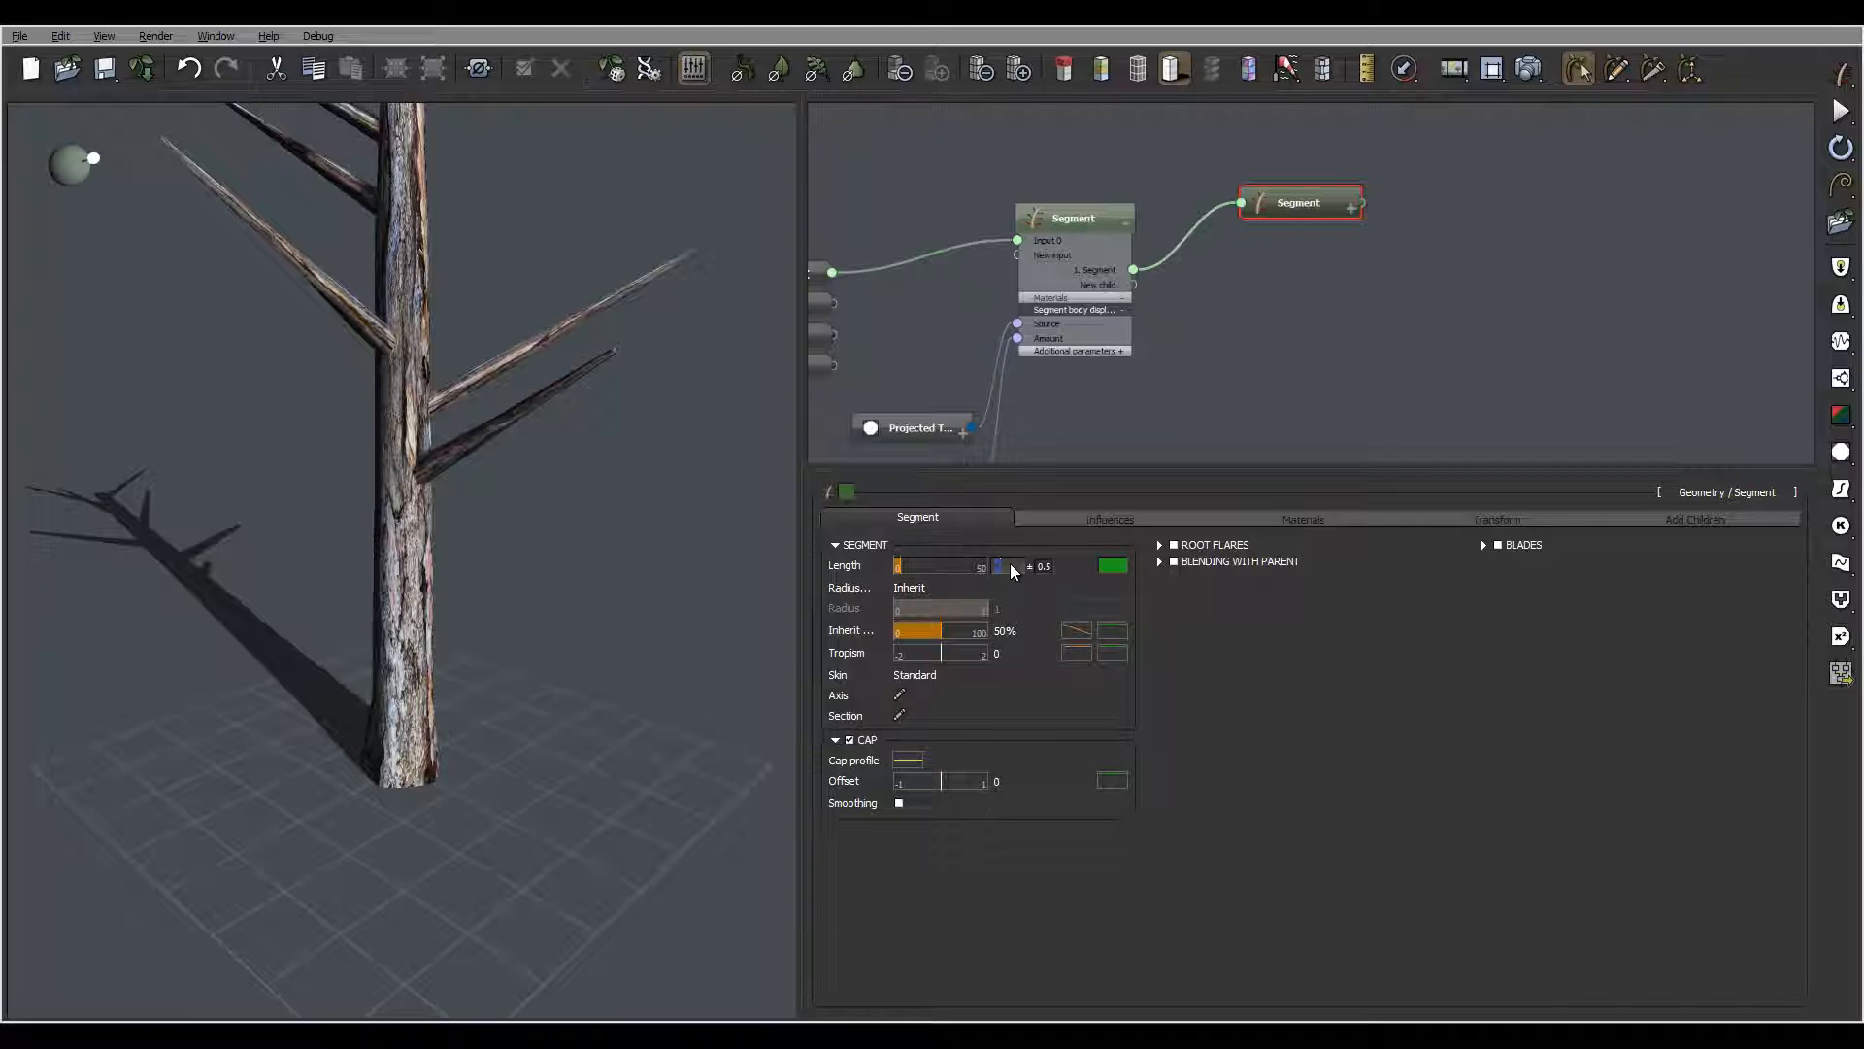
pyautogui.click(1320, 645)
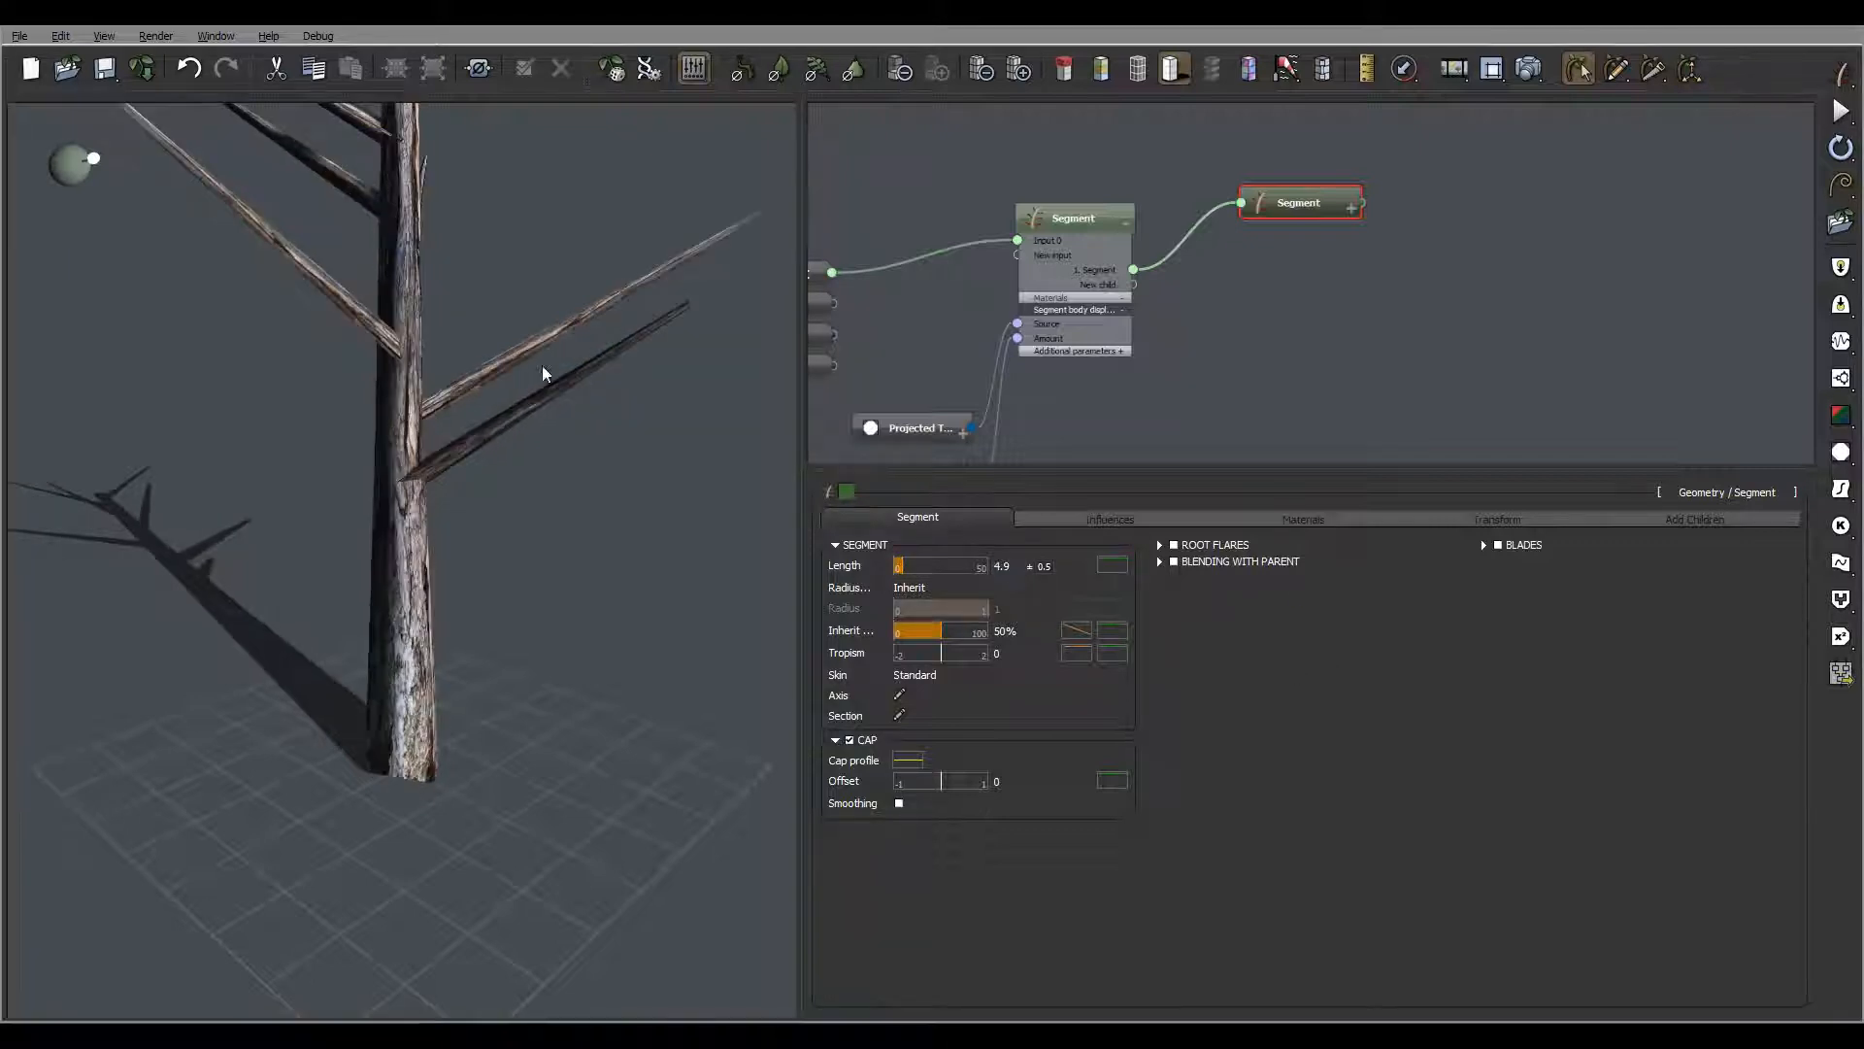
# Raise the child segment's tropism to about 1.06 so the branches bend upward, judging the shape on the whole tree
pyautogui.moveTo(567, 358); pyautogui.dragTo(658, 404, button='right')
pyautogui.moveTo(658, 404); pyautogui.dragTo(570, 388)
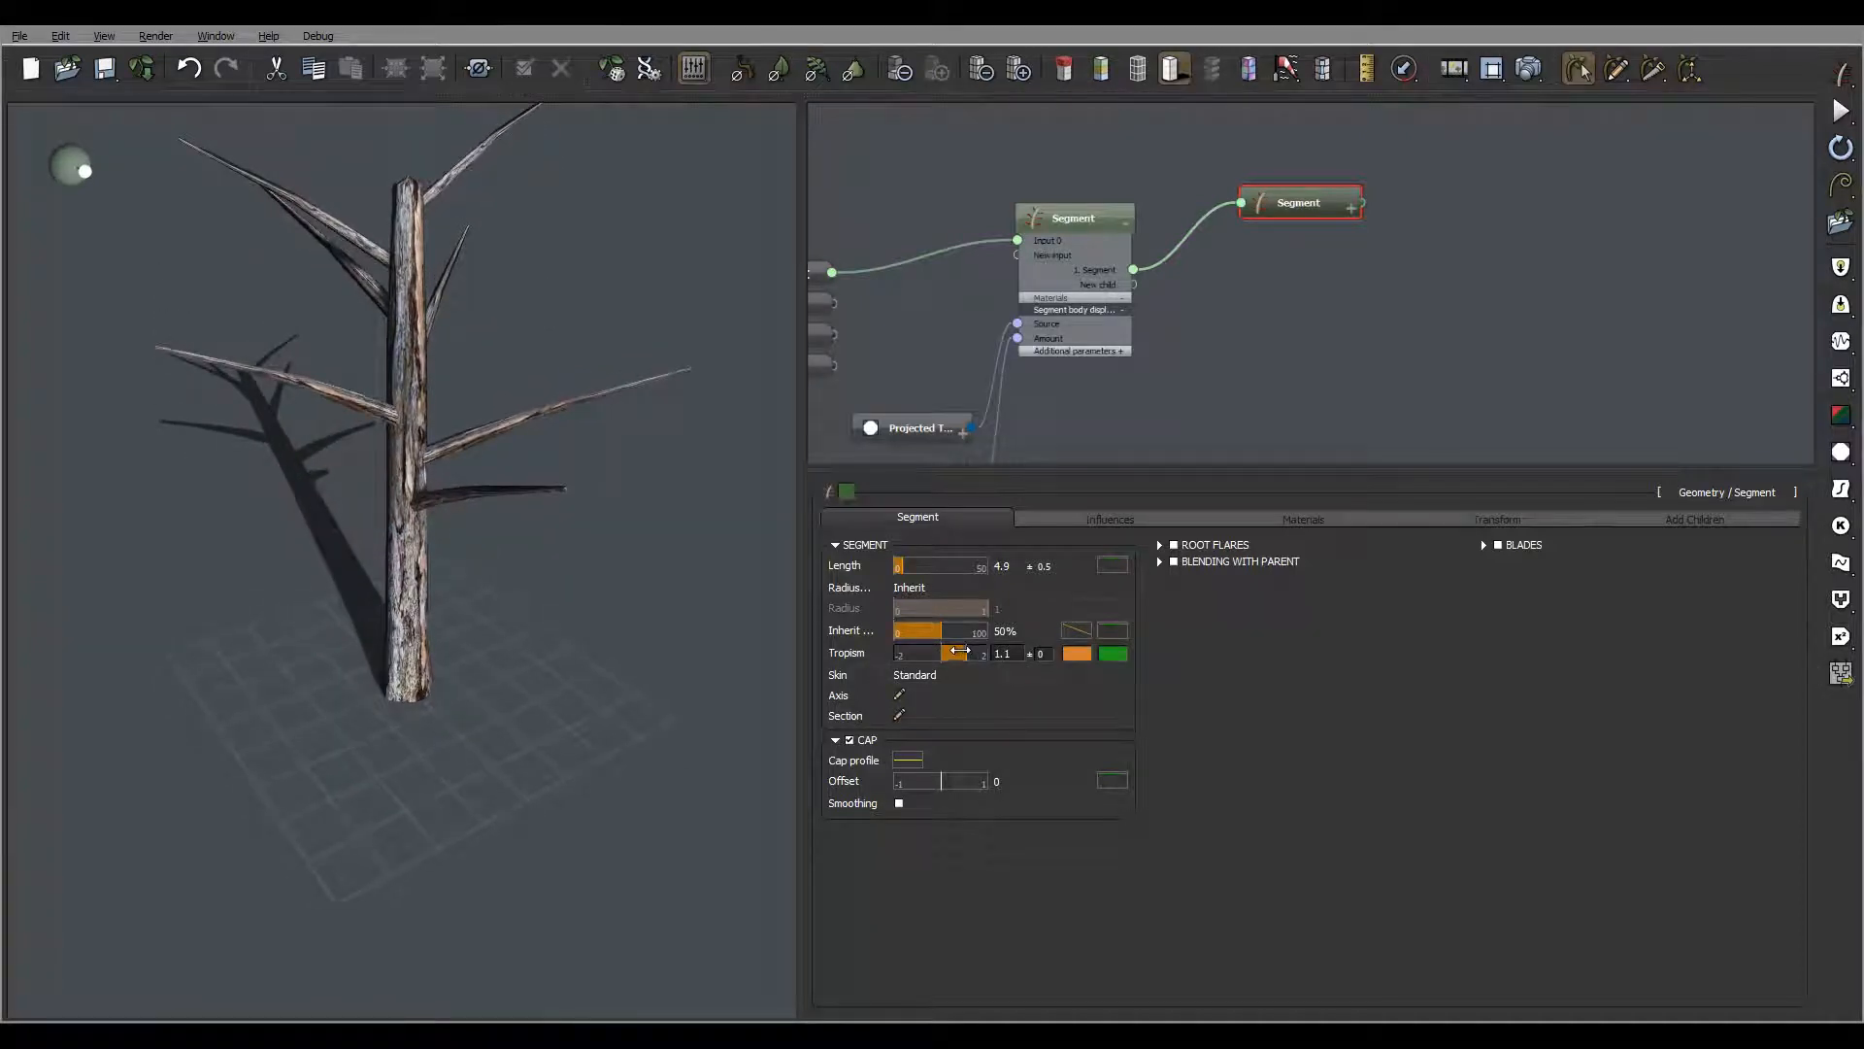
pyautogui.moveTo(957, 650); pyautogui.dragTo(964, 652)
pyautogui.moveTo(497, 335); pyautogui.dragTo(404, 154)
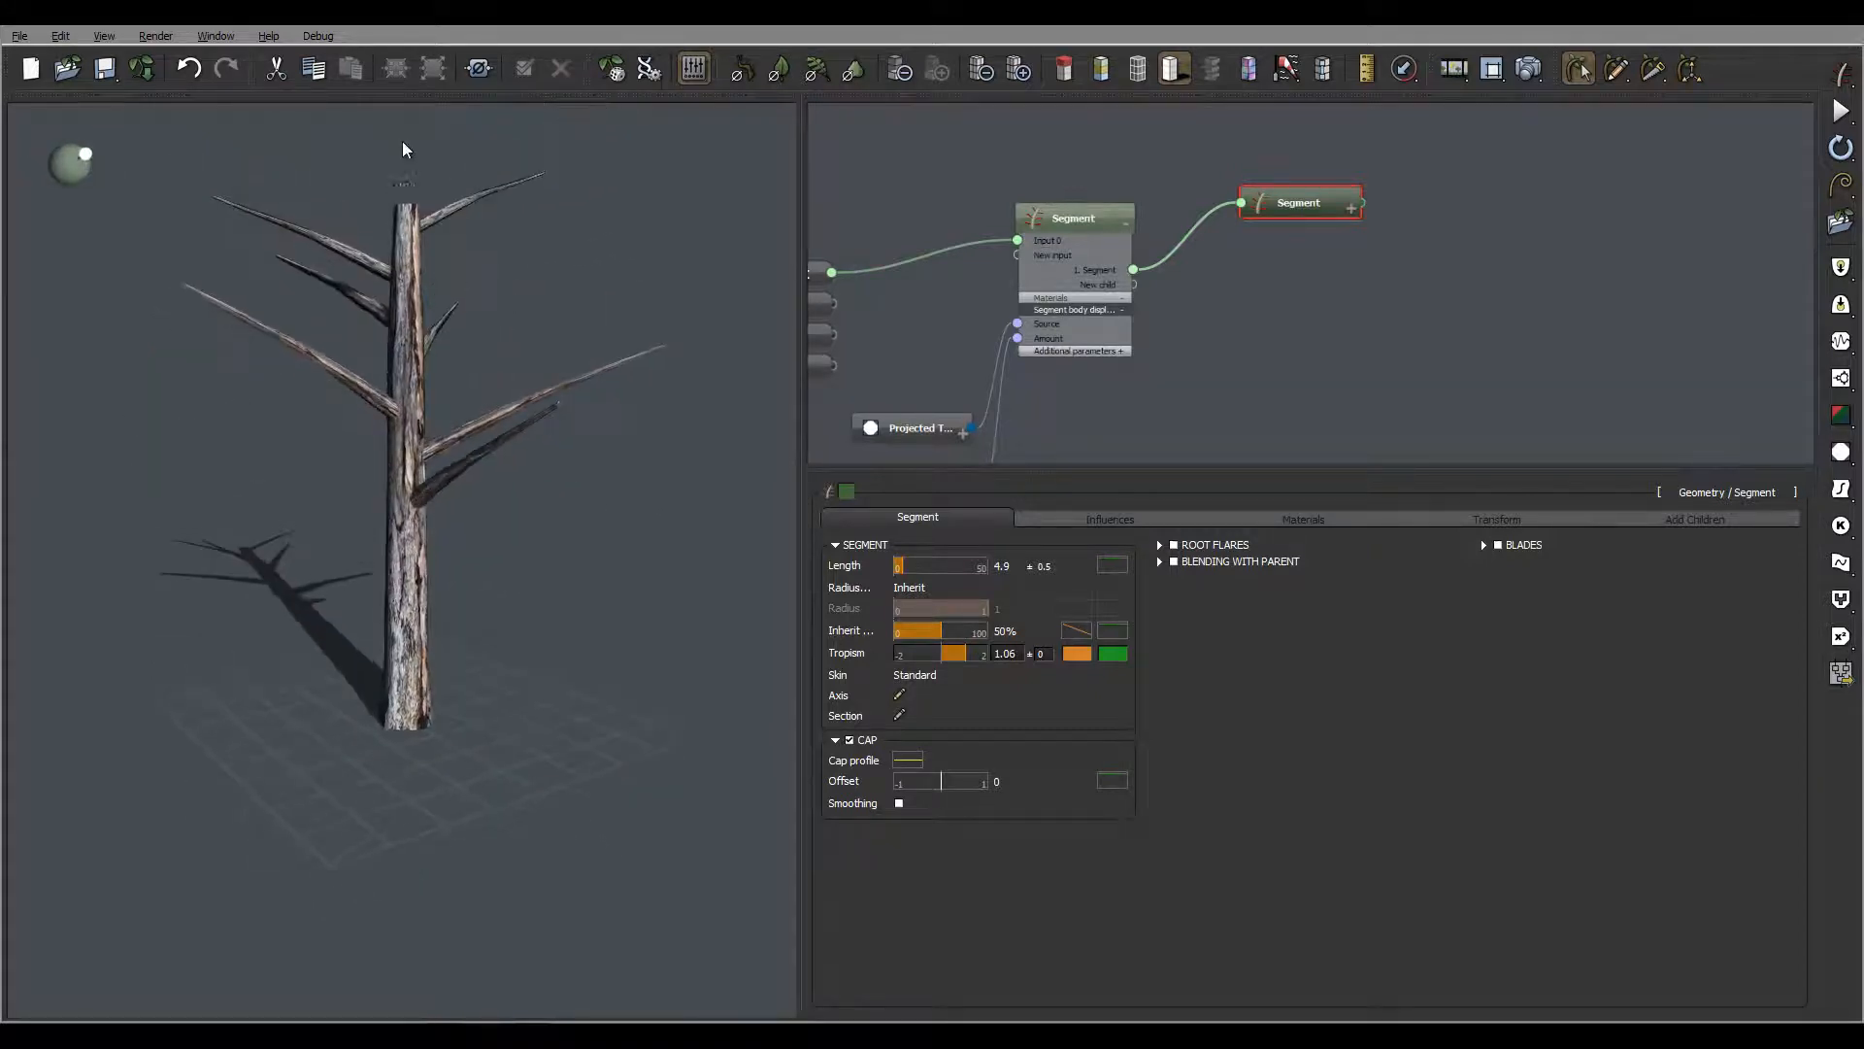
# Set the orientation angle of the trunk's child branches to 55°
pyautogui.click(1074, 216)
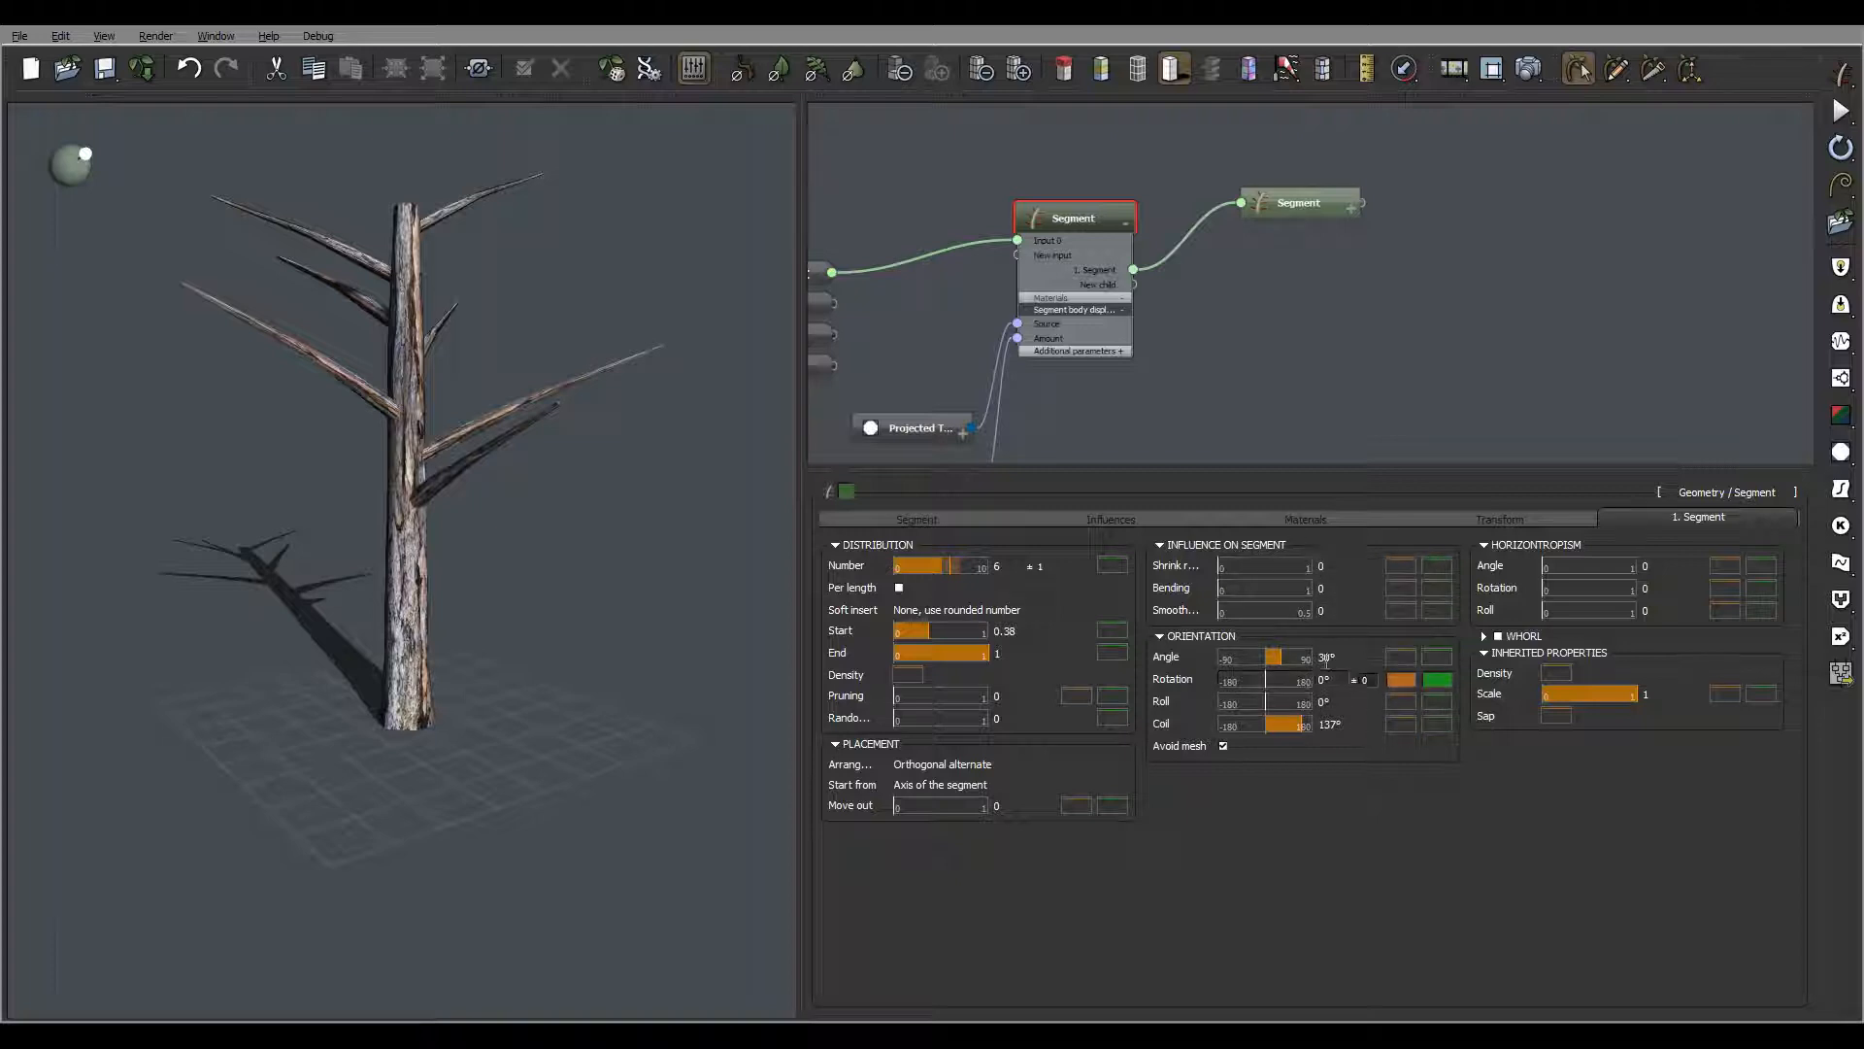
pyautogui.doubleClick(1326, 658)
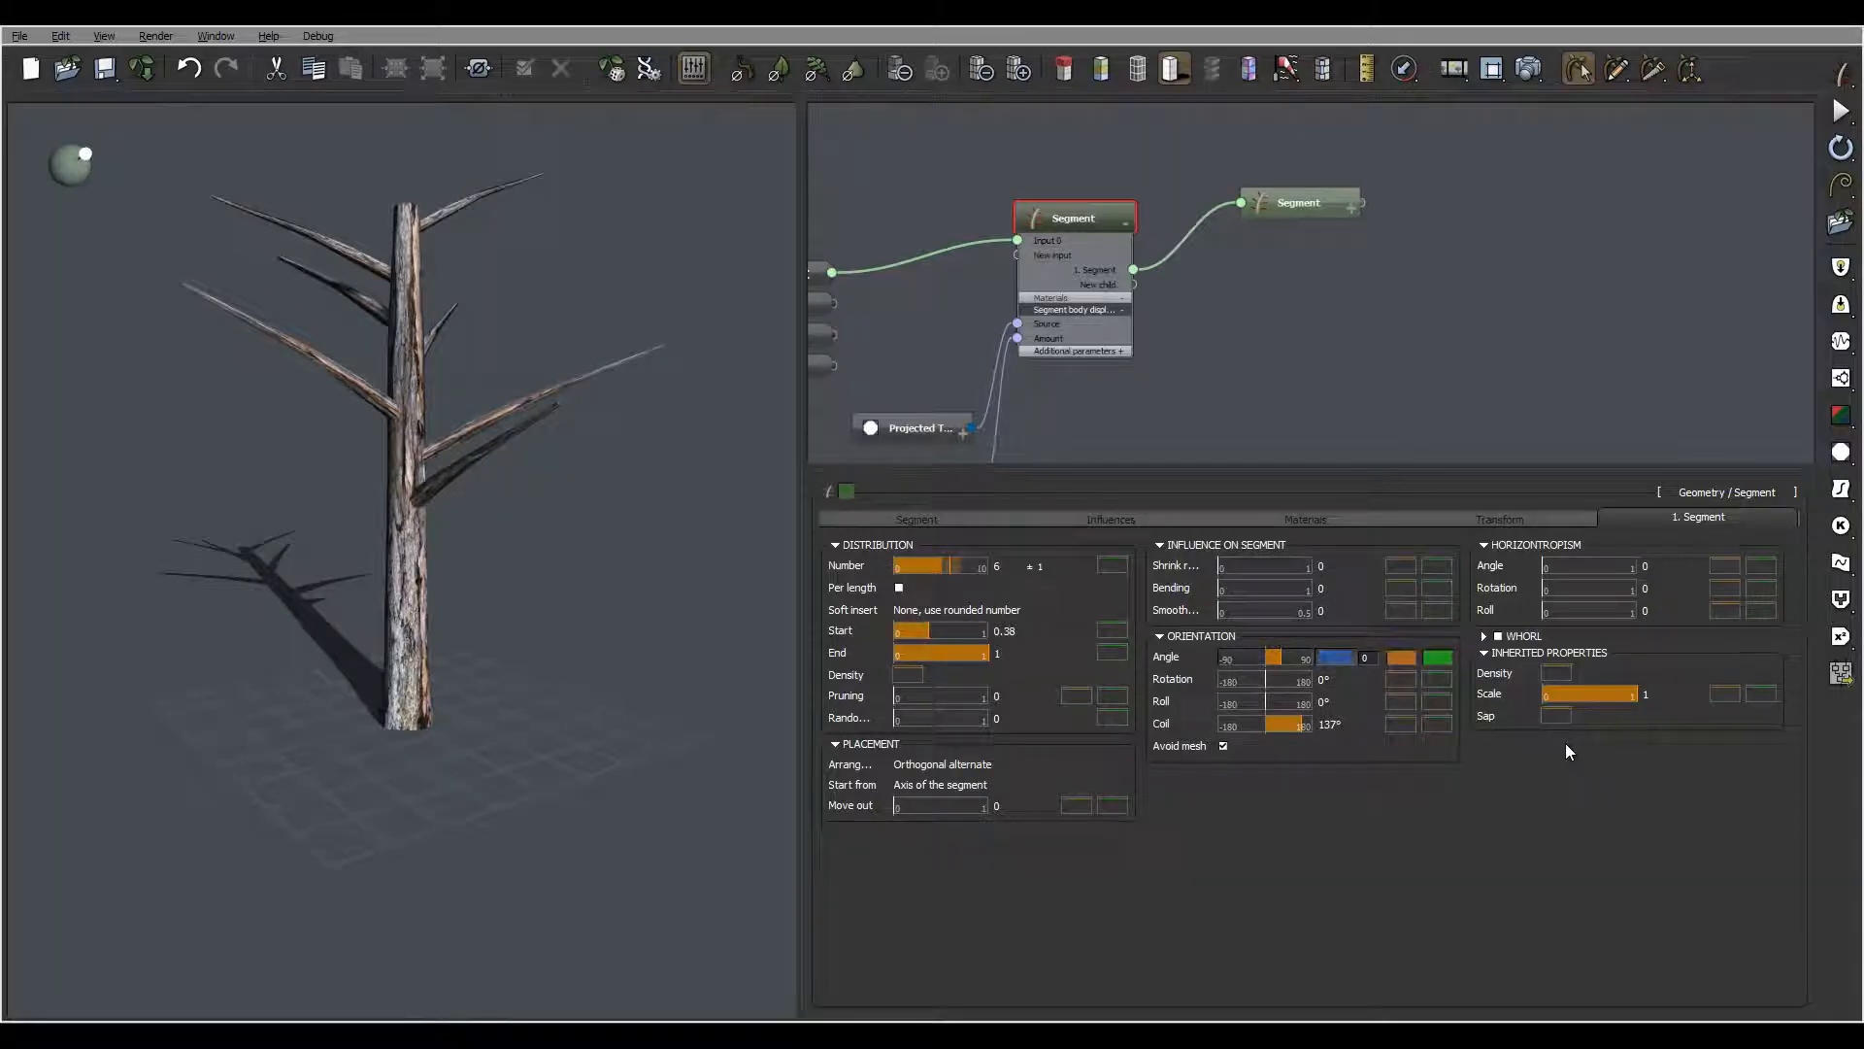
pyautogui.write('55')
pyautogui.press('Return')
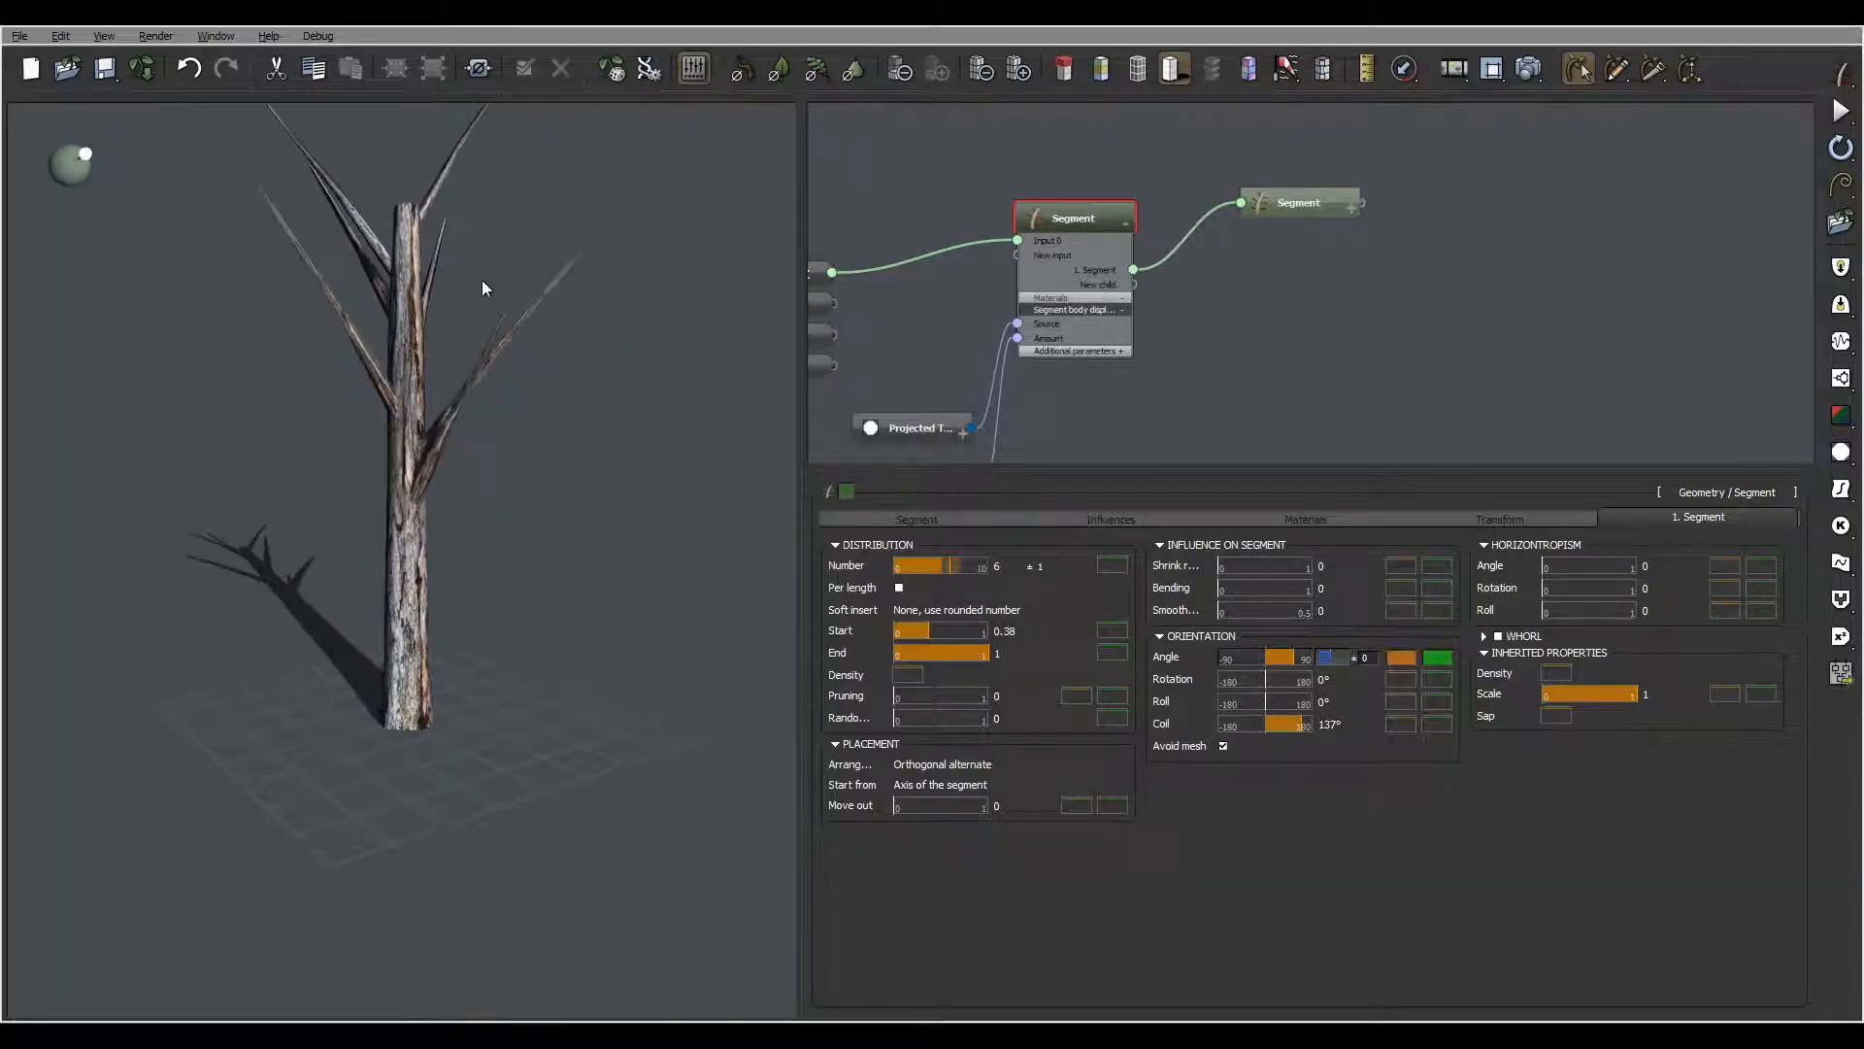
# Try to vary the branch angle by lowering the start point of its function-of-parent curve
pyautogui.click(1439, 659)
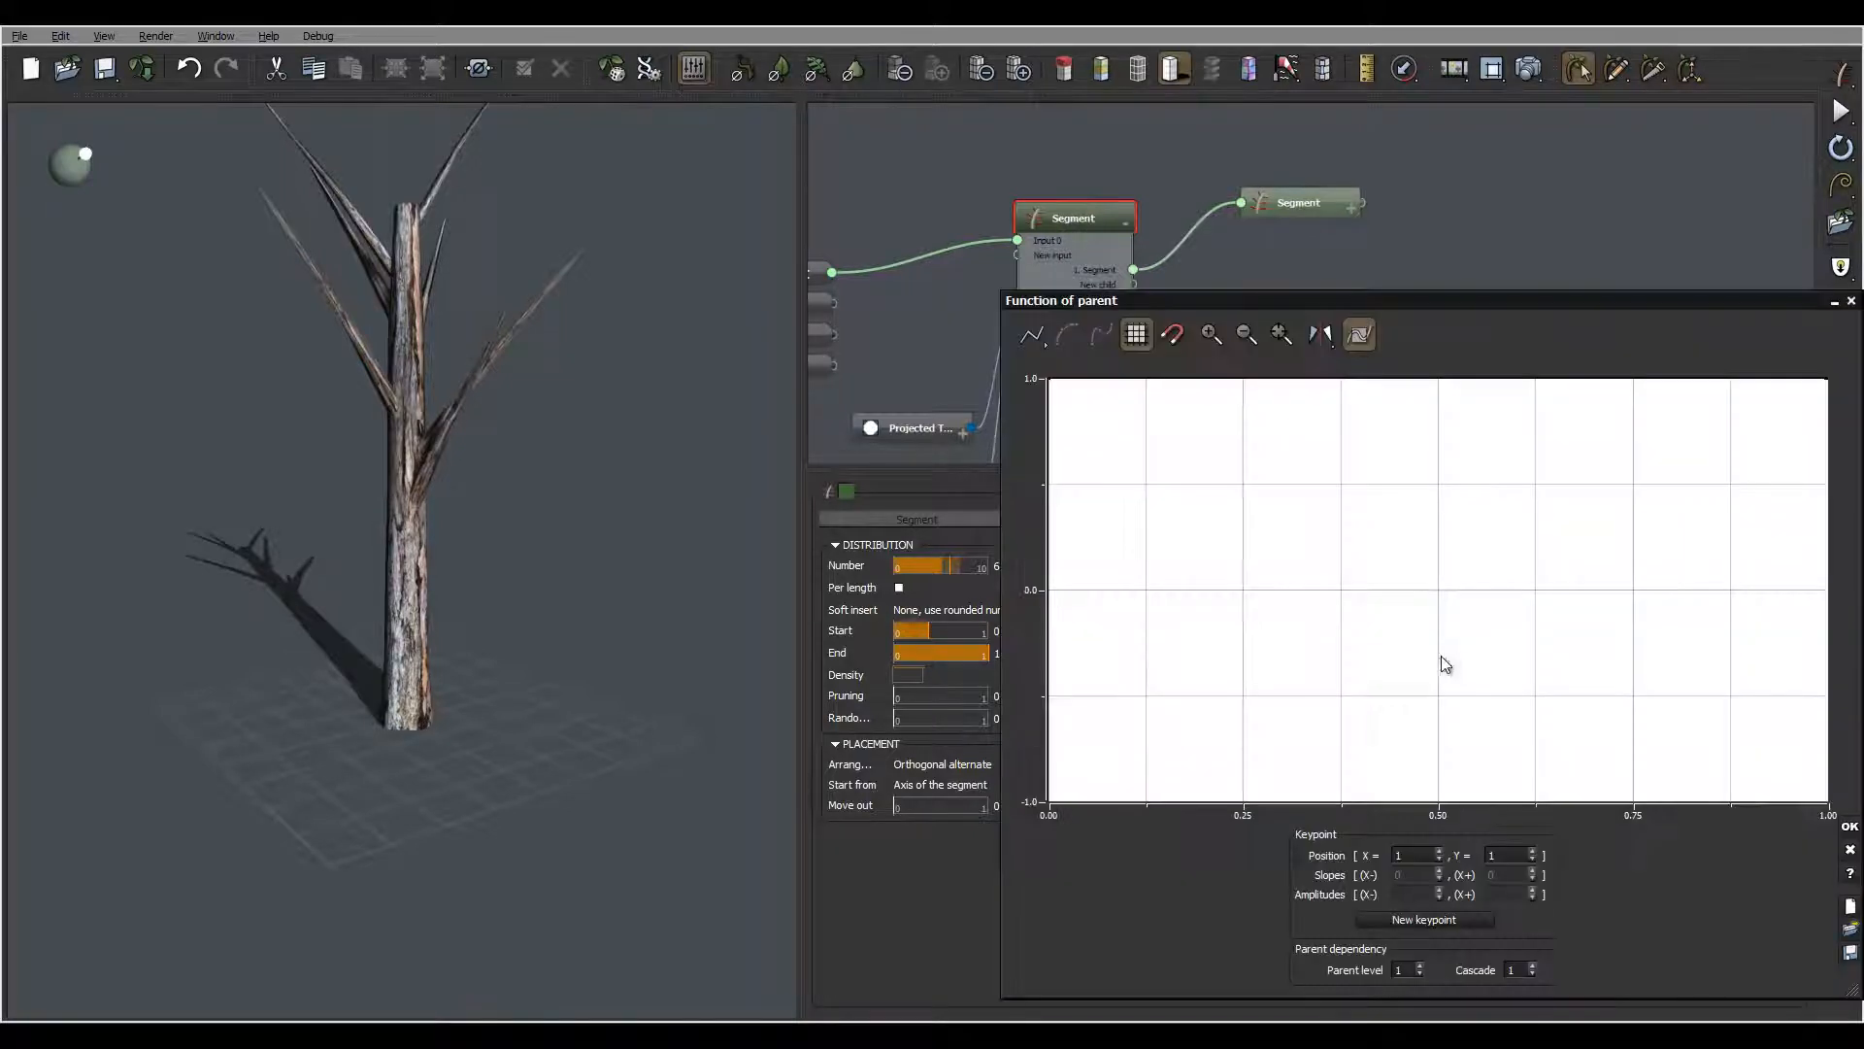
pyautogui.moveTo(1183, 447); pyautogui.dragTo(1255, 502, button='middle')
pyautogui.click(1851, 850)
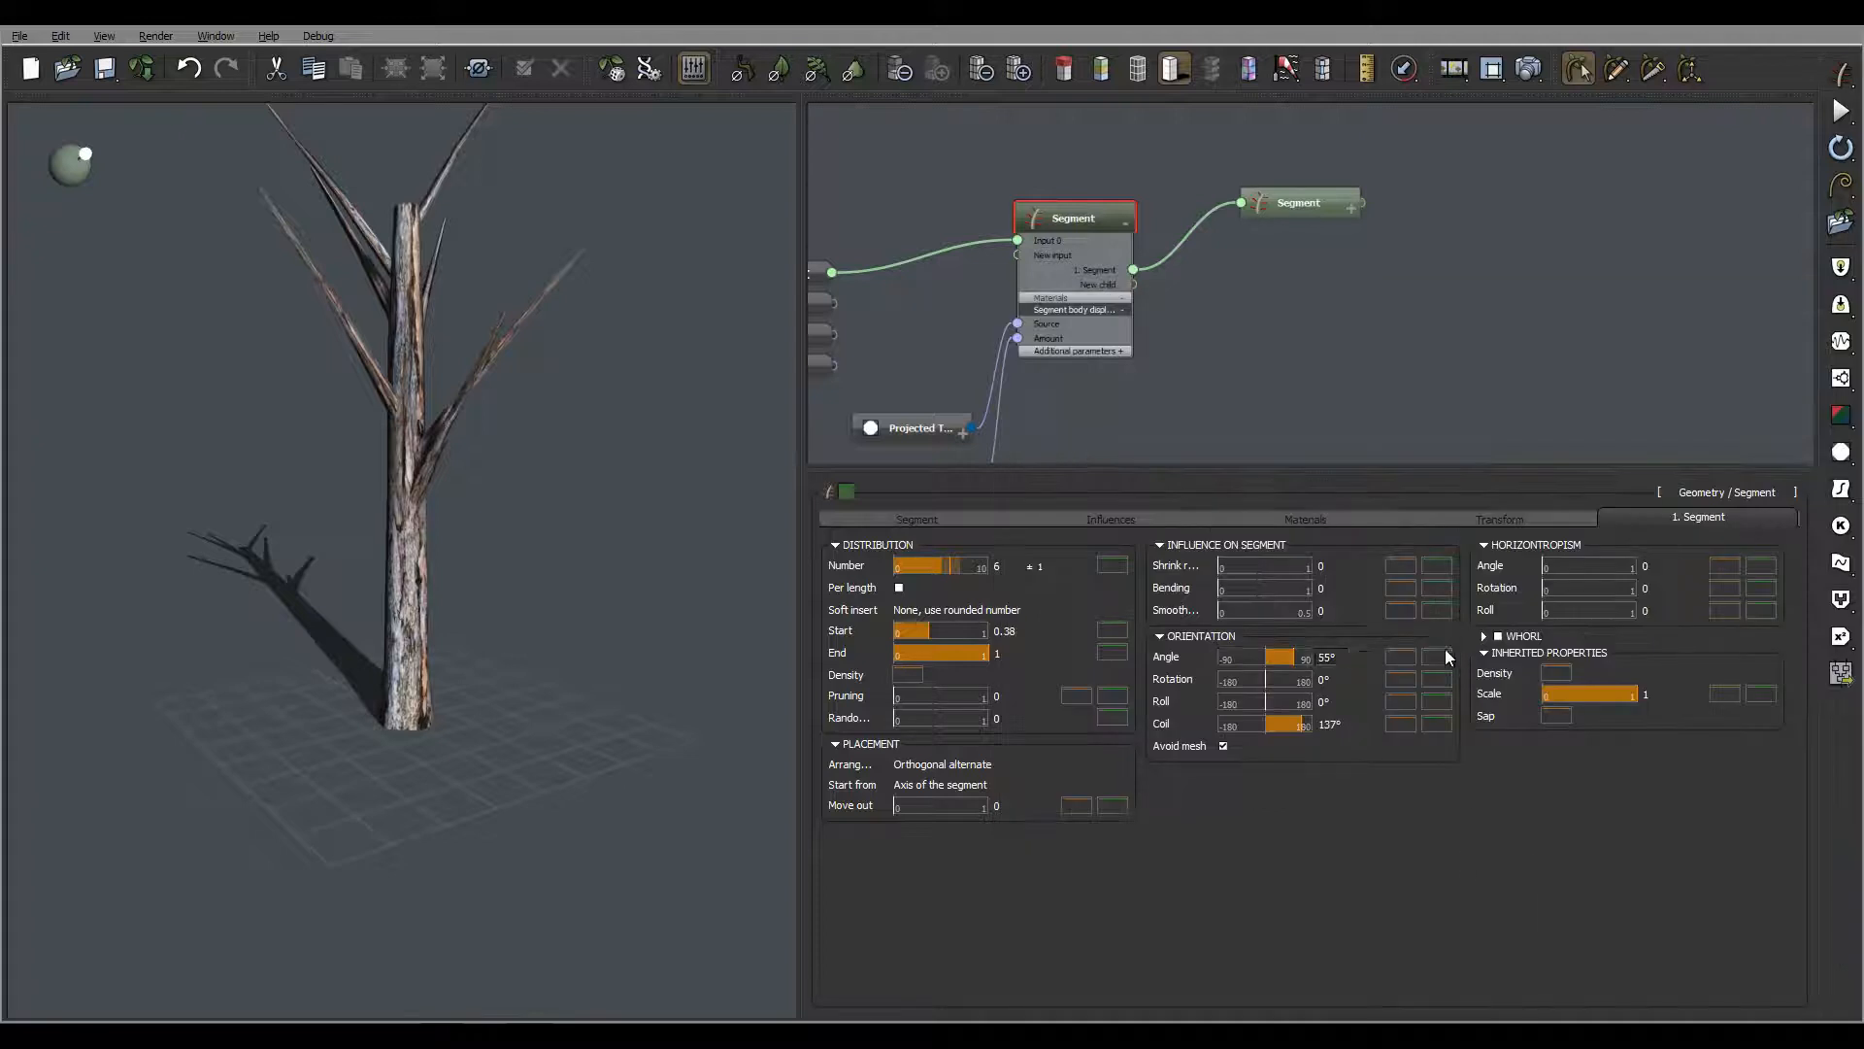
pyautogui.click(1437, 658)
pyautogui.moveTo(1213, 514); pyautogui.dragTo(1289, 562, button='middle')
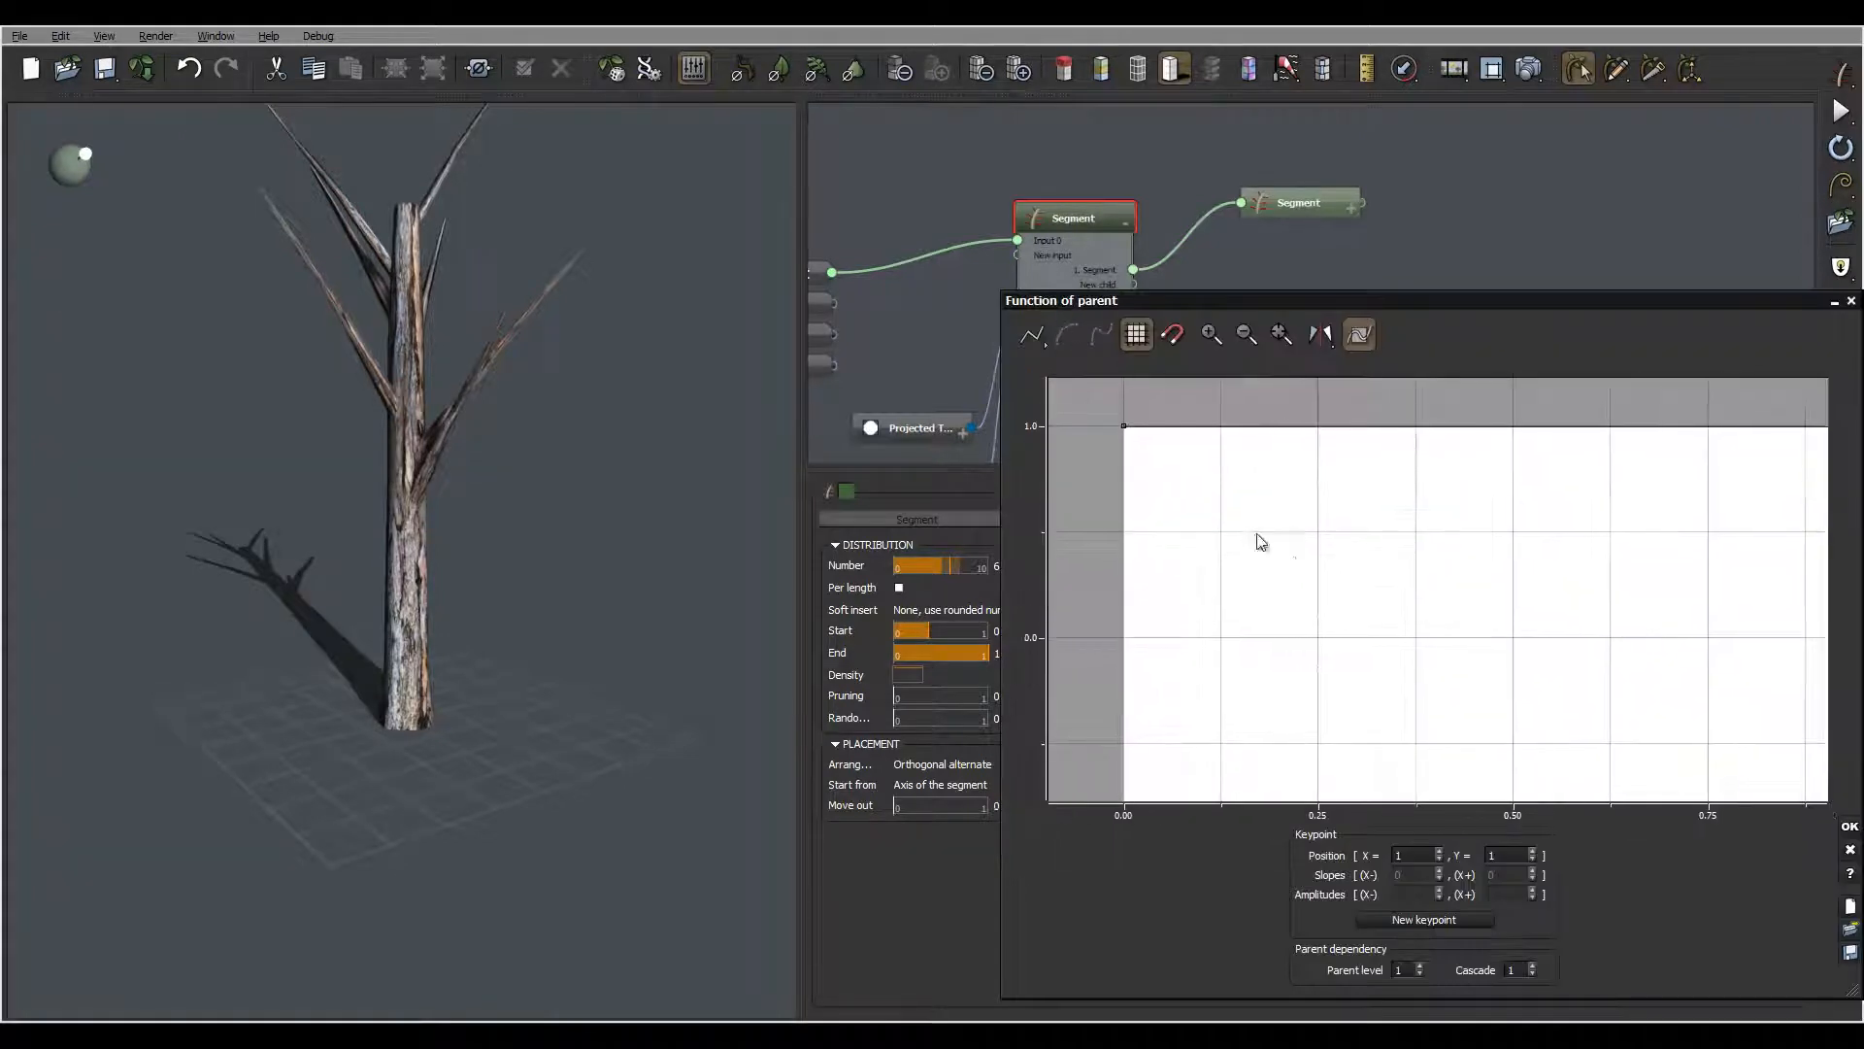
pyautogui.moveTo(1124, 425); pyautogui.dragTo(1095, 481)
pyautogui.click(1124, 618)
pyautogui.click(1848, 827)
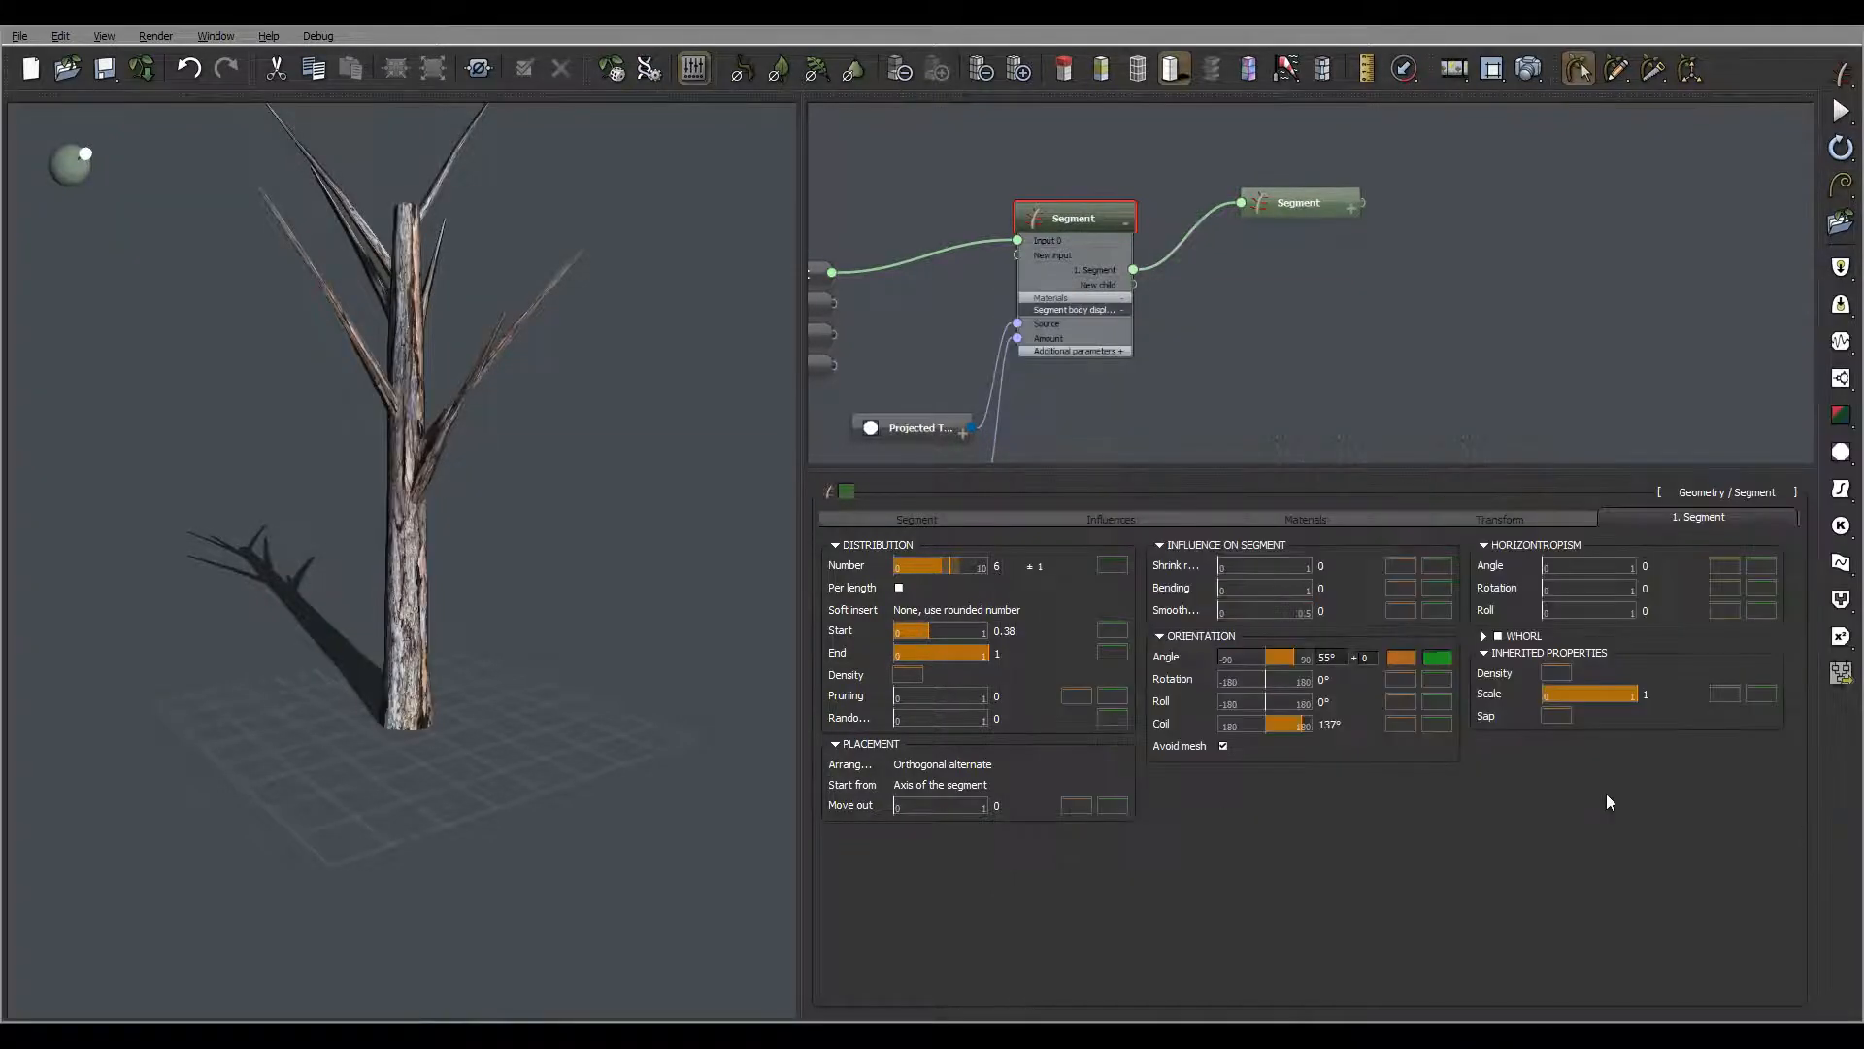
# Lower the start point of the branch angle's profile to about 0.17, checking the branches from several sides
pyautogui.click(1405, 657)
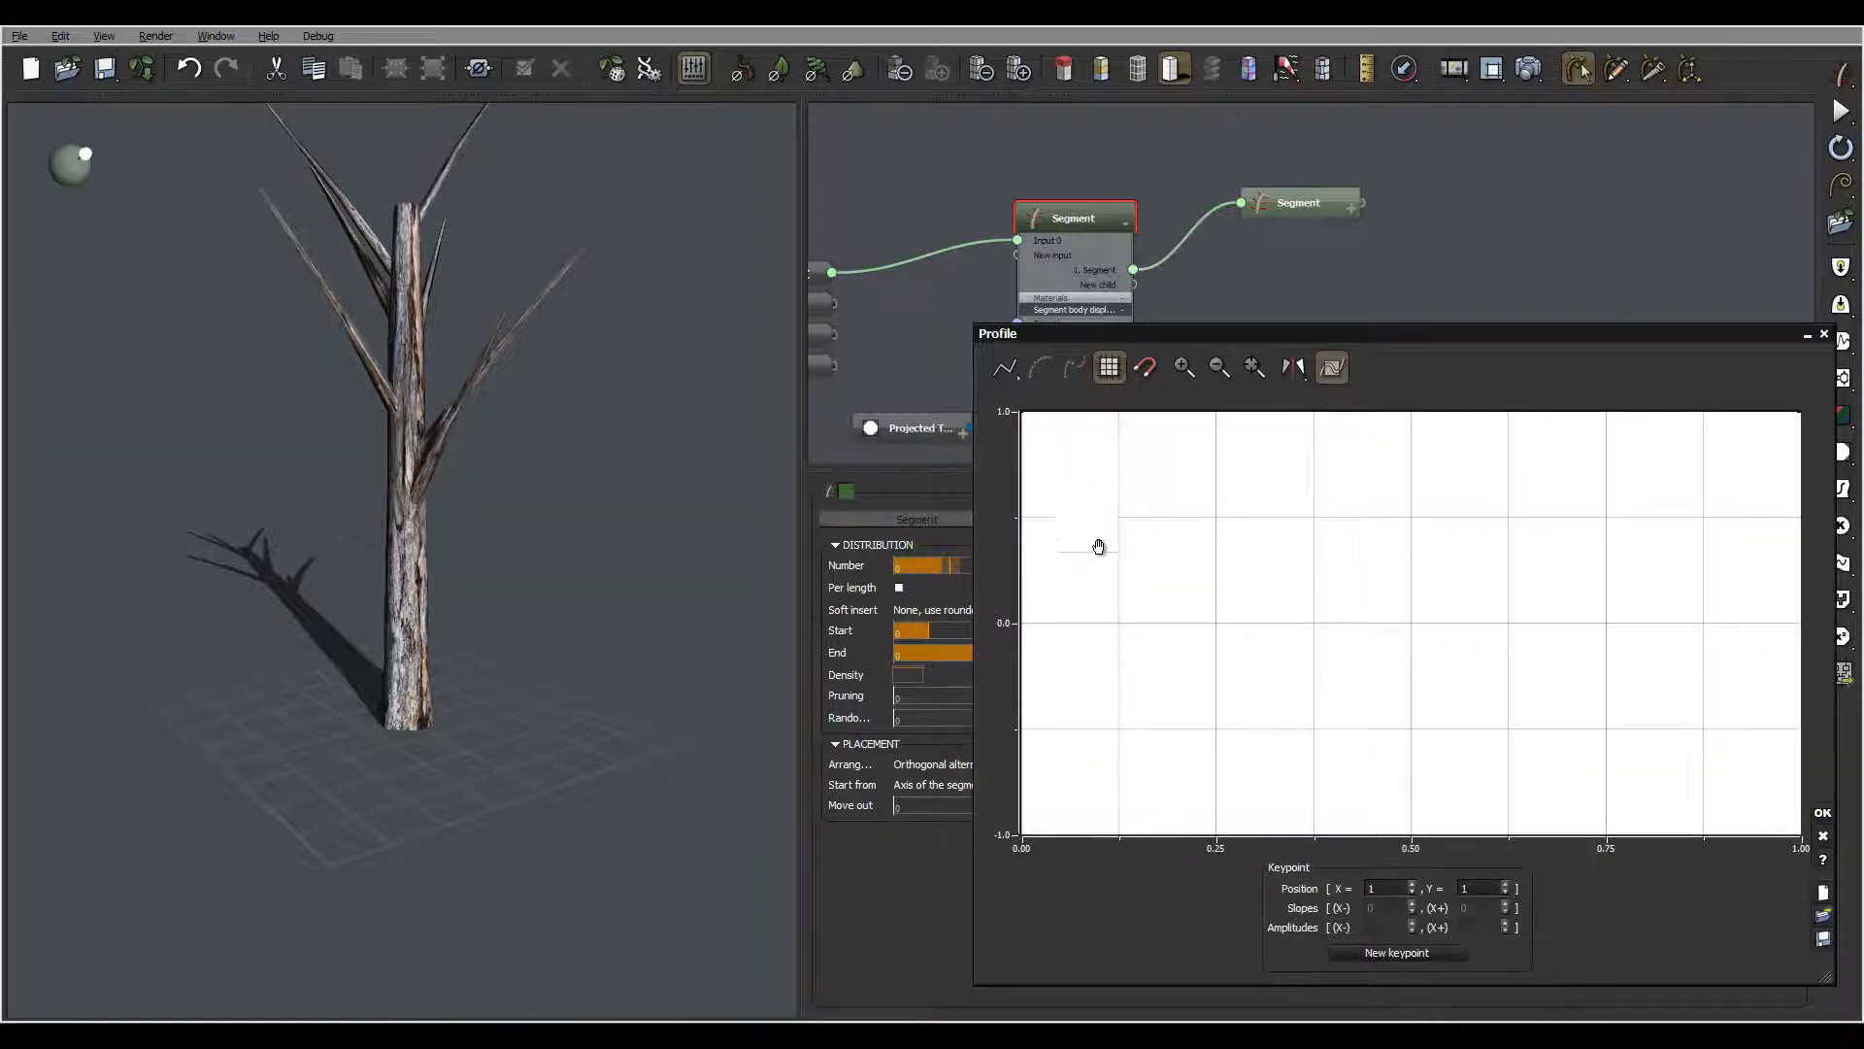
pyautogui.moveTo(1088, 461); pyautogui.dragTo(1059, 539)
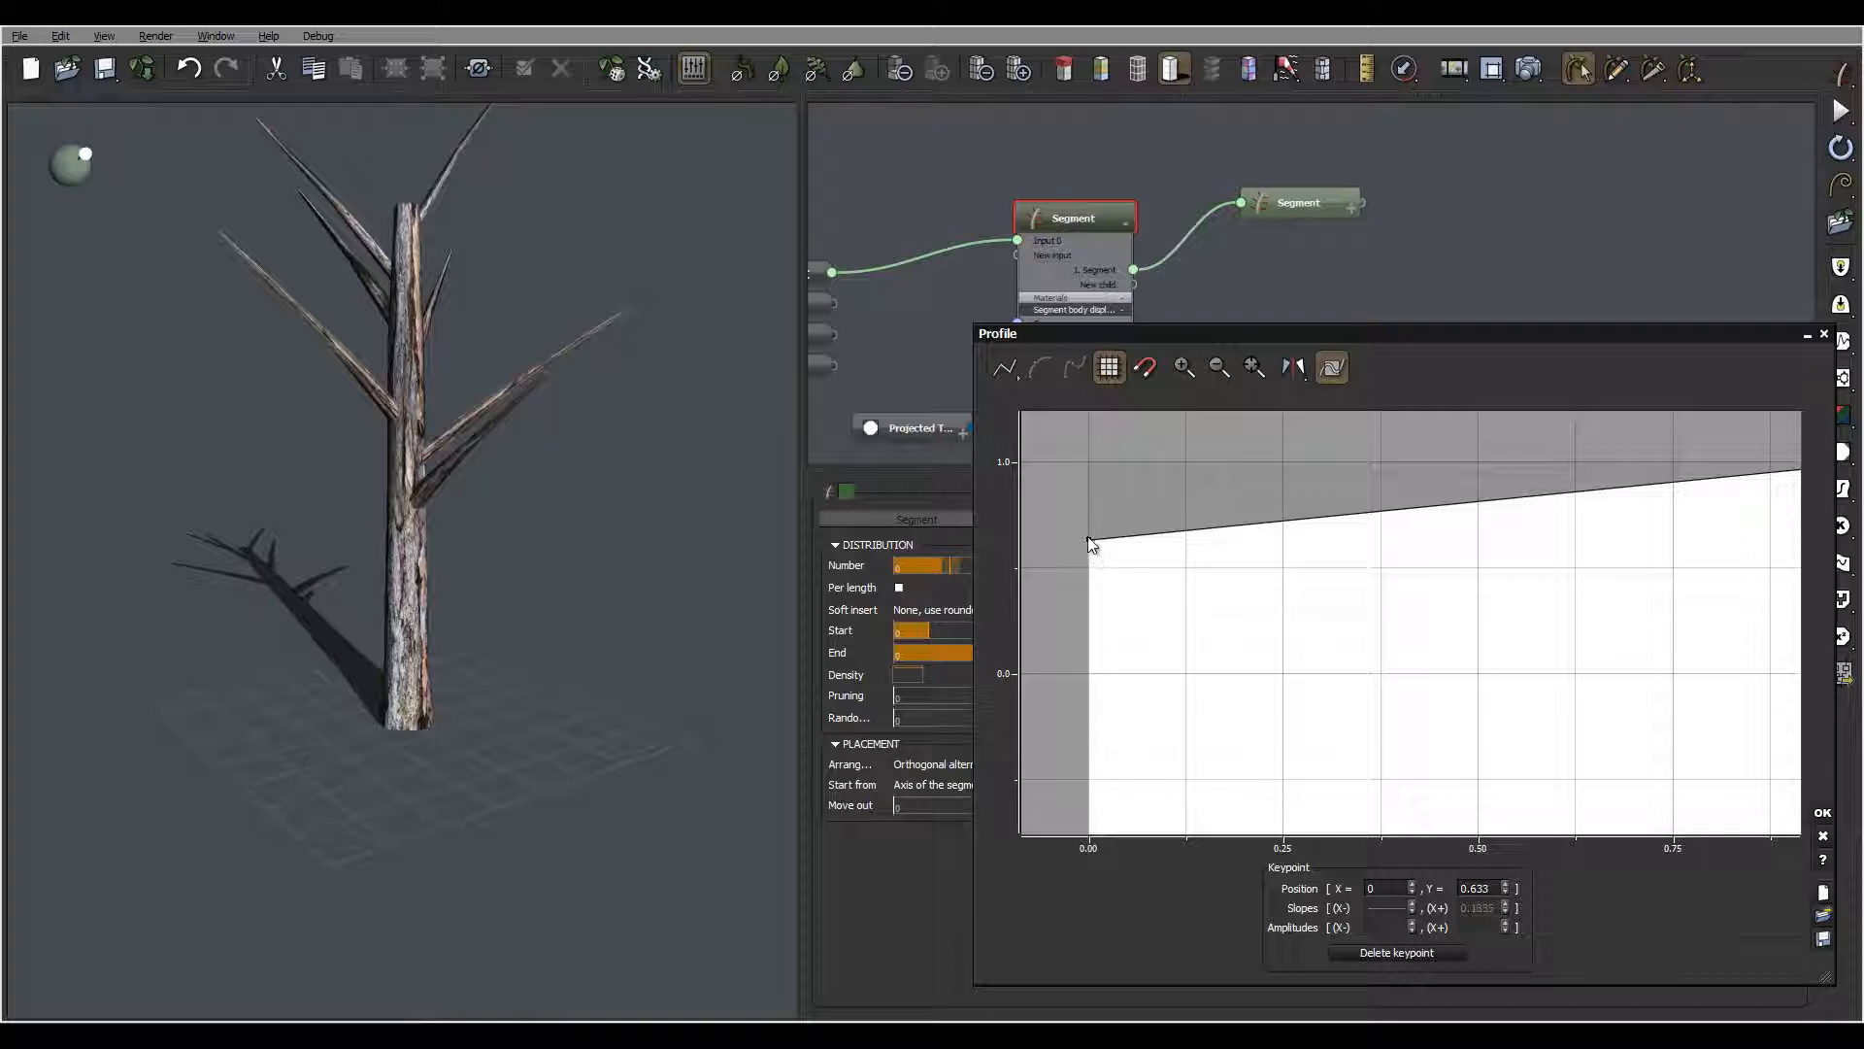
pyautogui.moveTo(1090, 542); pyautogui.dragTo(1081, 621)
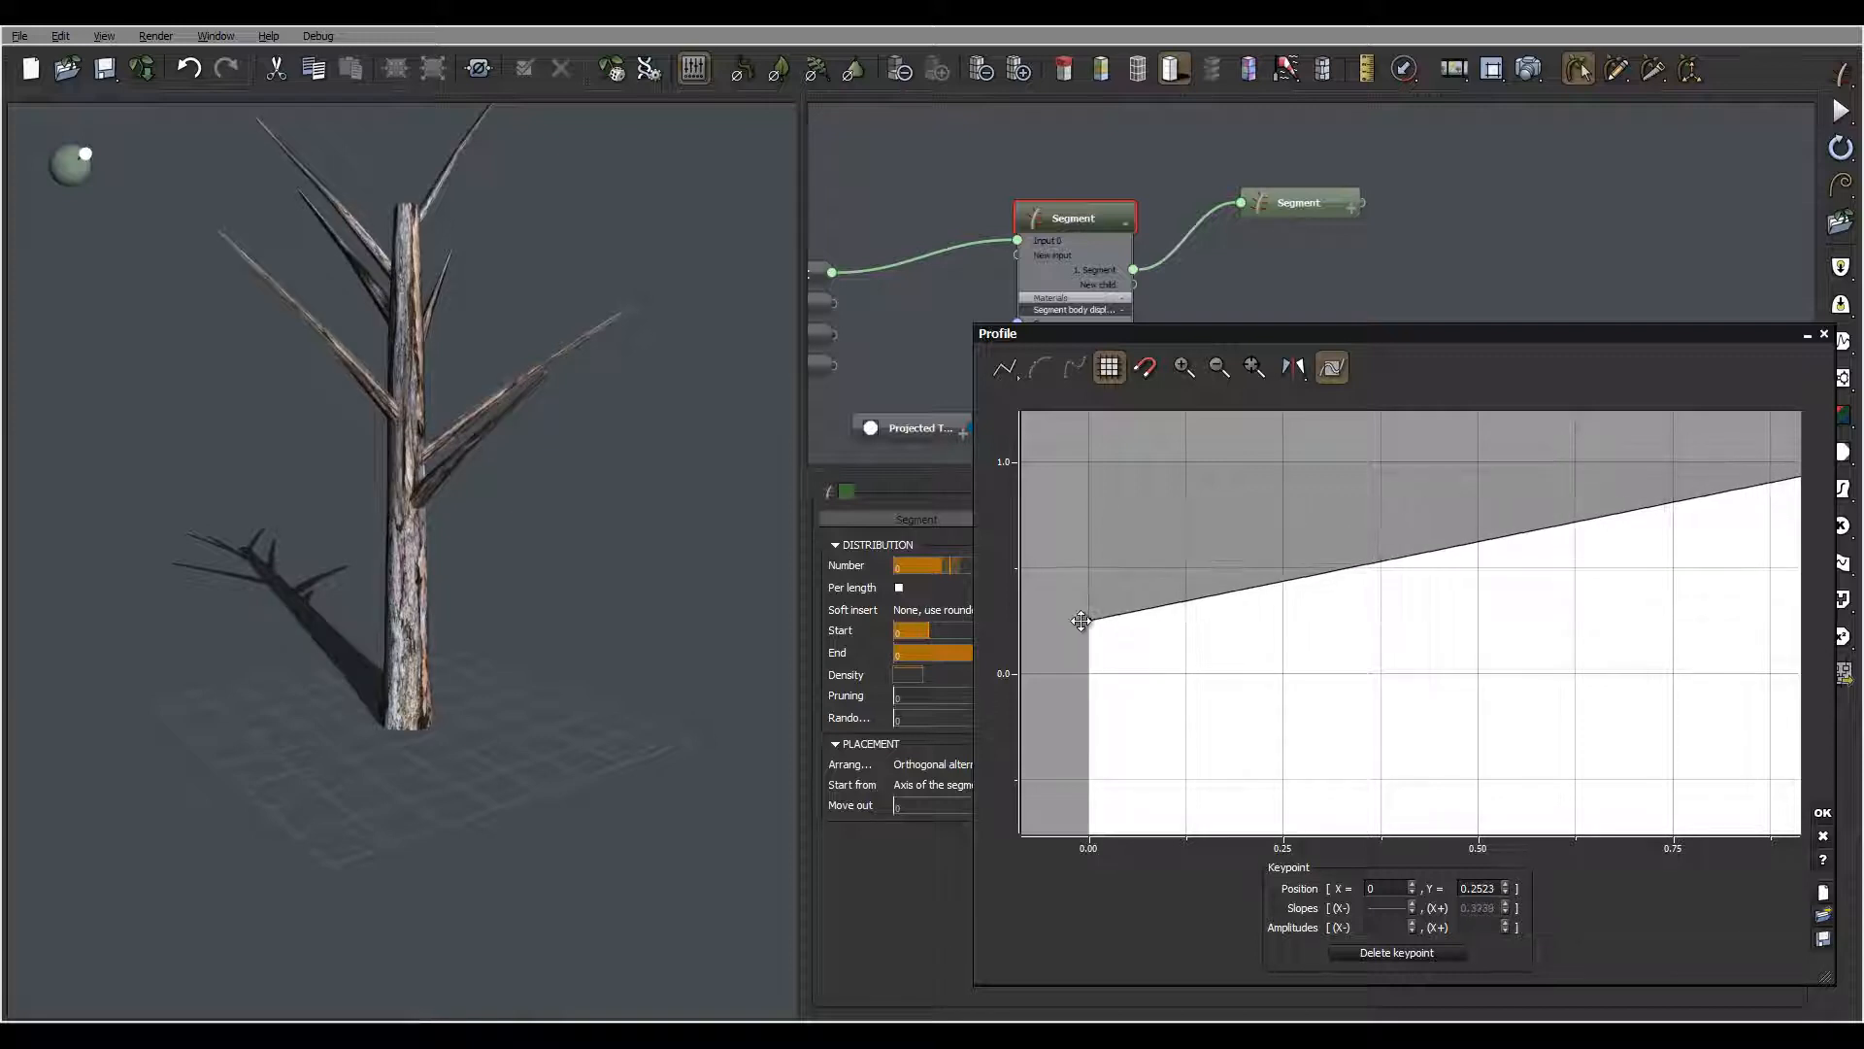
pyautogui.moveTo(481, 416); pyautogui.dragTo(441, 448)
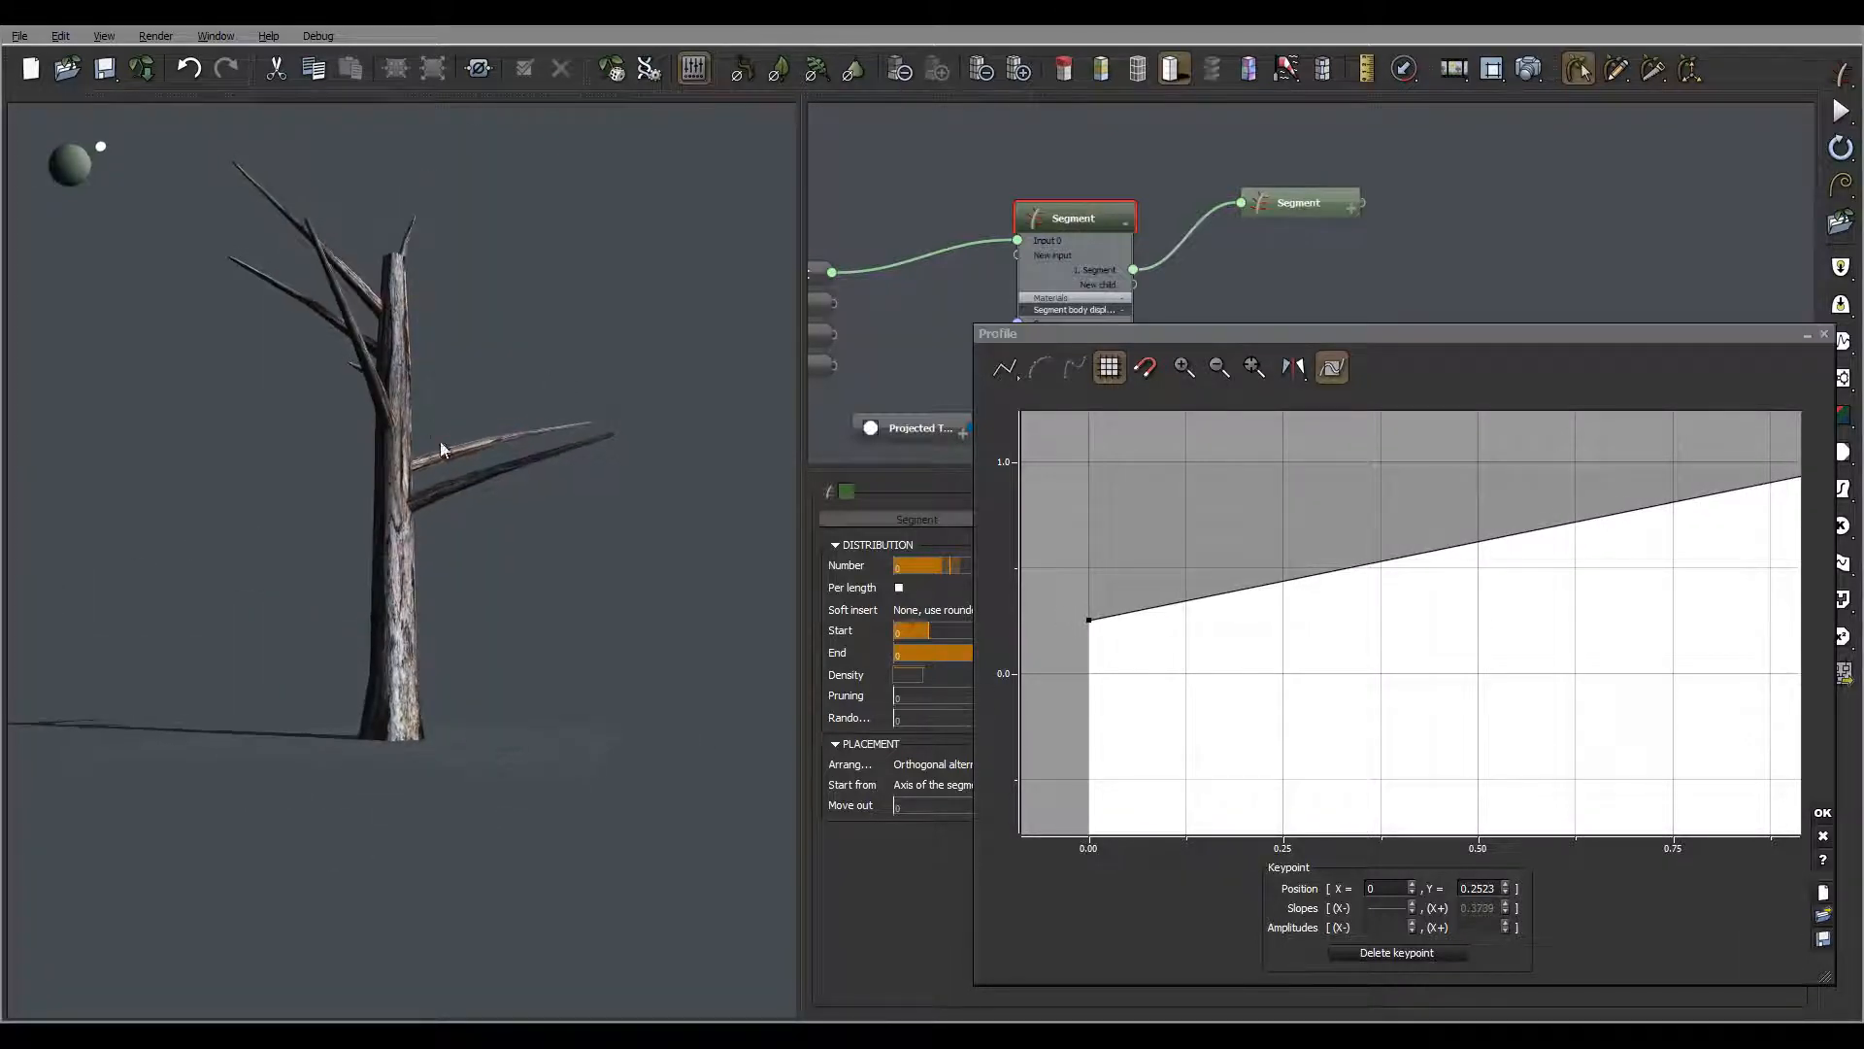
pyautogui.moveTo(556, 401); pyautogui.dragTo(515, 176)
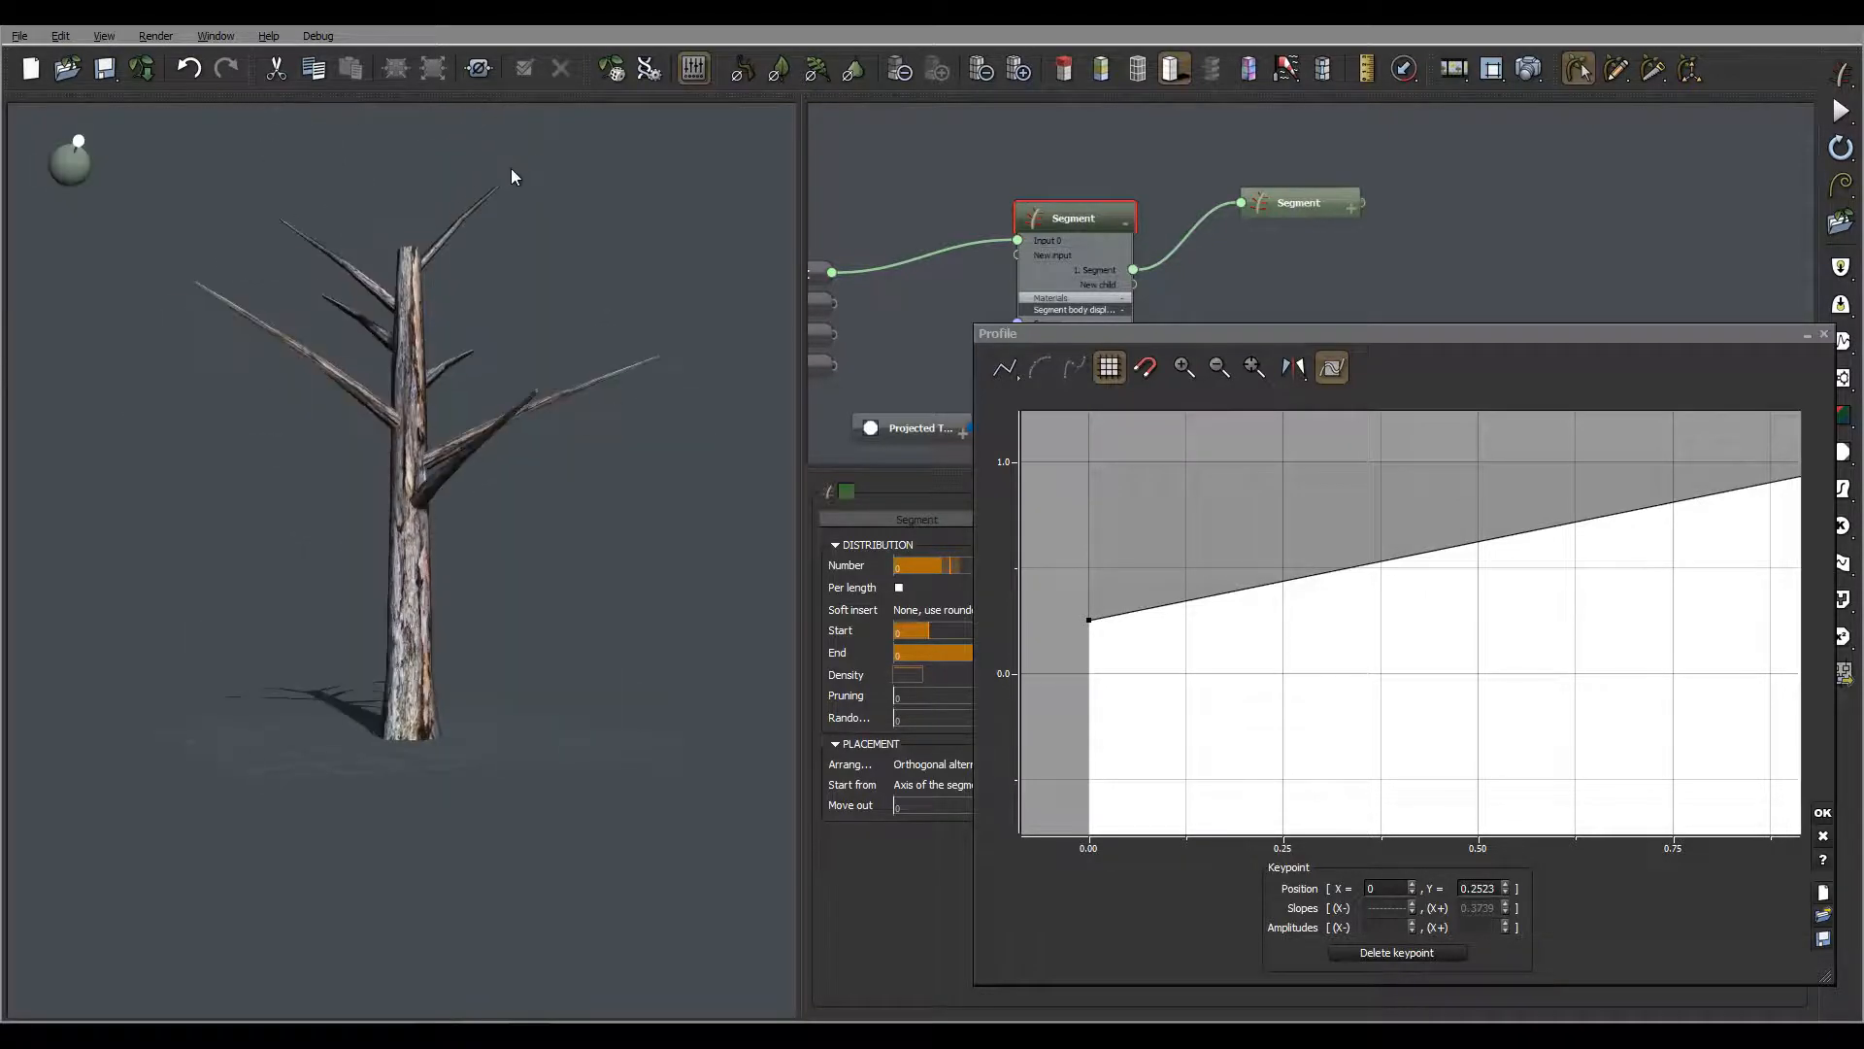
pyautogui.moveTo(492, 293); pyautogui.dragTo(247, 284)
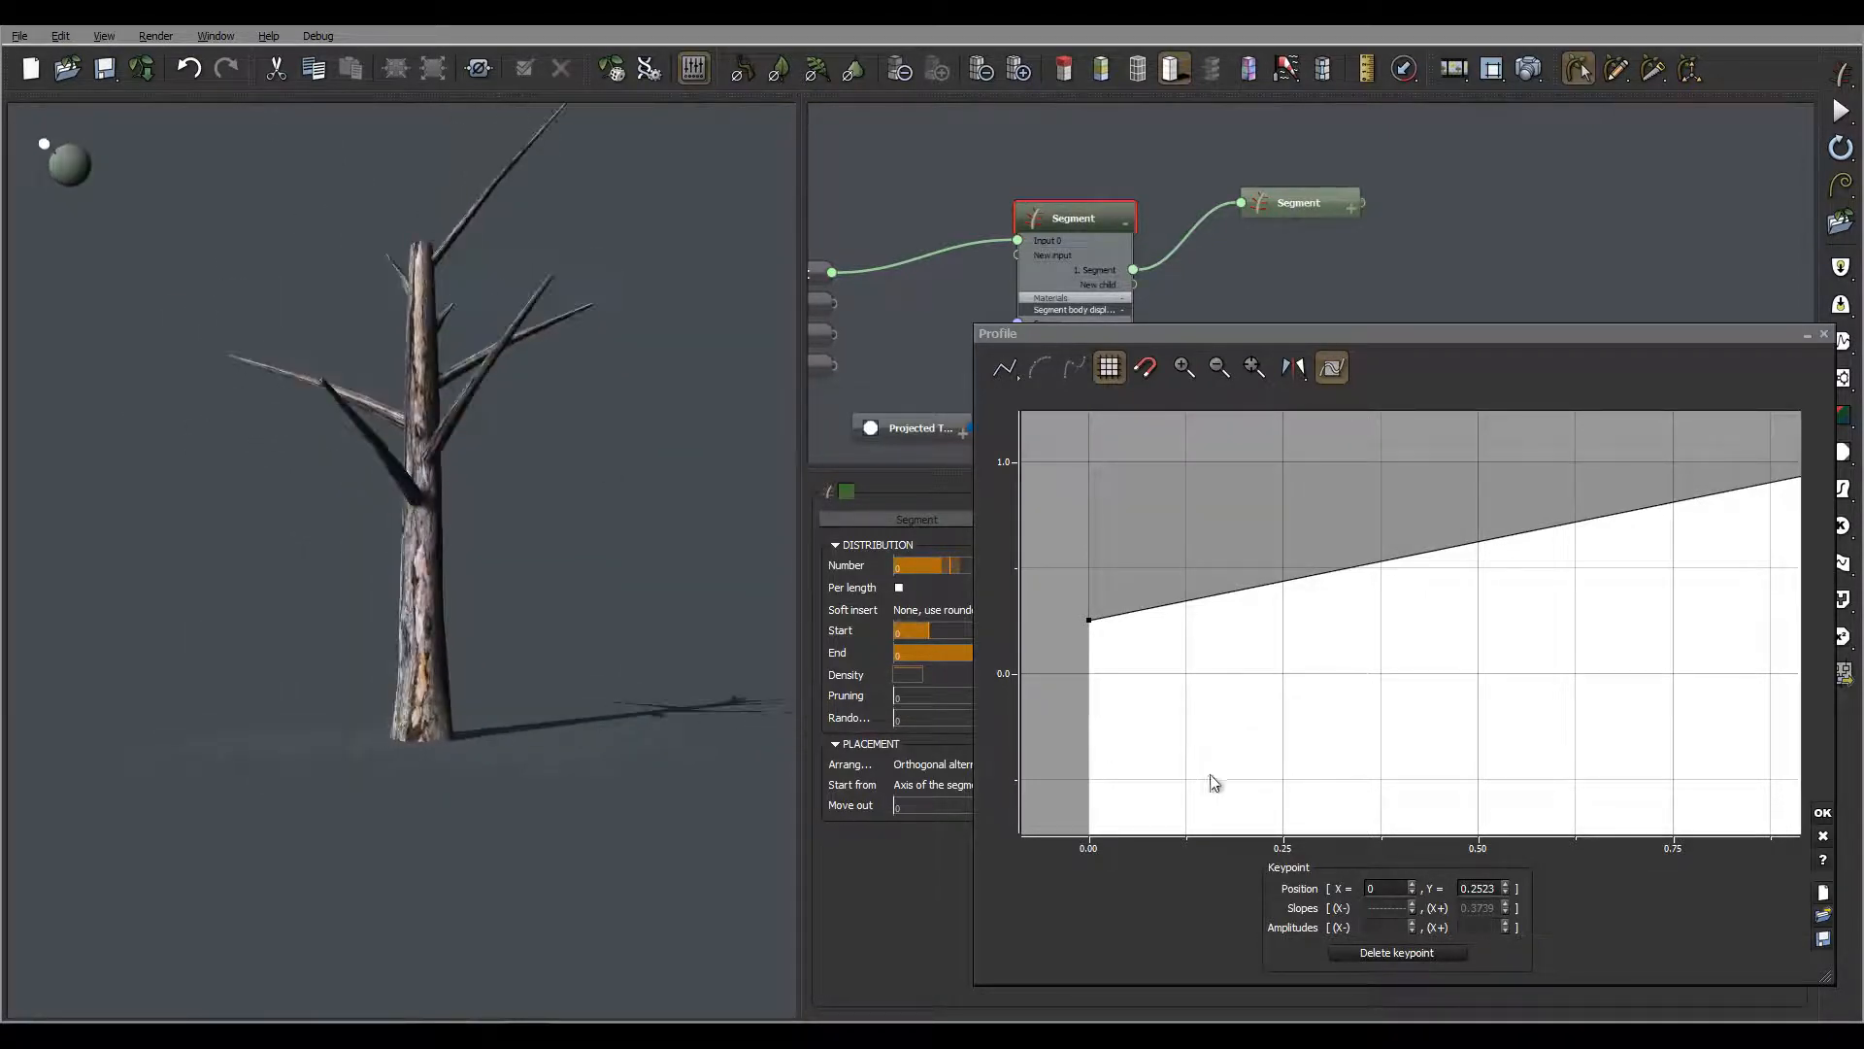
pyautogui.moveTo(1087, 625); pyautogui.dragTo(1078, 638)
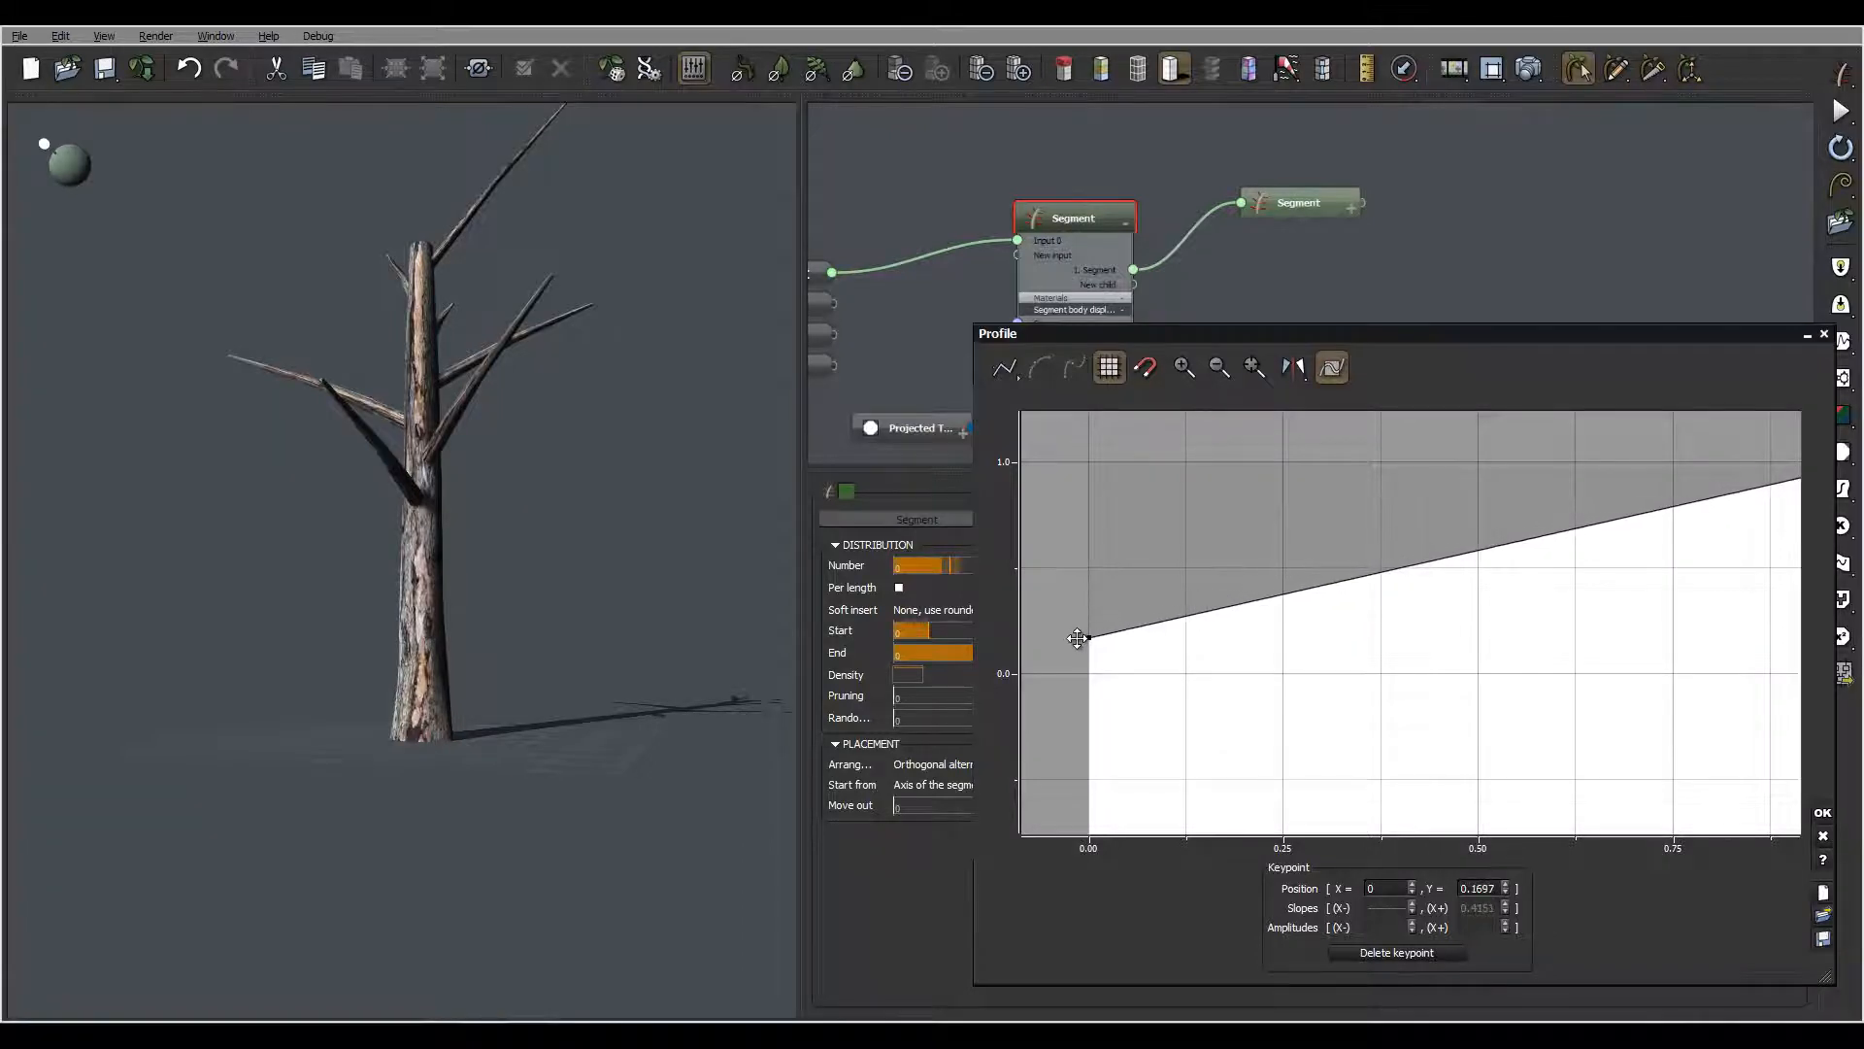
pyautogui.moveTo(437, 296); pyautogui.dragTo(574, 336)
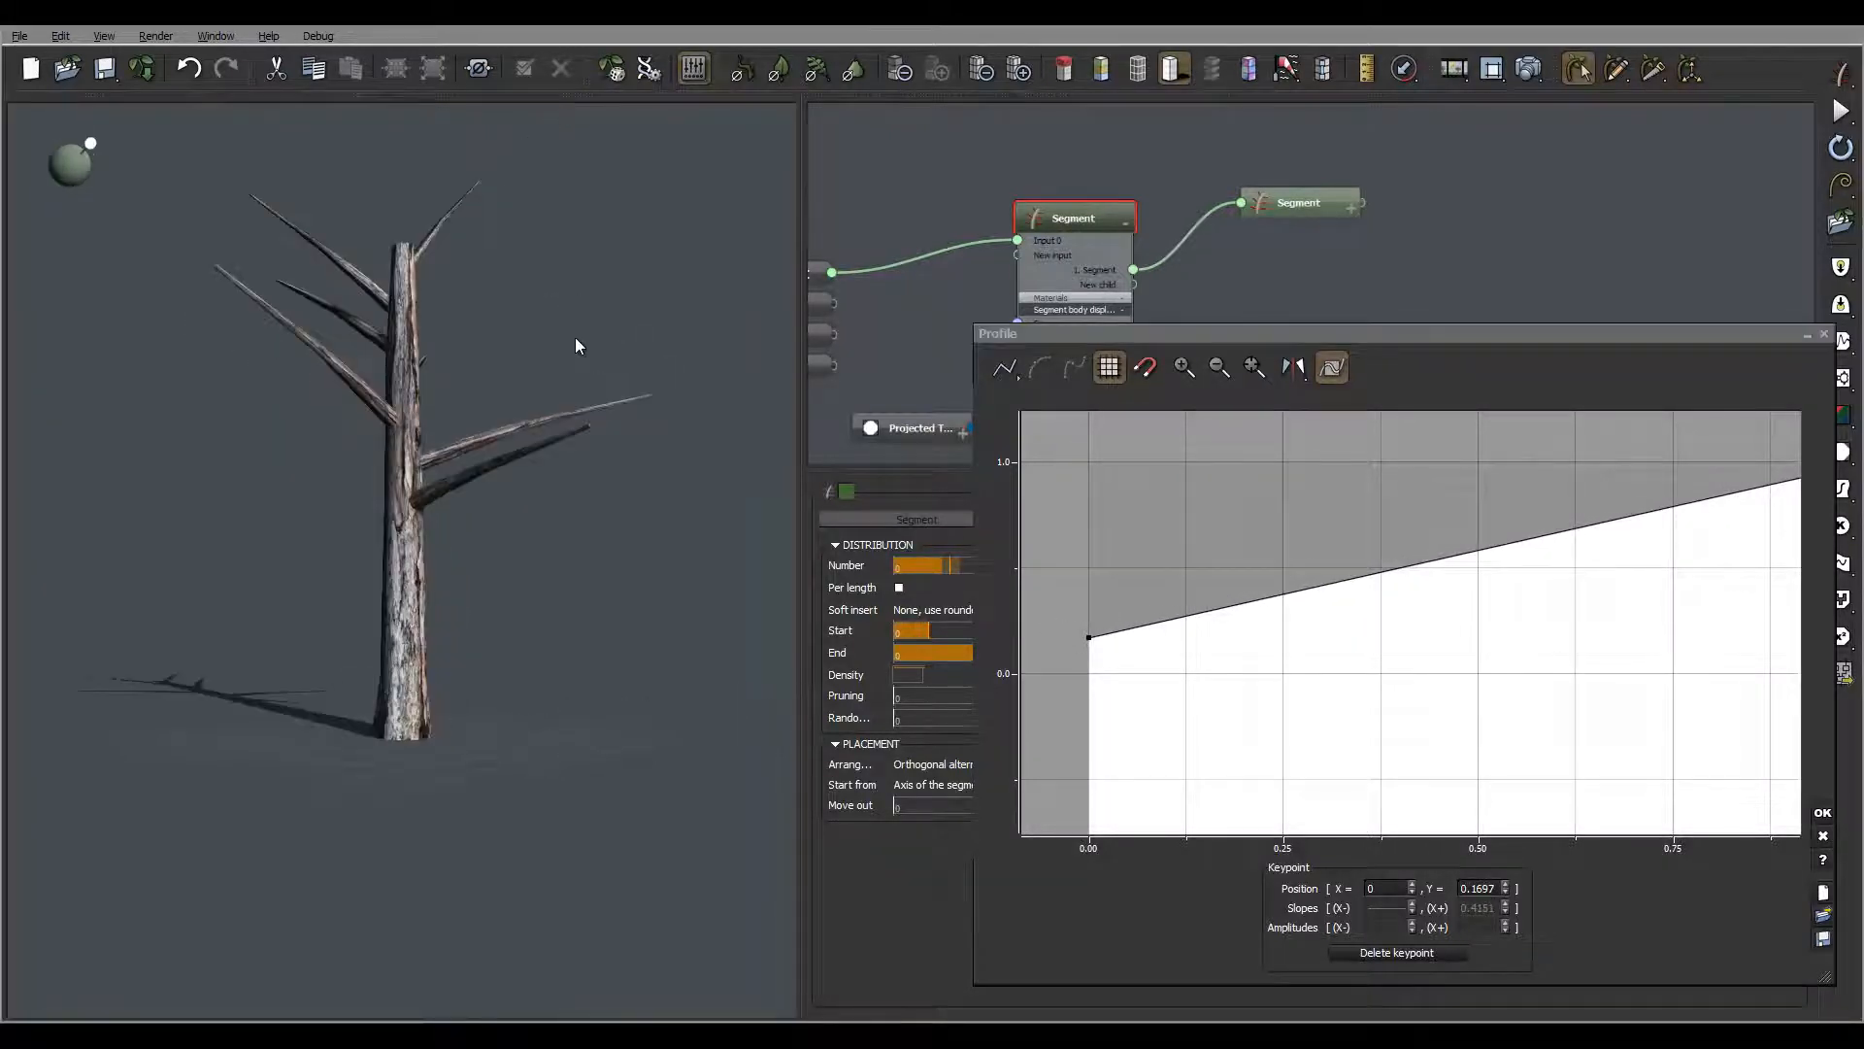
# Add a keypoint to the branch angle profile at about X 0.69, Y 0.94 and accept the curve
pyautogui.moveTo(1564, 526); pyautogui.dragTo(1510, 488)
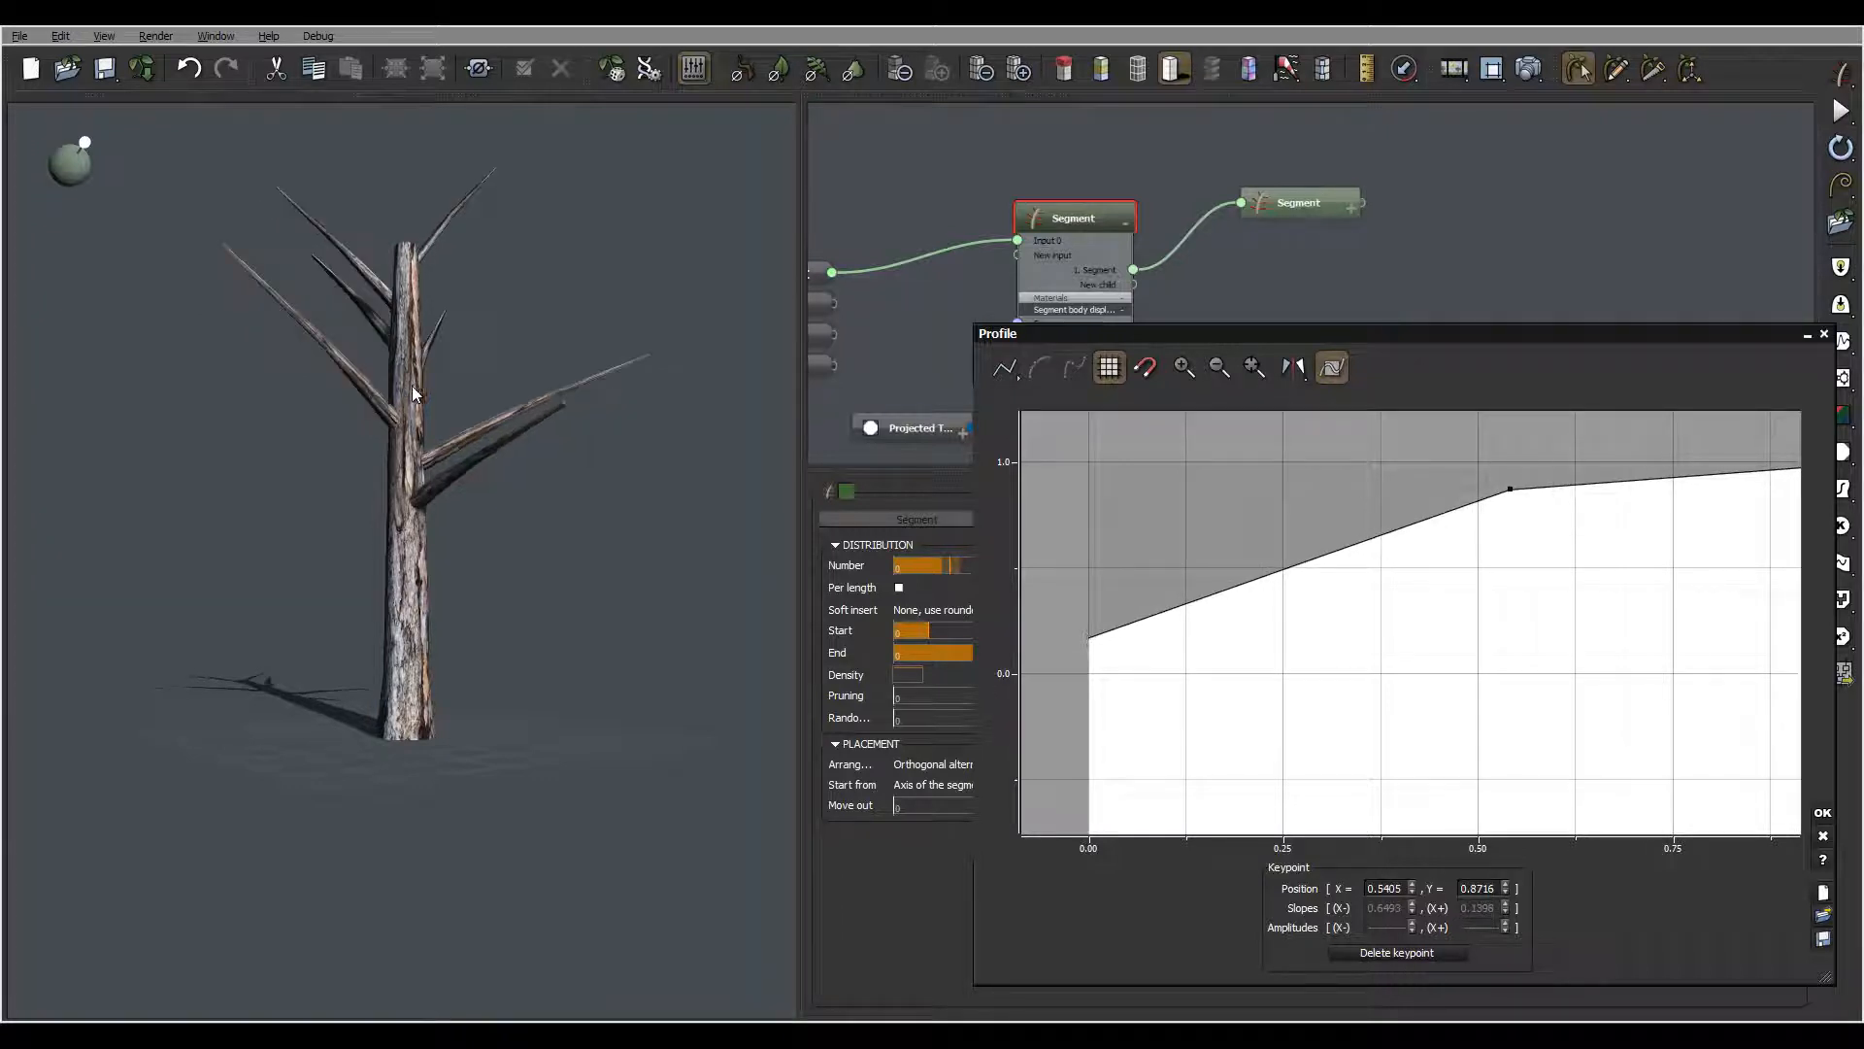
pyautogui.moveTo(412, 393); pyautogui.dragTo(477, 455)
pyautogui.moveTo(1516, 489); pyautogui.dragTo(1630, 475)
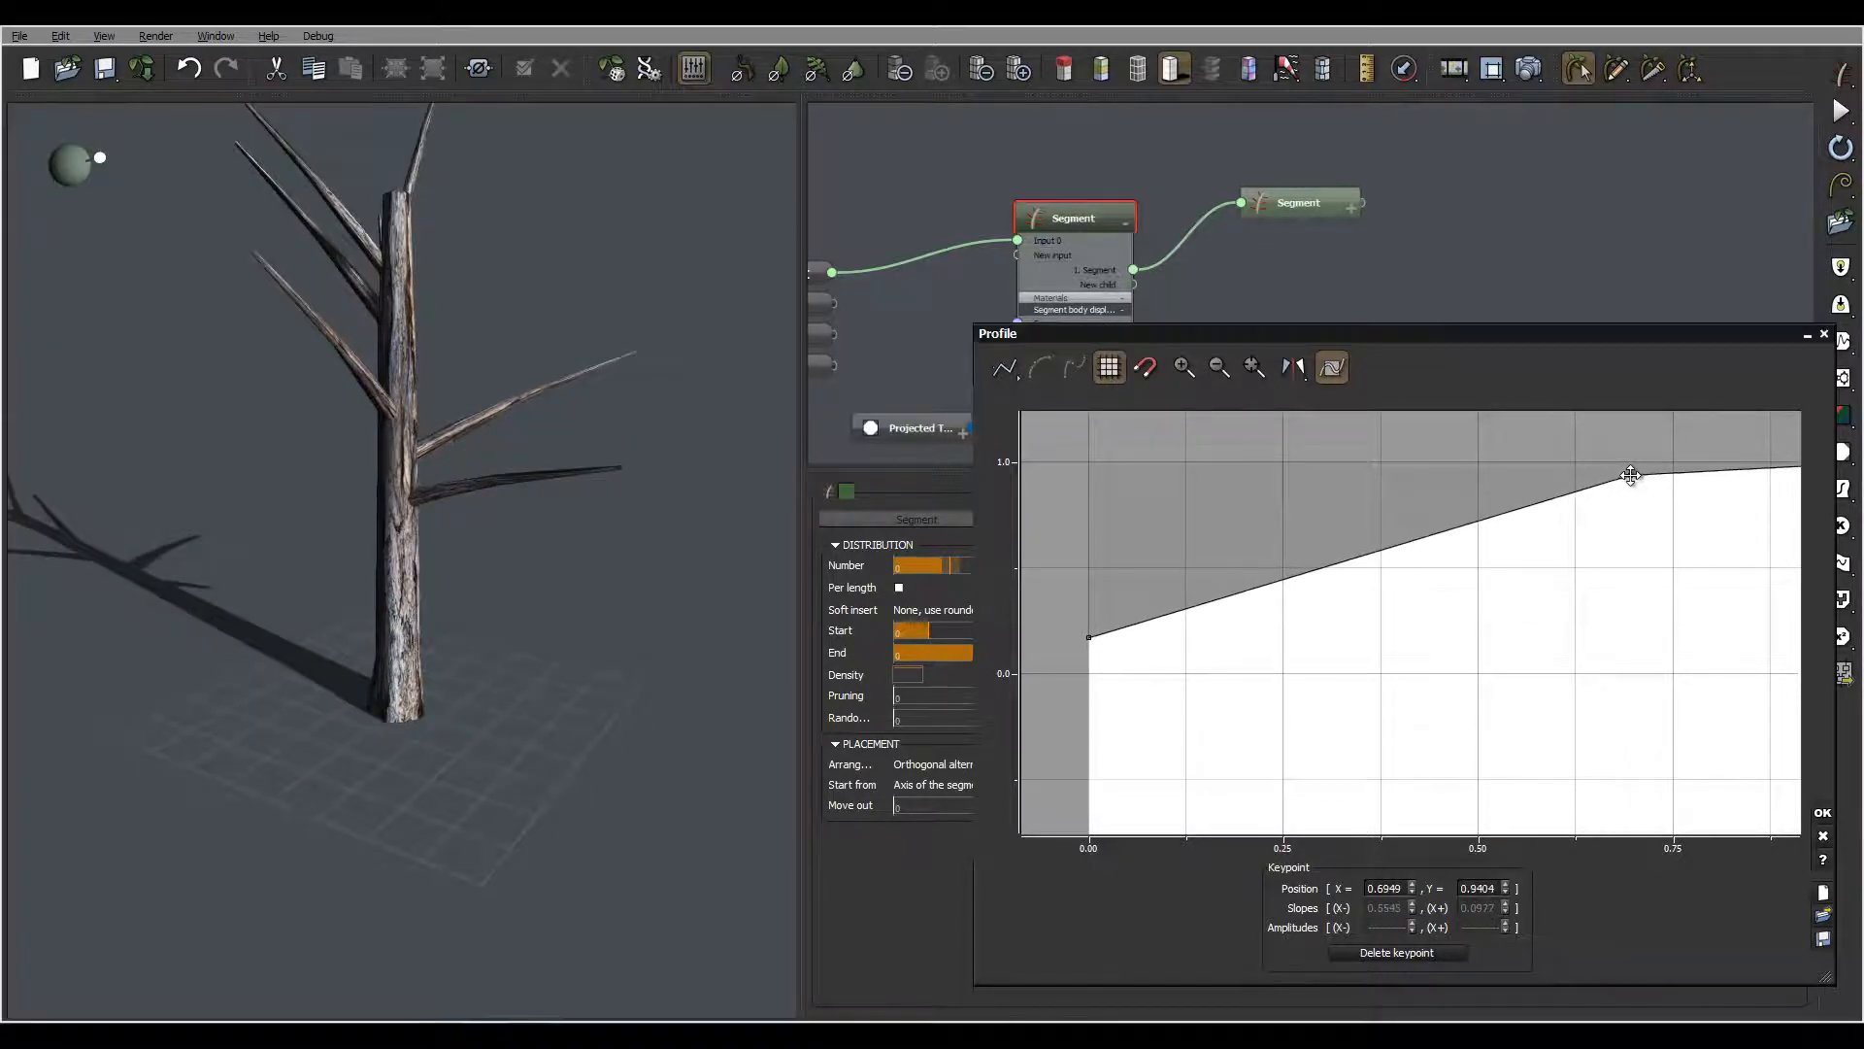
pyautogui.click(1823, 813)
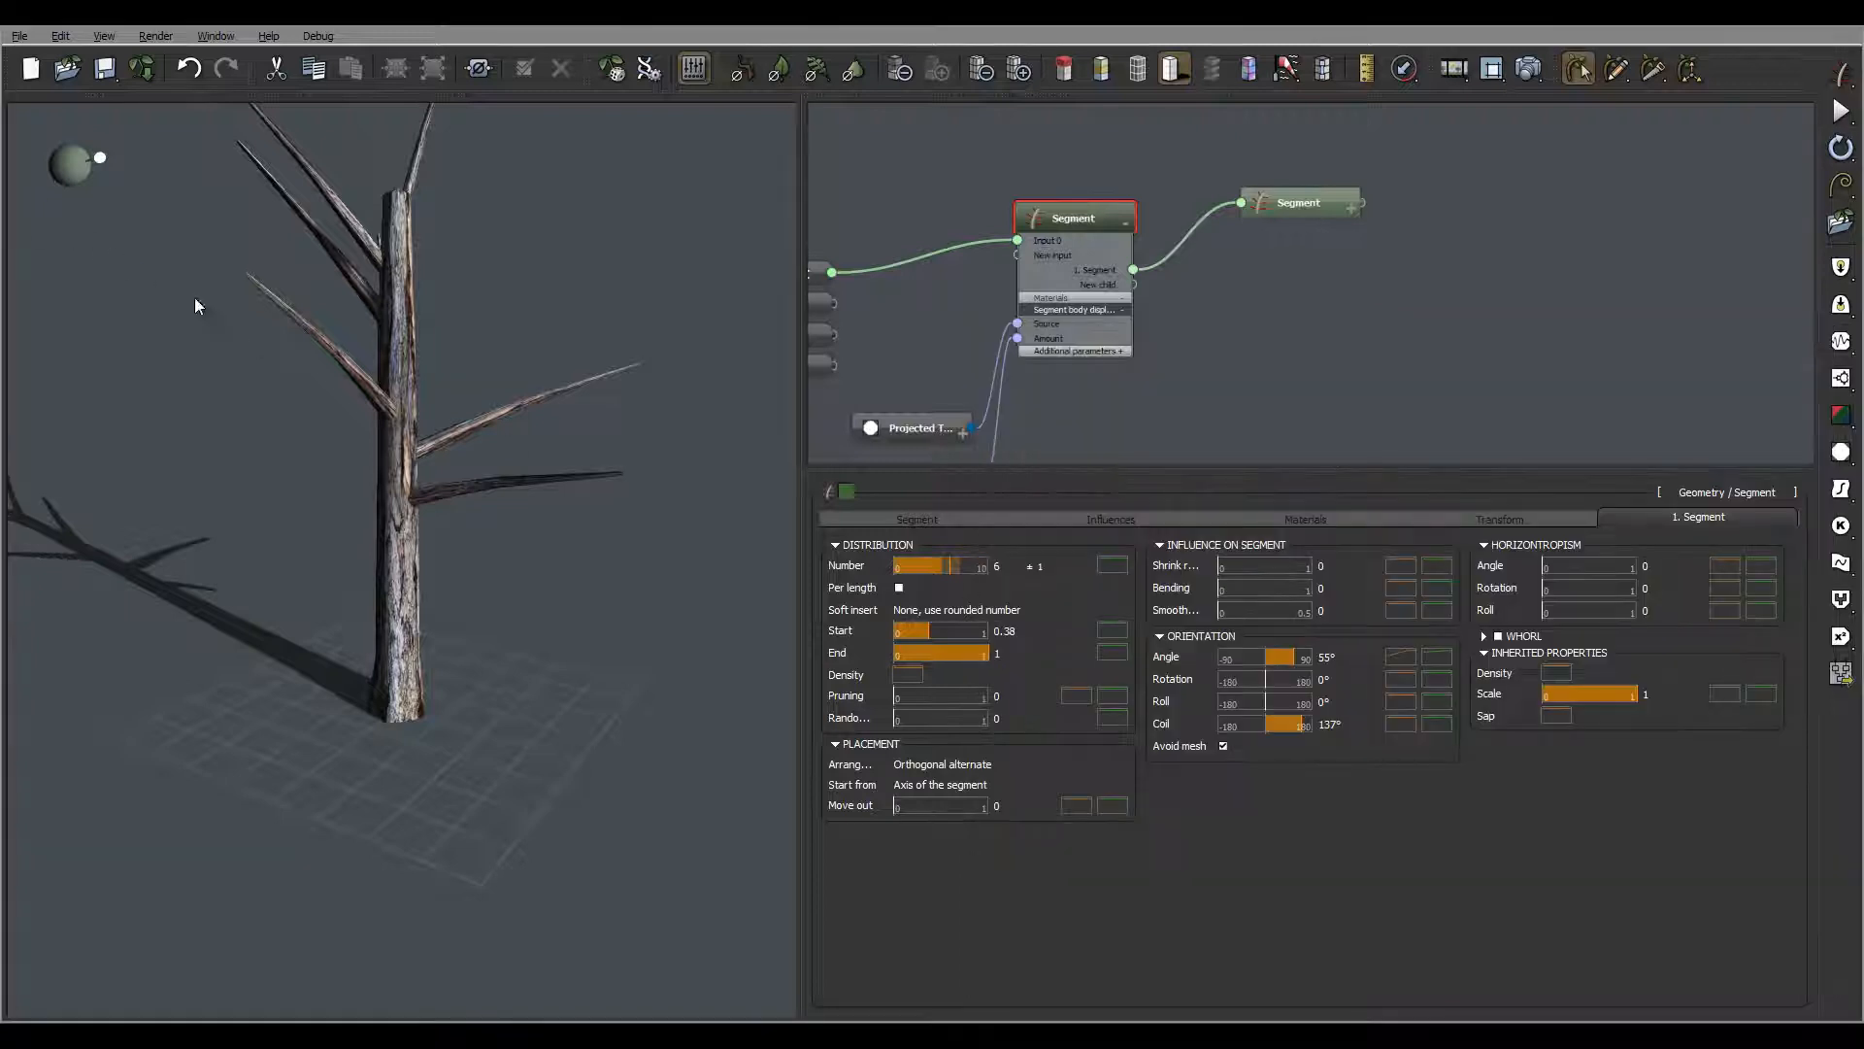
# Enable blending with the parent on the child branch segment and inspect the branch junctions up close
pyautogui.moveTo(197, 305); pyautogui.dragTo(434, 437)
pyautogui.moveTo(434, 437); pyautogui.dragTo(565, 316, button='right')
pyautogui.moveTo(470, 370)
pyautogui.mouseDown(button='right')
pyautogui.moveTo(488, 370)
pyautogui.moveTo(463, 365)
pyautogui.moveTo(474, 351)
pyautogui.mouseUp(button='right')
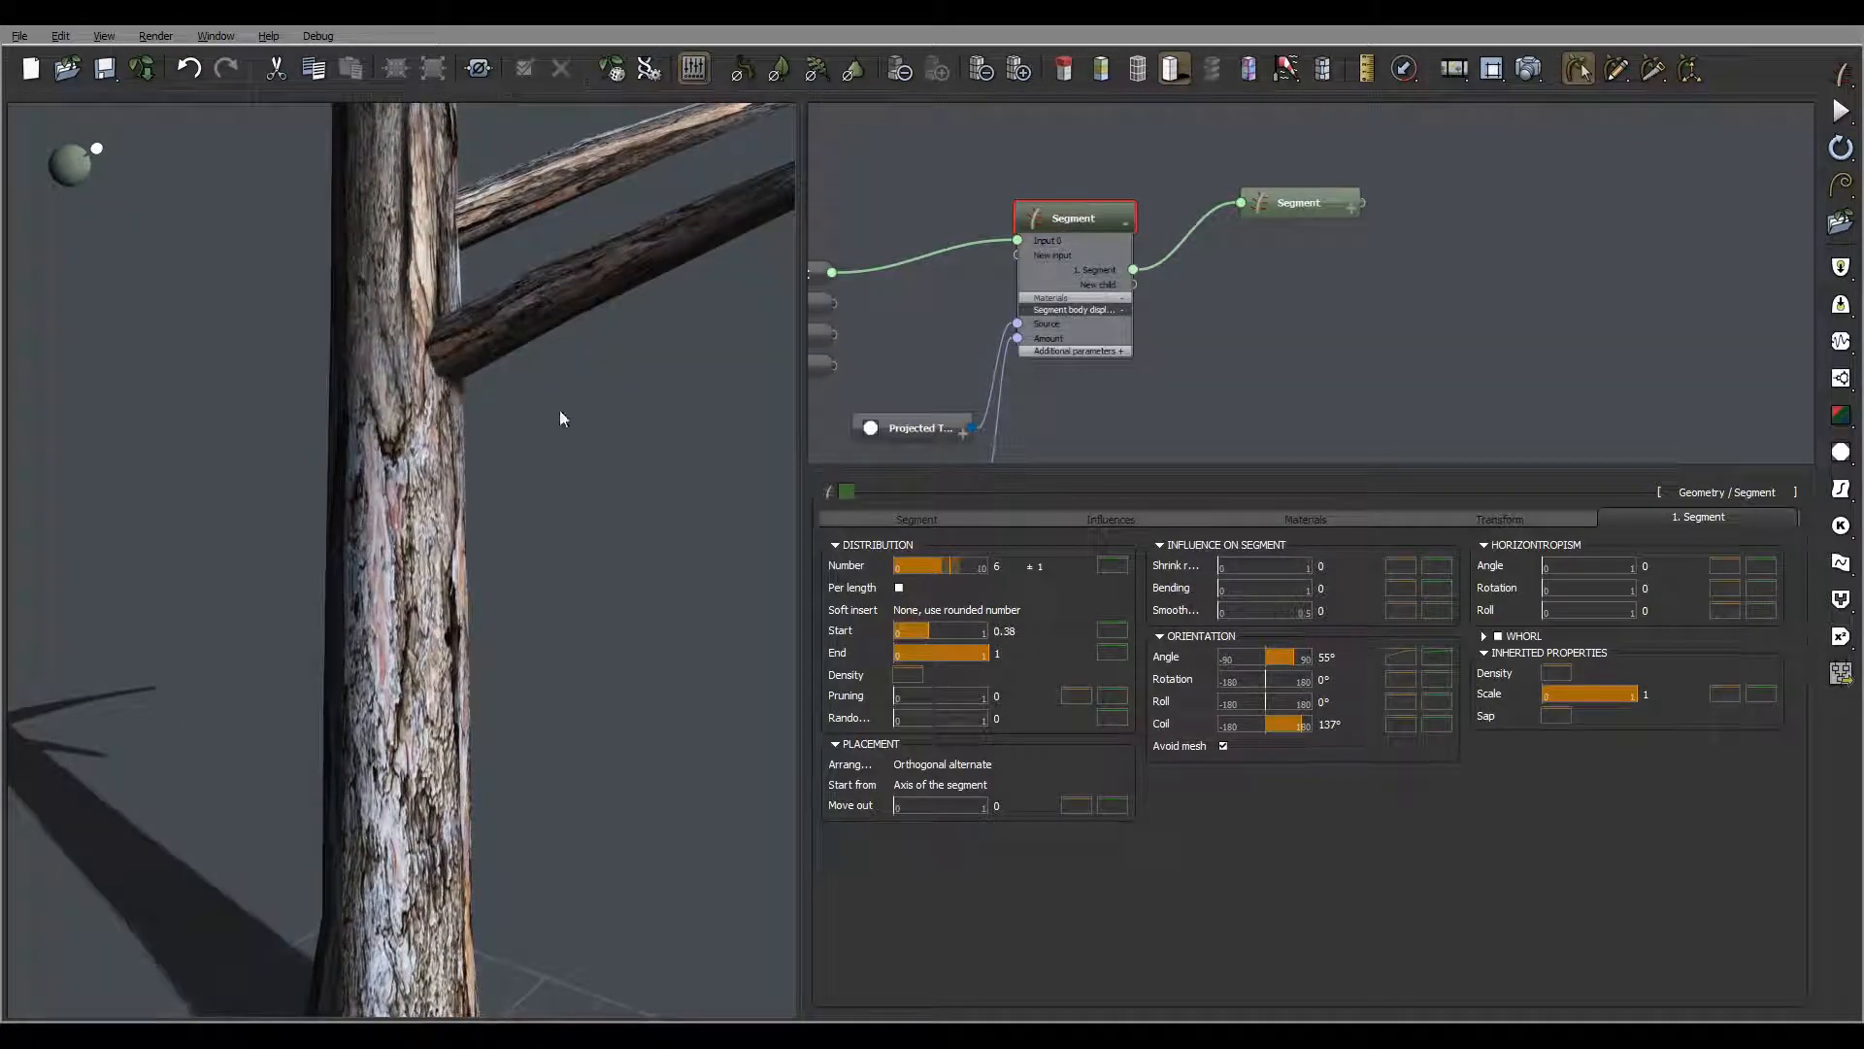
pyautogui.click(1293, 194)
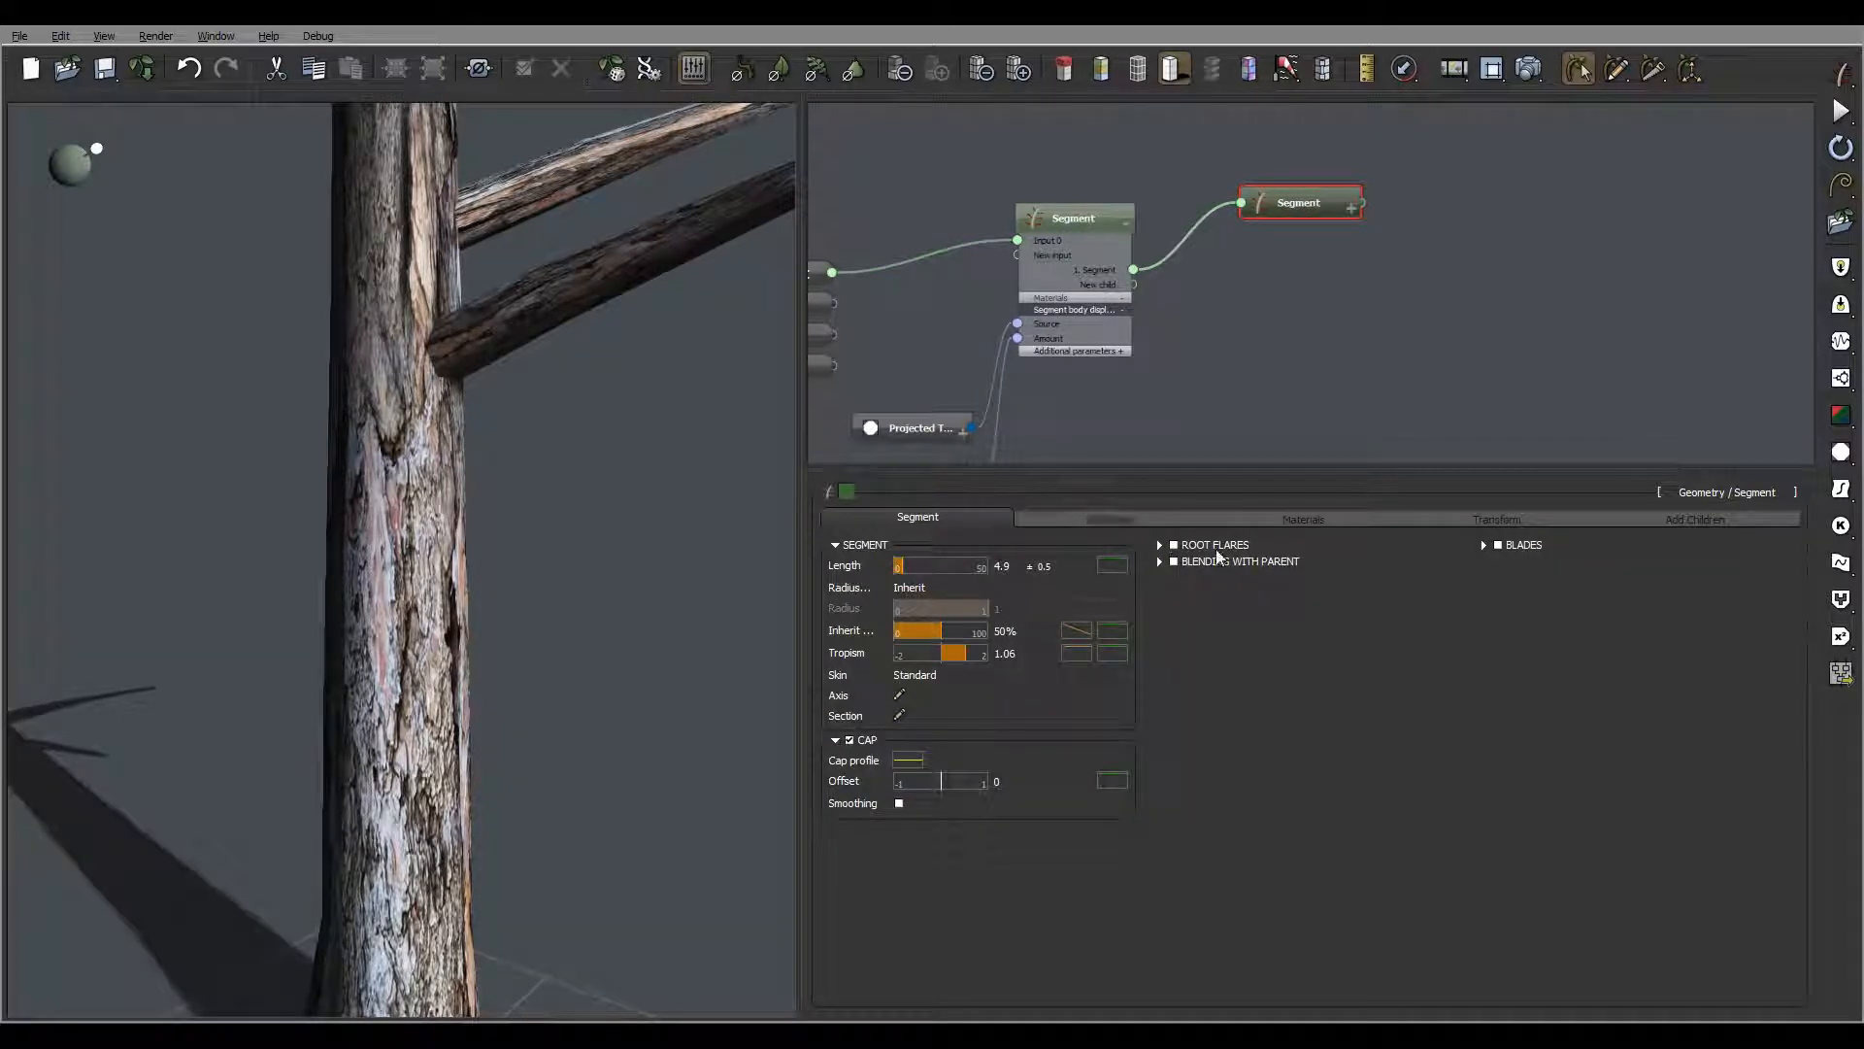
pyautogui.click(1174, 561)
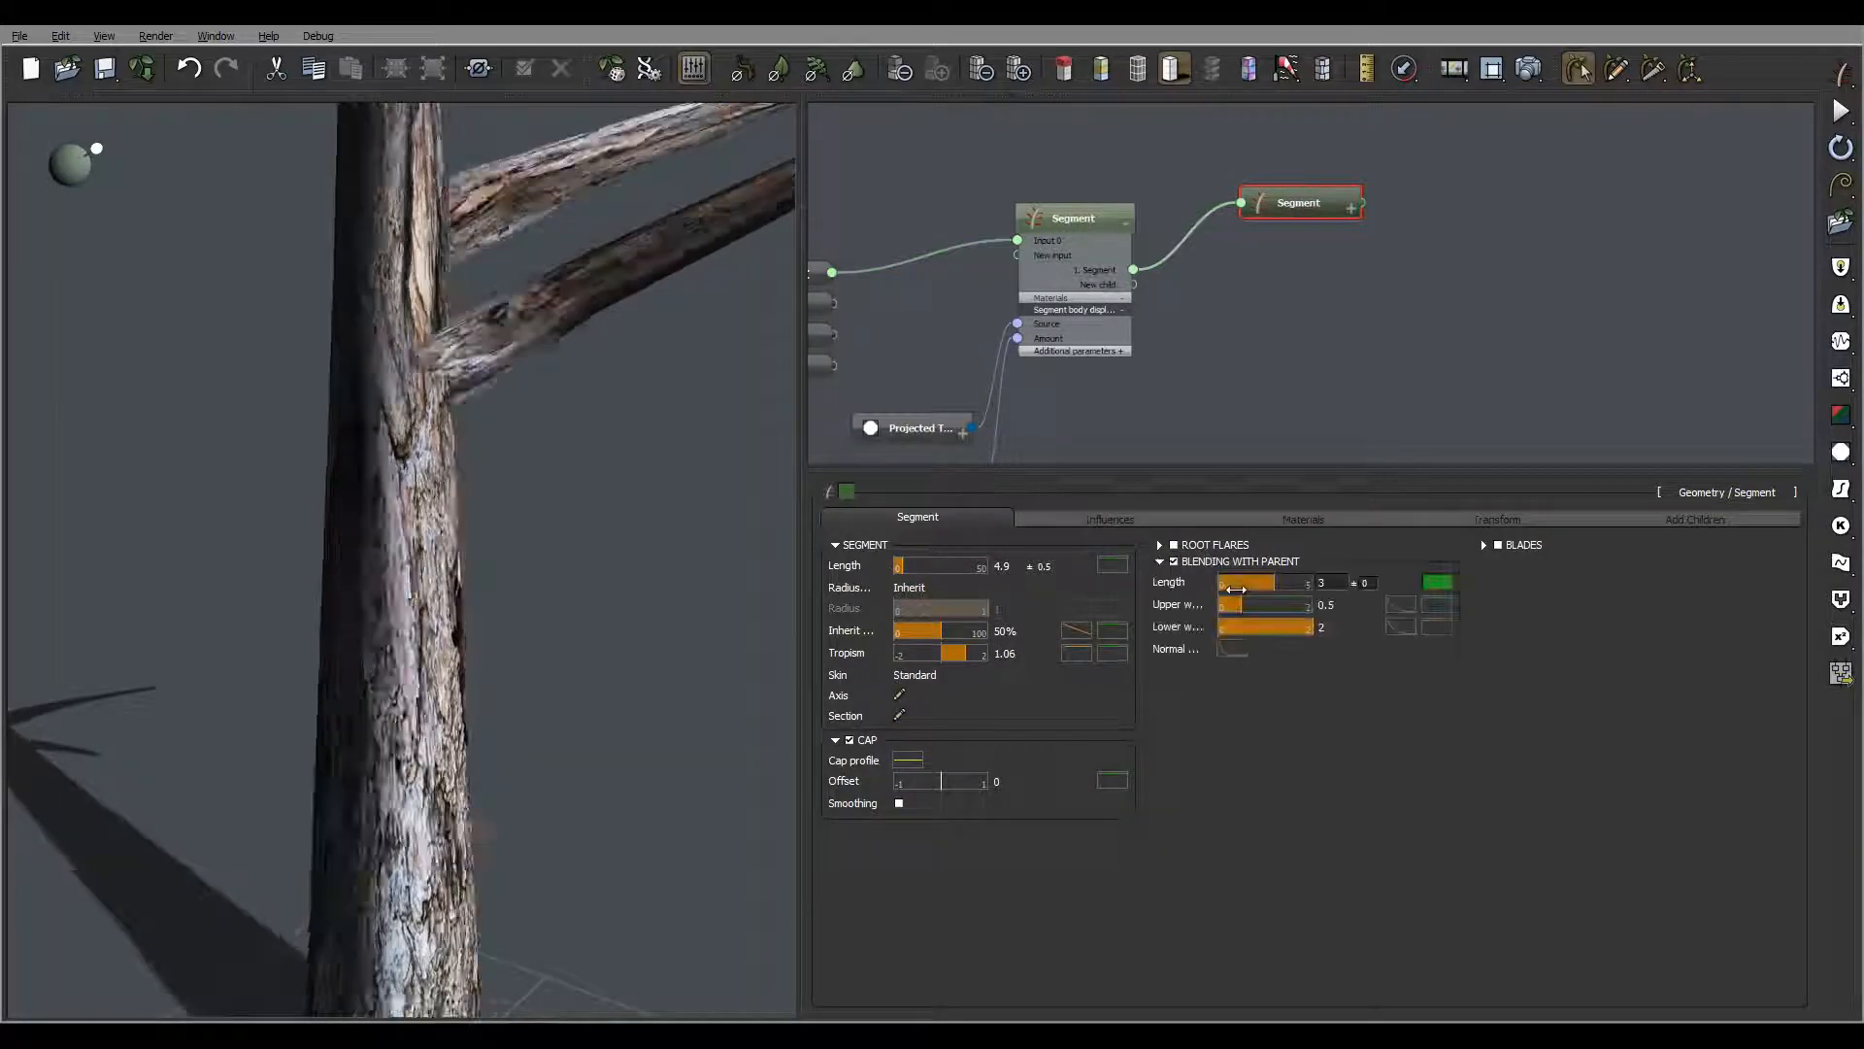
pyautogui.moveTo(540, 327); pyautogui.dragTo(461, 456)
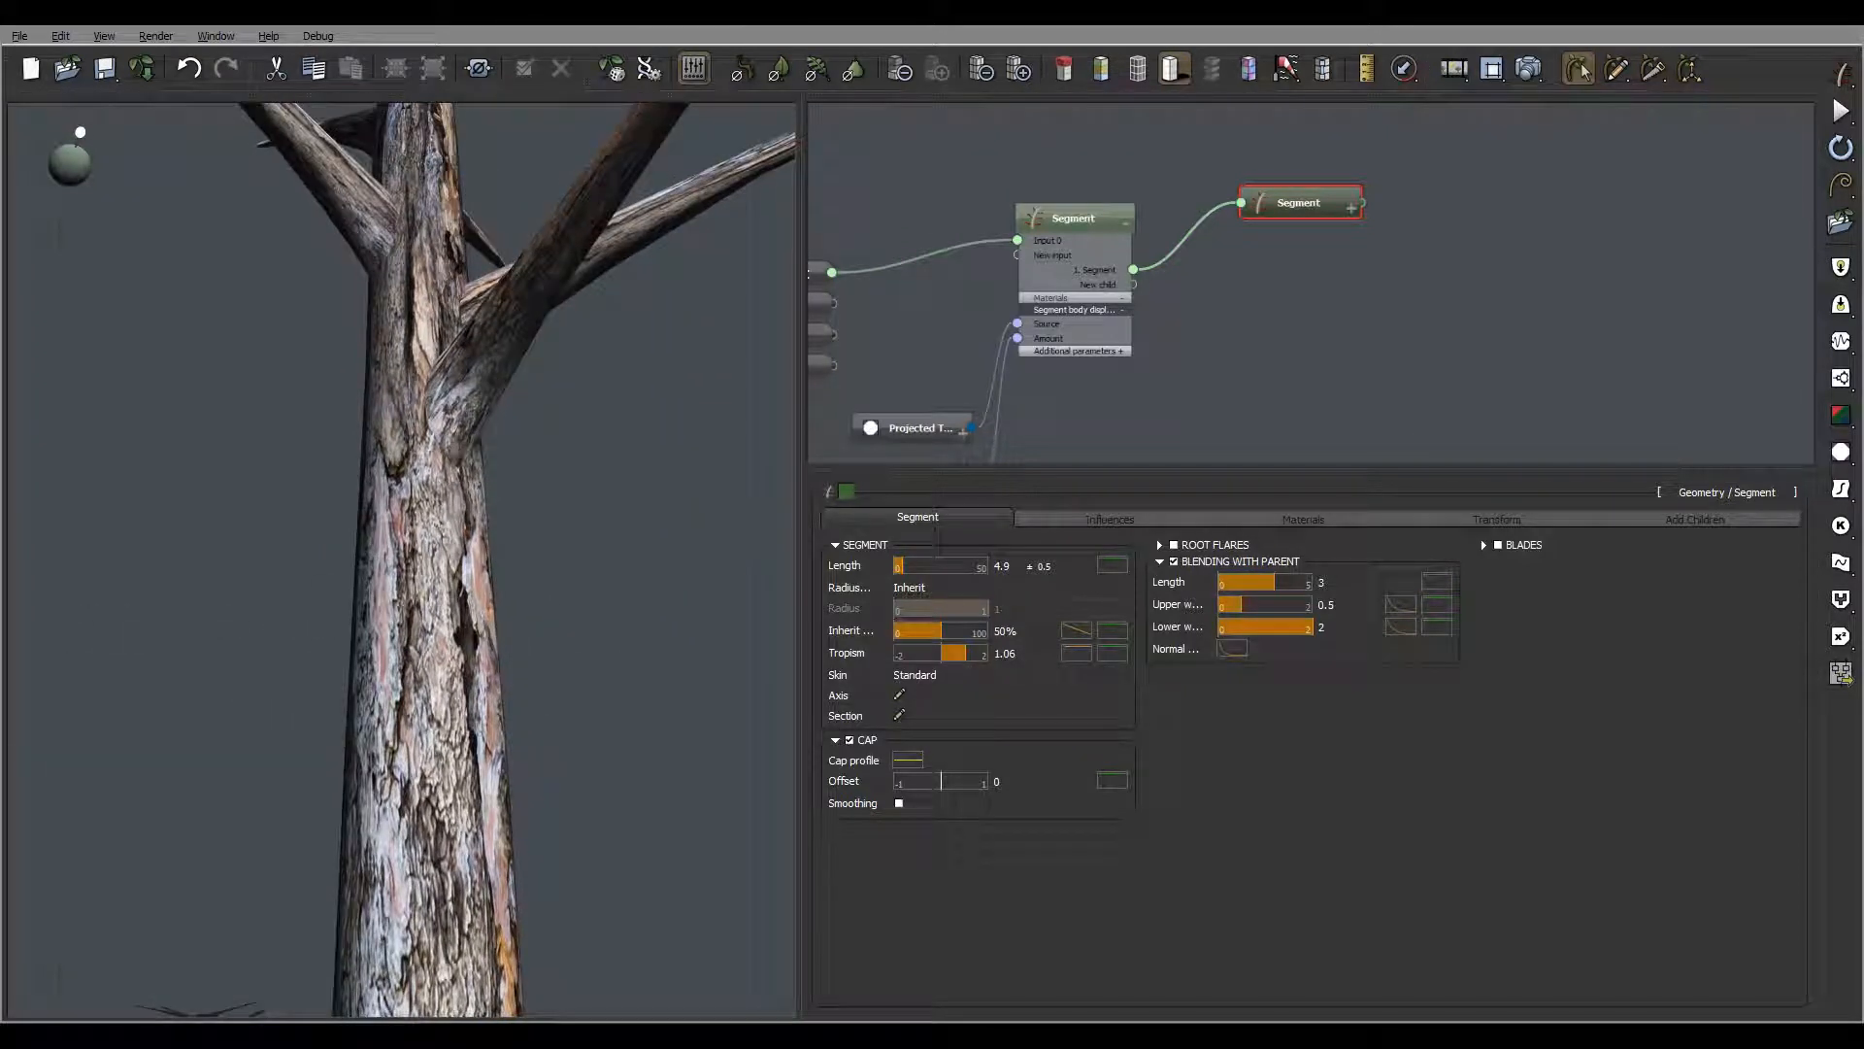
pyautogui.moveTo(388, 356); pyautogui.dragTo(447, 438, button='right')
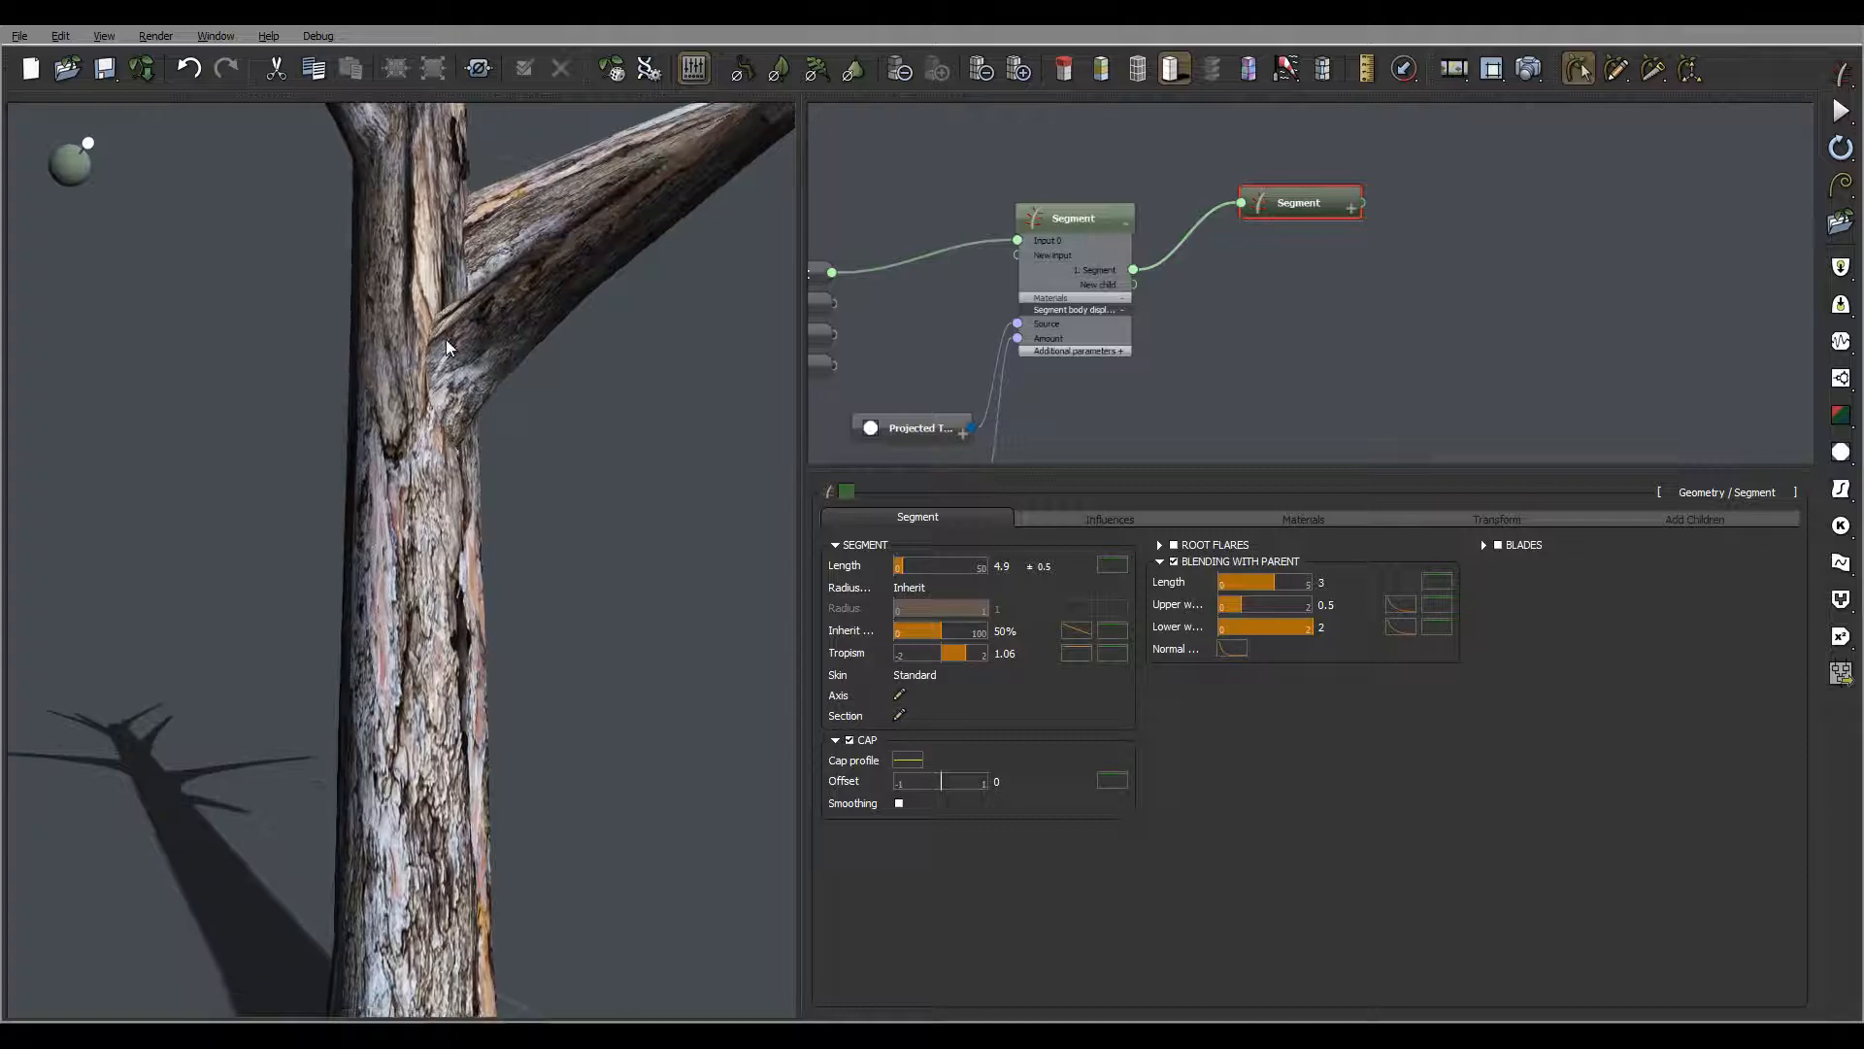
pyautogui.scroll(3, 441, 358)
pyautogui.moveTo(441, 359); pyautogui.dragTo(480, 321, button='right')
pyautogui.scroll(-3, 602, 394)
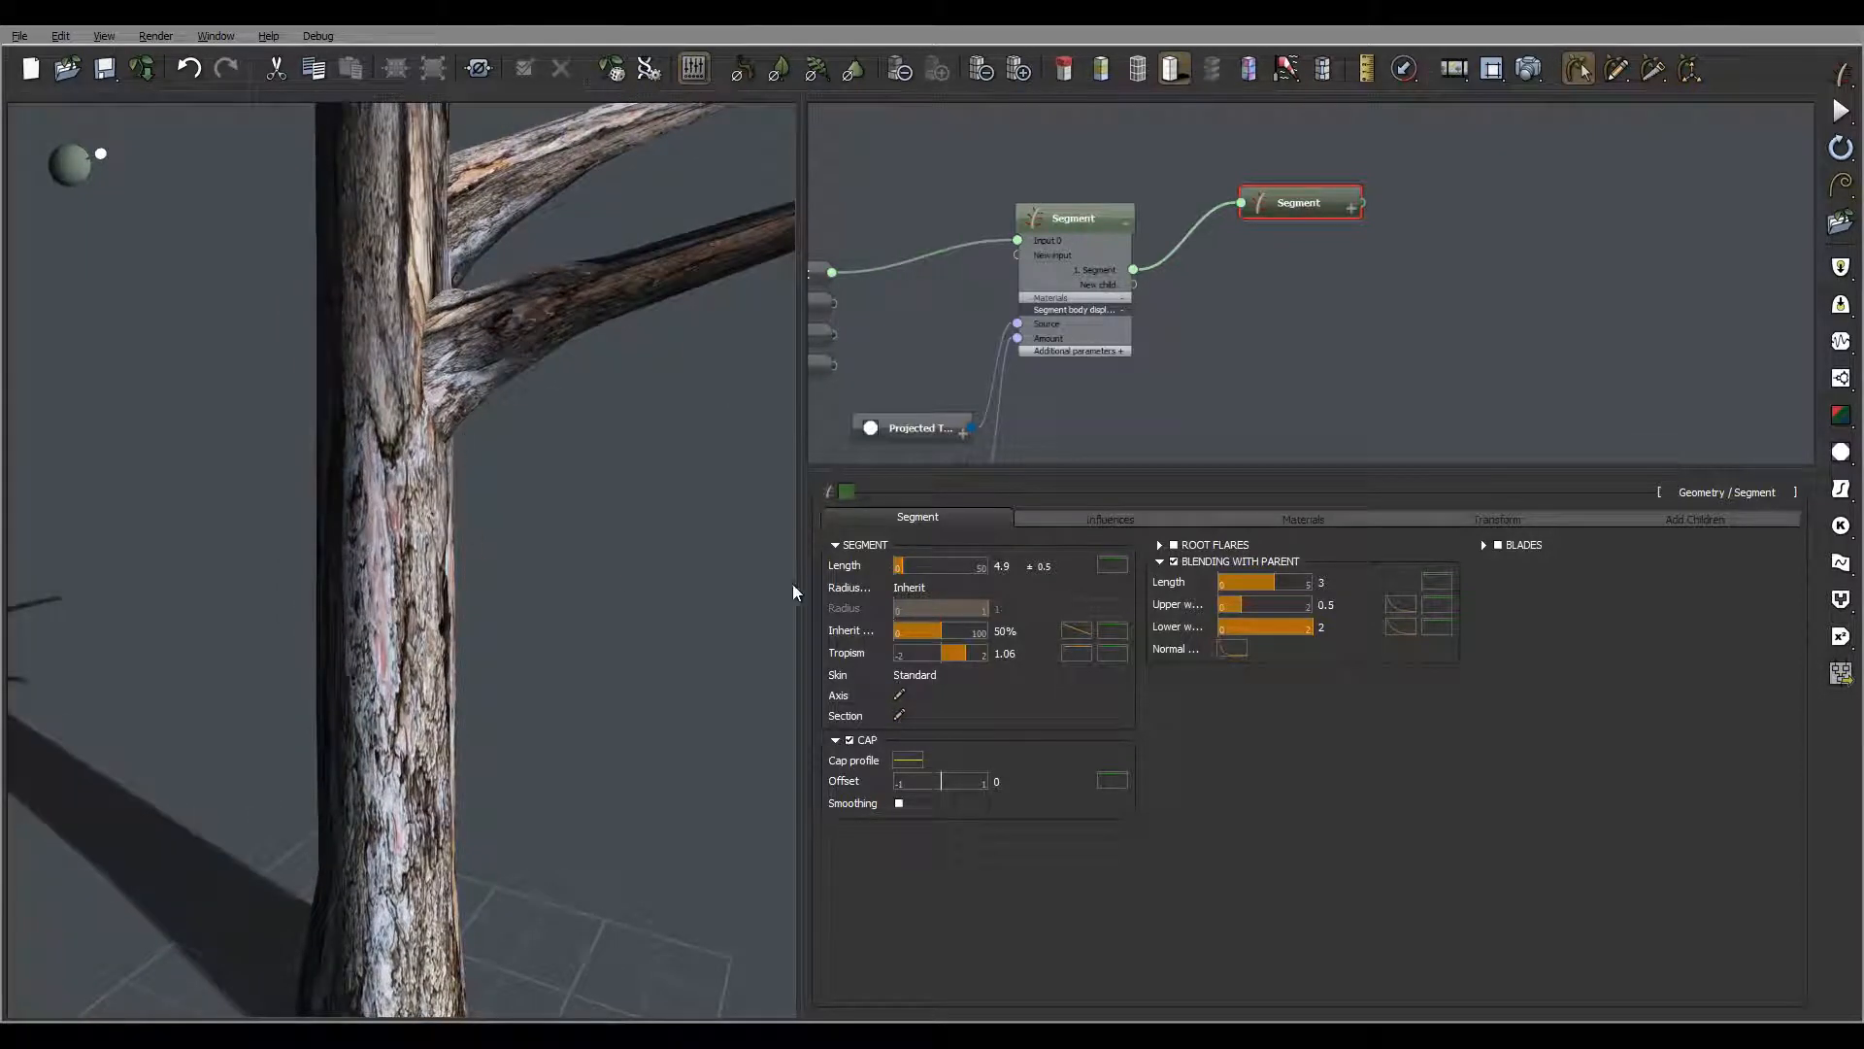
# Try a lower blending value of 5 where the branches join the trunk
pyautogui.doubleClick(1349, 628)
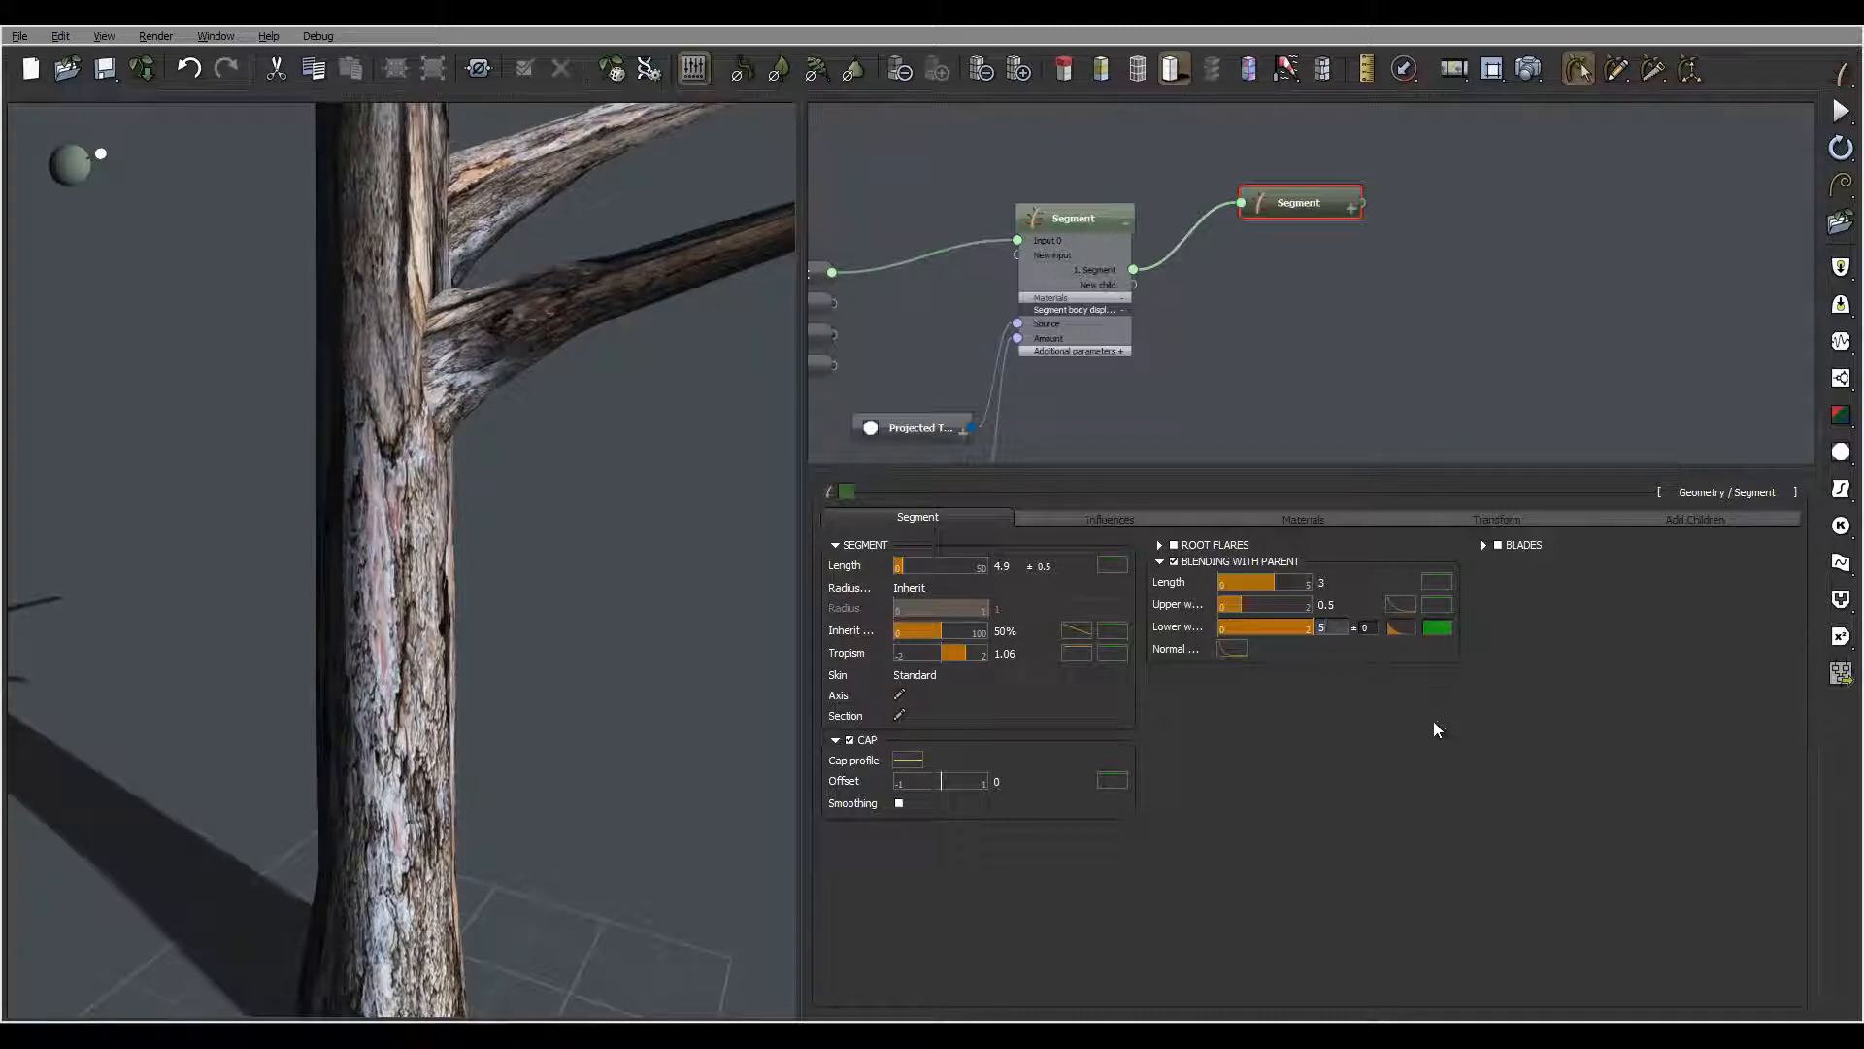
pyautogui.write('5')
pyautogui.press('Return')
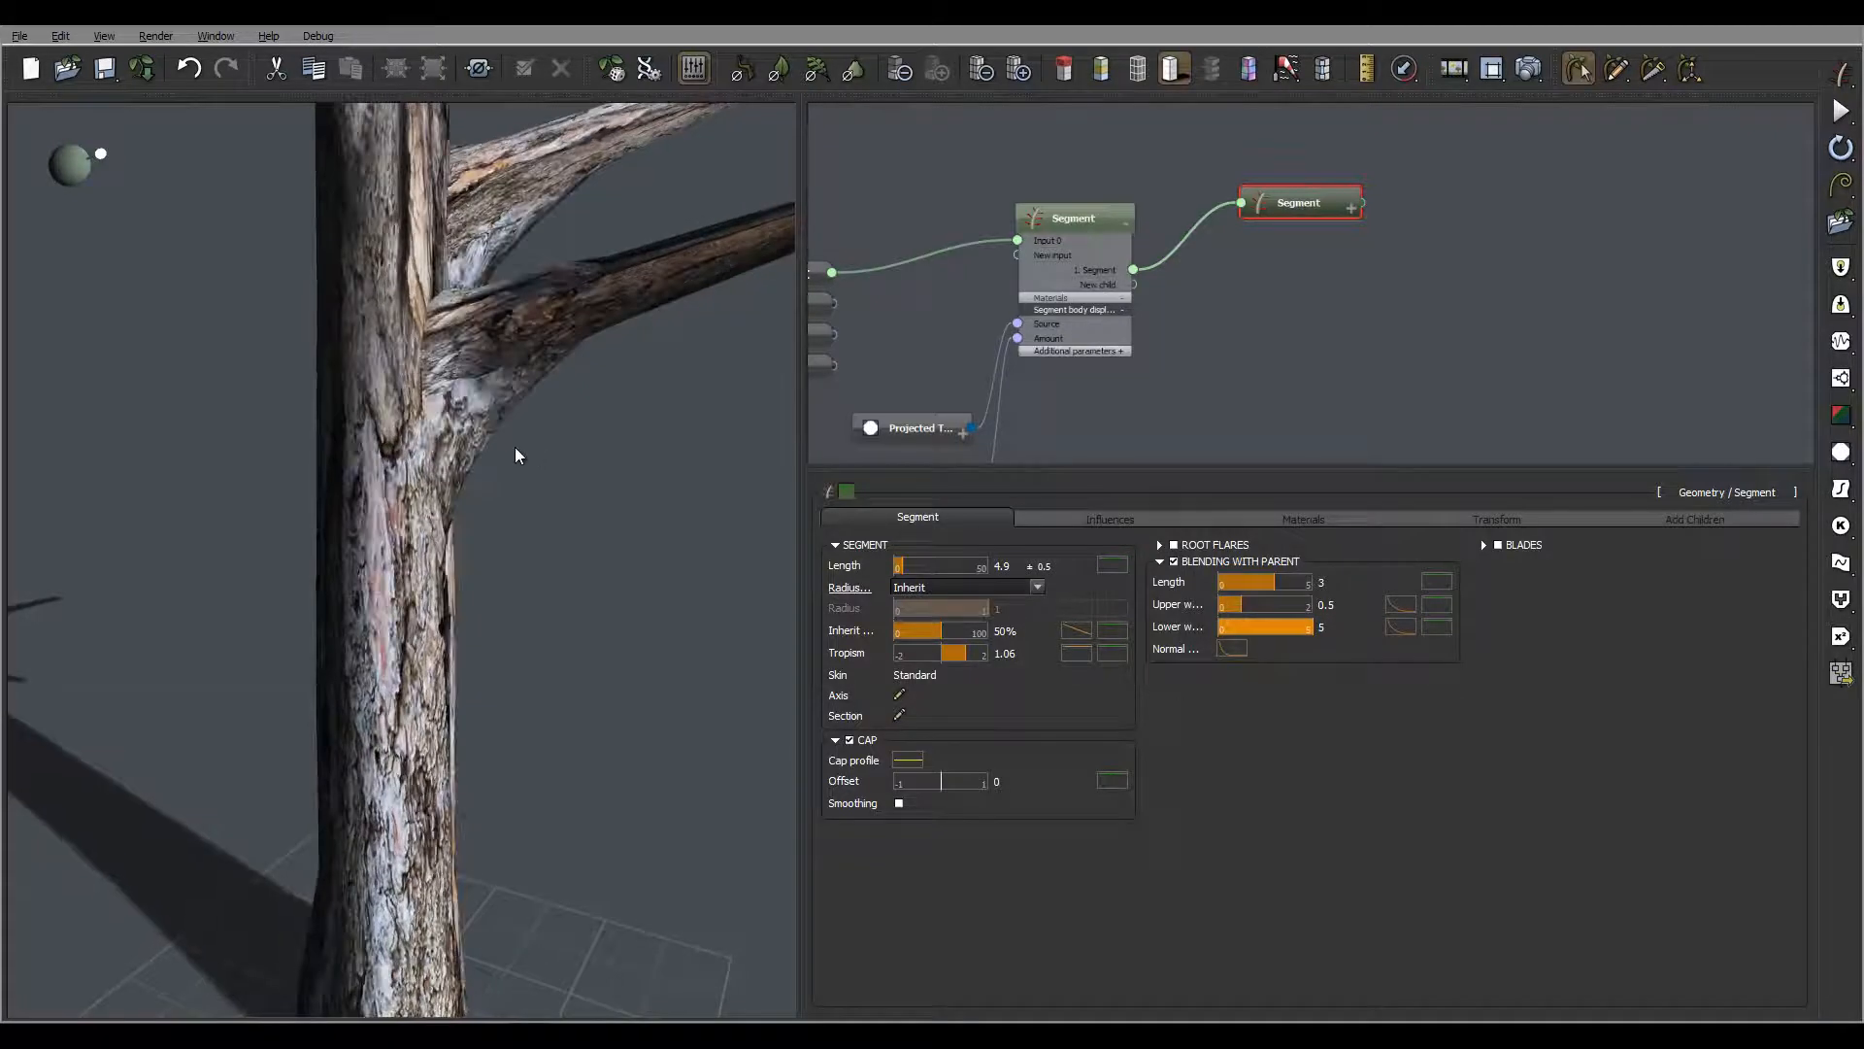
pyautogui.moveTo(514, 454)
pyautogui.mouseDown()
pyautogui.moveTo(533, 458)
pyautogui.moveTo(285, 431)
pyautogui.moveTo(574, 420)
pyautogui.moveTo(529, 448)
pyautogui.mouseUp()
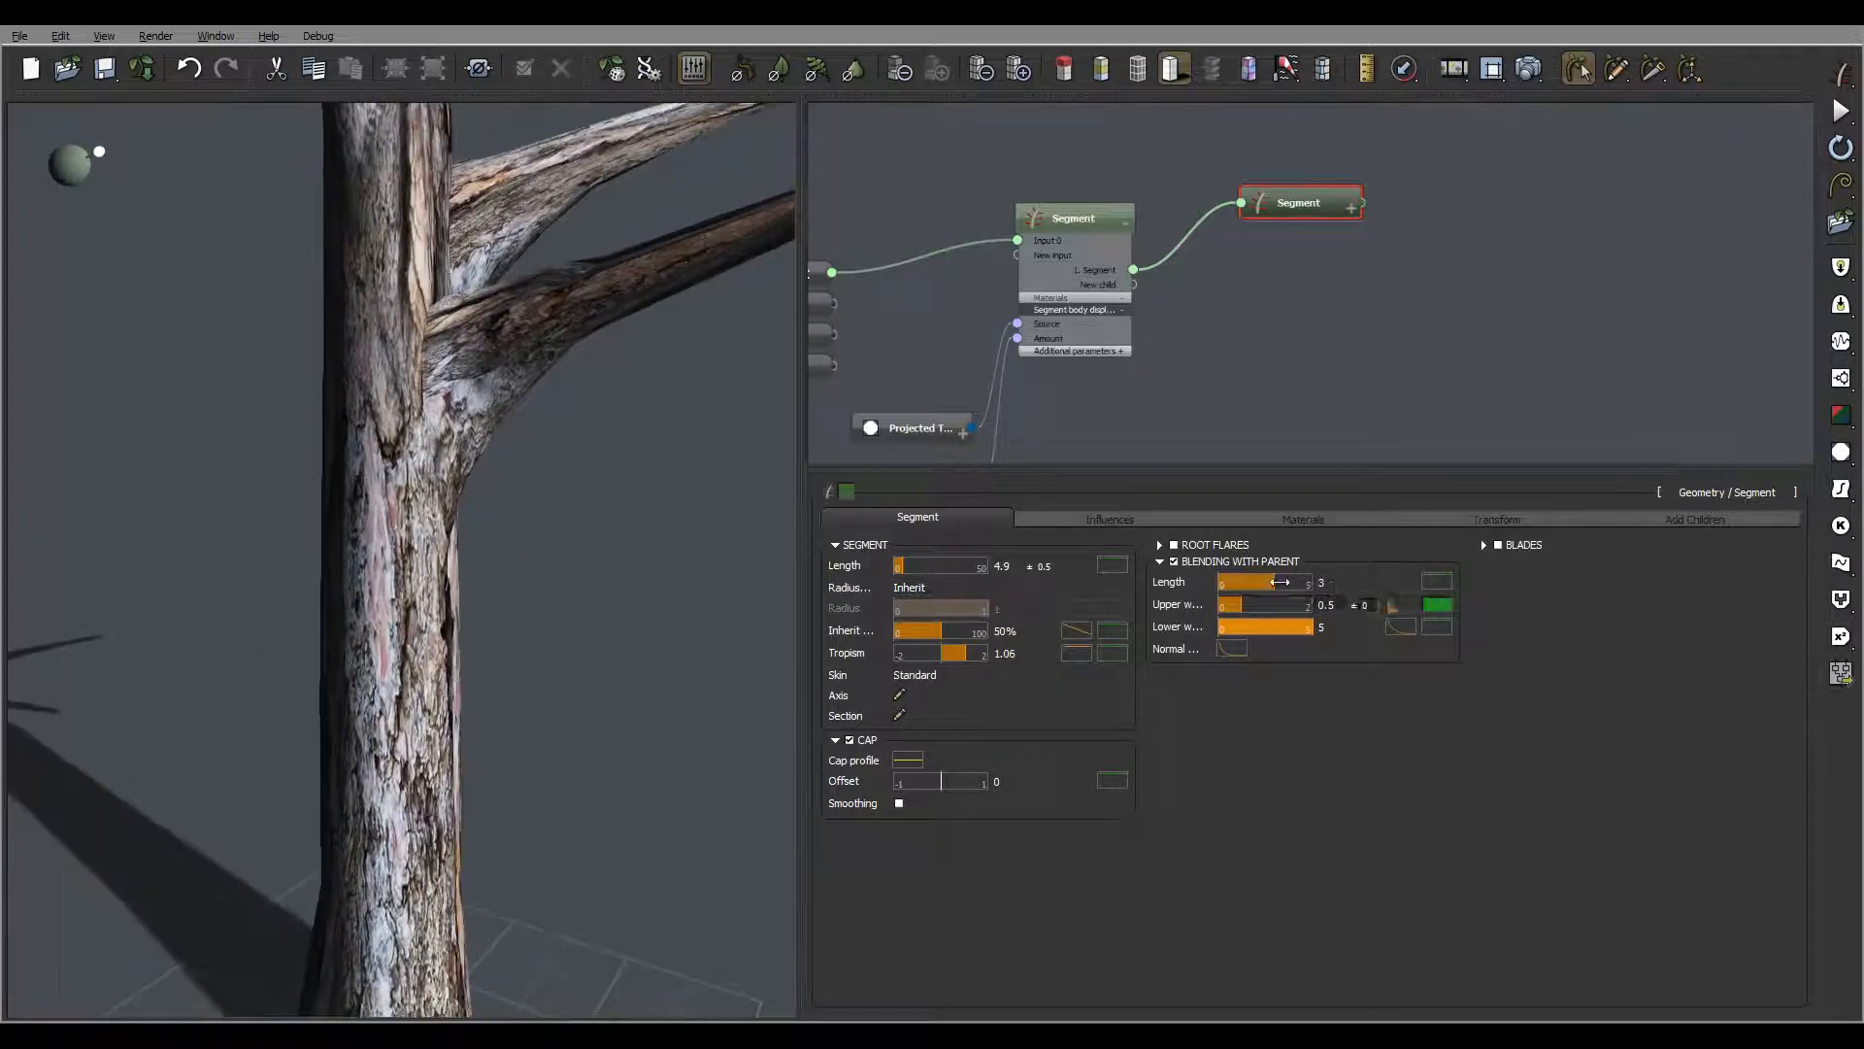
# Set the branch segment's length of blending with the parent to 2
pyautogui.click(1324, 583)
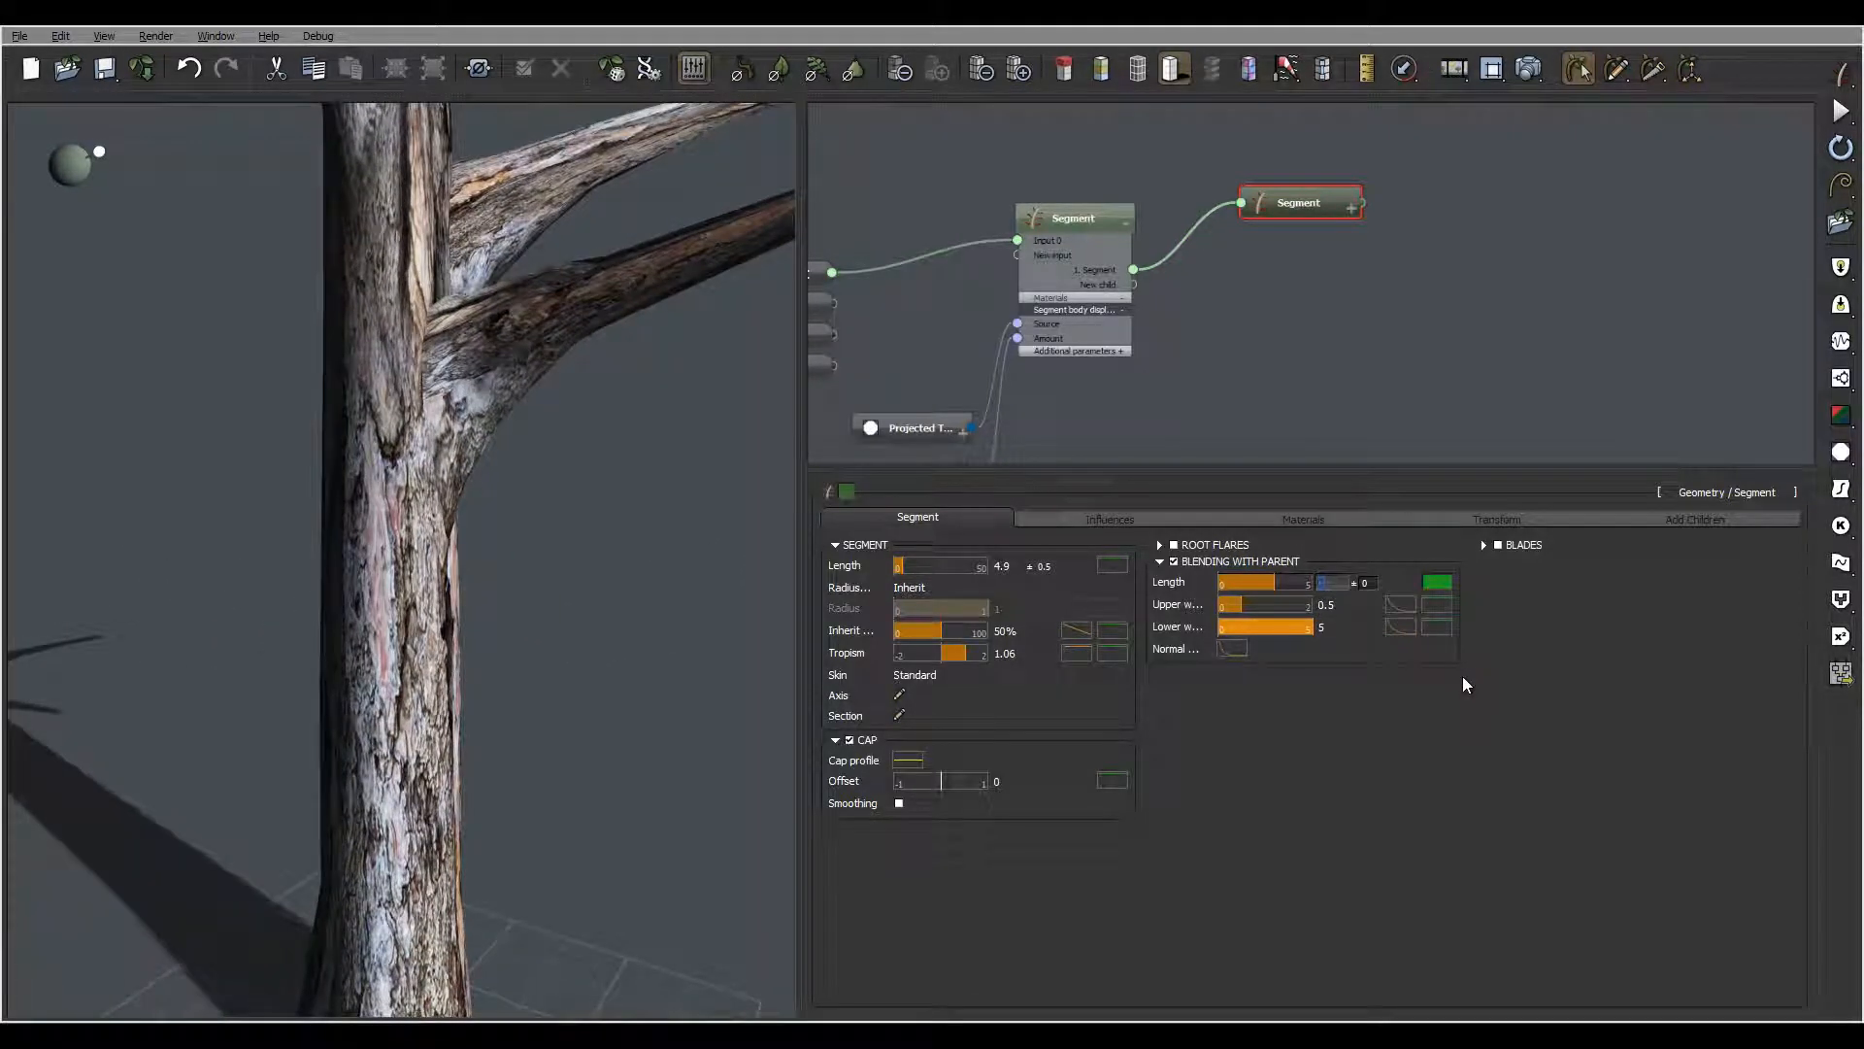
pyautogui.write('2')
pyautogui.press('Return')
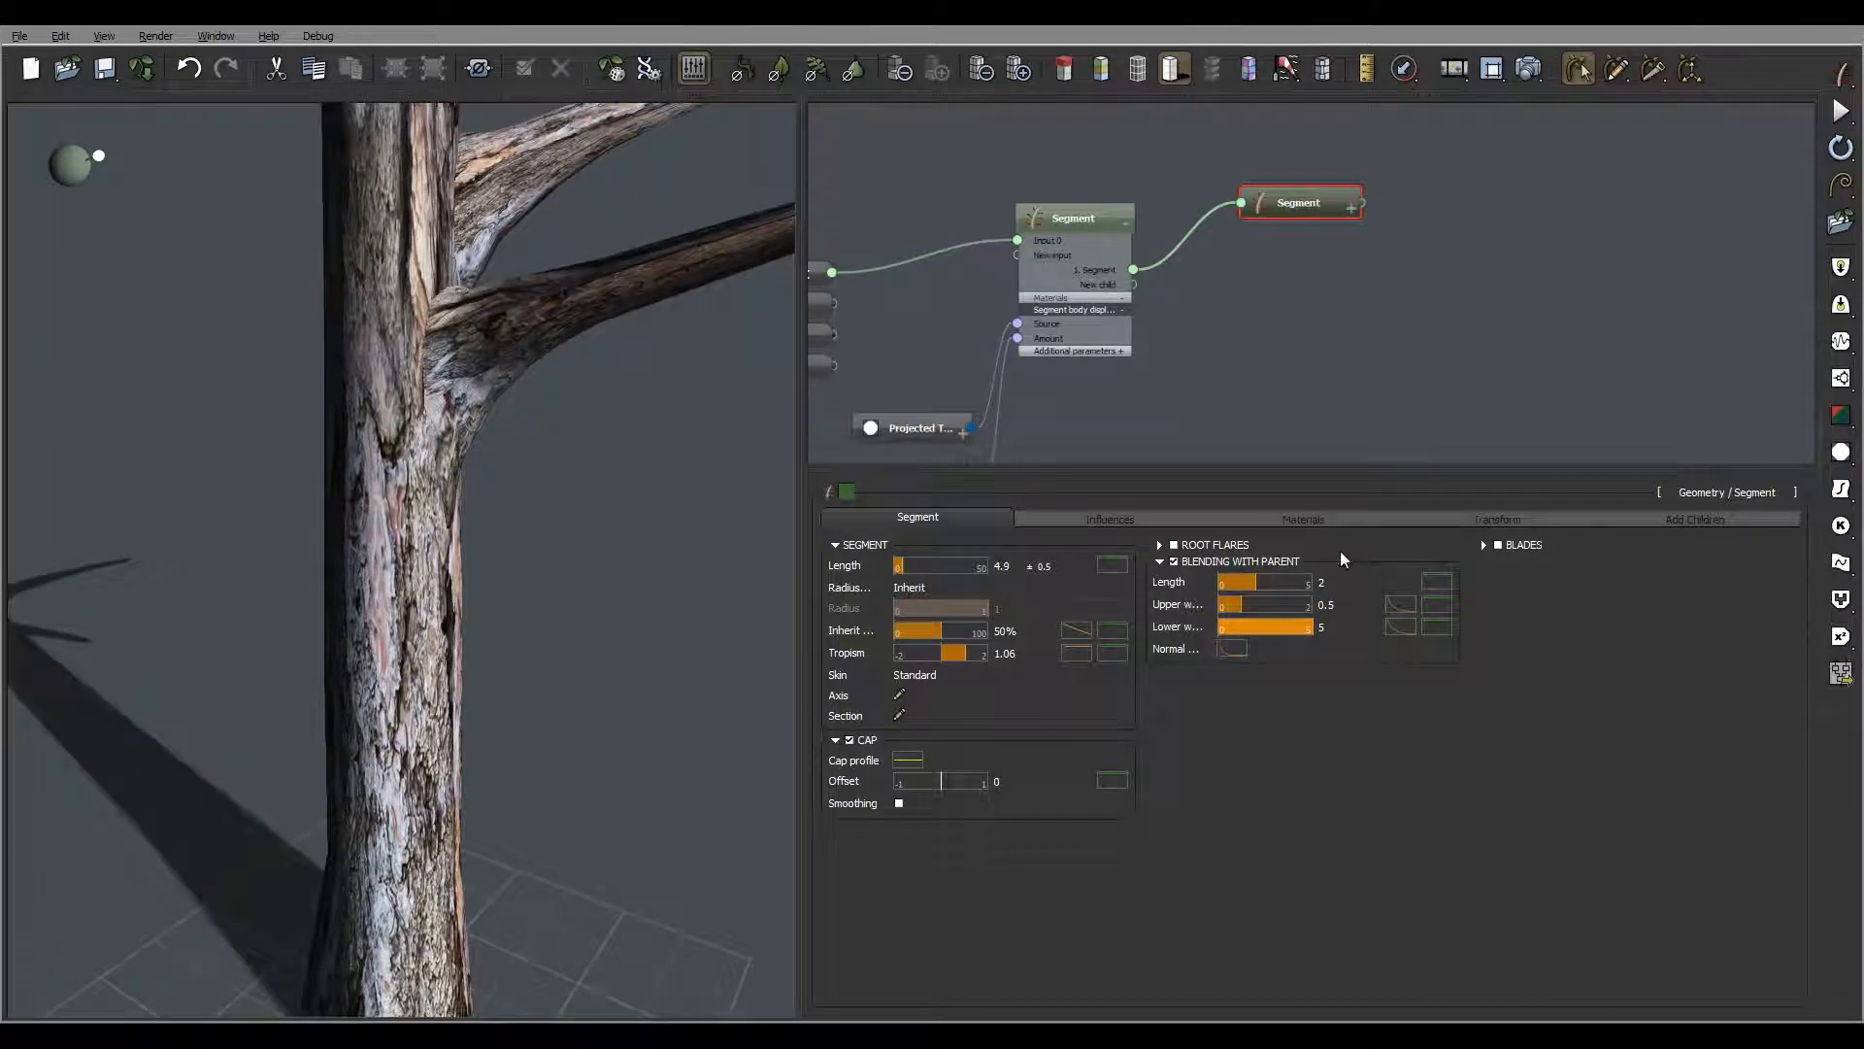
# Try an upper blending value of 0.2 for the branches and check the junction from another side
pyautogui.doubleClick(1328, 604)
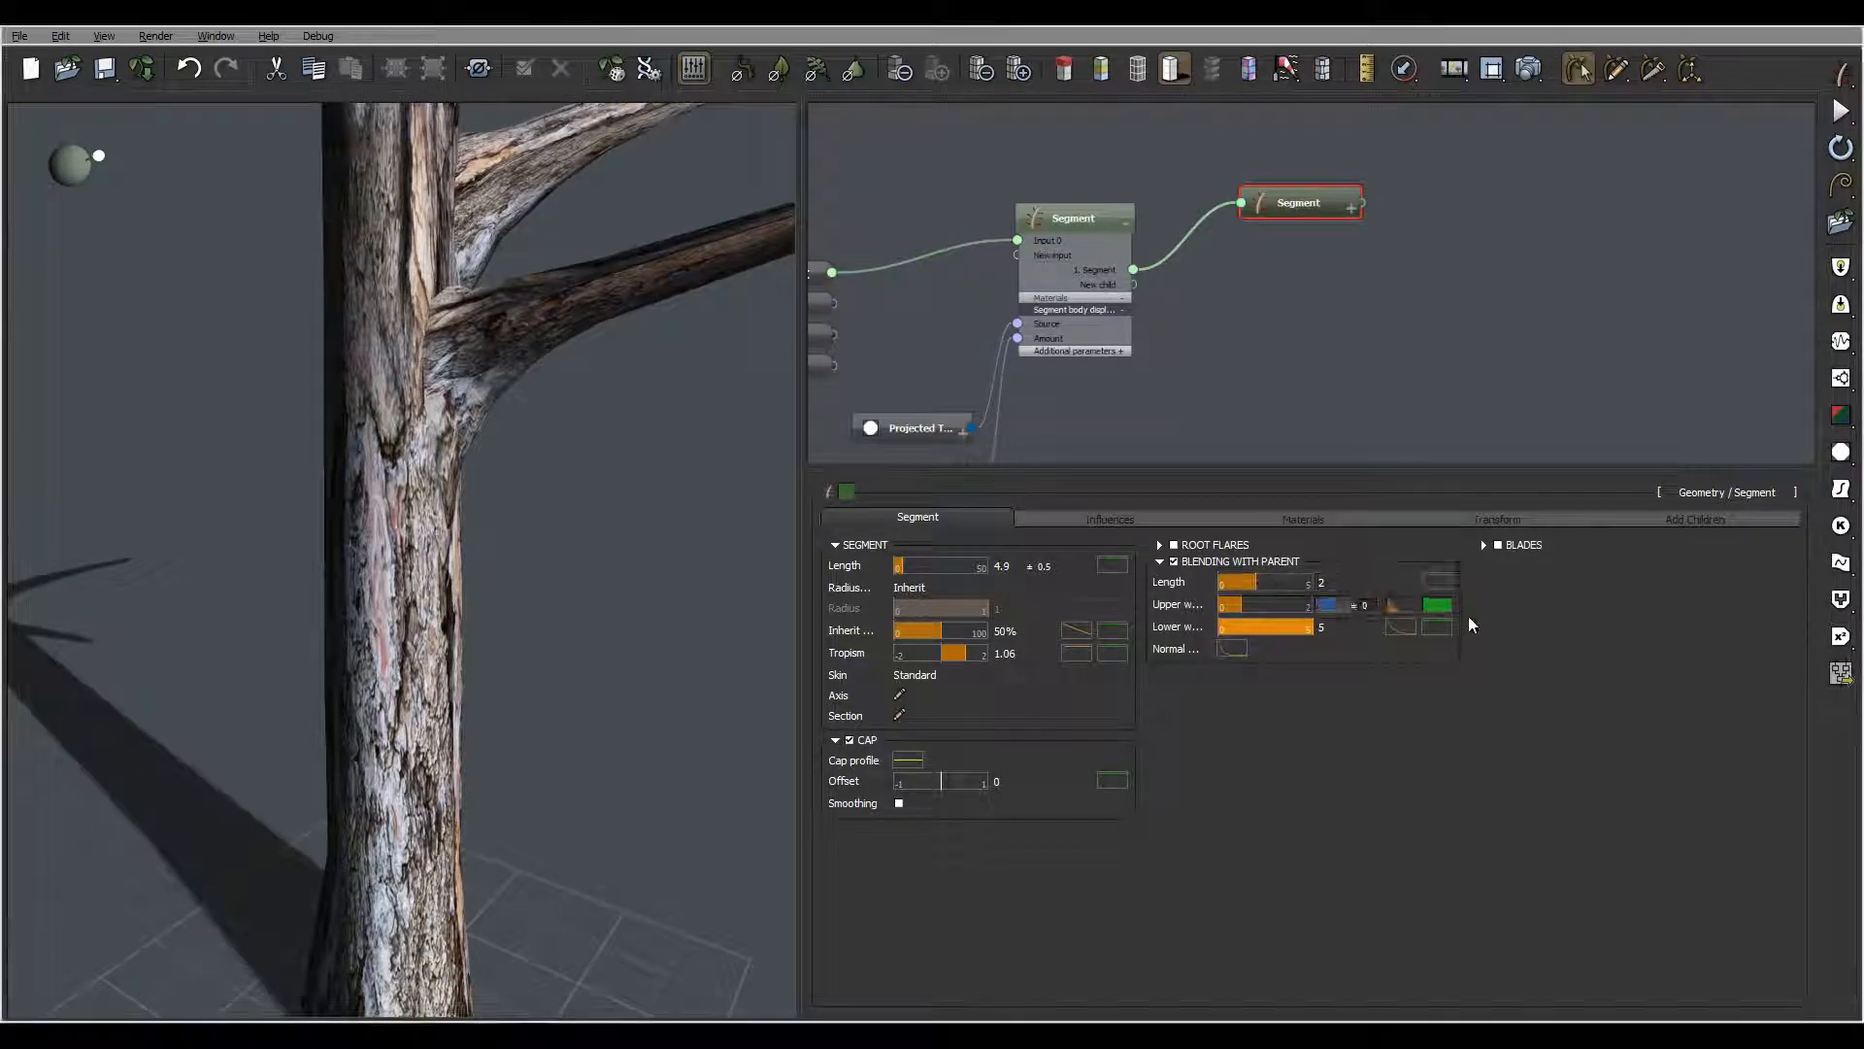
pyautogui.write('0.2')
pyautogui.press('Return')
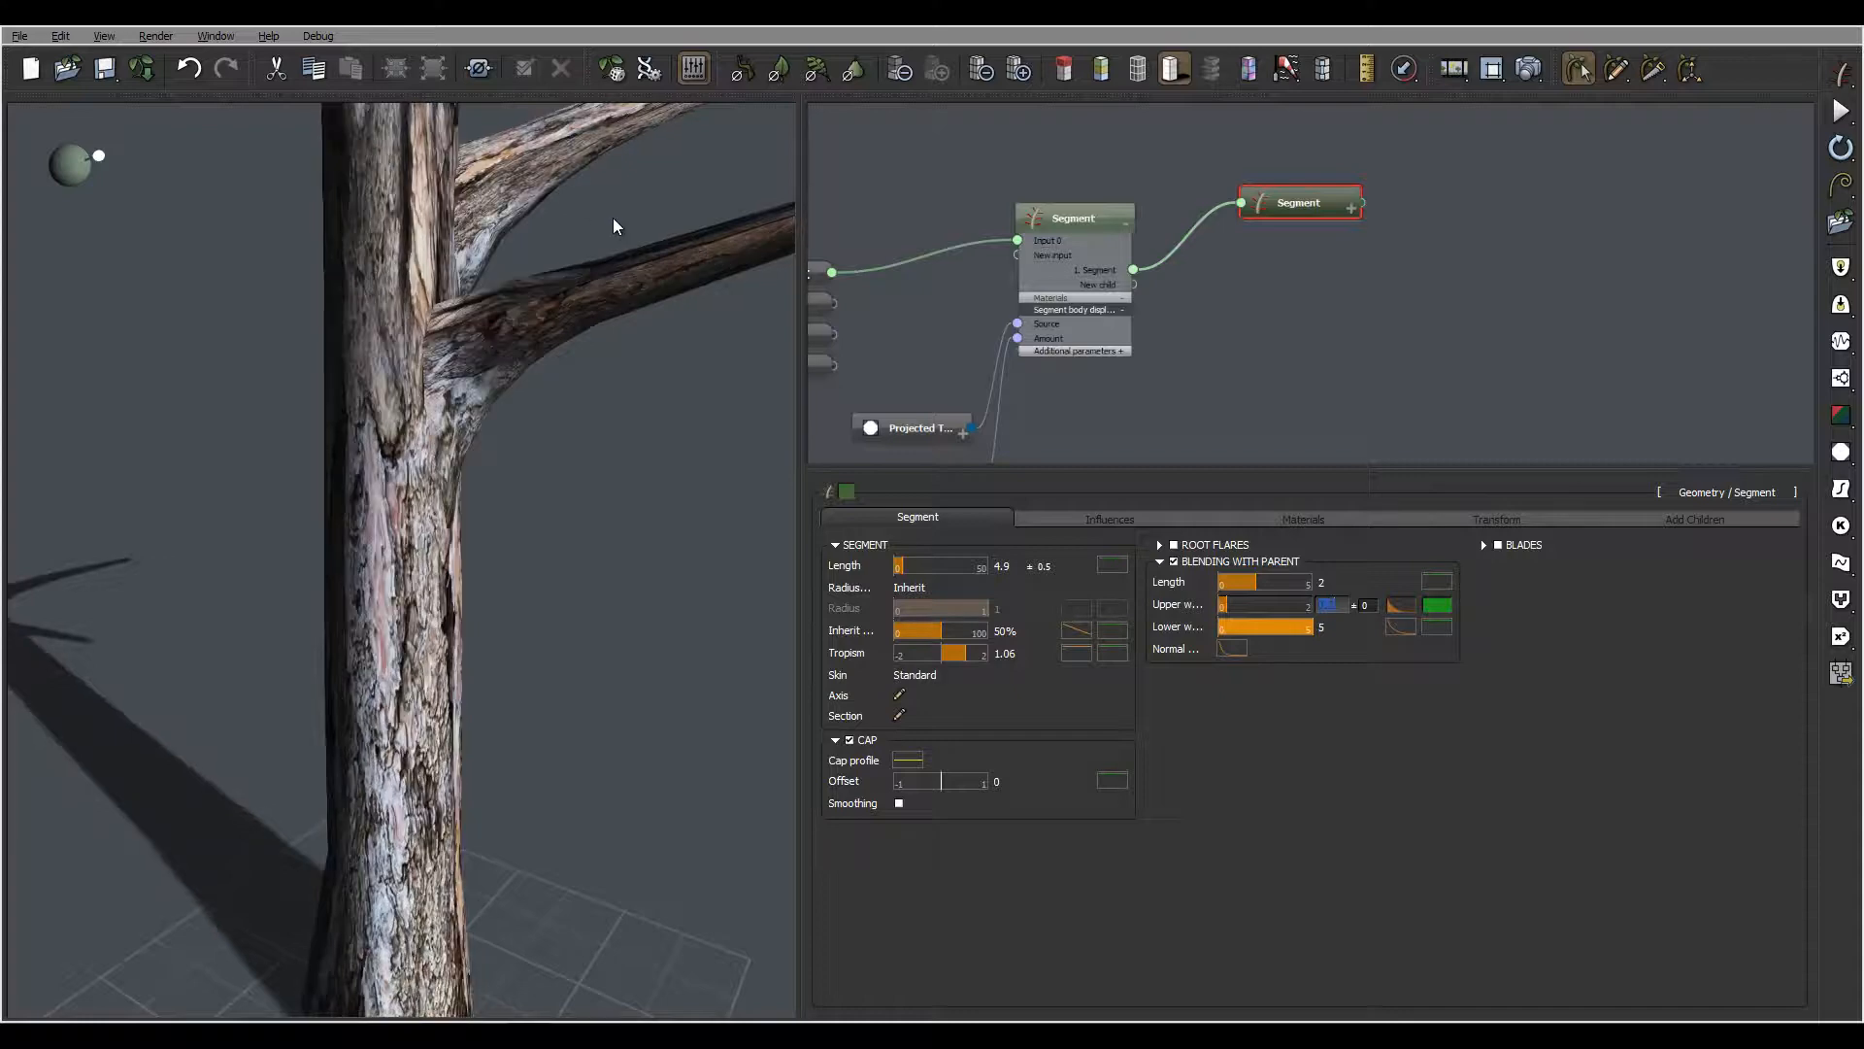
pyautogui.moveTo(748, 178); pyautogui.dragTo(559, 194, button='right')
# Try an upper blending value of 1 and examine the branch junctions near and far
pyautogui.click(1328, 604)
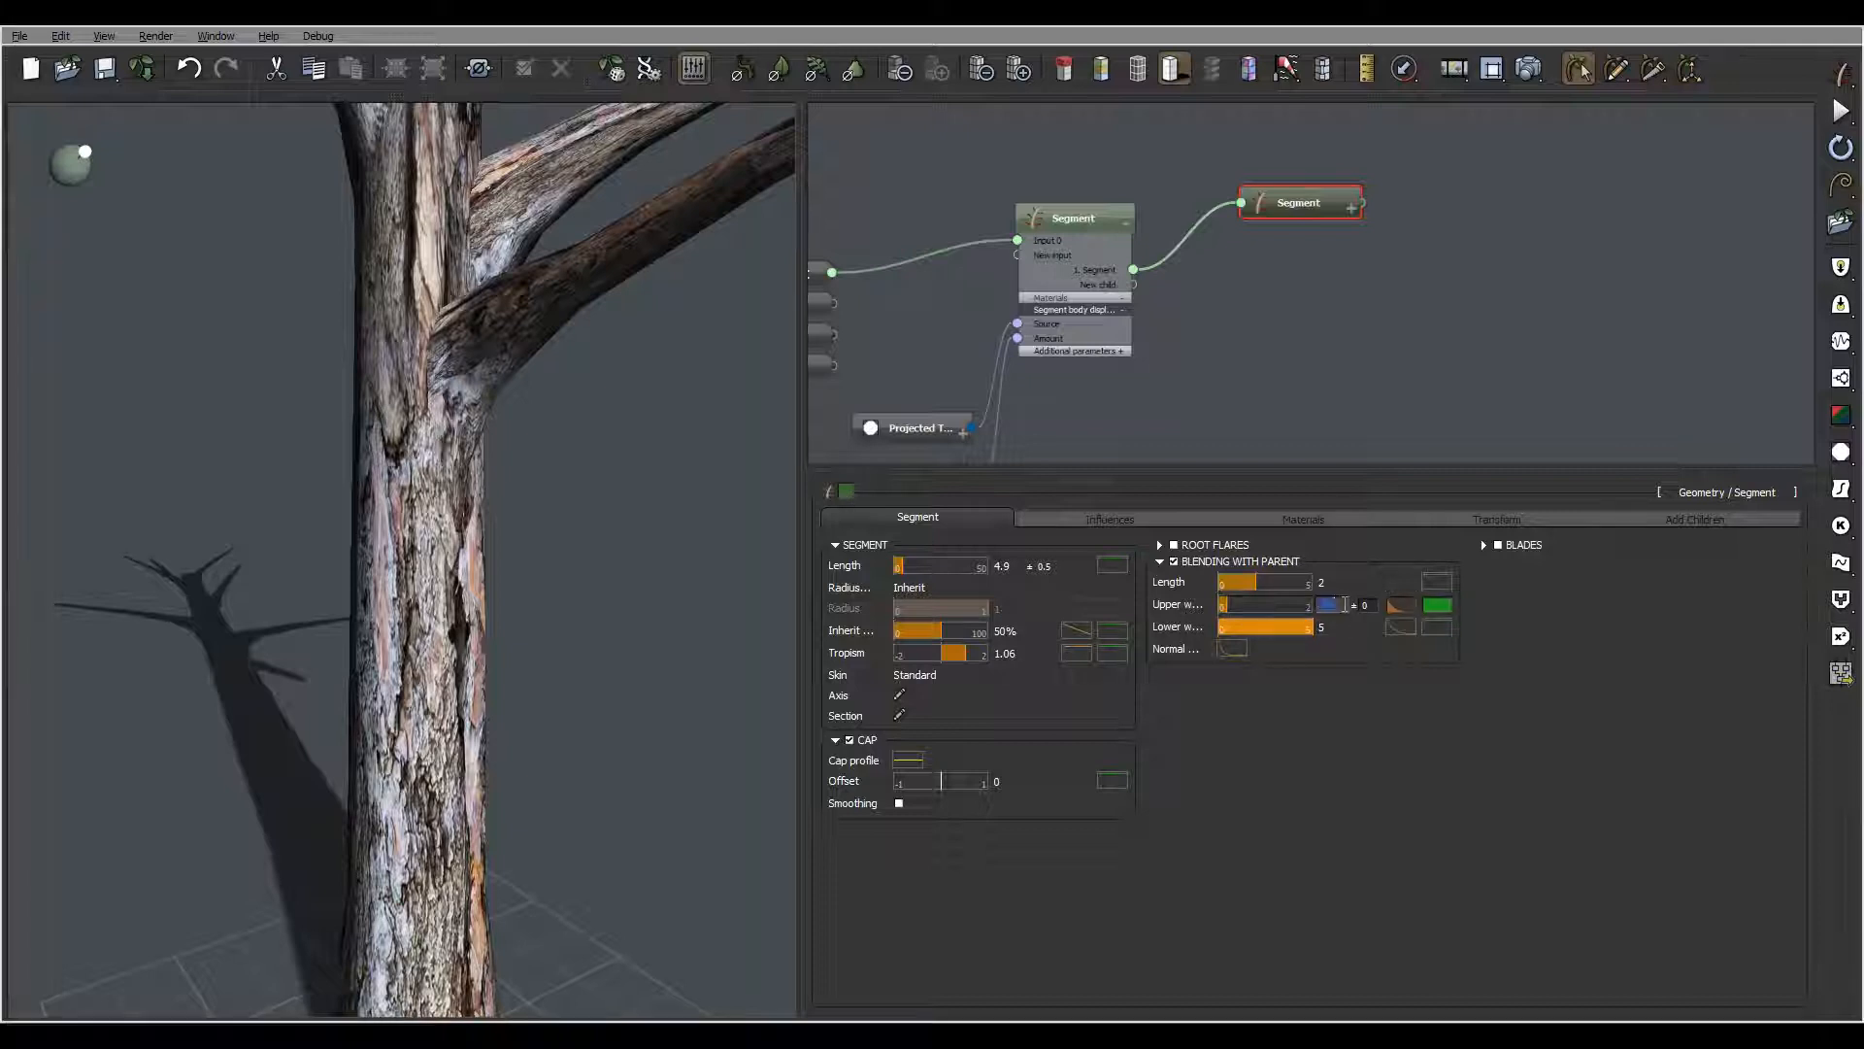
pyautogui.write('1')
pyautogui.press('Return')
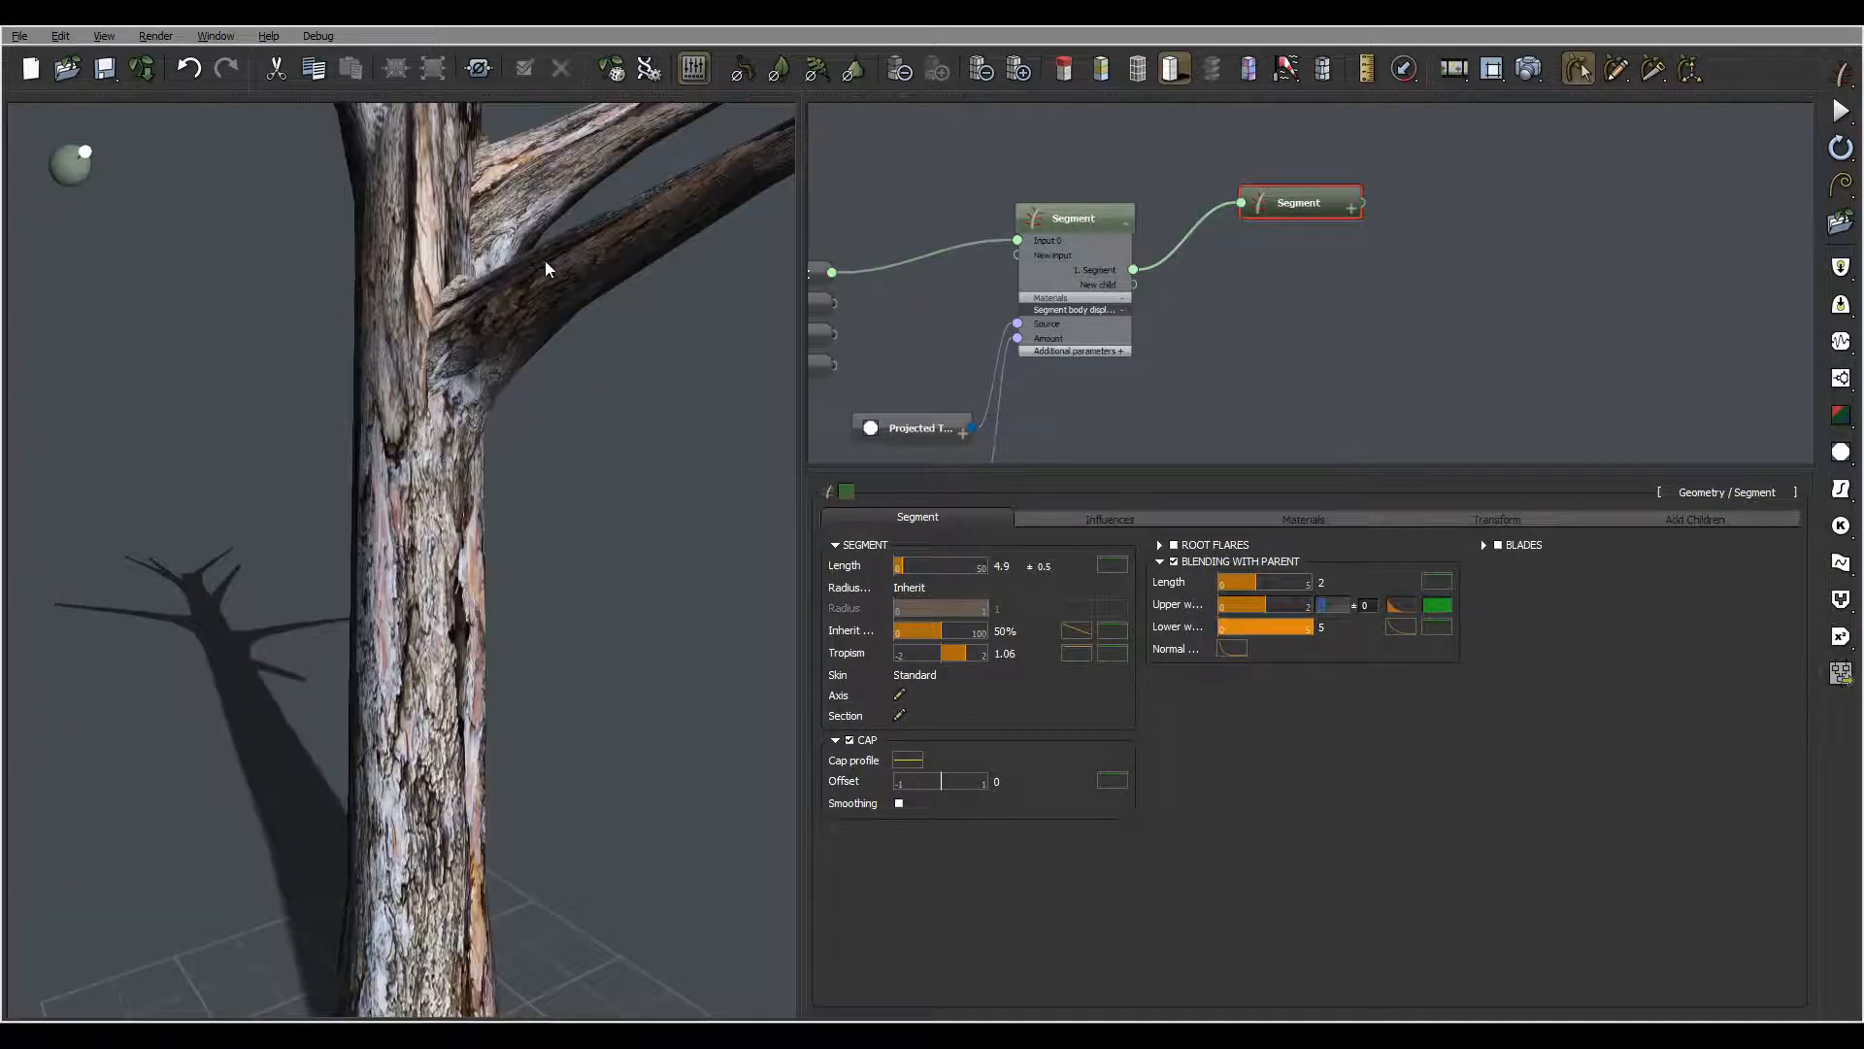
pyautogui.moveTo(473, 289); pyautogui.dragTo(508, 326, button='right')
pyautogui.scroll(-10, 515, 218)
pyautogui.scroll(5, 429, 391)
pyautogui.moveTo(544, 423); pyautogui.dragTo(522, 424, button='right')
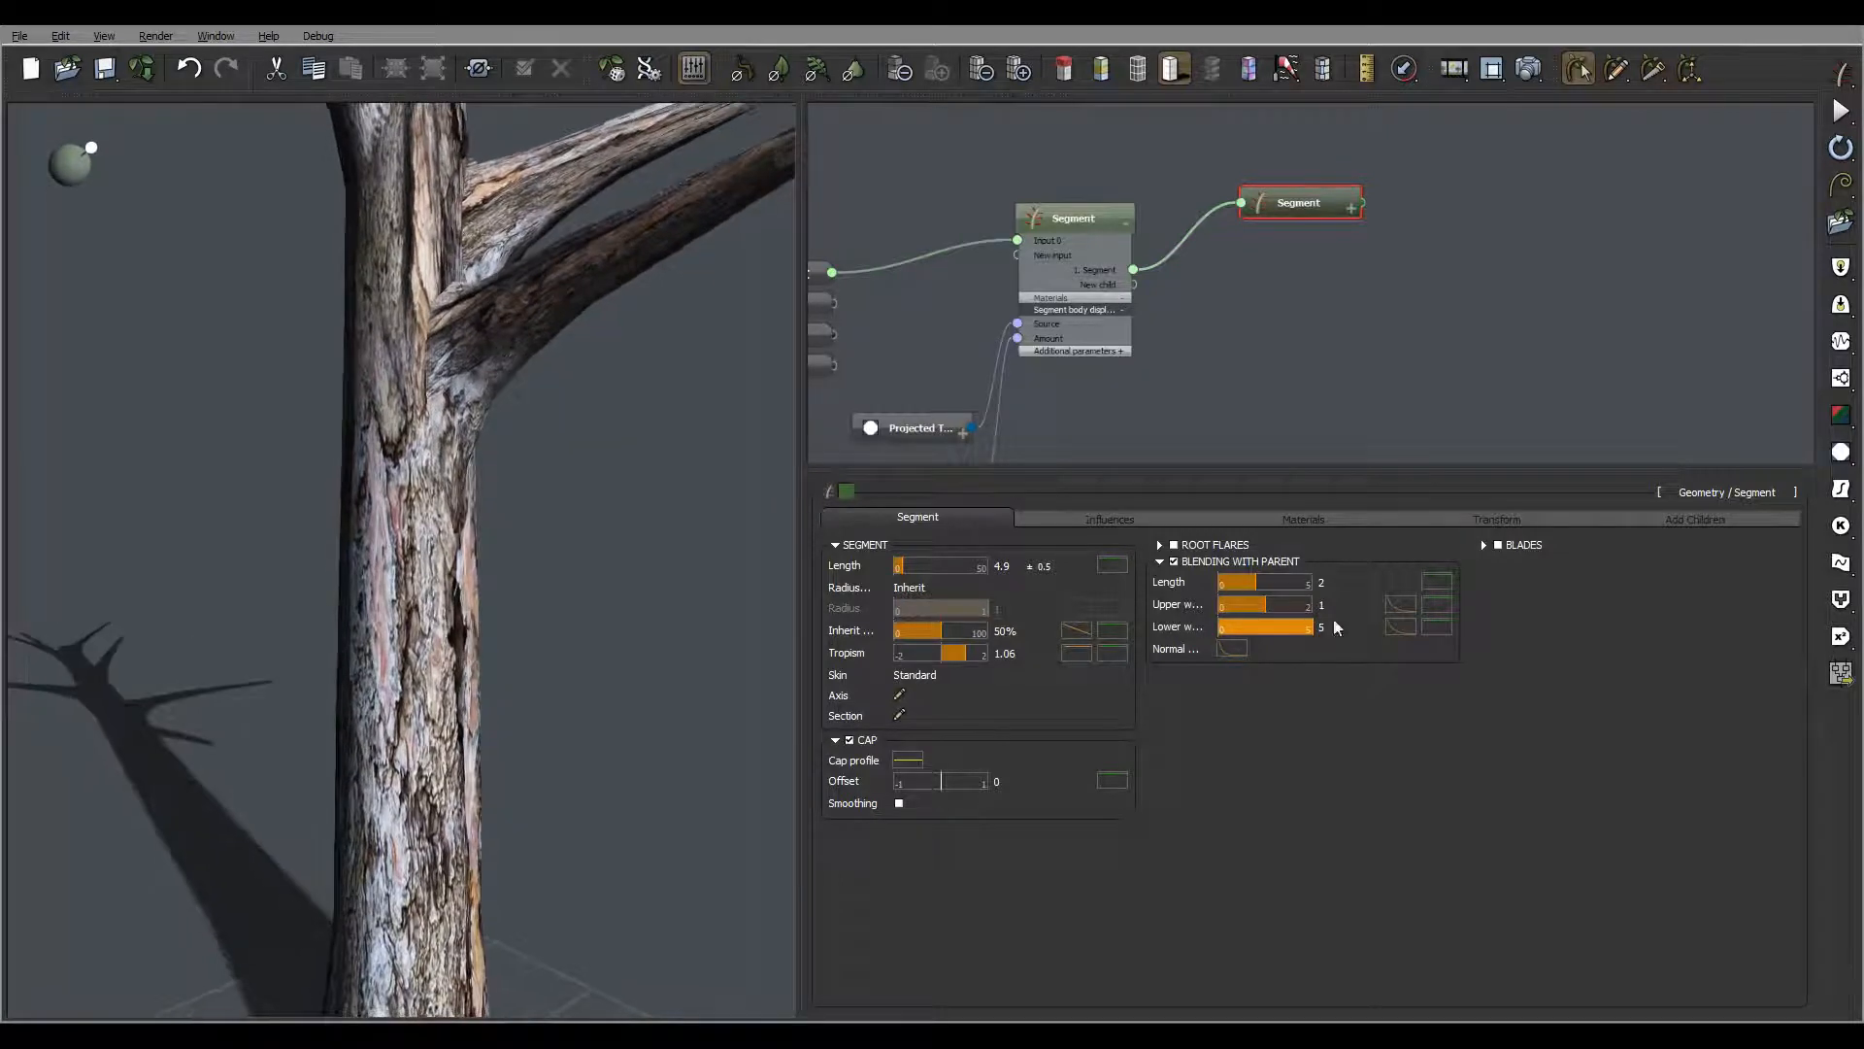
# Set the lower blending value of the branch segment to 1 and check the underside of the junction
pyautogui.doubleClick(1339, 626)
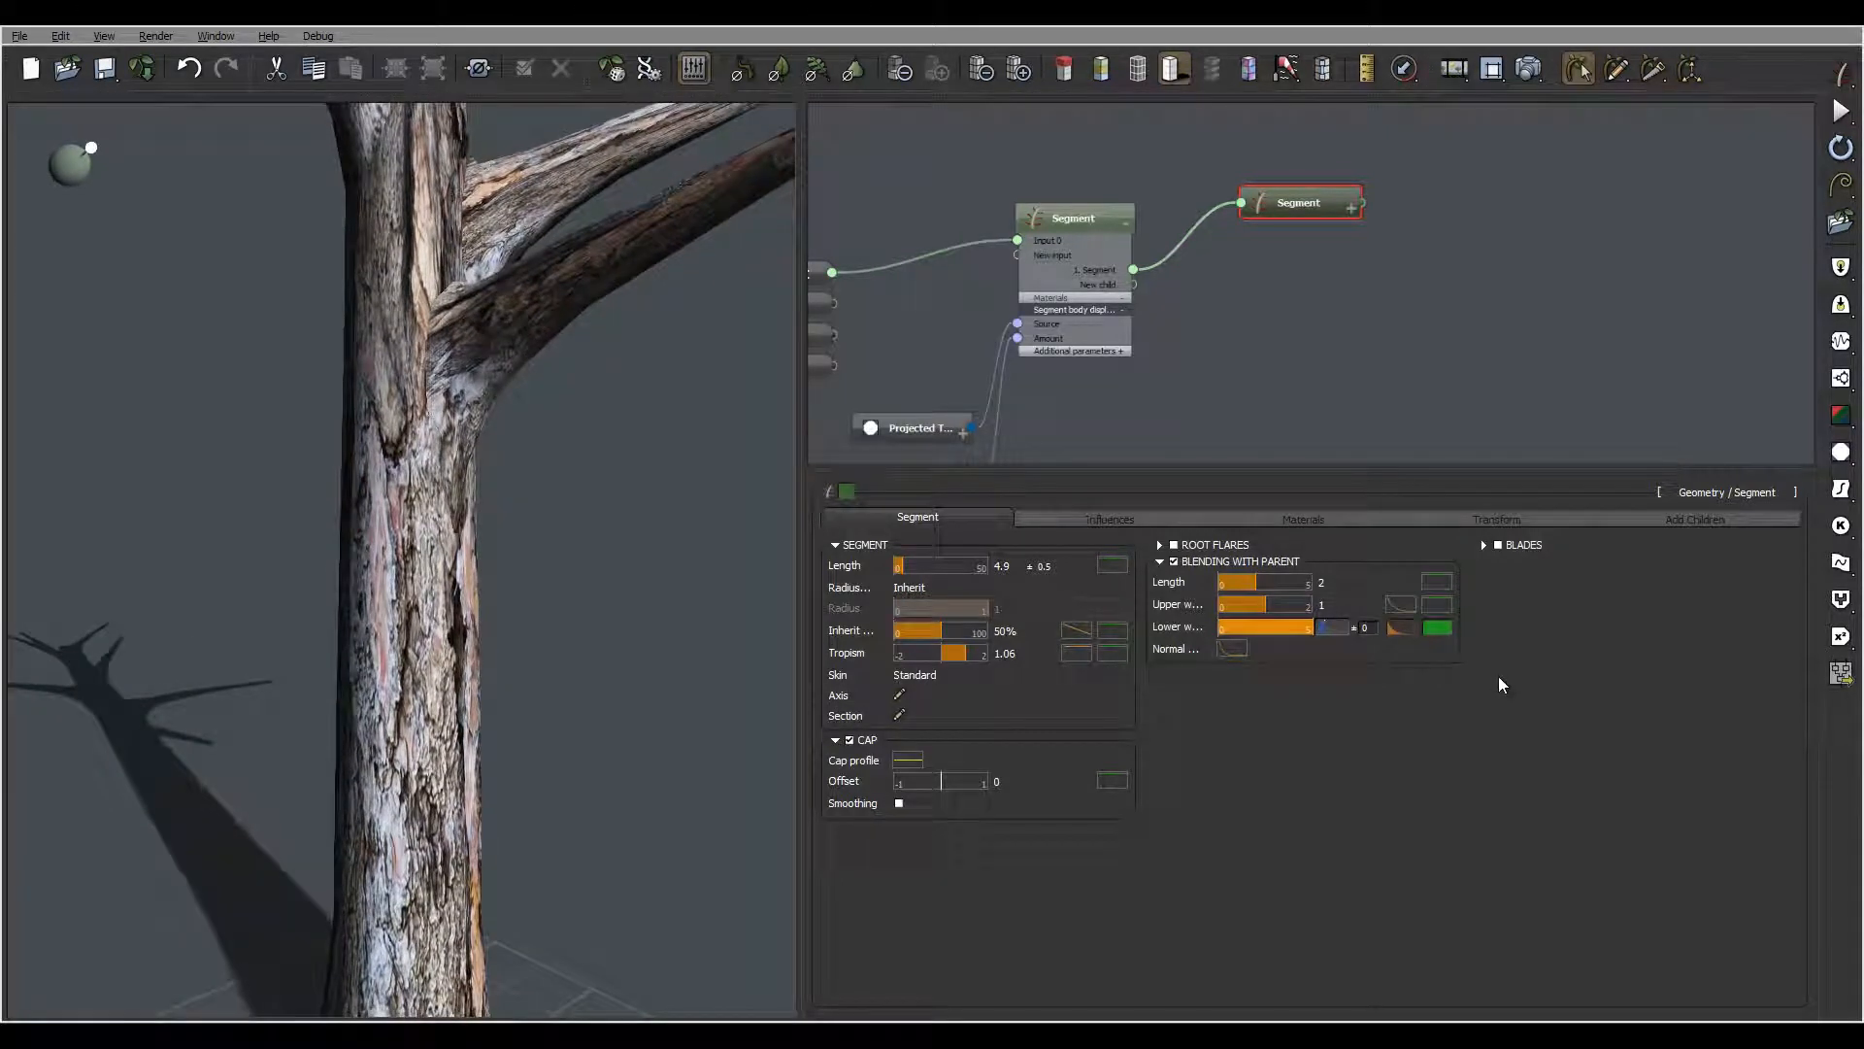
pyautogui.write('1')
pyautogui.press('Return')
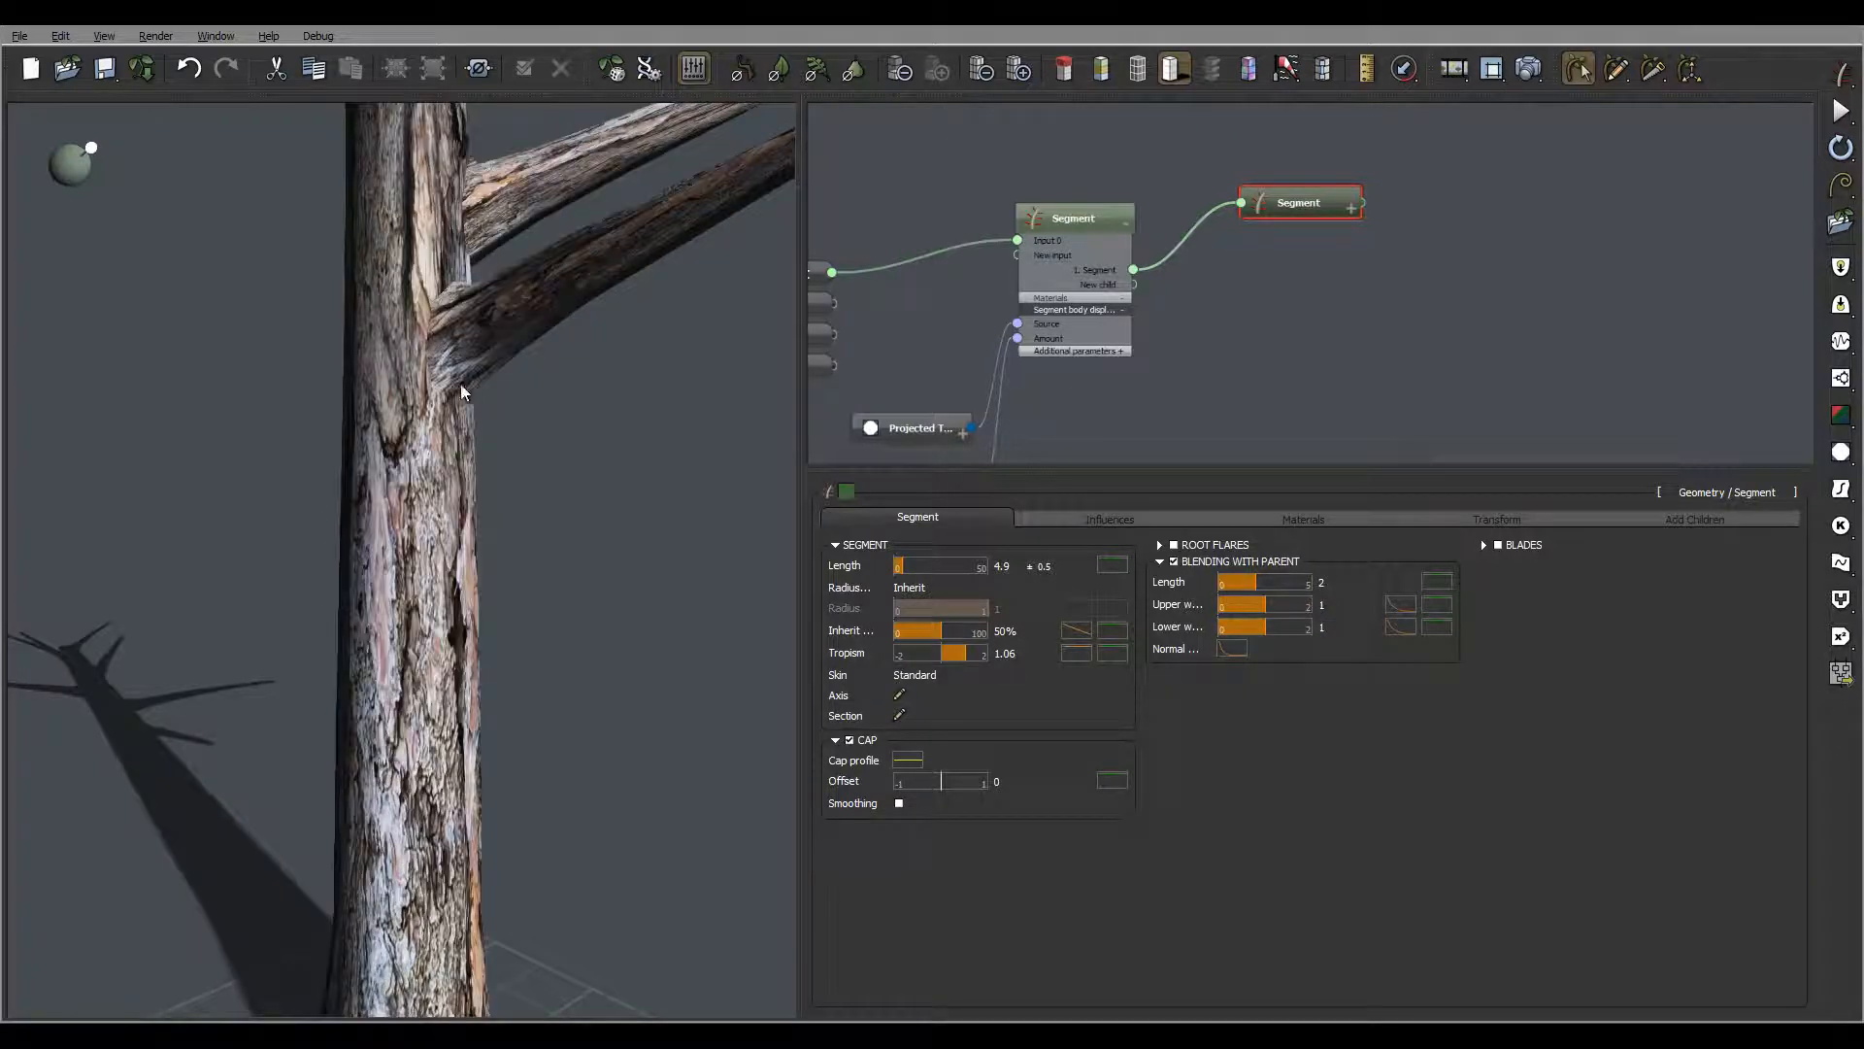
pyautogui.moveTo(461, 383); pyautogui.dragTo(607, 362, button='right')
# Set the upper blending value of the branch segment to 0.5 and view the junctions from other sides
pyautogui.doubleClick(1316, 604)
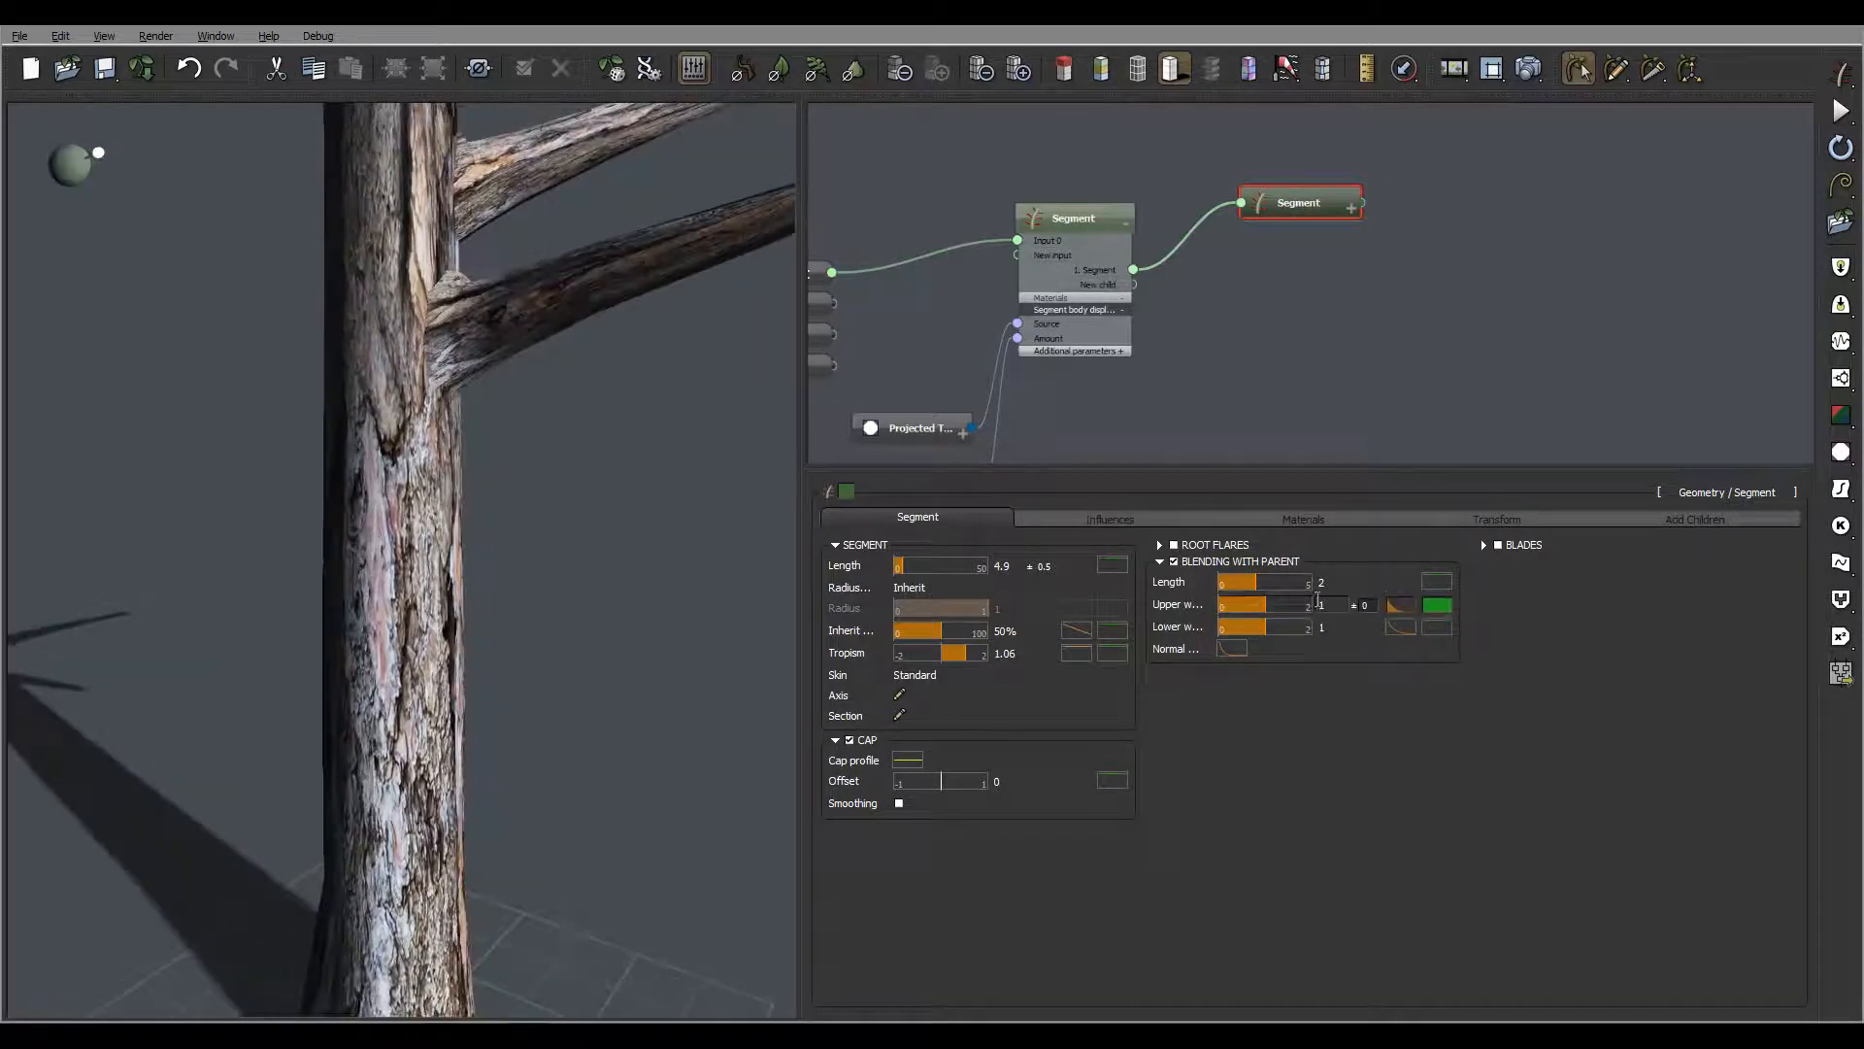
pyautogui.write('0.')
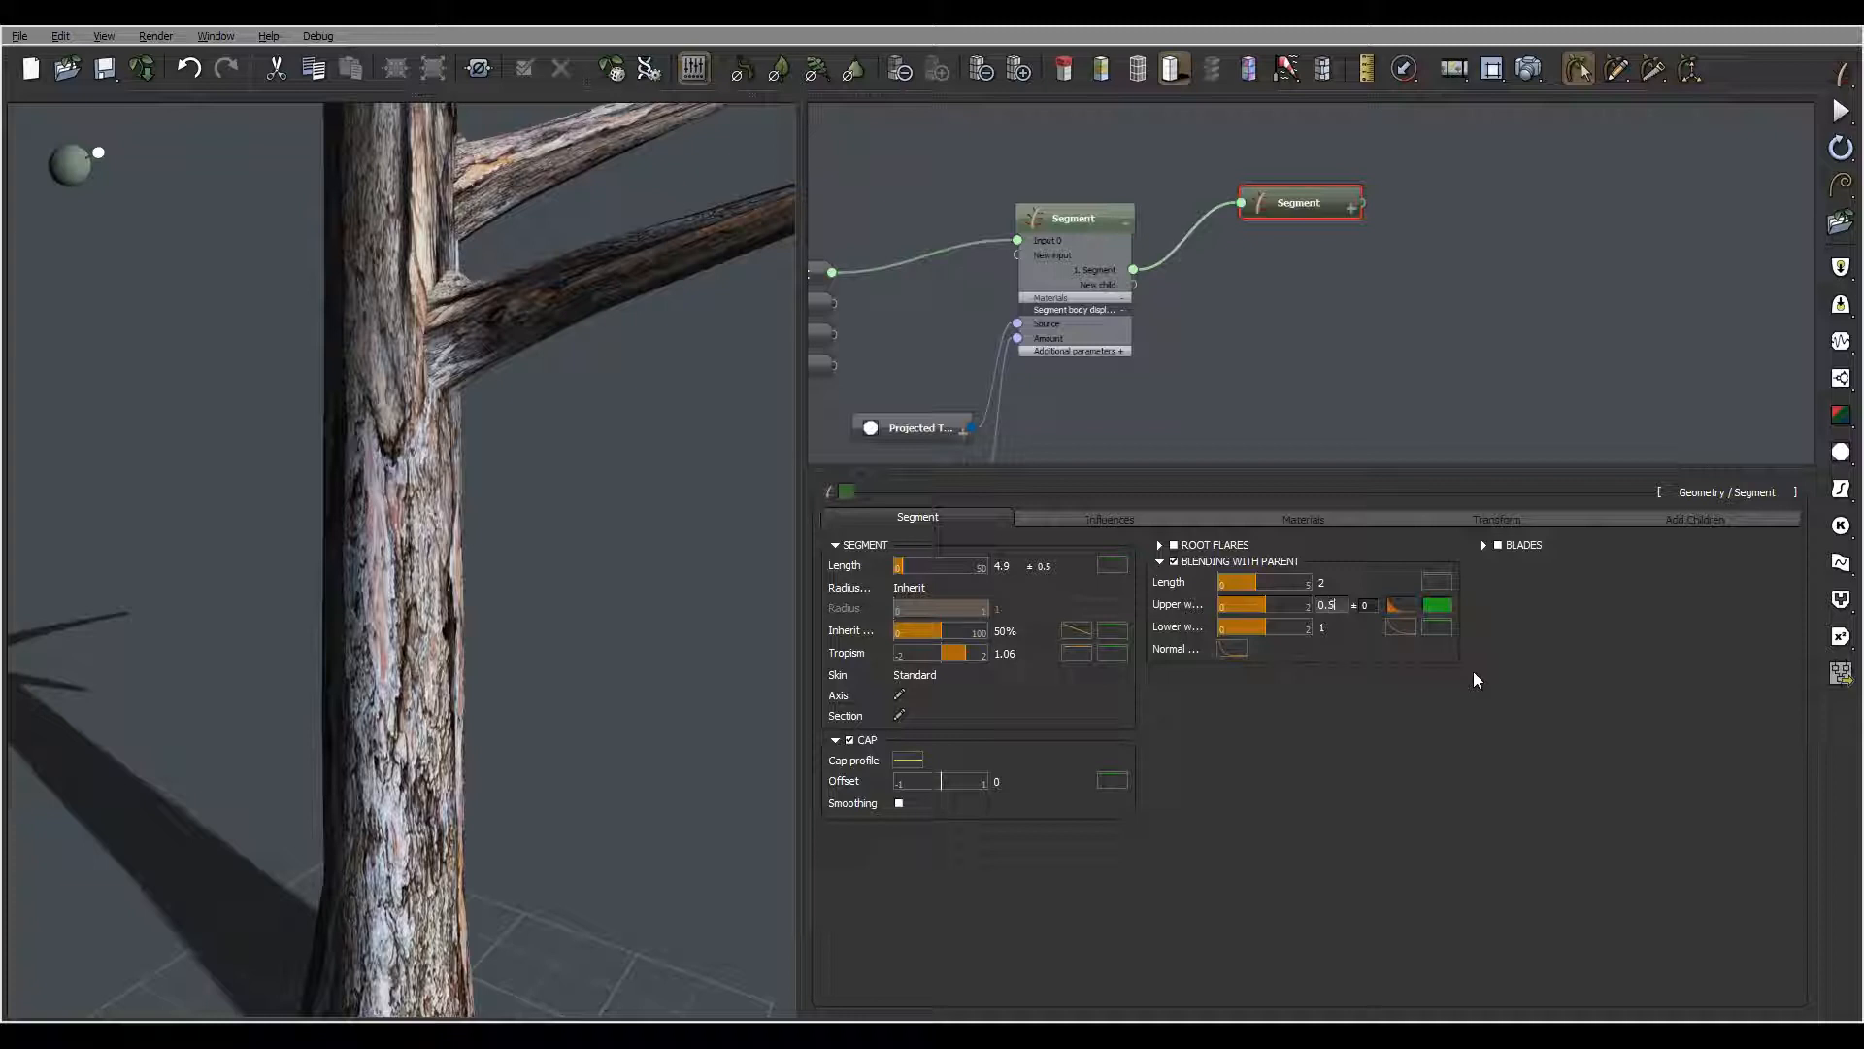
pyautogui.write('5')
pyautogui.press('Return')
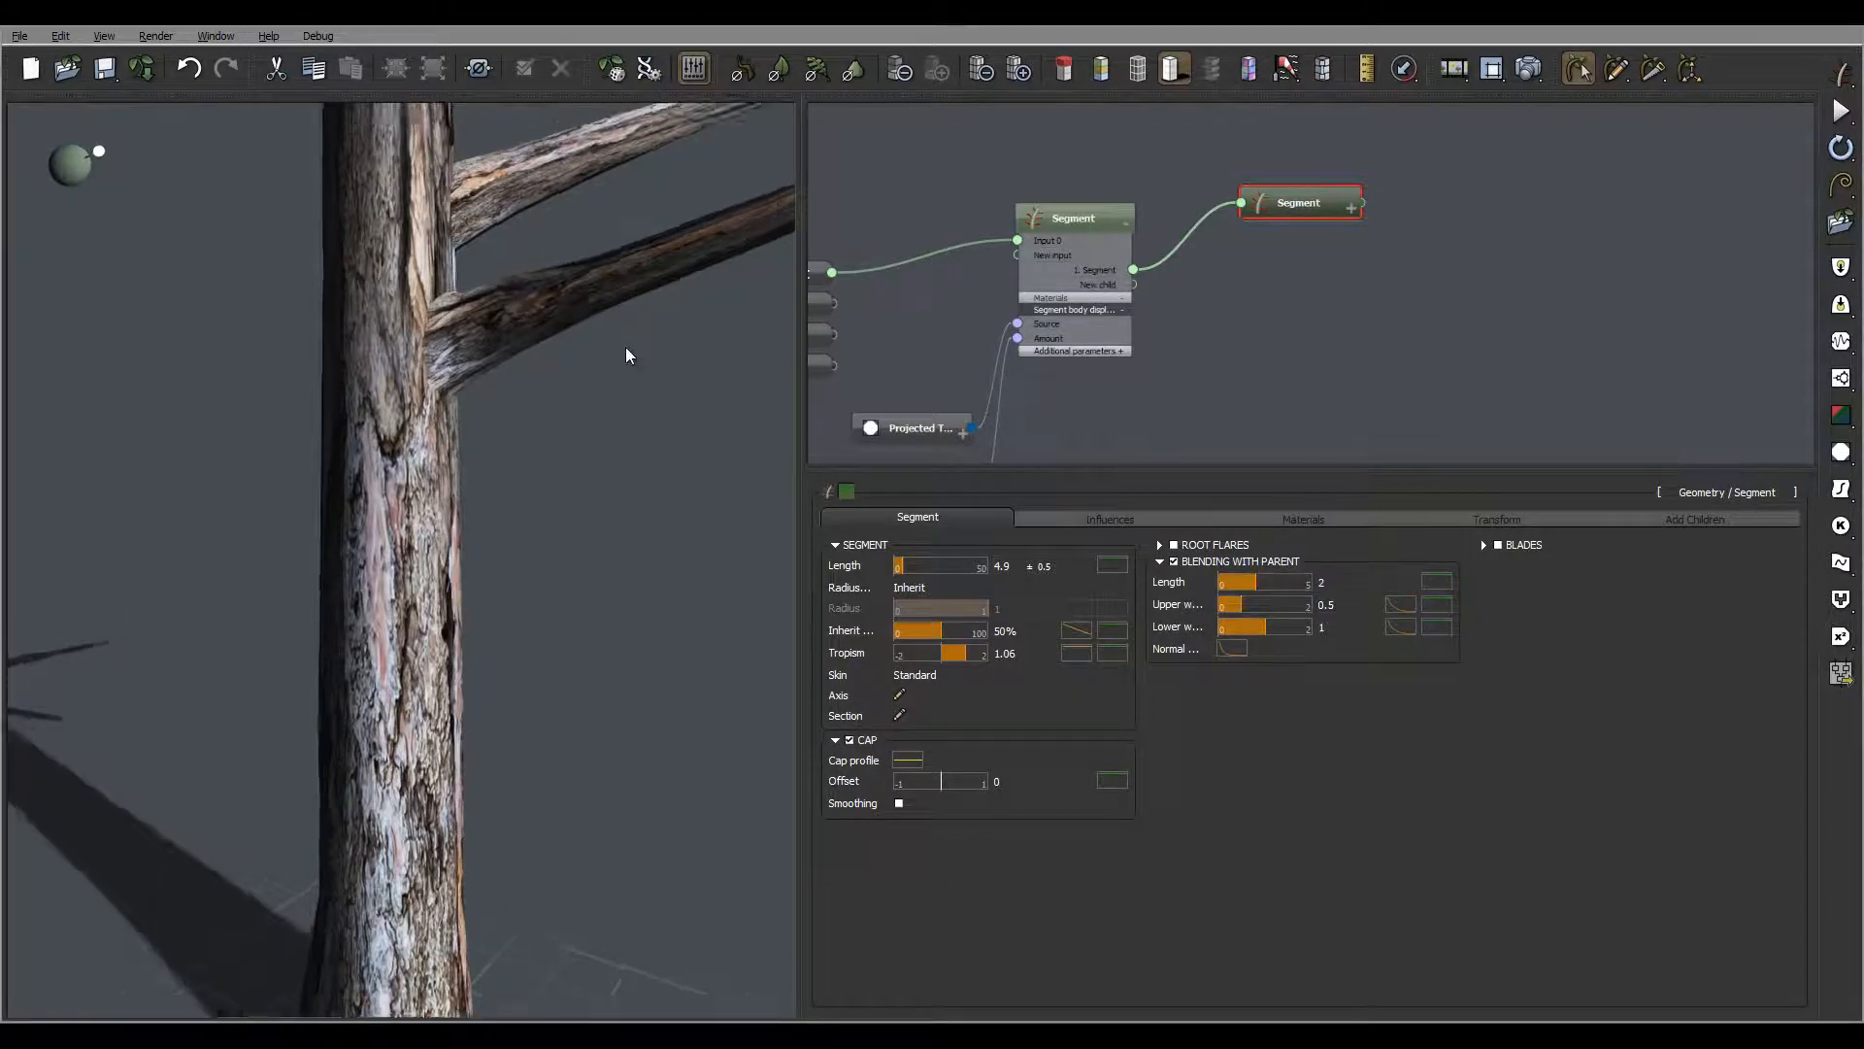
pyautogui.moveTo(625, 346); pyautogui.dragTo(492, 314)
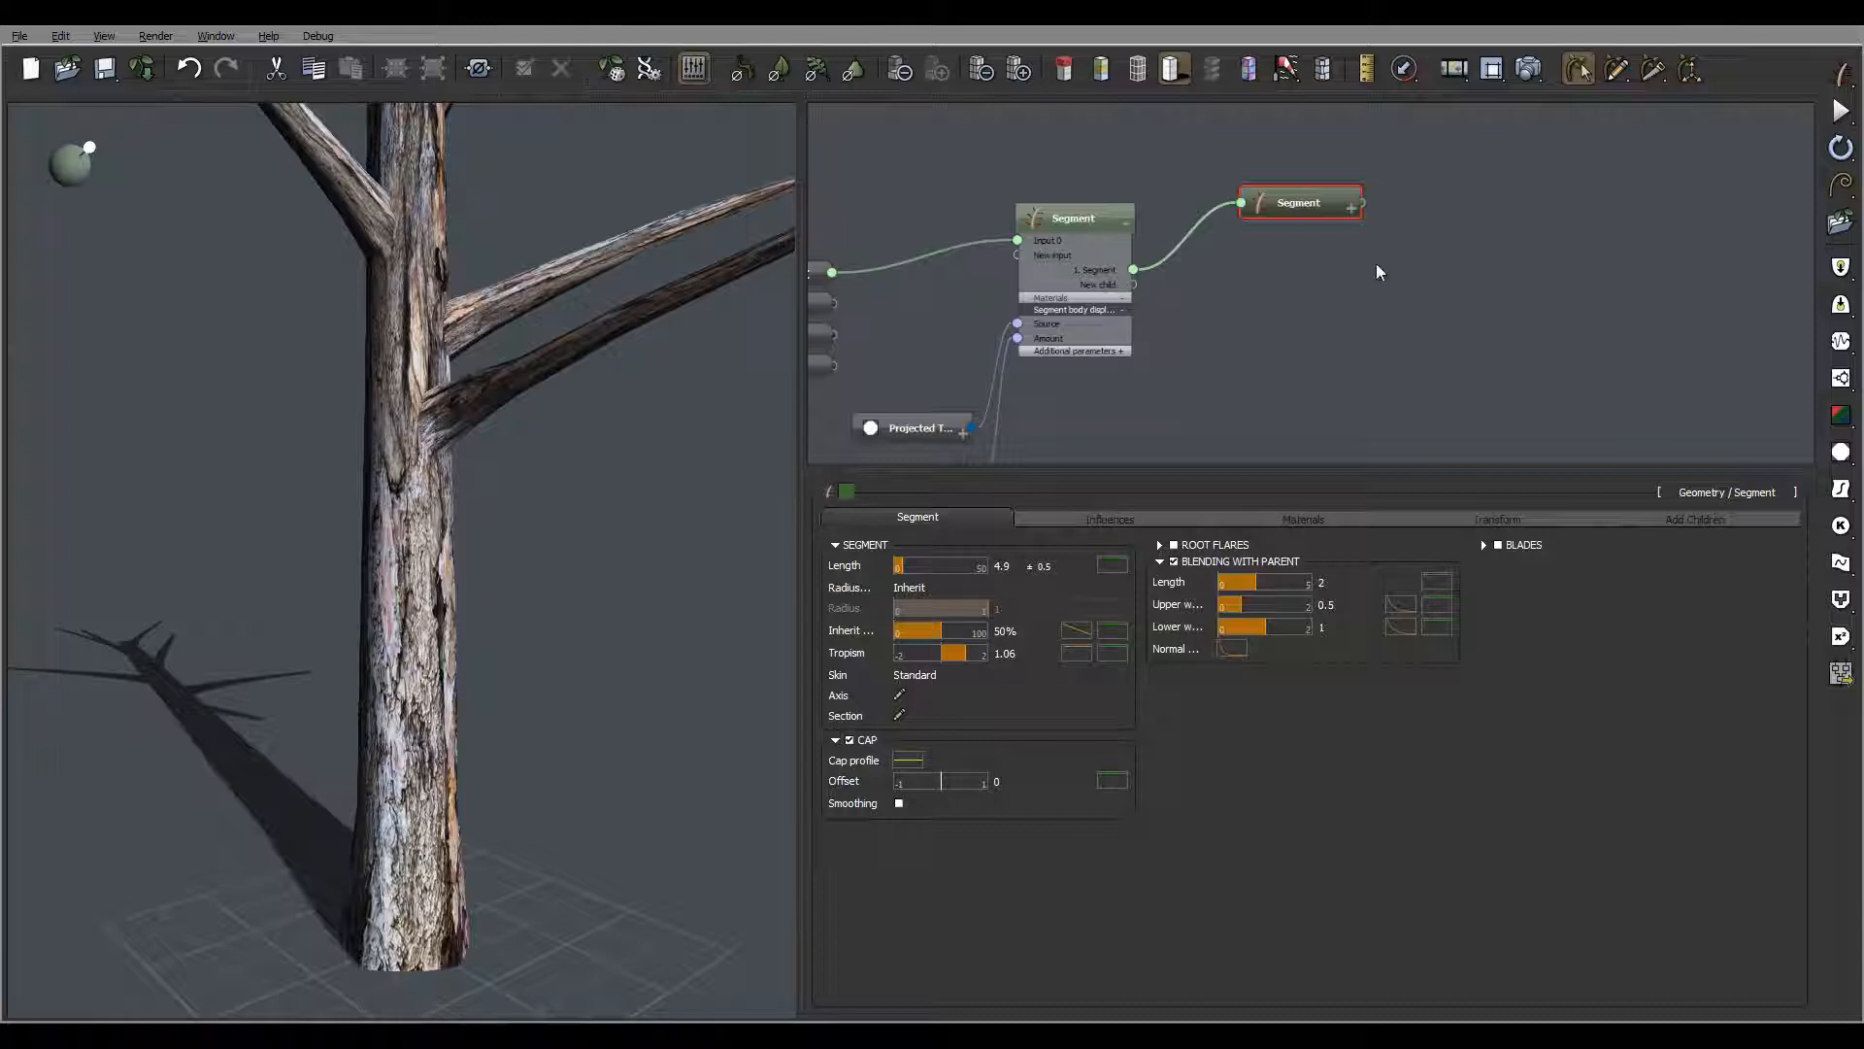
# Duplicate the child branch segment node in the graph
pyautogui.click(1322, 258)
pyautogui.click(1324, 204)
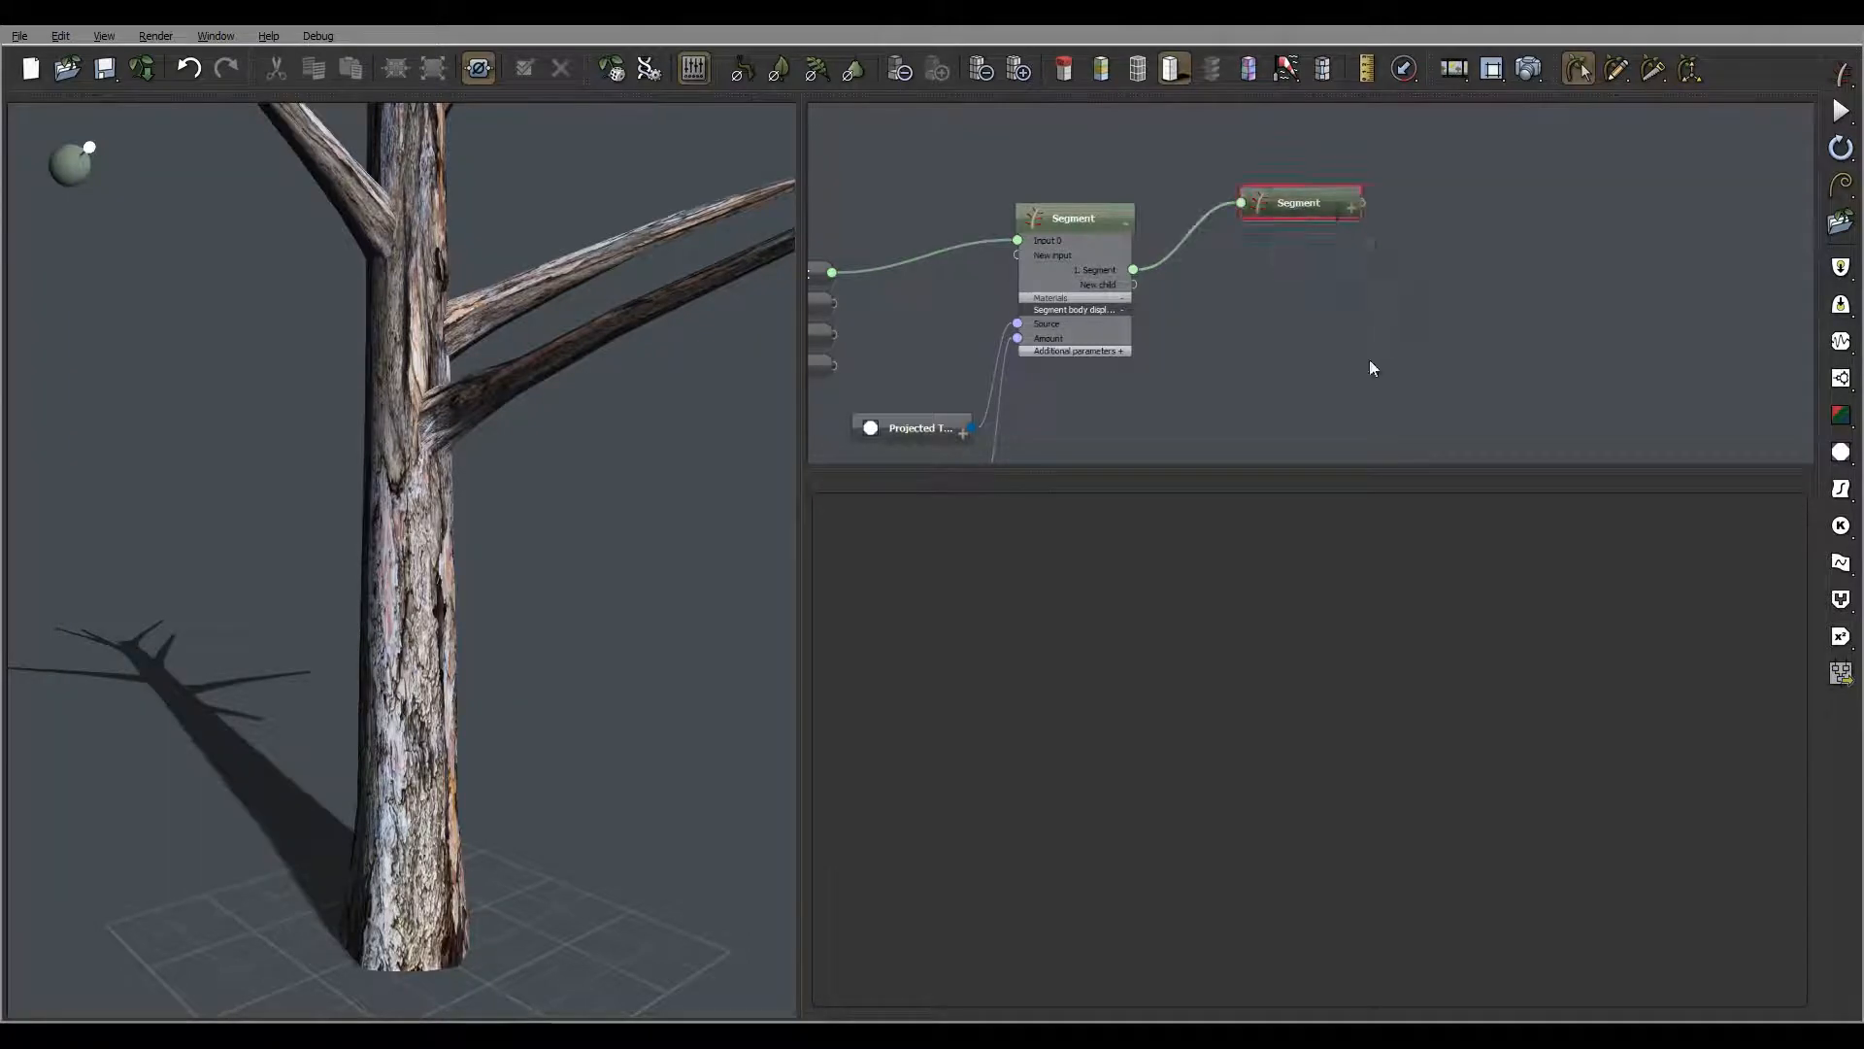
pyautogui.hotkey('ctrl', 'd')
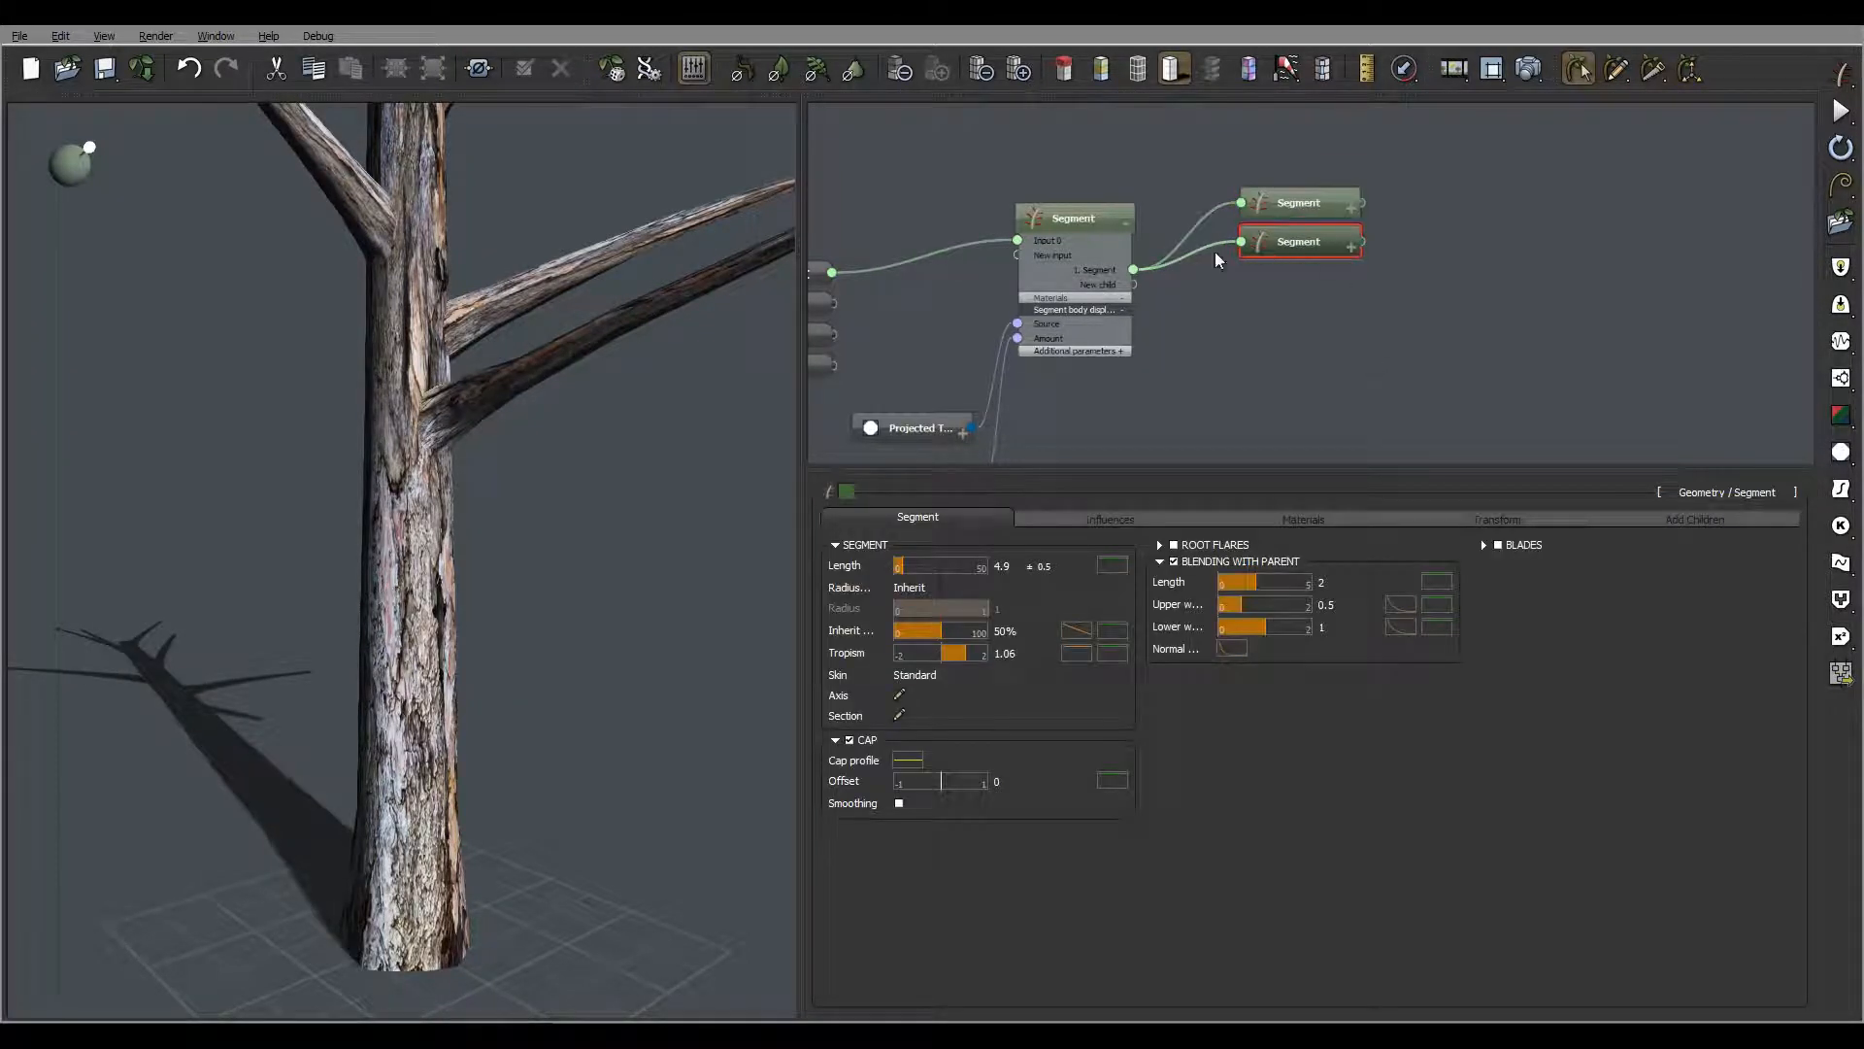
# Remove the copied segment's link to the shared trunk output and connect it as a new child of the trunk
pyautogui.click(1168, 264)
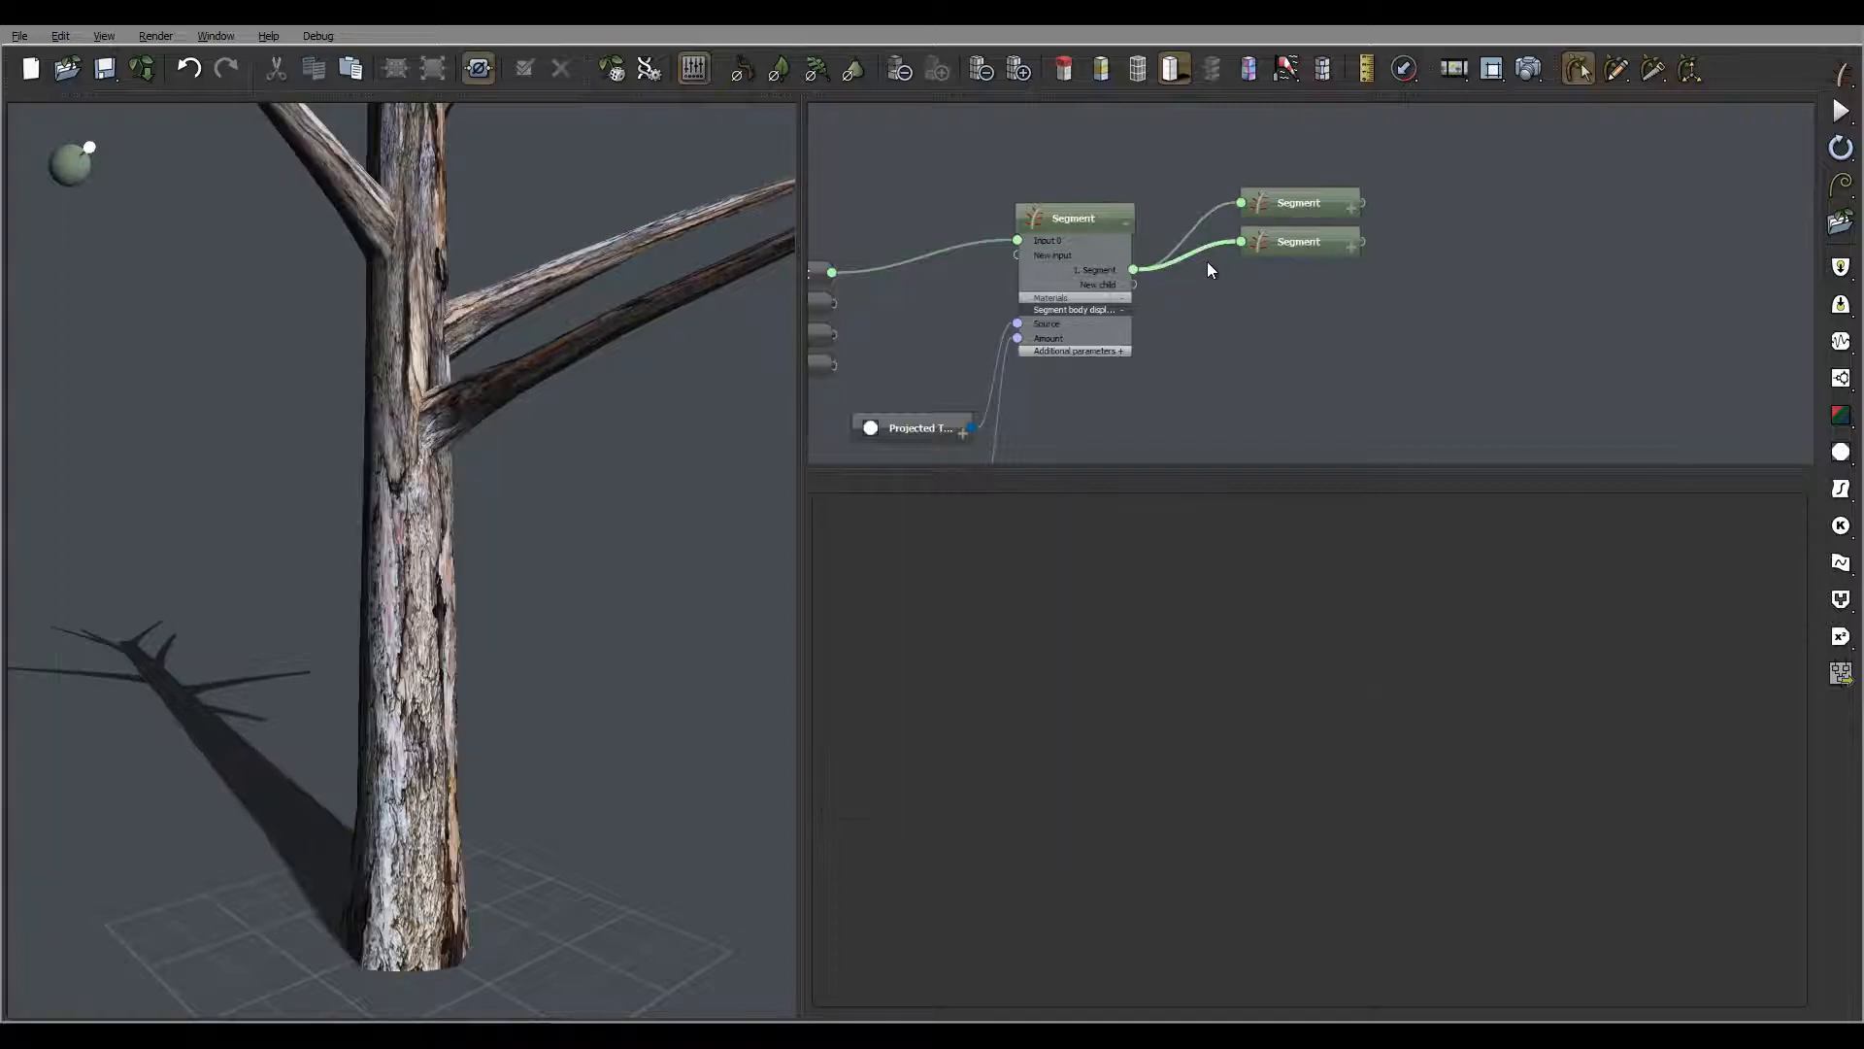
pyautogui.press('Delete')
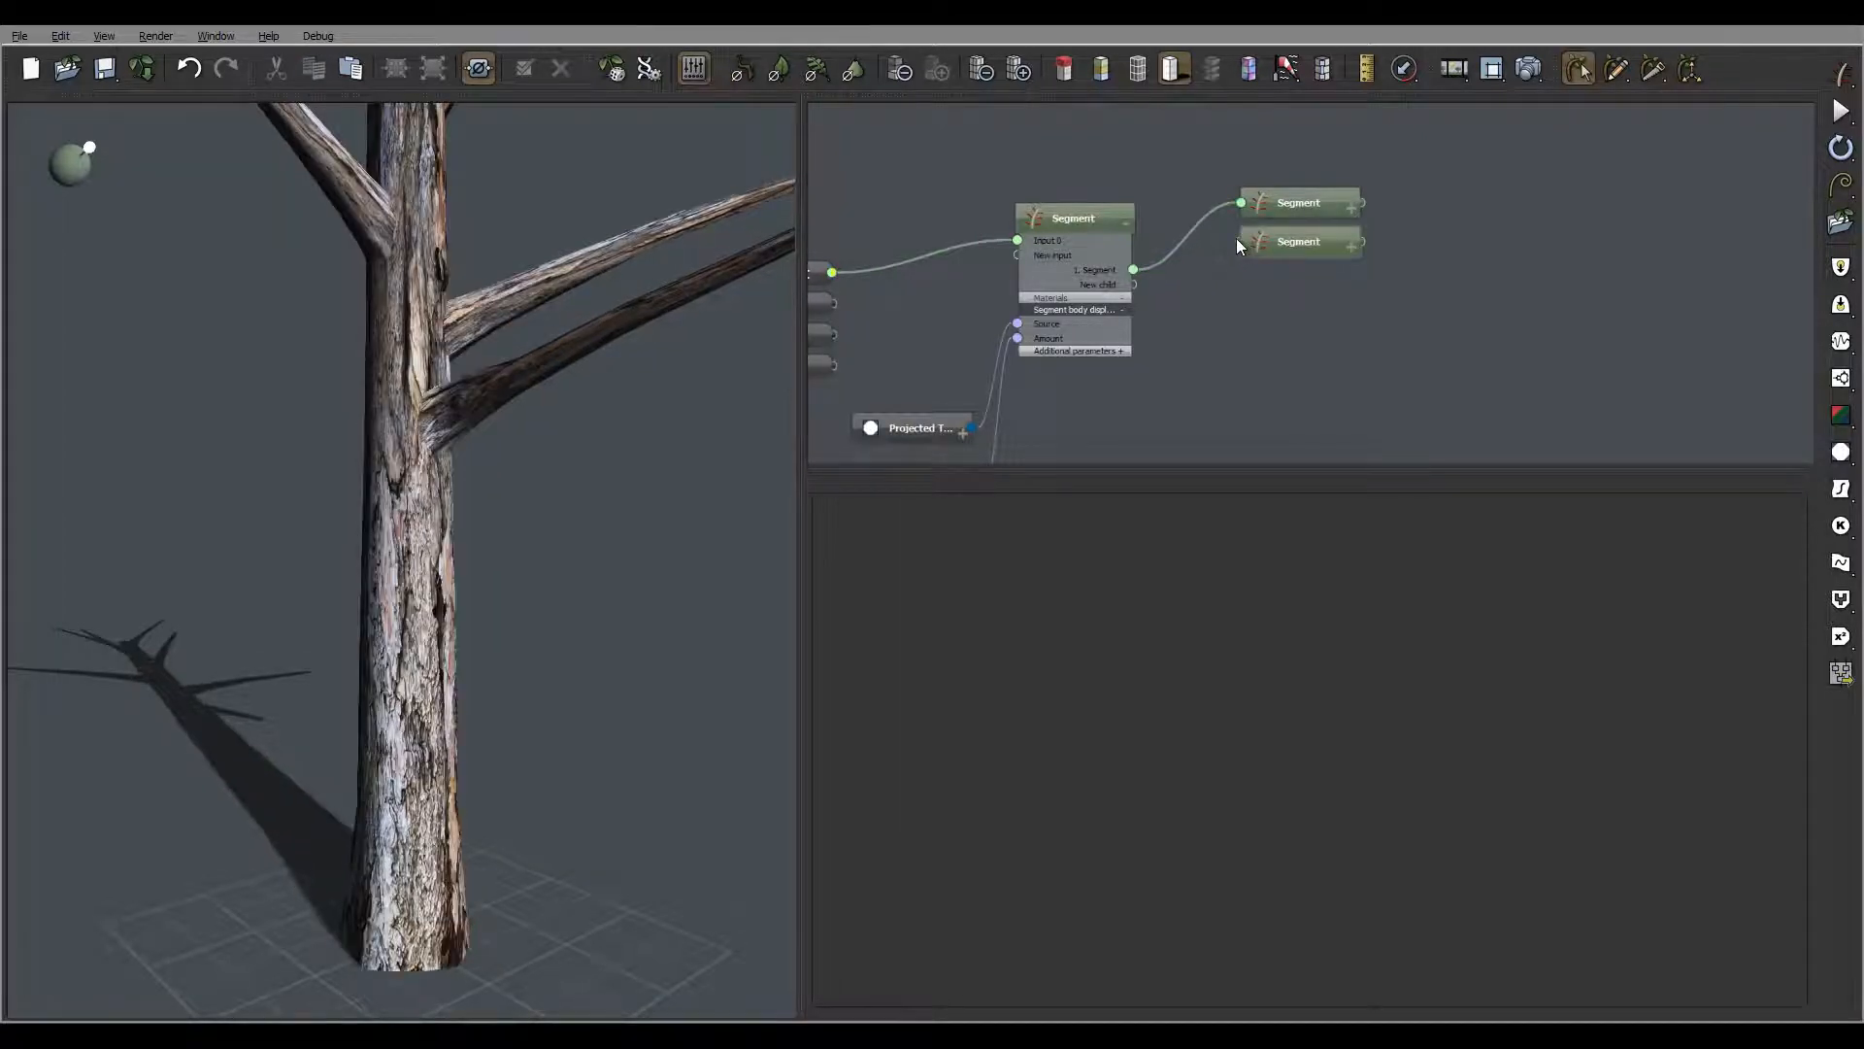
pyautogui.moveTo(1237, 239); pyautogui.dragTo(1134, 287)
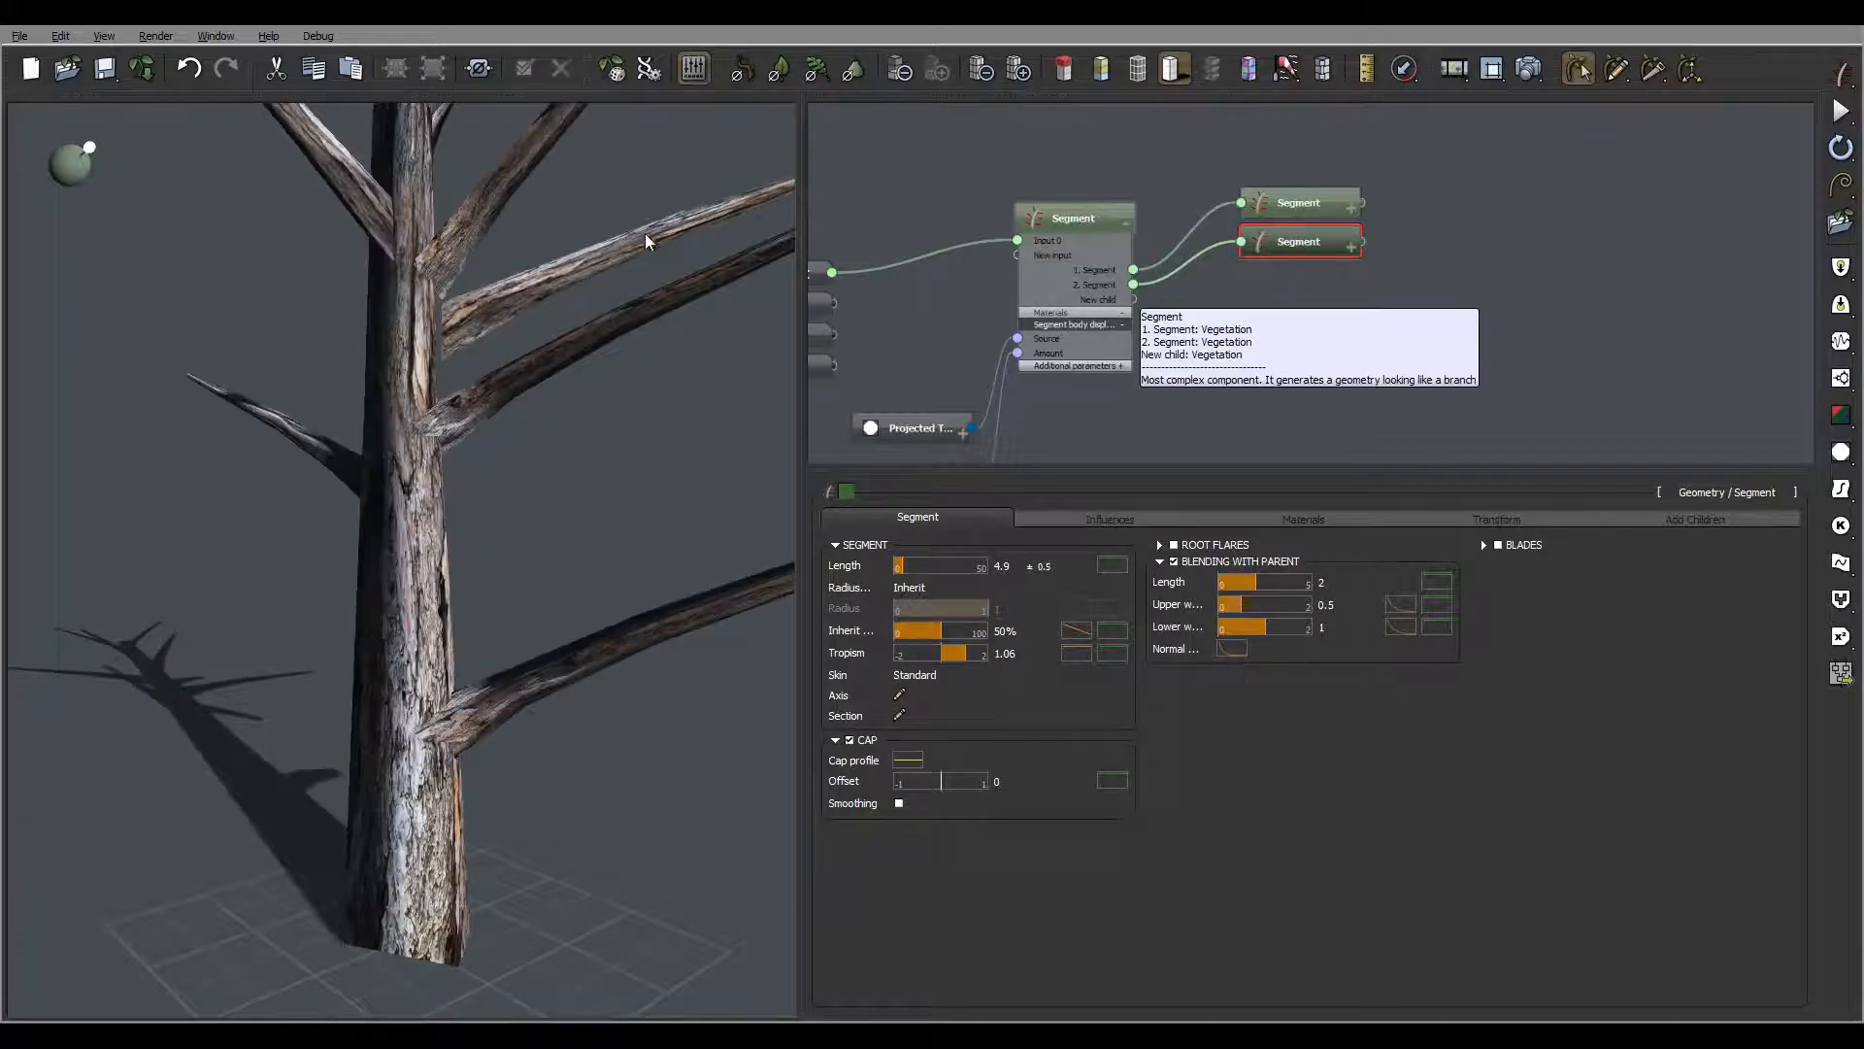
# Set the length of the copied branch segment to 1.1 to make short stubs on the trunk
pyautogui.moveTo(581, 282)
pyautogui.mouseDown(button='right')
pyautogui.moveTo(542, 421)
pyautogui.moveTo(320, 326)
pyautogui.moveTo(597, 306)
pyautogui.mouseUp(button='right')
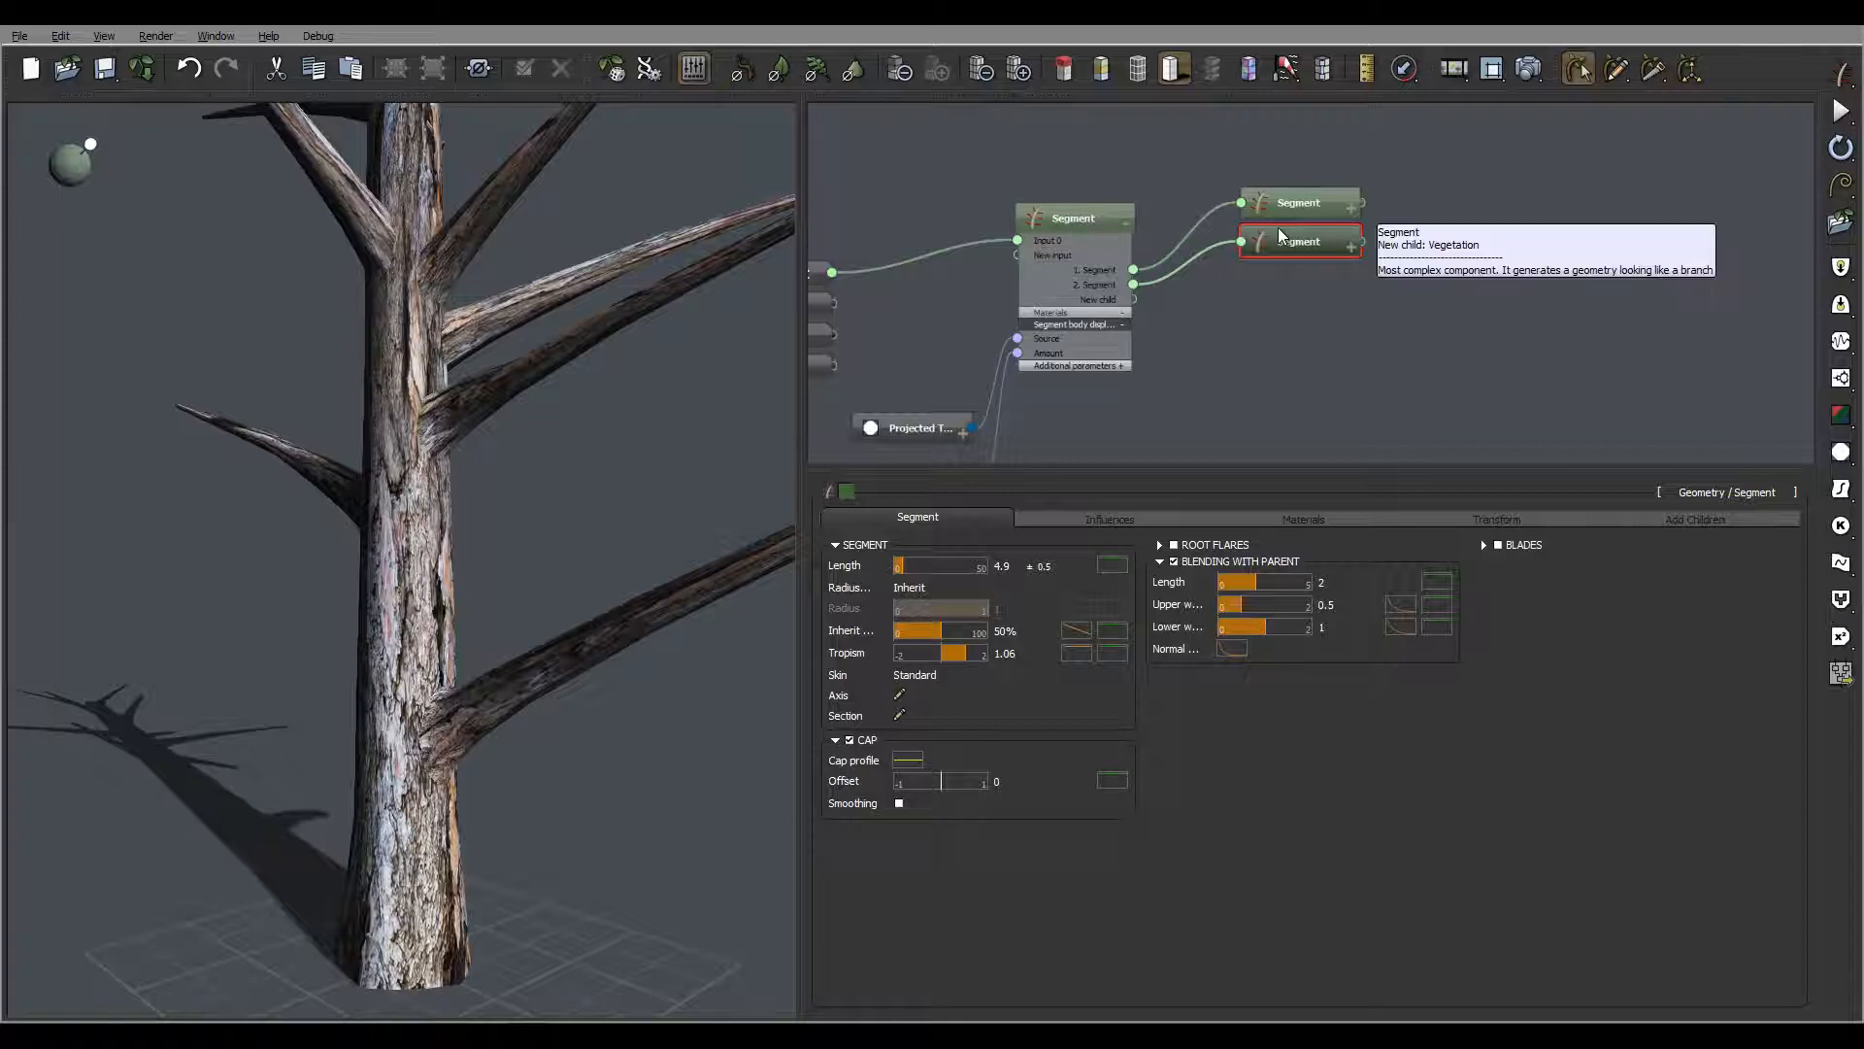
pyautogui.click(1018, 558)
pyautogui.write('1.1')
pyautogui.click(1266, 778)
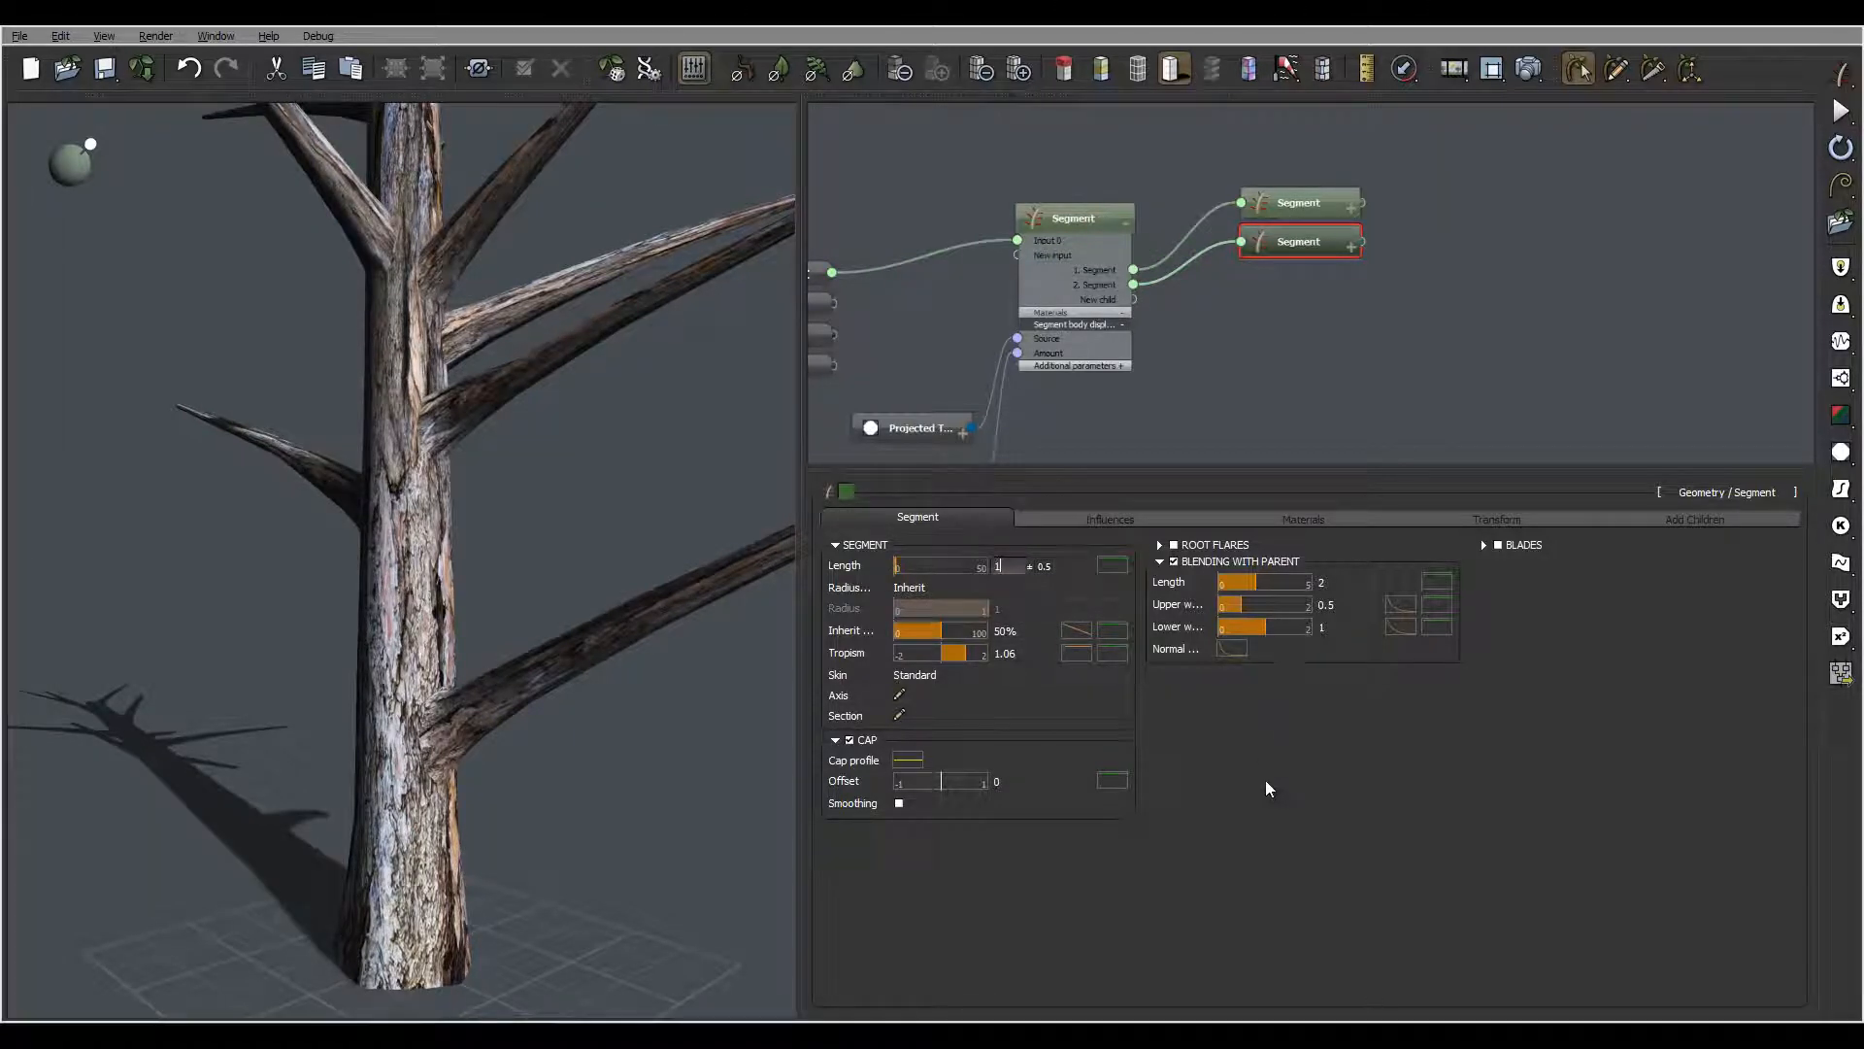
pyautogui.moveTo(609, 544)
pyautogui.mouseDown(button='right')
pyautogui.moveTo(638, 556)
pyautogui.moveTo(621, 563)
pyautogui.mouseUp(button='right')
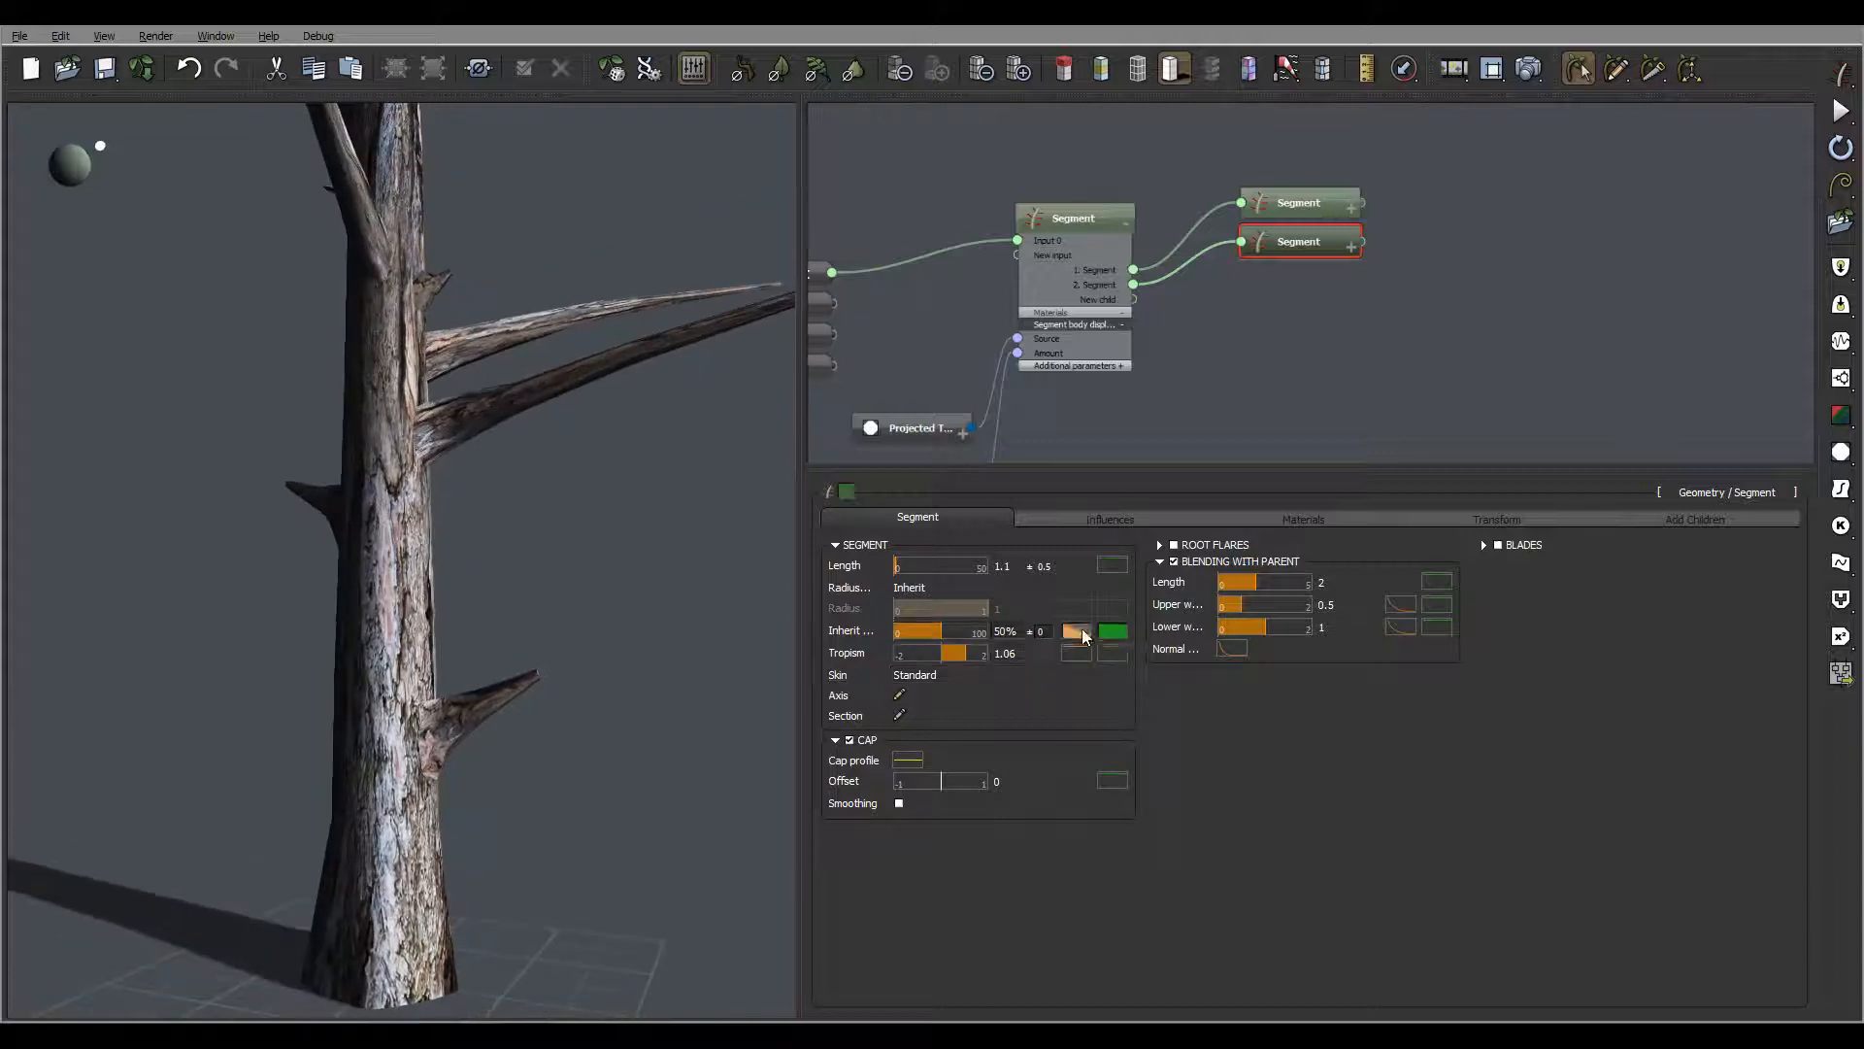
# Raise the end point of the short segment's inherited radius profile to about 0.75 for blunt tips, and accept it
pyautogui.click(1076, 630)
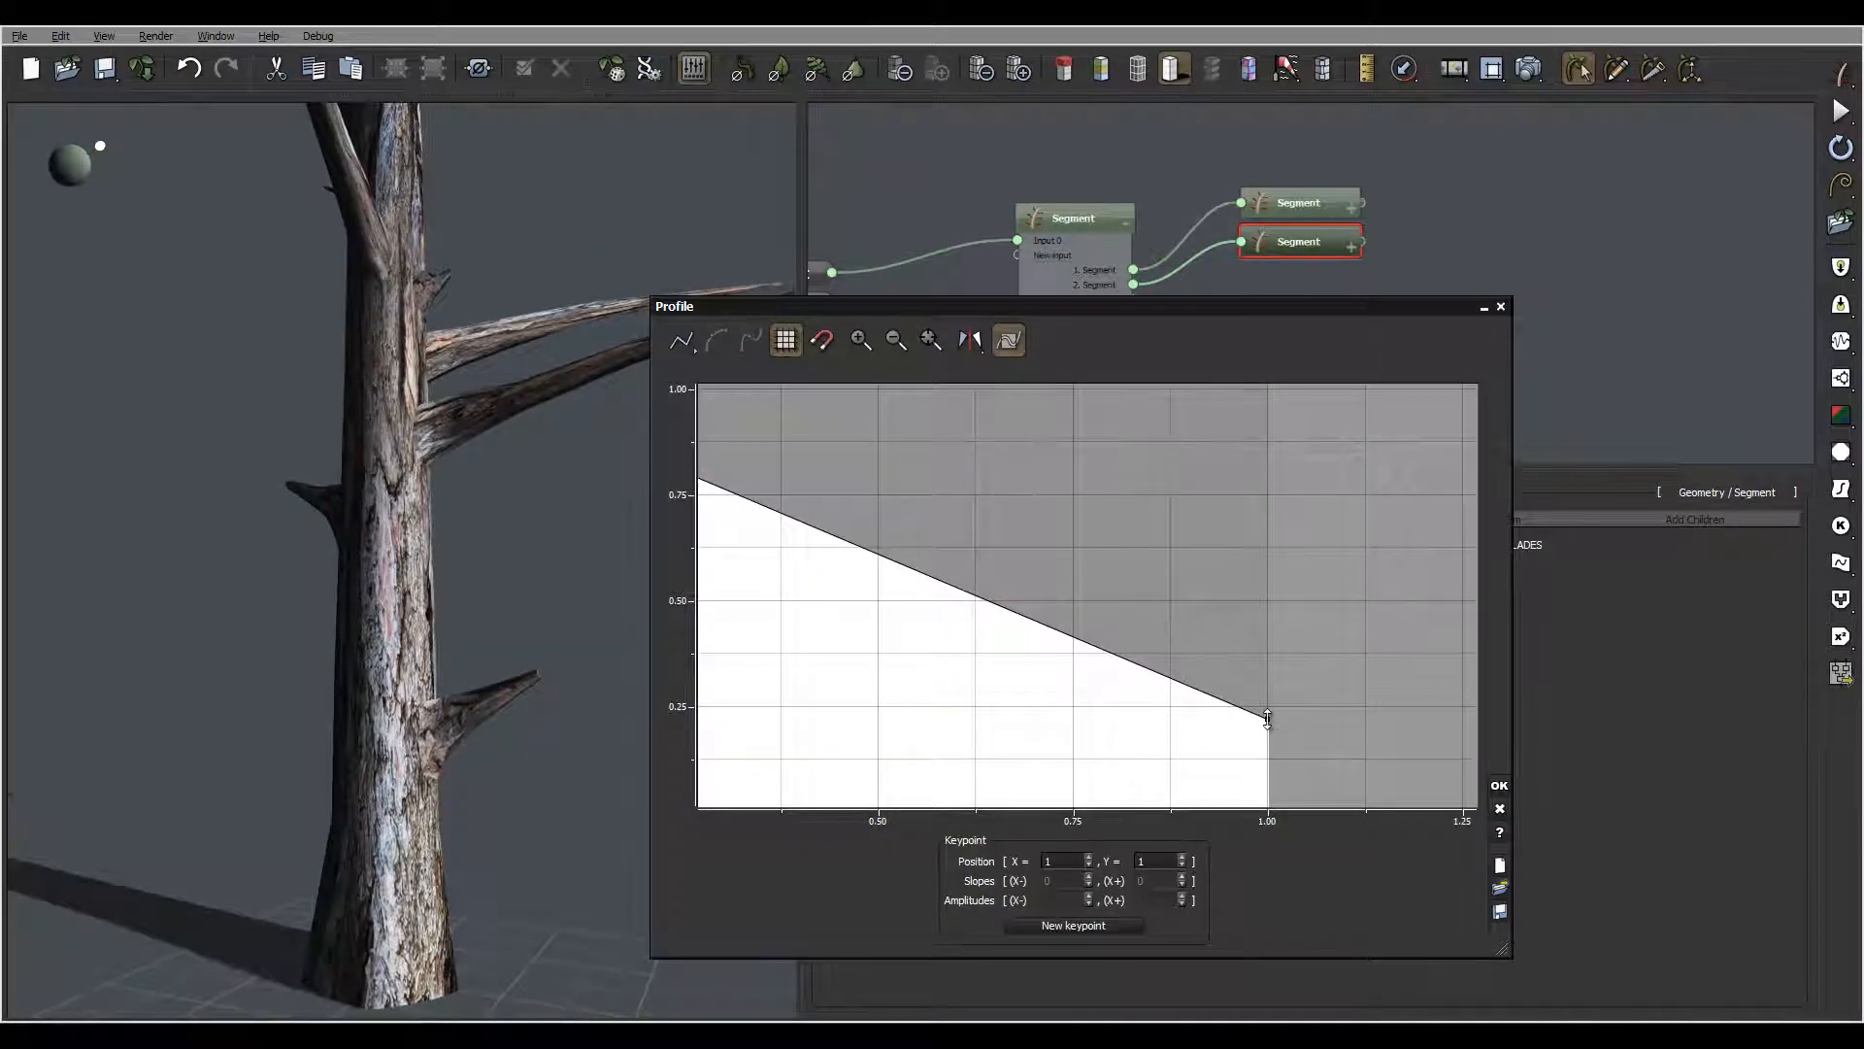
pyautogui.moveTo(1267, 718); pyautogui.dragTo(1300, 497)
pyautogui.moveTo(557, 670); pyautogui.dragTo(706, 717, button='right')
pyautogui.click(1499, 785)
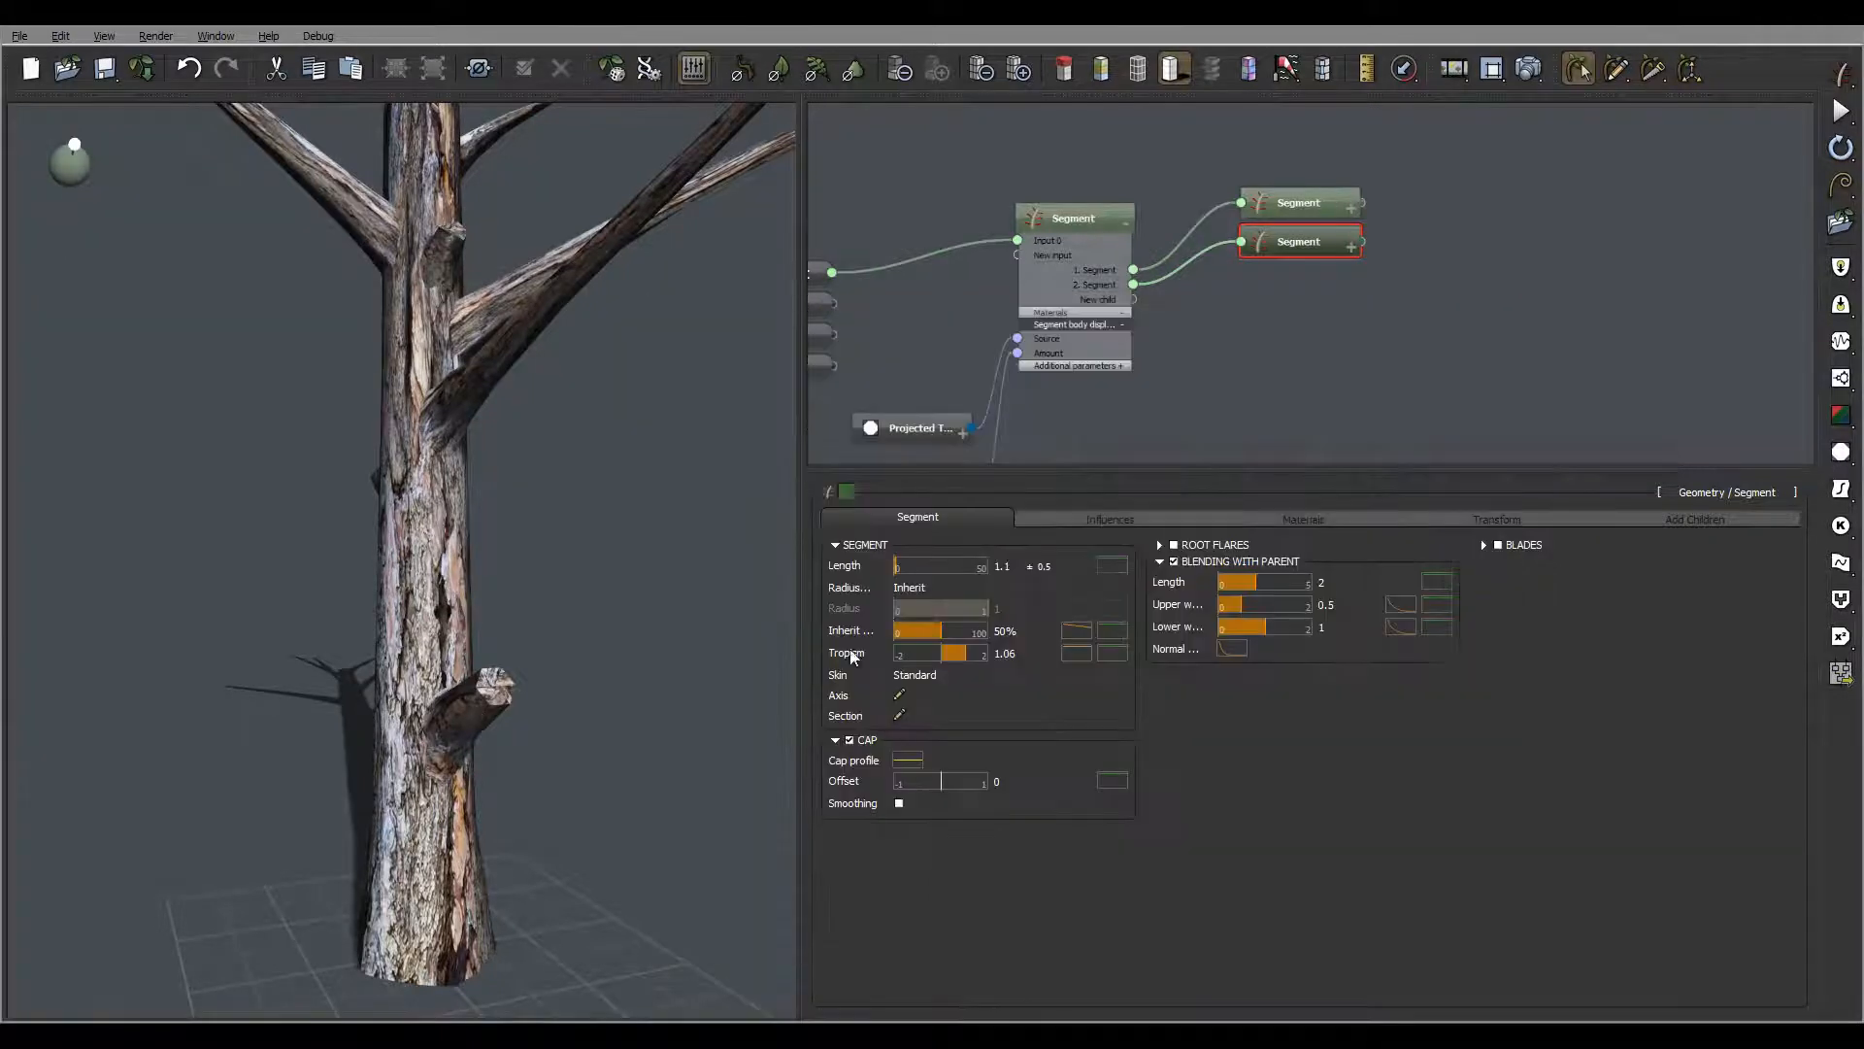
# Set the stub segment's length to 0.6 with a random variation of 0.1
pyautogui.moveTo(791, 583); pyautogui.dragTo(1057, 585, button='right')
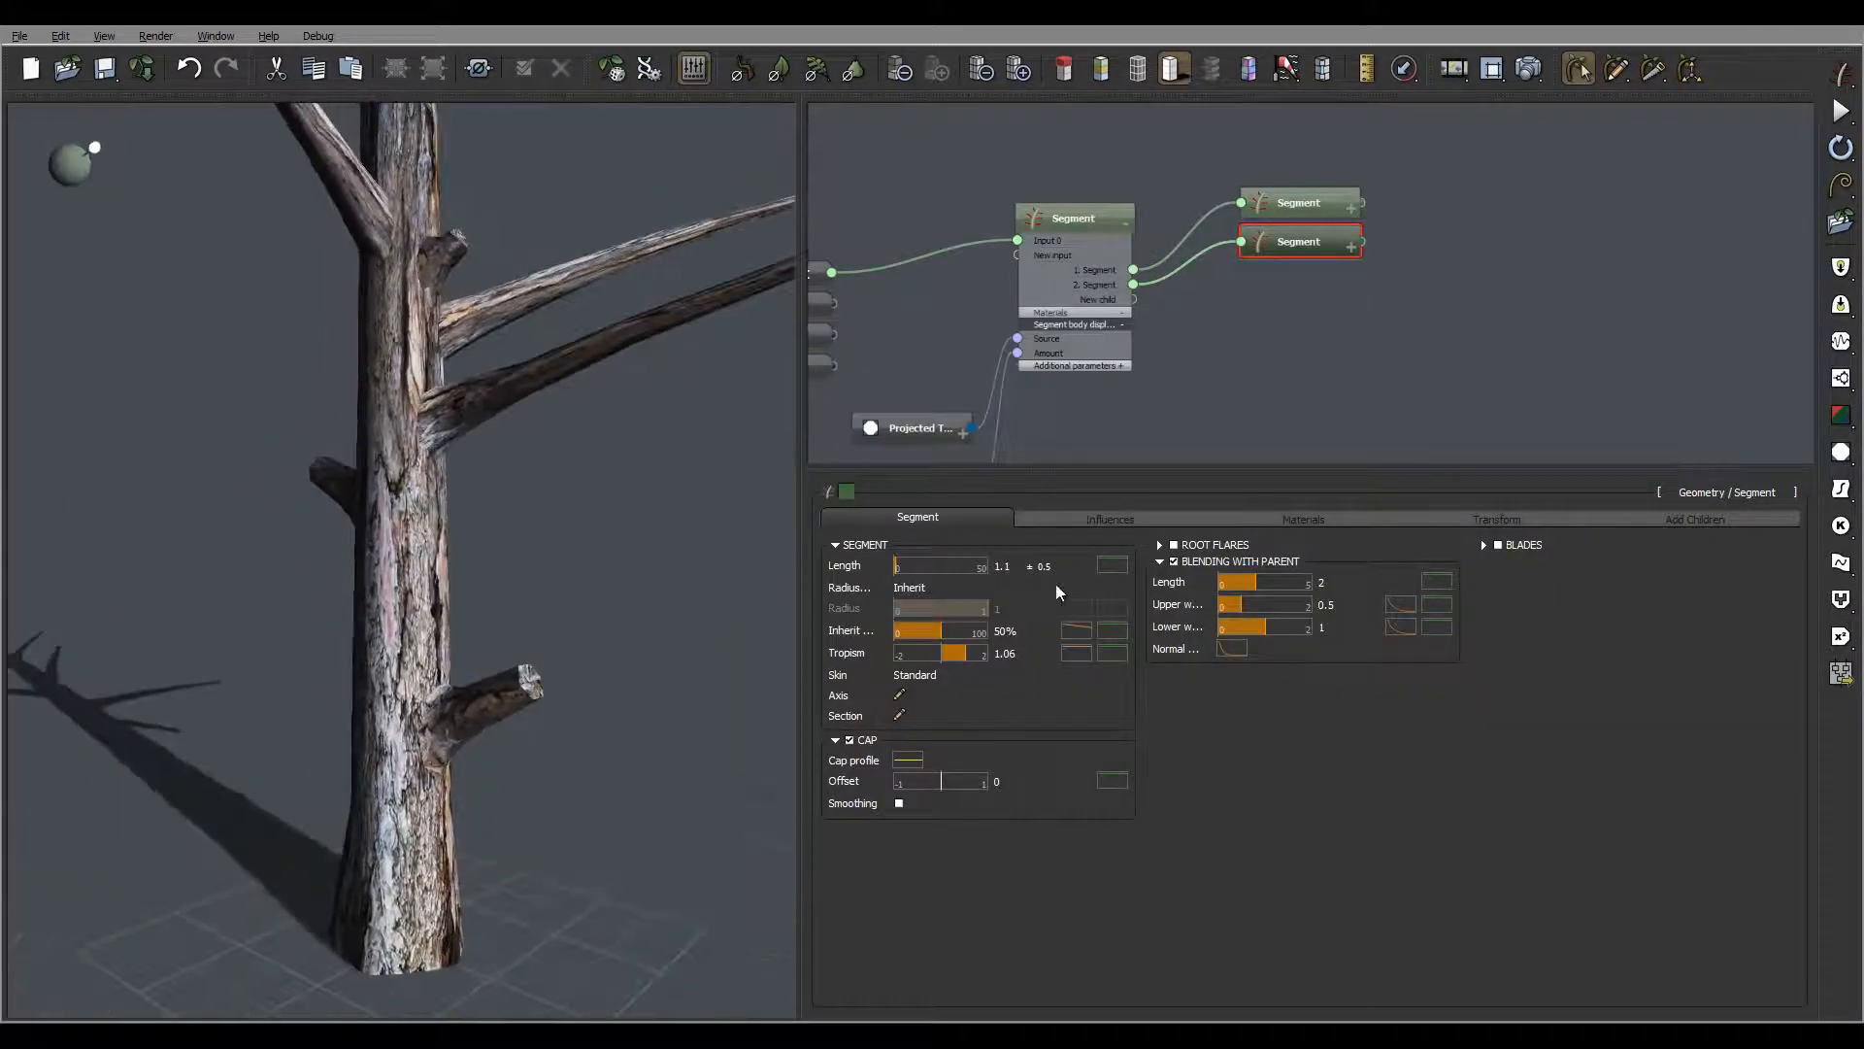
pyautogui.doubleClick(1013, 566)
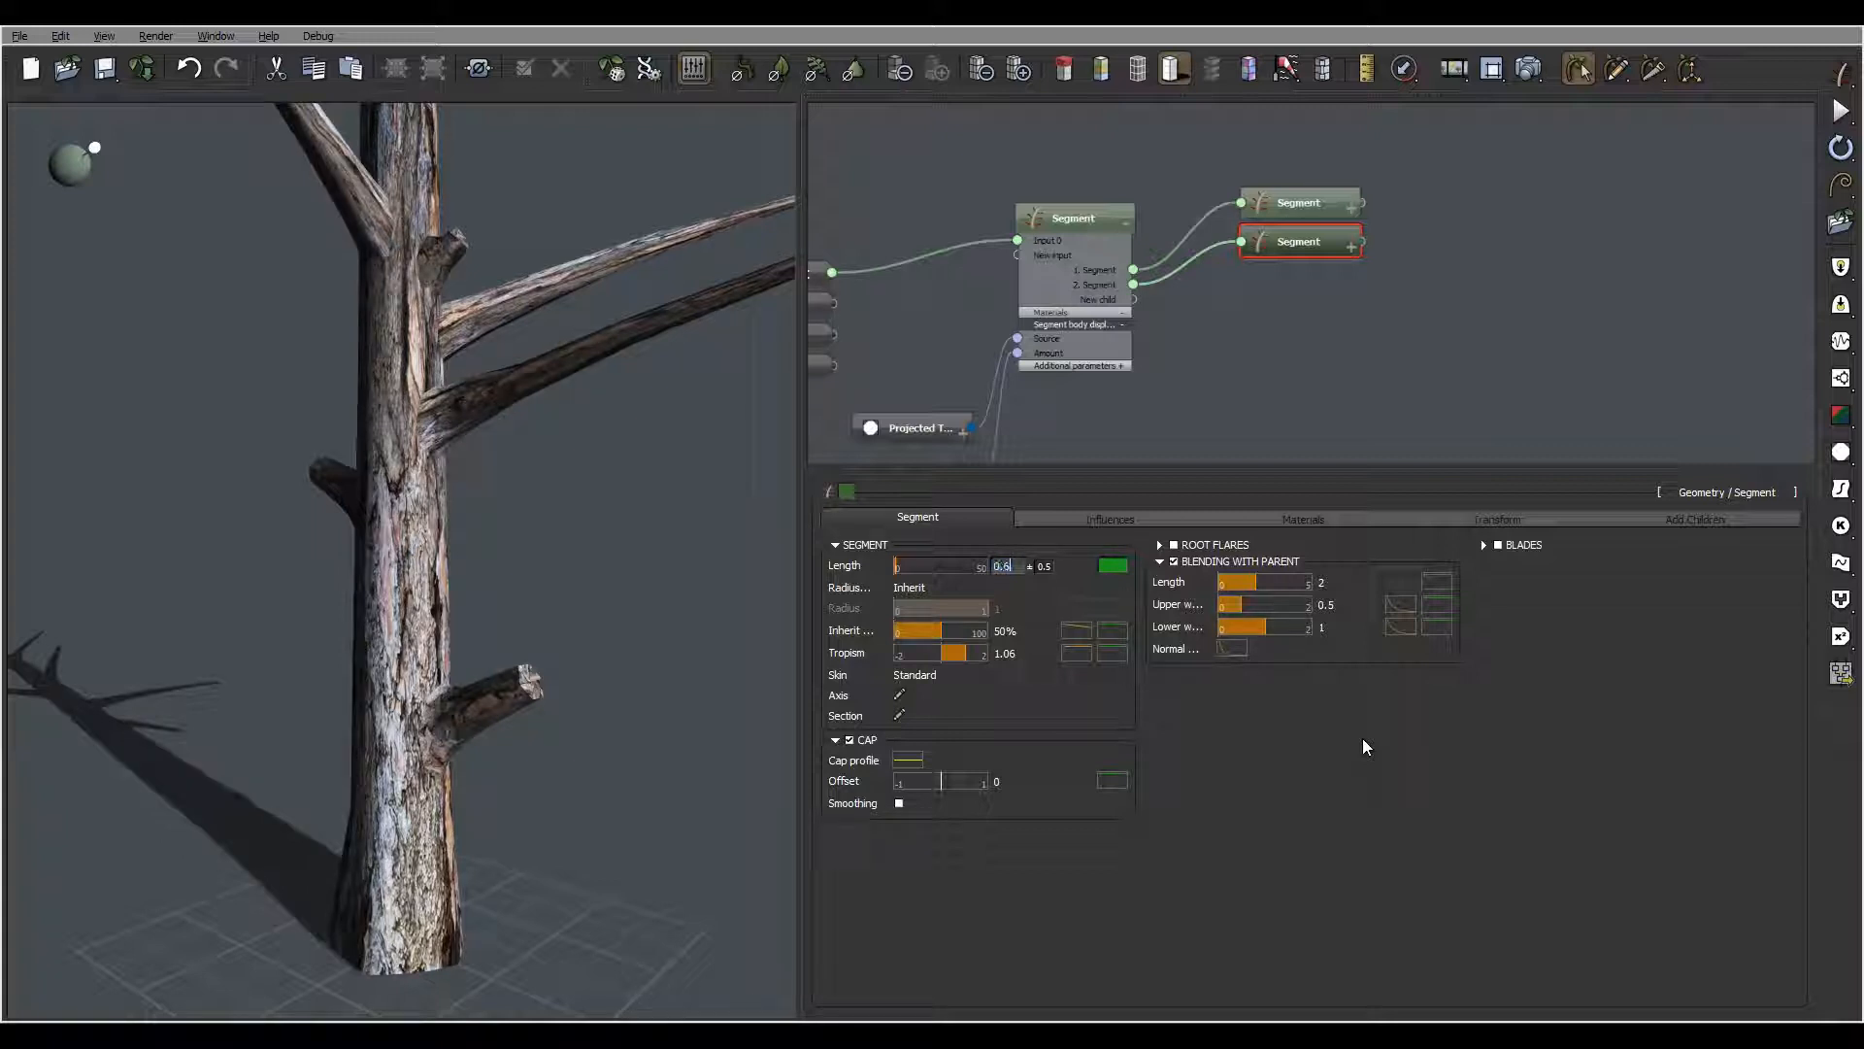
pyautogui.press('Return')
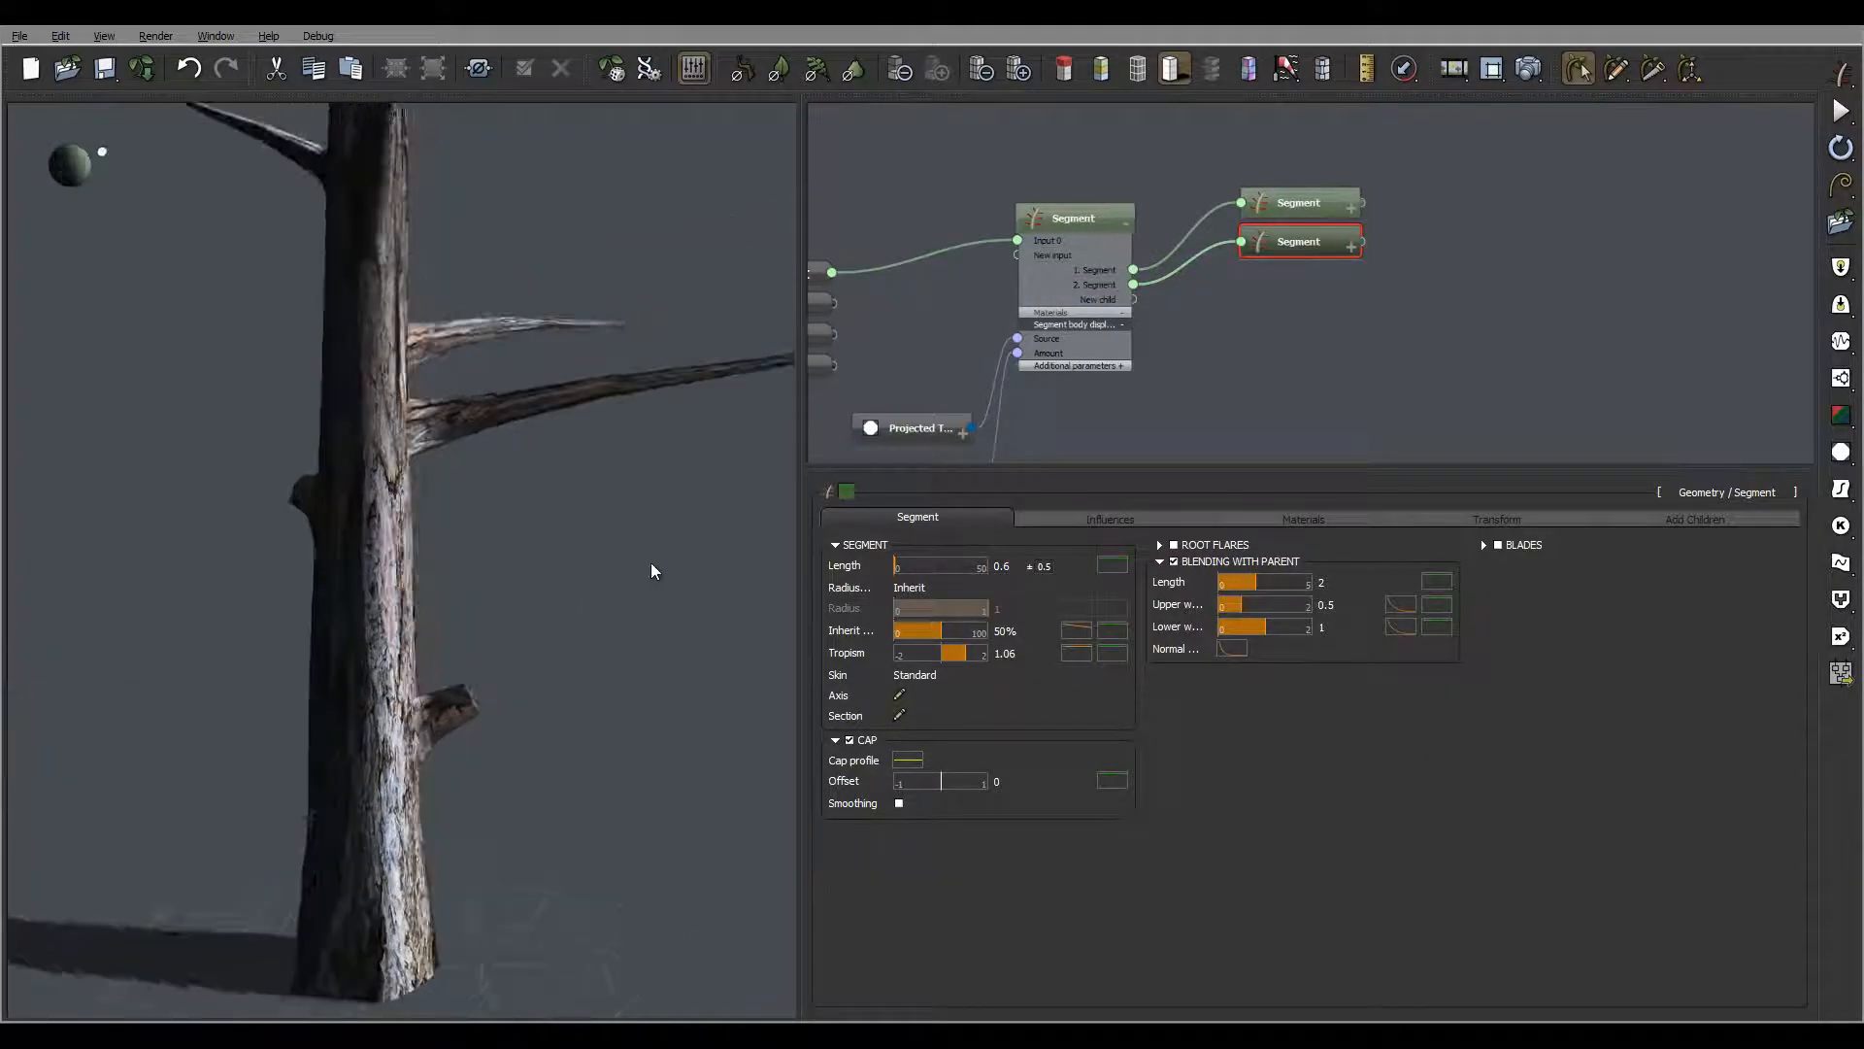
pyautogui.moveTo(651, 571); pyautogui.dragTo(774, 571)
pyautogui.doubleClick(1050, 566)
pyautogui.write('0.1')
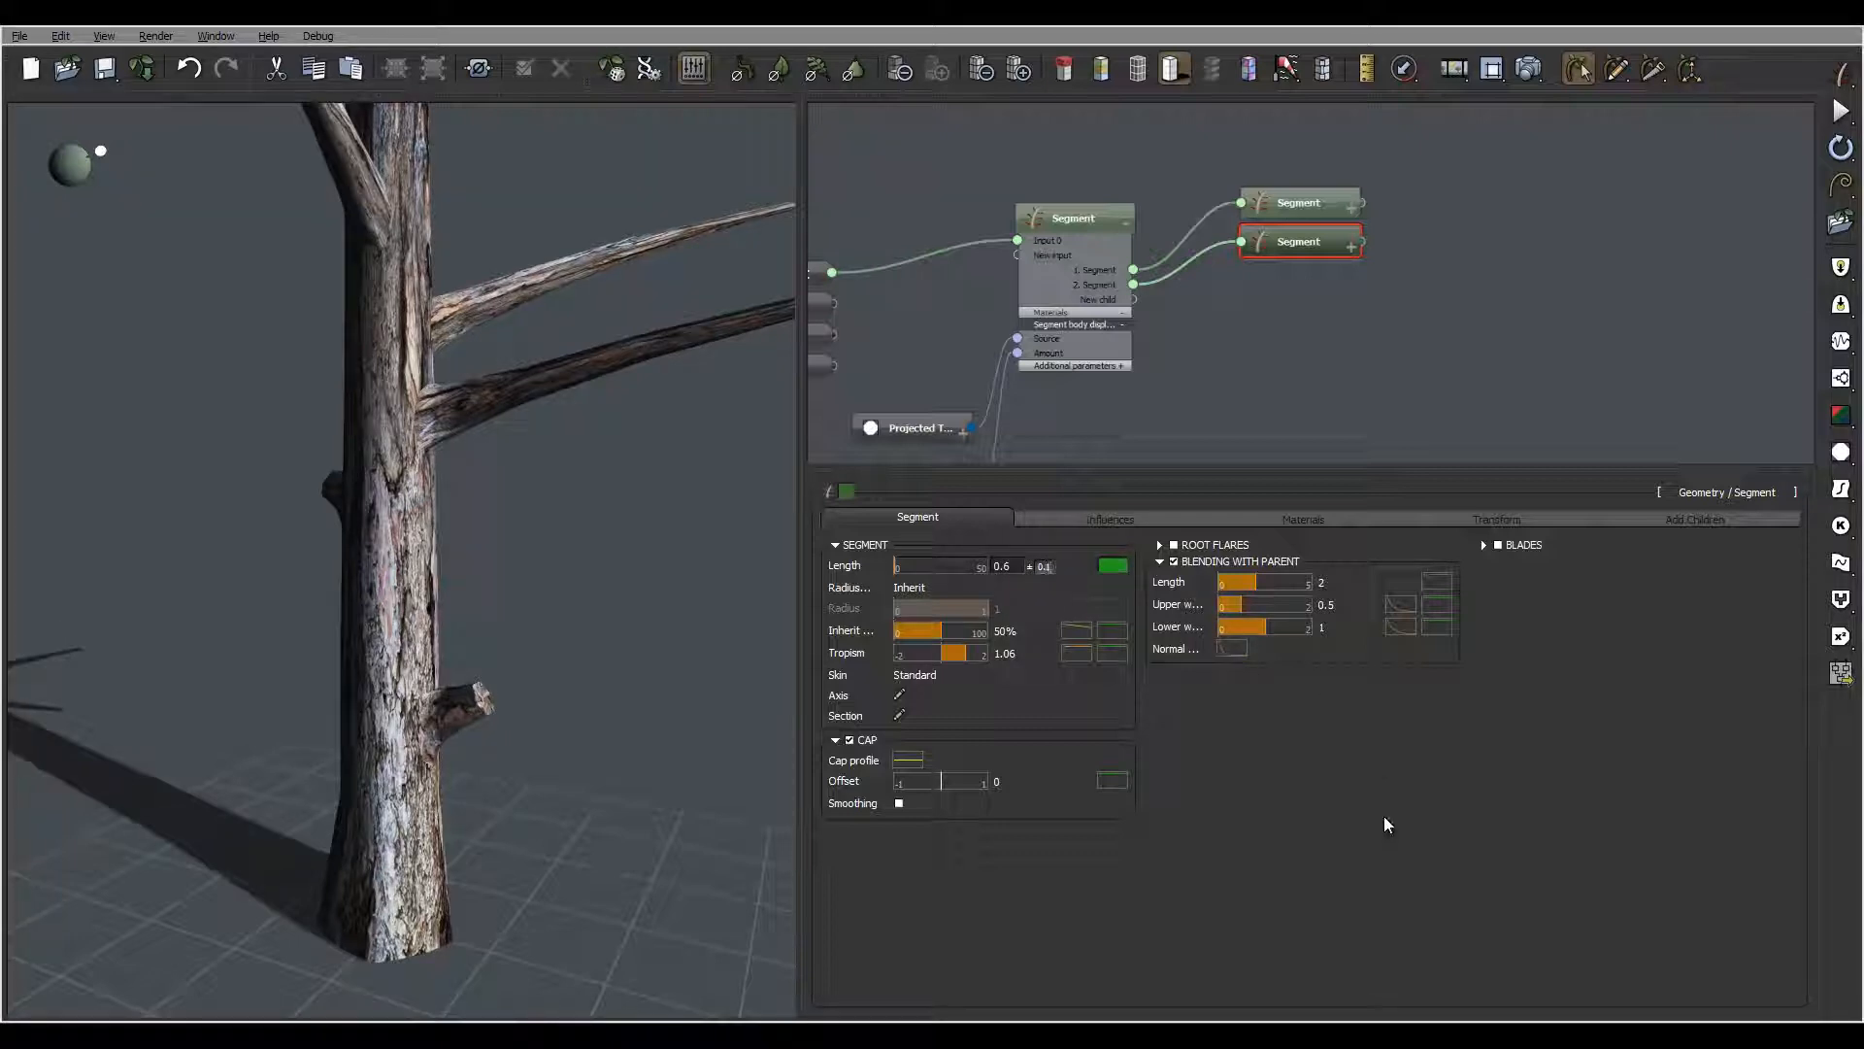
pyautogui.press('Return')
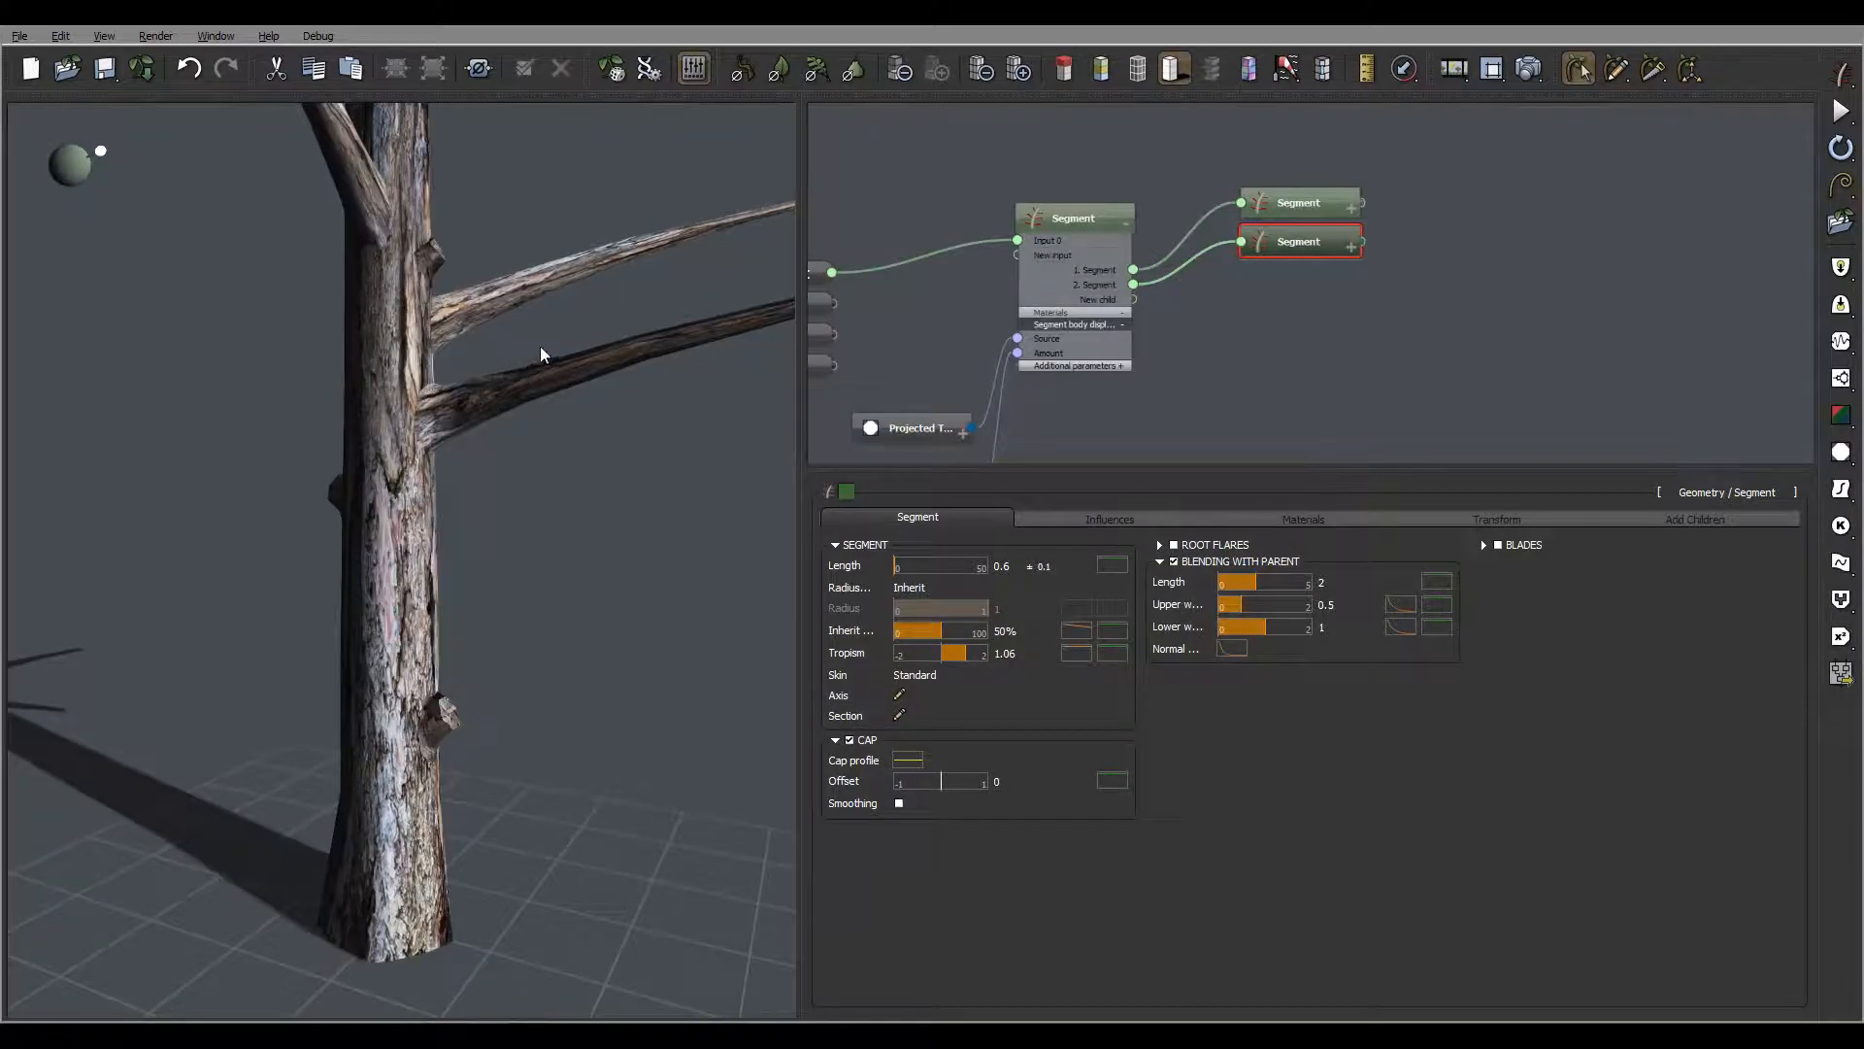
# In the trunk's distribution settings for its second child, set the number of stubs to 9 with a variation of 1
pyautogui.moveTo(540, 346)
pyautogui.mouseDown()
pyautogui.moveTo(649, 382)
pyautogui.moveTo(358, 443)
pyautogui.moveTo(468, 216)
pyautogui.moveTo(421, 254)
pyautogui.moveTo(516, 400)
pyautogui.moveTo(491, 446)
pyautogui.moveTo(695, 236)
pyautogui.moveTo(459, 501)
pyautogui.moveTo(532, 497)
pyautogui.moveTo(304, 479)
pyautogui.moveTo(362, 450)
pyautogui.moveTo(470, 520)
pyautogui.moveTo(291, 441)
pyautogui.moveTo(641, 450)
pyautogui.moveTo(789, 428)
pyautogui.mouseUp()
pyautogui.click(1123, 222)
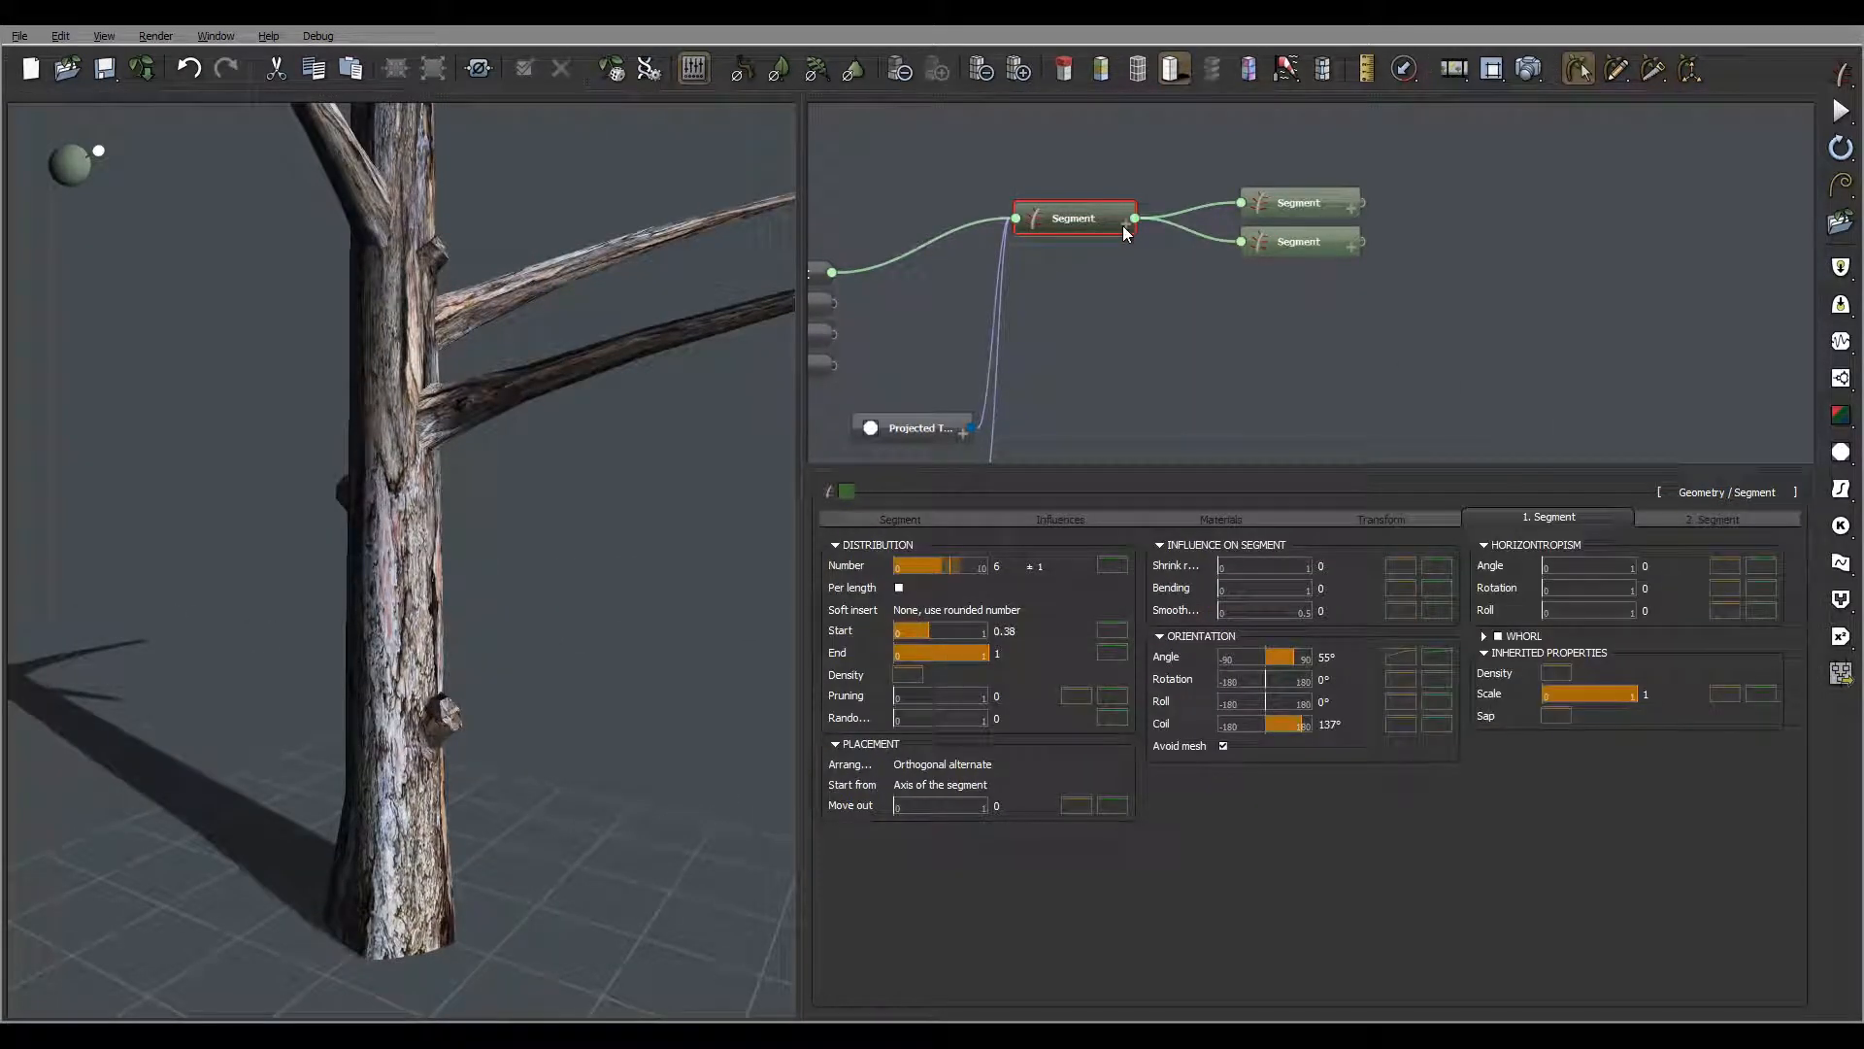
pyautogui.click(1125, 223)
pyautogui.click(1719, 518)
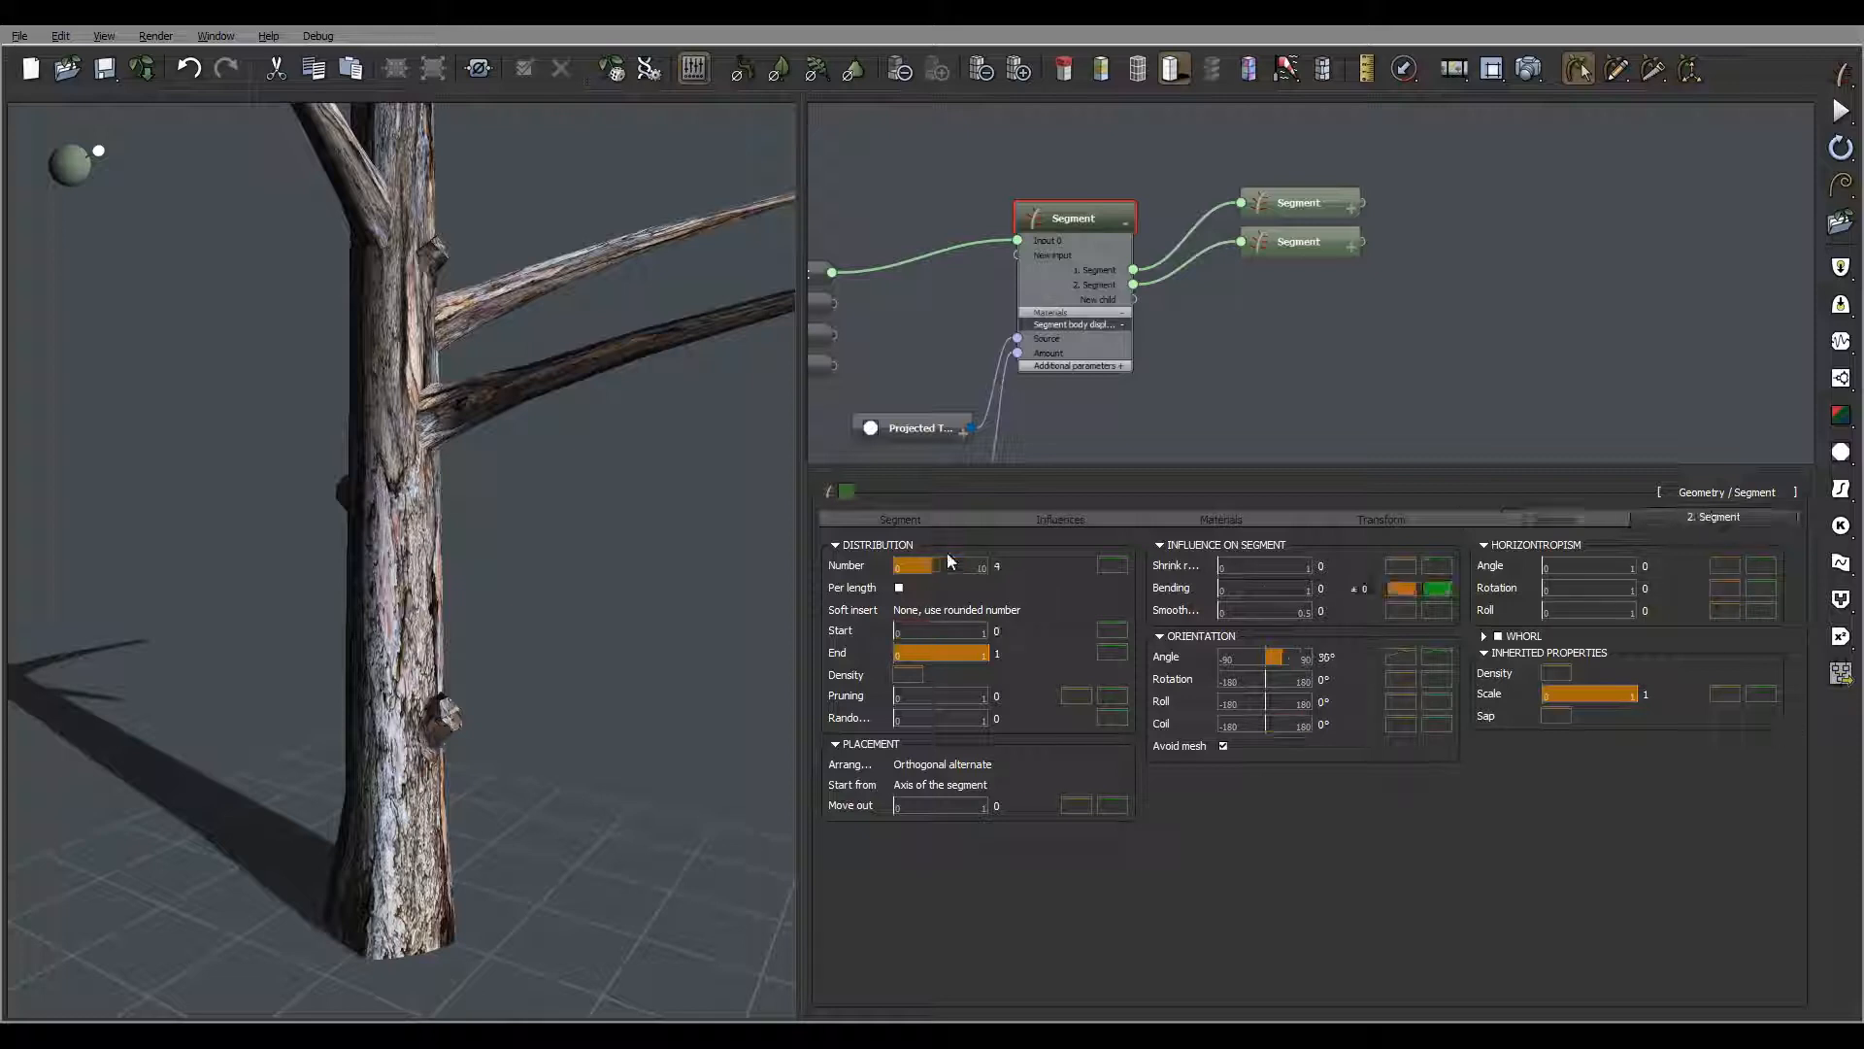
pyautogui.click(1006, 566)
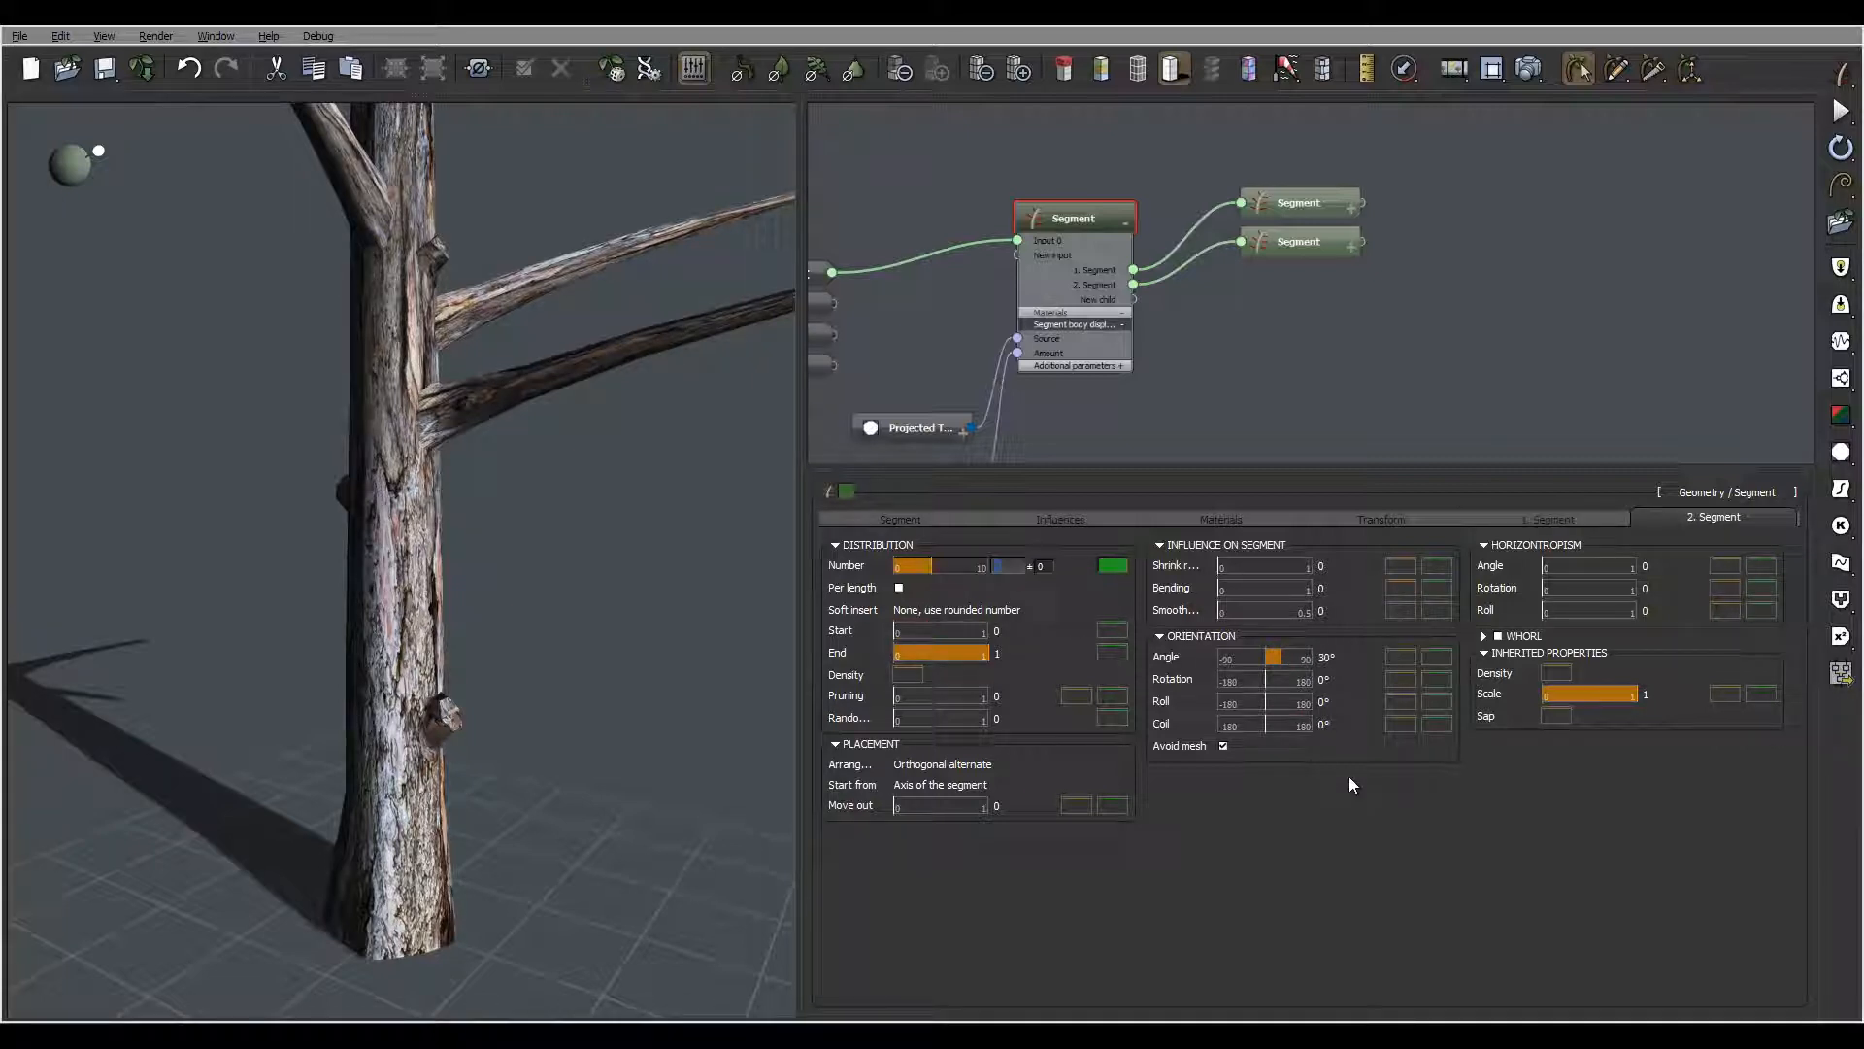
pyautogui.write('9')
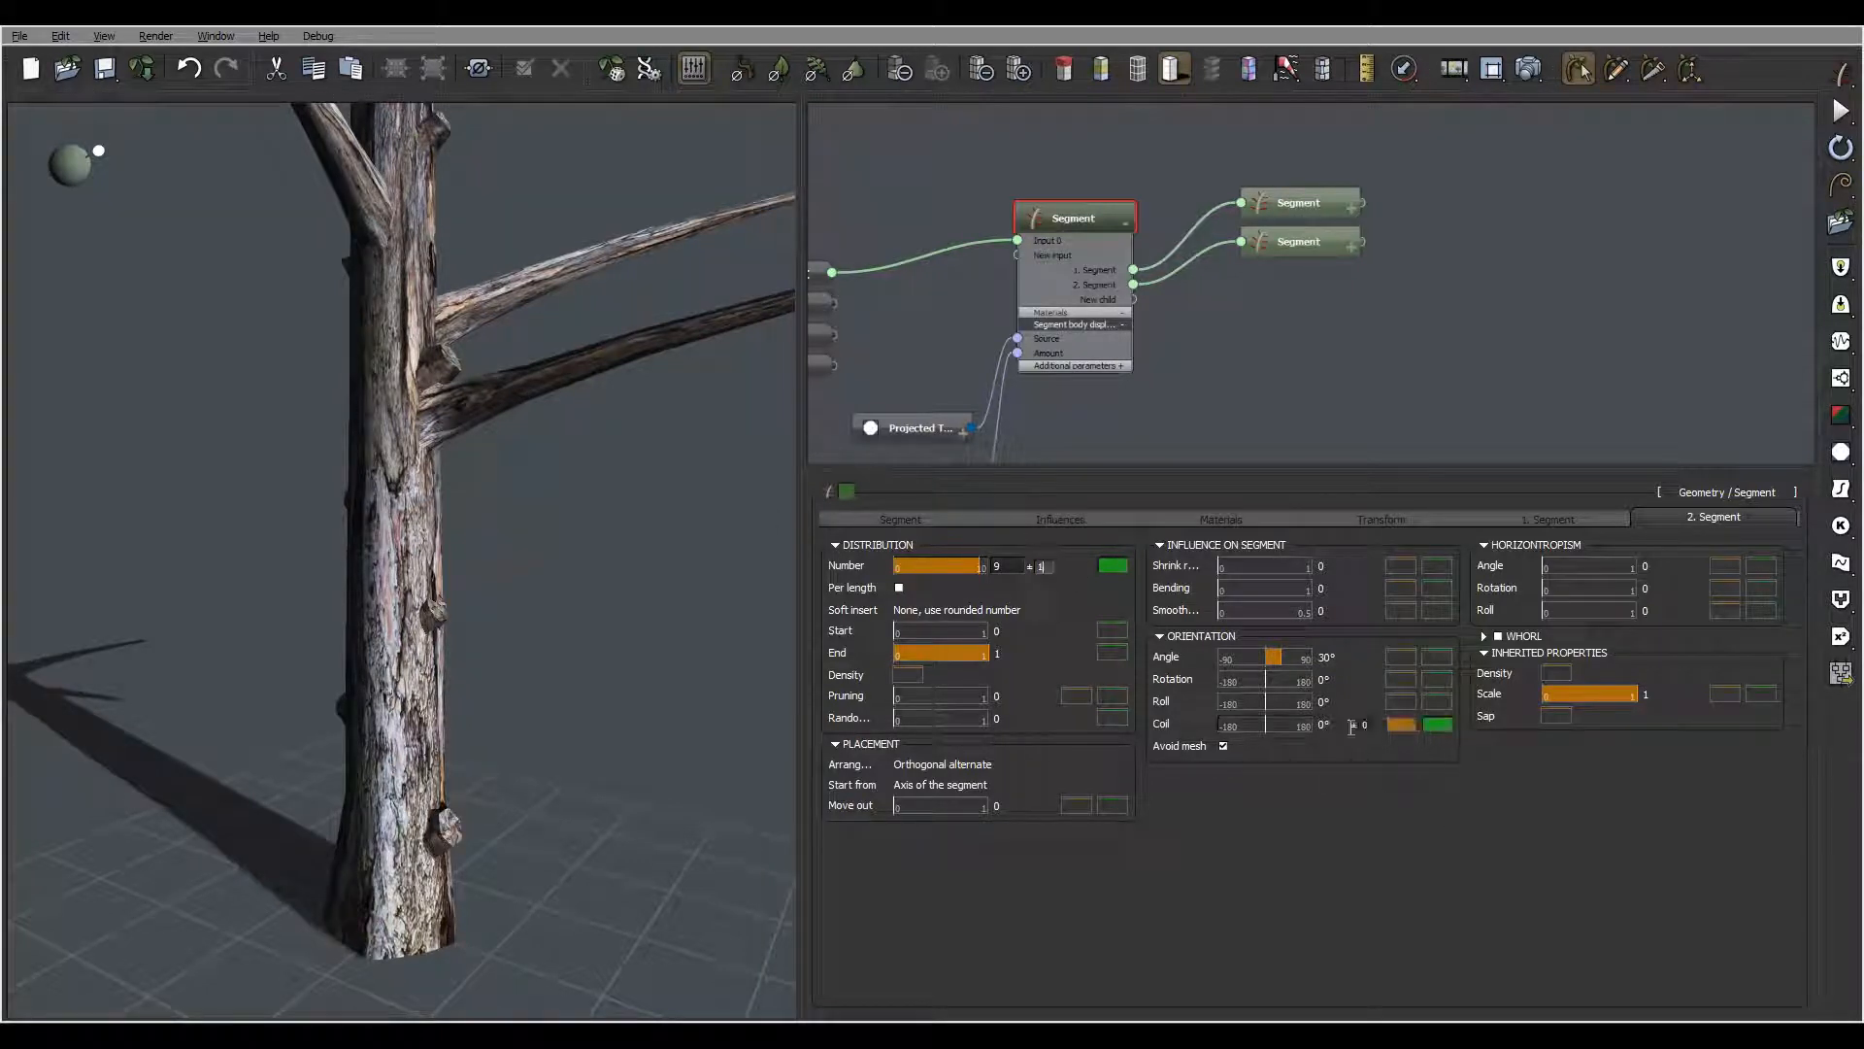
# Set the coil orientation of the stubs around the trunk to 127°
pyautogui.click(1350, 725)
pyautogui.write('12')
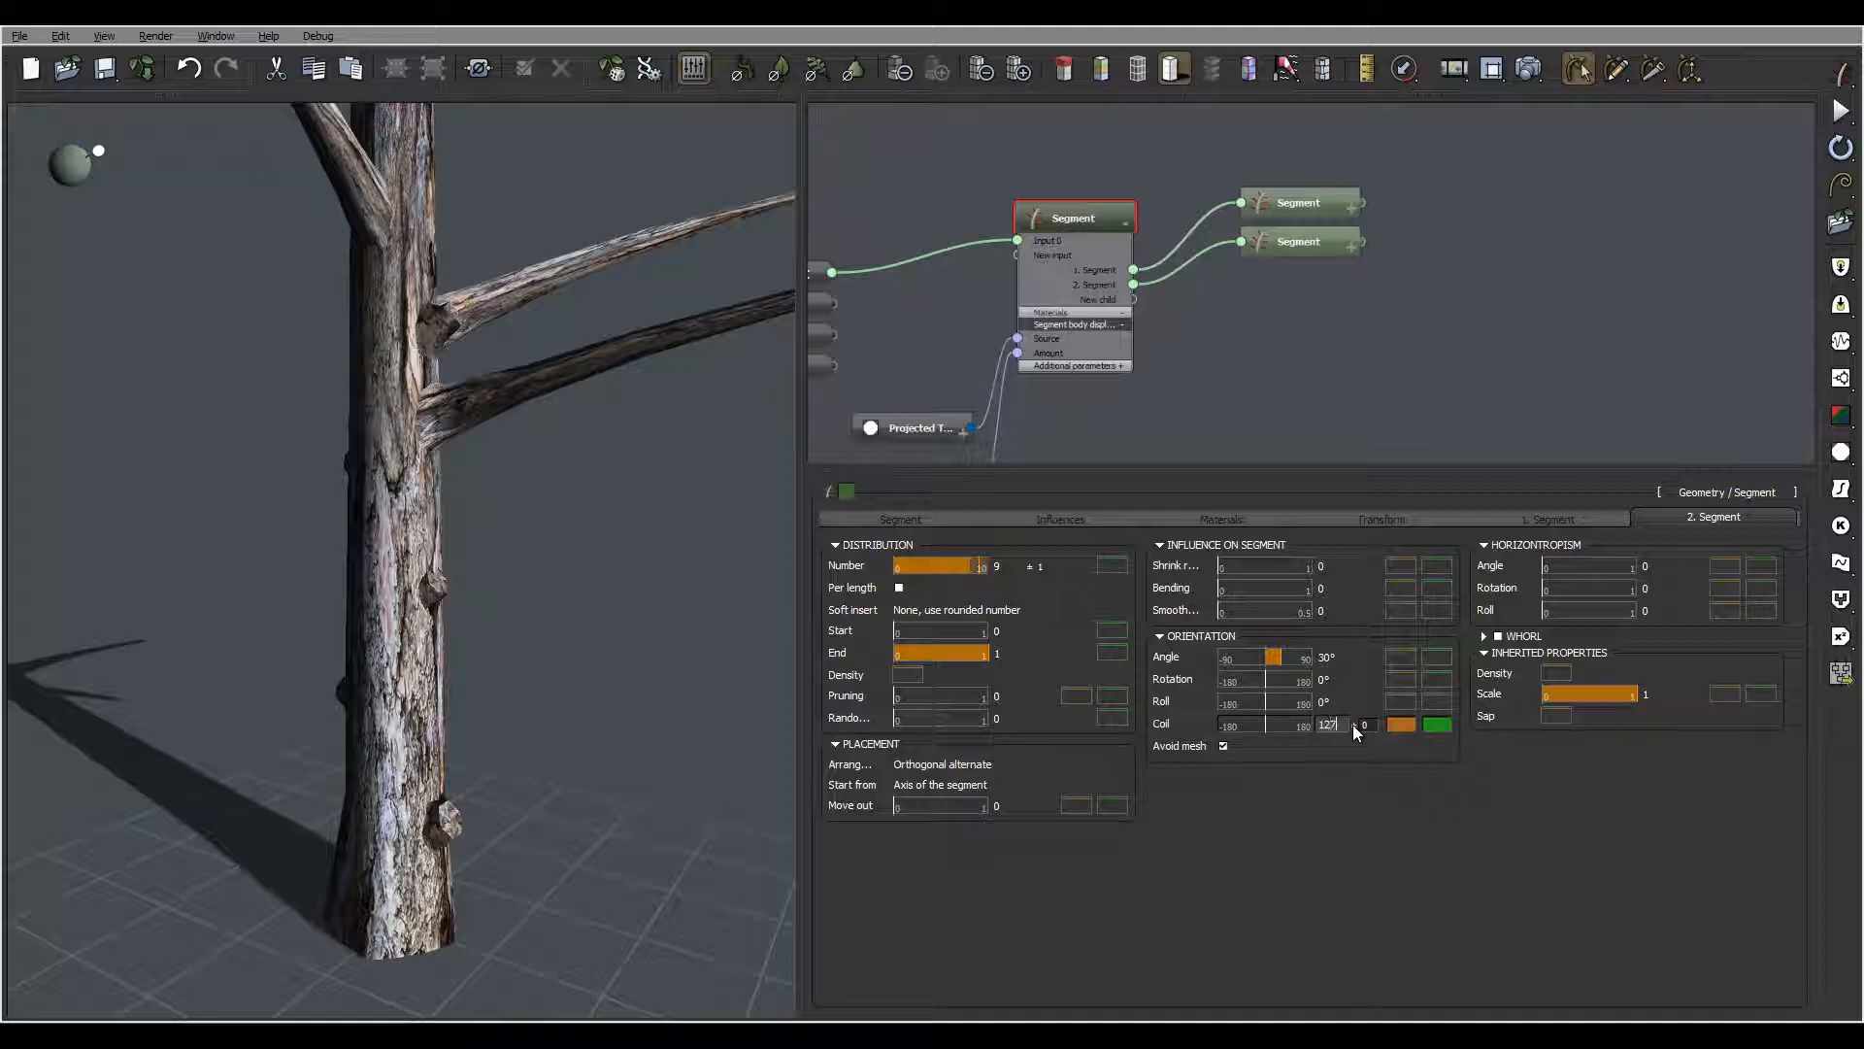
pyautogui.write('7')
pyautogui.press('Return')
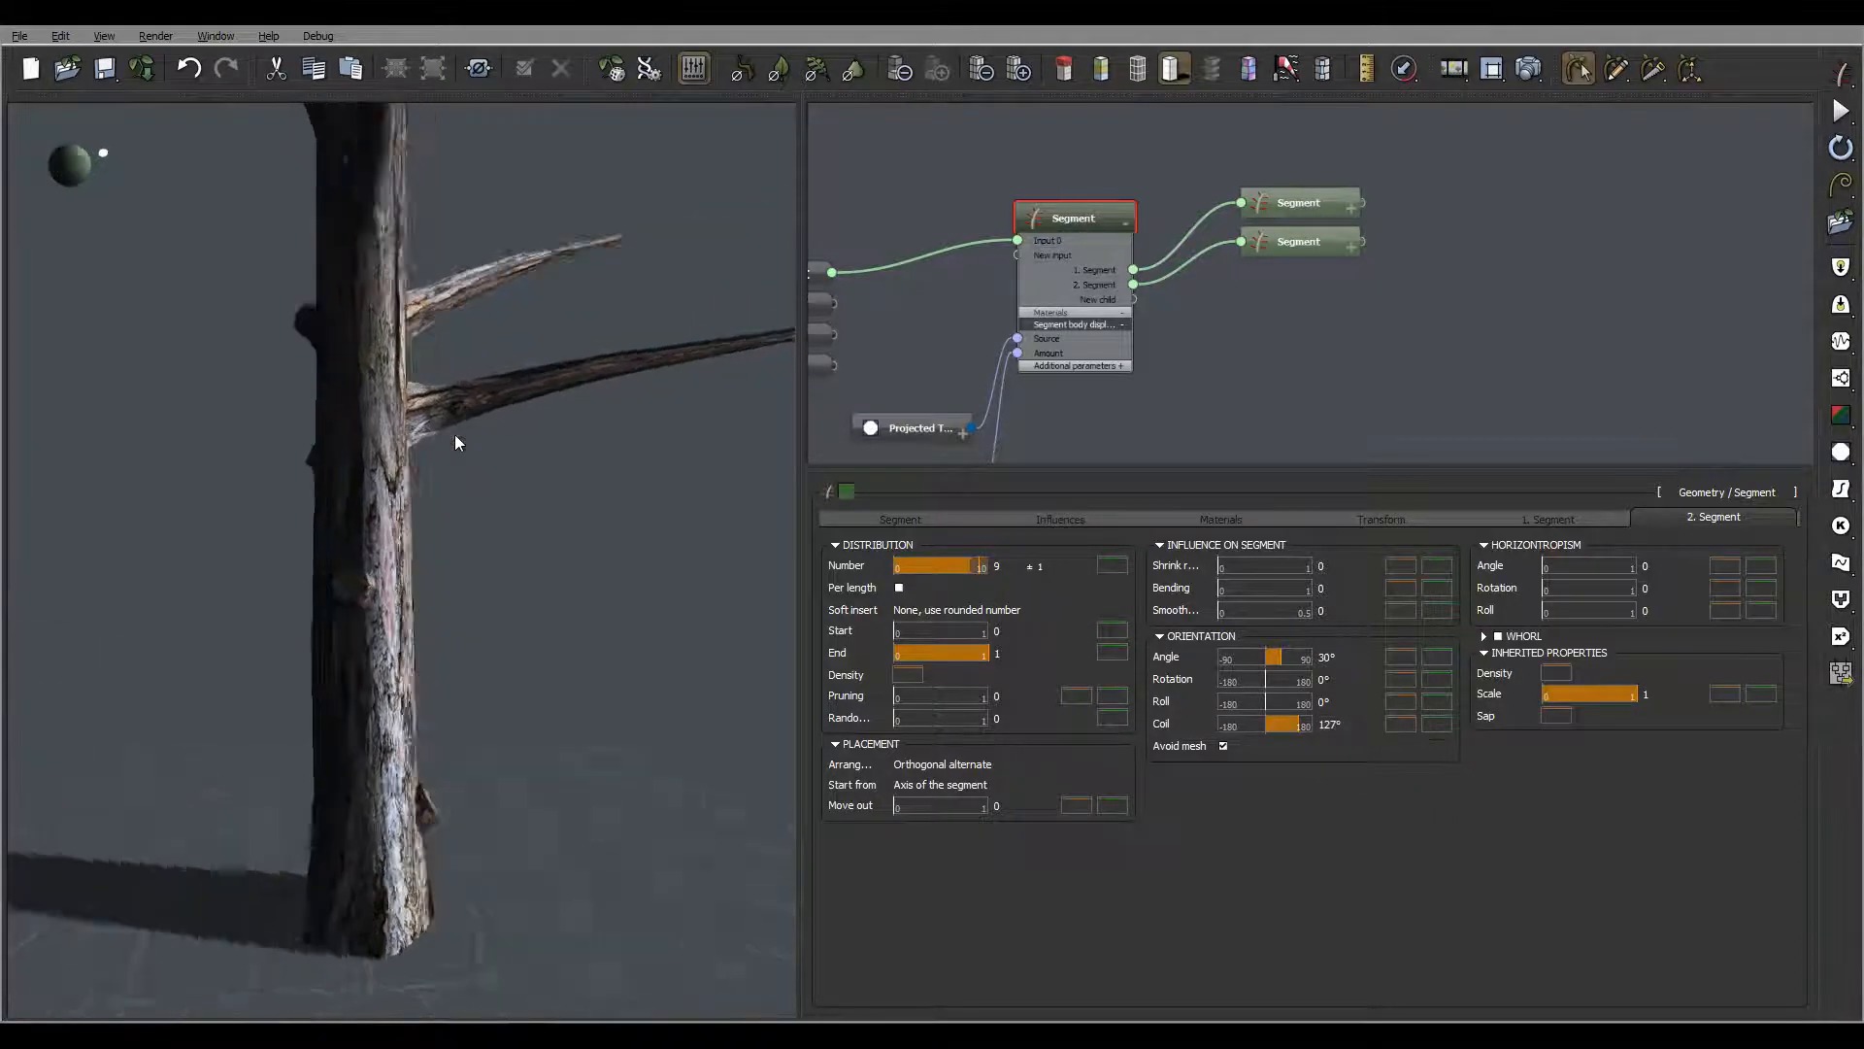
# Raise the start of the stub distribution along the trunk to 0.11
pyautogui.moveTo(240, 410); pyautogui.dragTo(217, 400, button='right')
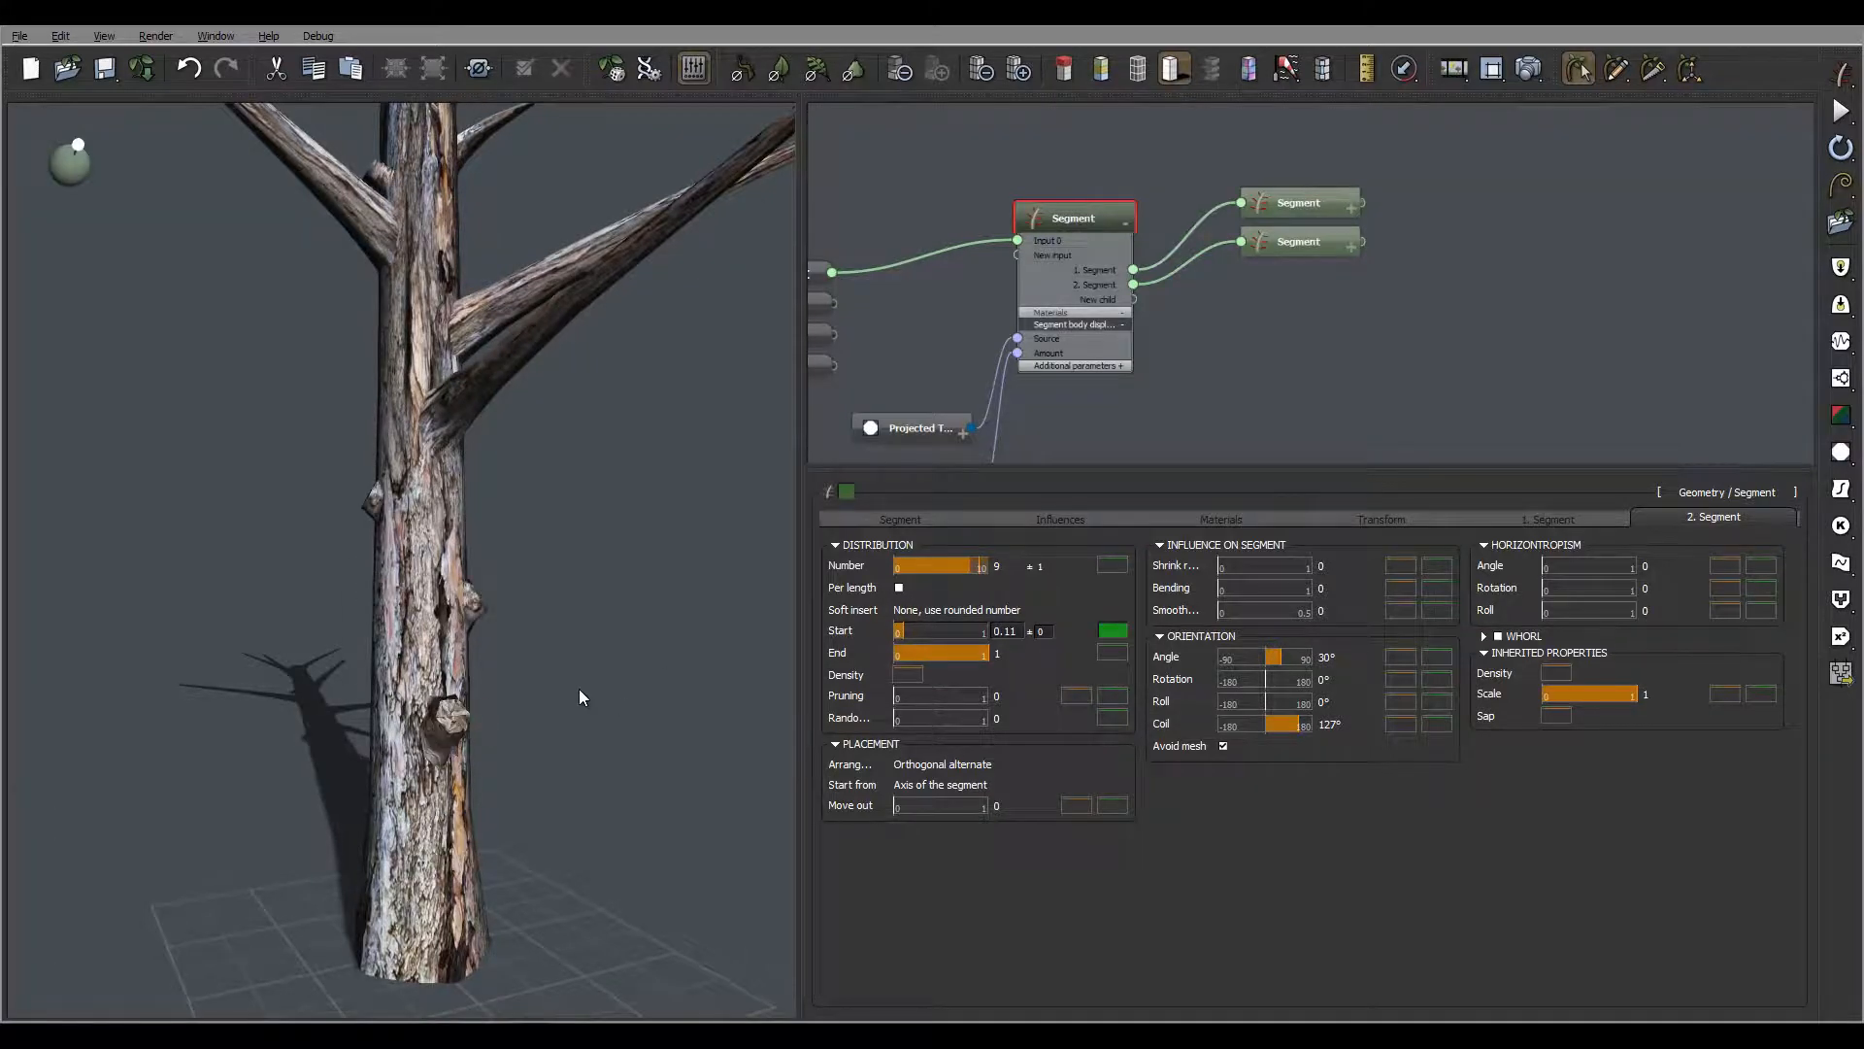
pyautogui.moveTo(578, 690); pyautogui.dragTo(454, 789, button='right')
pyautogui.scroll(-4, 512, 559)
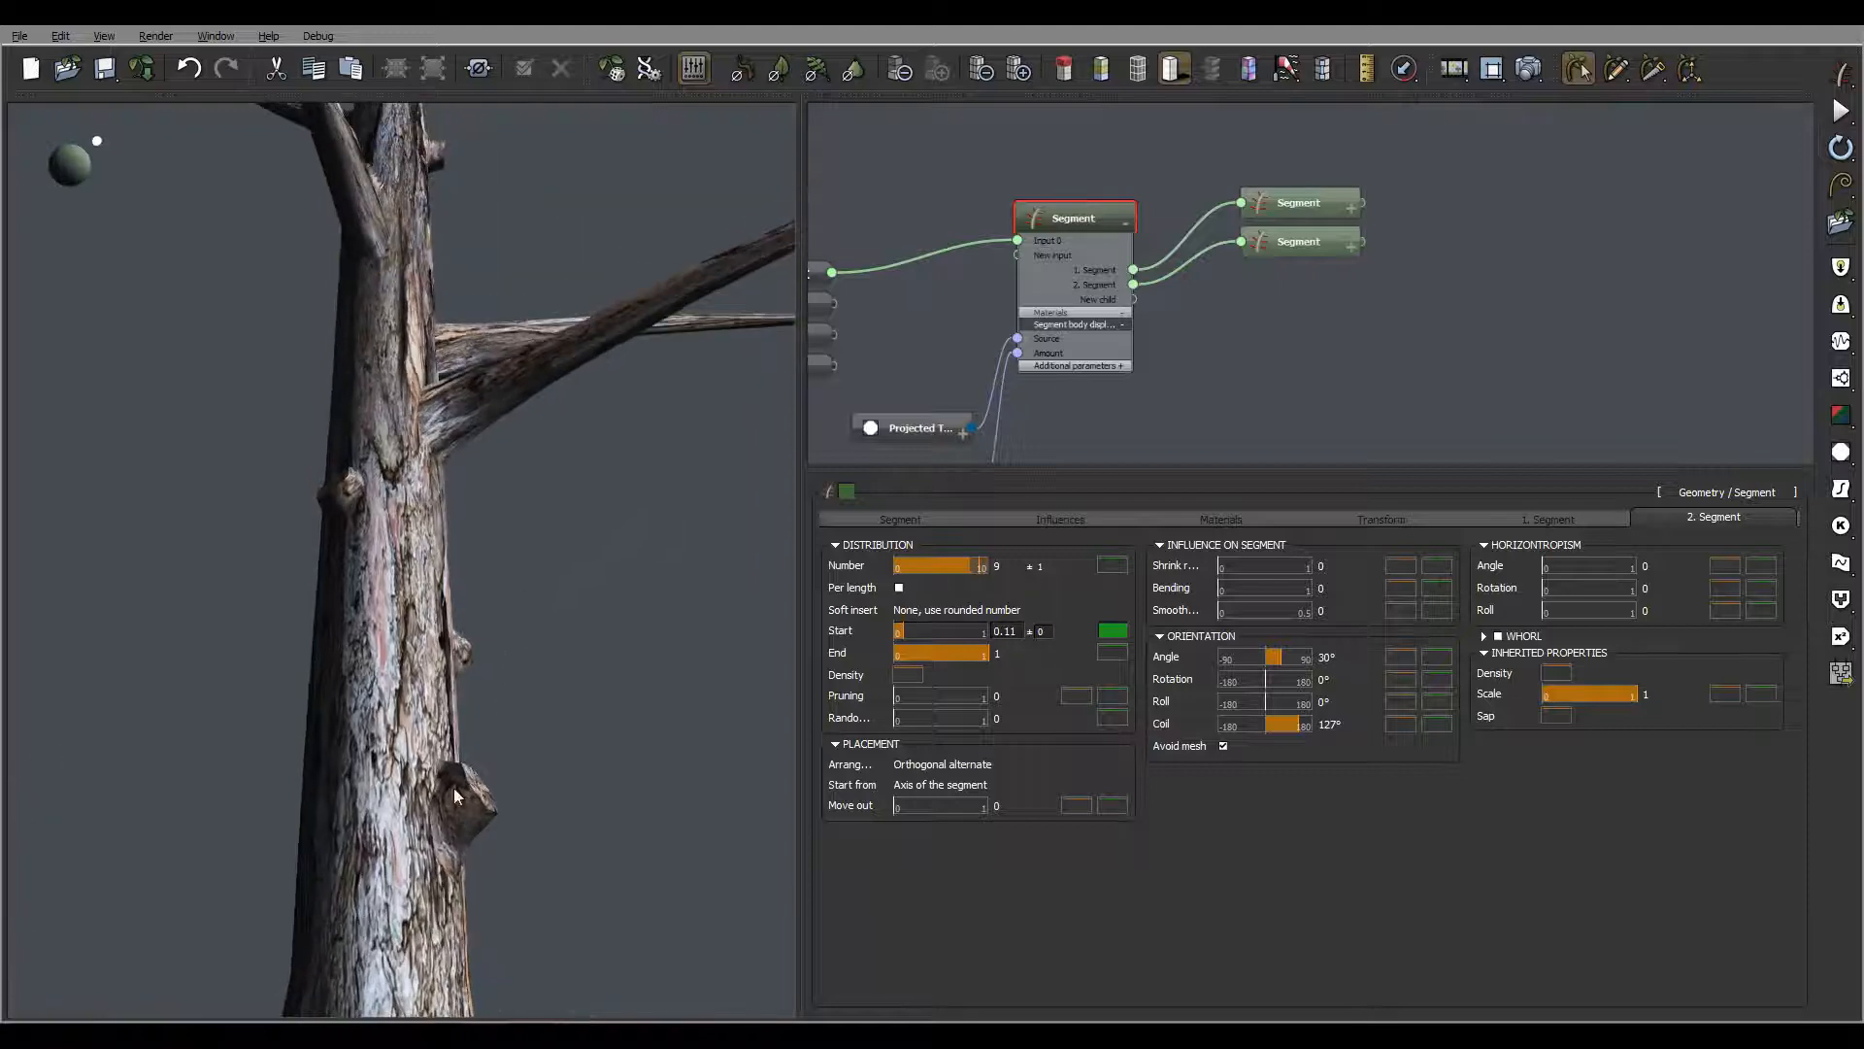
pyautogui.moveTo(622, 677); pyautogui.dragTo(557, 786, button='right')
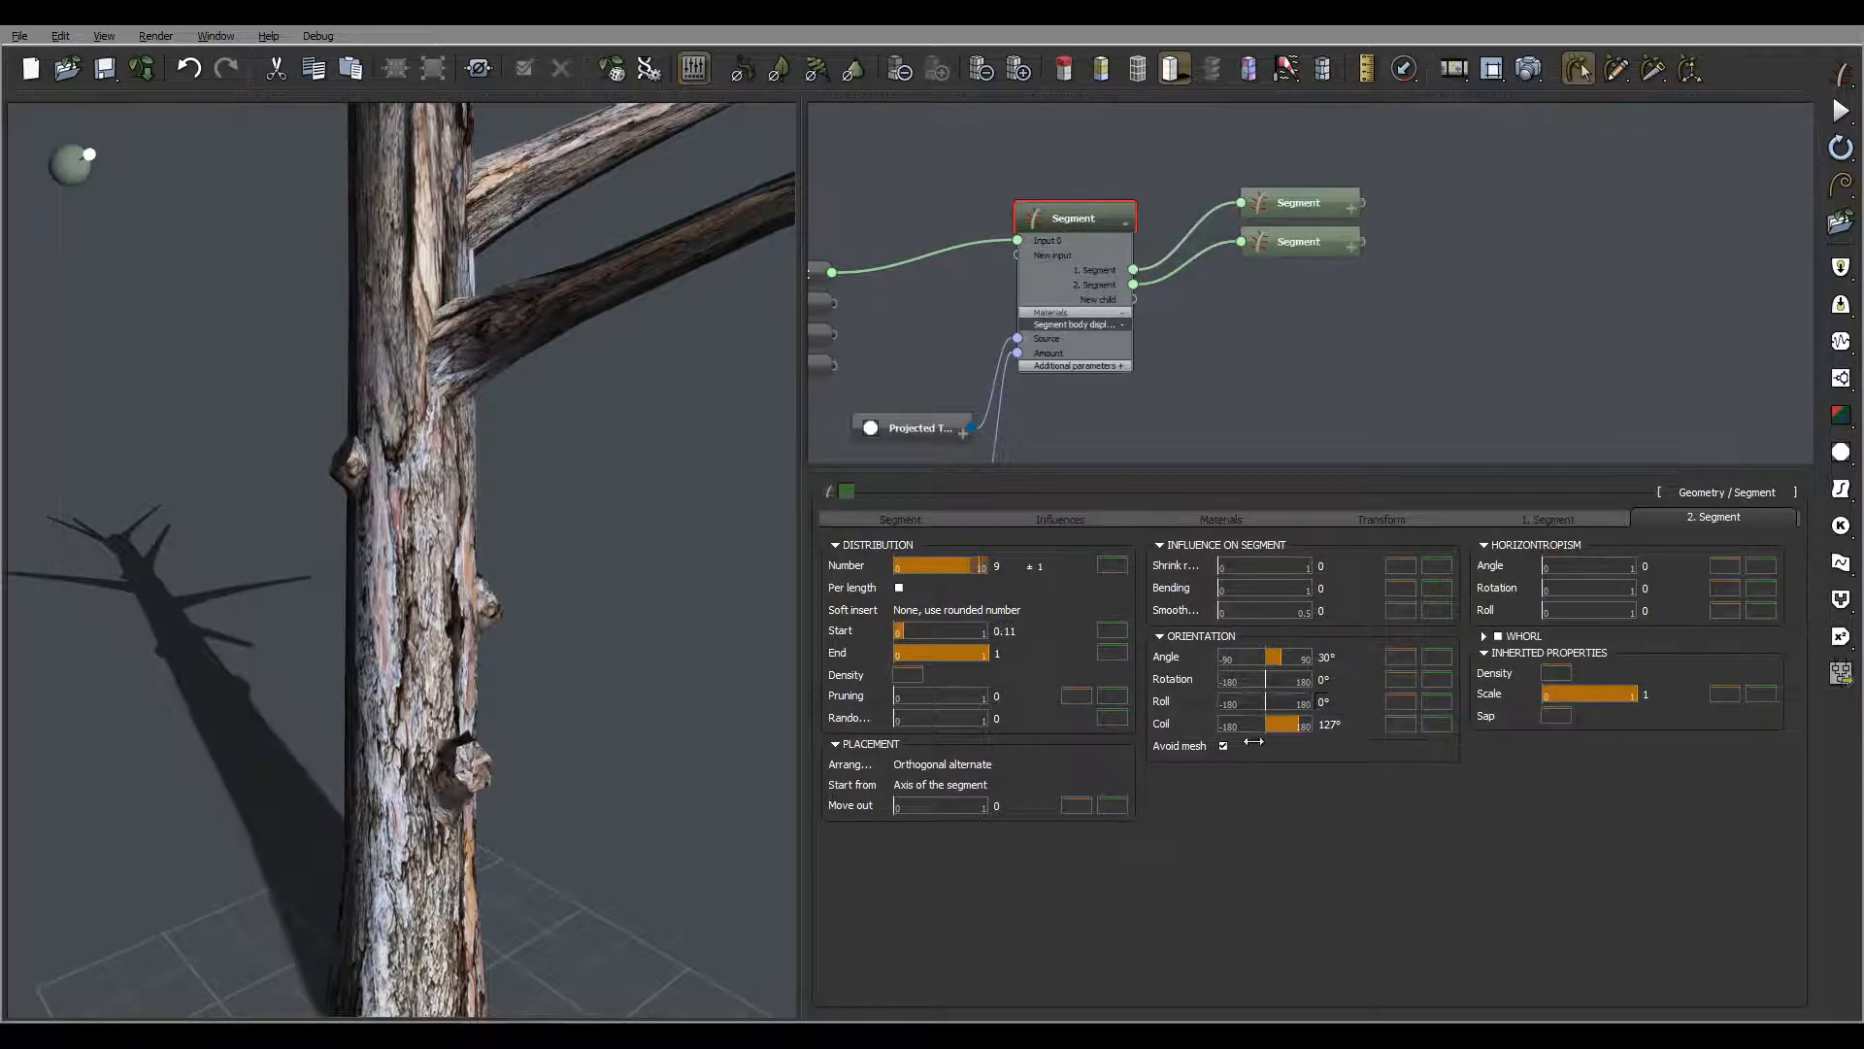
pyautogui.moveTo(493, 716); pyautogui.dragTo(407, 670, button='right')
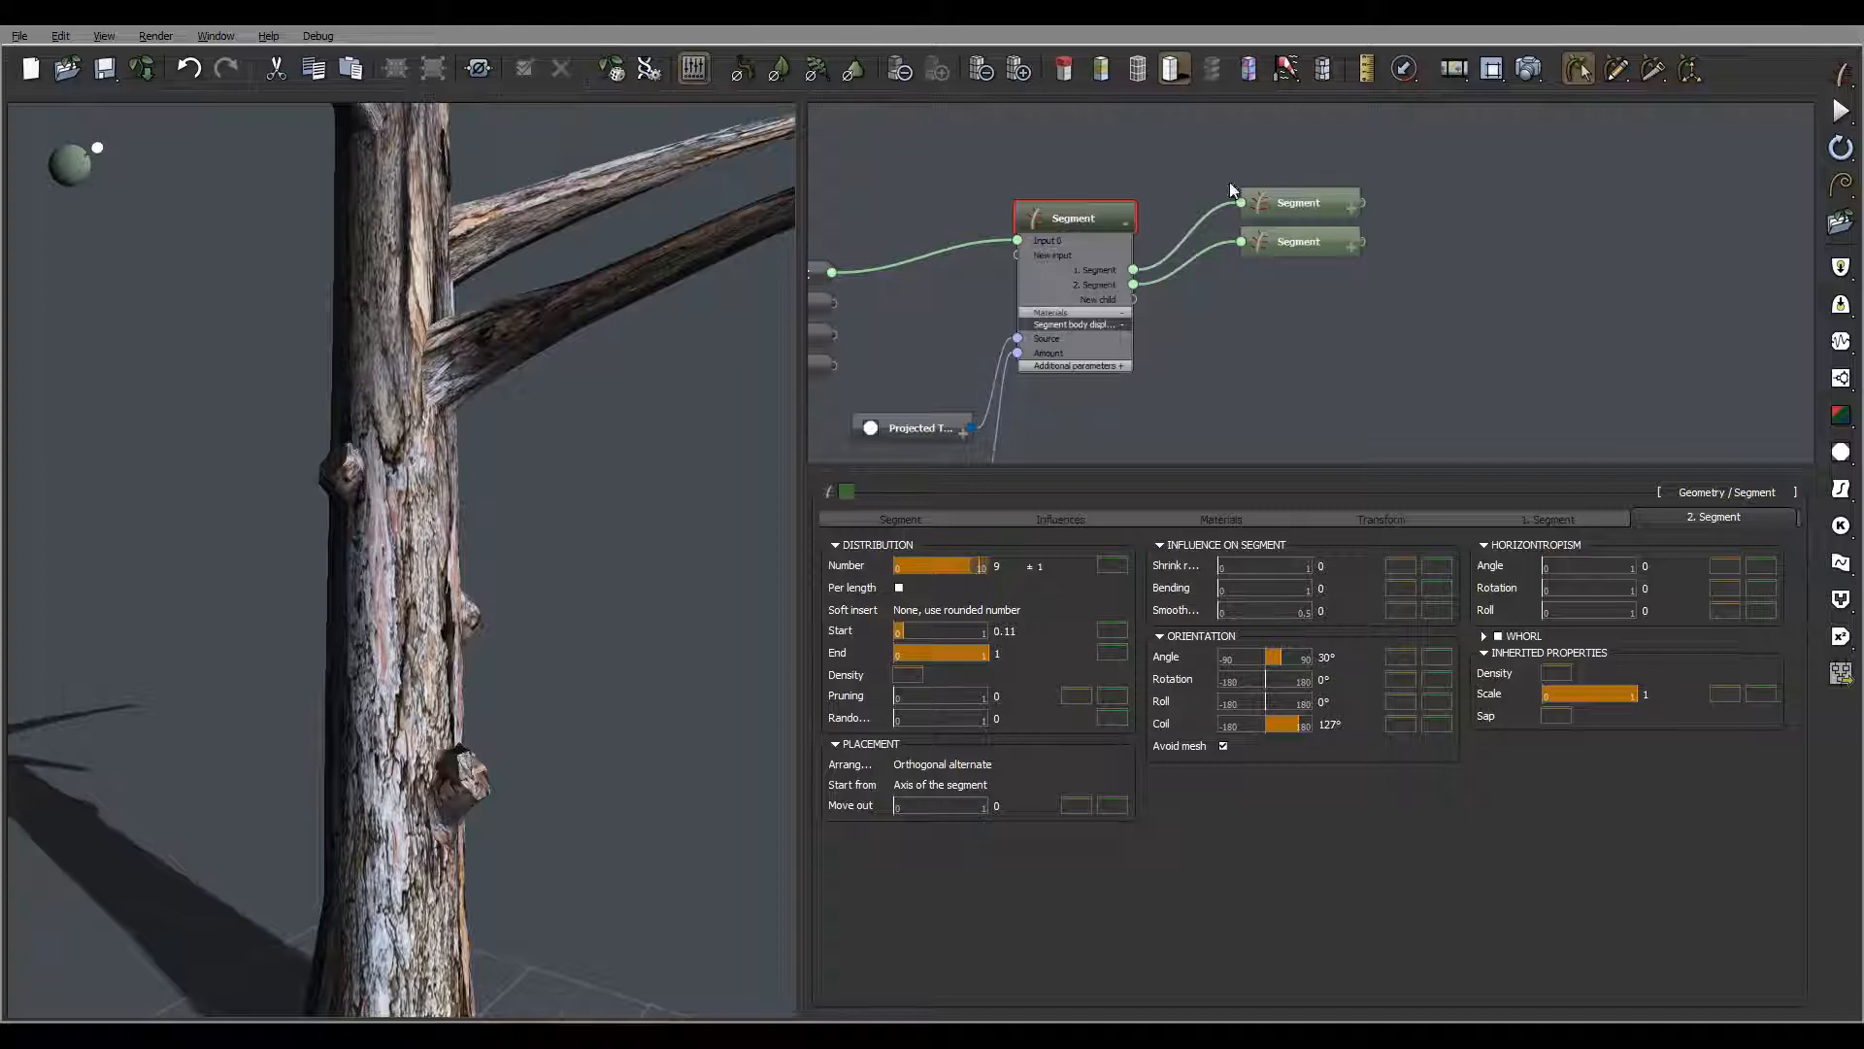
# Change the node colour of the stub segment to red to tell it apart from the branch segment
pyautogui.click(1317, 239)
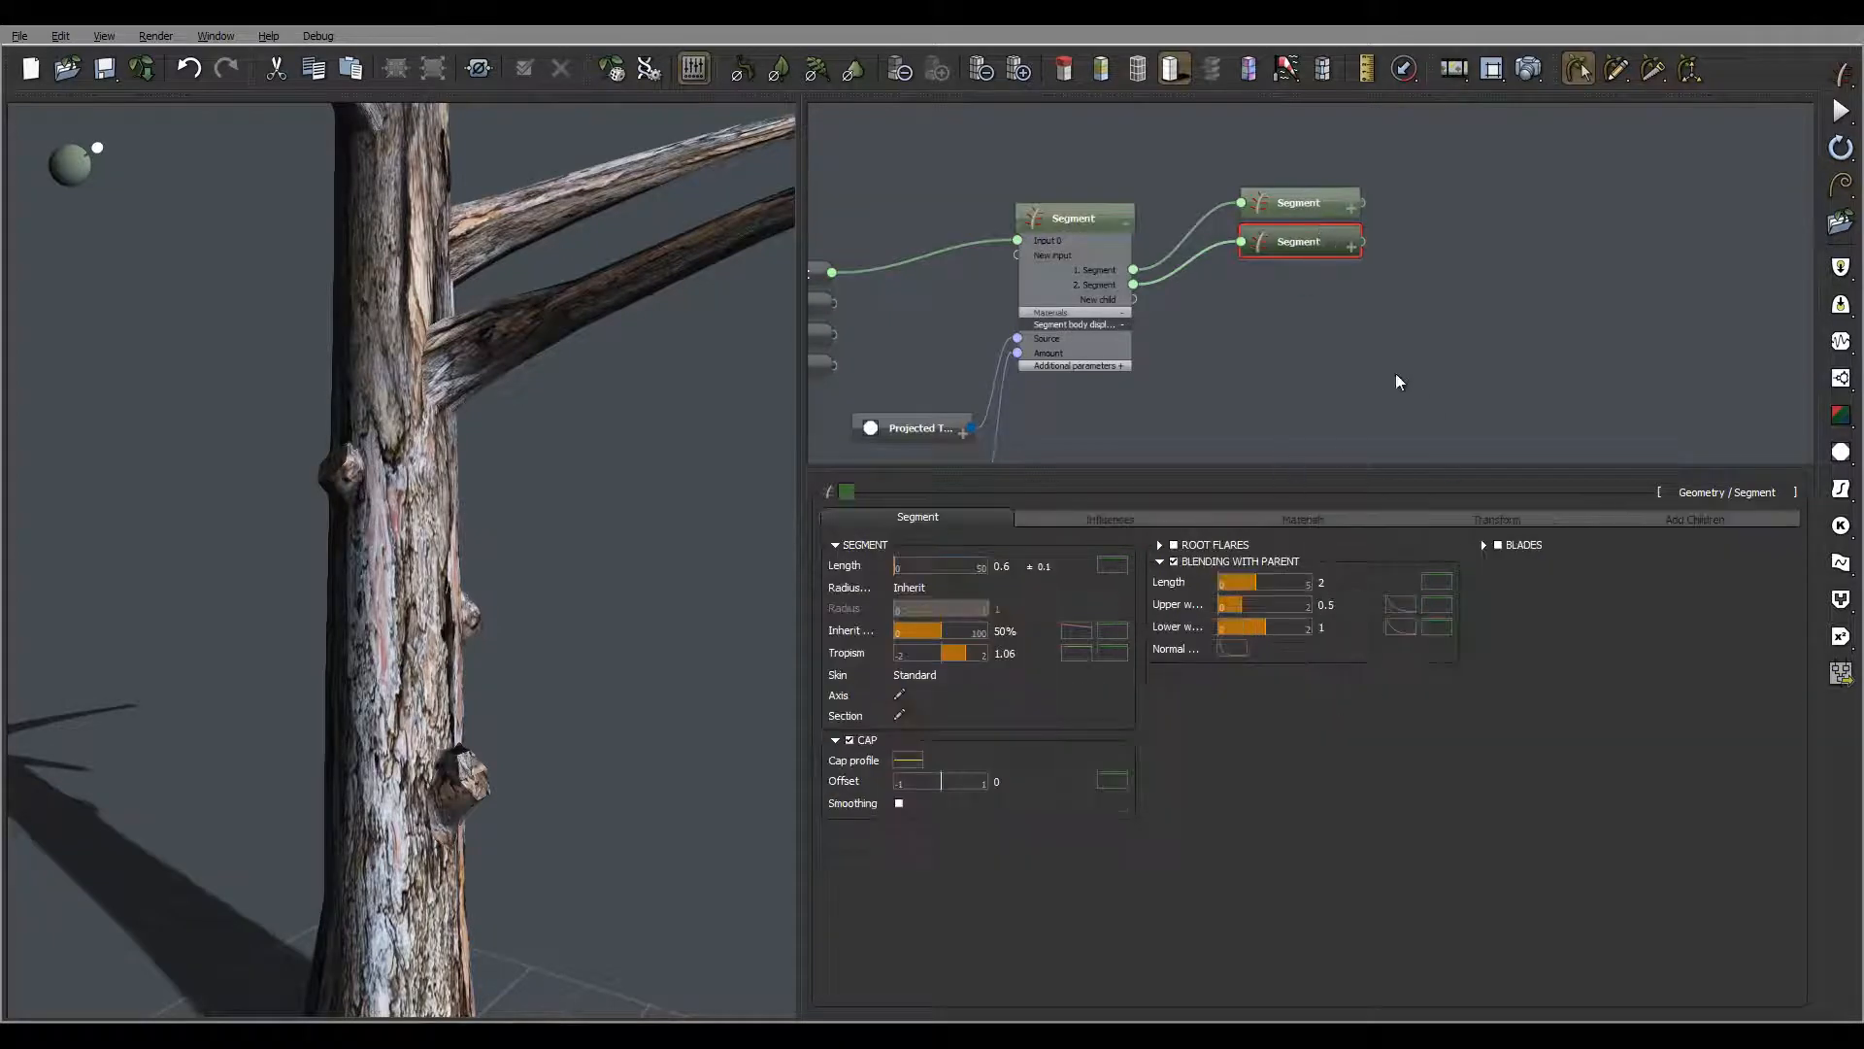
pyautogui.click(844, 491)
pyautogui.click(784, 393)
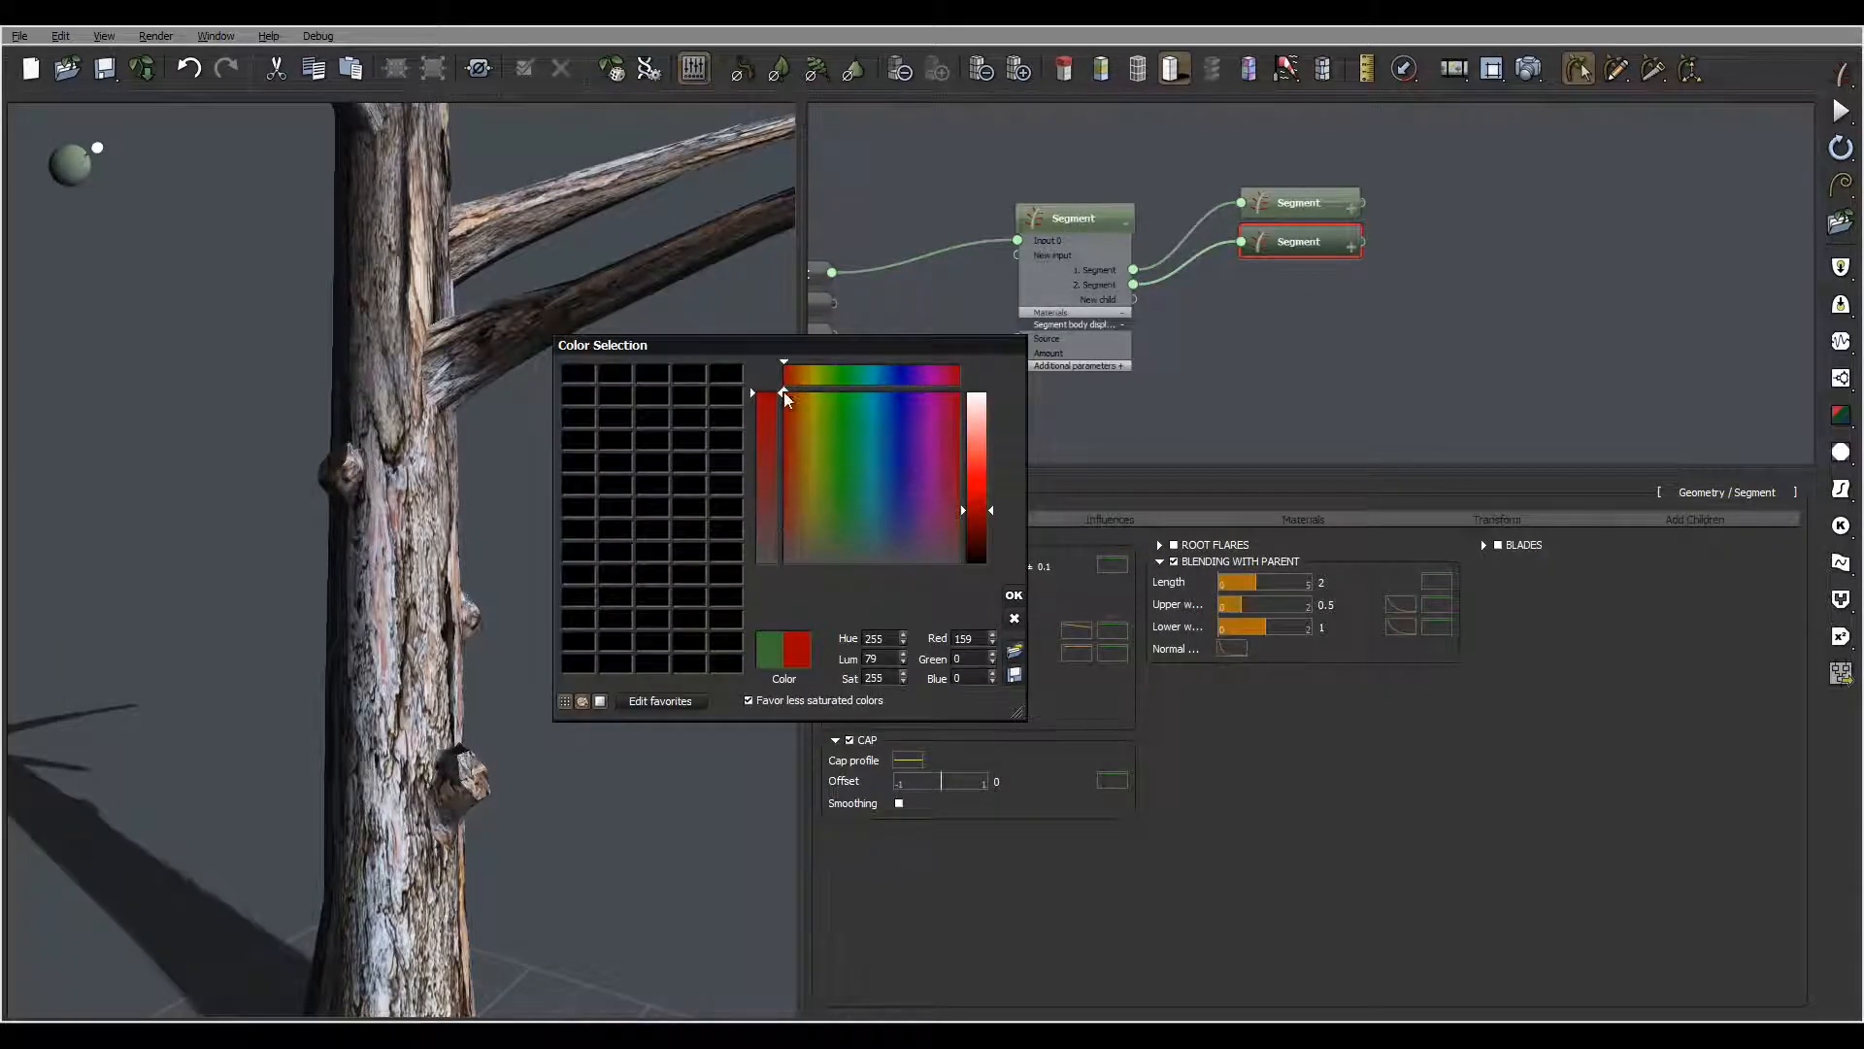
pyautogui.click(1013, 595)
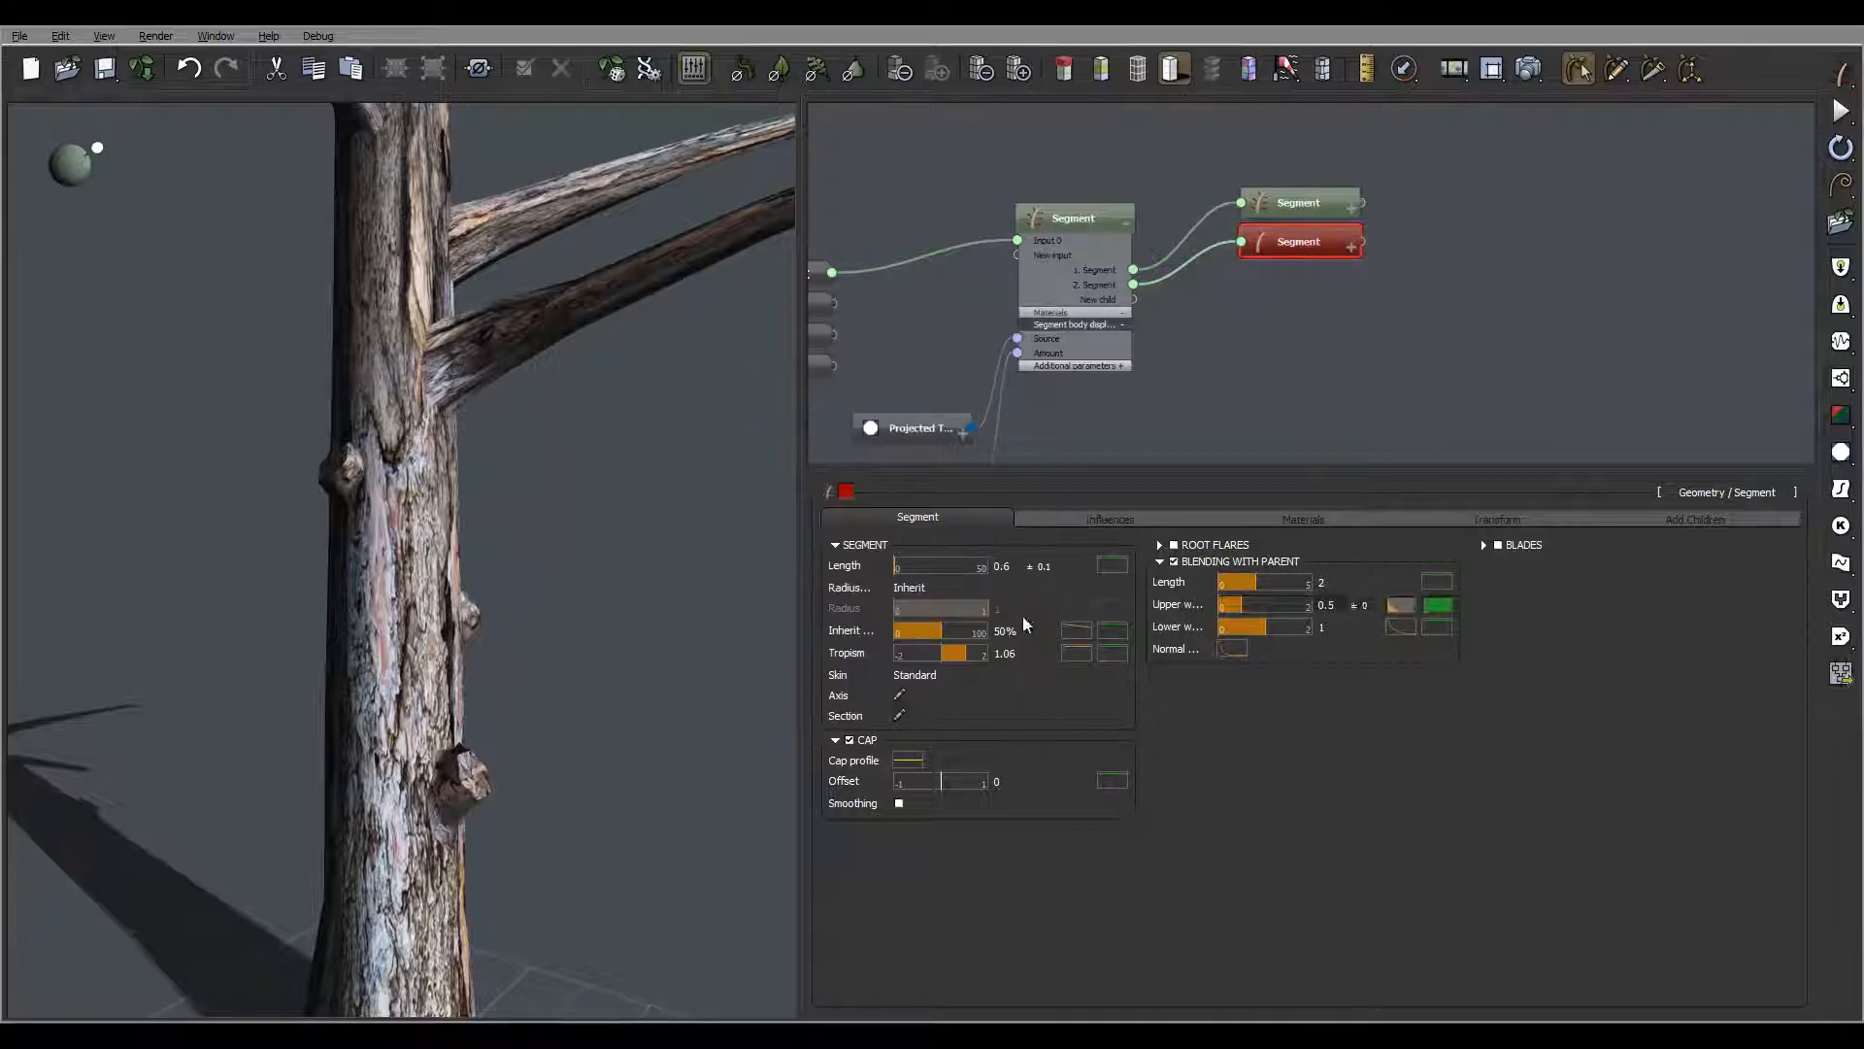
# Set the stub segment's inherited radius to 65% to thicken the stubs
pyautogui.moveTo(599, 609); pyautogui.dragTo(492, 595, button='right')
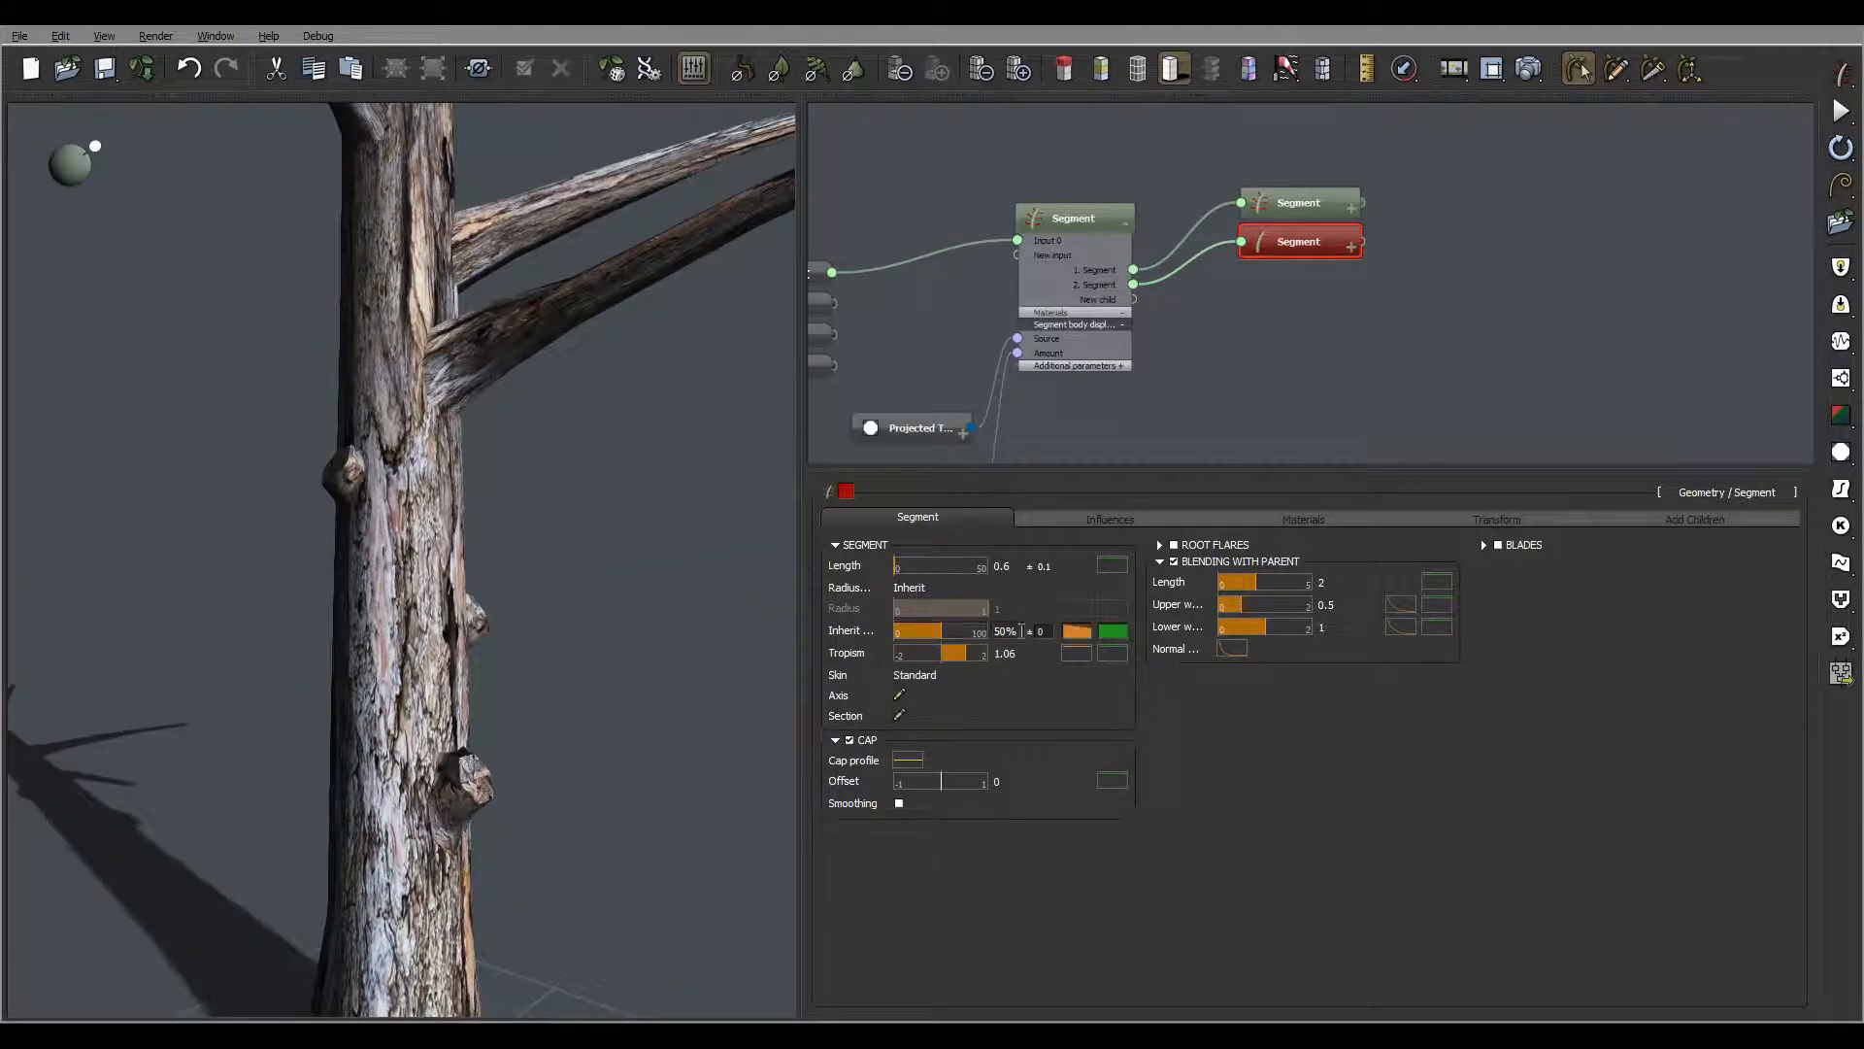
pyautogui.doubleClick(1010, 630)
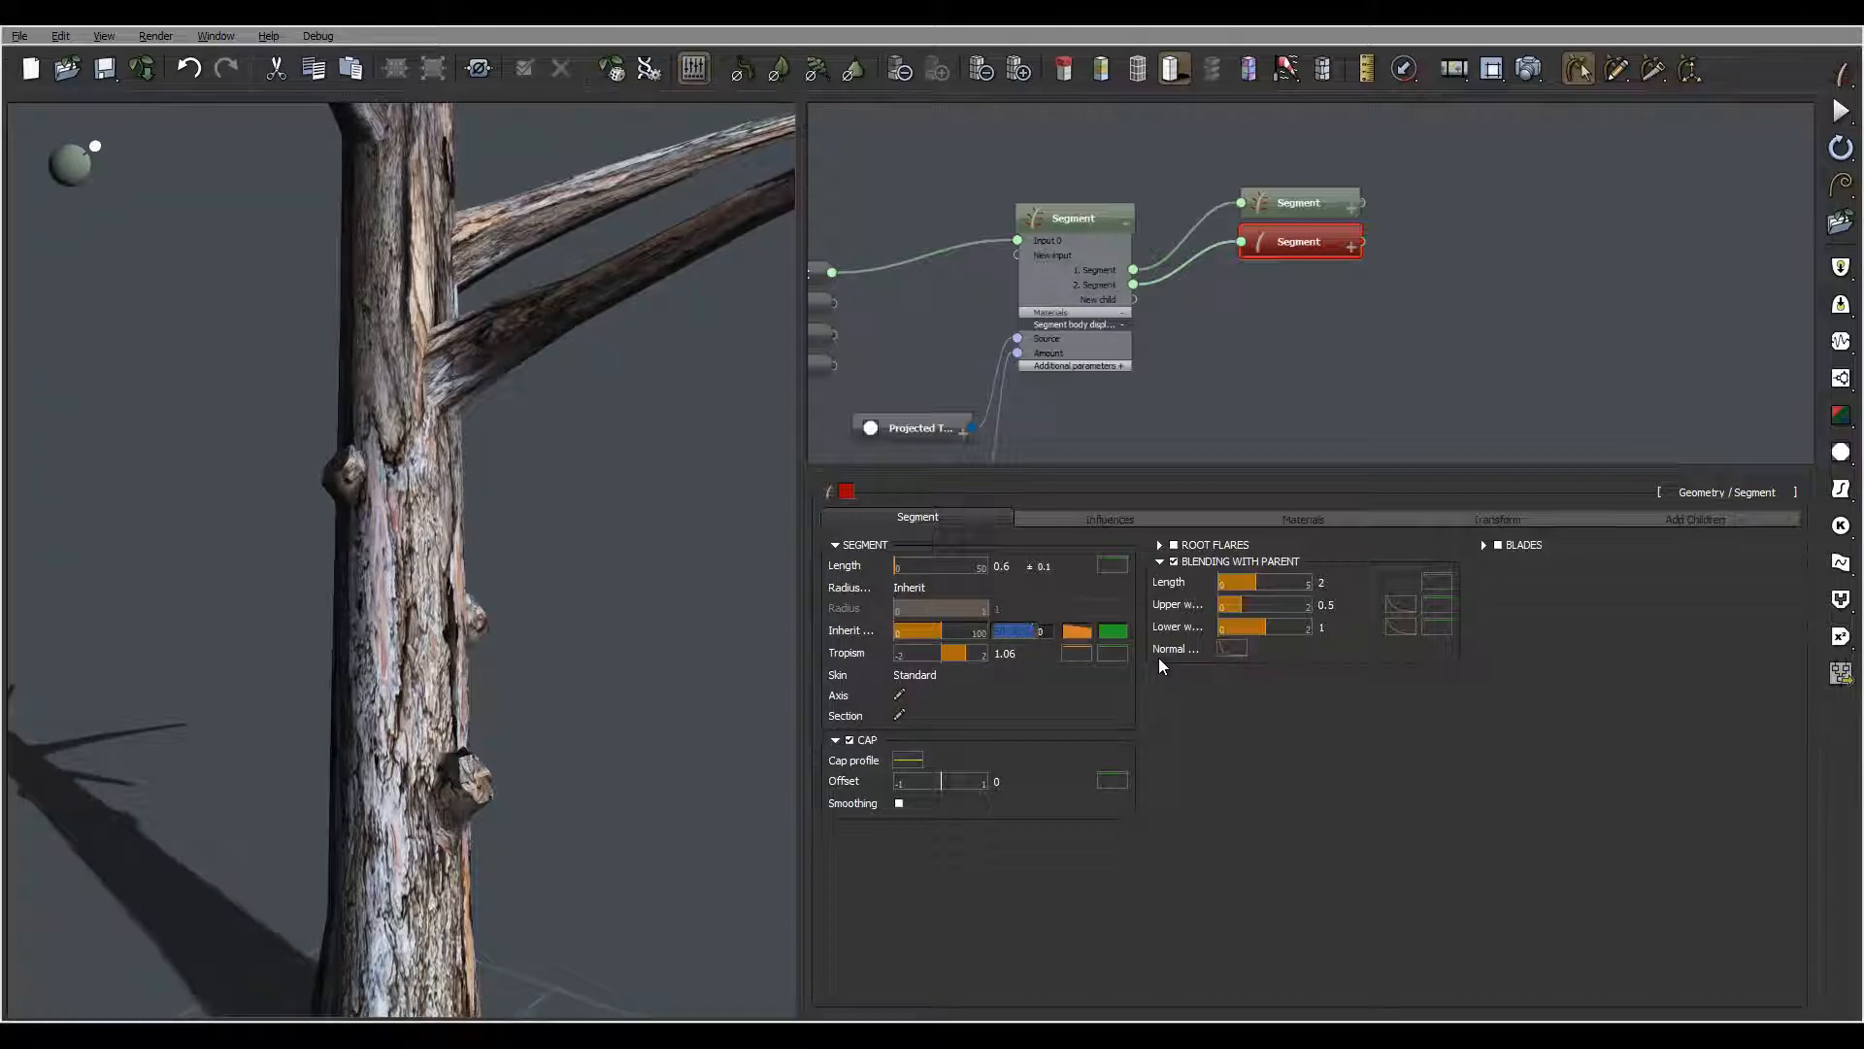
pyautogui.write('65')
pyautogui.press('Return')
pyautogui.moveTo(544, 528); pyautogui.dragTo(361, 442)
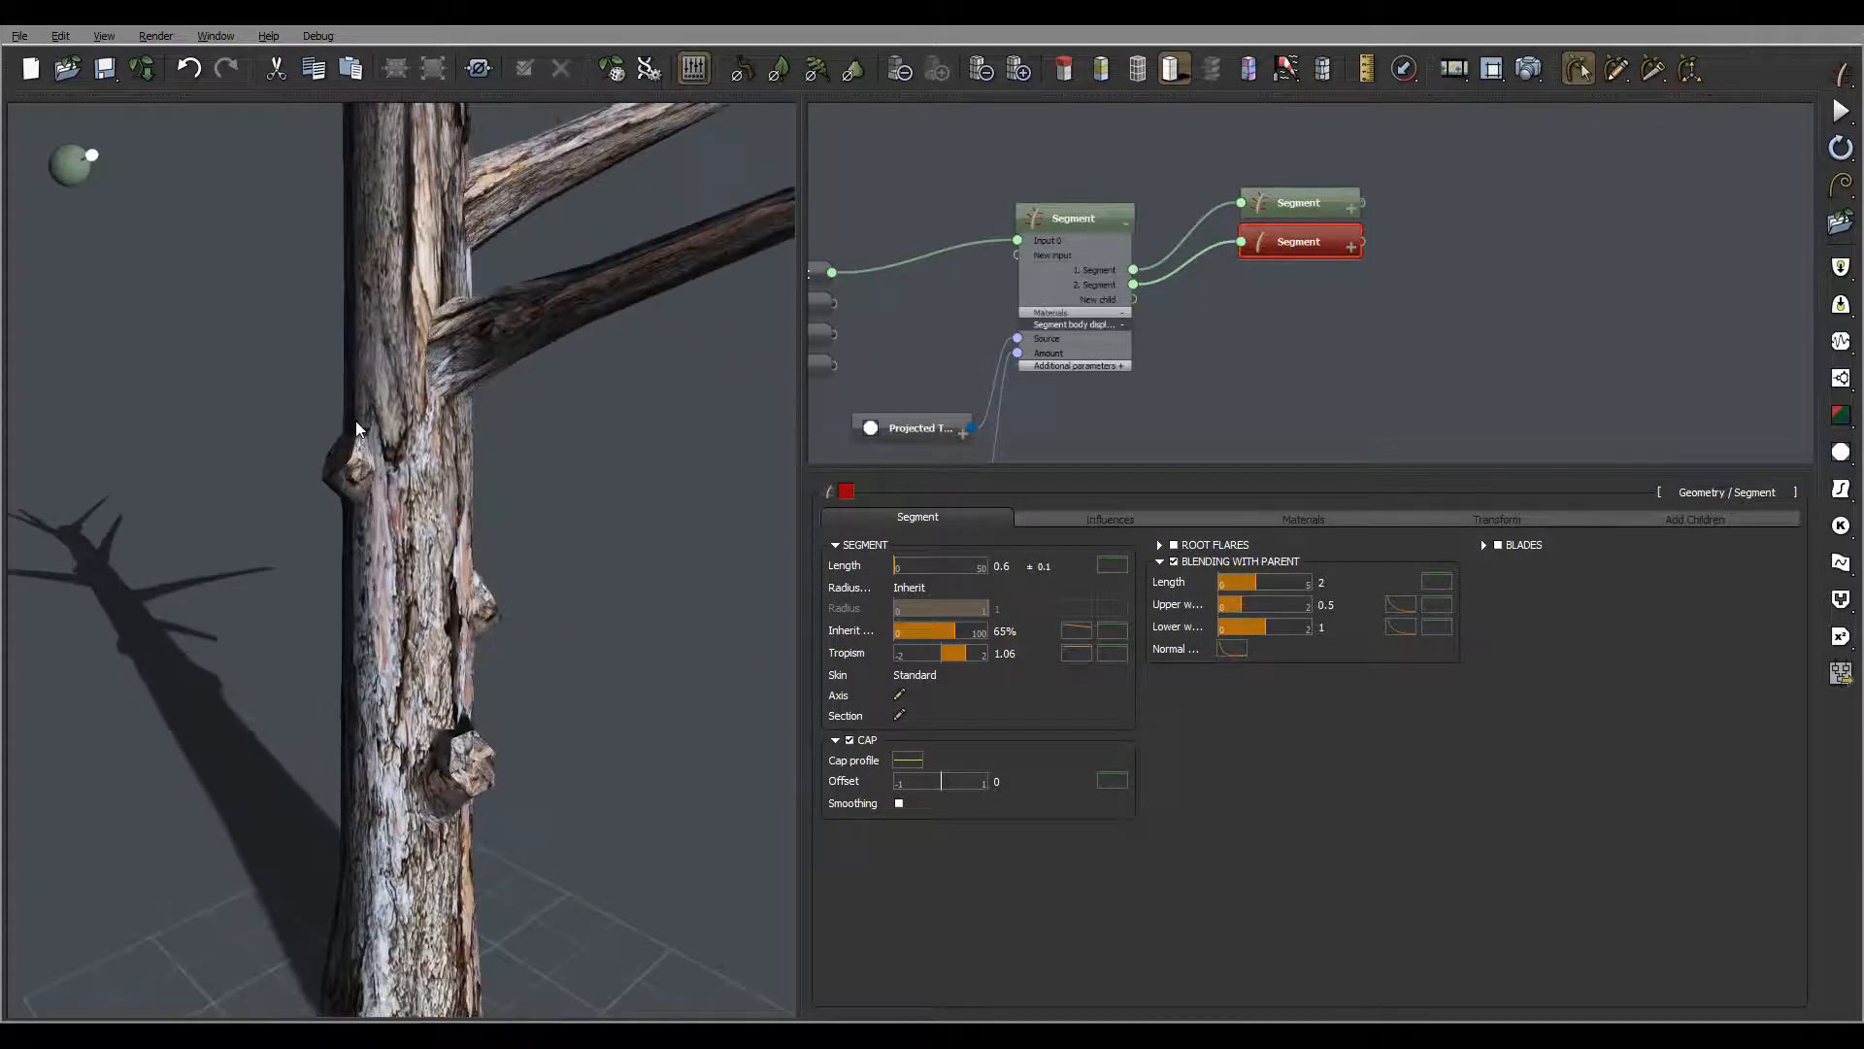
# Render a close view of the trunk with its stubs, accept the post-render options and close the render display
pyautogui.moveTo(402, 371); pyautogui.dragTo(539, 627)
pyautogui.click(1529, 68)
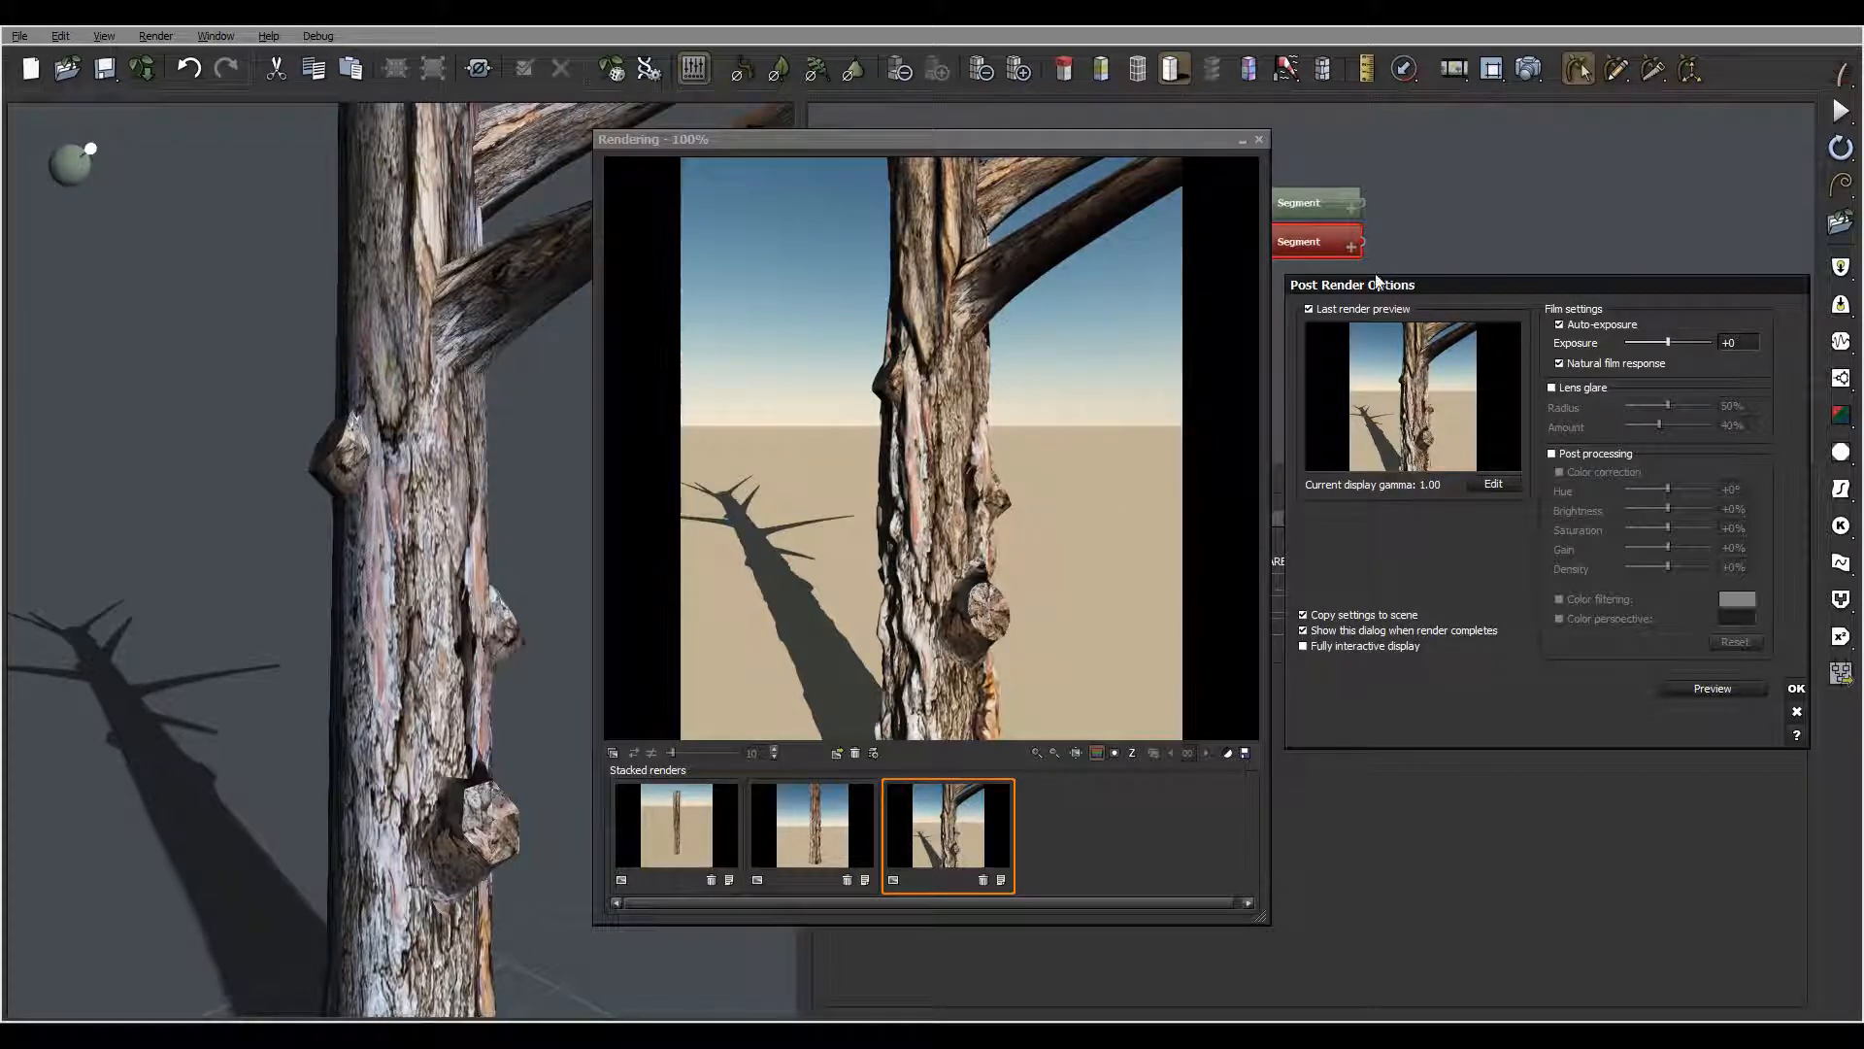
pyautogui.click(1796, 690)
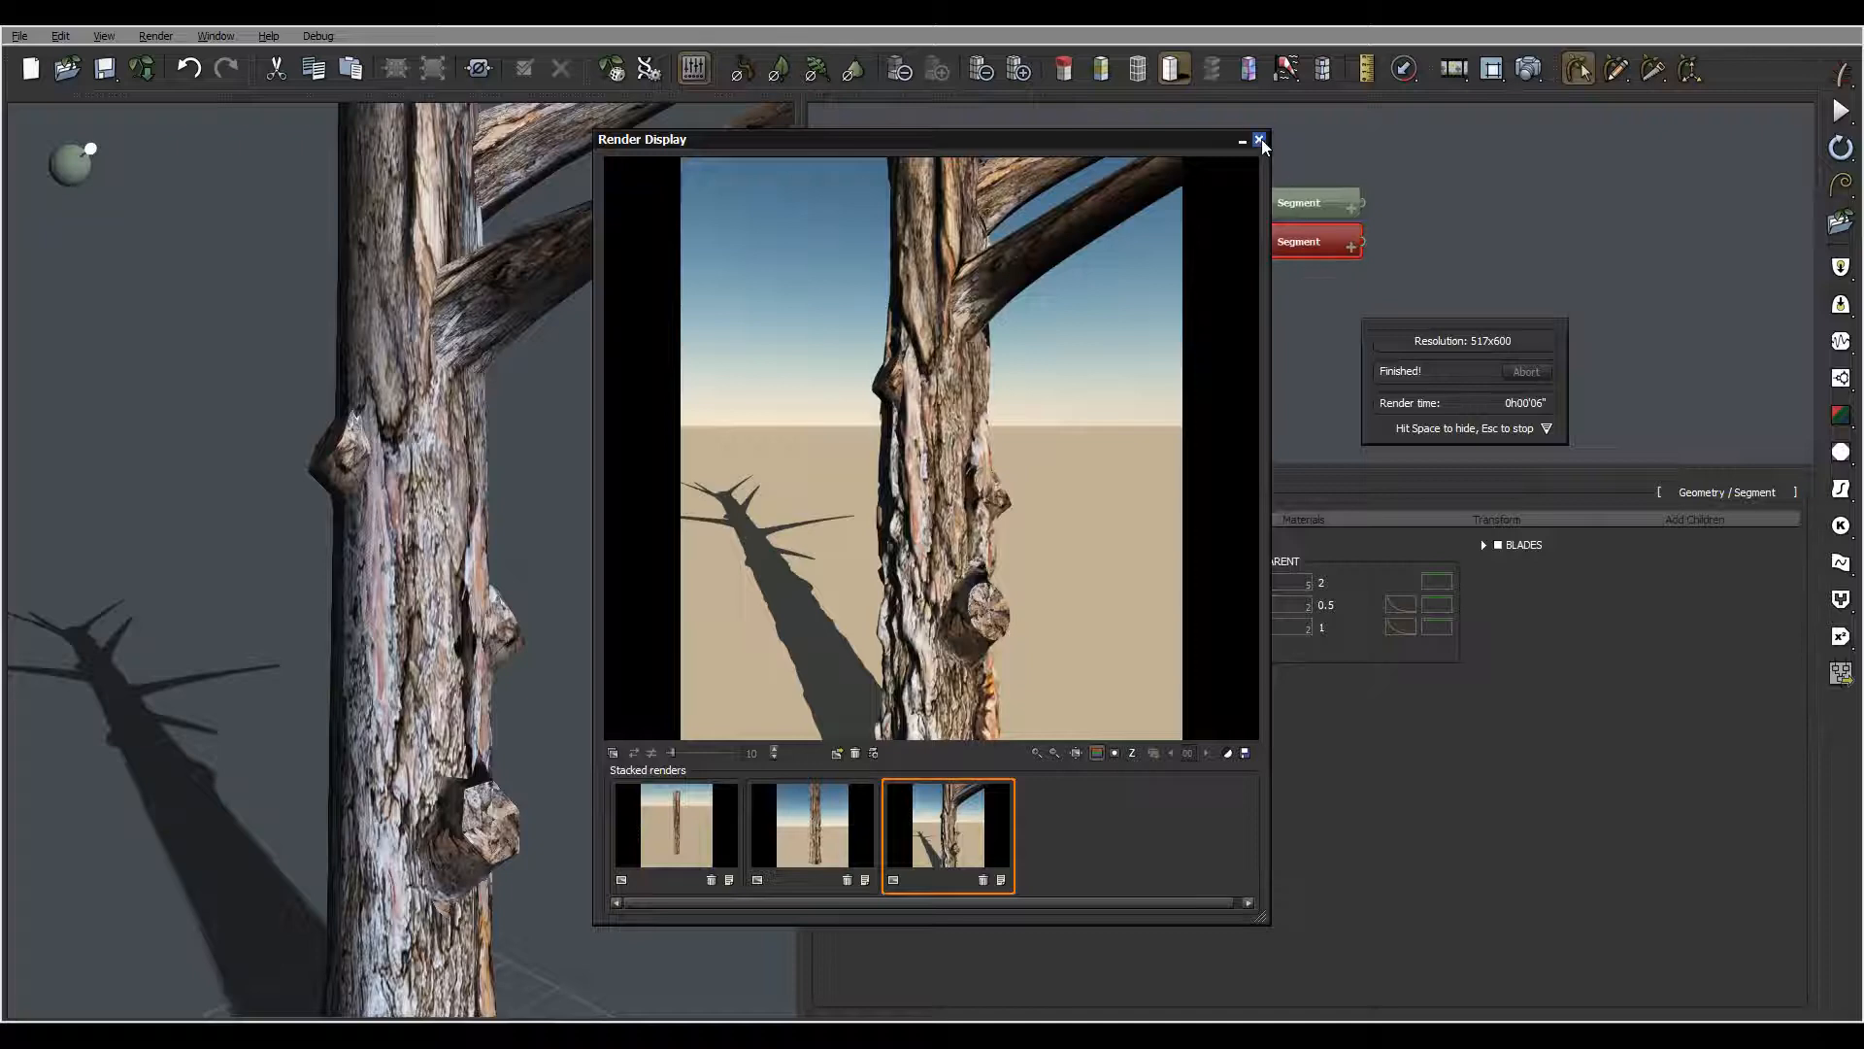
pyautogui.moveTo(491, 417); pyautogui.dragTo(457, 435, button='right')
pyautogui.scroll(-4, 545, 415)
pyautogui.scroll(-2, 548, 376)
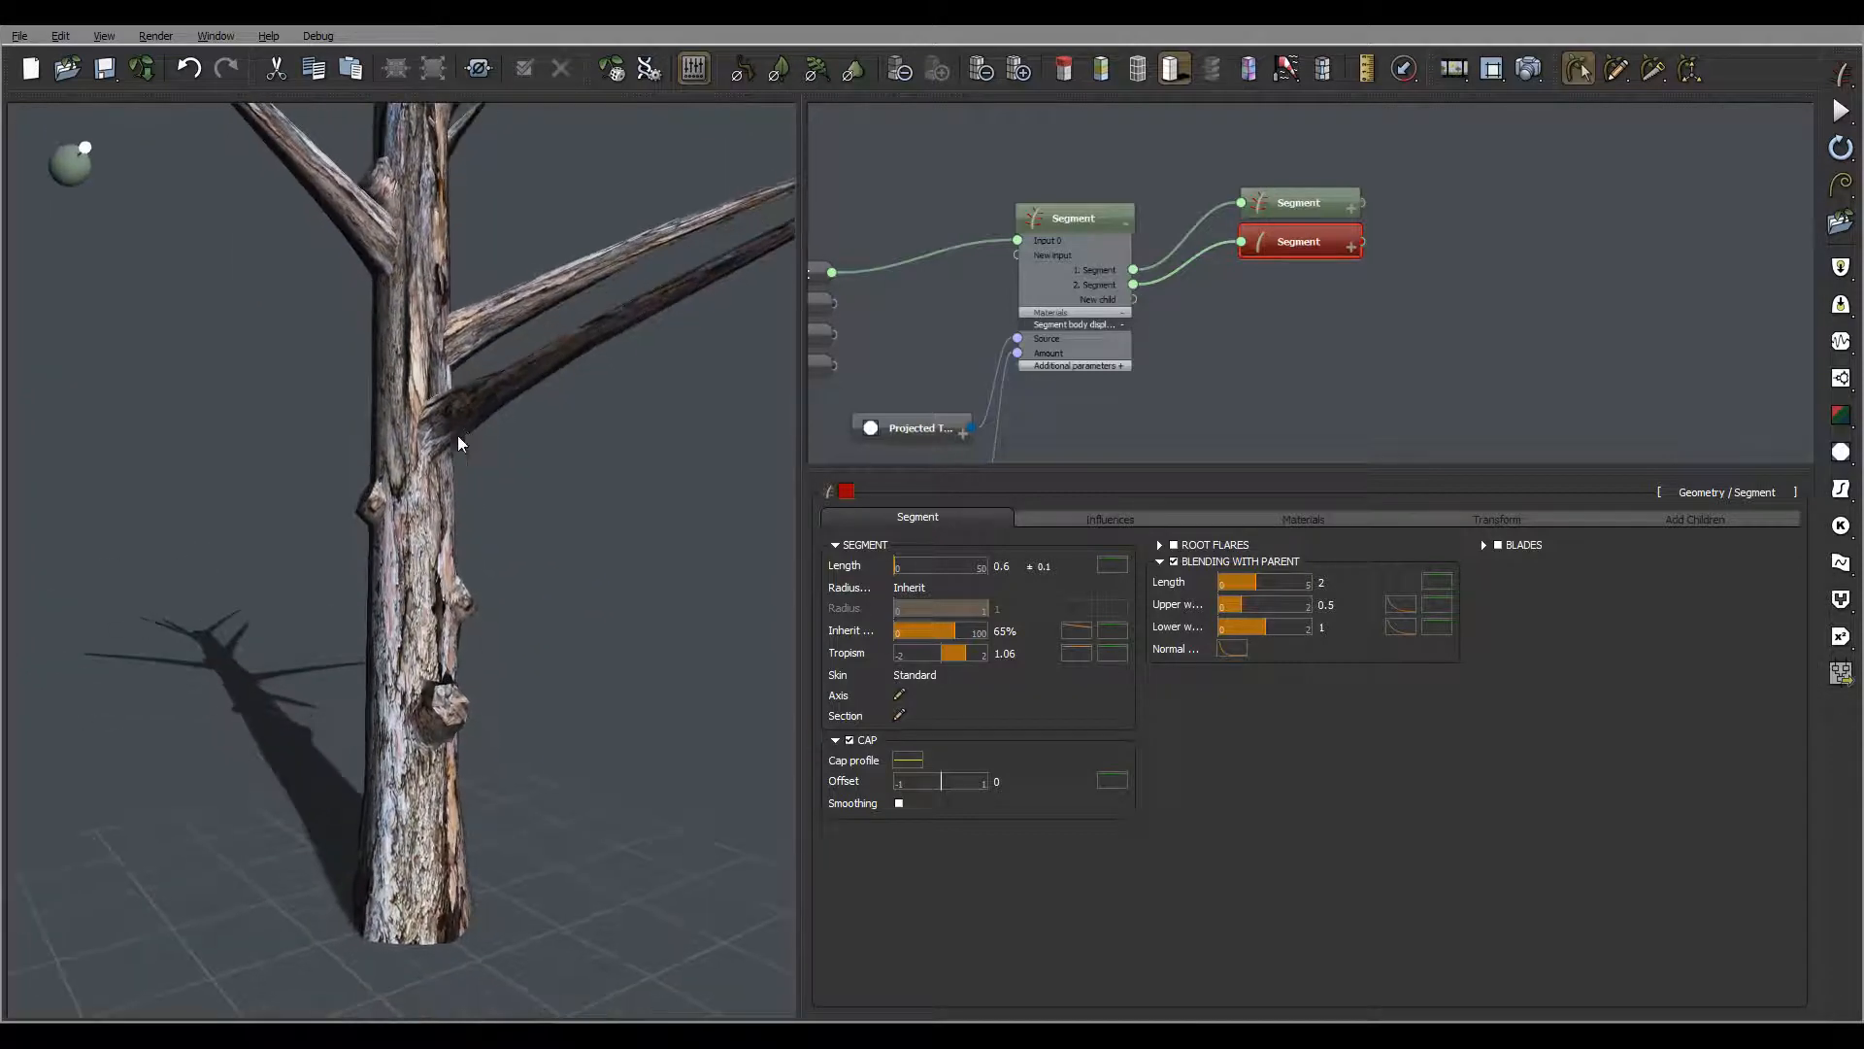
pyautogui.scroll(3, 457, 435)
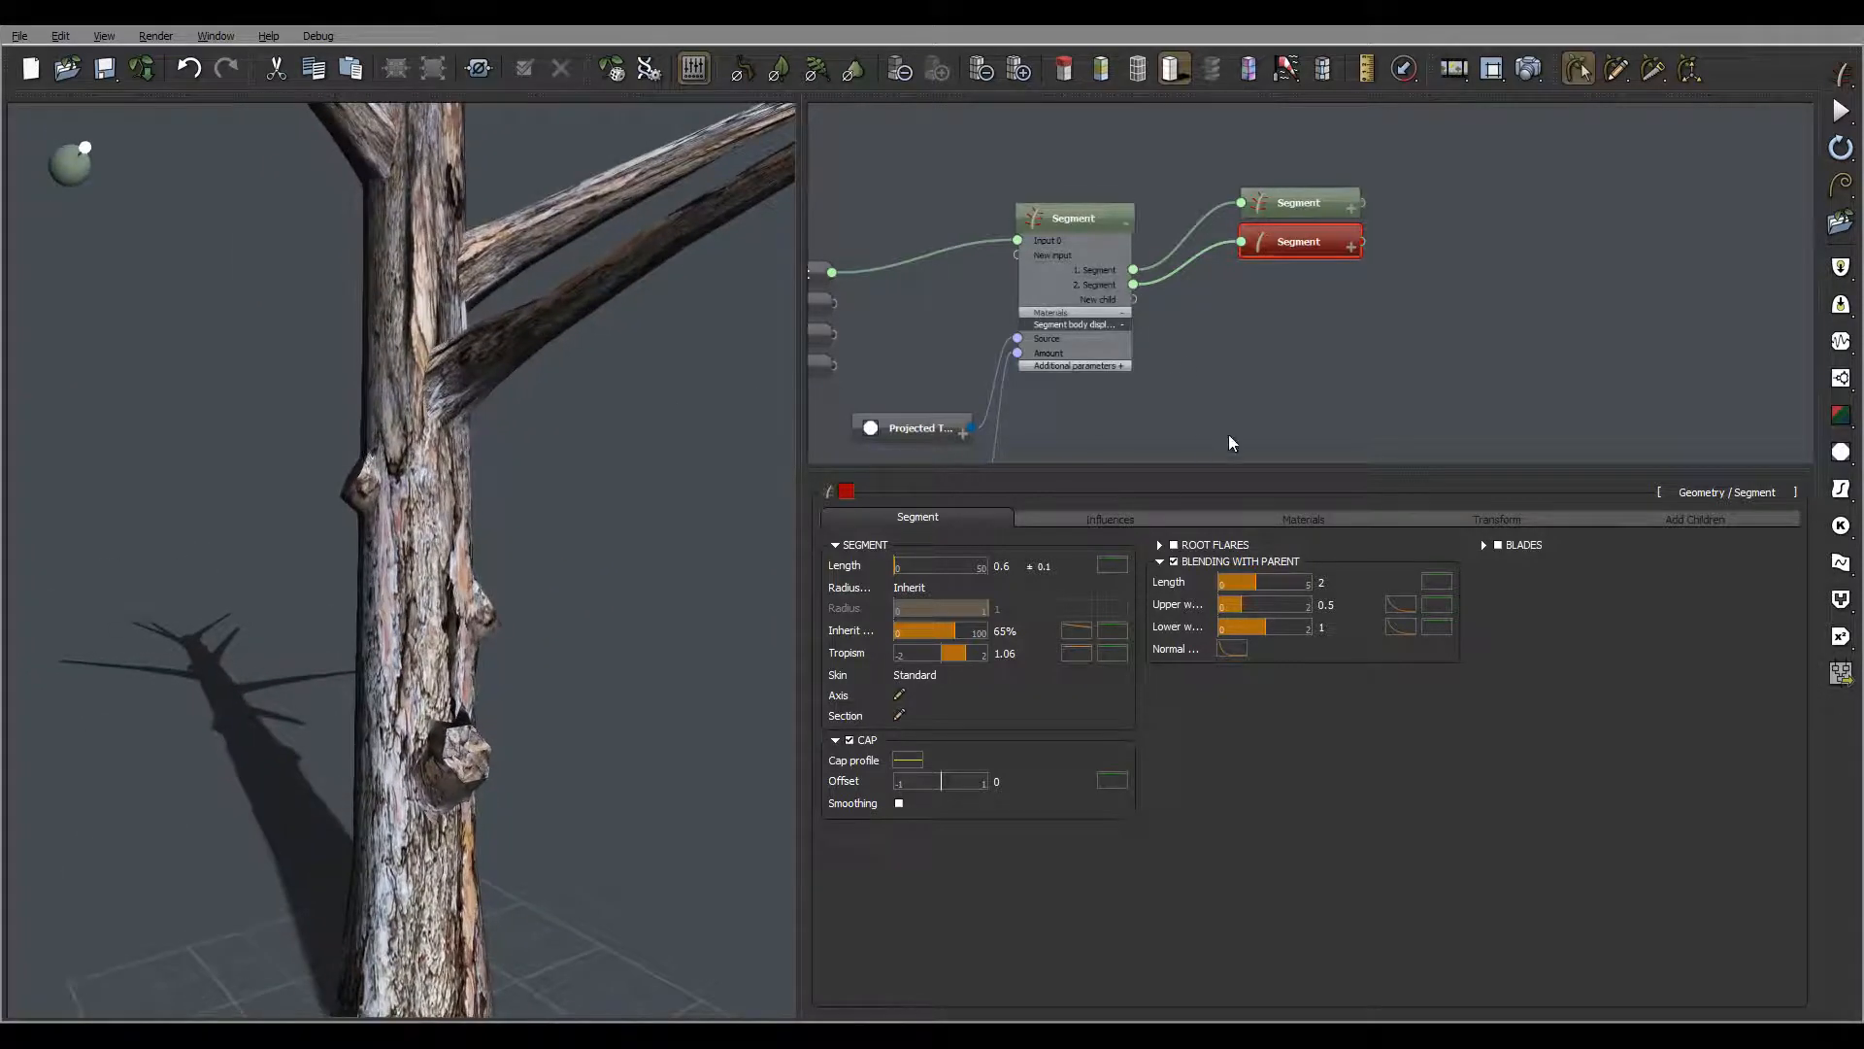
# Set the random range node that drives the trunk's displacement amount to 0.15
pyautogui.moveTo(1230, 433); pyautogui.dragTo(1422, 218, button='right')
pyautogui.click(1114, 270)
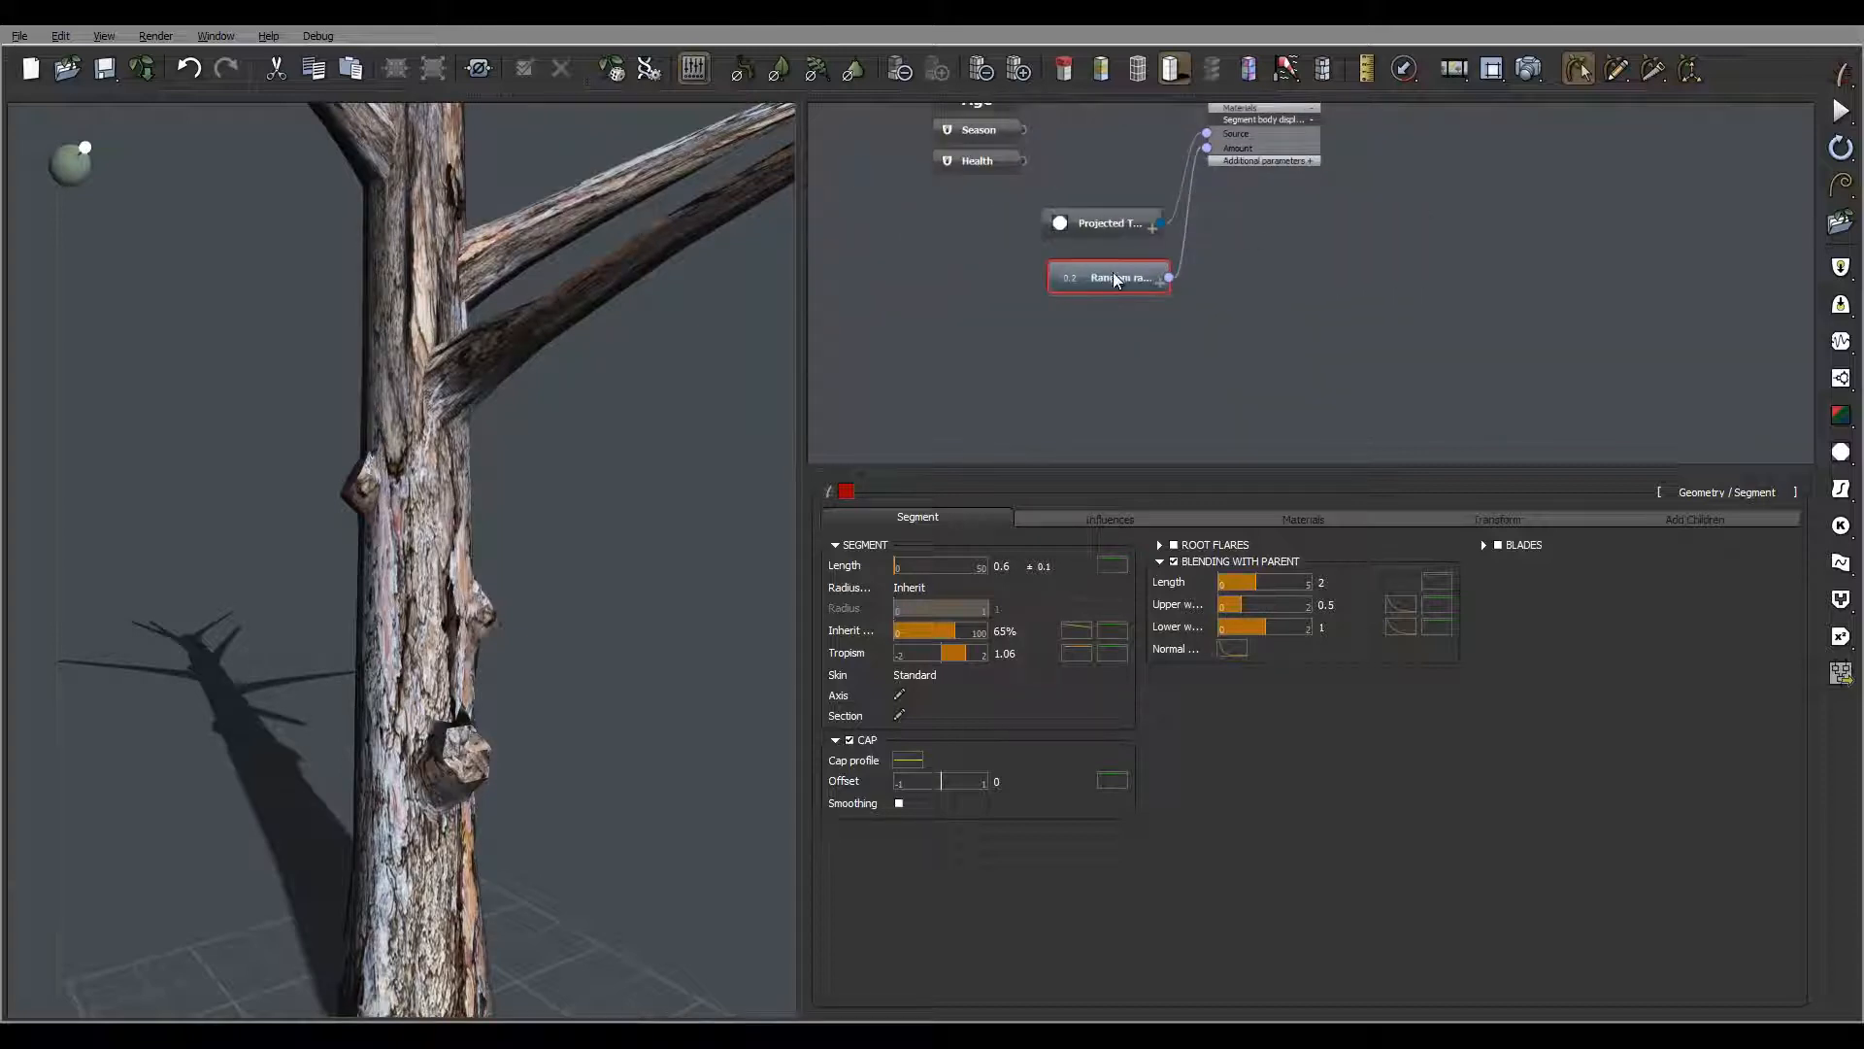
pyautogui.write('0.15')
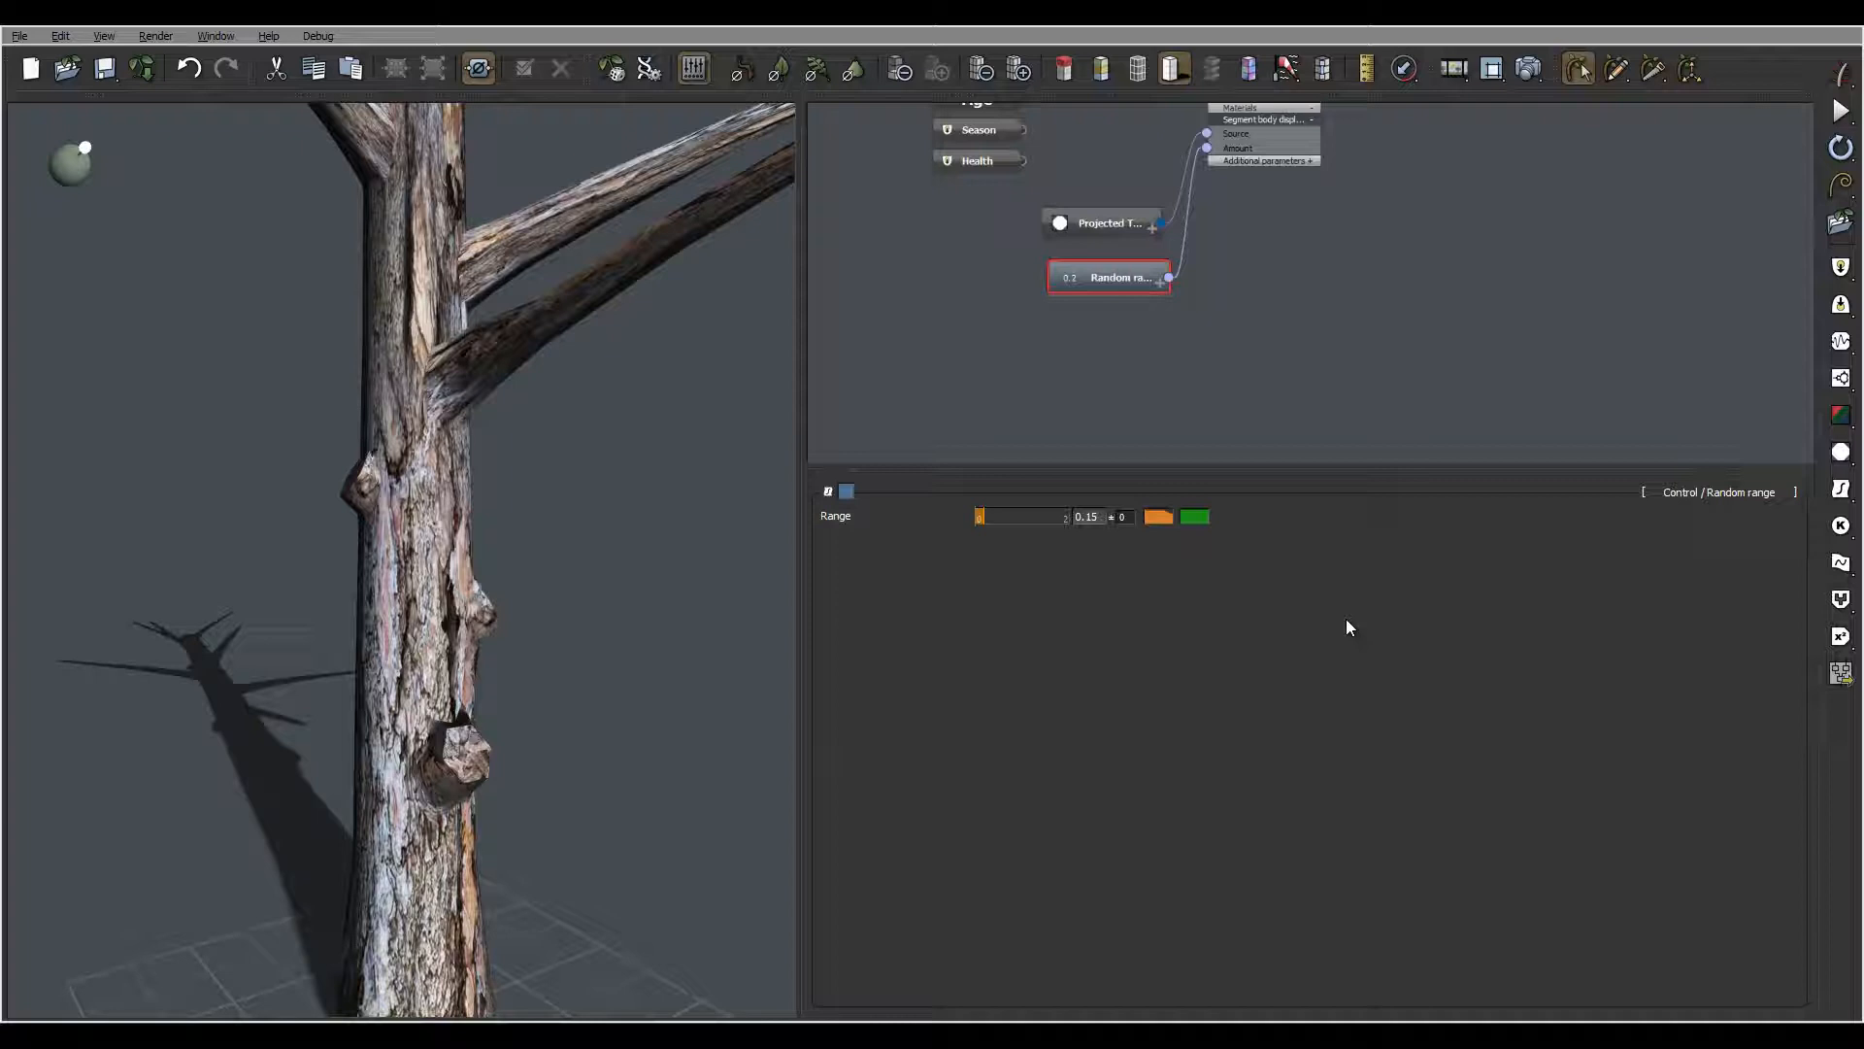
pyautogui.press('Return')
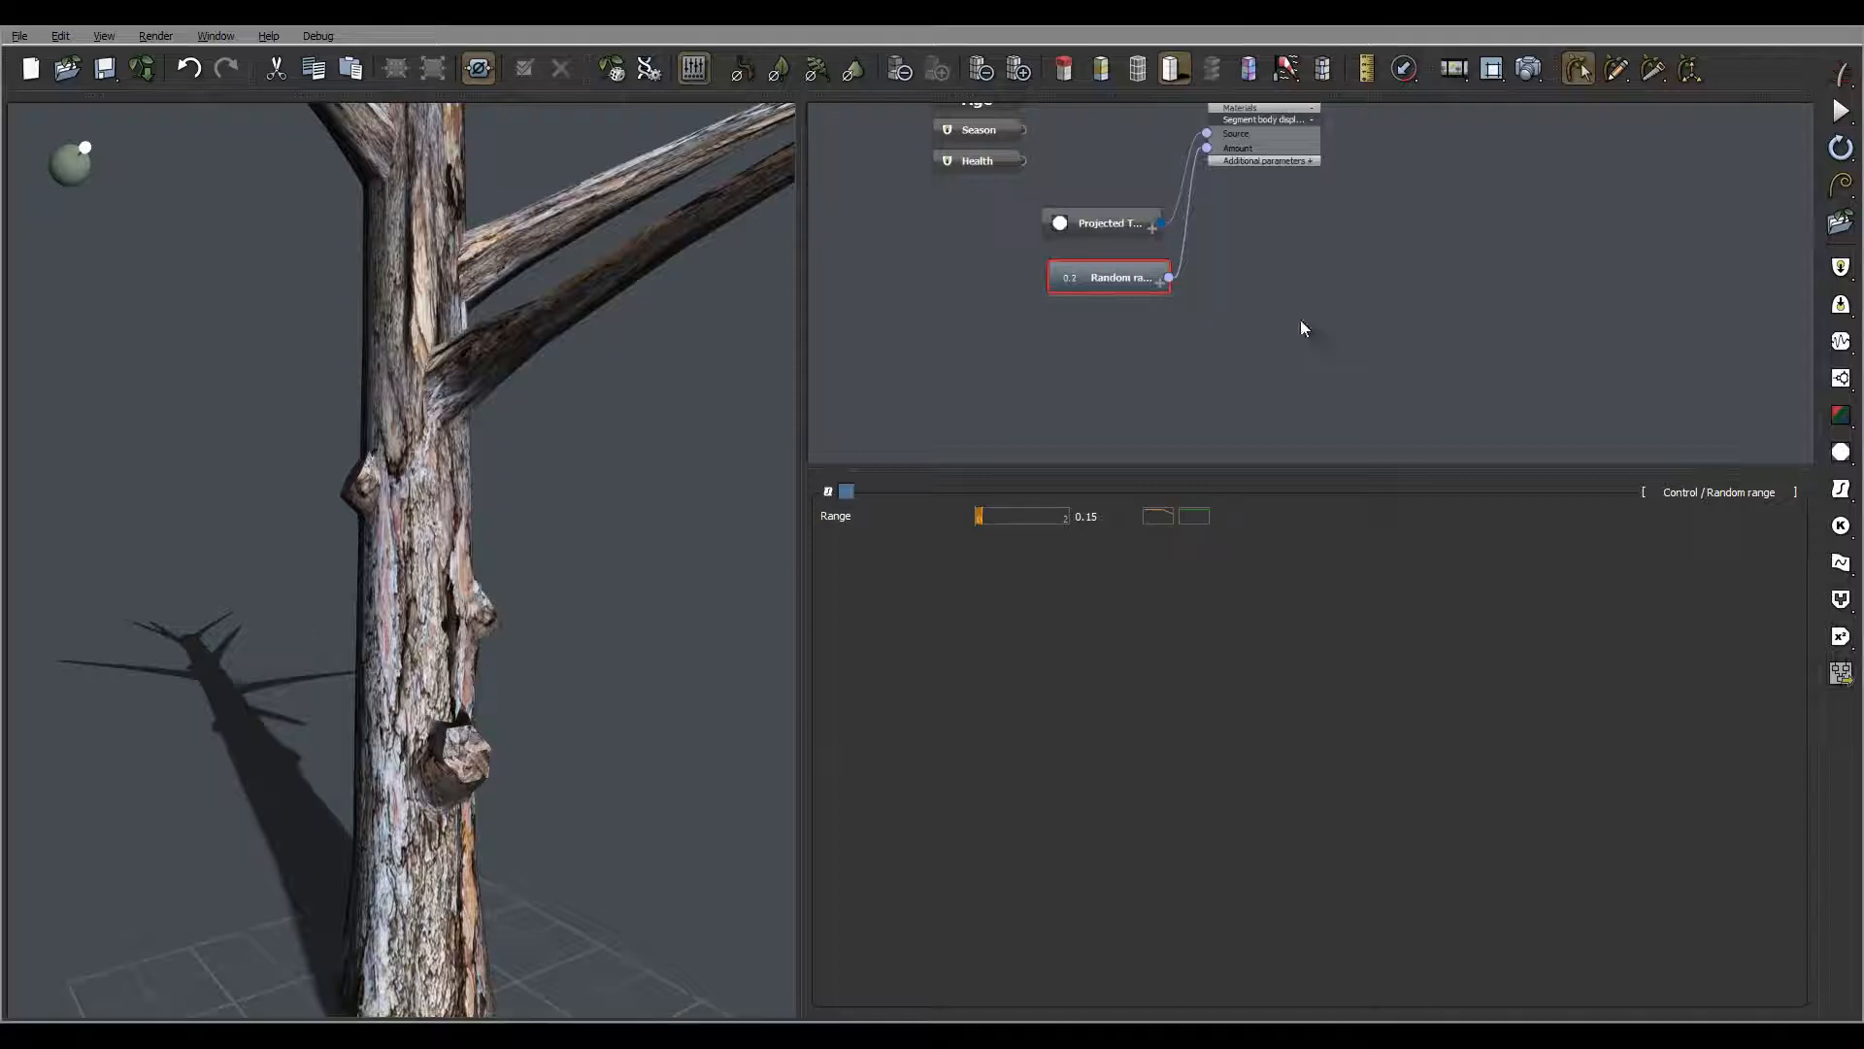
pyautogui.moveTo(620, 423)
pyautogui.mouseDown()
pyautogui.moveTo(499, 419)
pyautogui.moveTo(651, 417)
pyautogui.mouseUp()
pyautogui.moveTo(1342, 258); pyautogui.dragTo(1283, 376, button='middle')
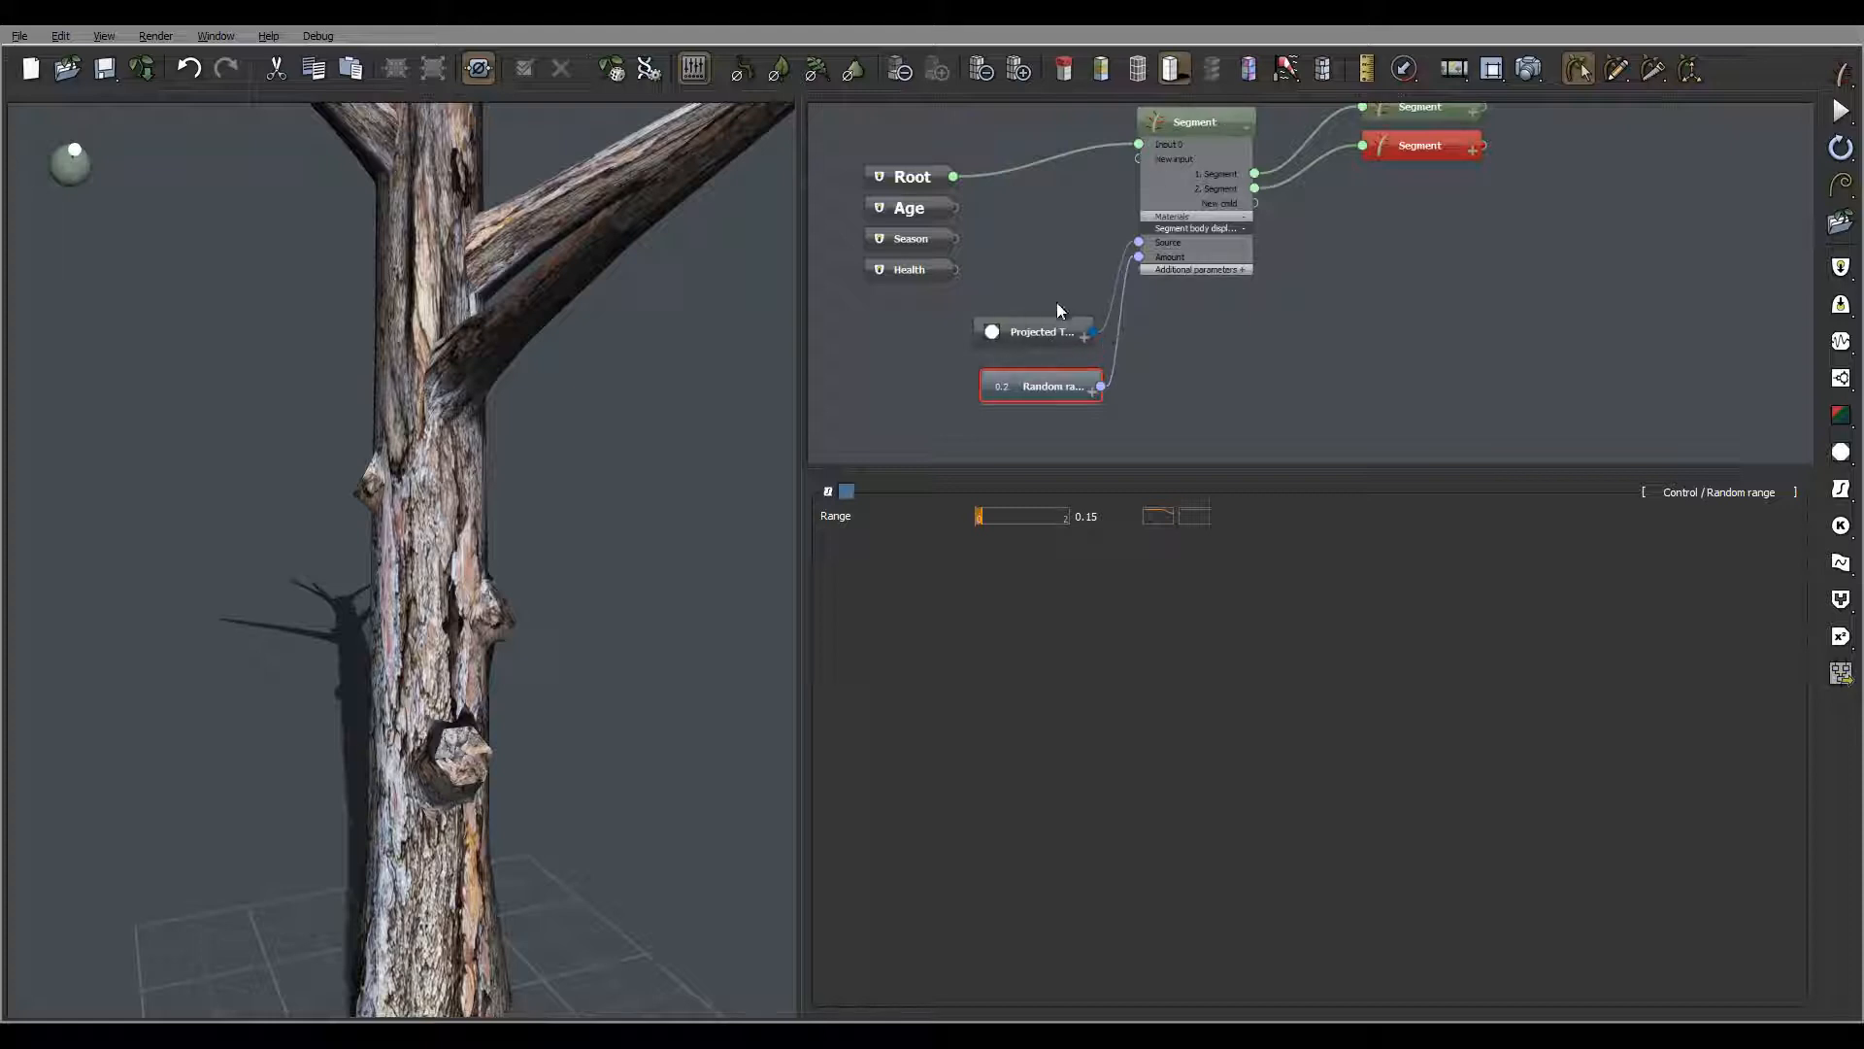
pyautogui.click(1041, 331)
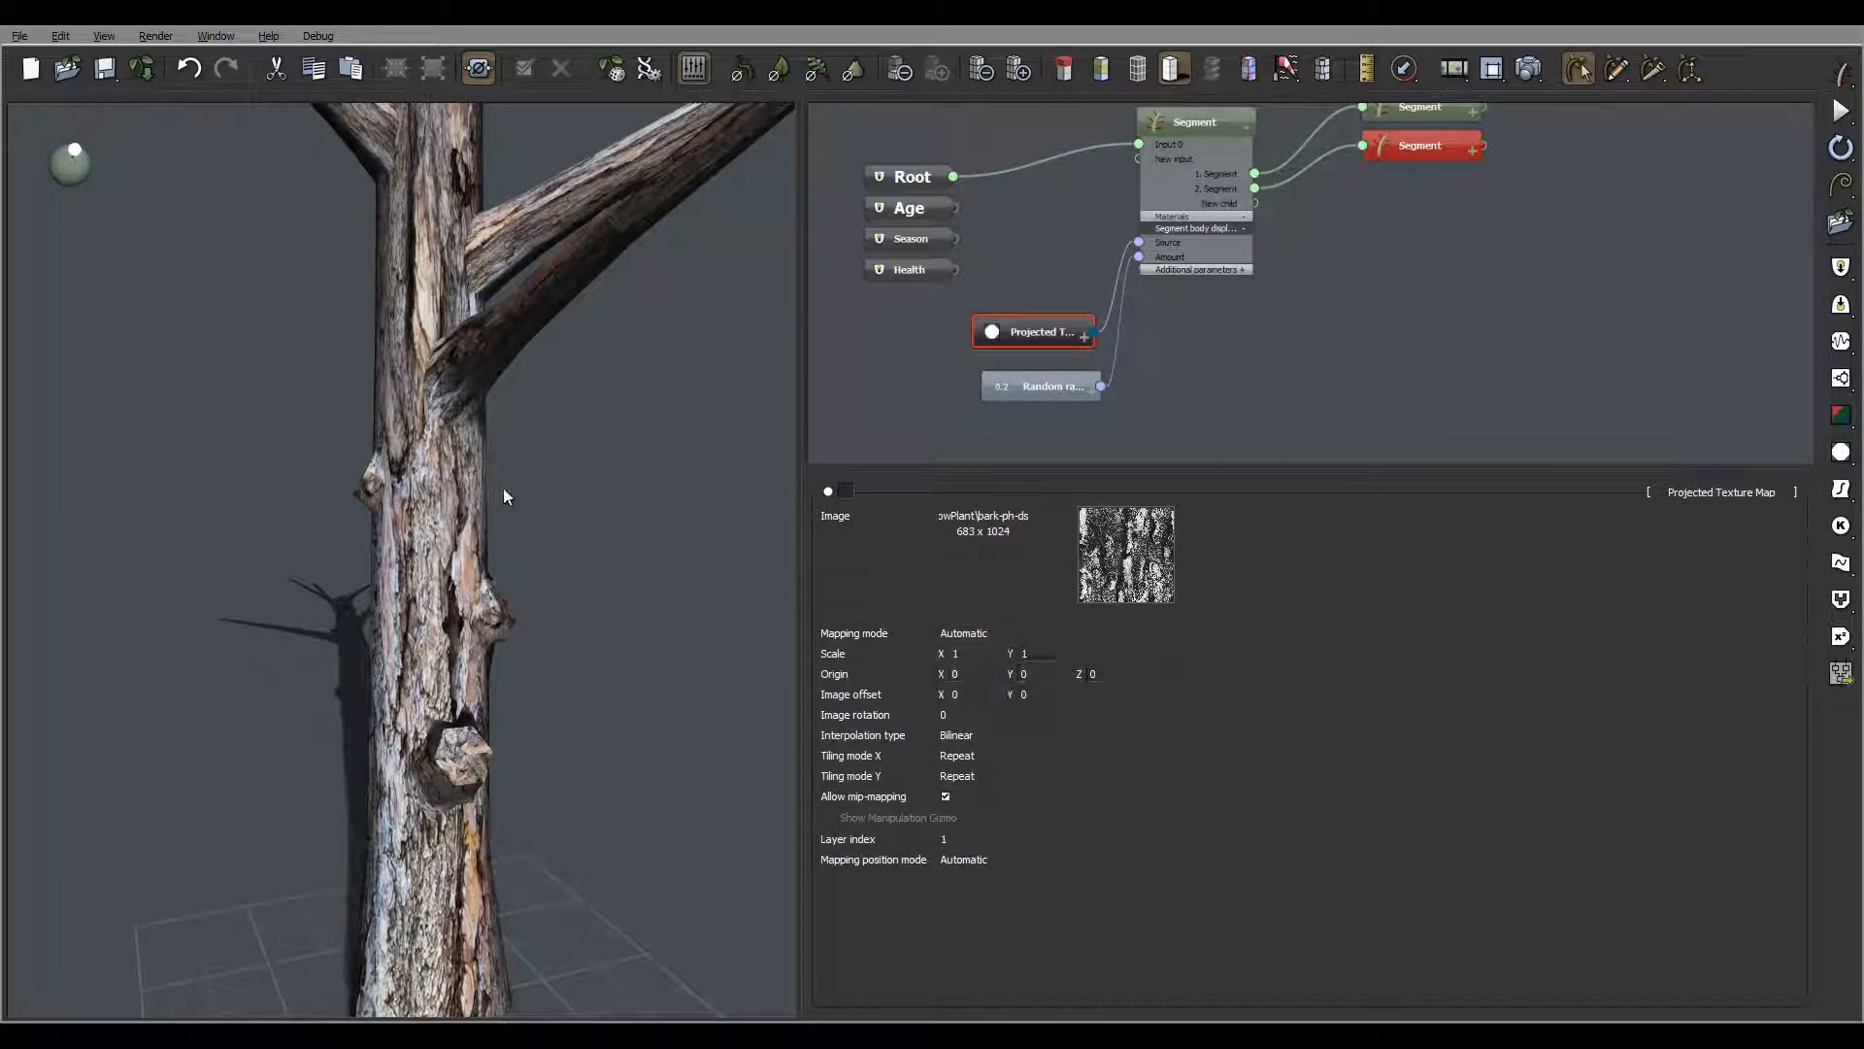
pyautogui.moveTo(612, 562); pyautogui.dragTo(615, 497)
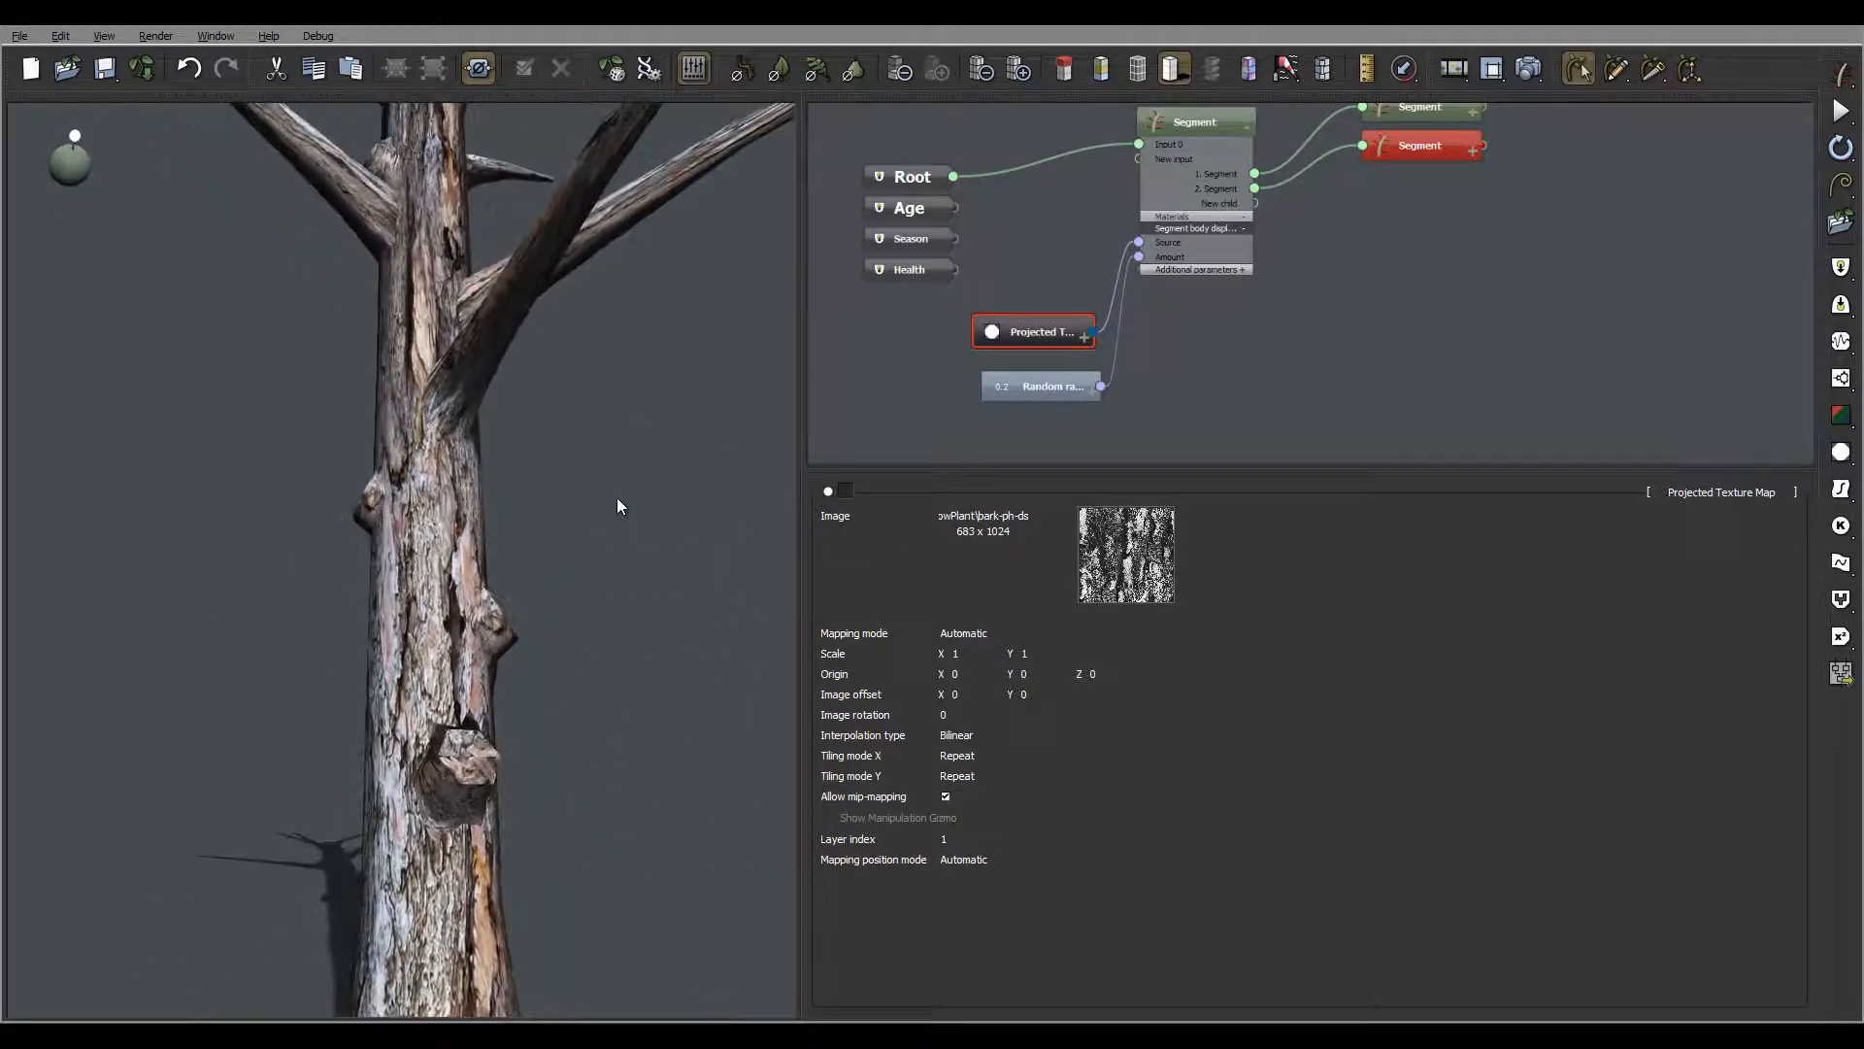
# Set the U tile of the trunk segment's body material to 0.5
pyautogui.click(1194, 122)
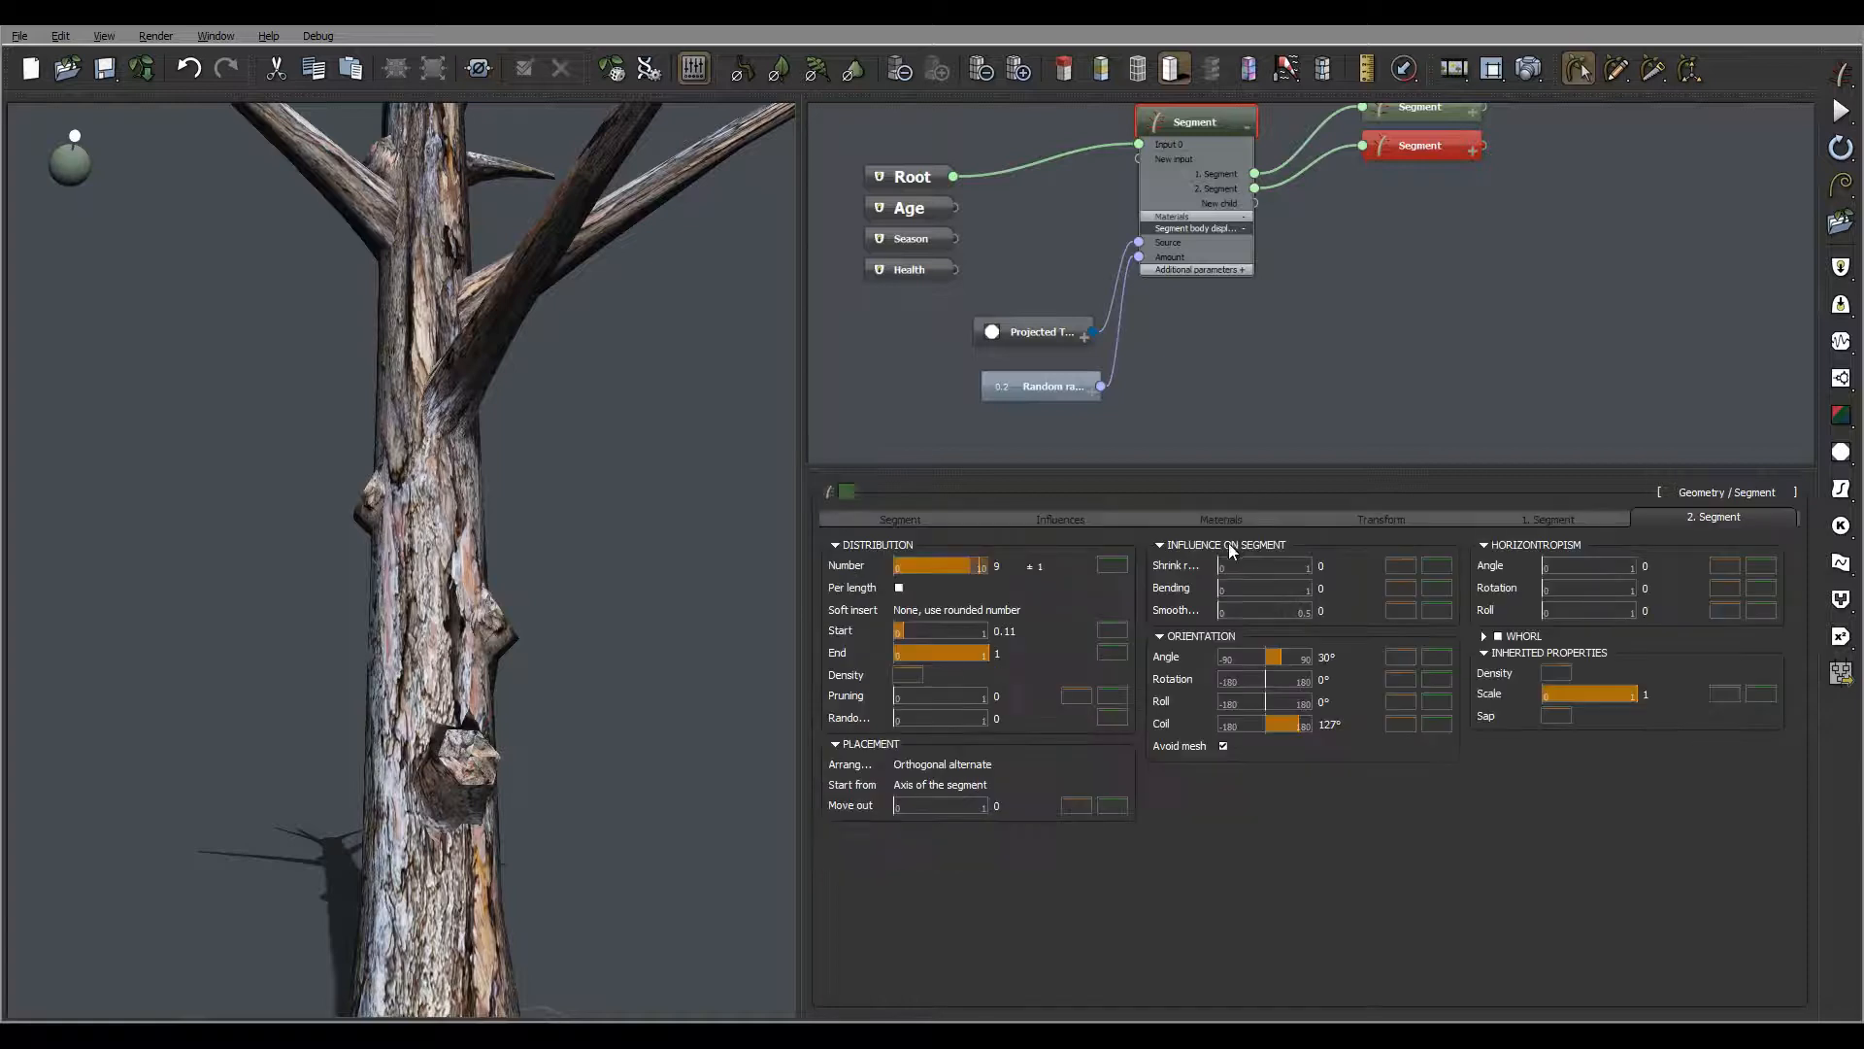
pyautogui.click(1221, 518)
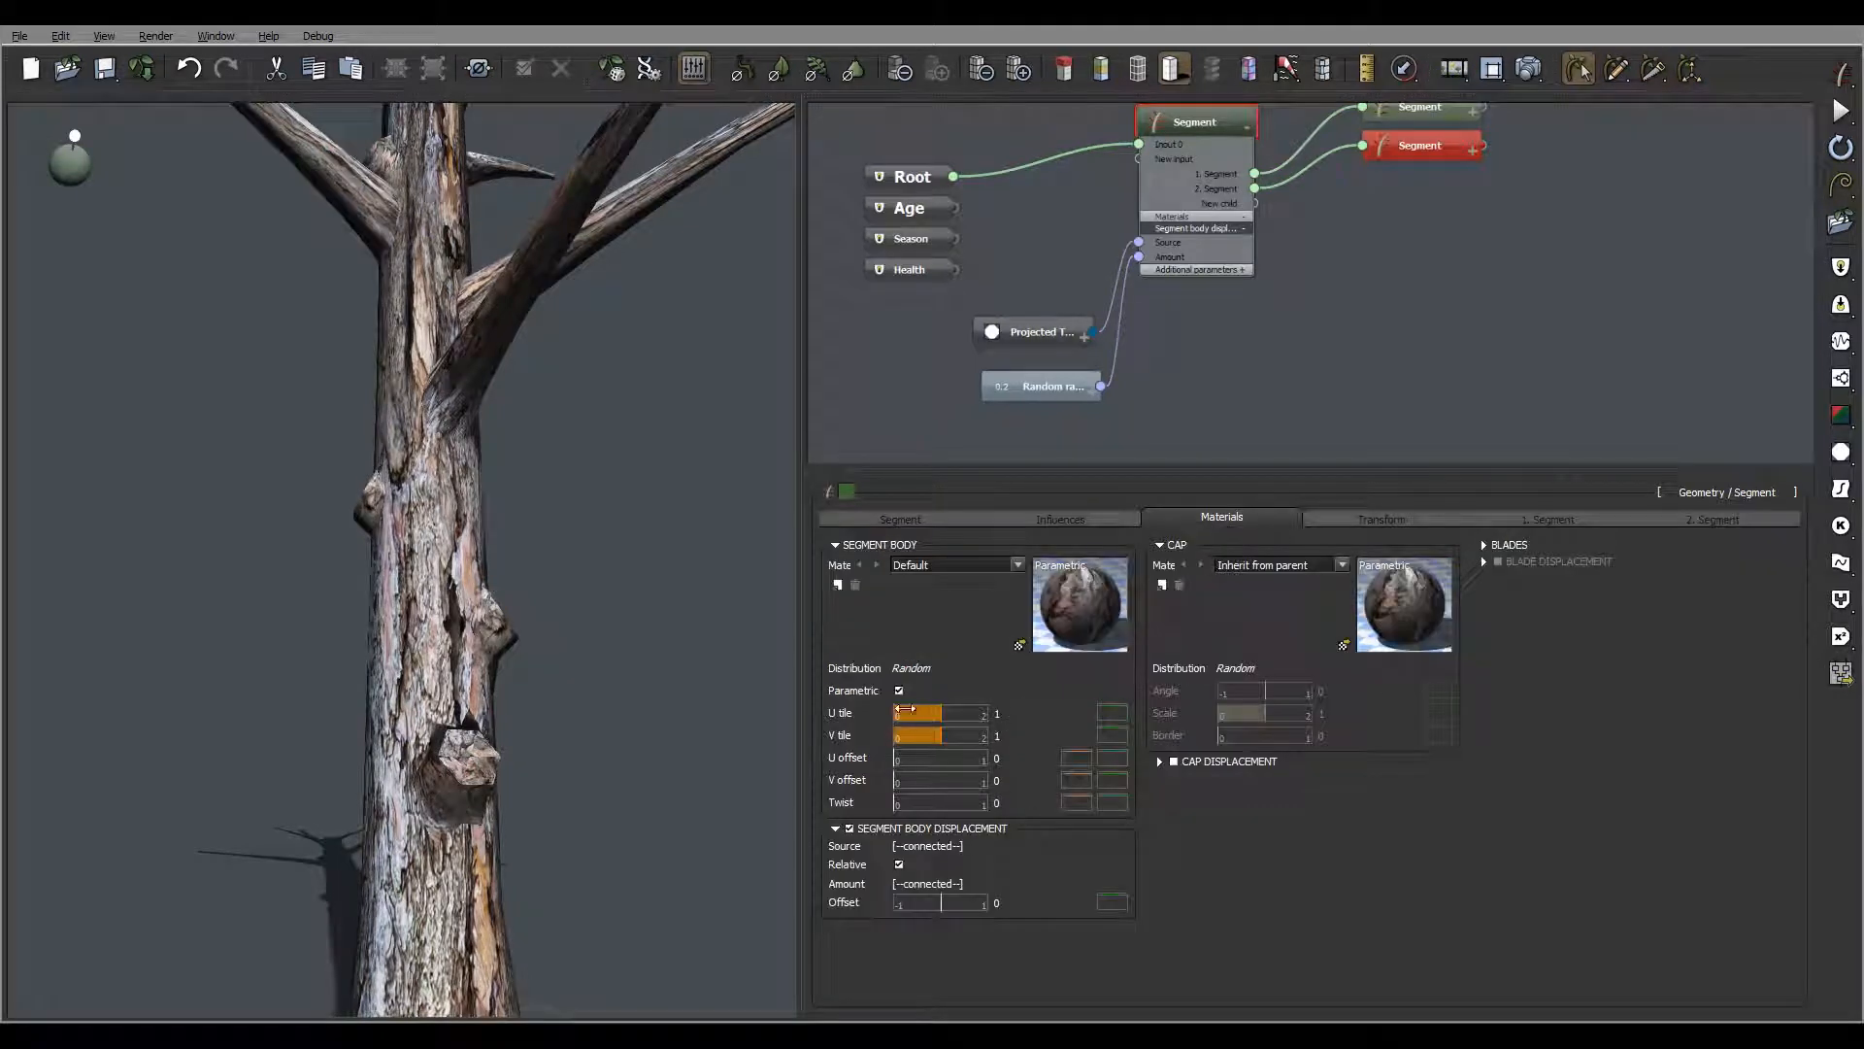
pyautogui.doubleClick(1015, 712)
pyautogui.write('0.')
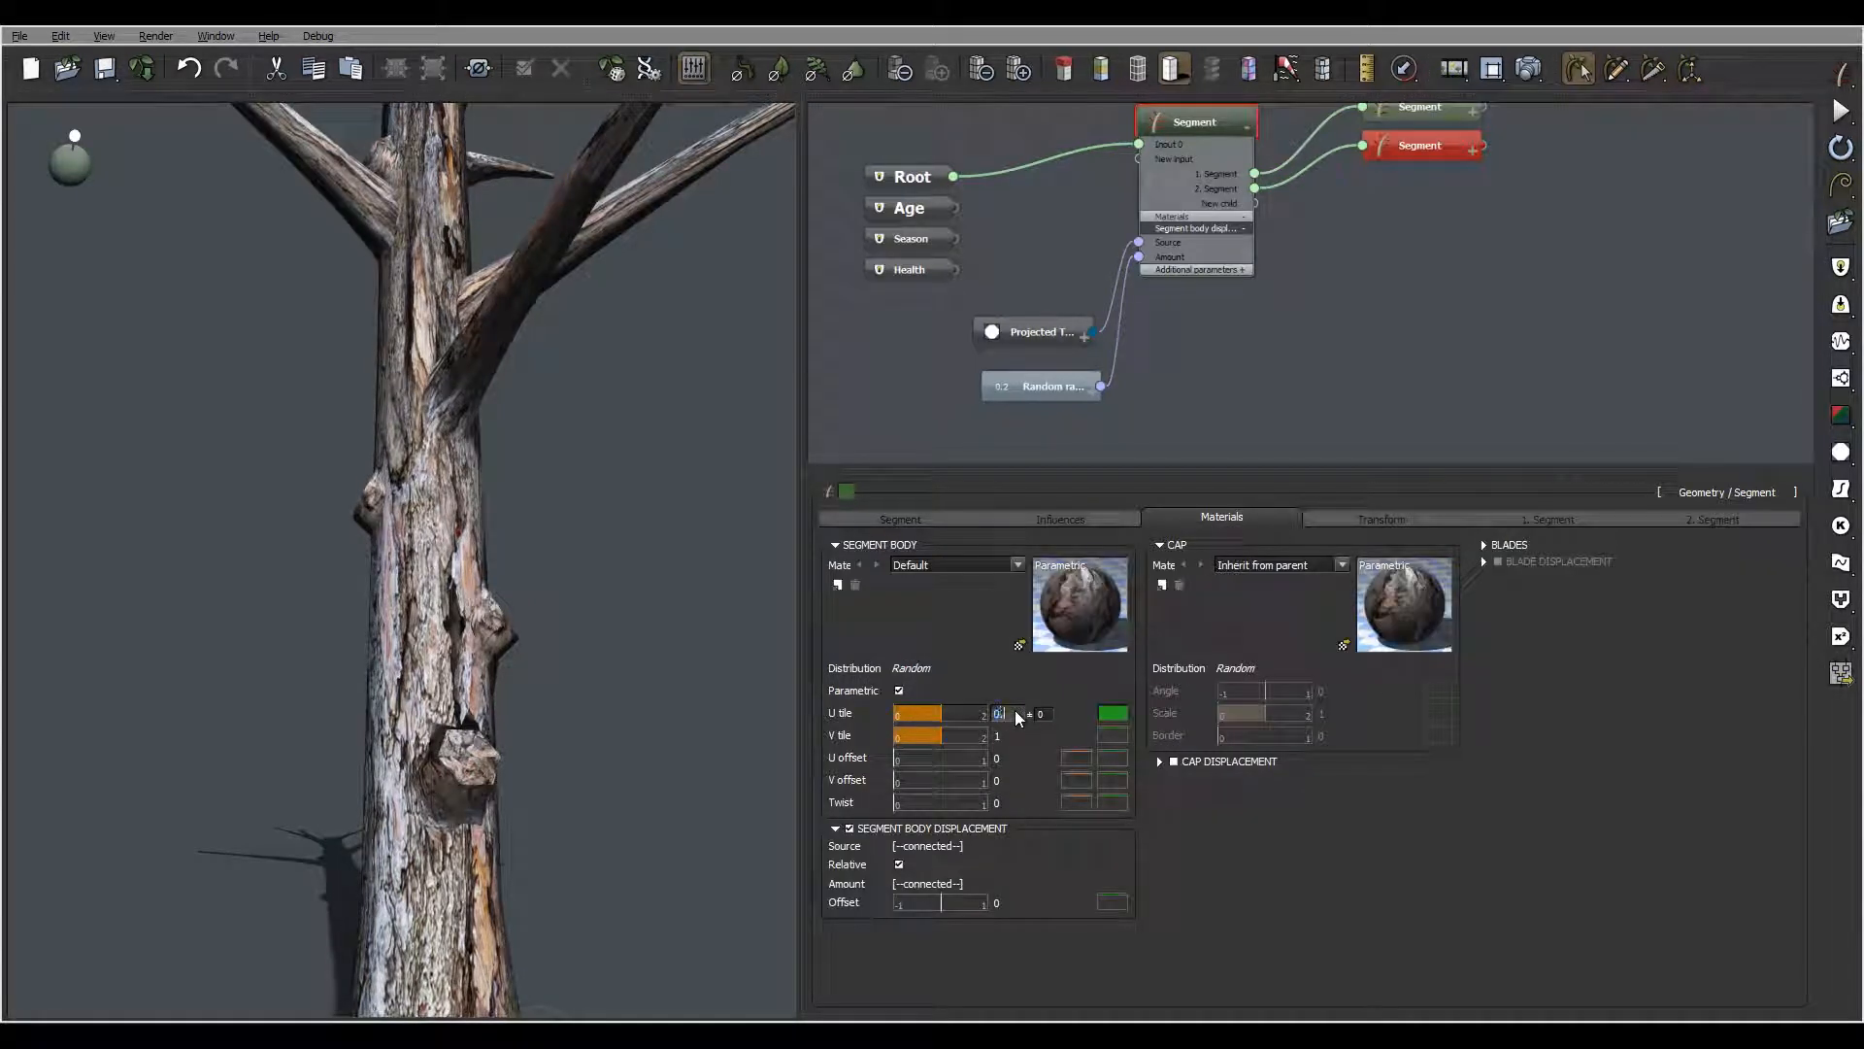
pyautogui.write('5')
pyautogui.press('Return')
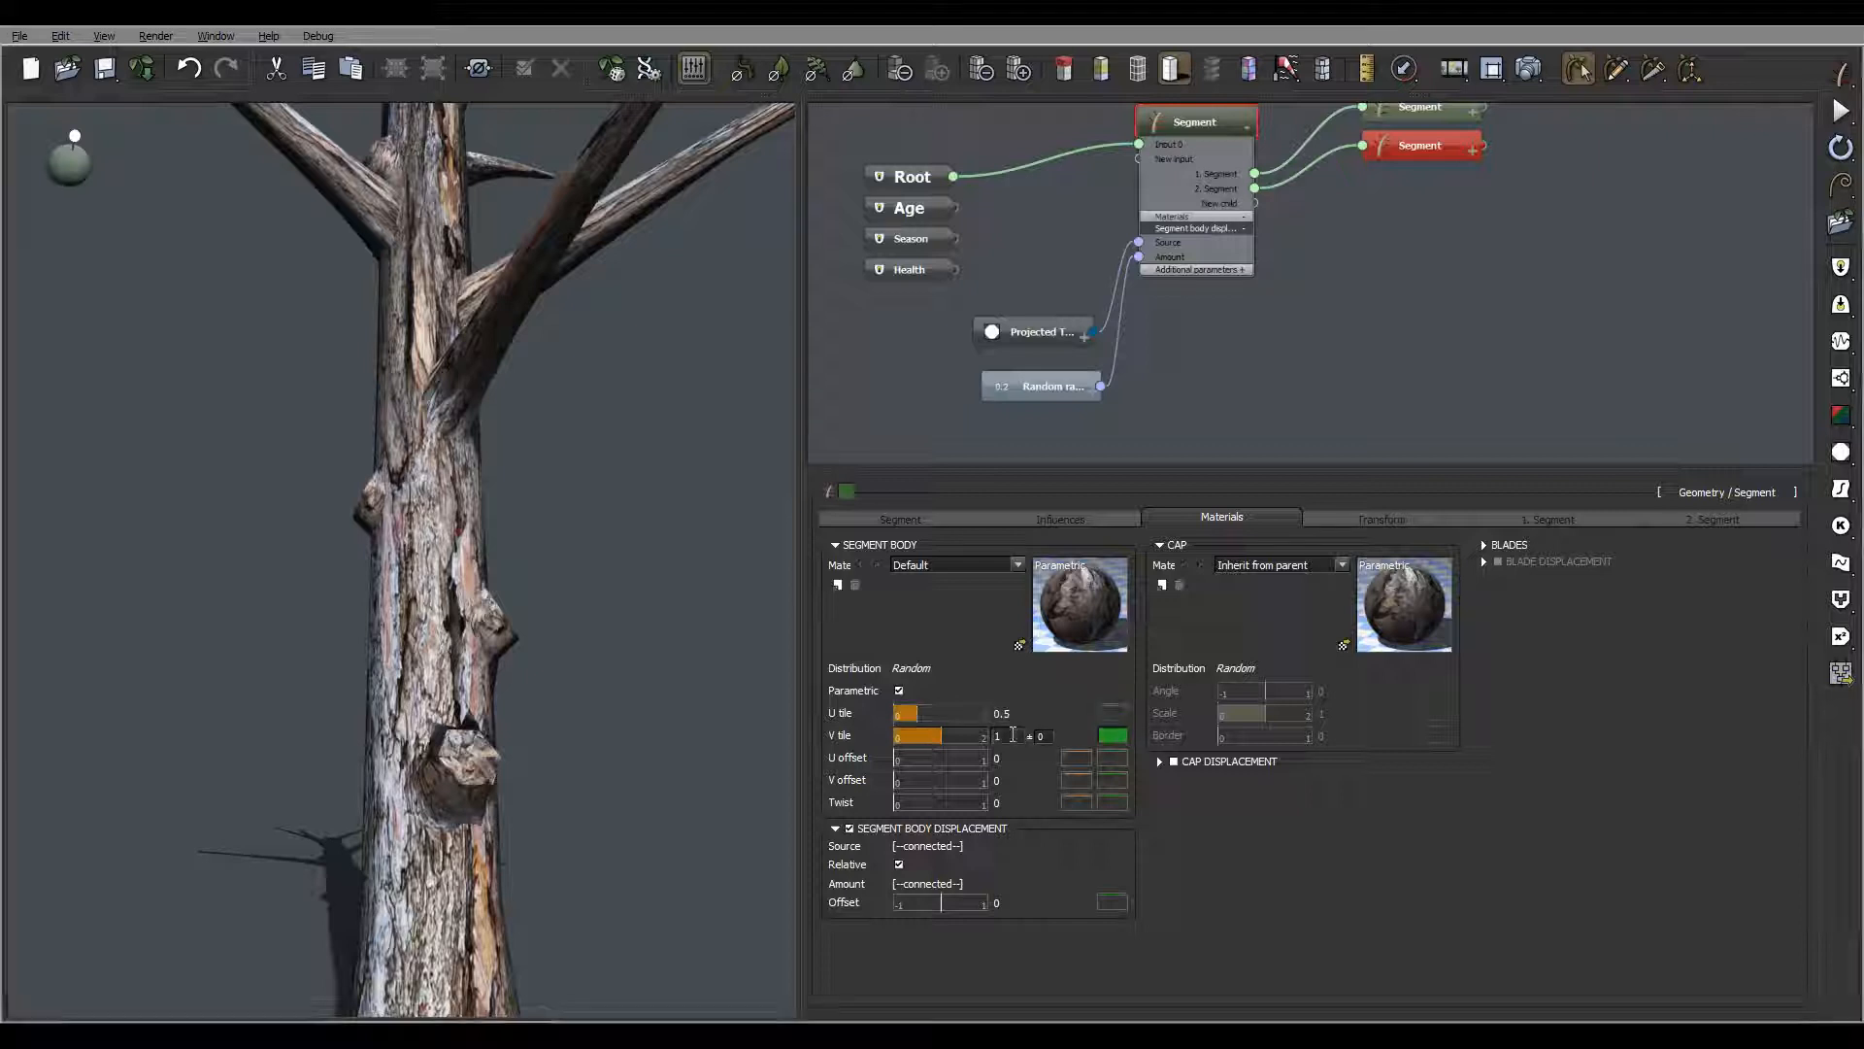
# Set the V tile of the trunk segment's body material to 0.5
pyautogui.doubleClick(1012, 734)
pyautogui.write('0.5')
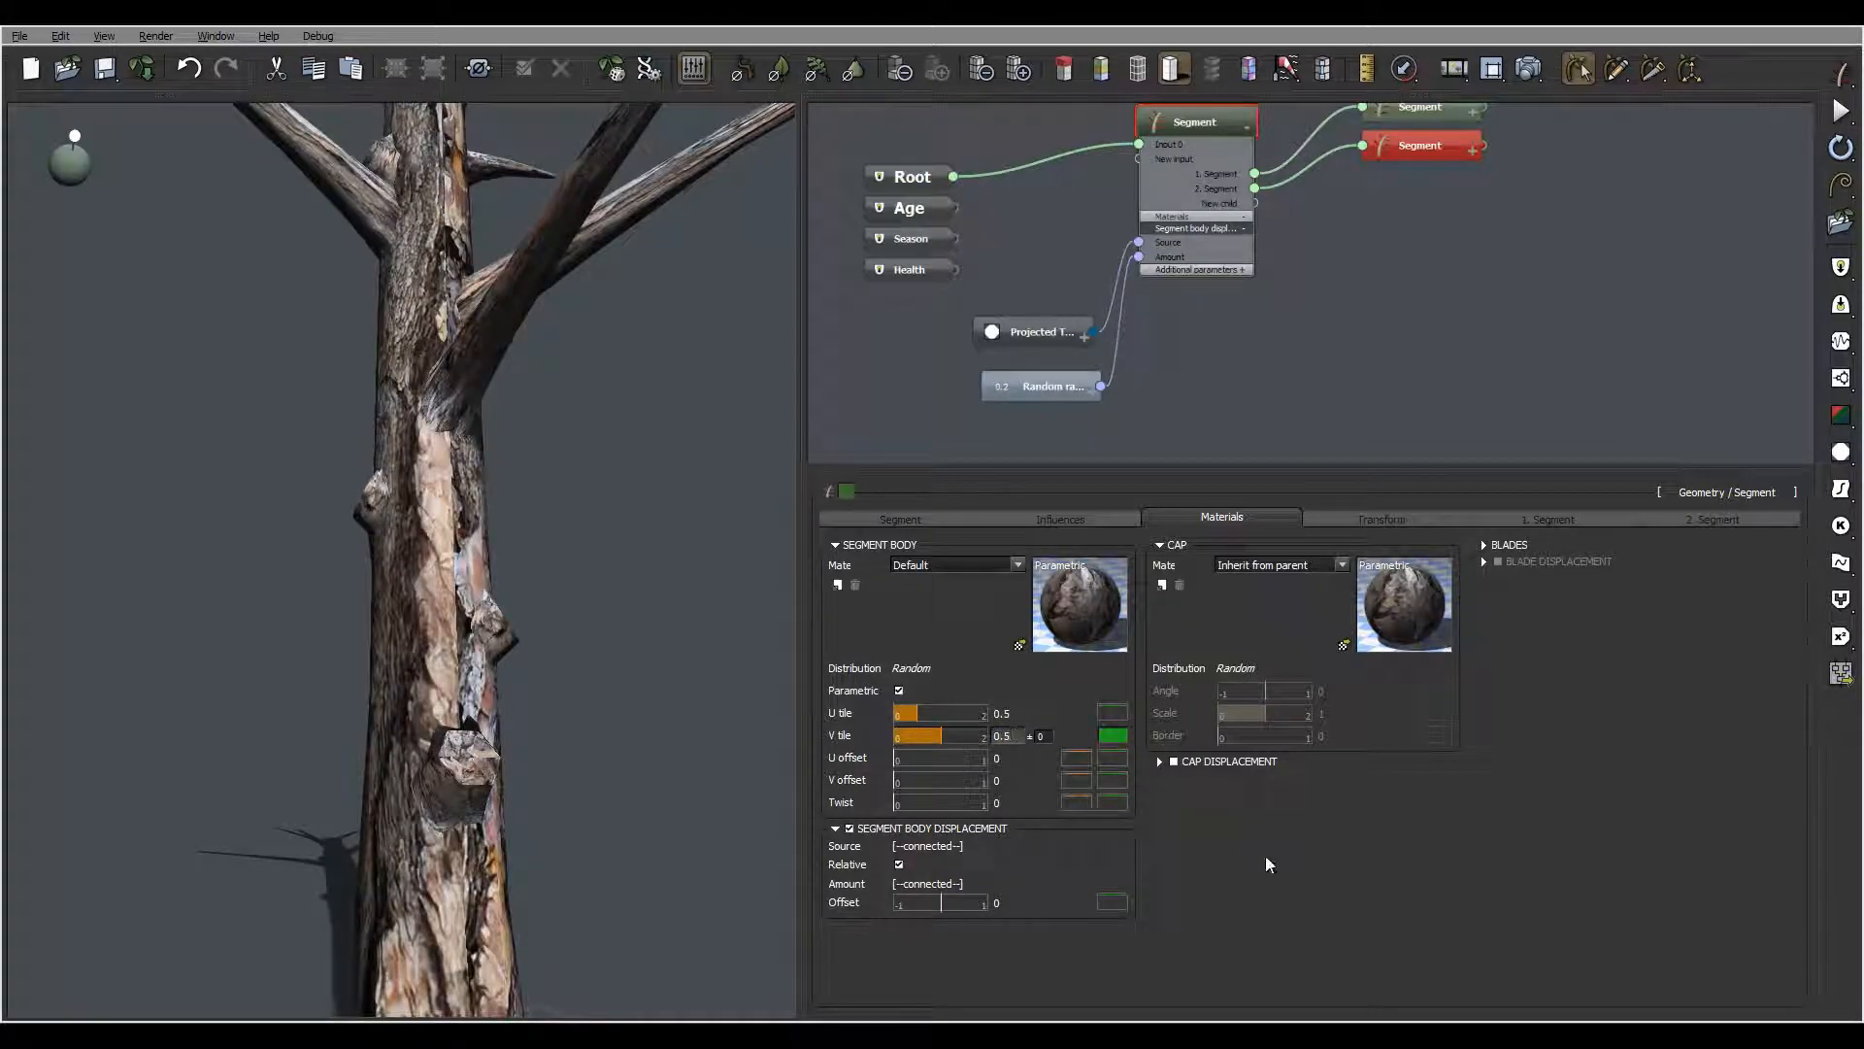
pyautogui.press('Return')
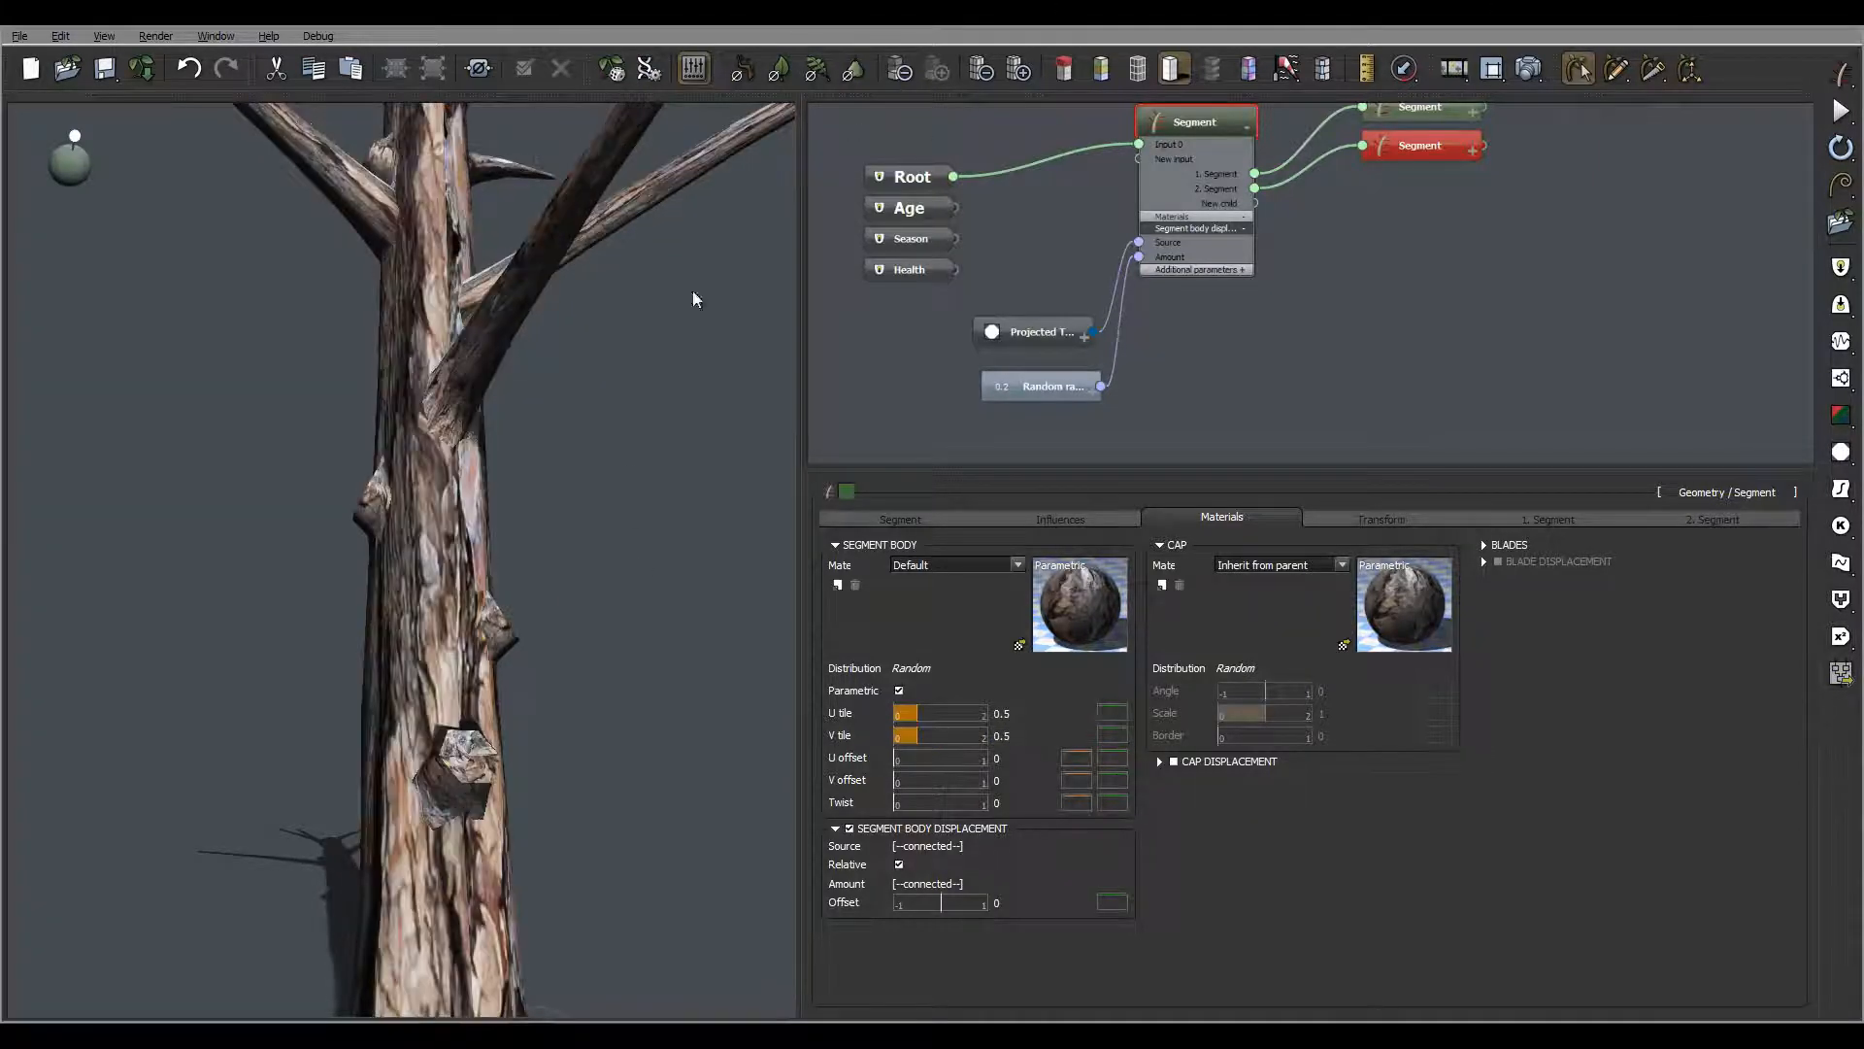
# Adjust the light direction, render a close view of the trunk with its new bark tiling, accept the post-render options and close the render display
pyautogui.moveTo(696, 299); pyautogui.dragTo(666, 550)
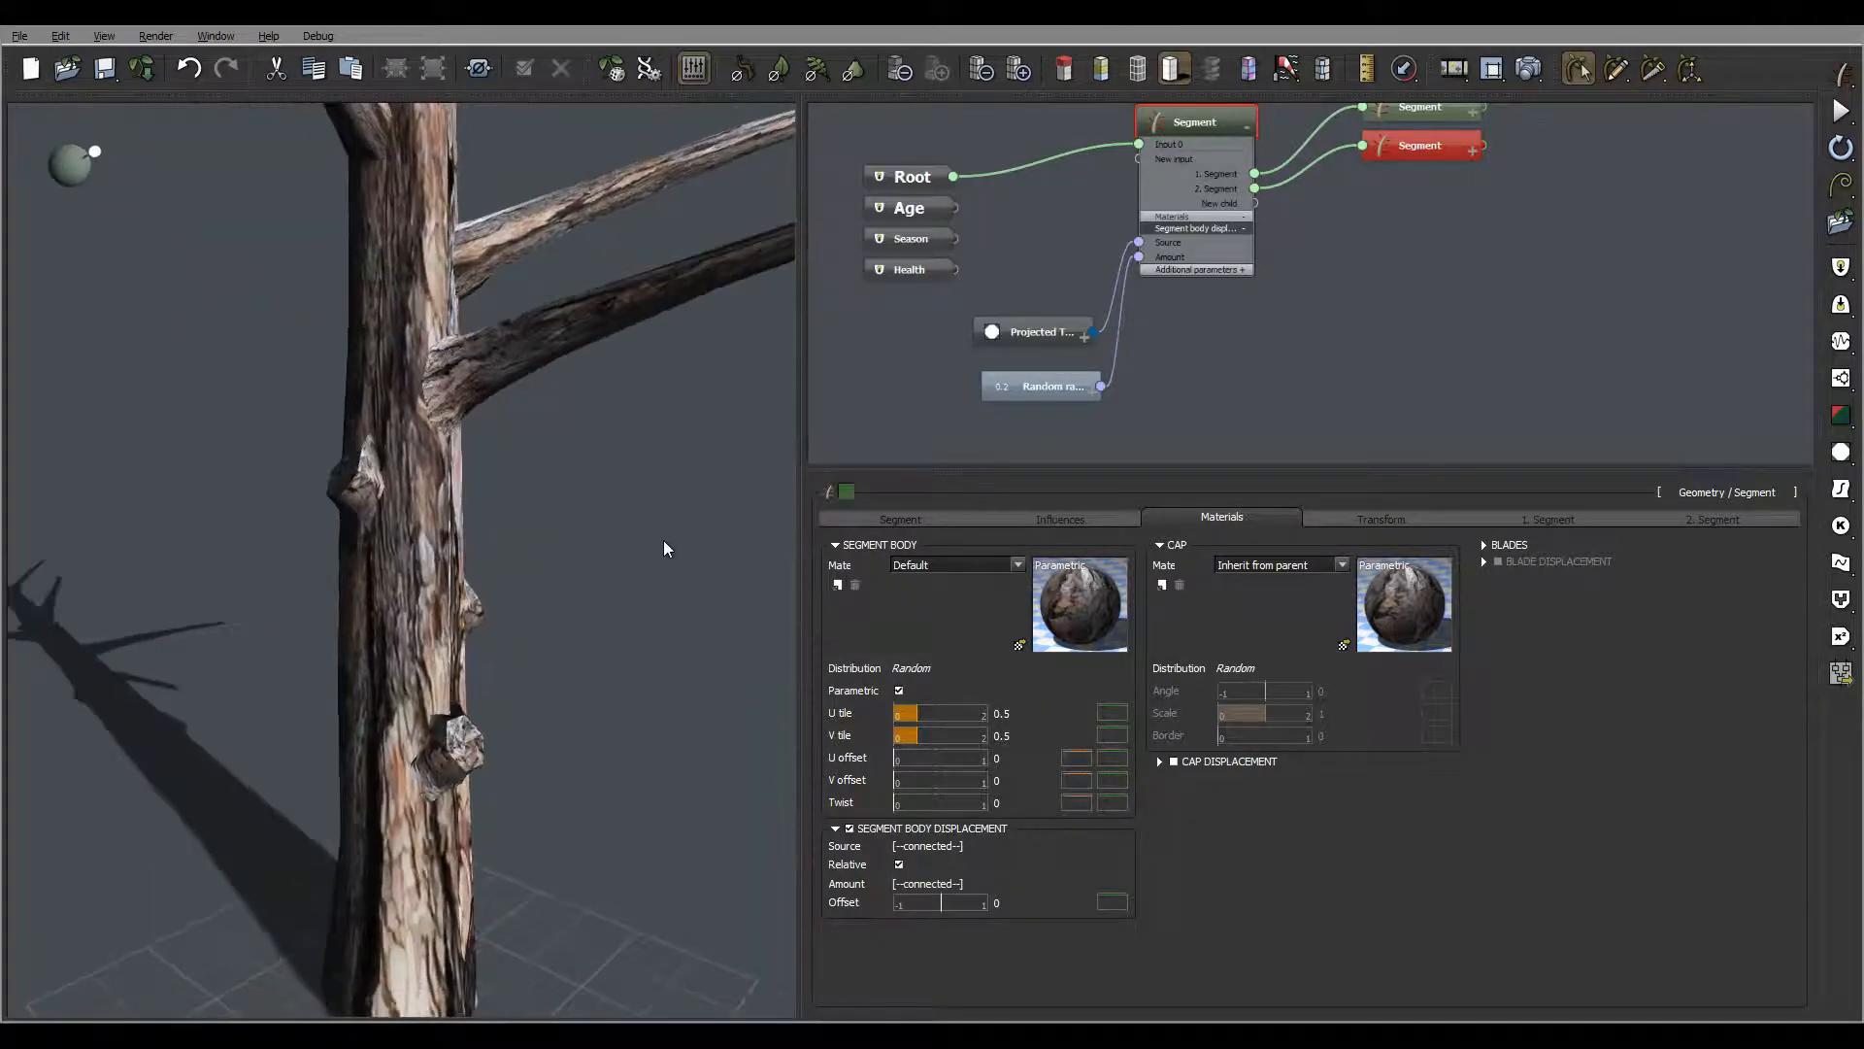
pyautogui.moveTo(95, 152); pyautogui.dragTo(82, 153)
pyautogui.click(1528, 68)
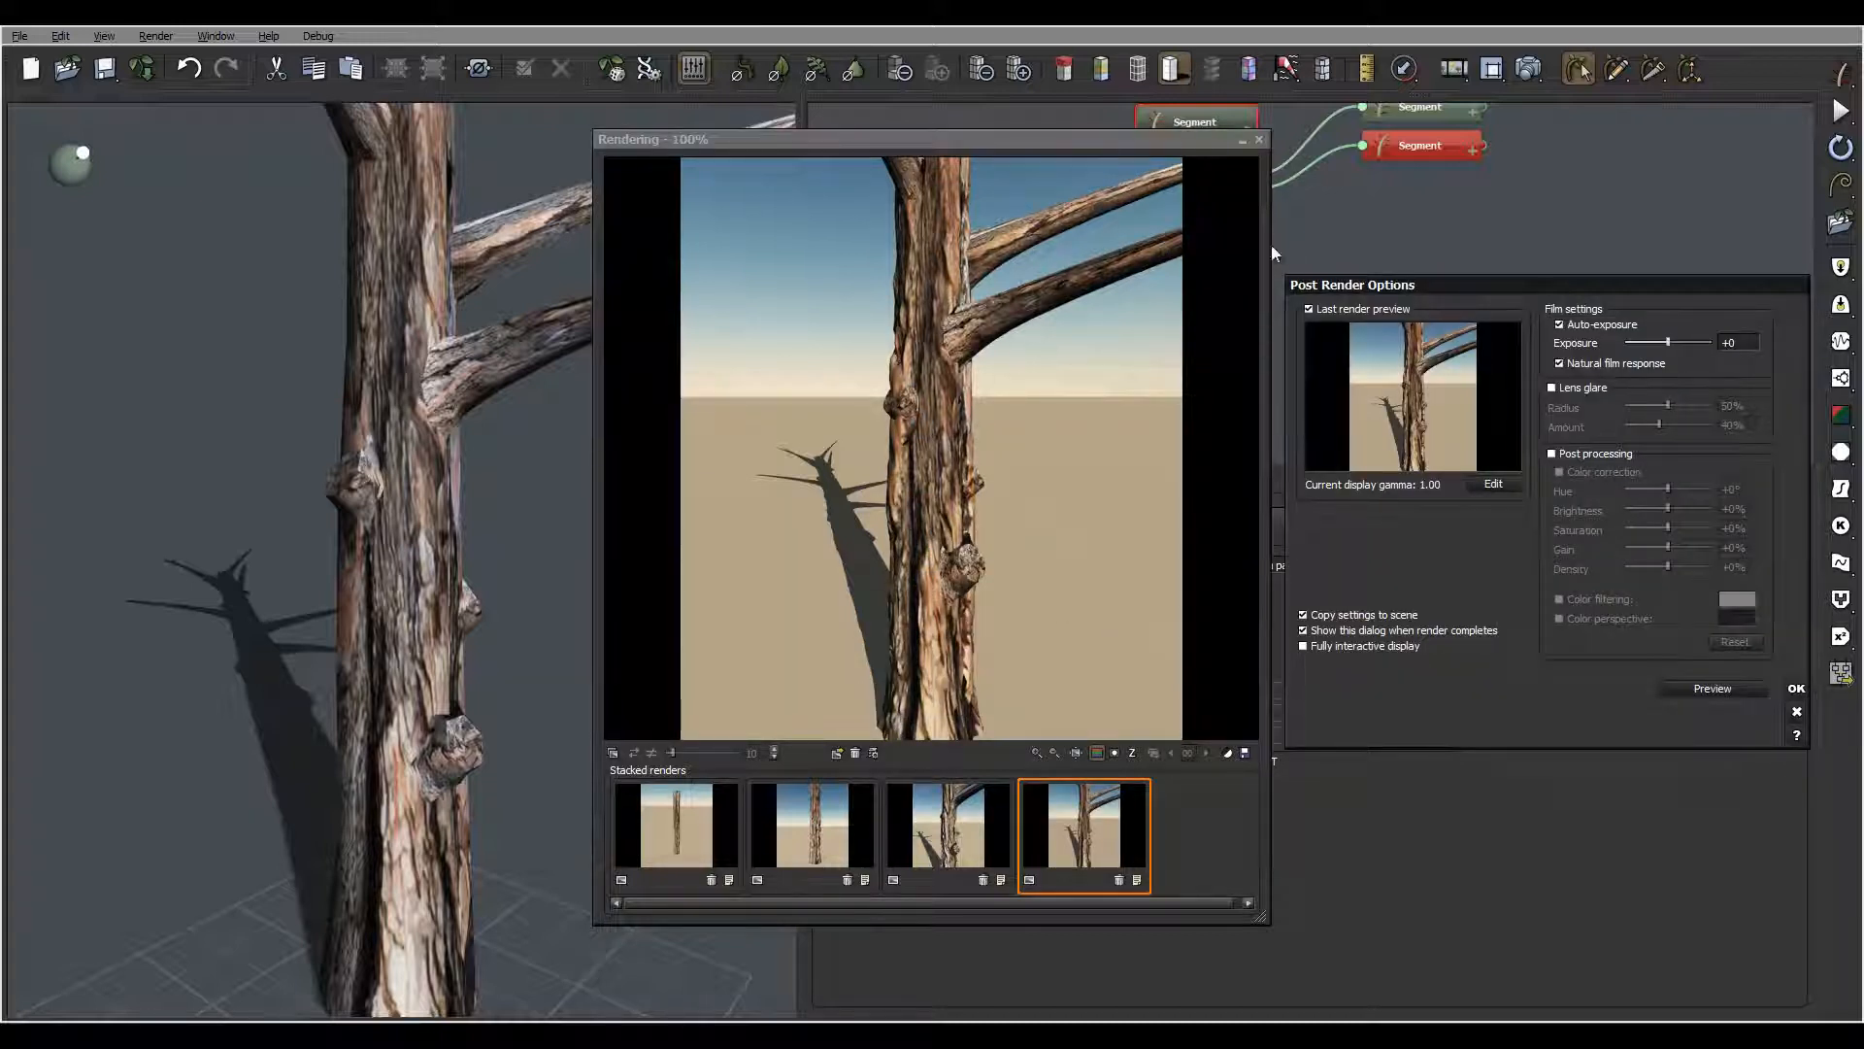
pyautogui.click(1794, 690)
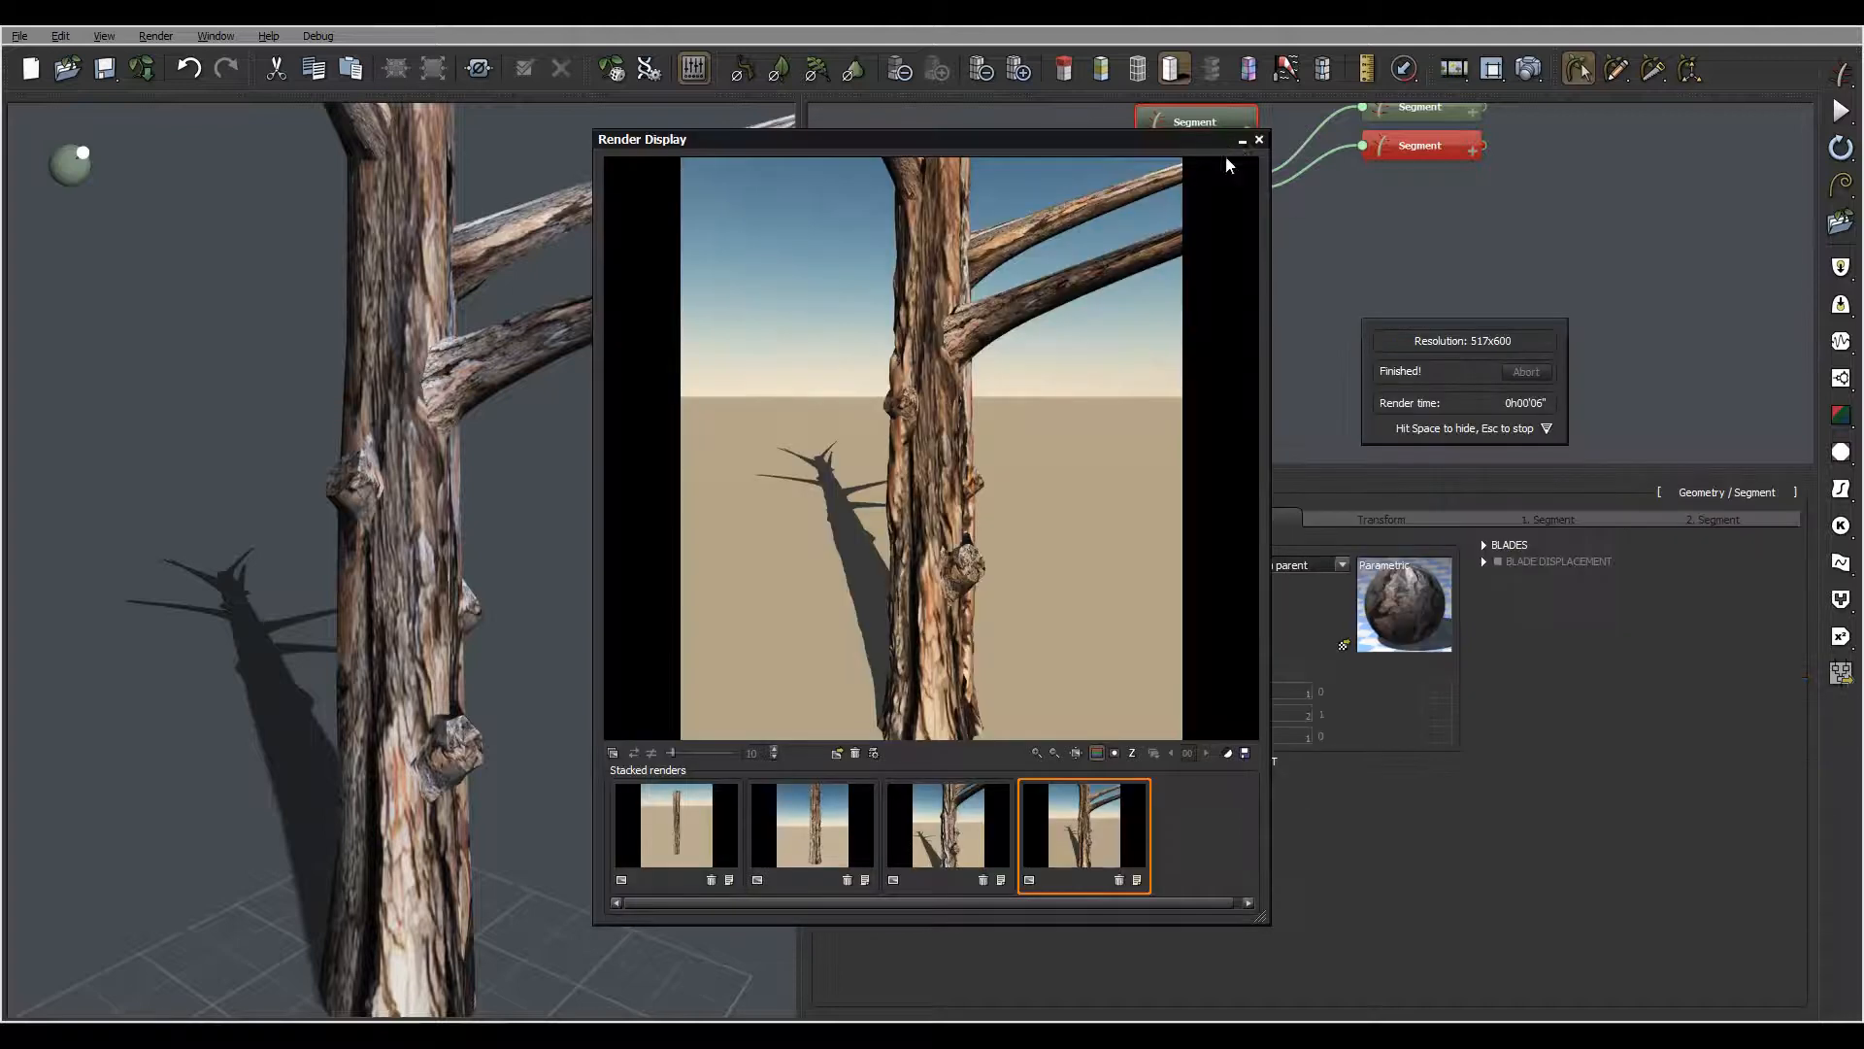
pyautogui.click(1259, 138)
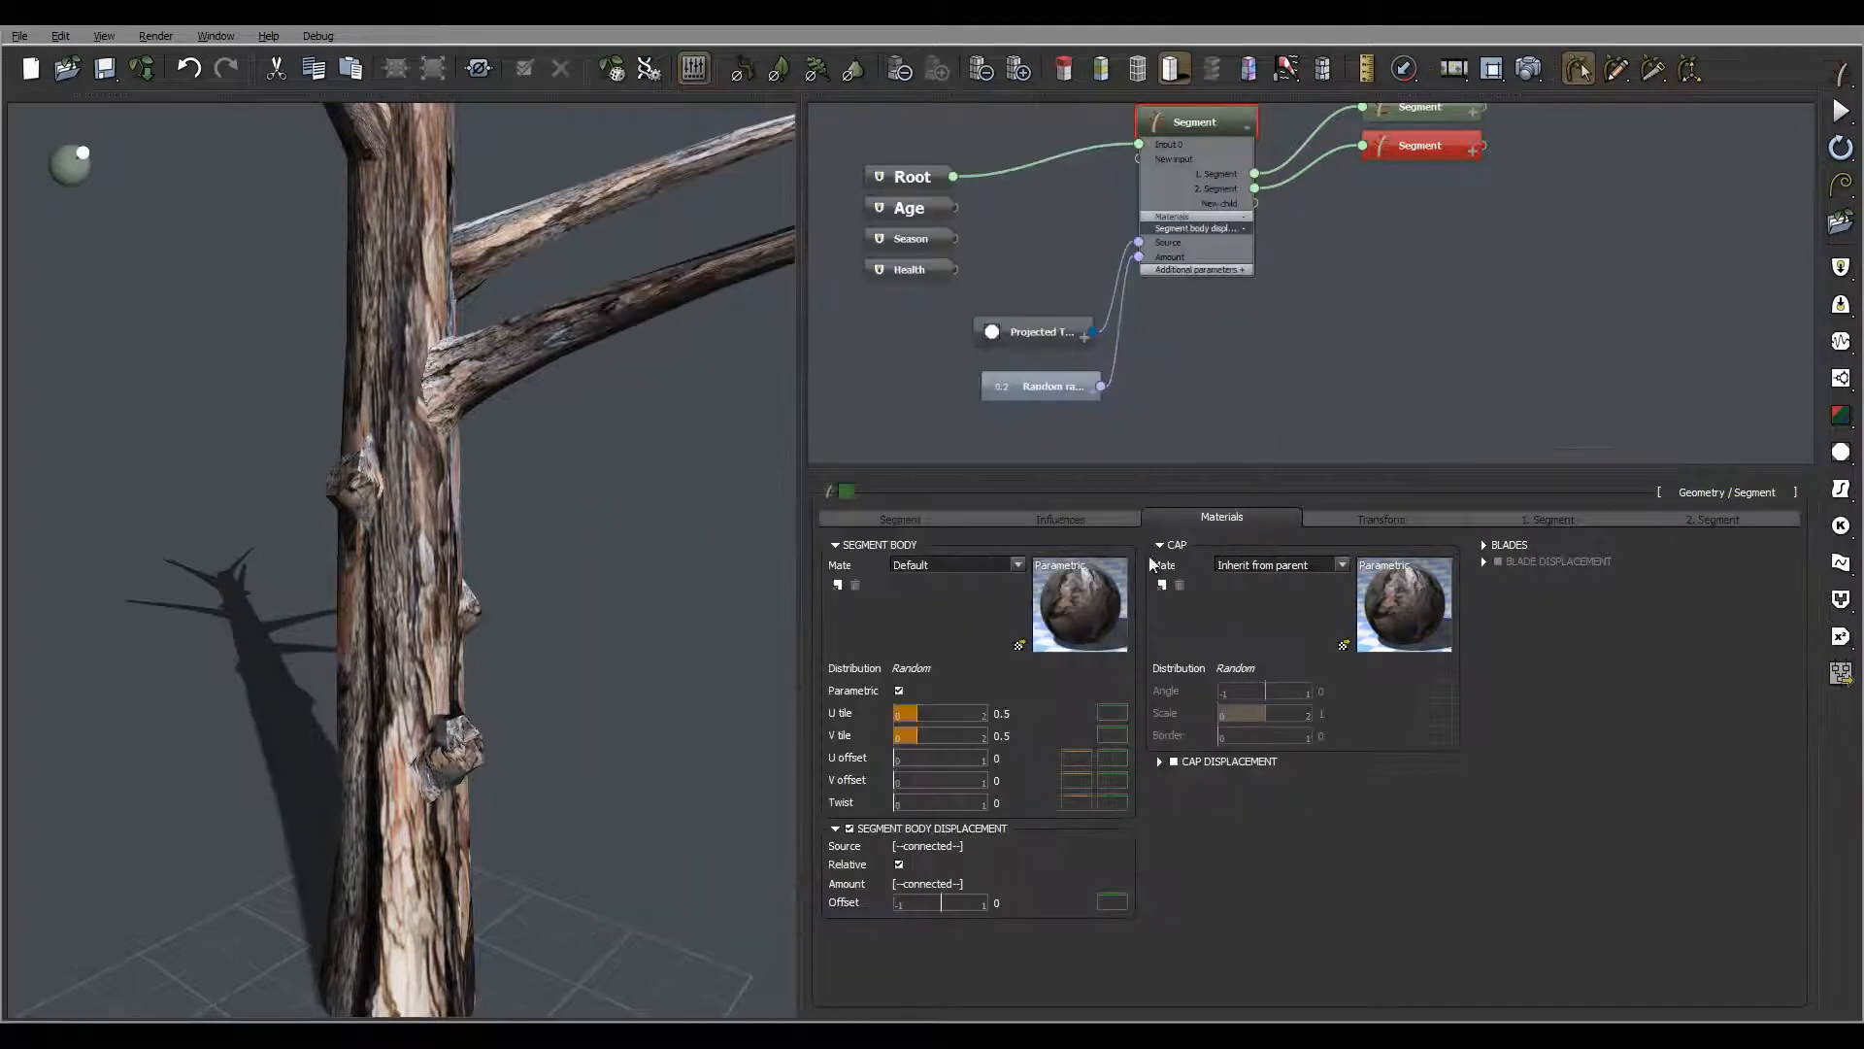
# Set the trunk segment's axis perturbation to frequency 0.5 and strength 0.4
pyautogui.click(1060, 517)
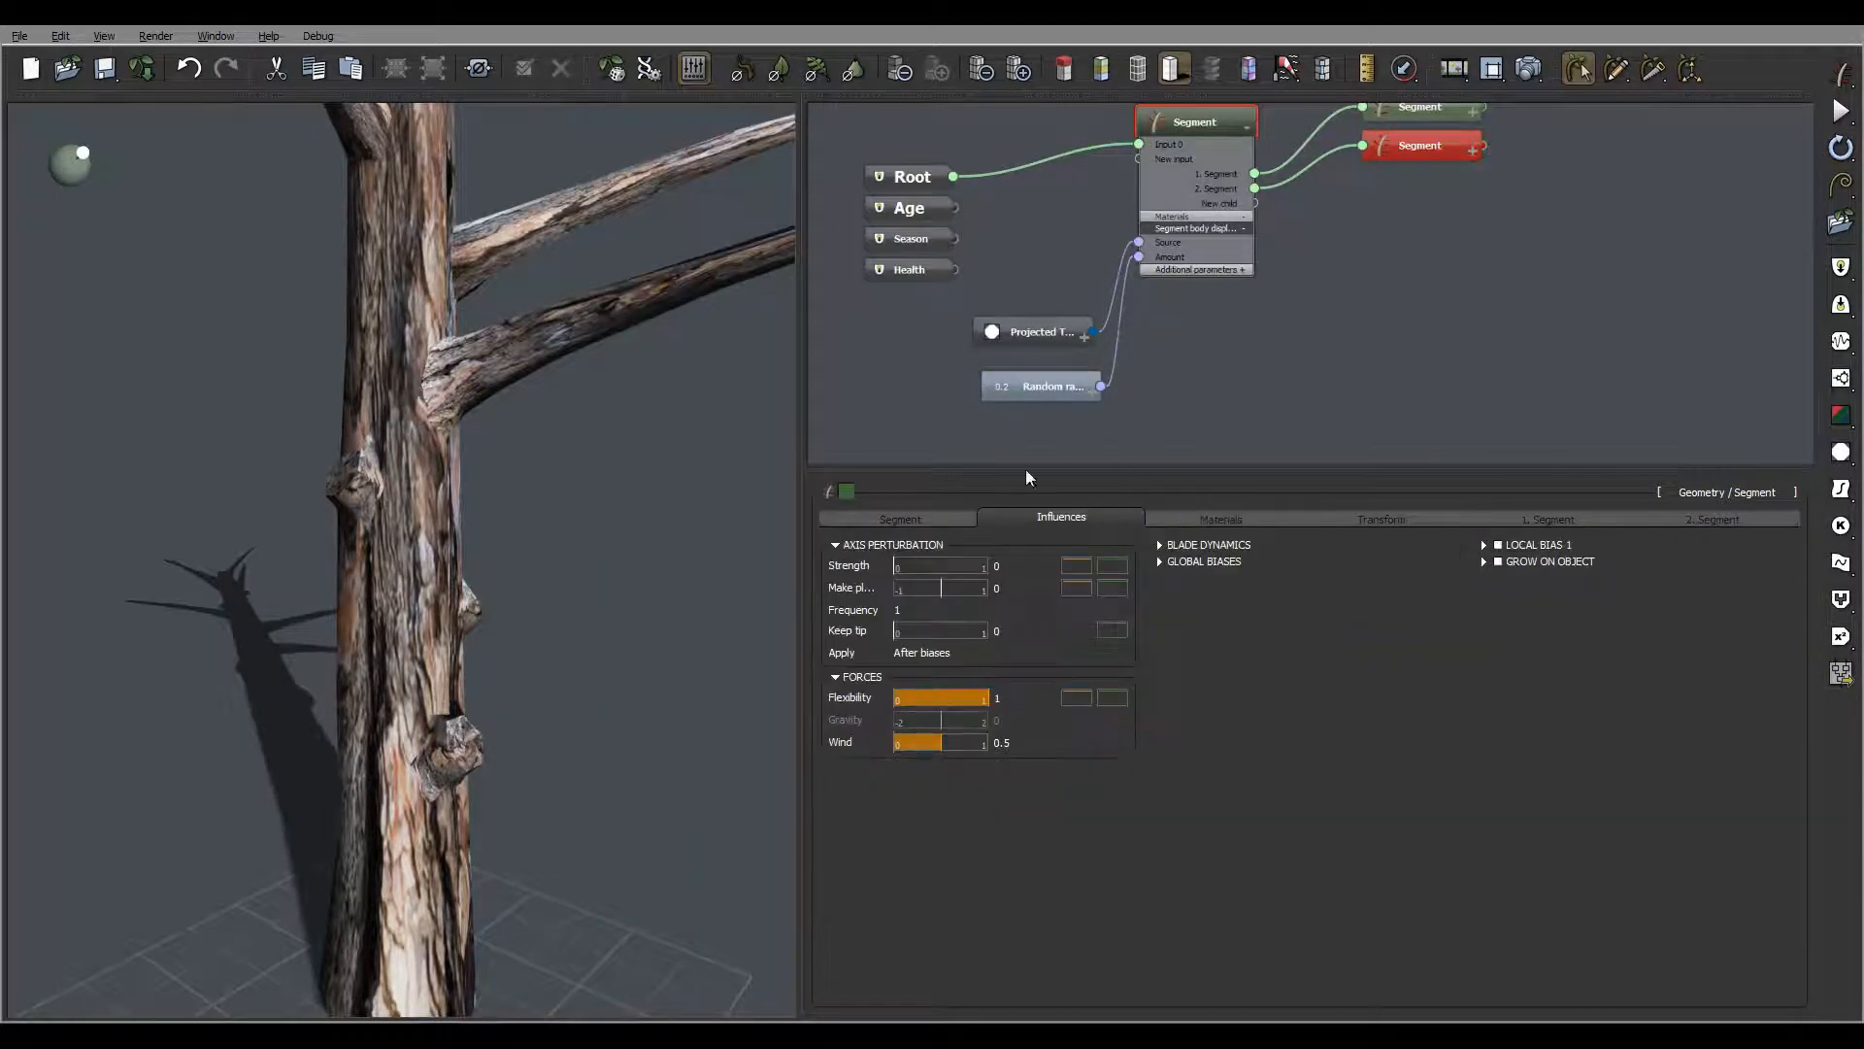
pyautogui.click(926, 611)
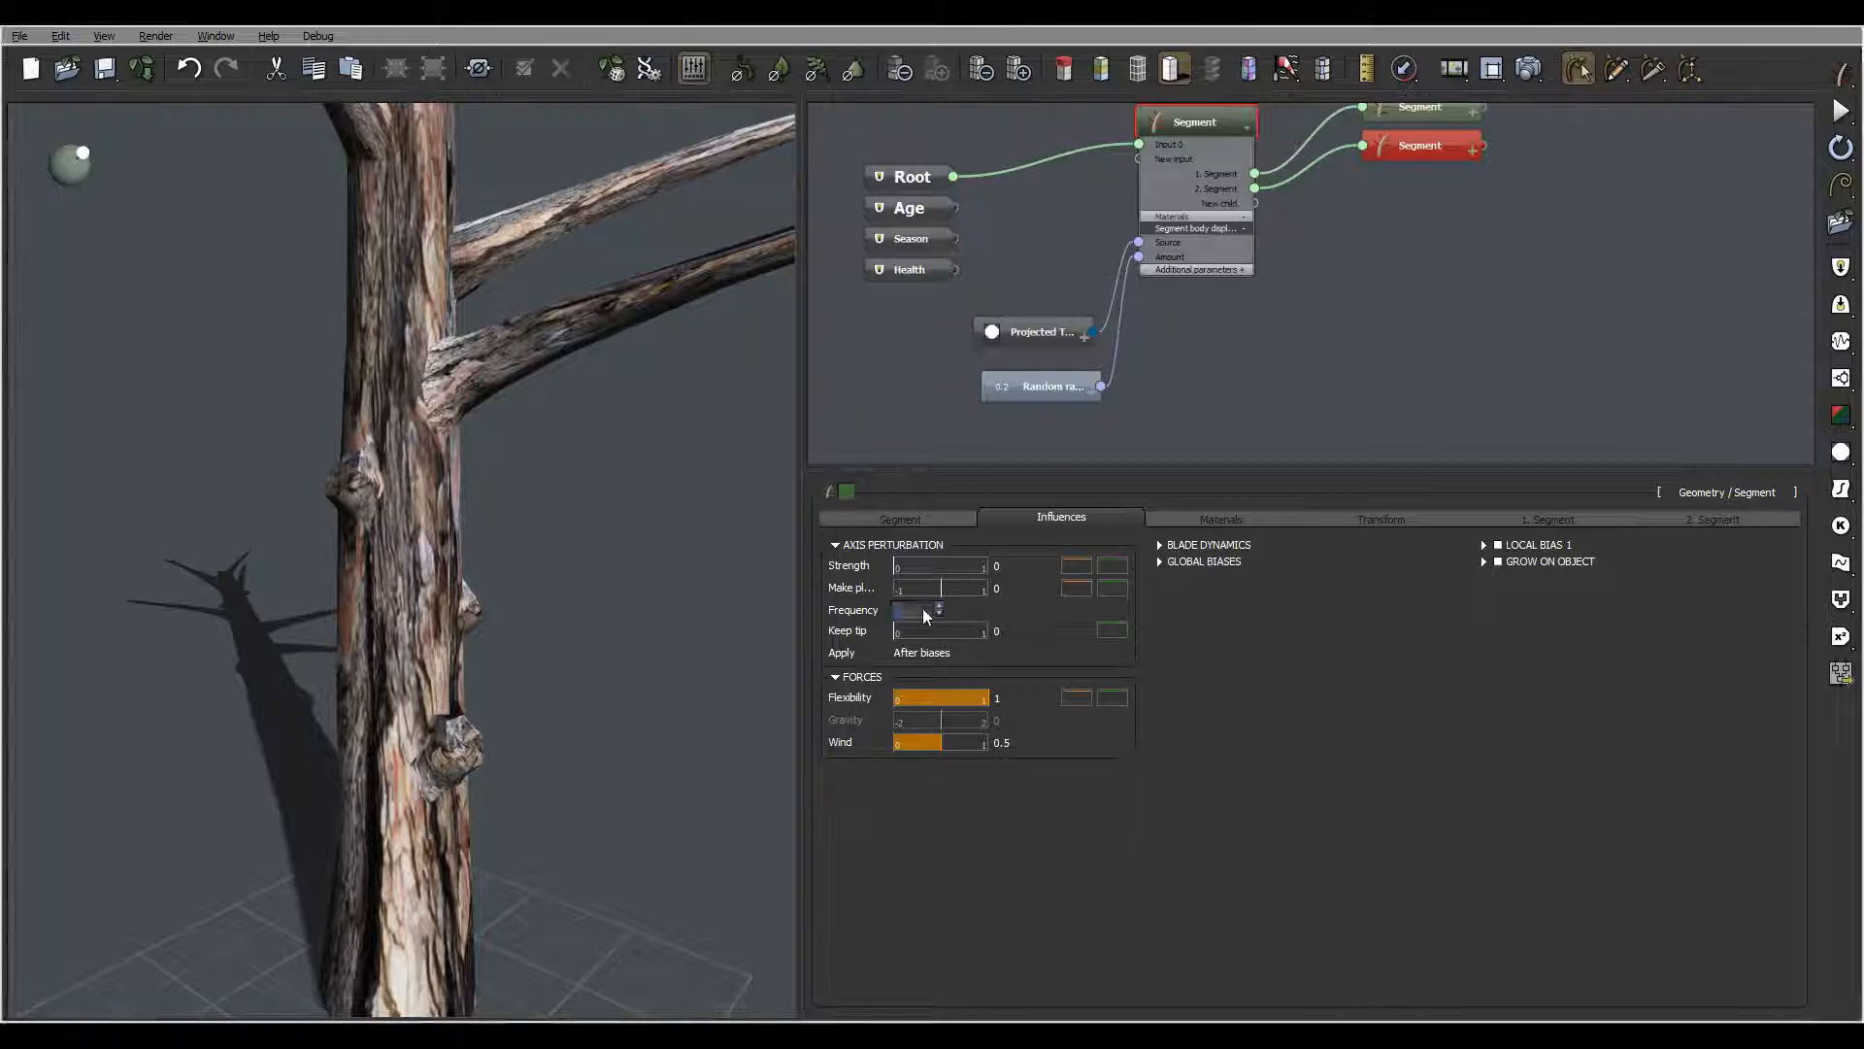
pyautogui.write('0.5')
pyautogui.click(1006, 565)
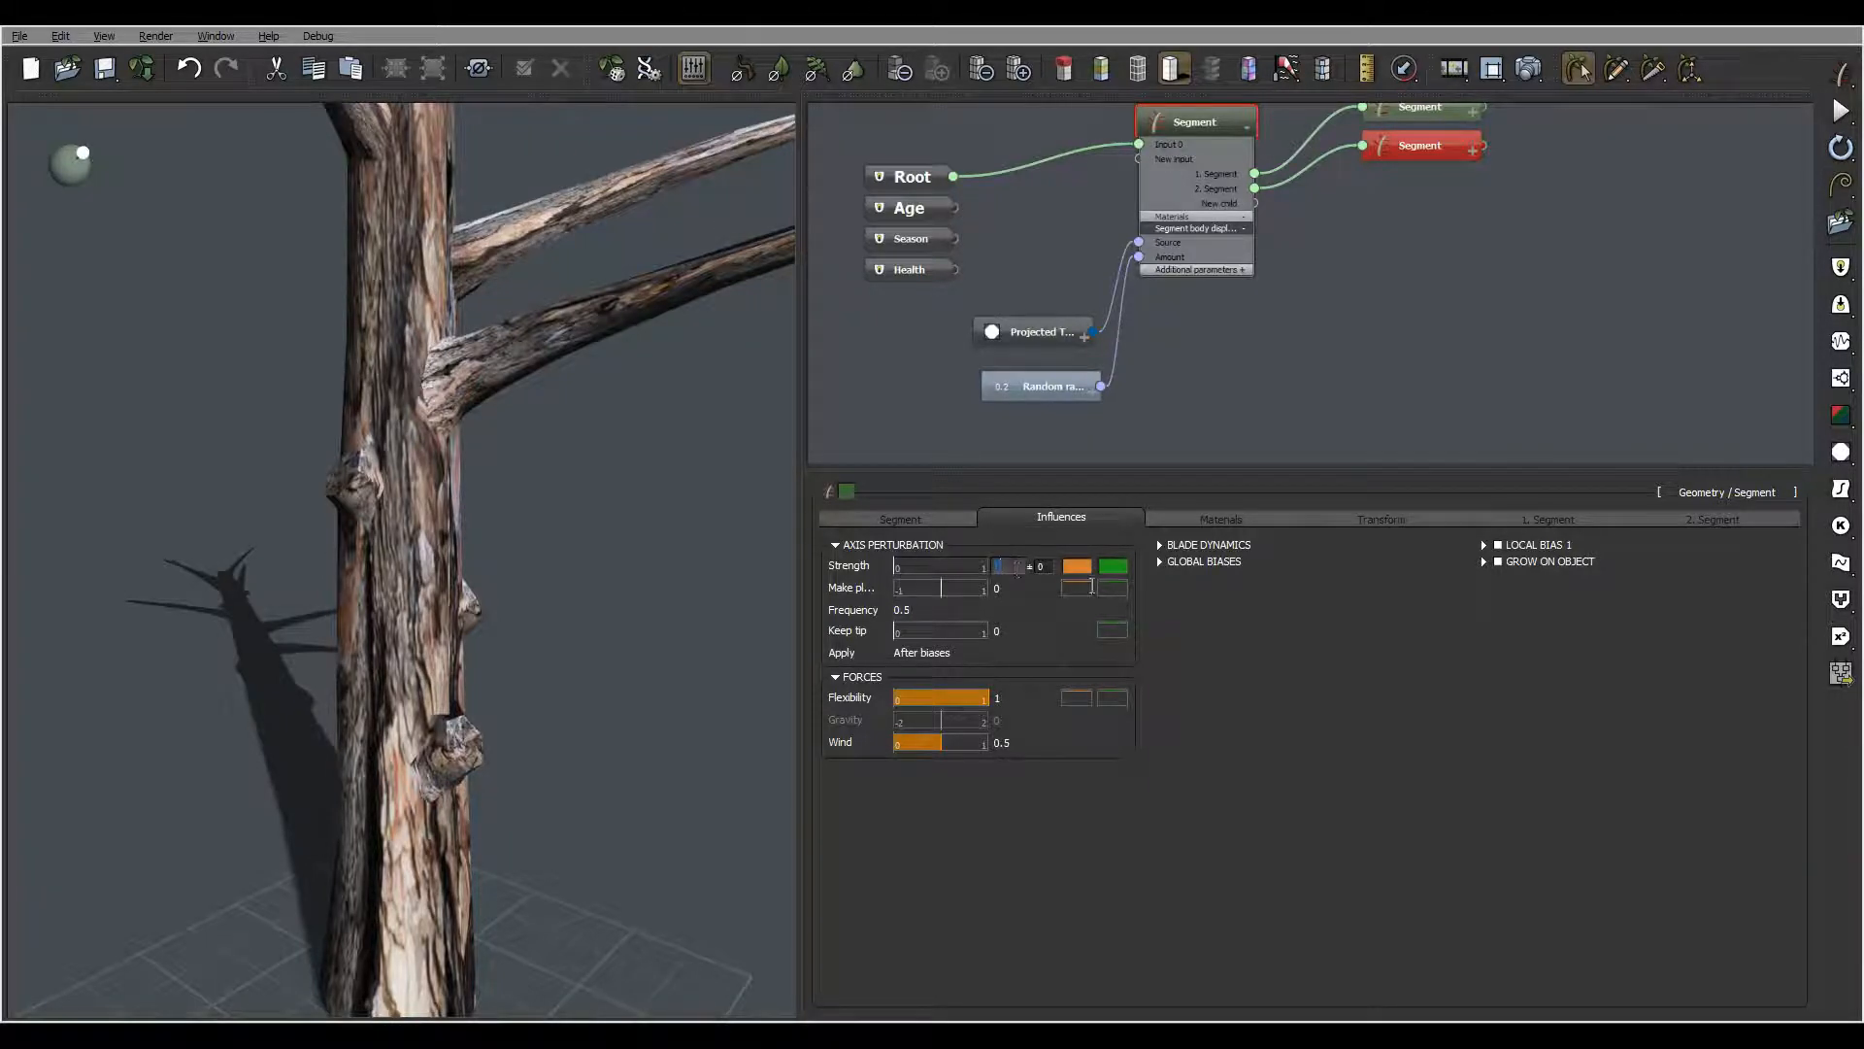
pyautogui.write('0.4')
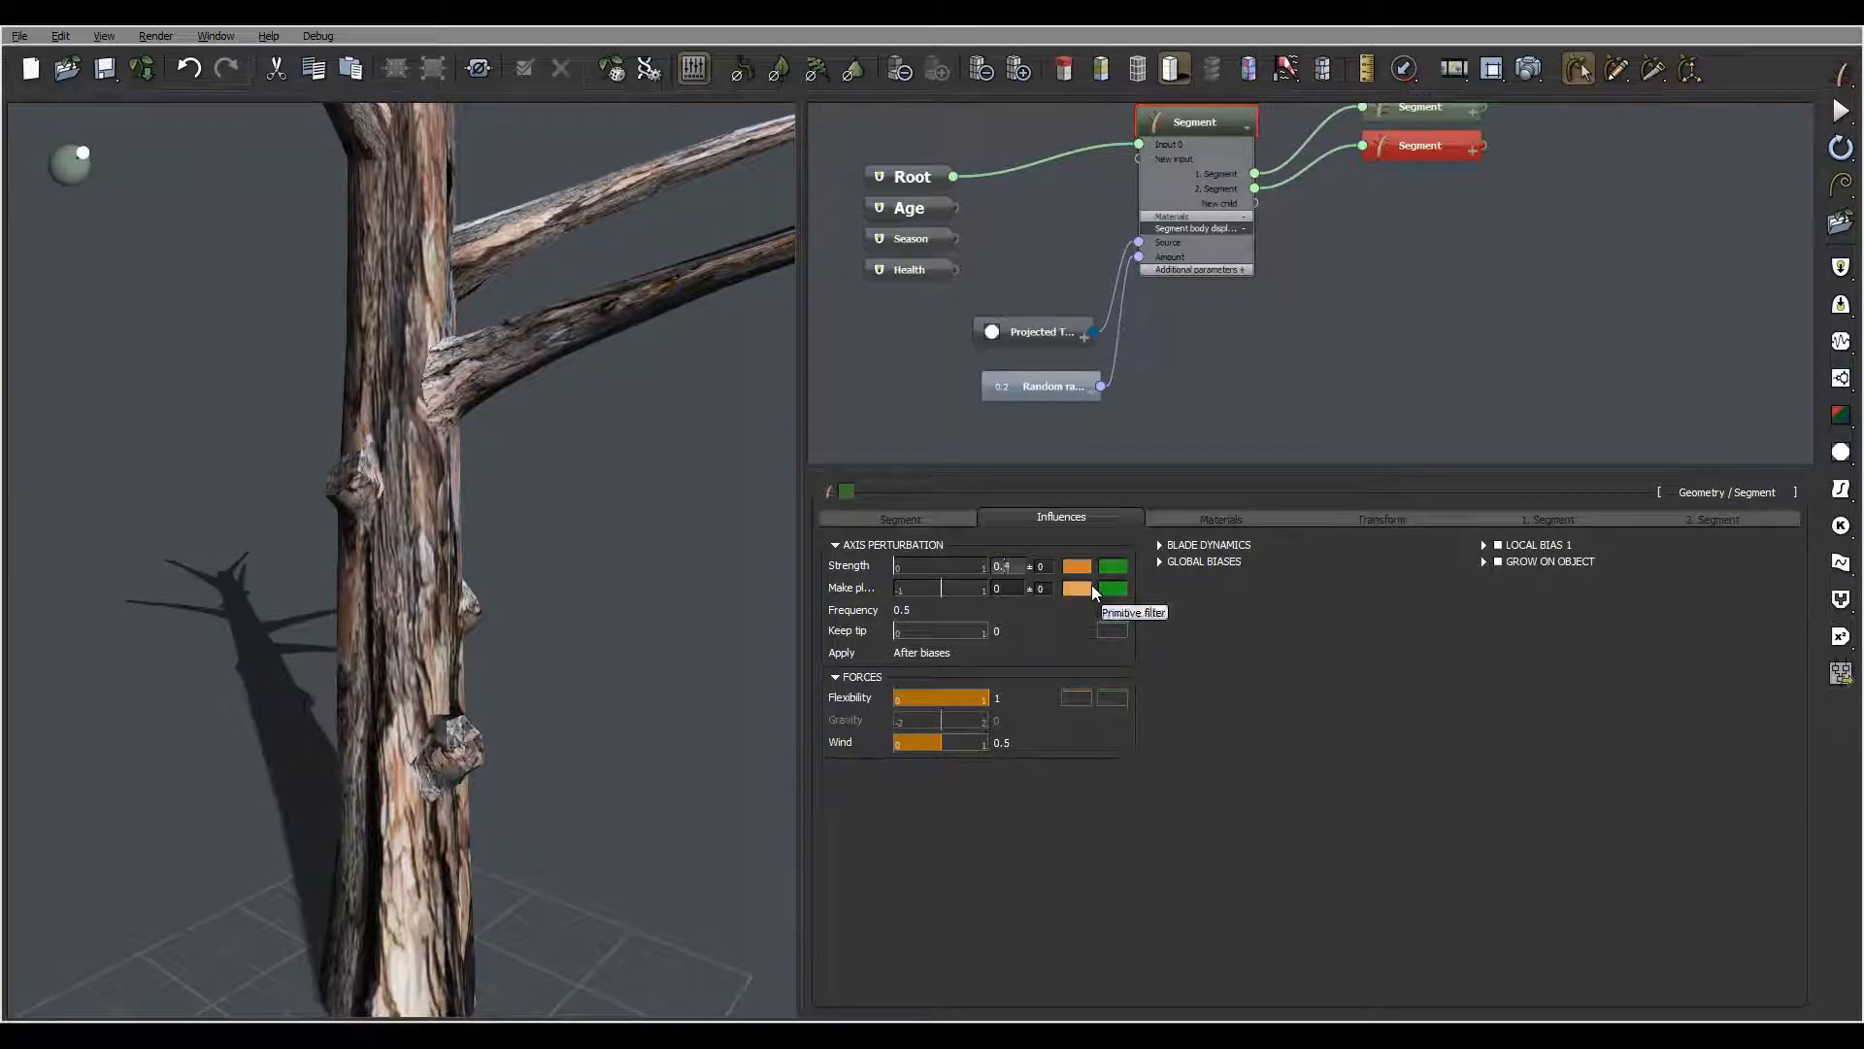
pyautogui.press('Return')
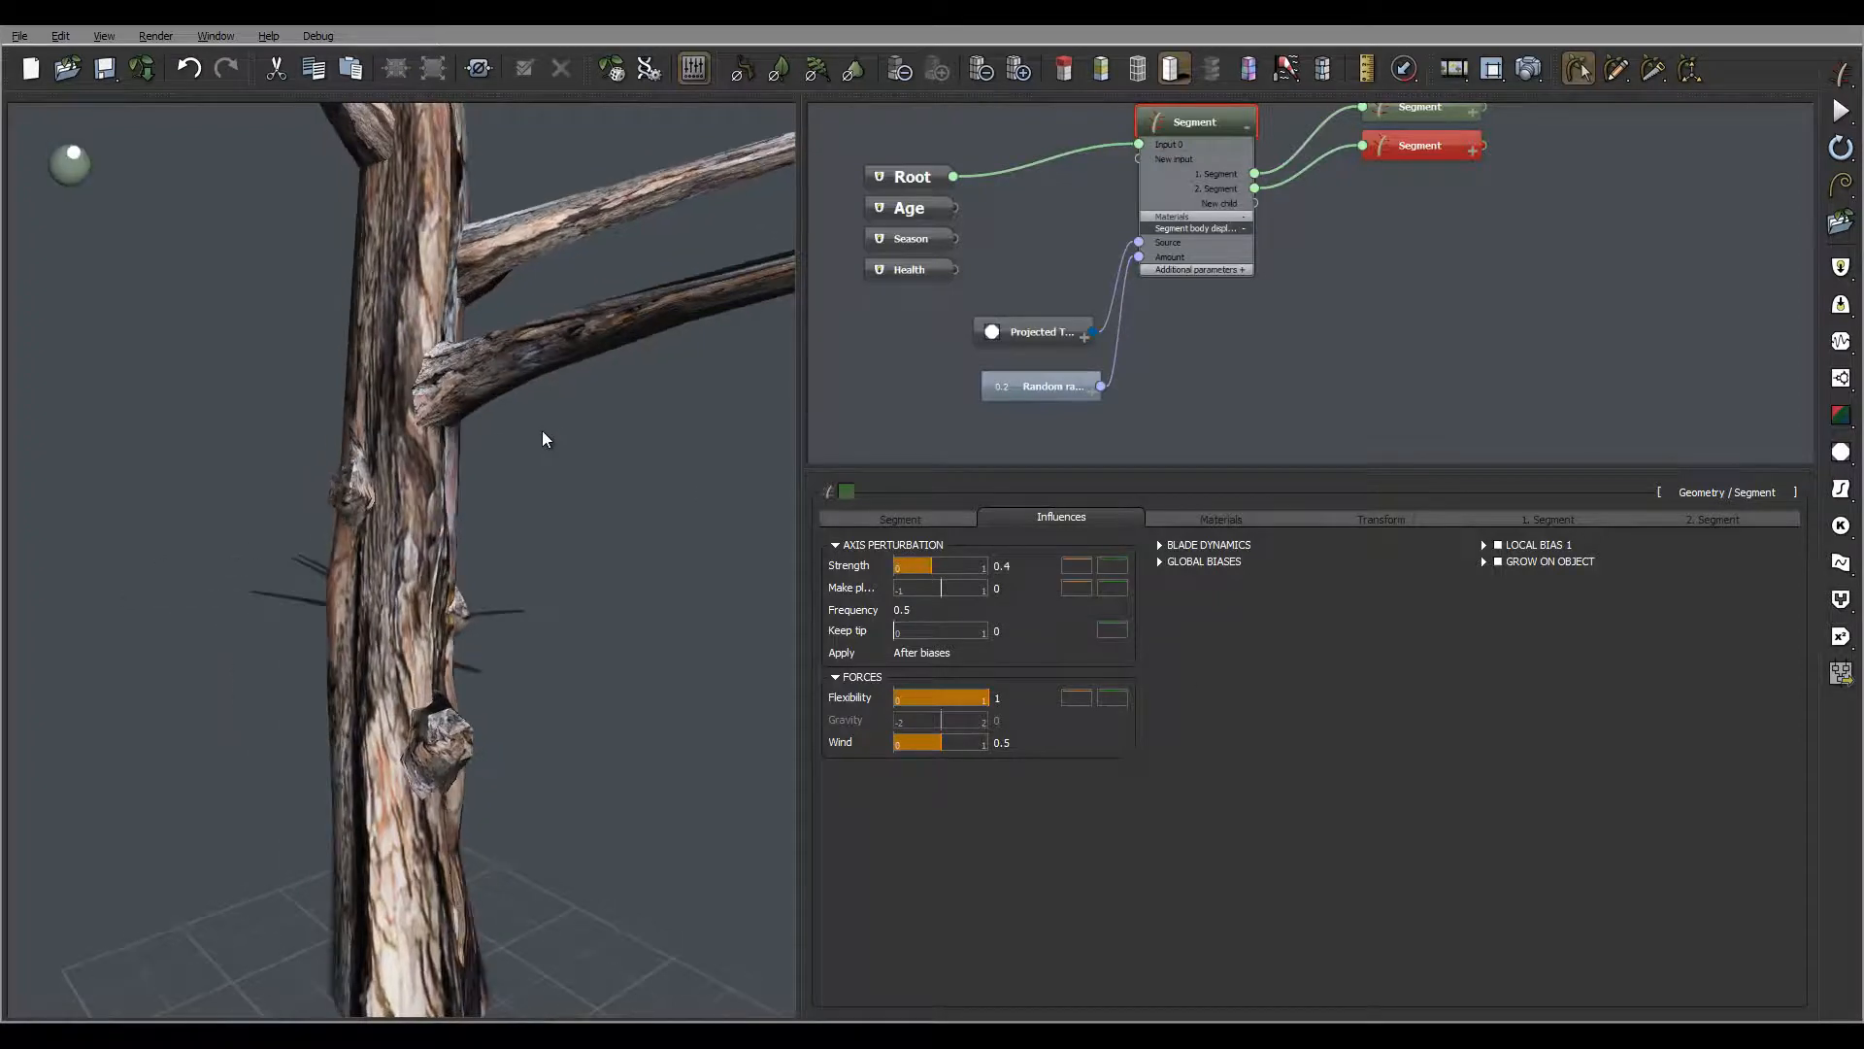
pyautogui.scroll(-3, 543, 439)
pyautogui.moveTo(517, 381); pyautogui.dragTo(341, 301, button='right')
pyautogui.moveTo(463, 422); pyautogui.dragTo(693, 392, button='right')
# Change the node color of the long branches' segment to blue (RGB 0, 45, 159)
pyautogui.moveTo(1447, 238); pyautogui.dragTo(1372, 325, button='right')
pyautogui.click(1326, 179)
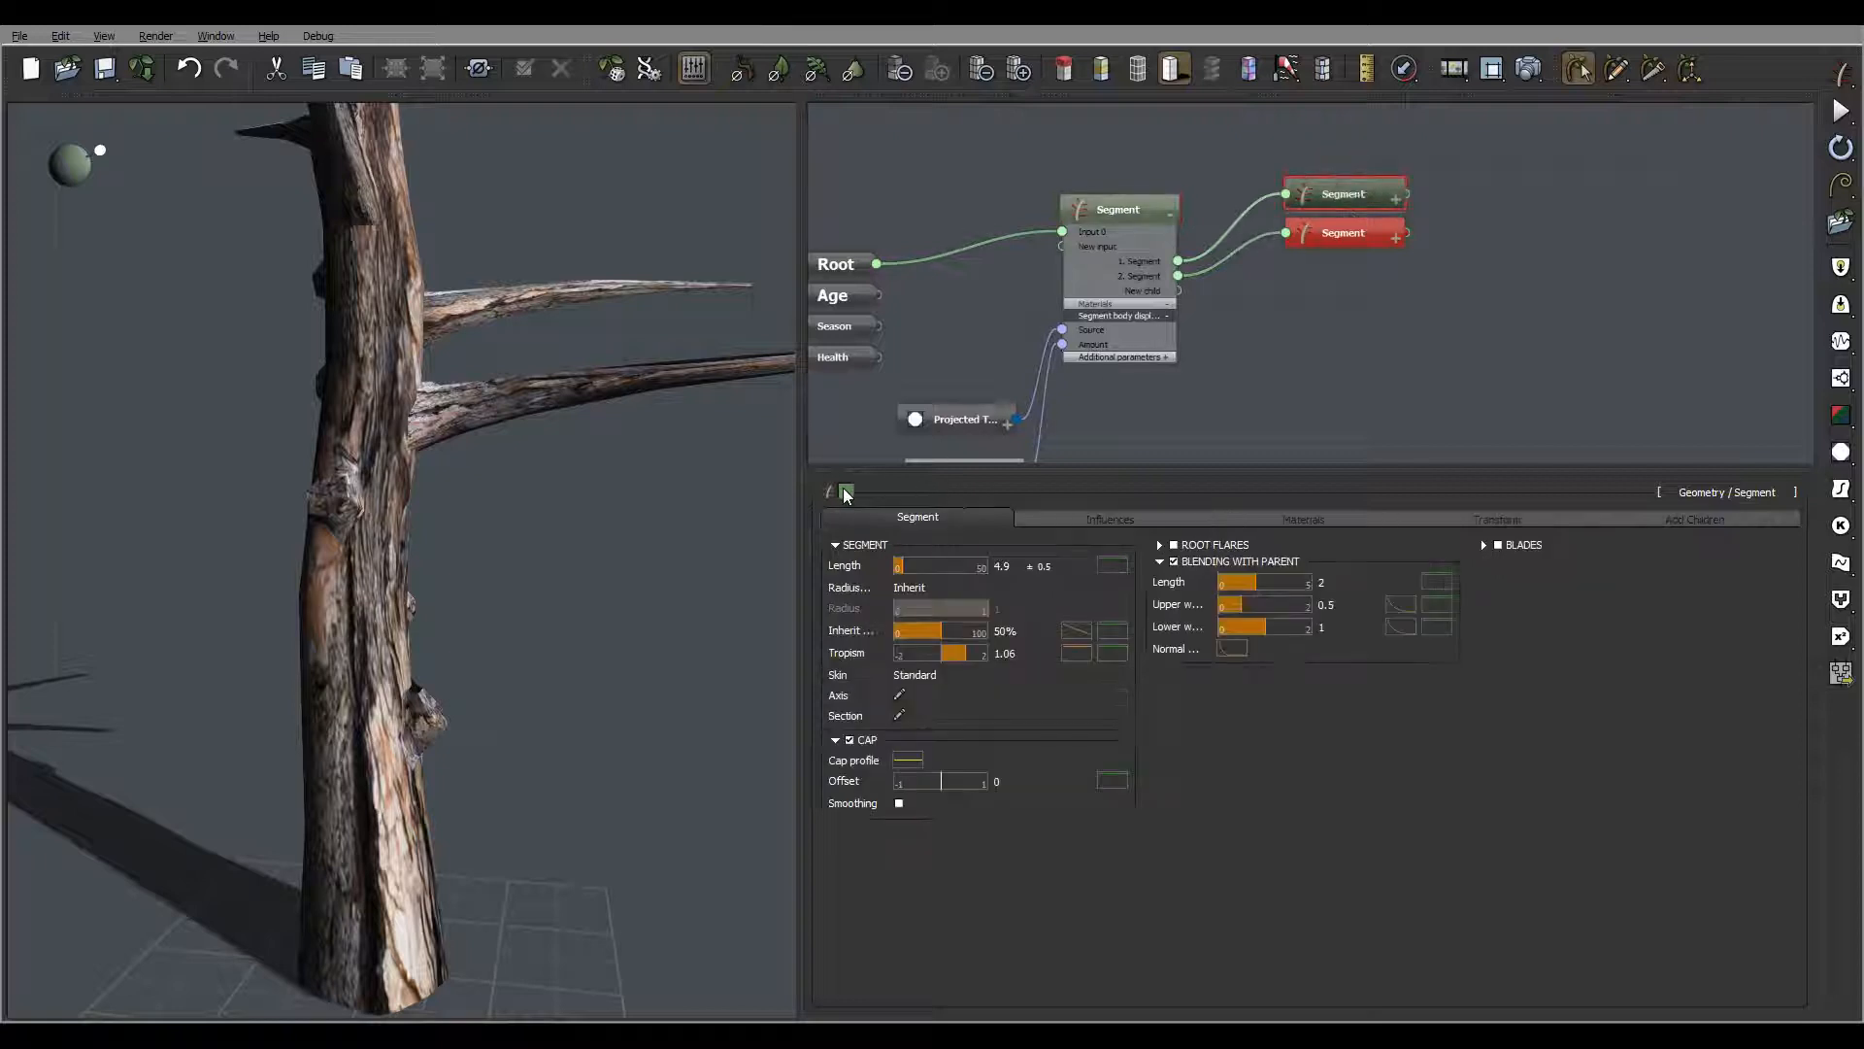
pyautogui.click(847, 490)
pyautogui.click(895, 394)
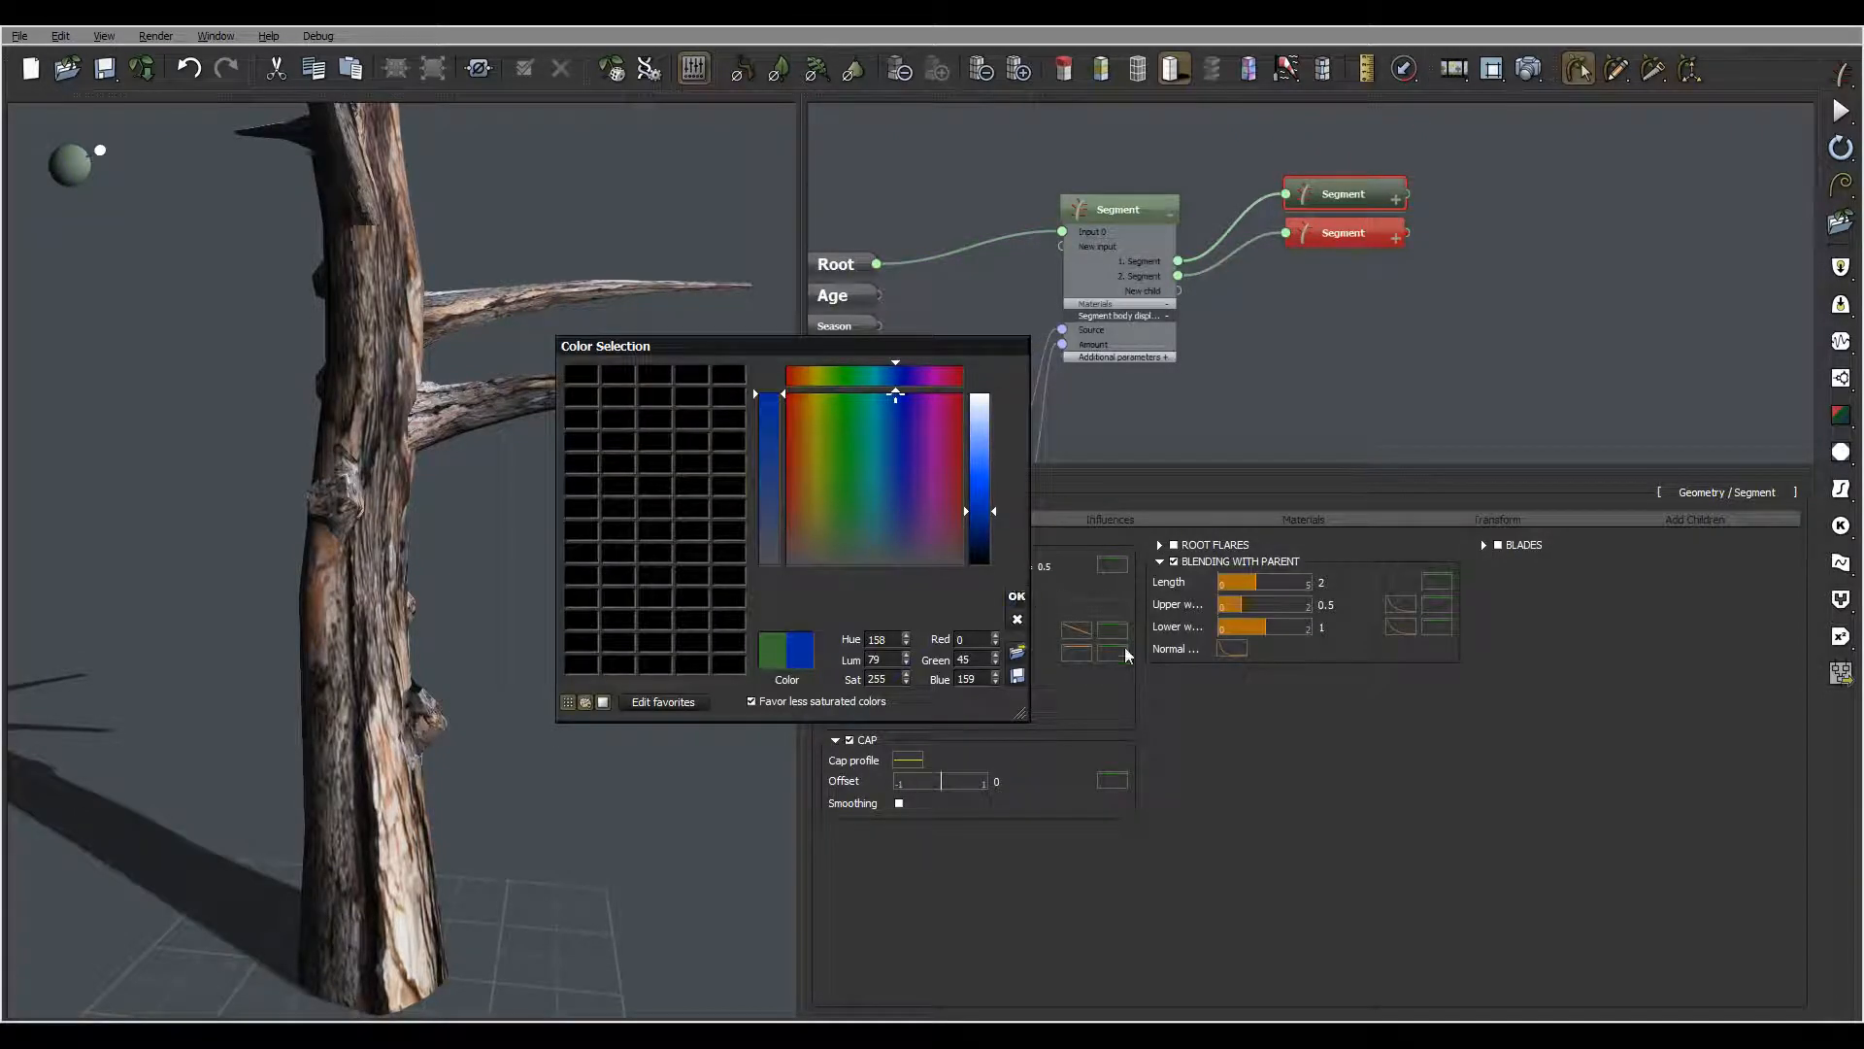
pyautogui.click(1016, 592)
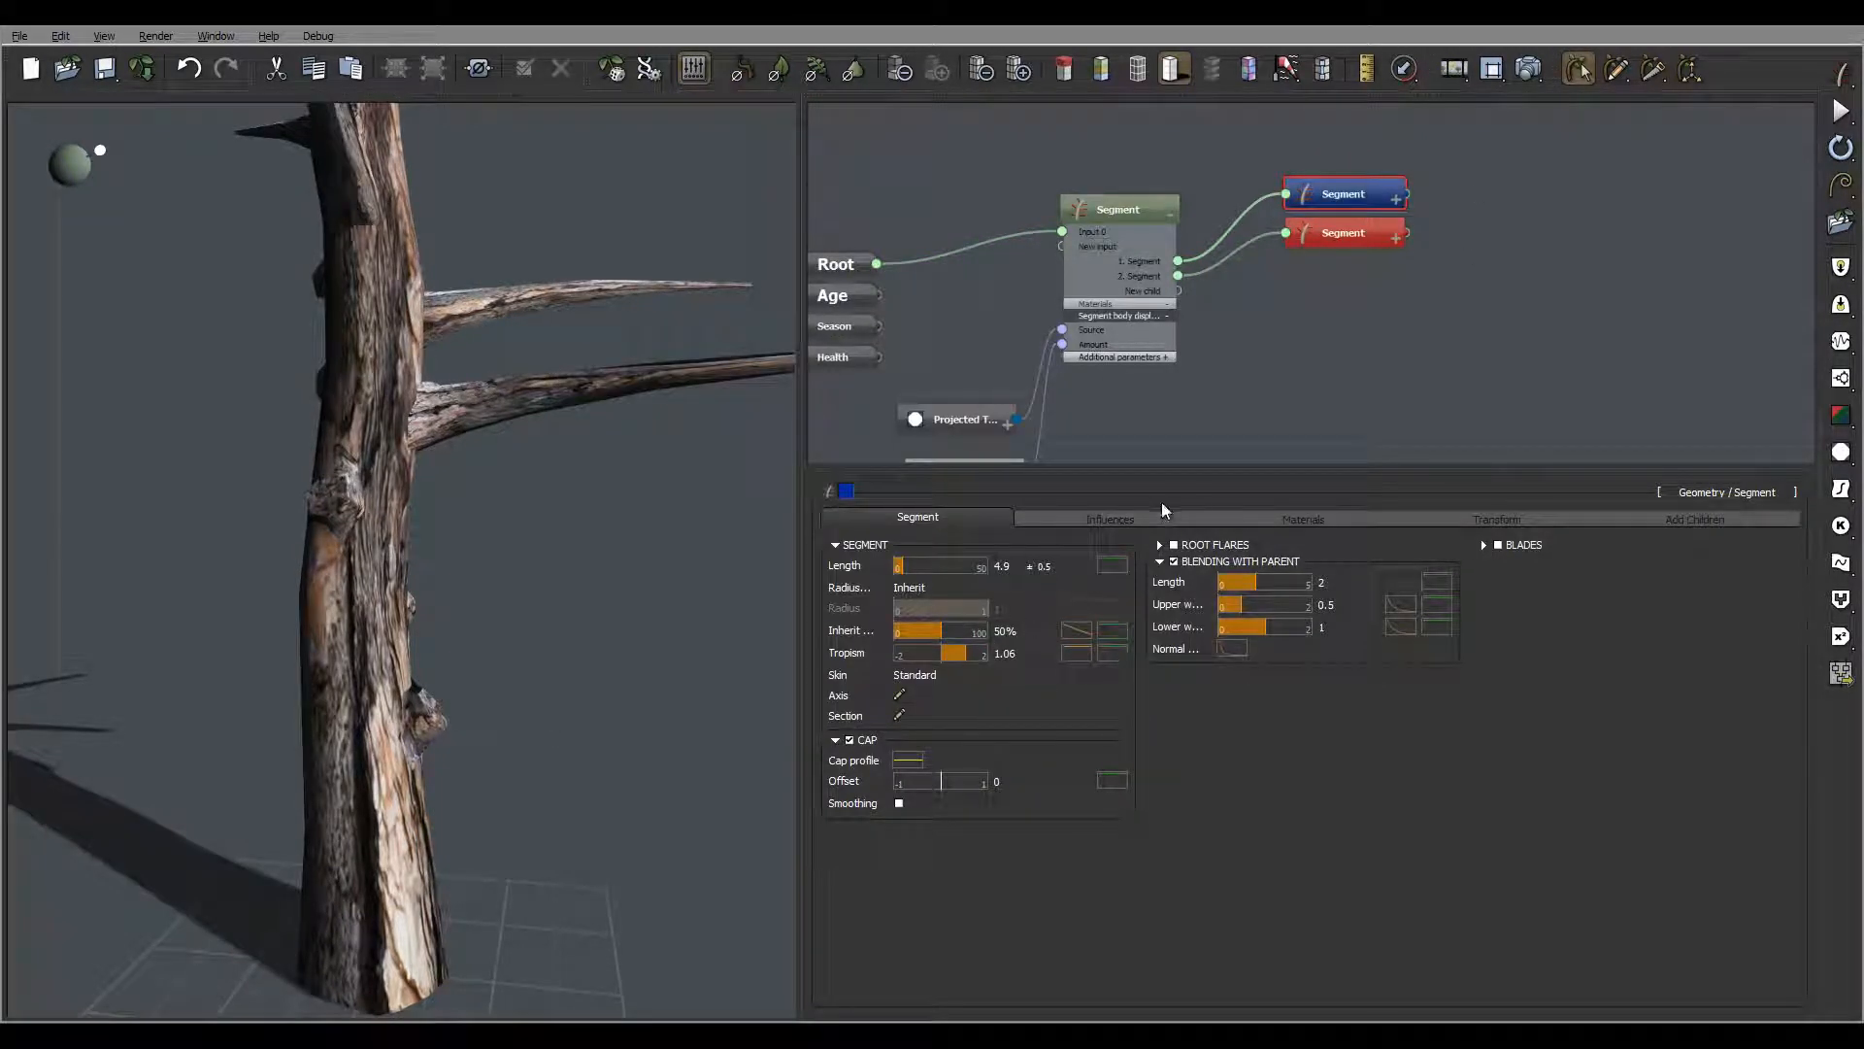
# Set the blue branch segment's axis perturbation to frequency 0.5 and strength 0.5
pyautogui.click(1092, 517)
pyautogui.doubleClick(925, 609)
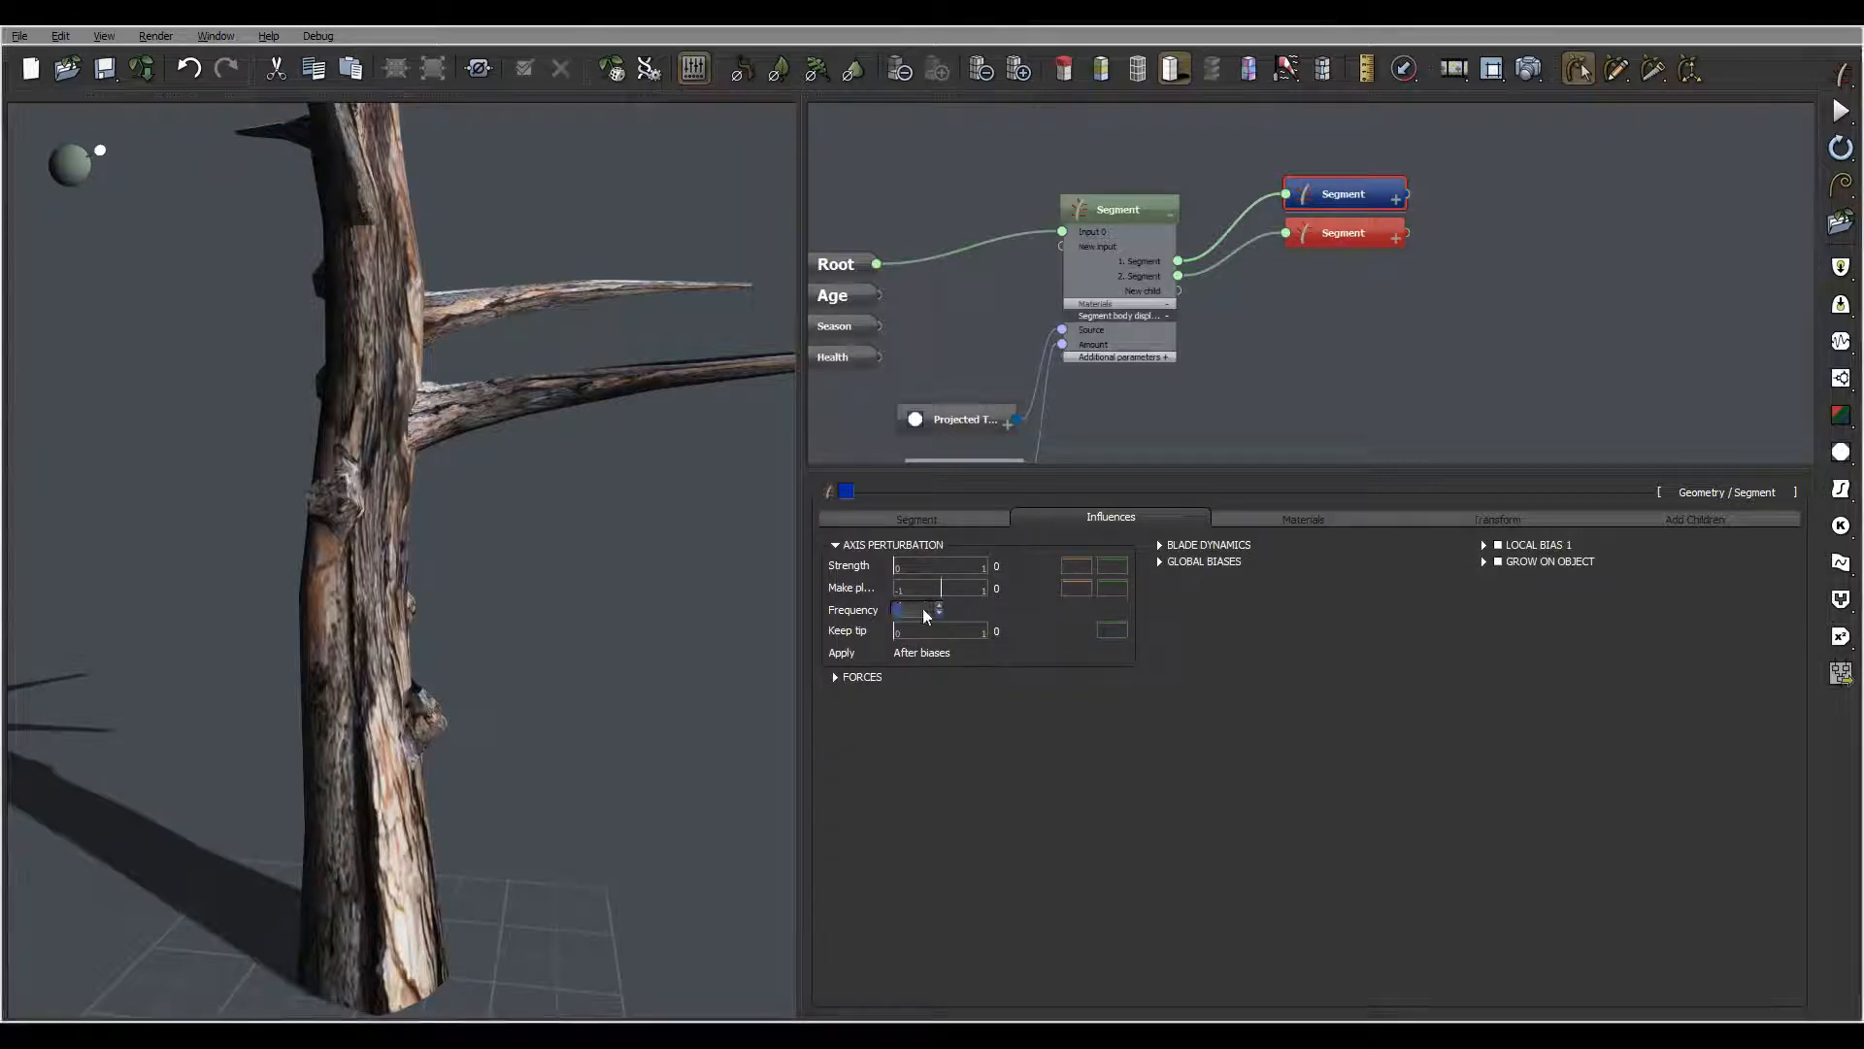
pyautogui.write('0.5')
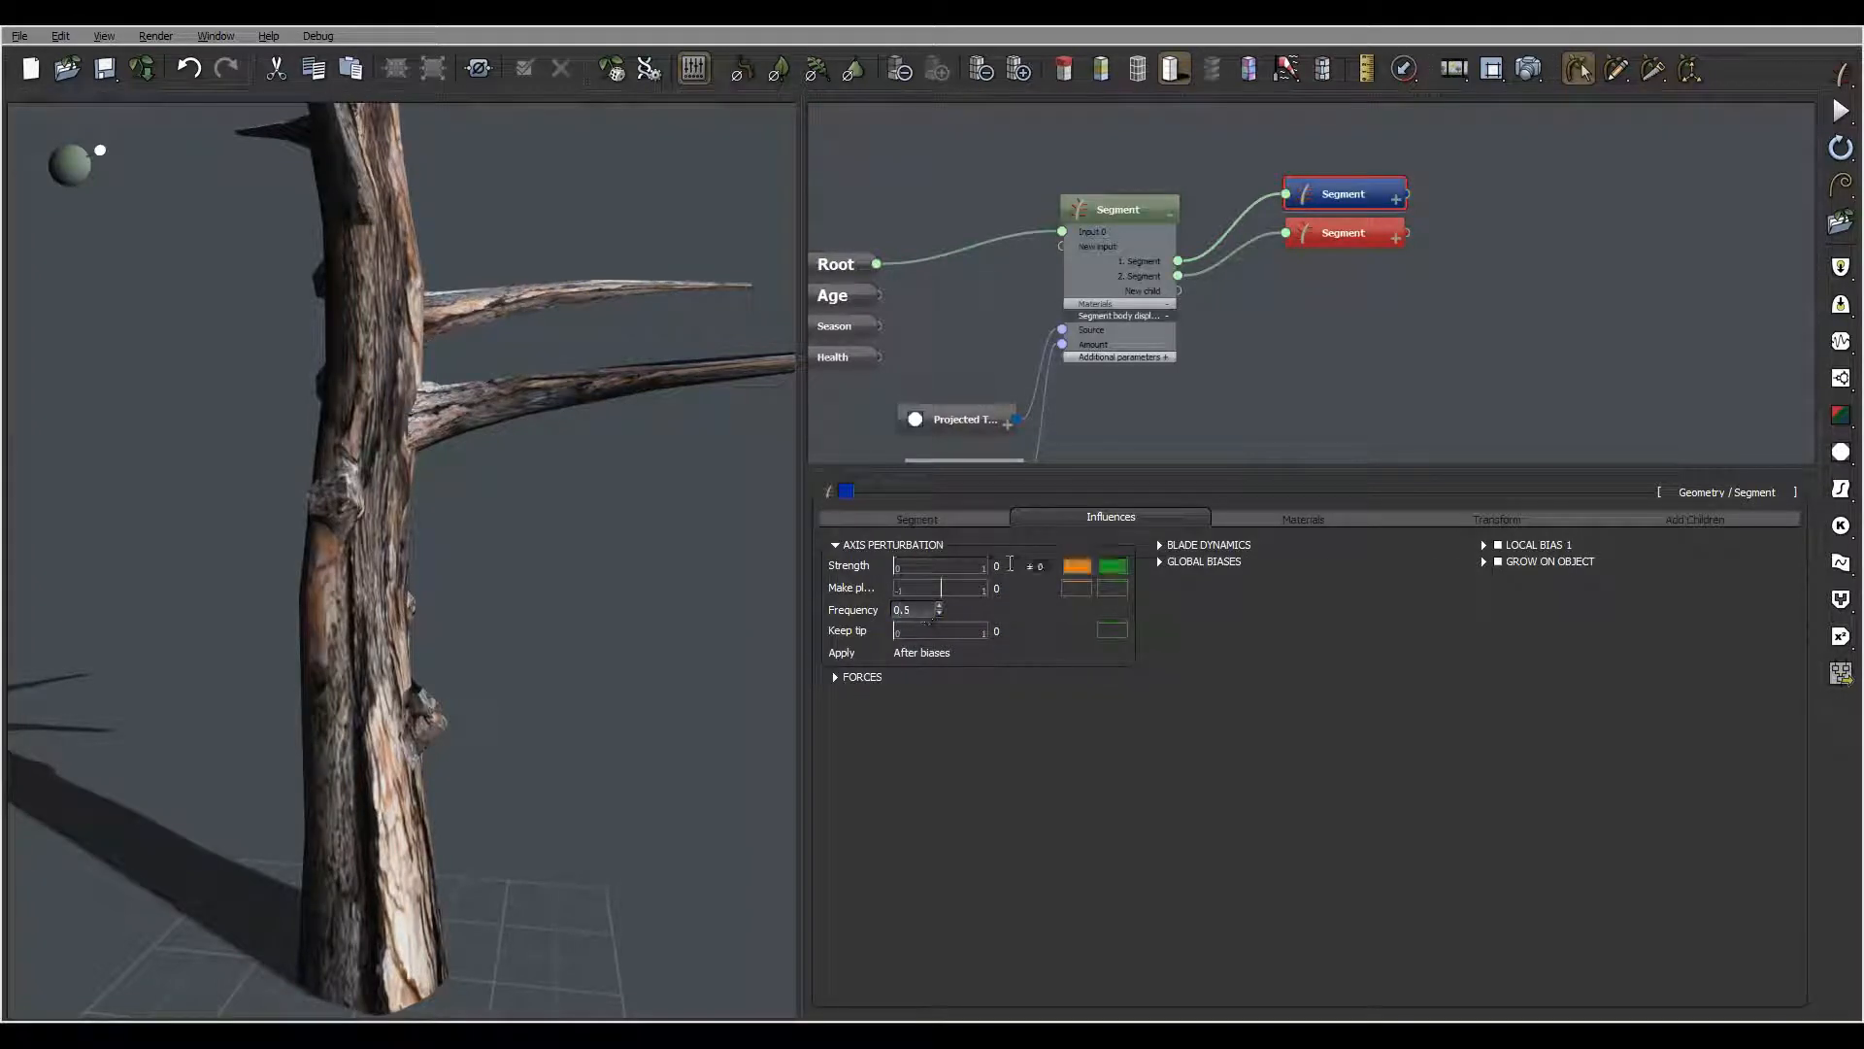
pyautogui.doubleClick(1004, 568)
pyautogui.write('0.5')
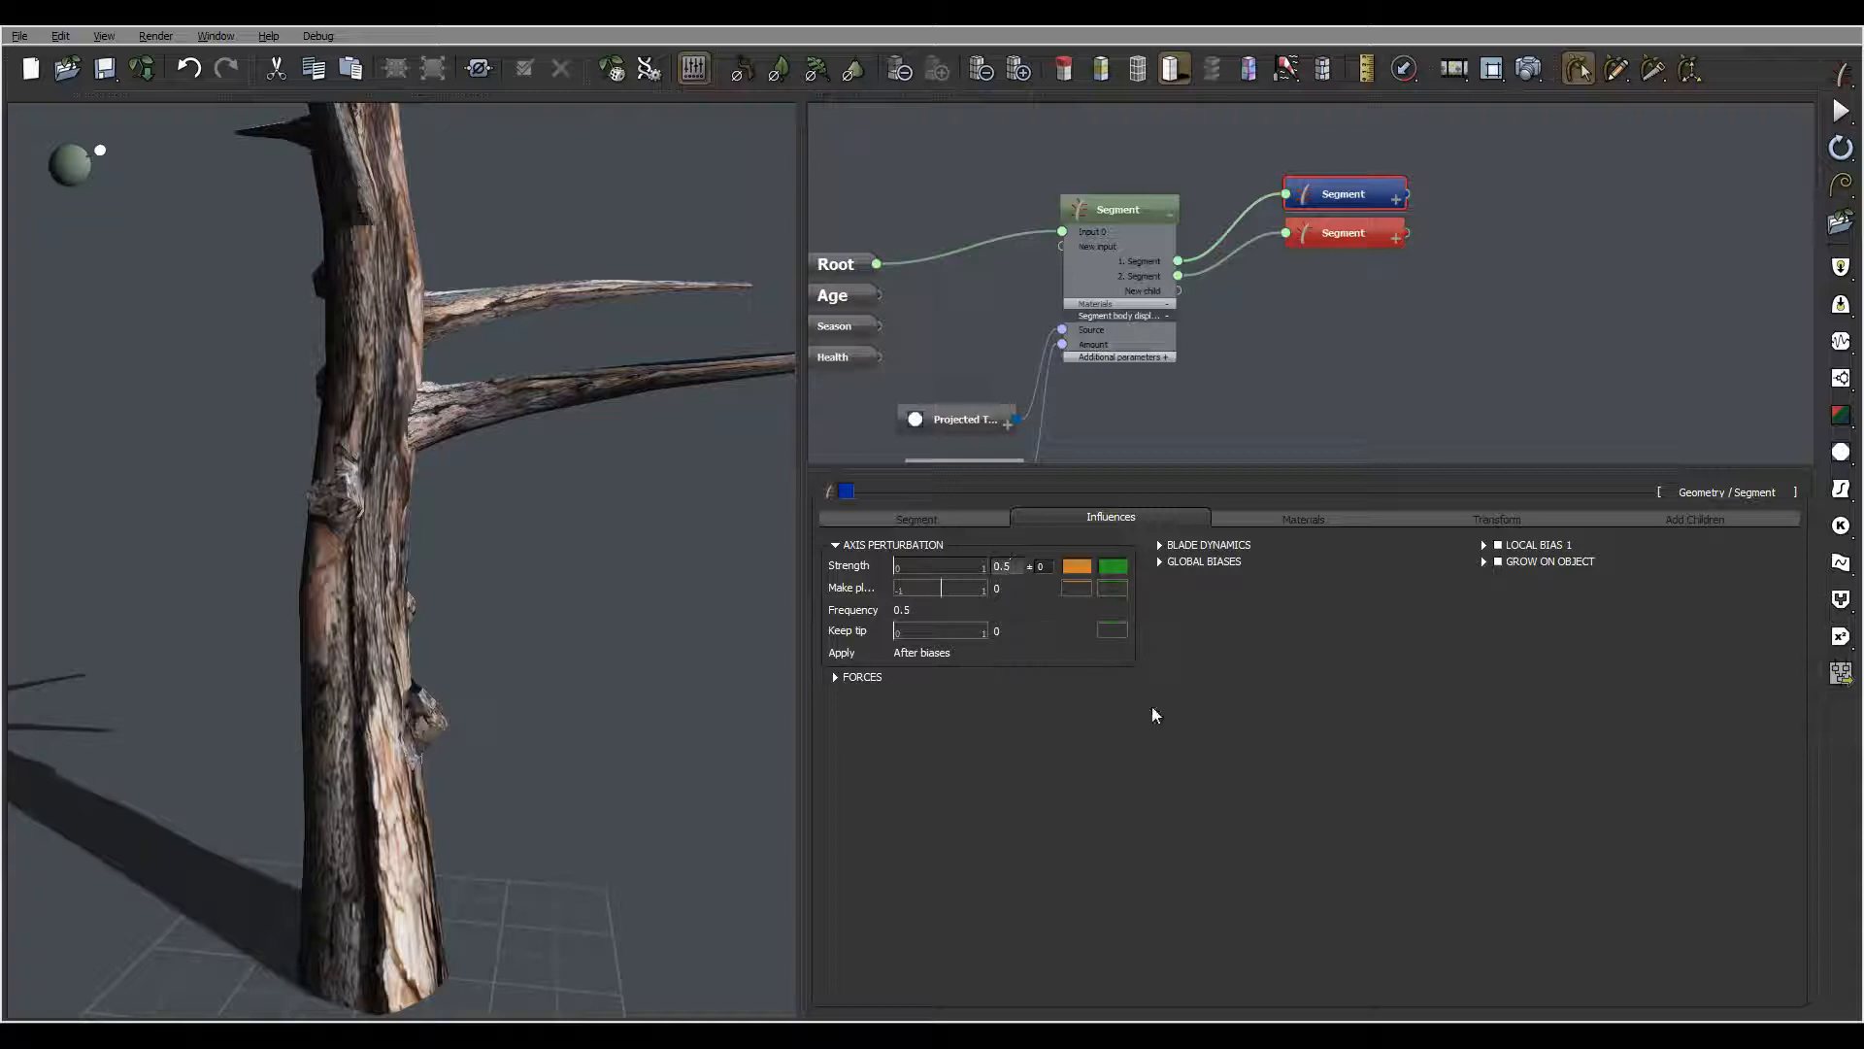
pyautogui.click(1152, 708)
pyautogui.moveTo(668, 411); pyautogui.dragTo(475, 305, button='right')
pyautogui.scroll(-5, 470, 336)
pyautogui.scroll(4, 474, 305)
pyautogui.moveTo(481, 237)
pyautogui.mouseDown(button='right')
pyautogui.moveTo(464, 207)
pyautogui.moveTo(480, 233)
pyautogui.mouseUp(button='right')
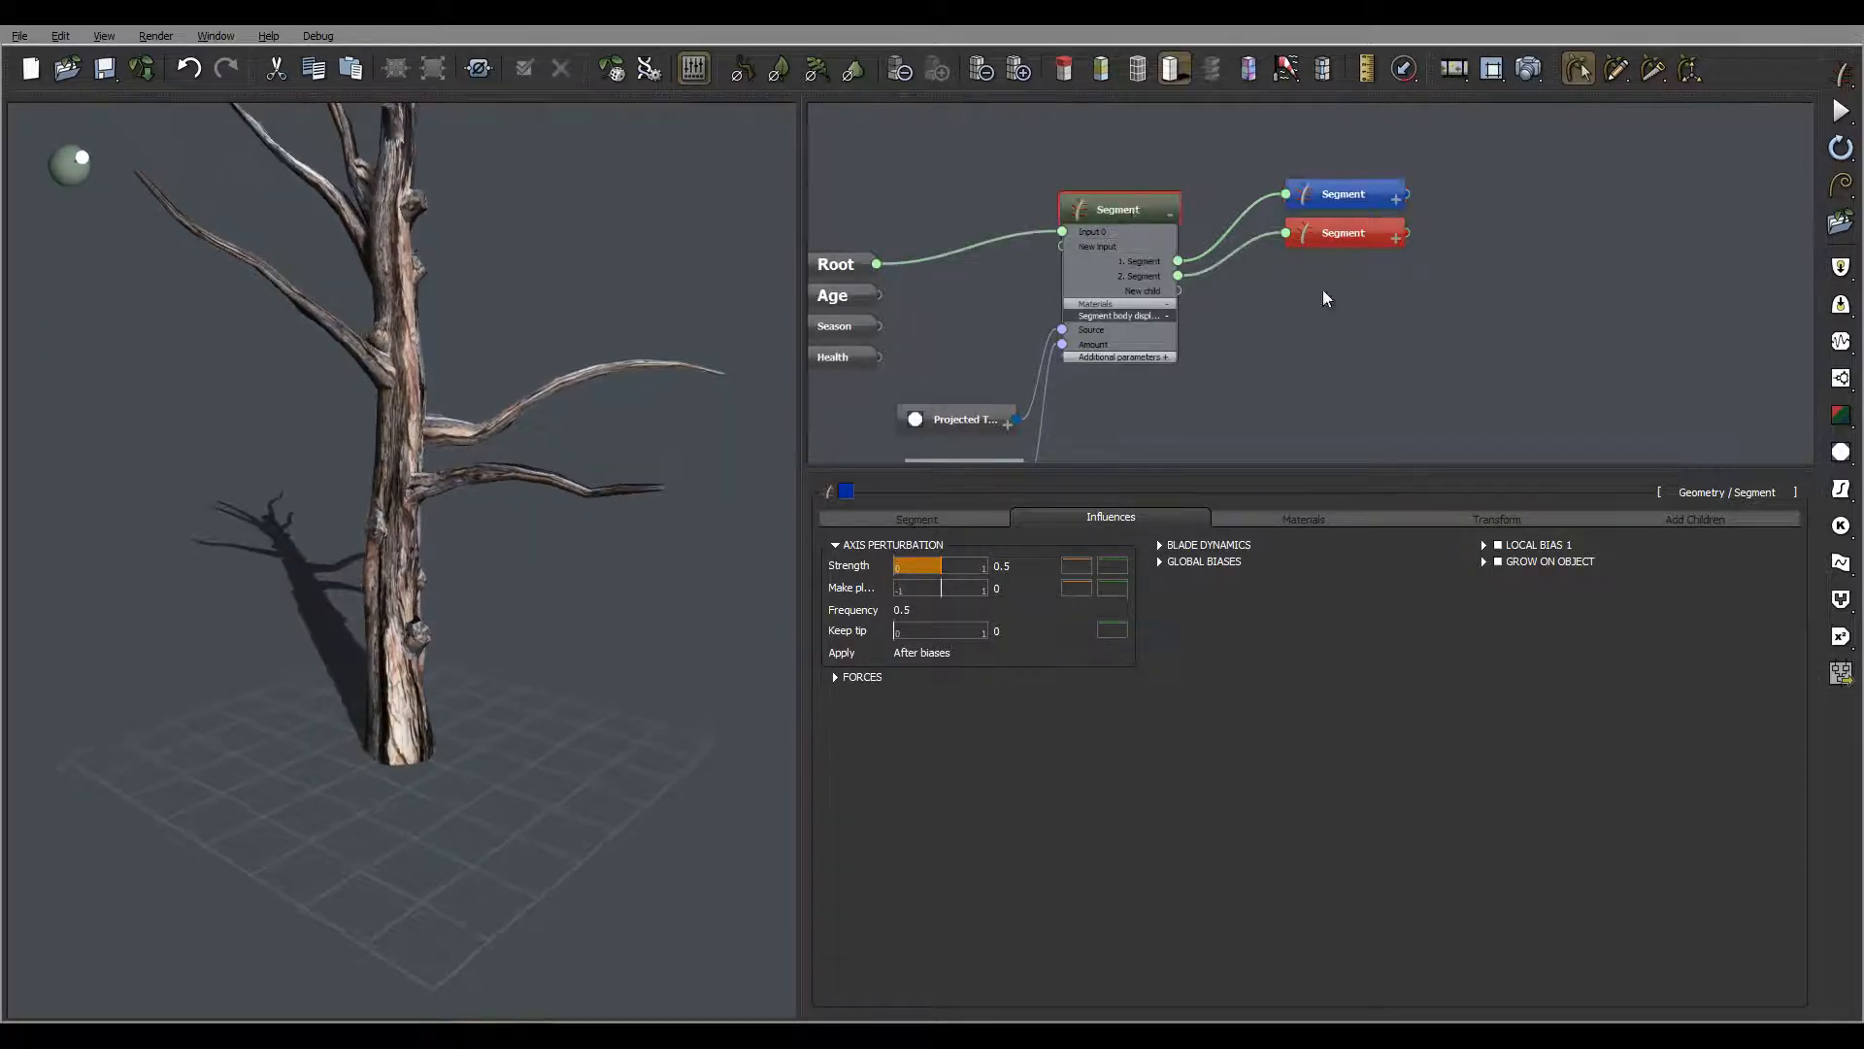
# Set the number of branches in the trunk's first child segment distribution to 8 and check the tree from several angles
pyautogui.click(1546, 518)
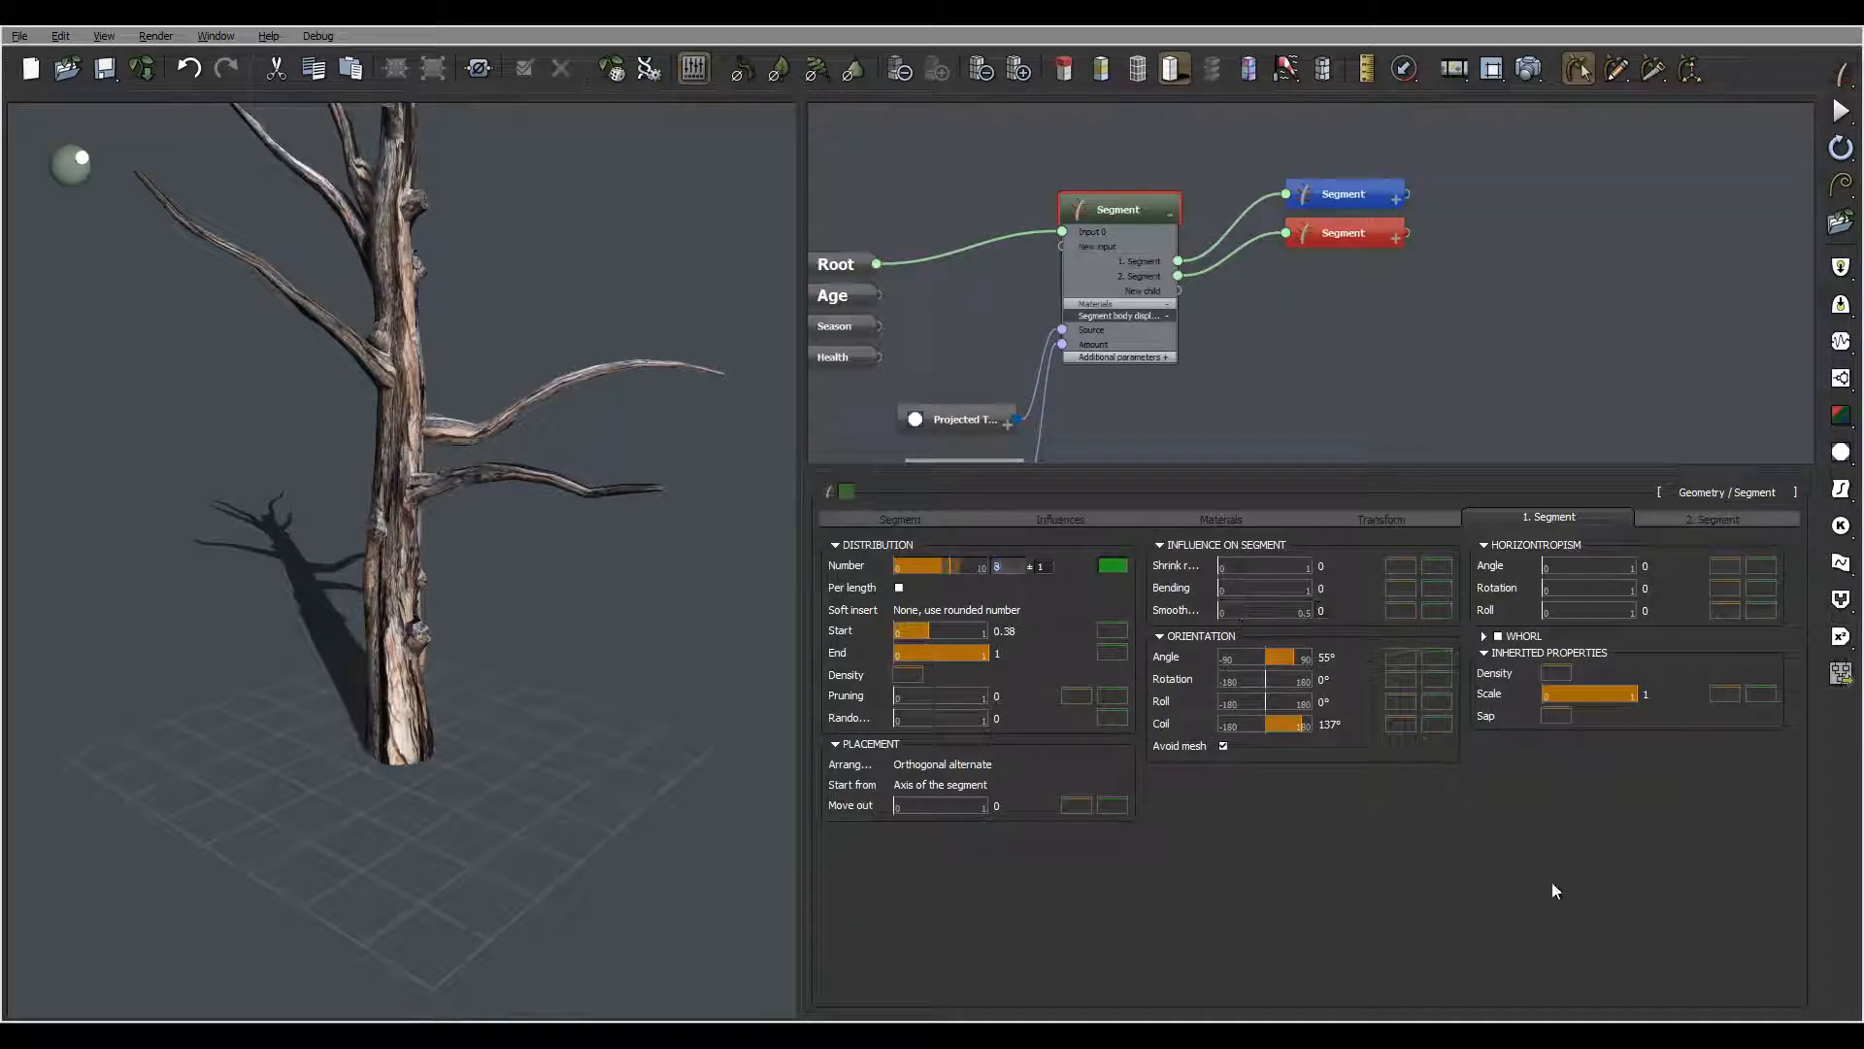
pyautogui.press('Return')
pyautogui.moveTo(612, 259); pyautogui.dragTo(520, 373, button='right')
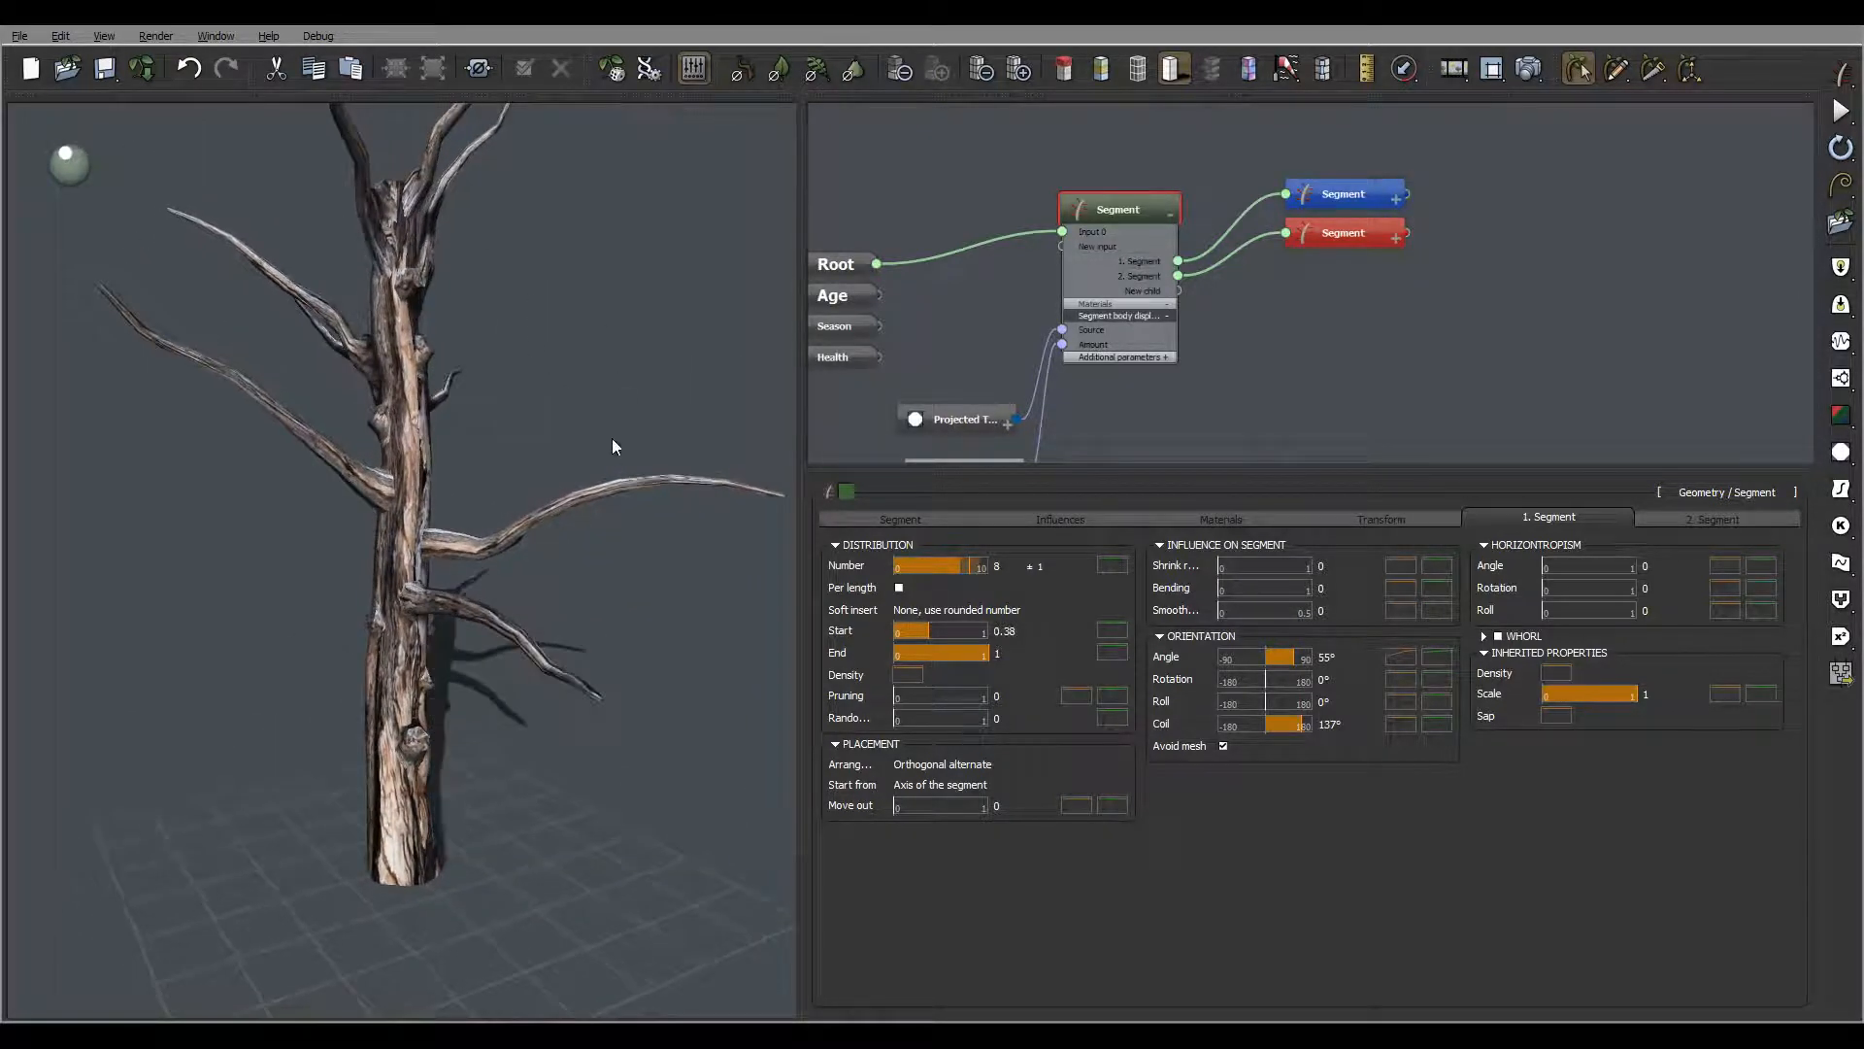
pyautogui.moveTo(618, 437); pyautogui.dragTo(490, 446, button='right')
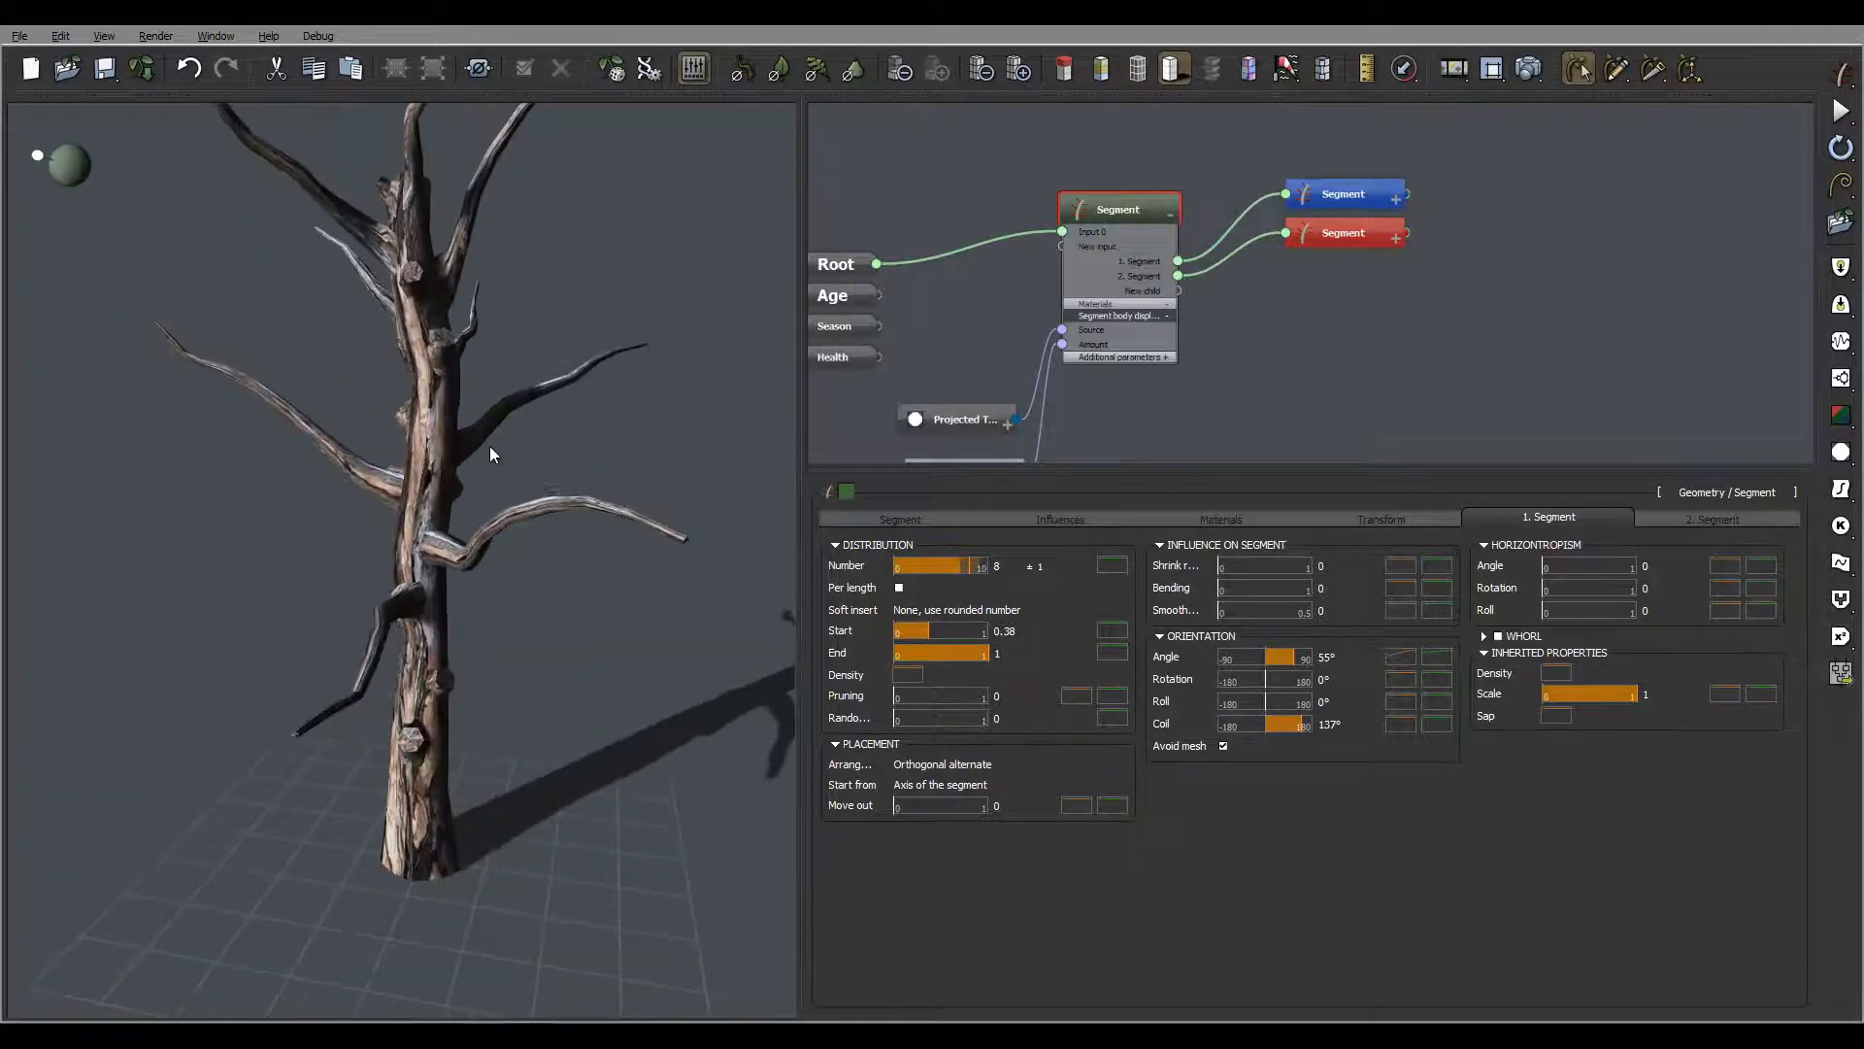
pyautogui.moveTo(520, 366); pyautogui.dragTo(655, 356, button='right')
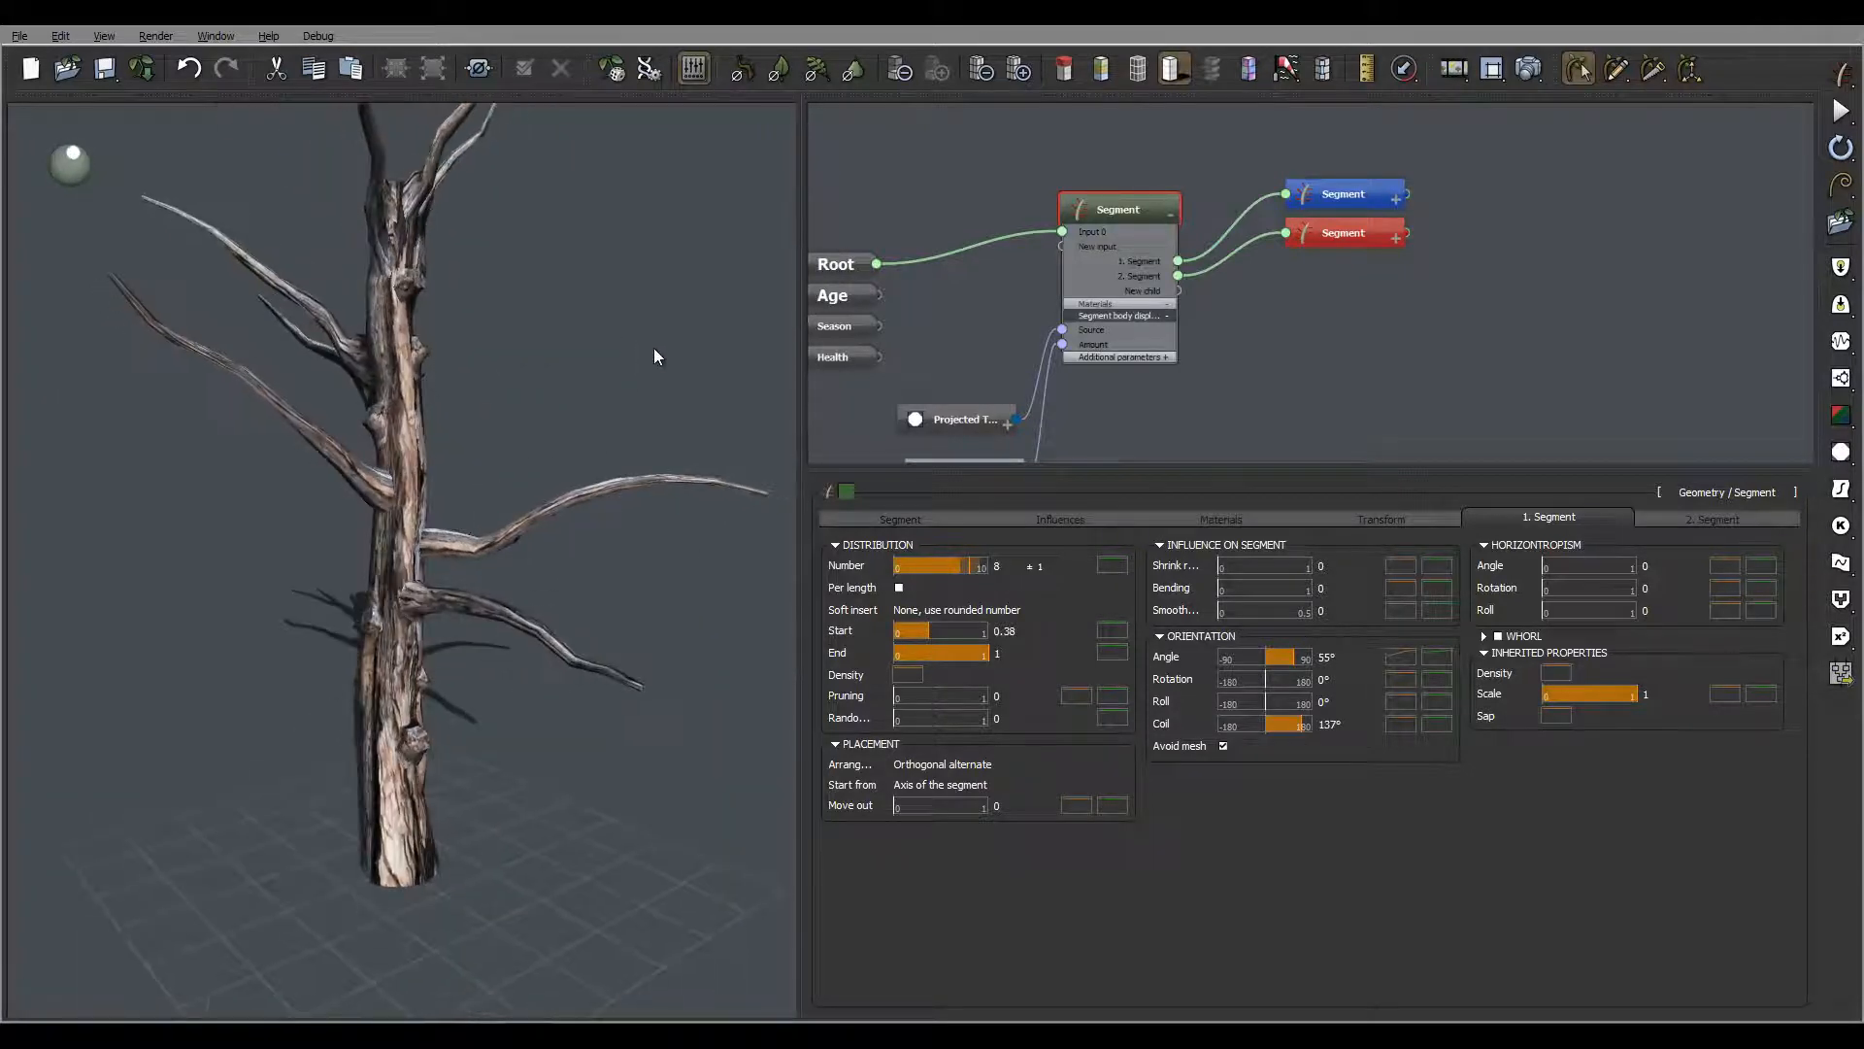
pyautogui.moveTo(584, 554); pyautogui.dragTo(632, 508, button='right')
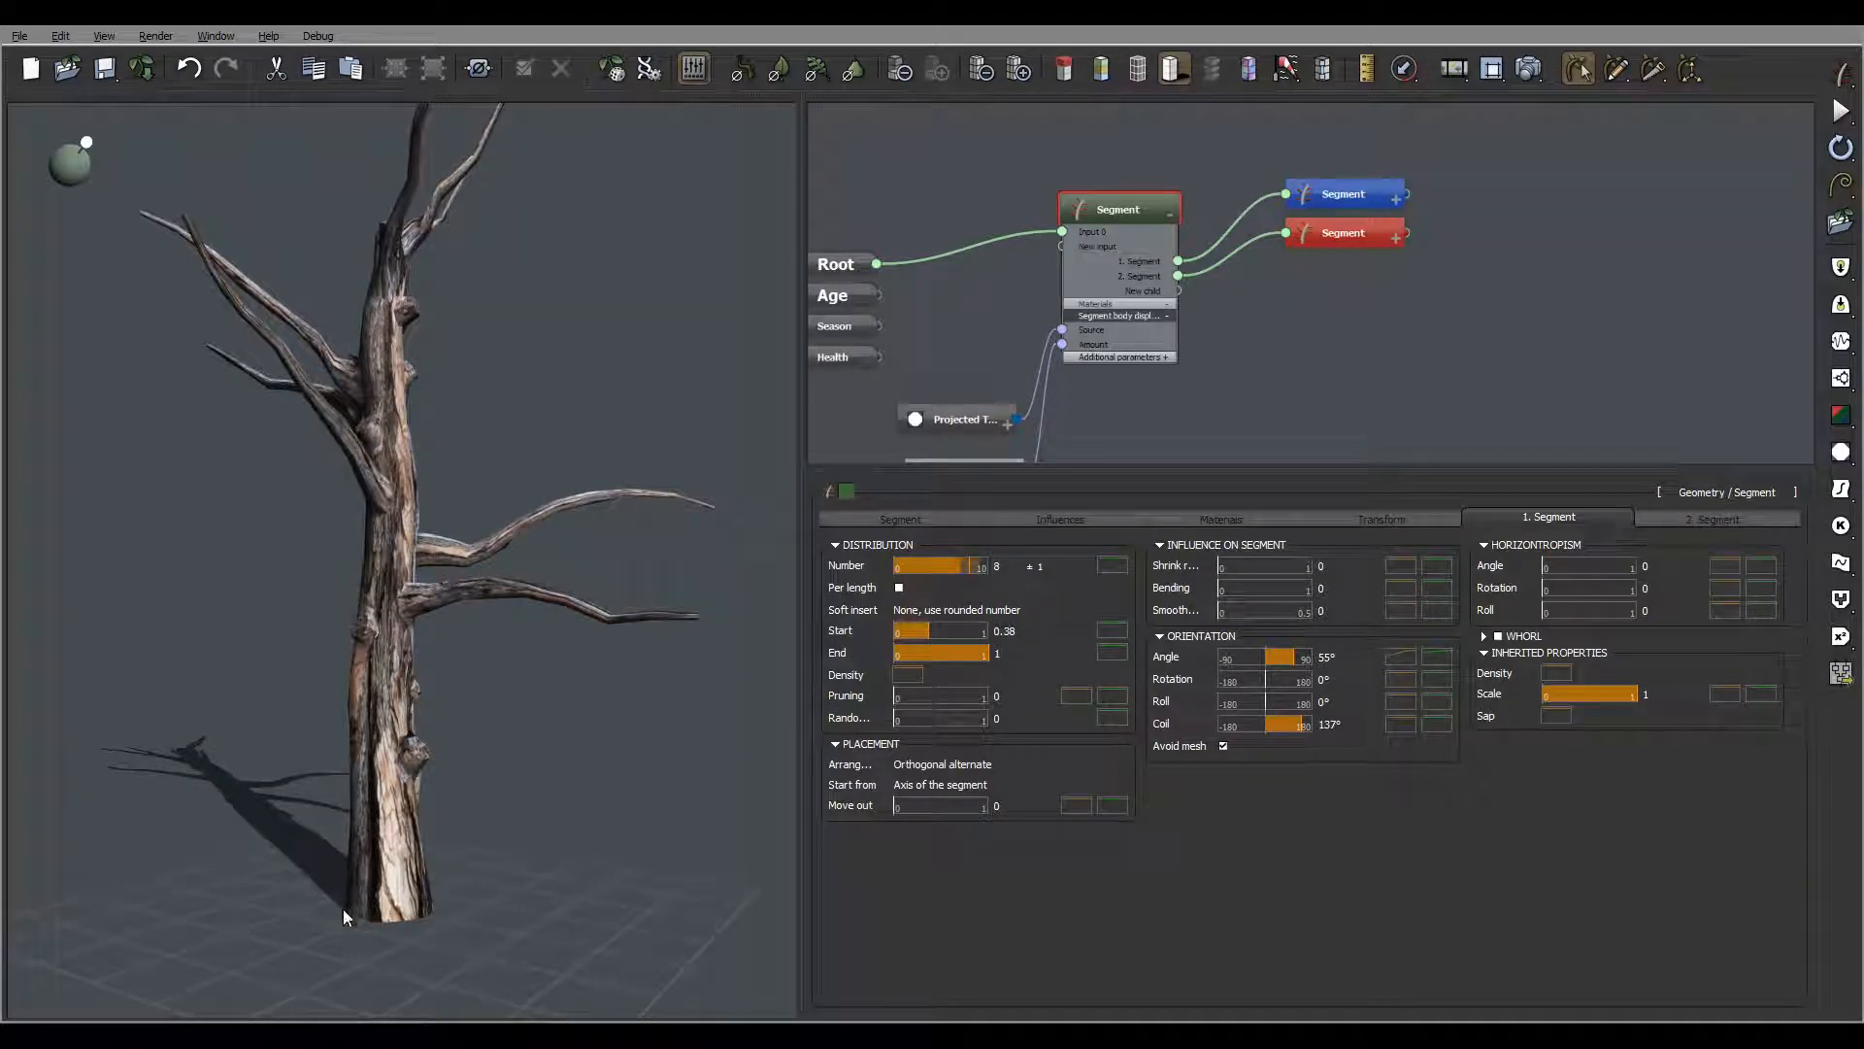
pyautogui.moveTo(462, 441); pyautogui.dragTo(417, 475, button='right')
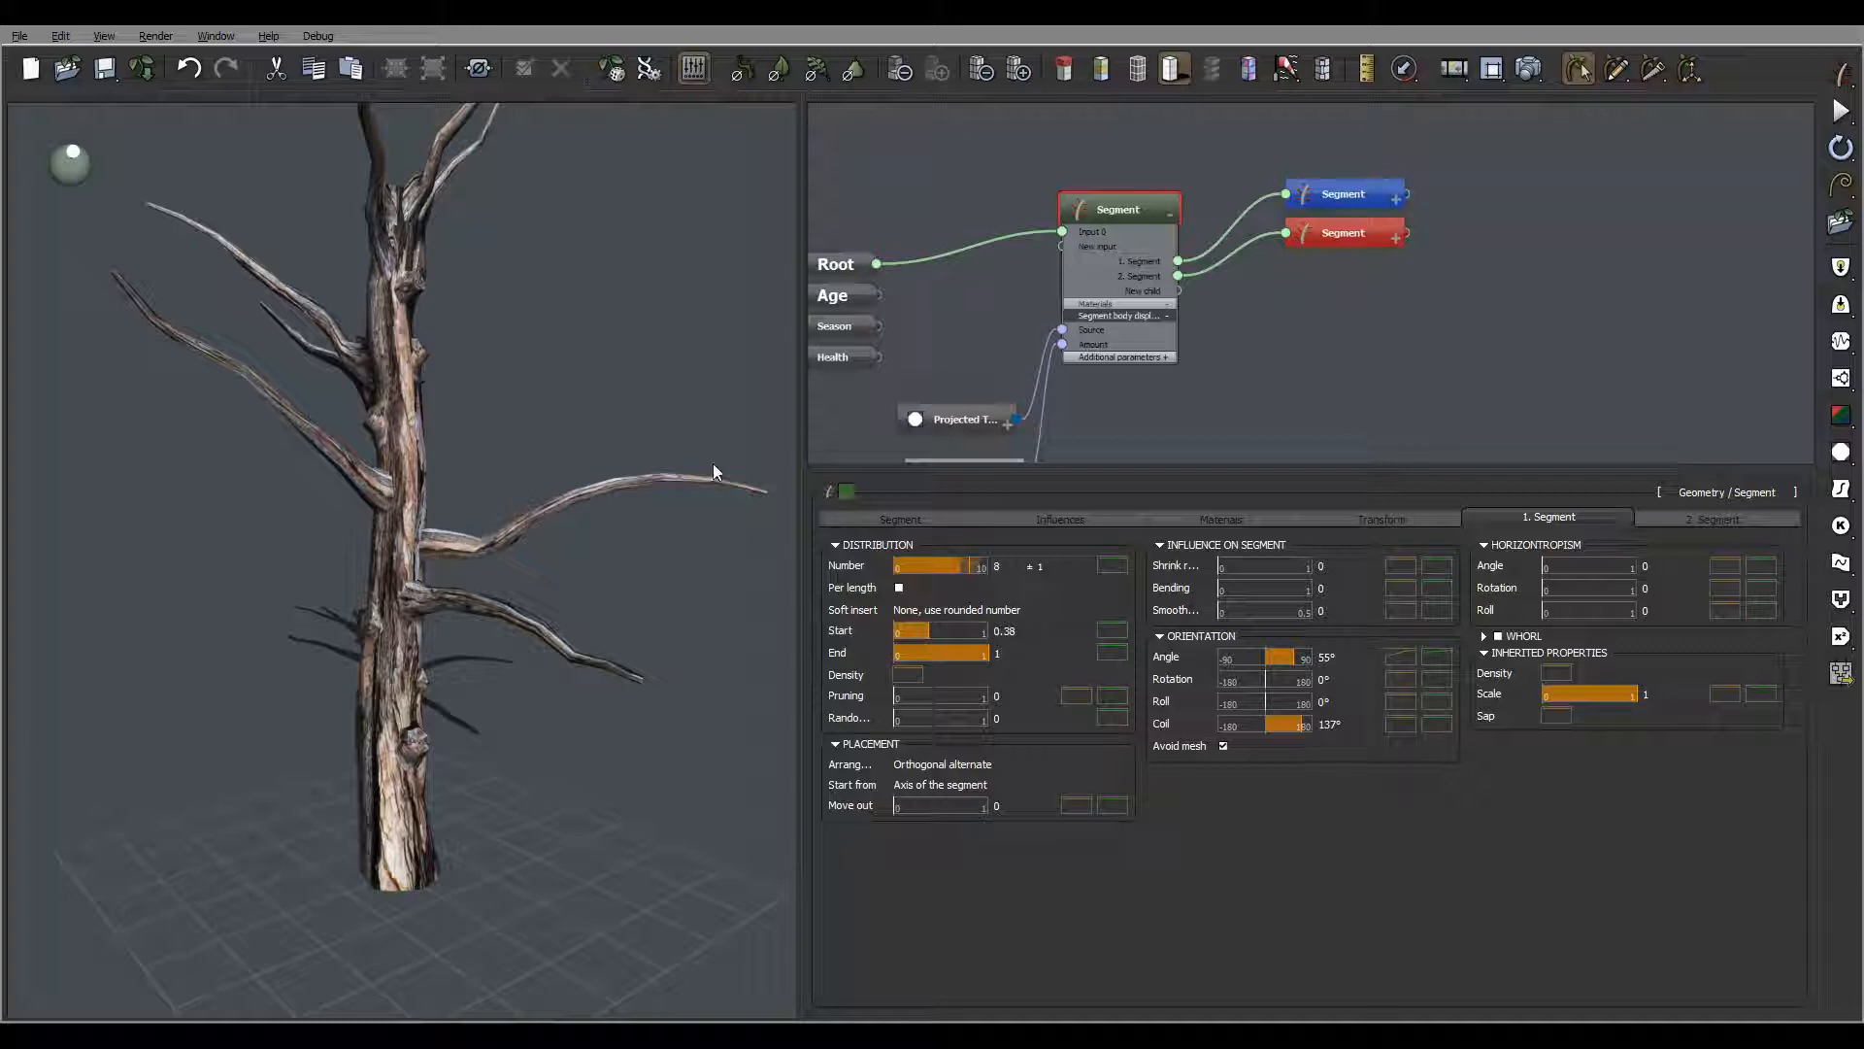
pyautogui.moveTo(540, 557)
pyautogui.mouseDown(button='right')
pyautogui.moveTo(612, 507)
pyautogui.moveTo(645, 515)
pyautogui.moveTo(528, 555)
pyautogui.mouseUp(button='right')
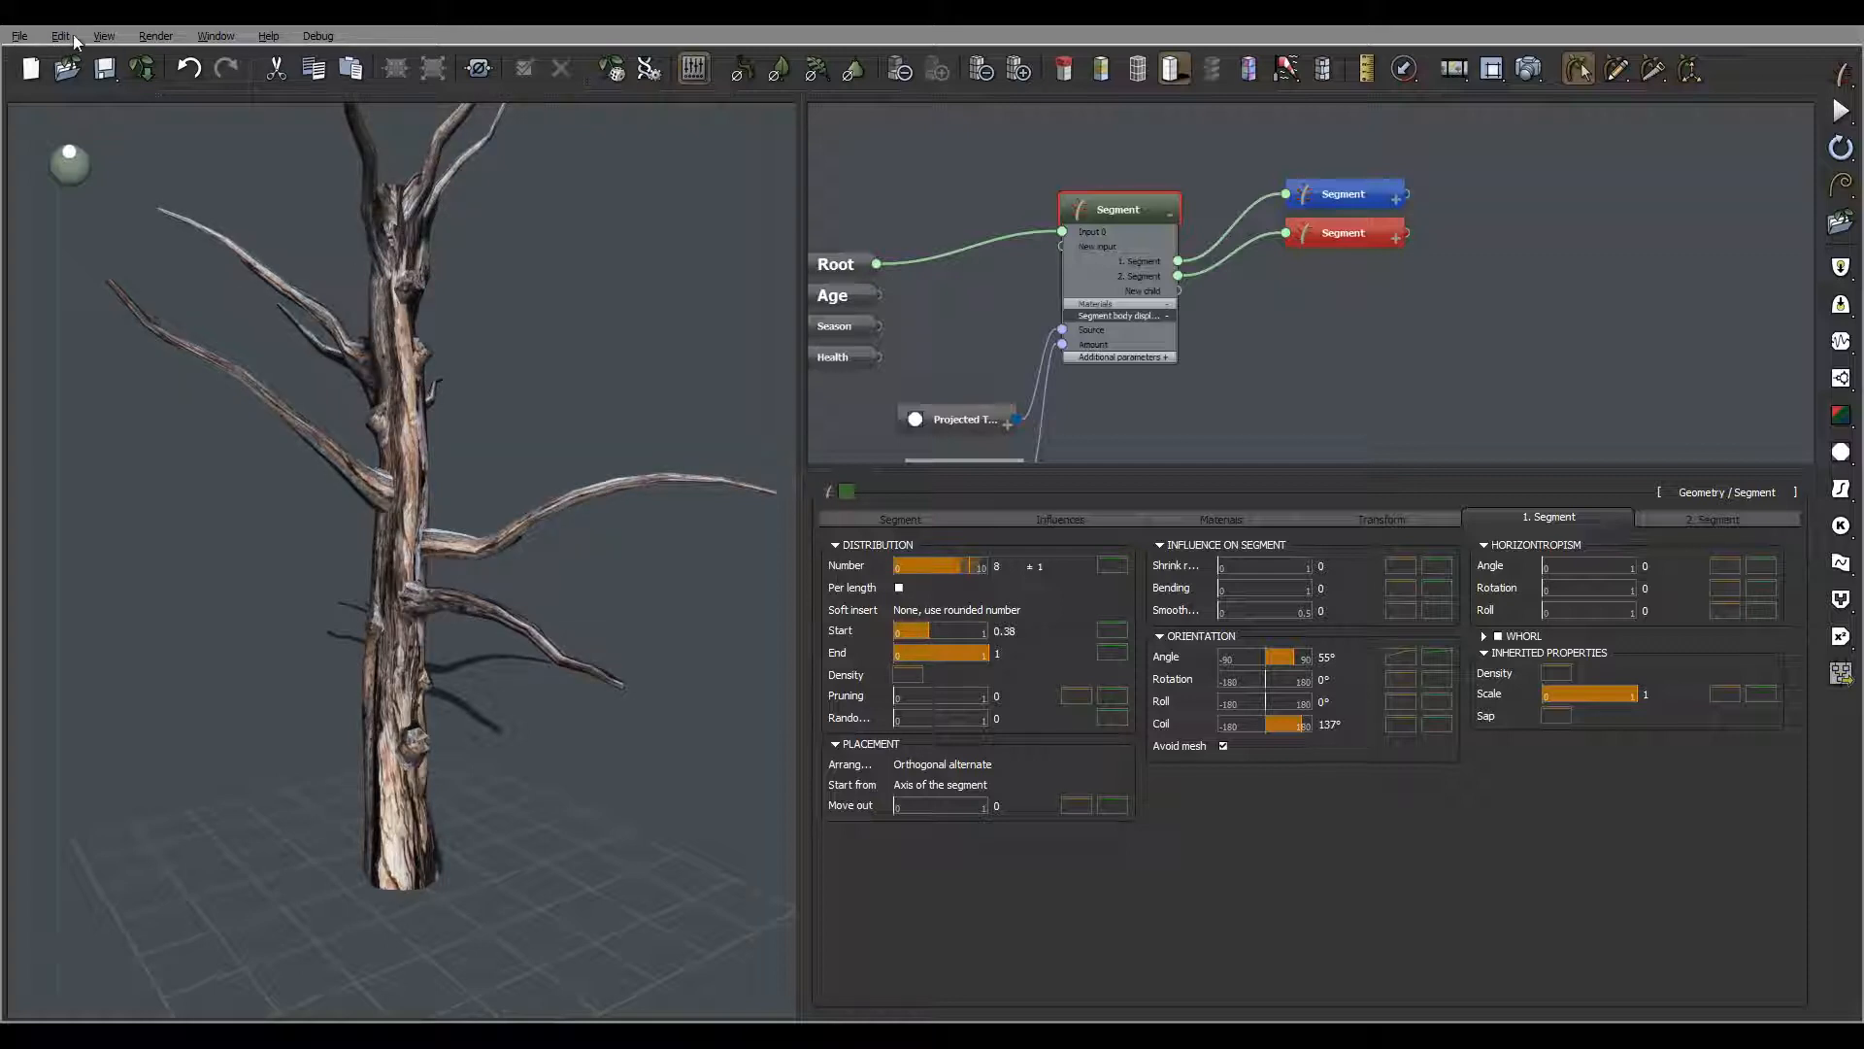
# Switch the atmosphere's lighting model to Global radiosity and accept the change
pyautogui.click(160, 40)
pyautogui.click(130, 129)
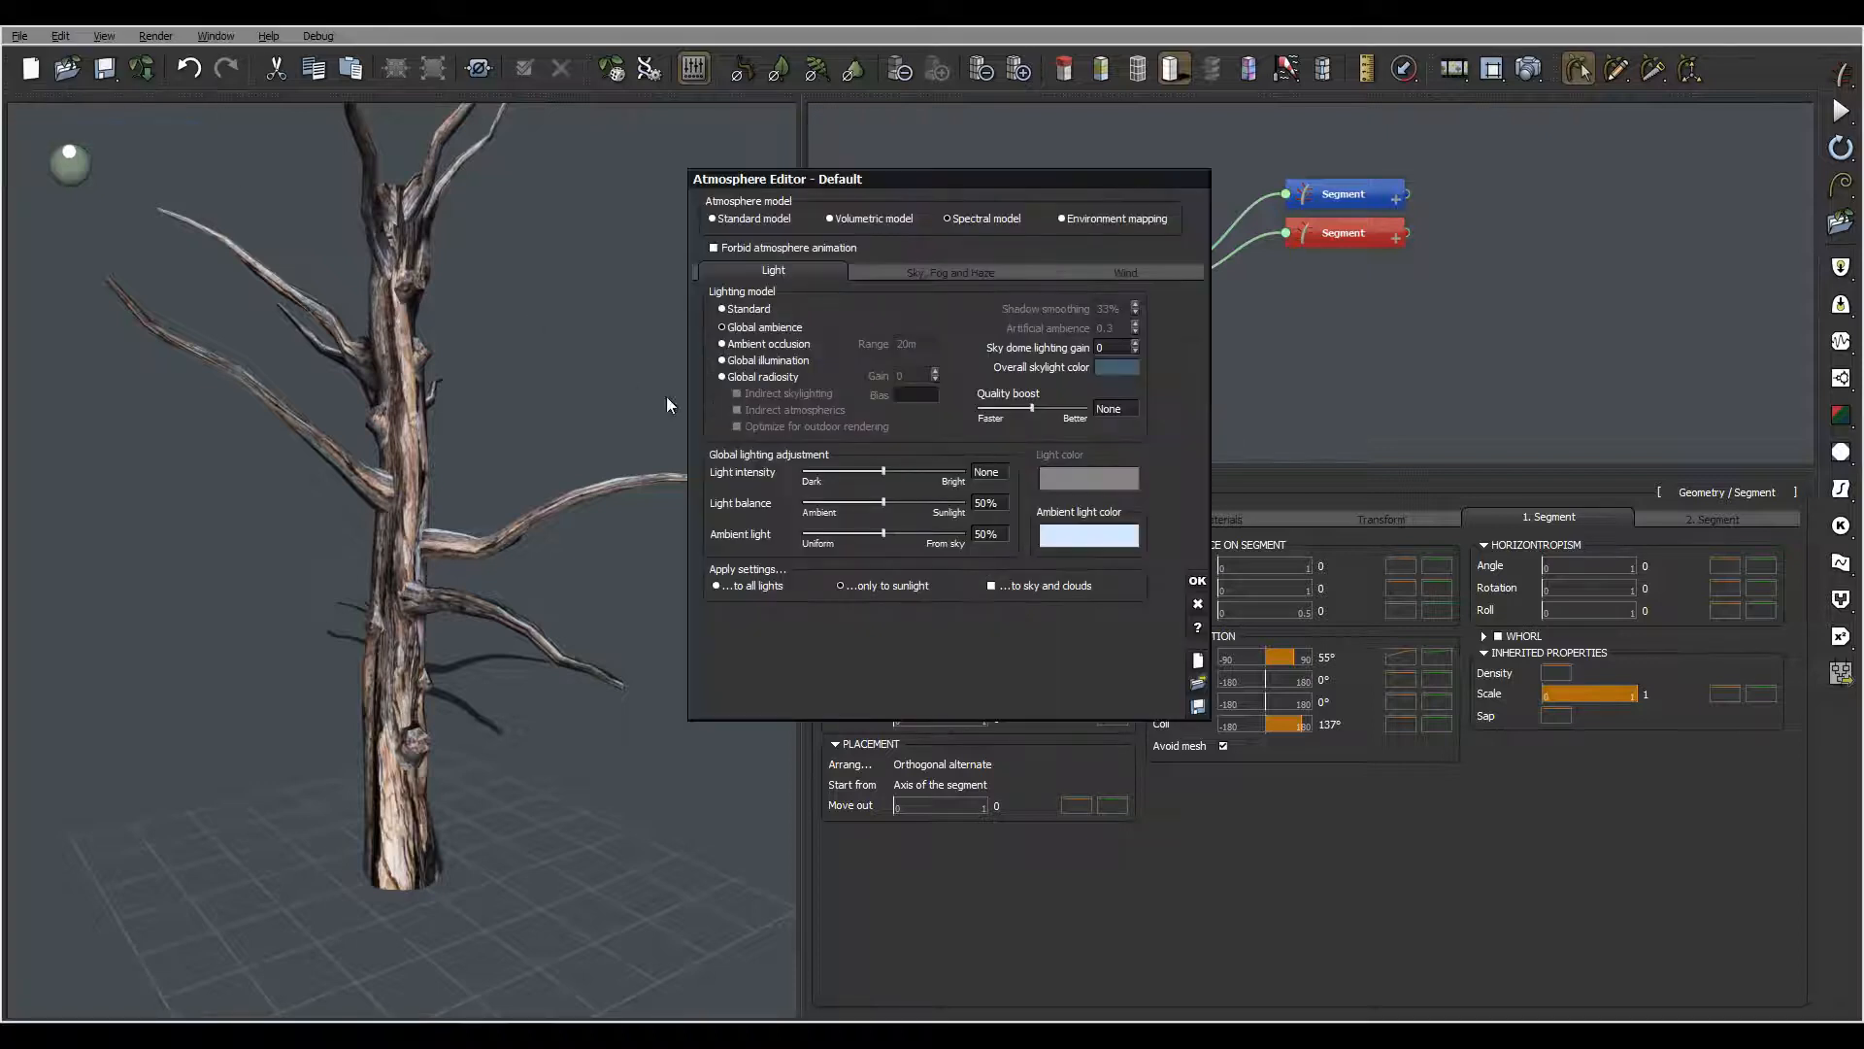
pyautogui.click(776, 378)
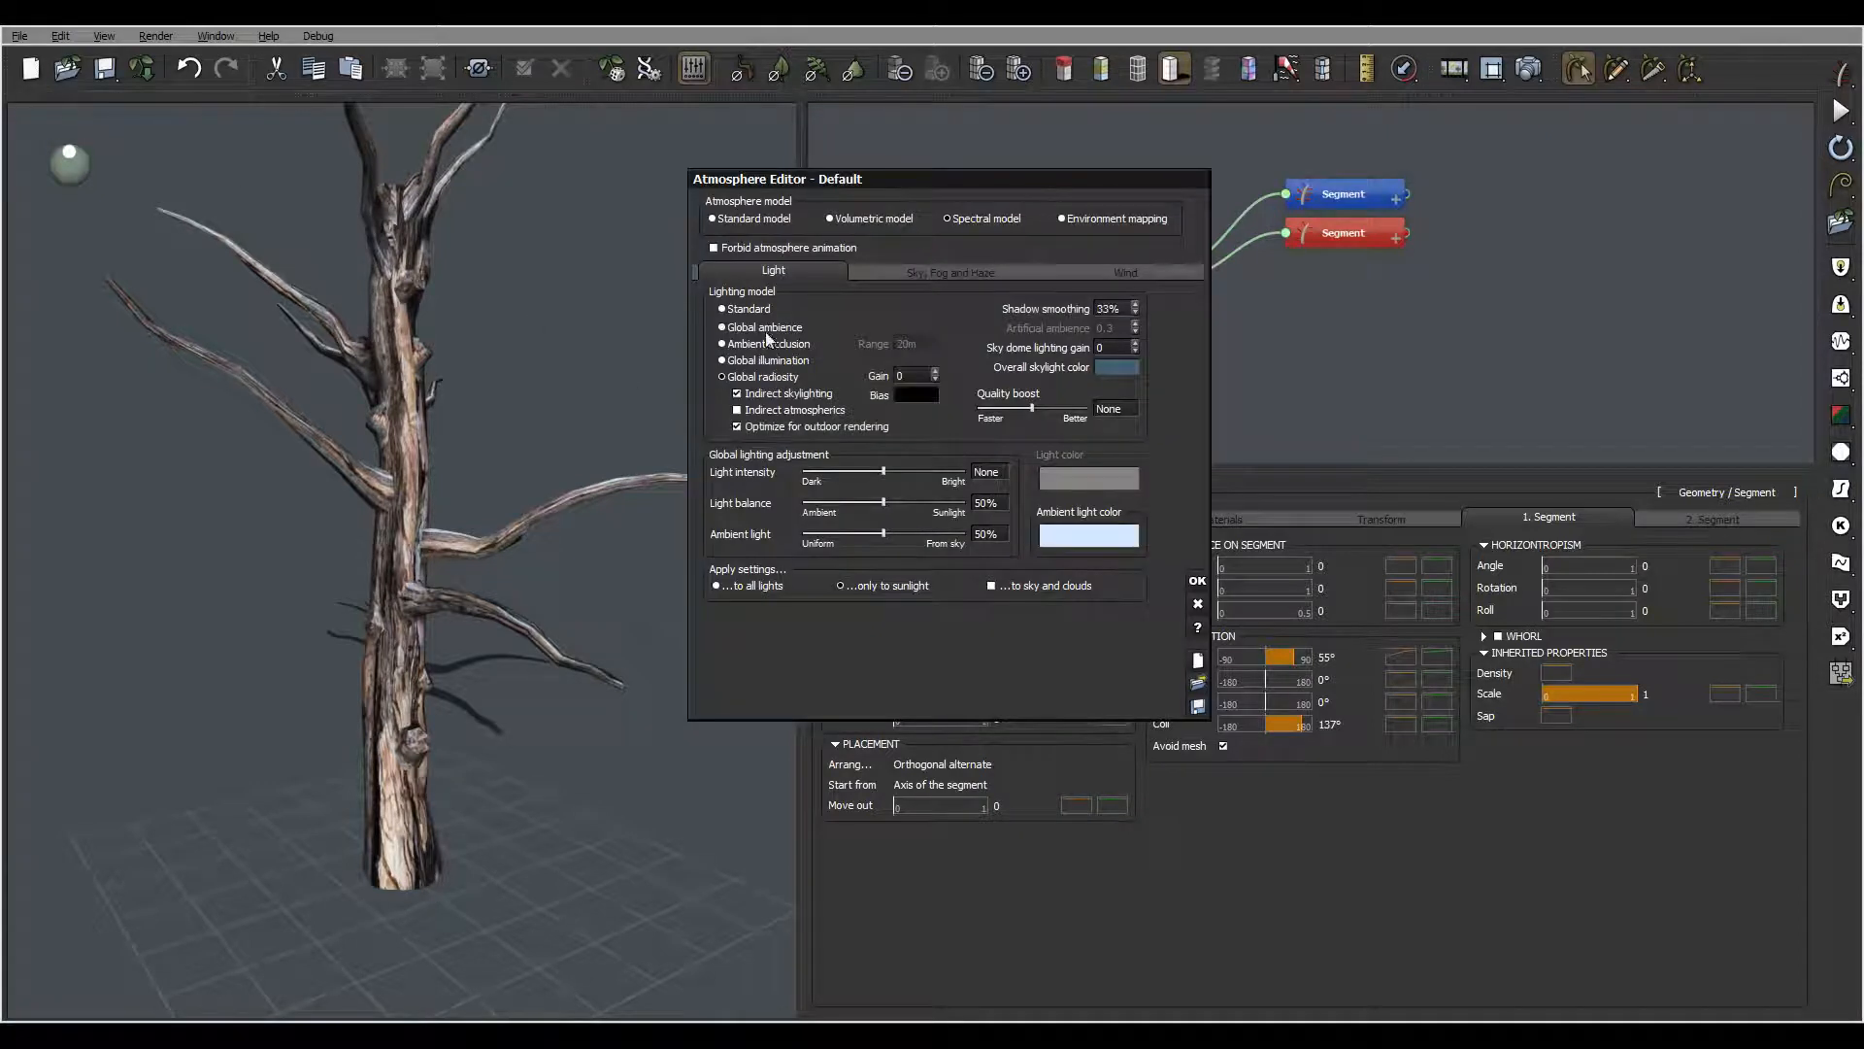
pyautogui.click(1197, 580)
# Render the whole tree with the new lighting, accept the post-render options and close the render display
pyautogui.click(1529, 68)
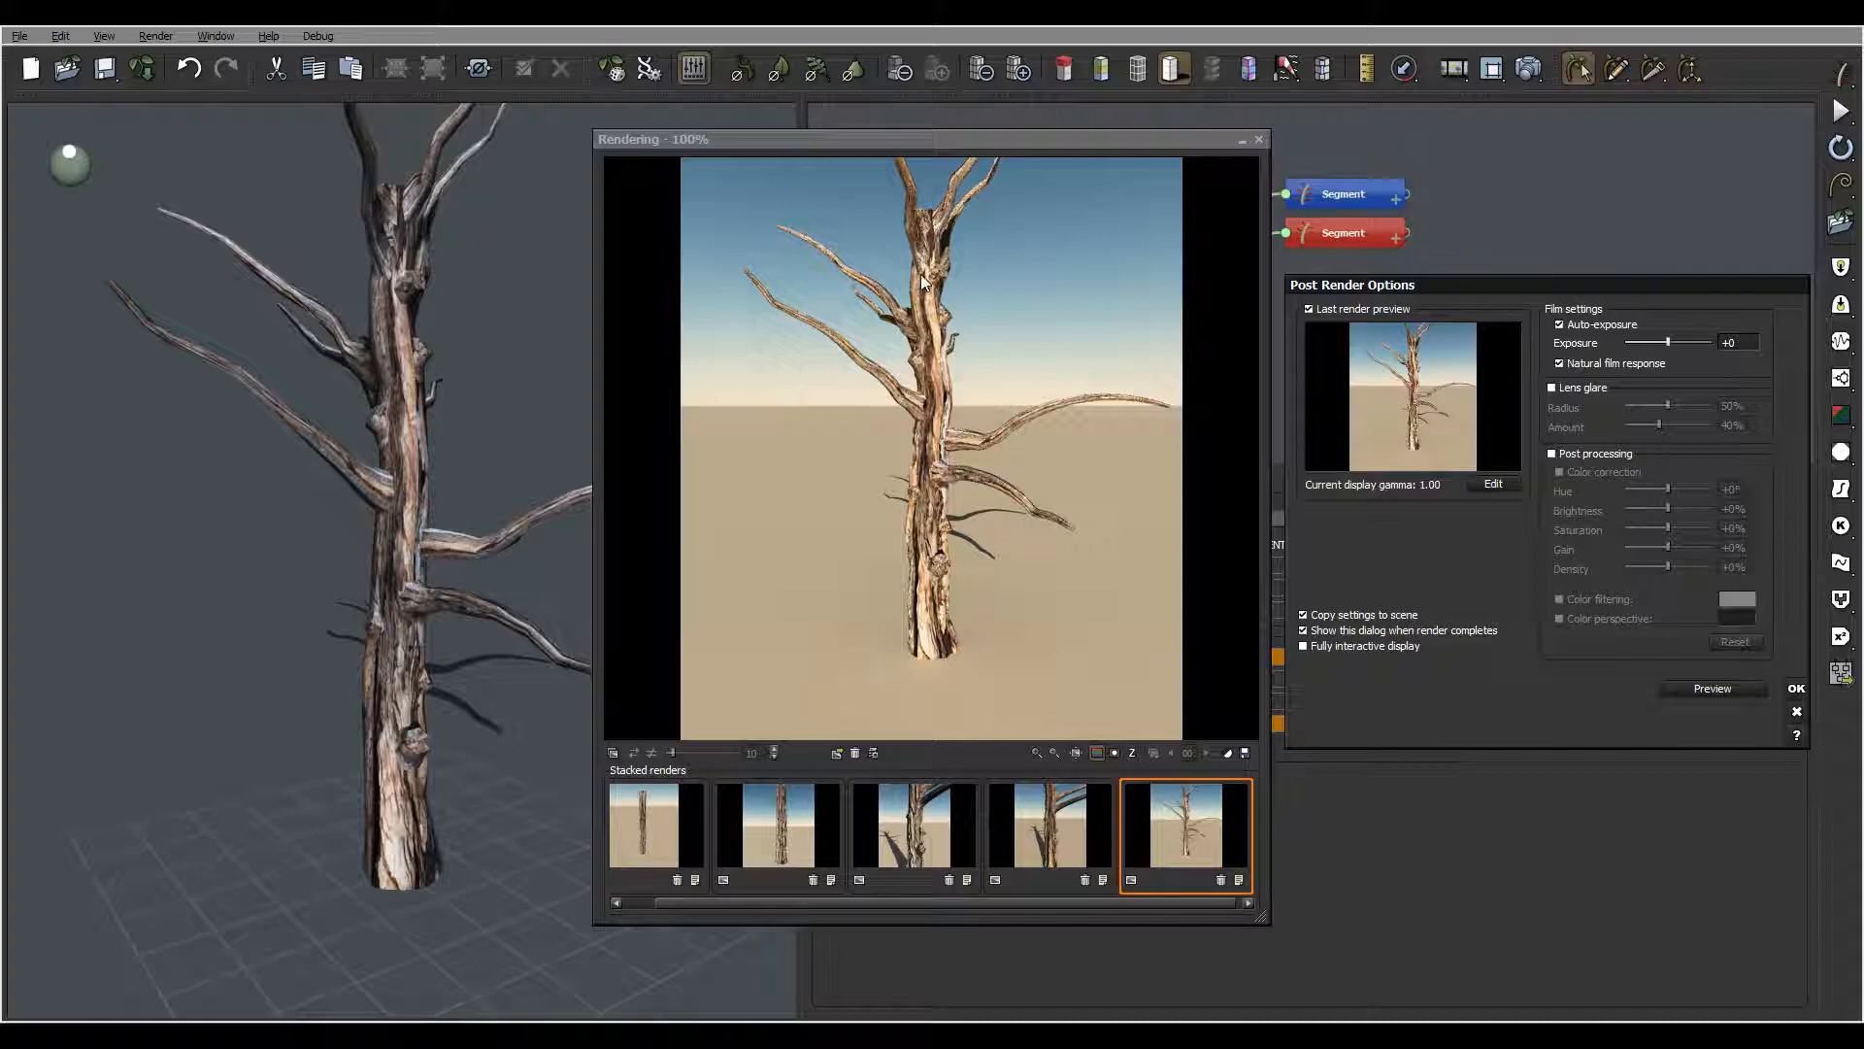
pyautogui.click(1796, 688)
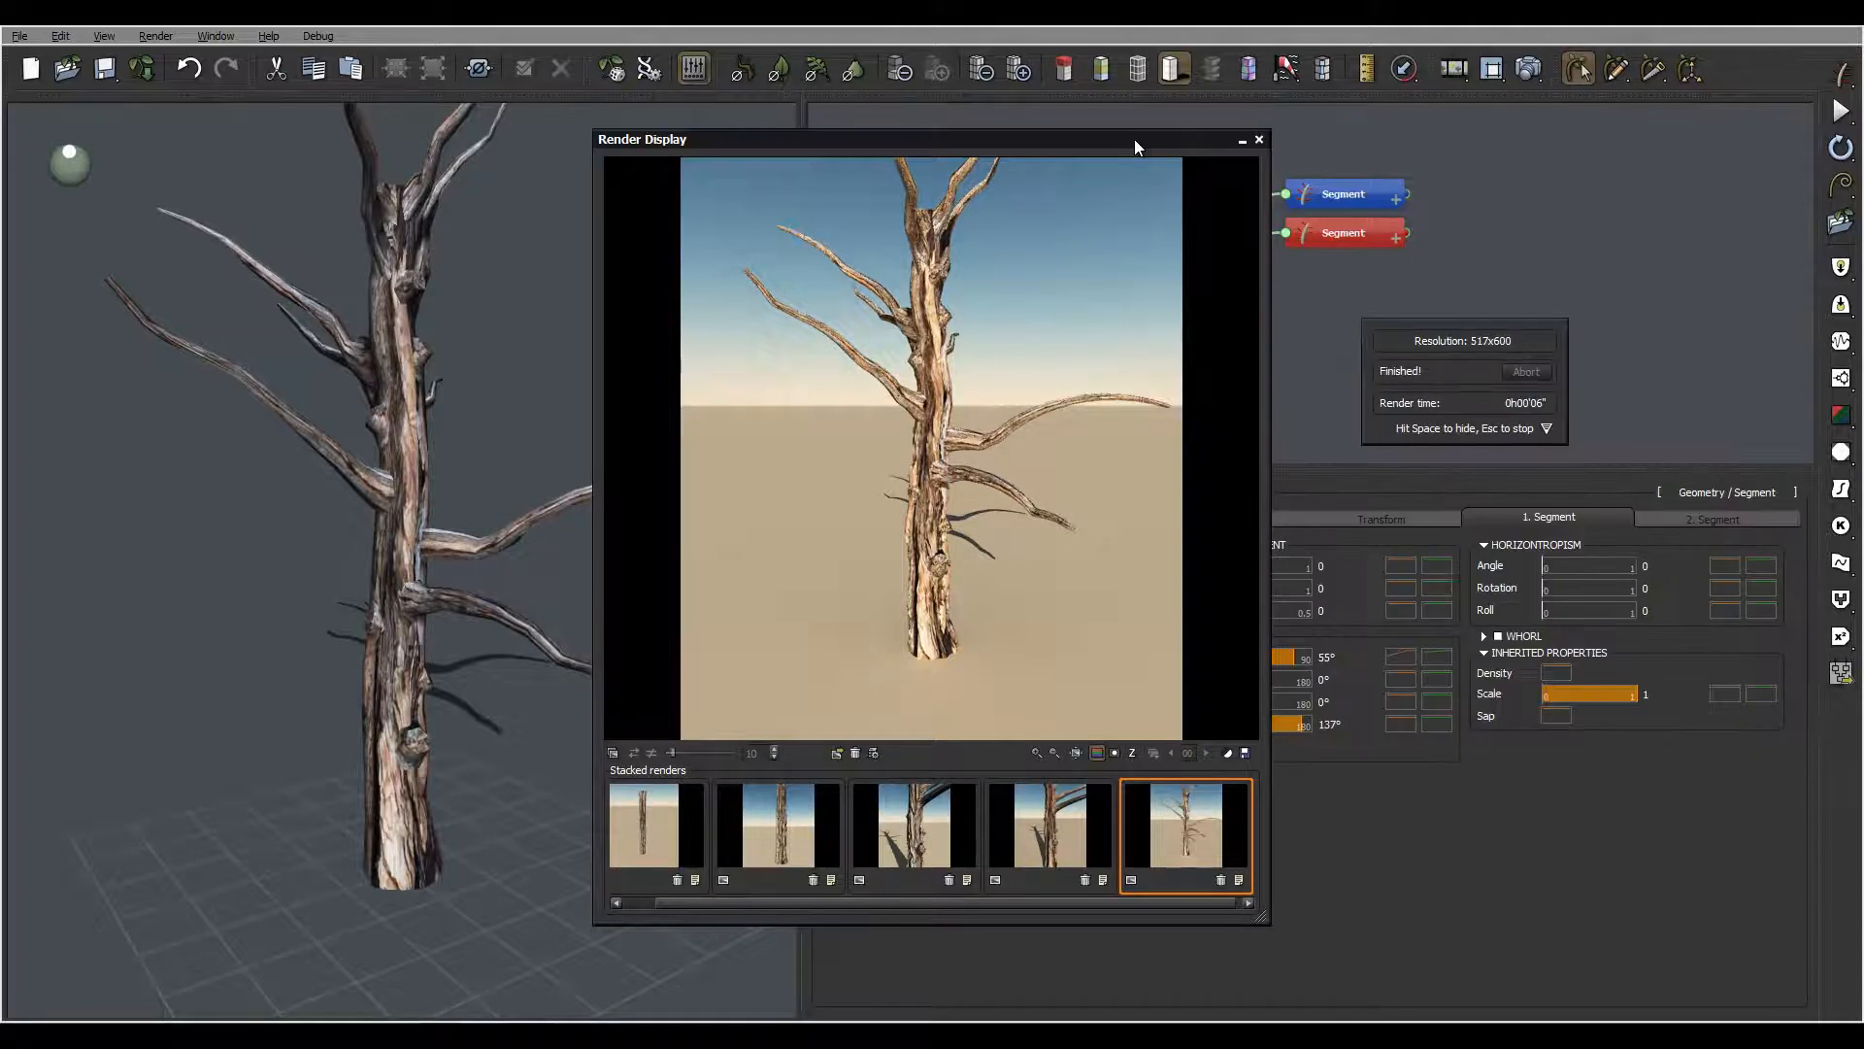
pyautogui.click(1259, 140)
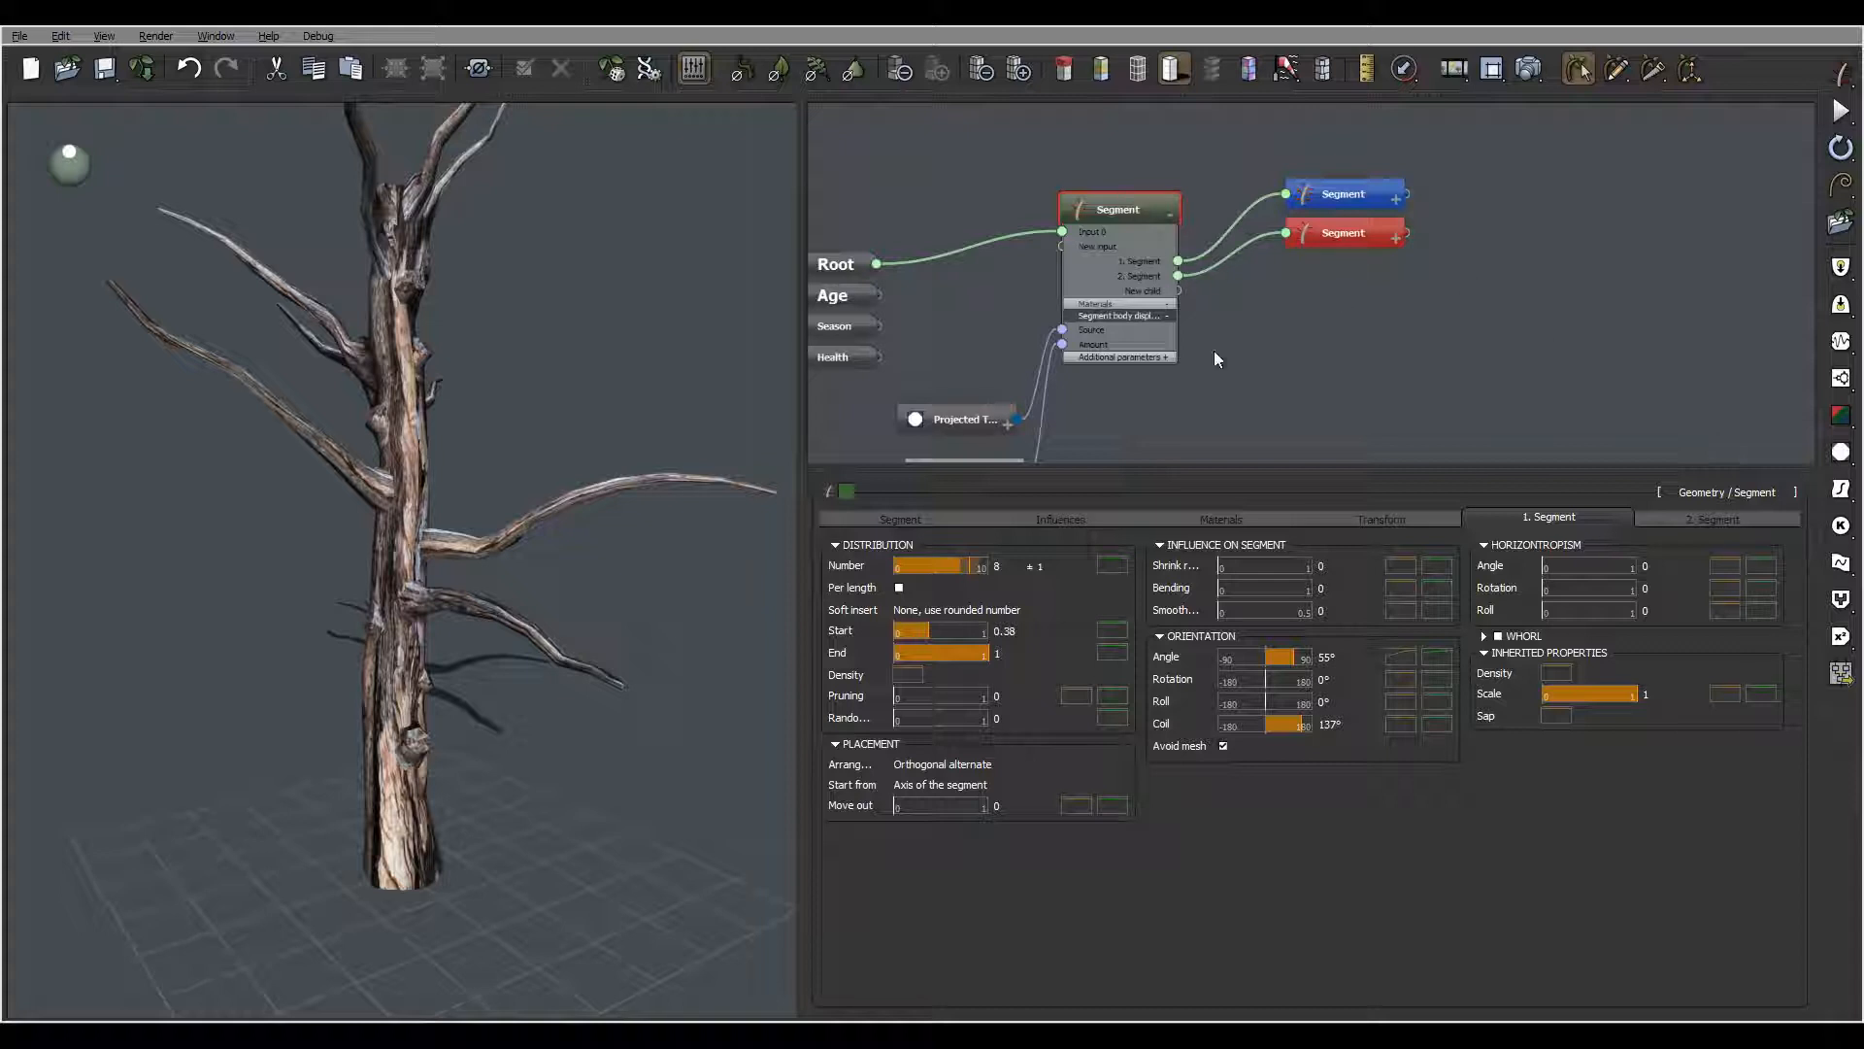
# Tint the trunk cap material with a lighter tan overall color of RGB 155, 147, 122, accept it and inspect the tree
pyautogui.click(1227, 516)
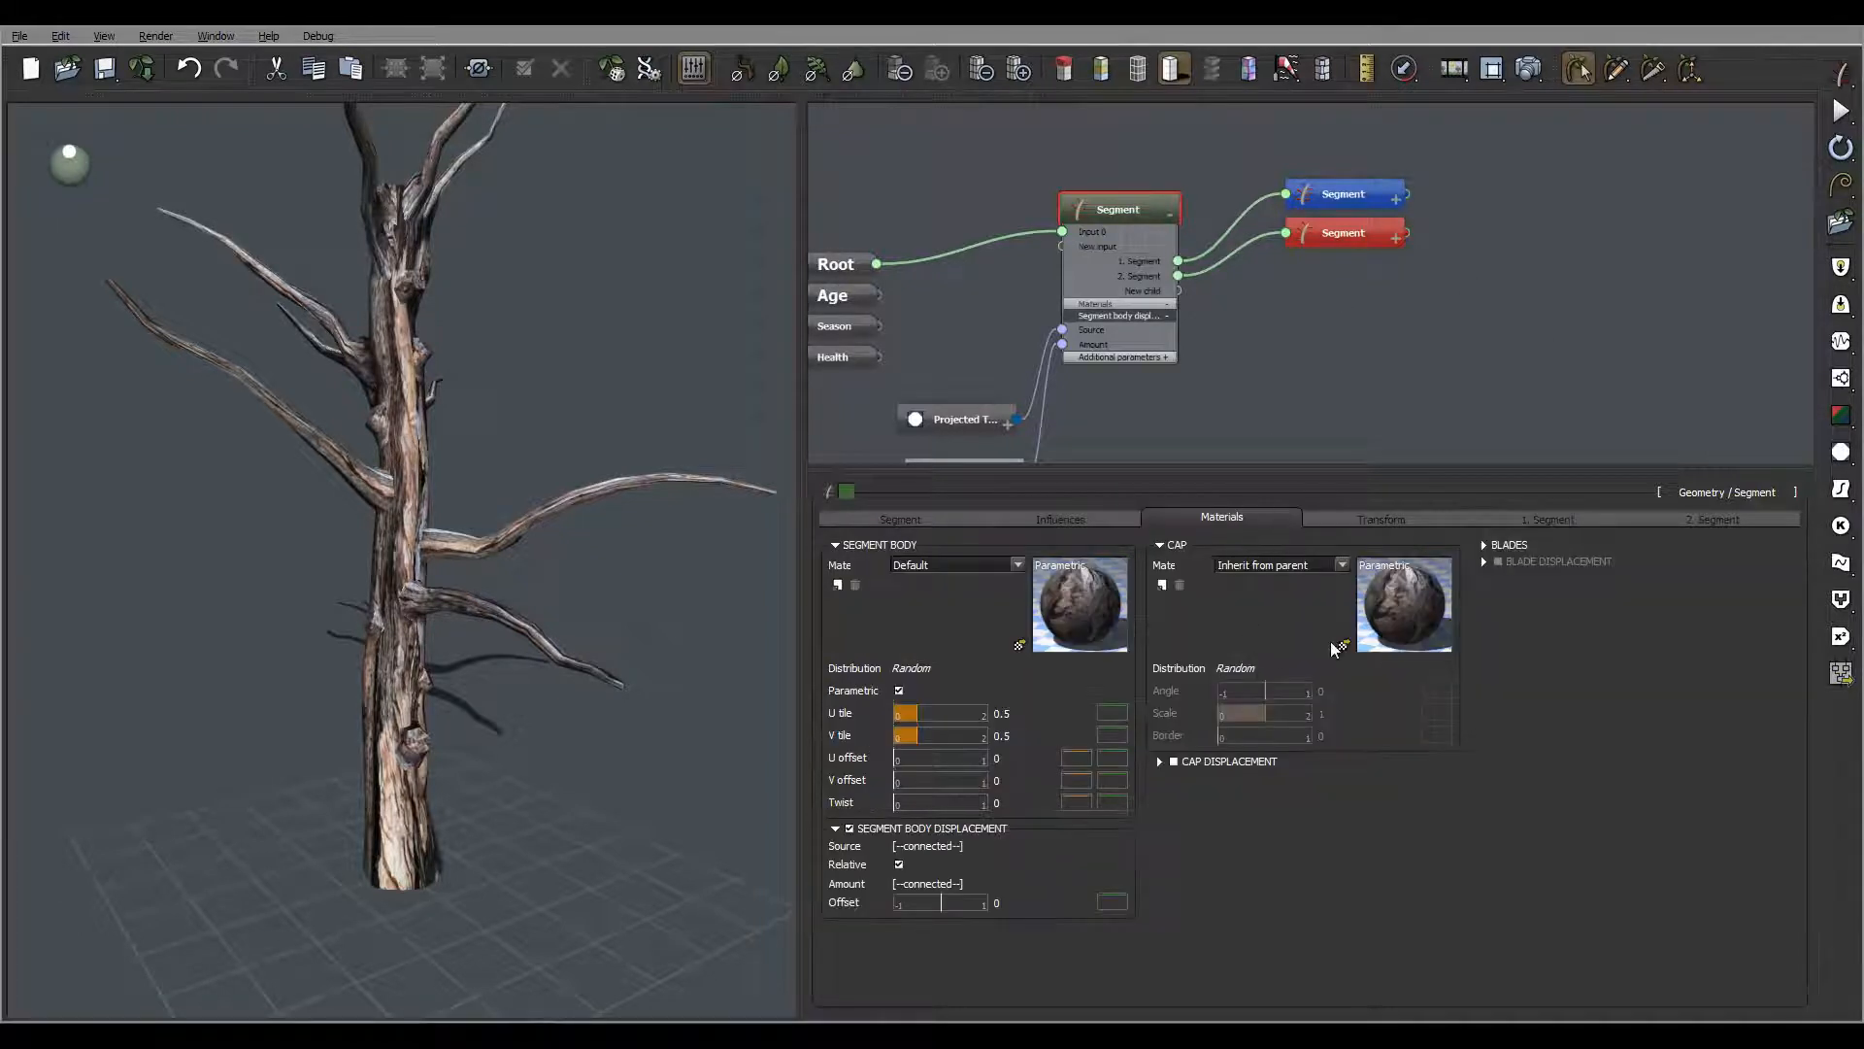
pyautogui.doubleClick(1410, 597)
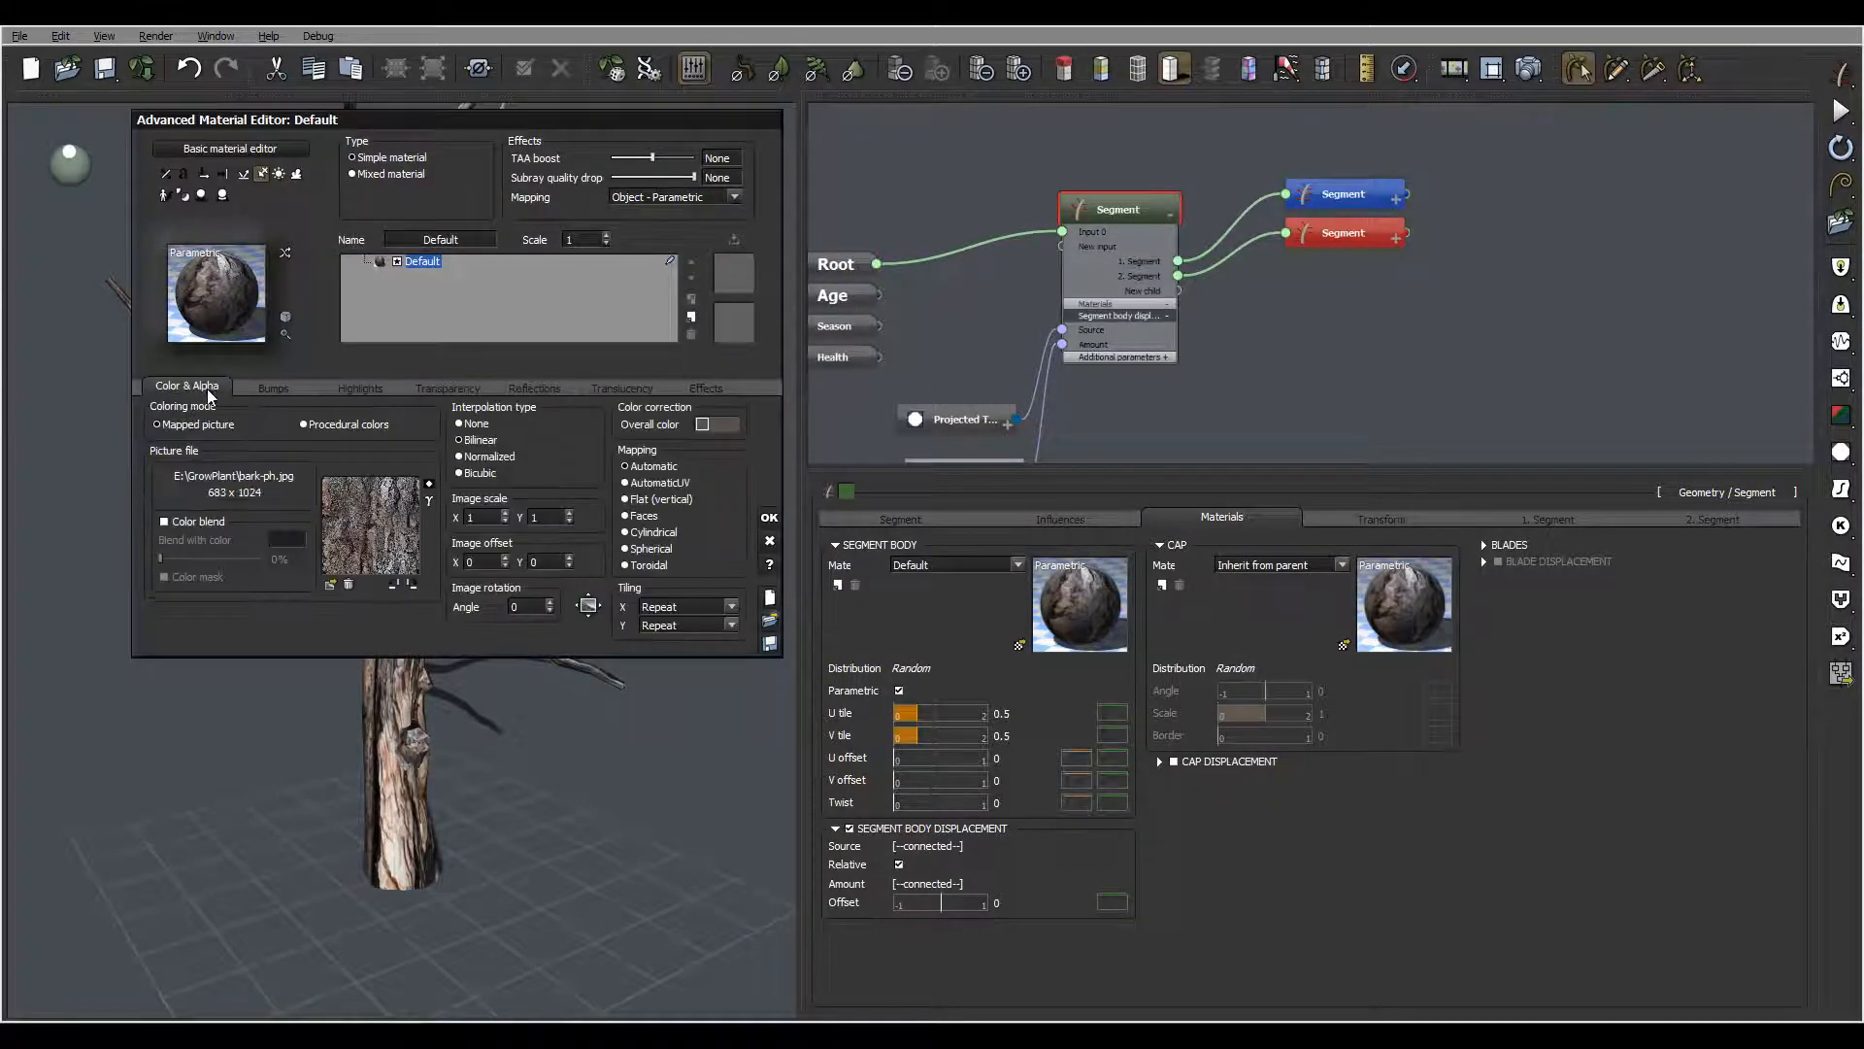
pyautogui.click(705, 425)
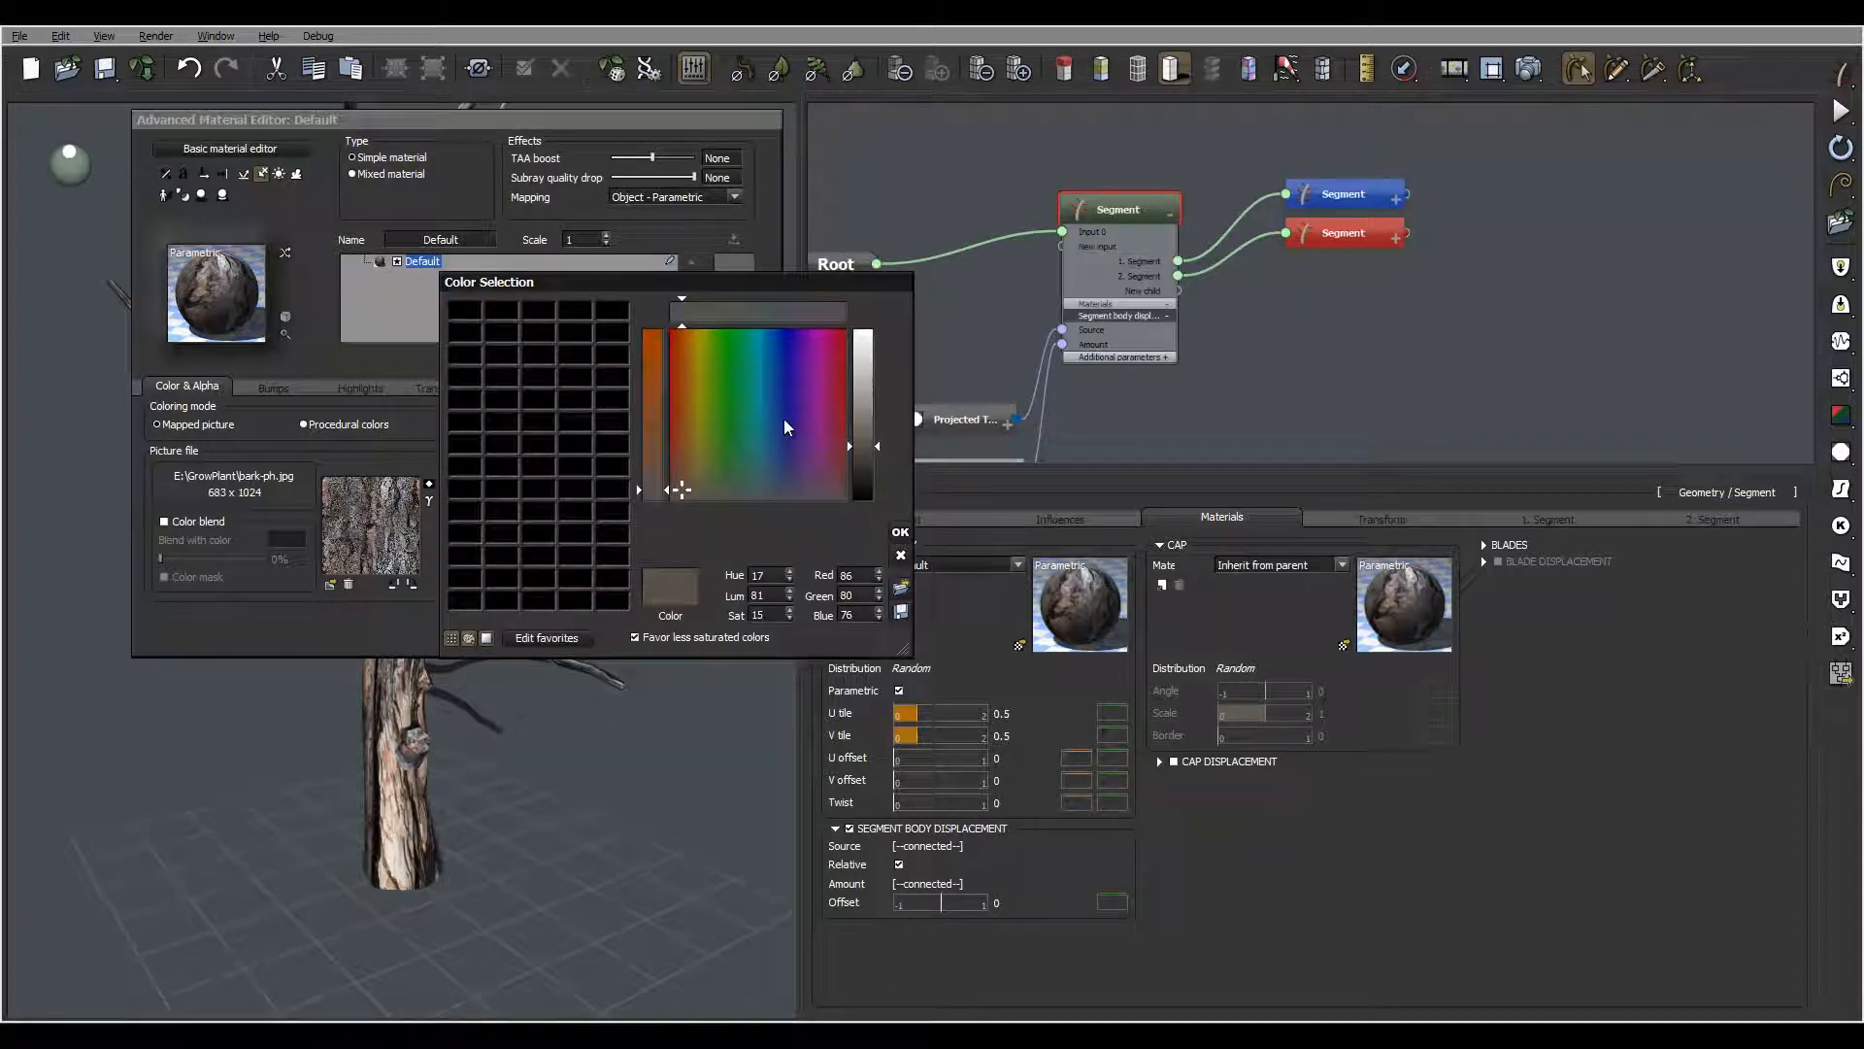
pyautogui.click(695, 467)
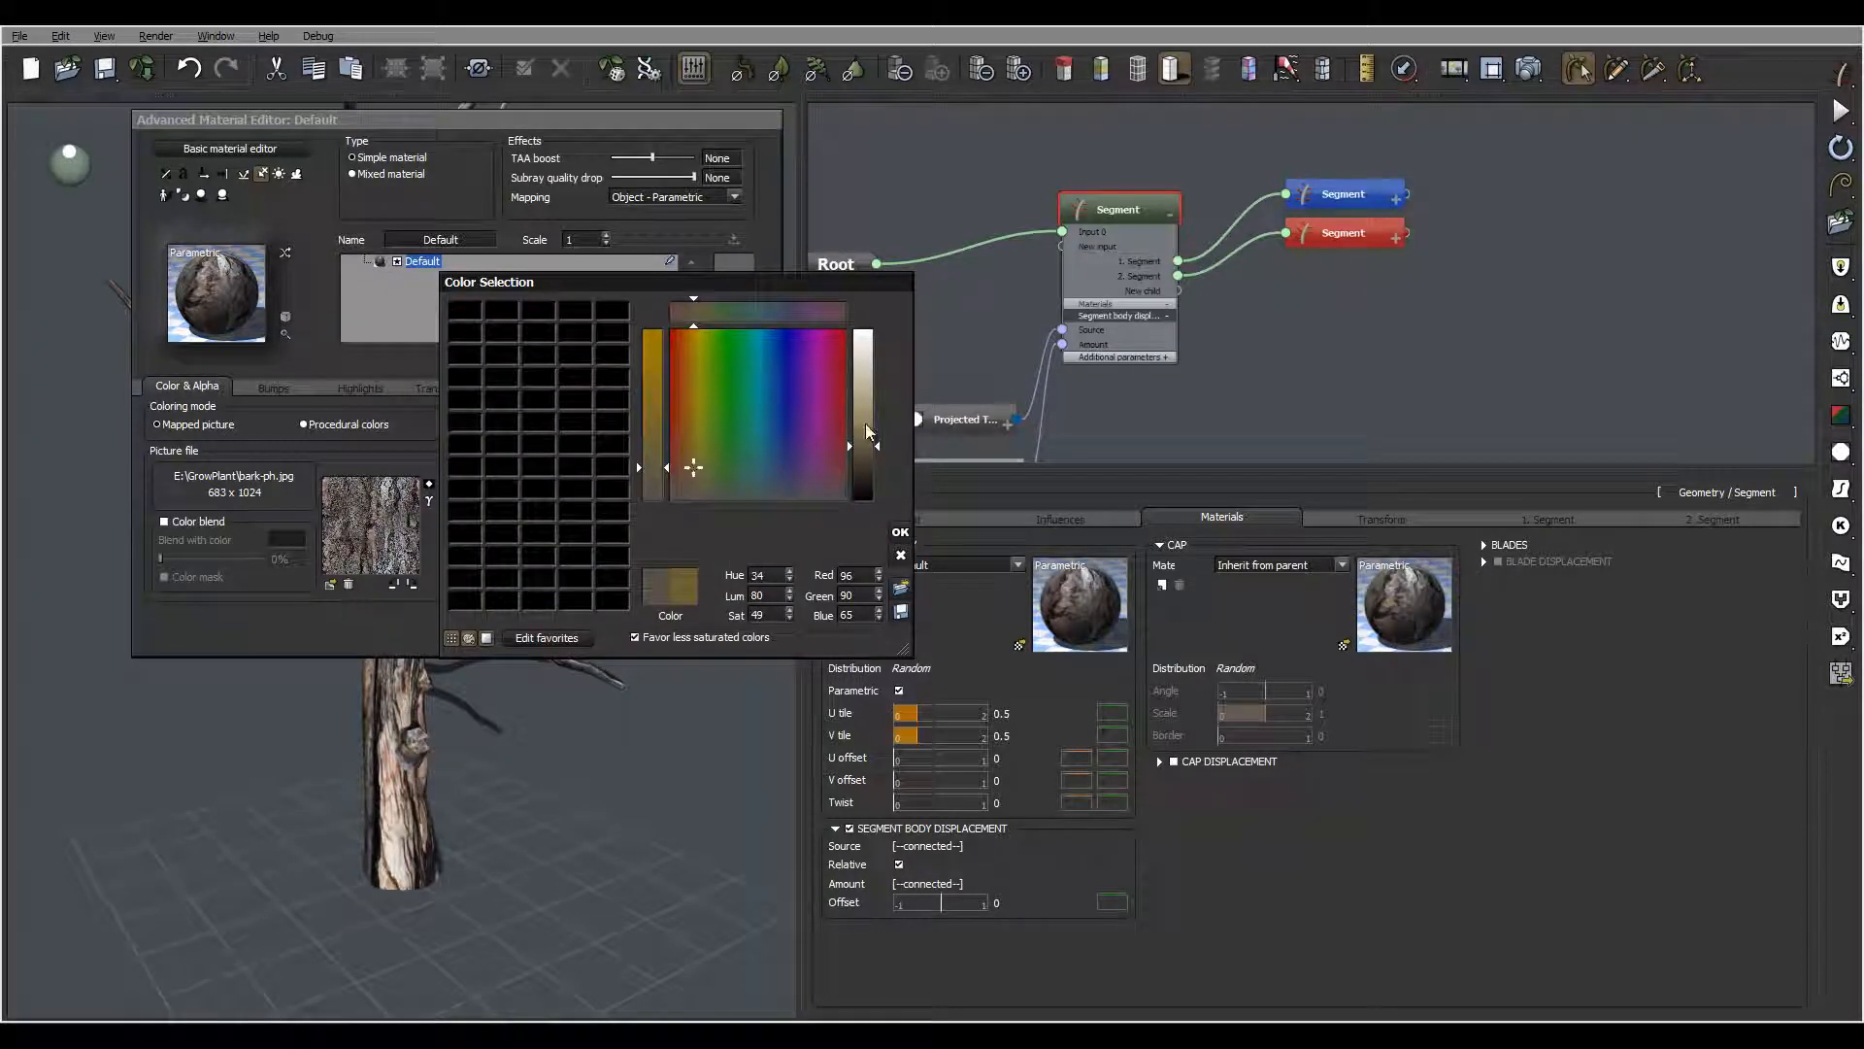
pyautogui.moveTo(865, 424); pyautogui.dragTo(867, 417)
pyautogui.click(696, 468)
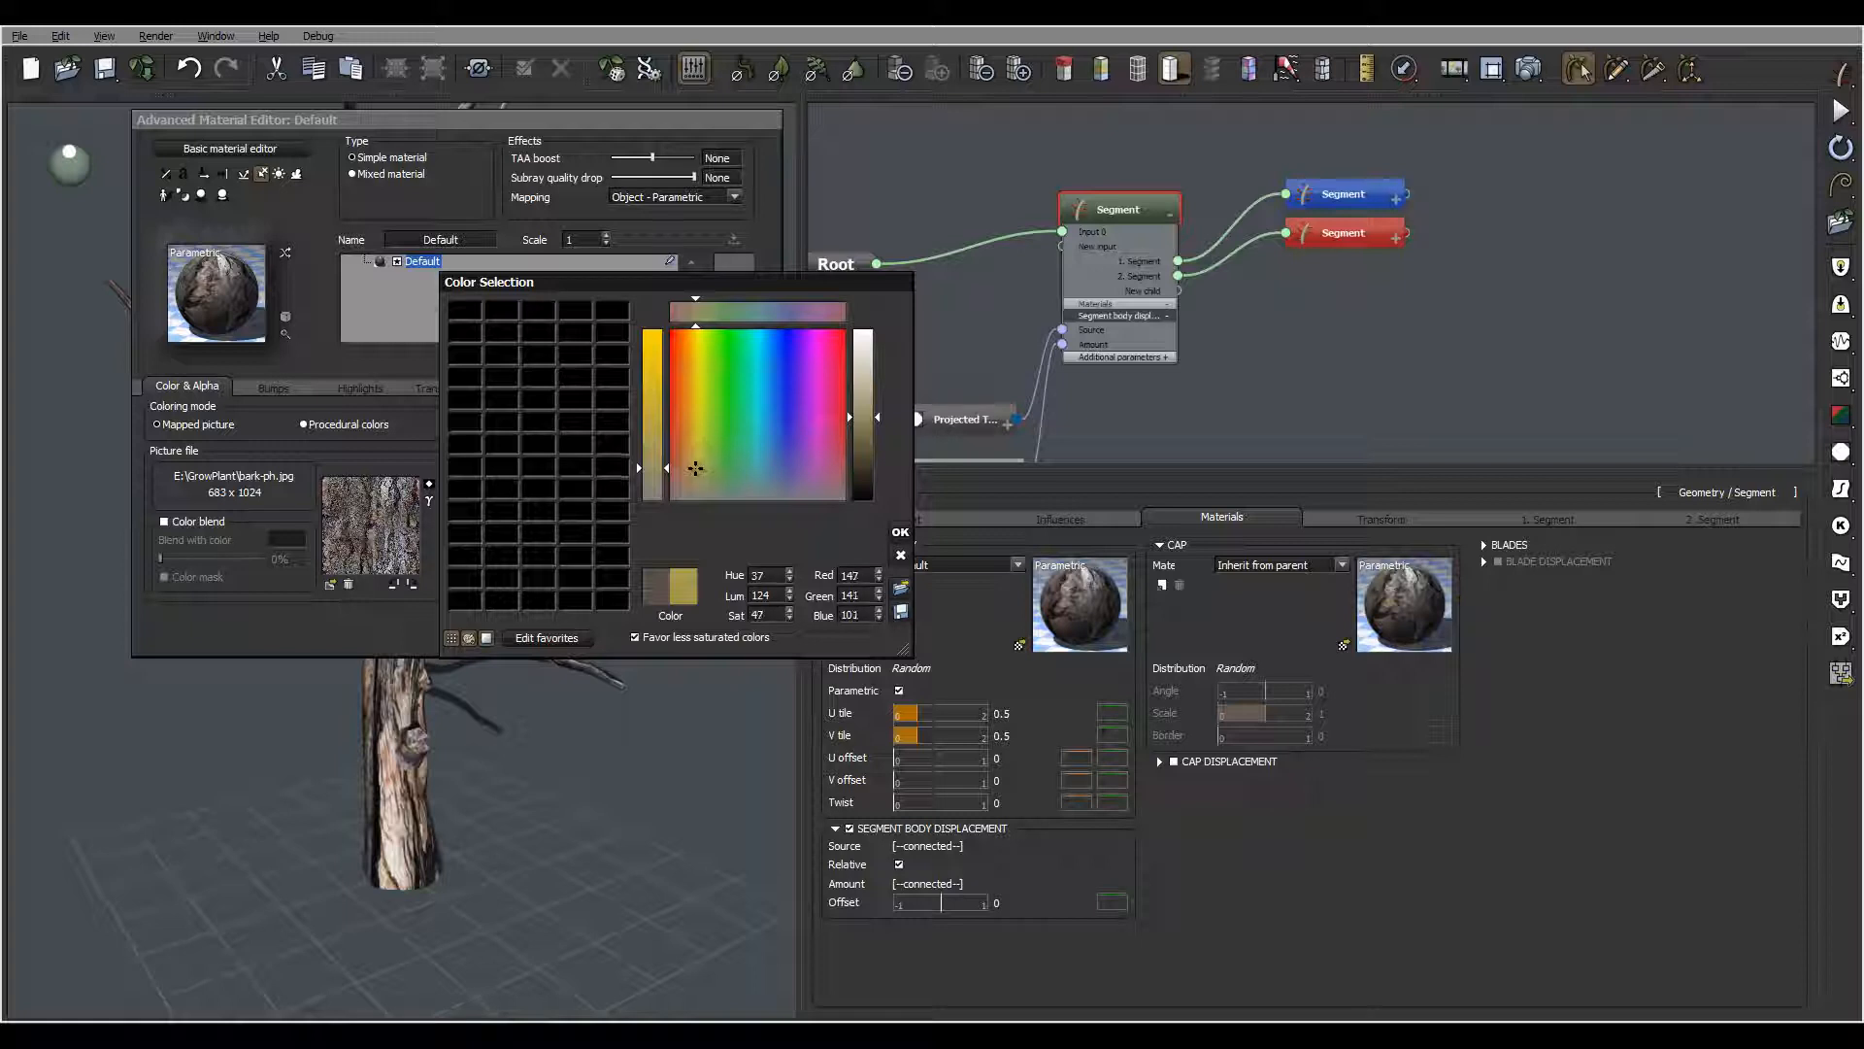
pyautogui.click(692, 475)
pyautogui.click(860, 409)
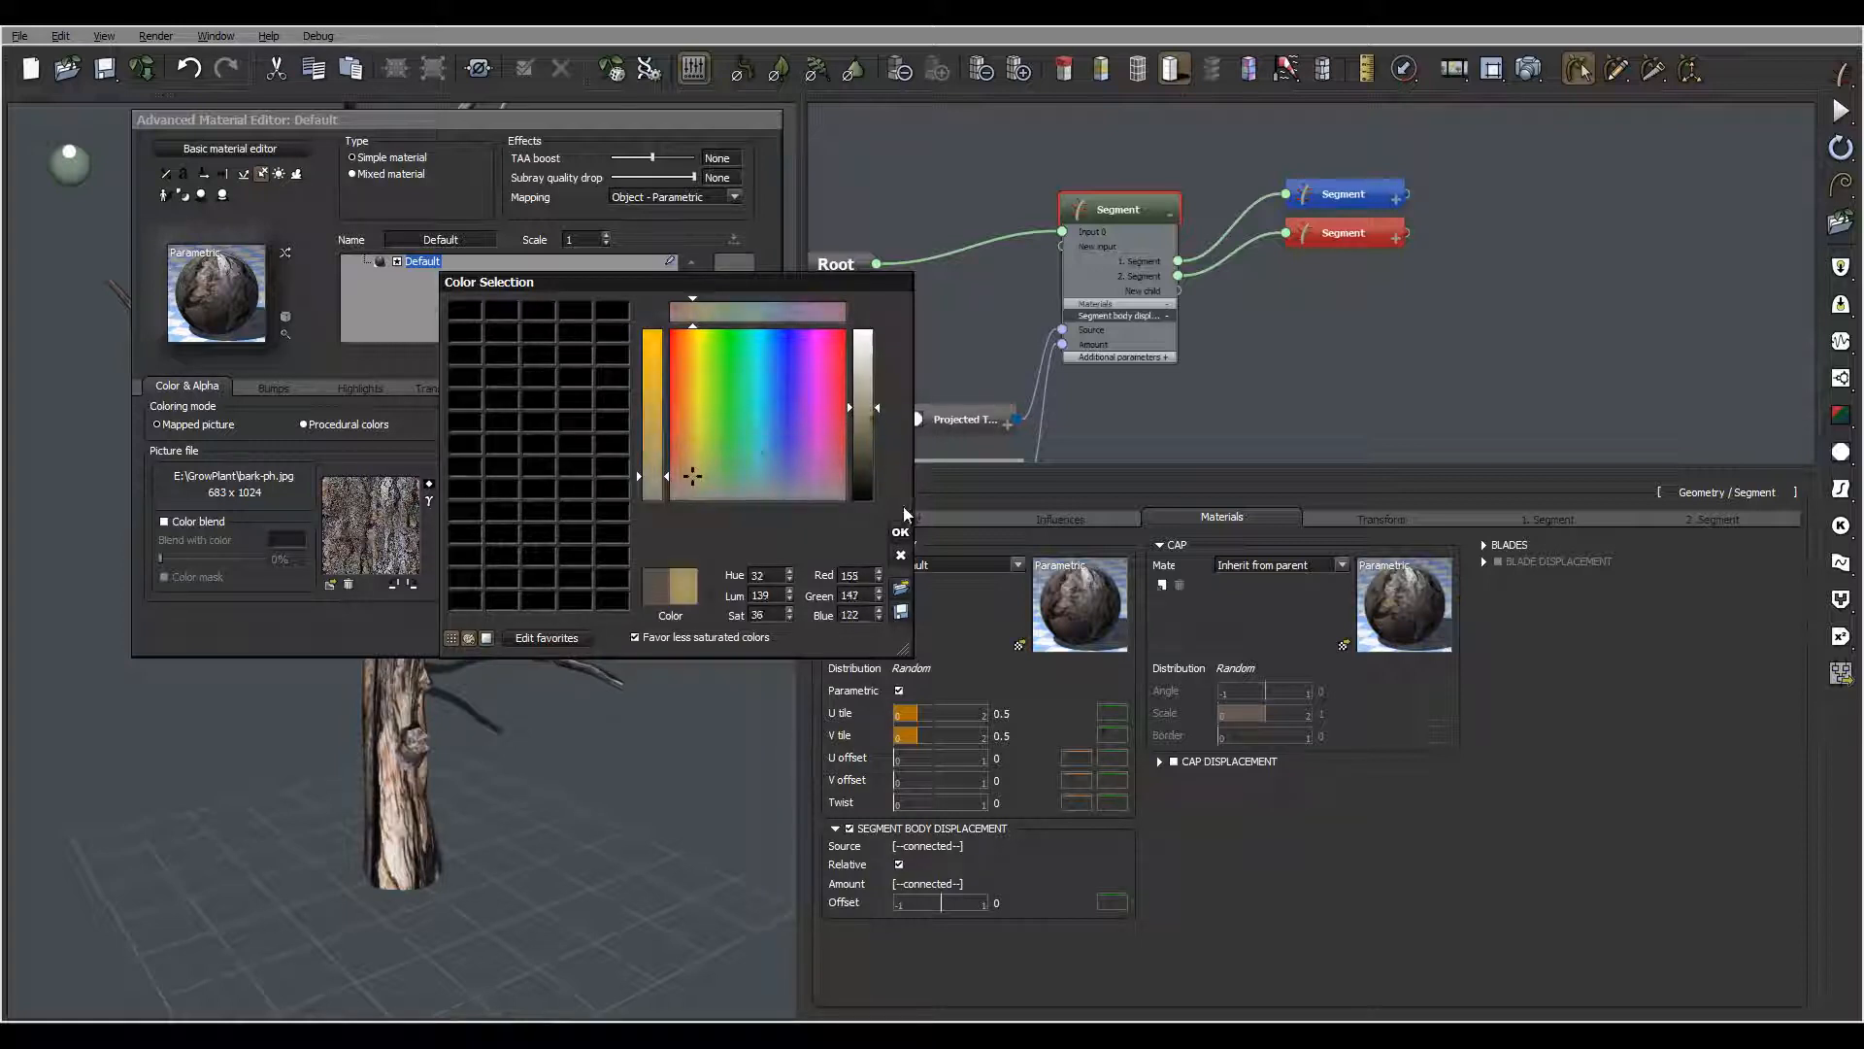
pyautogui.click(900, 531)
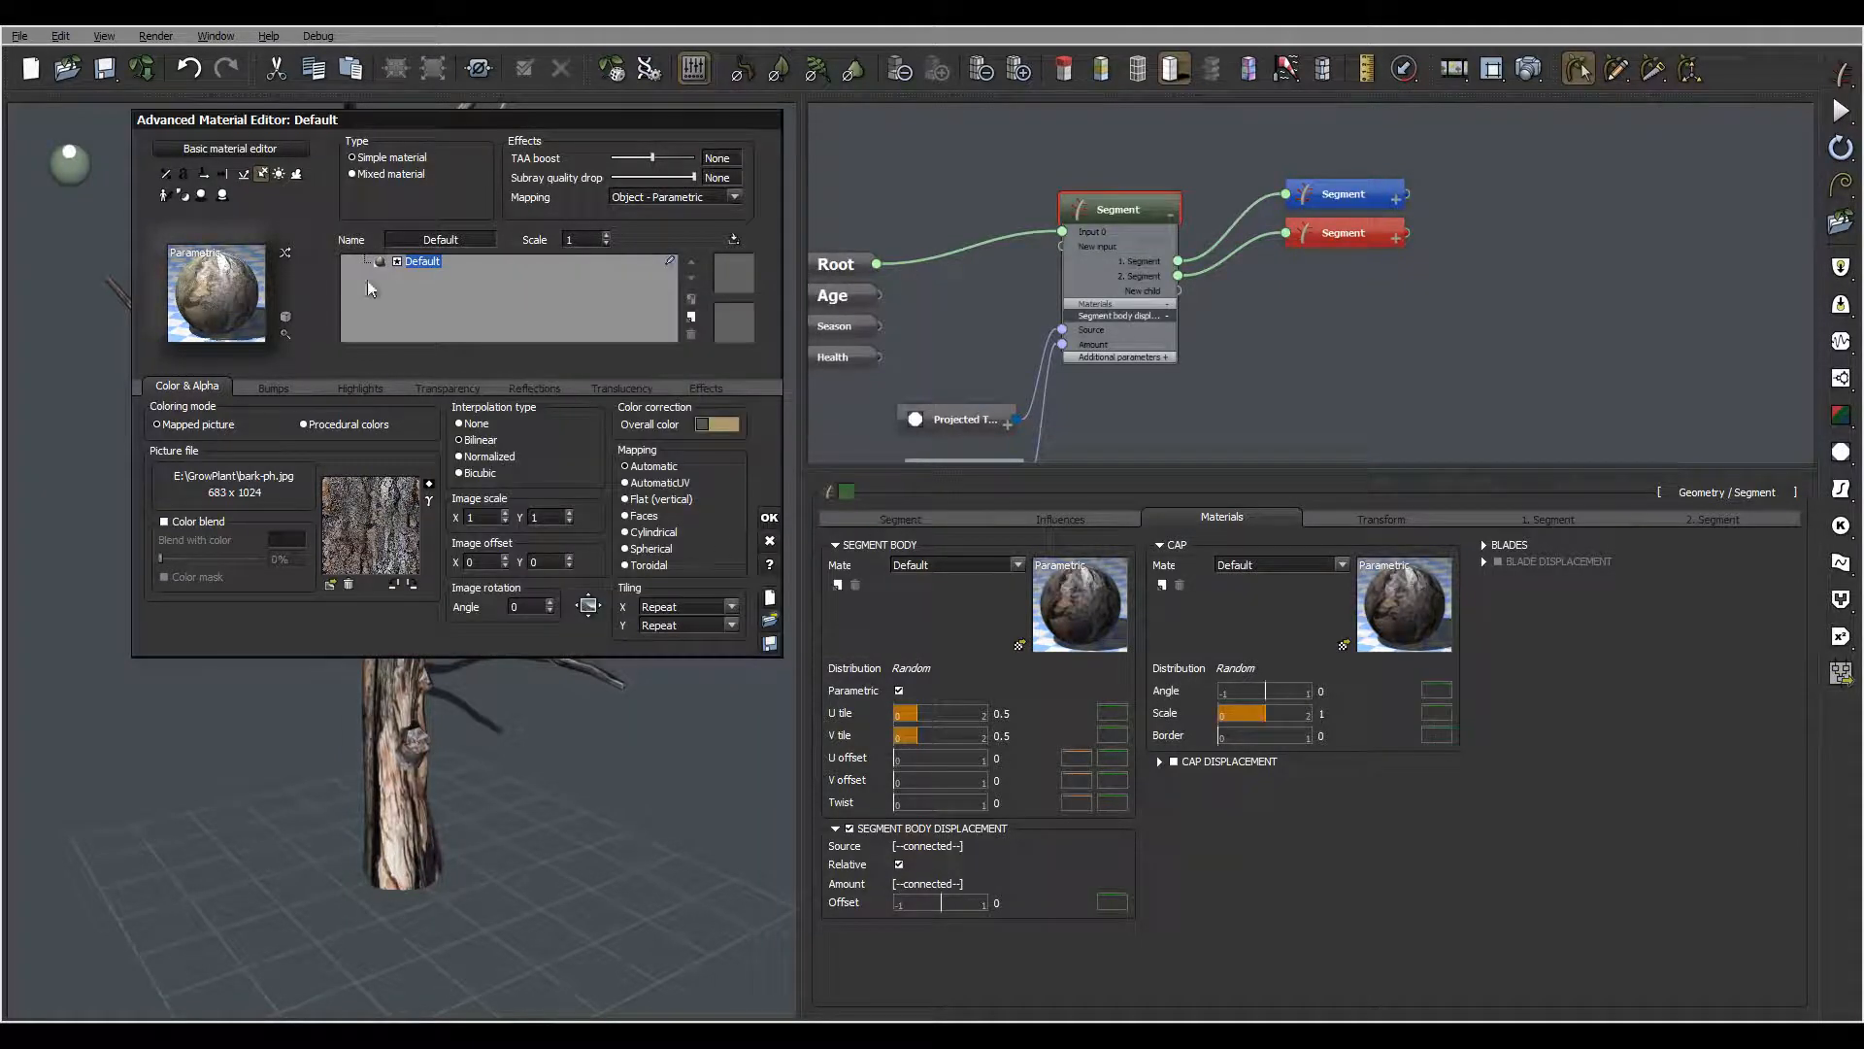
pyautogui.click(769, 518)
pyautogui.moveTo(570, 459); pyautogui.dragTo(416, 747)
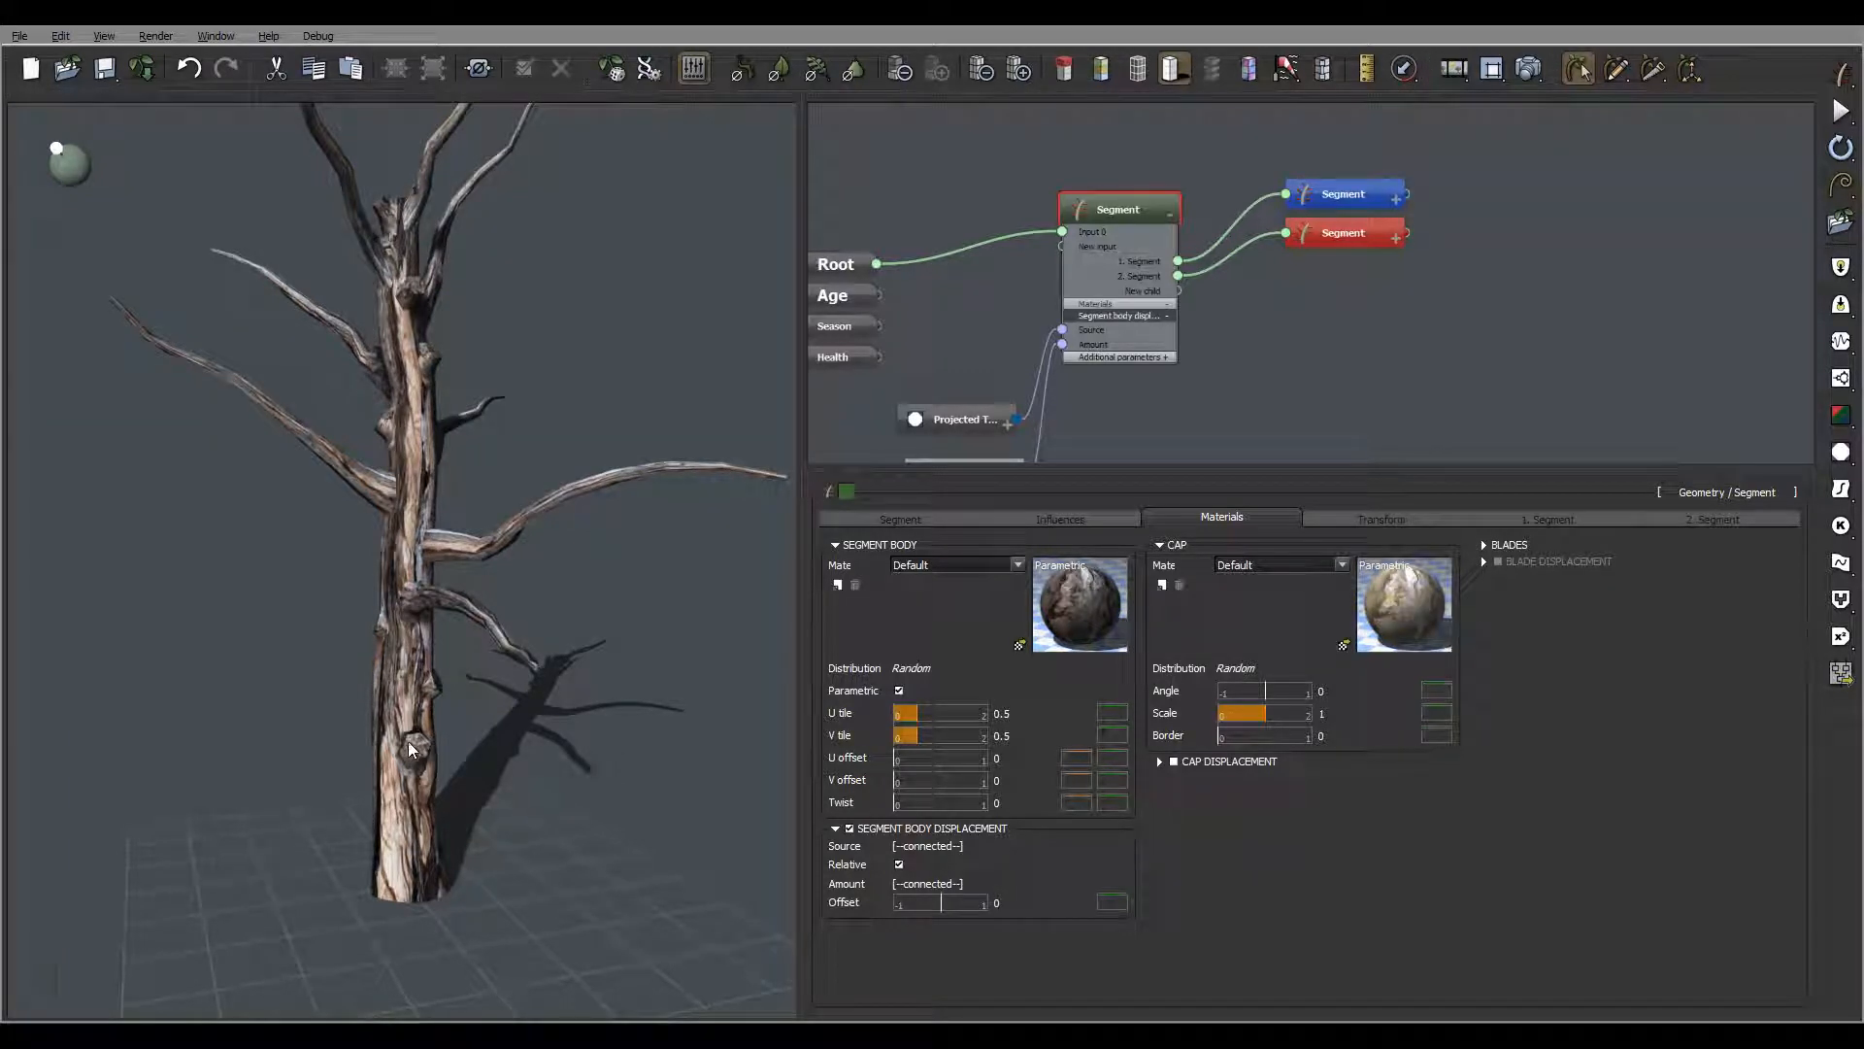
pyautogui.moveTo(390, 672); pyautogui.dragTo(455, 695, button='middle')
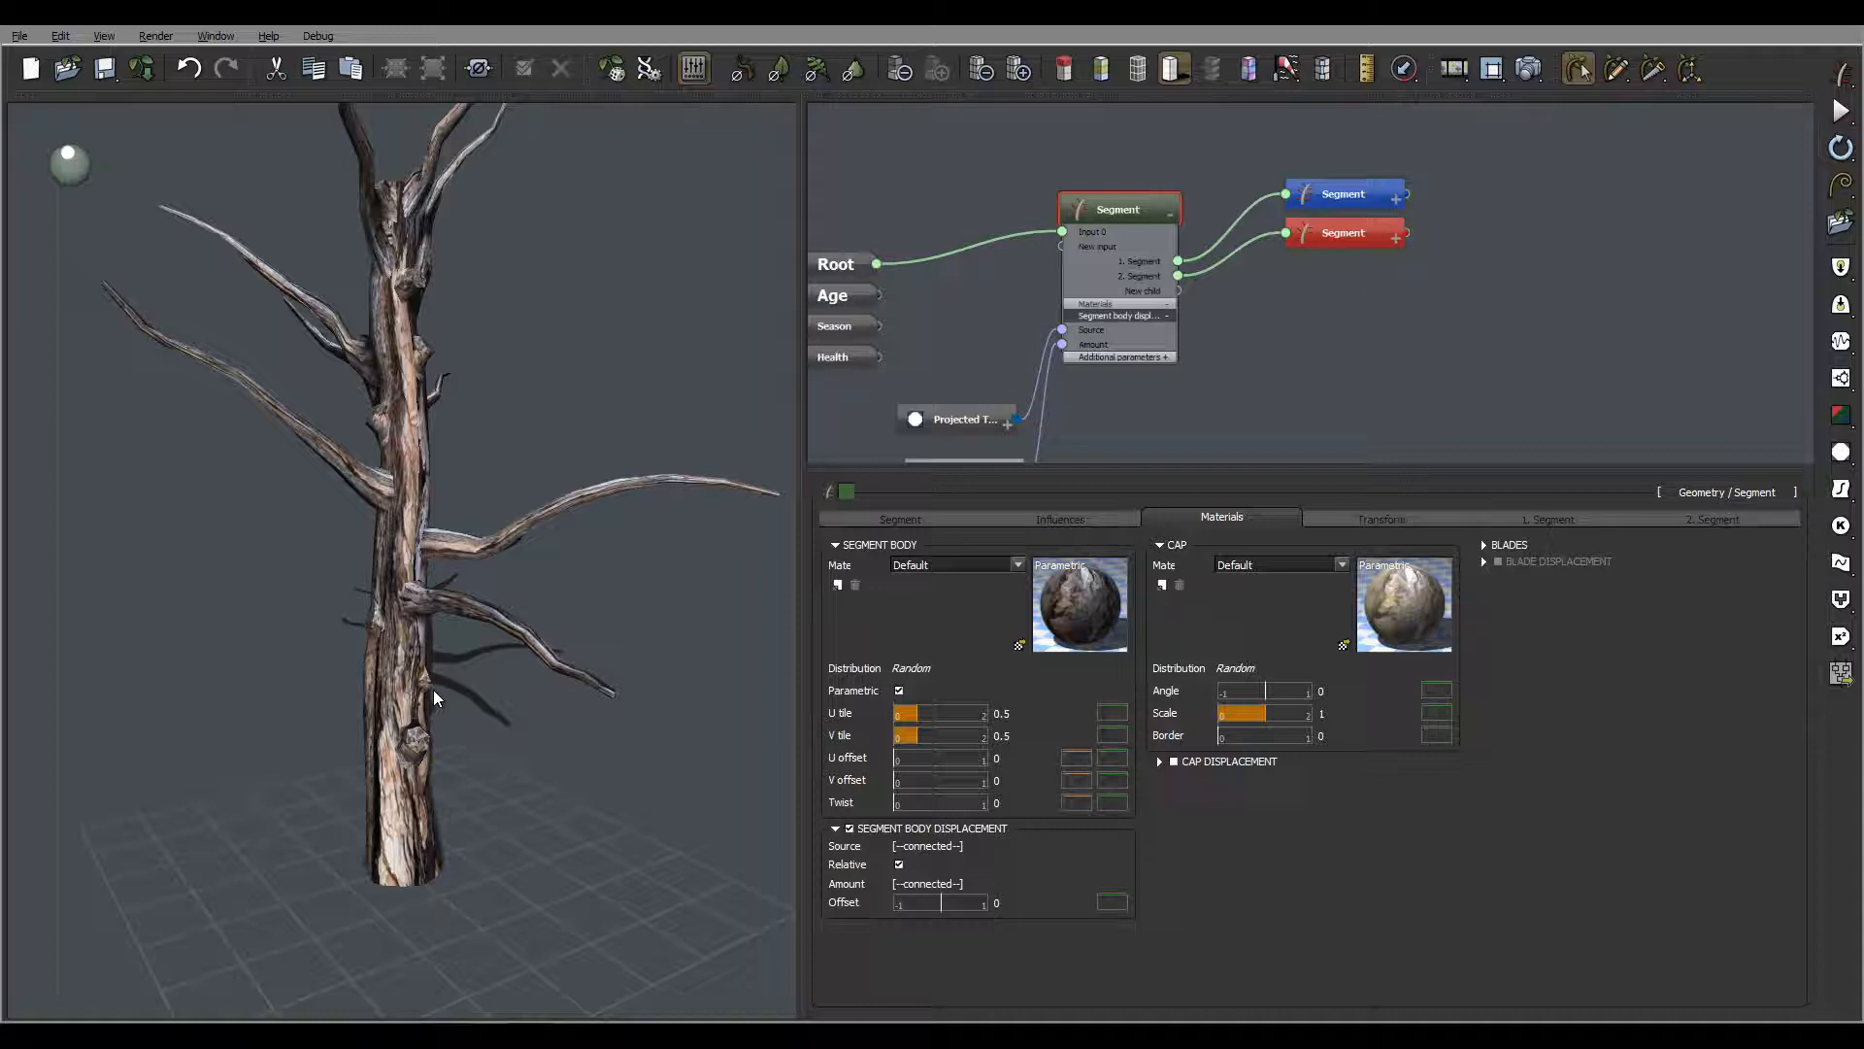
# Load woodside.jpg as the trunk cap material's color picture, reset its overall color correction and accept the material
pyautogui.click(1412, 596)
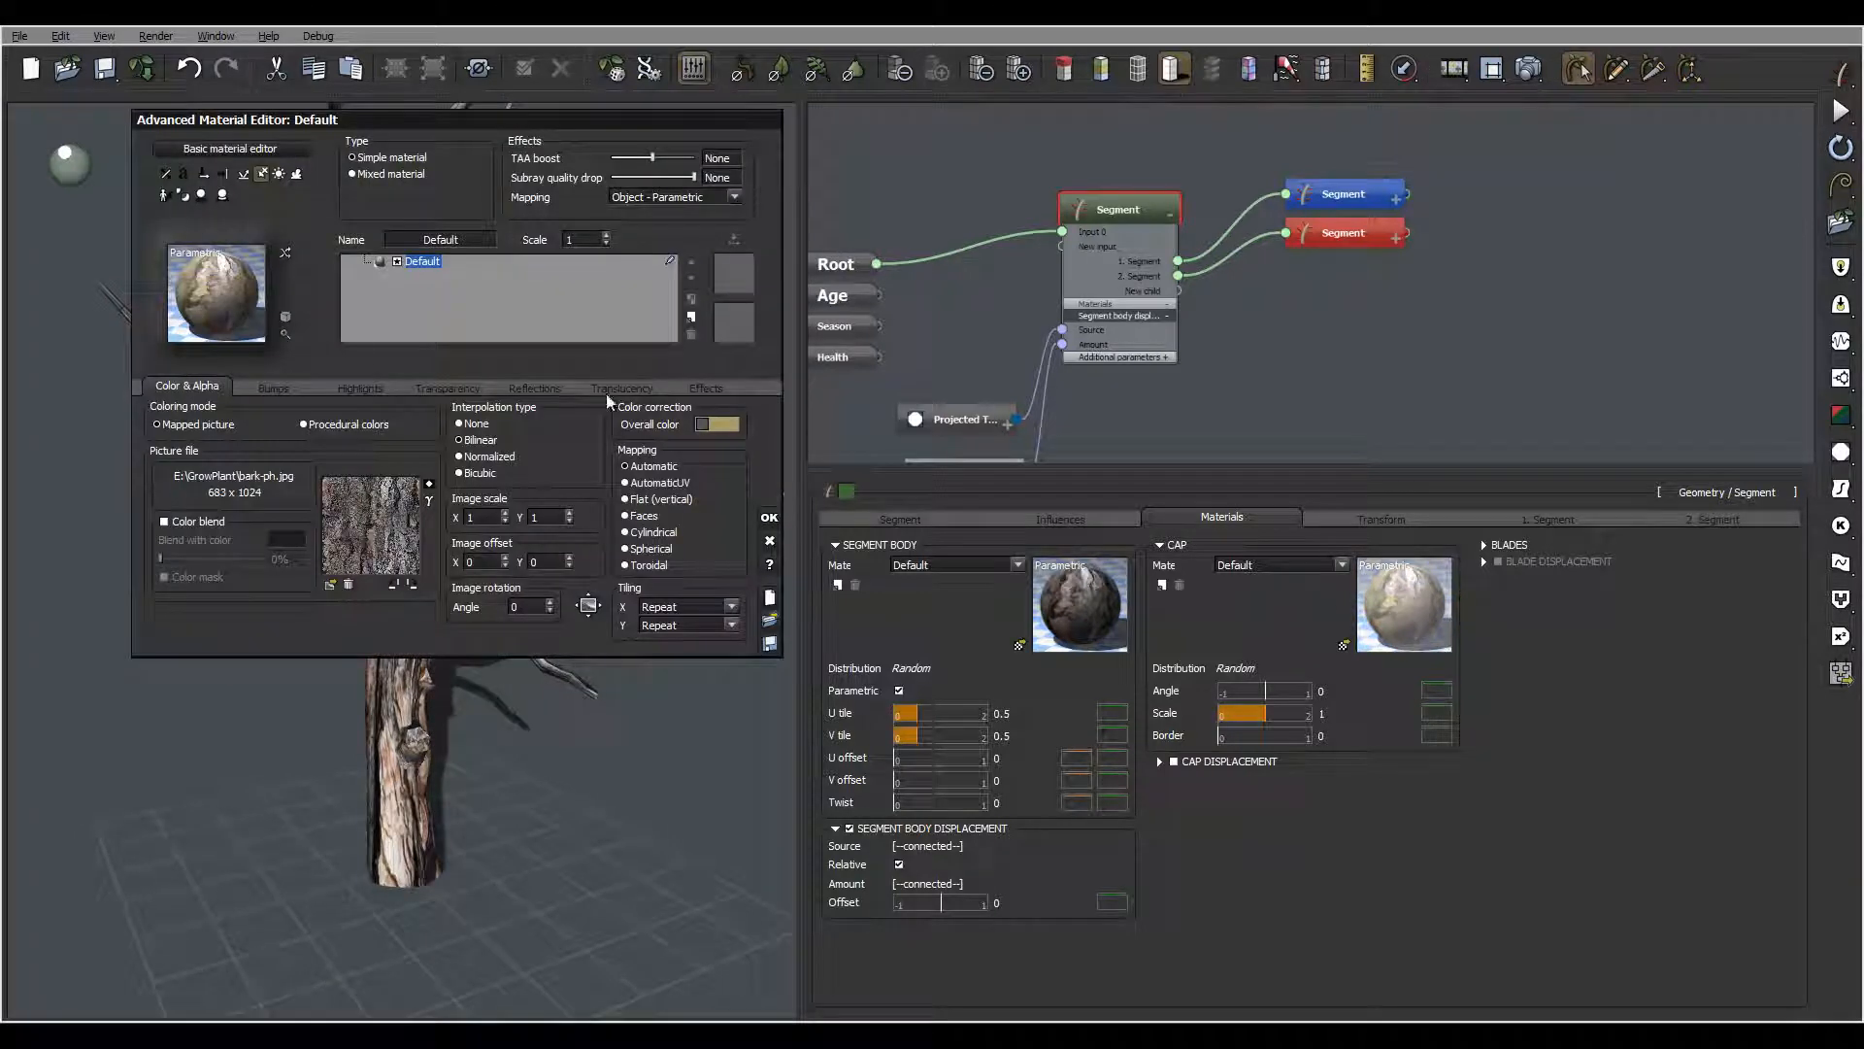
pyautogui.click(330, 586)
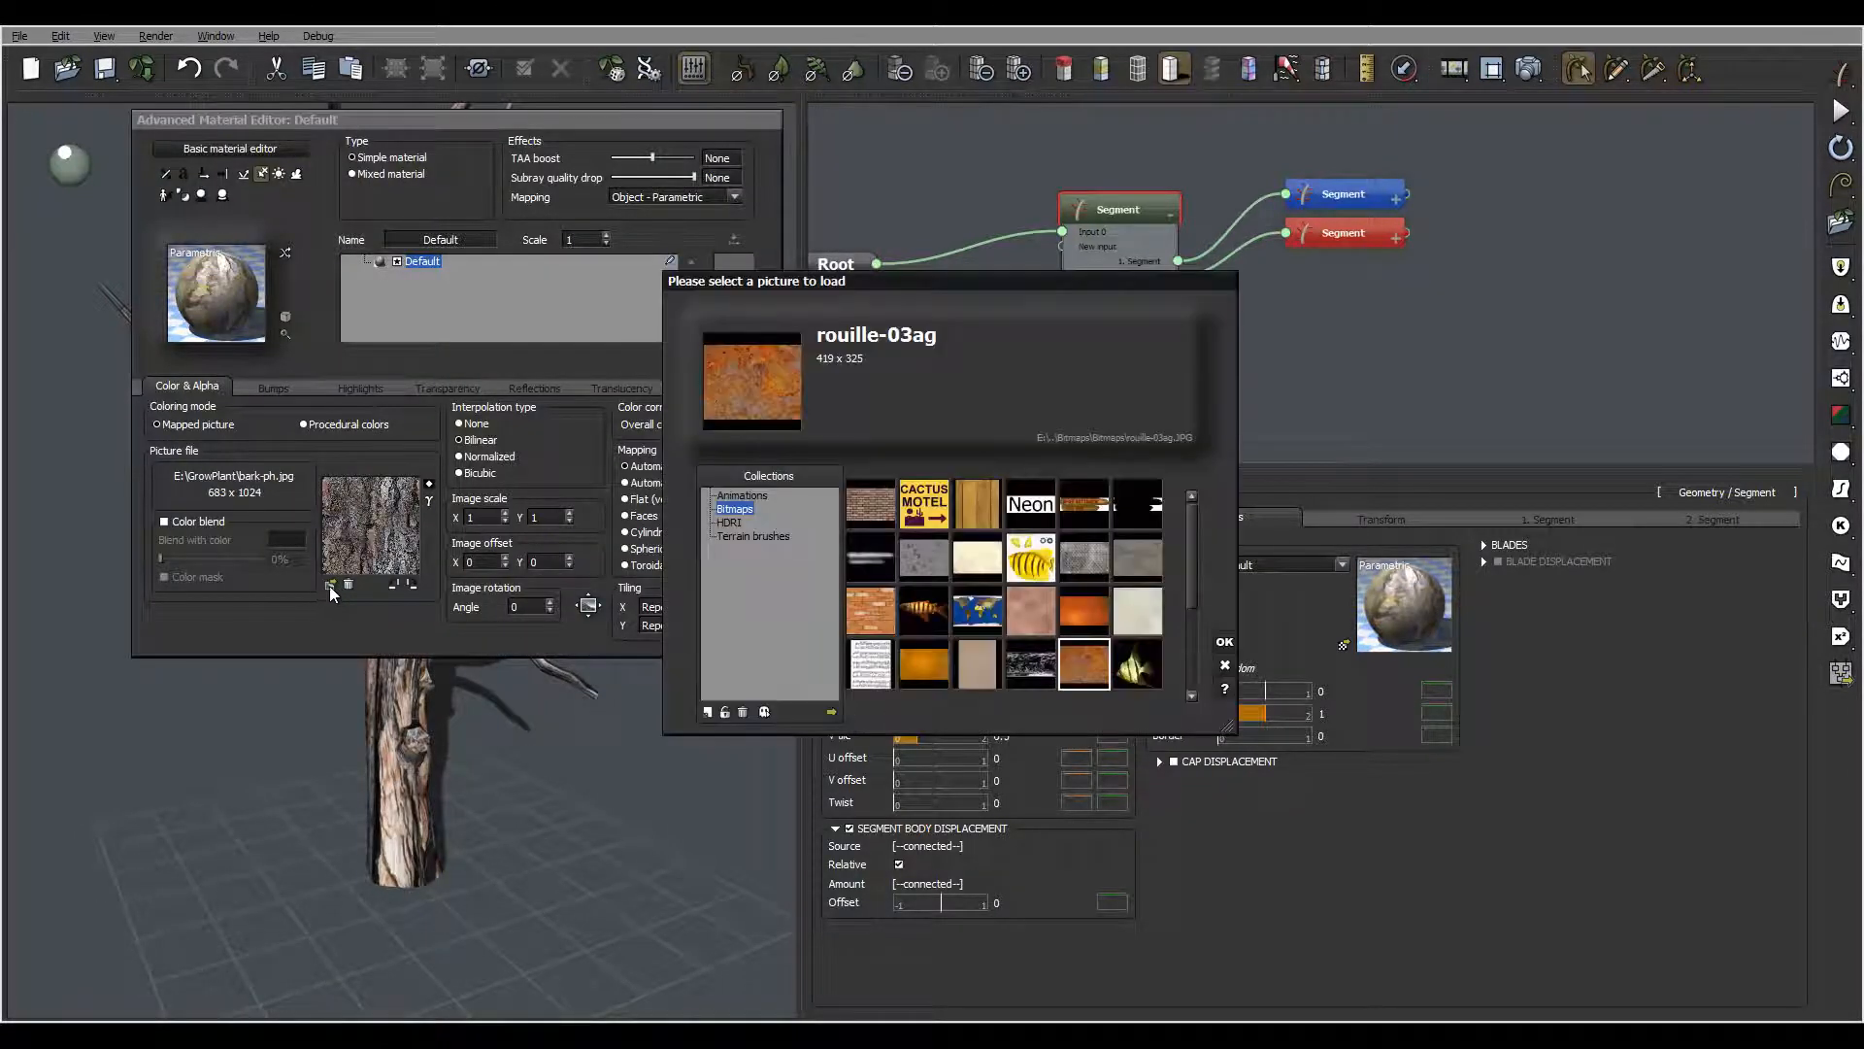
pyautogui.click(831, 712)
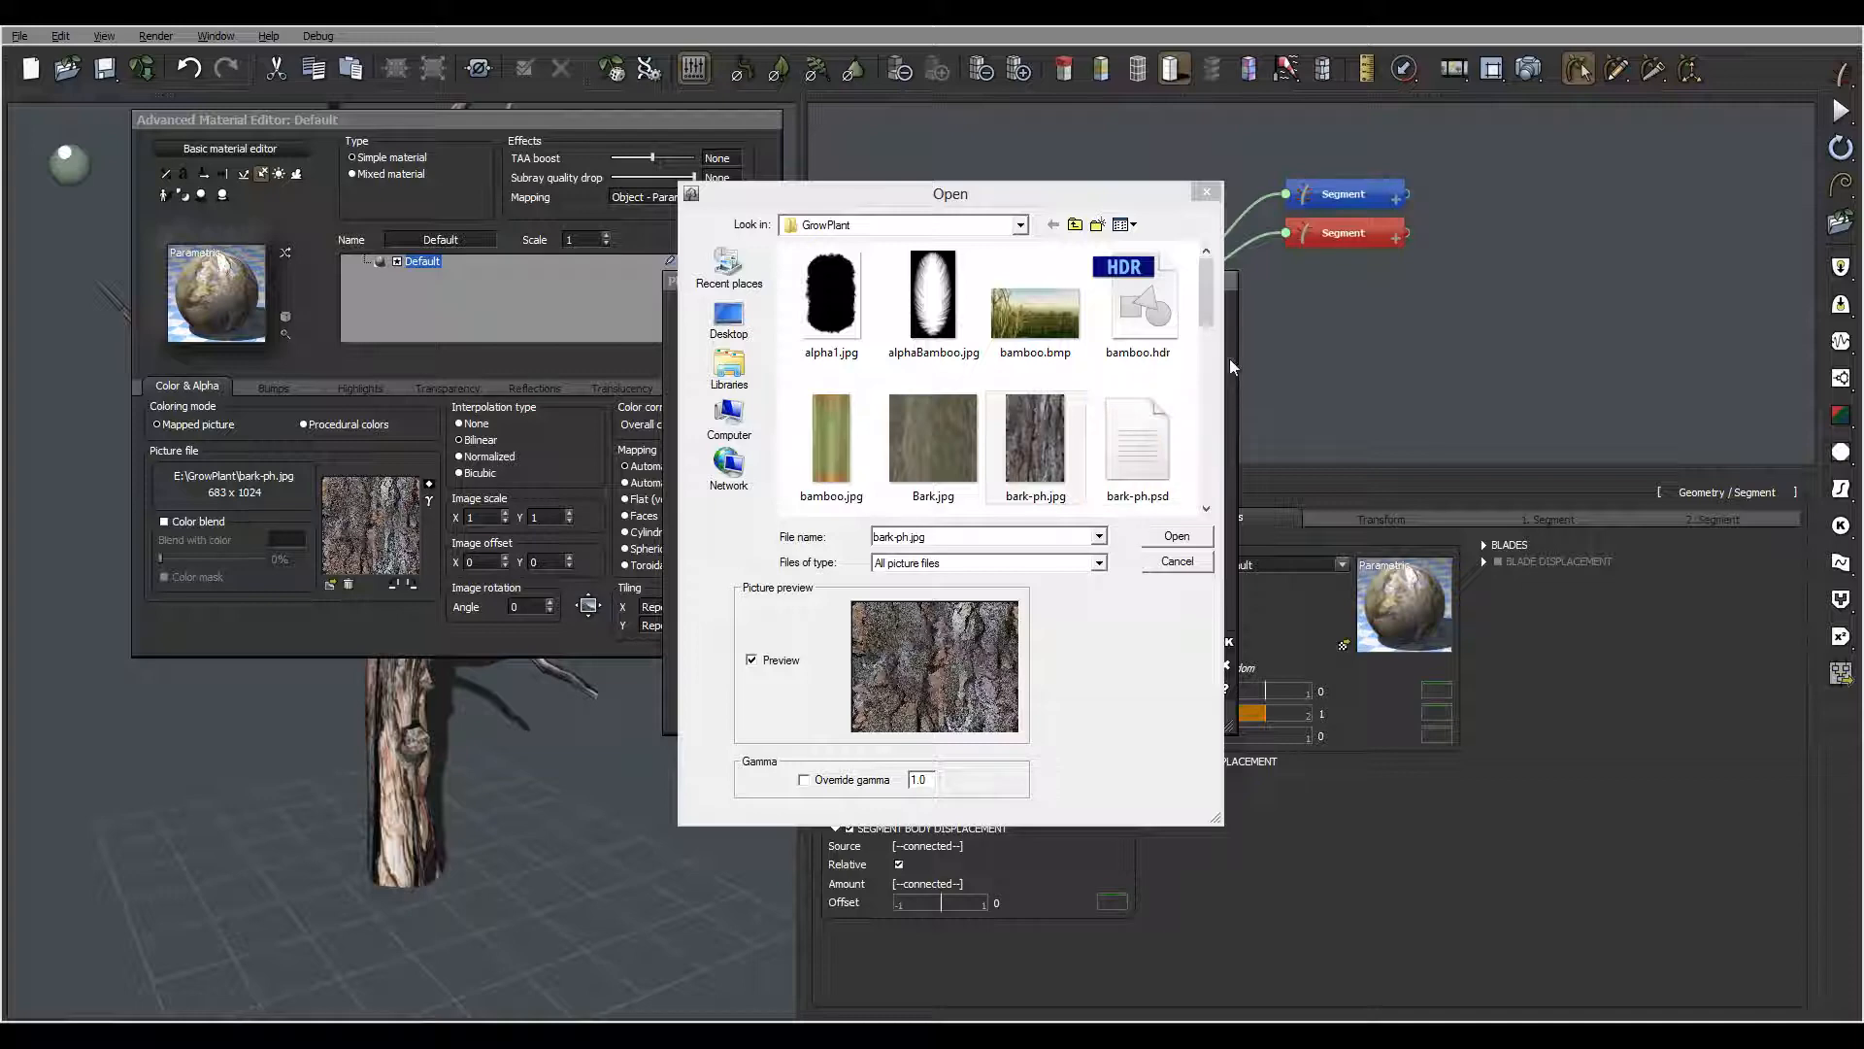
pyautogui.moveTo(1211, 275); pyautogui.dragTo(1197, 456)
pyautogui.click(1034, 451)
pyautogui.click(1177, 536)
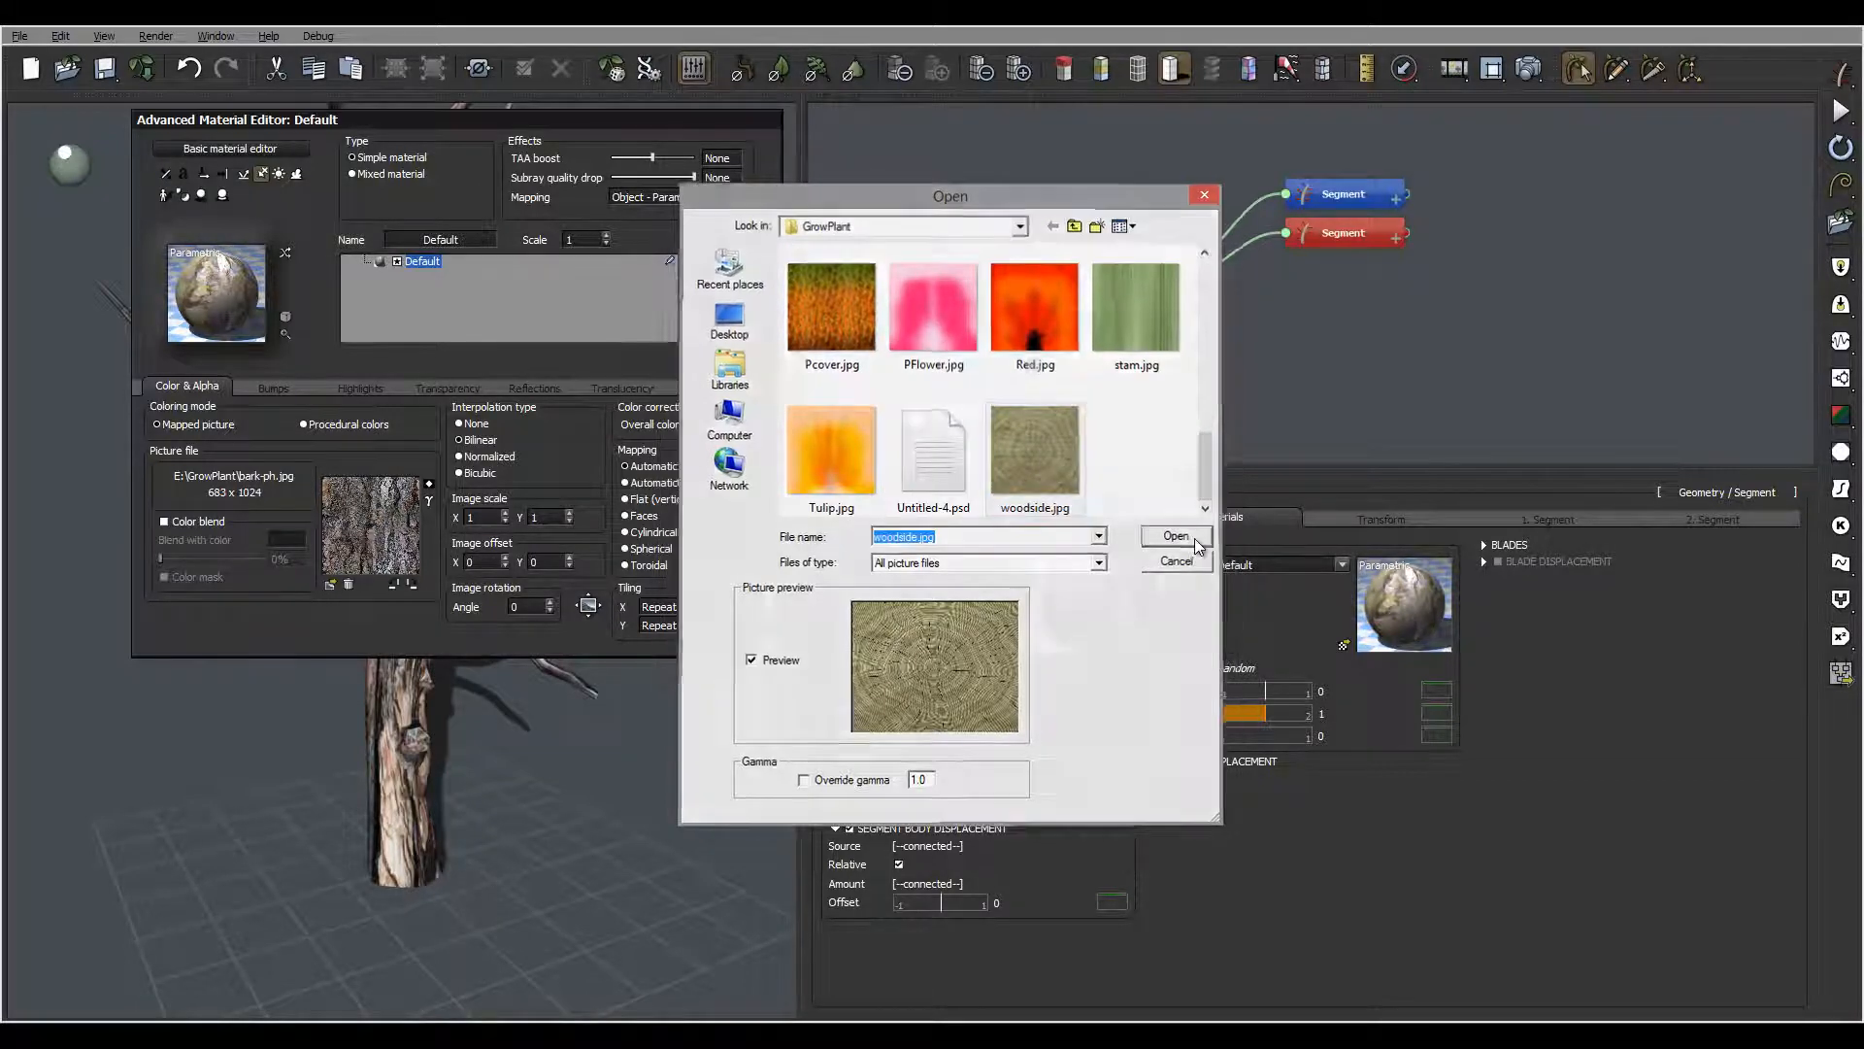
pyautogui.rightClick(727, 426)
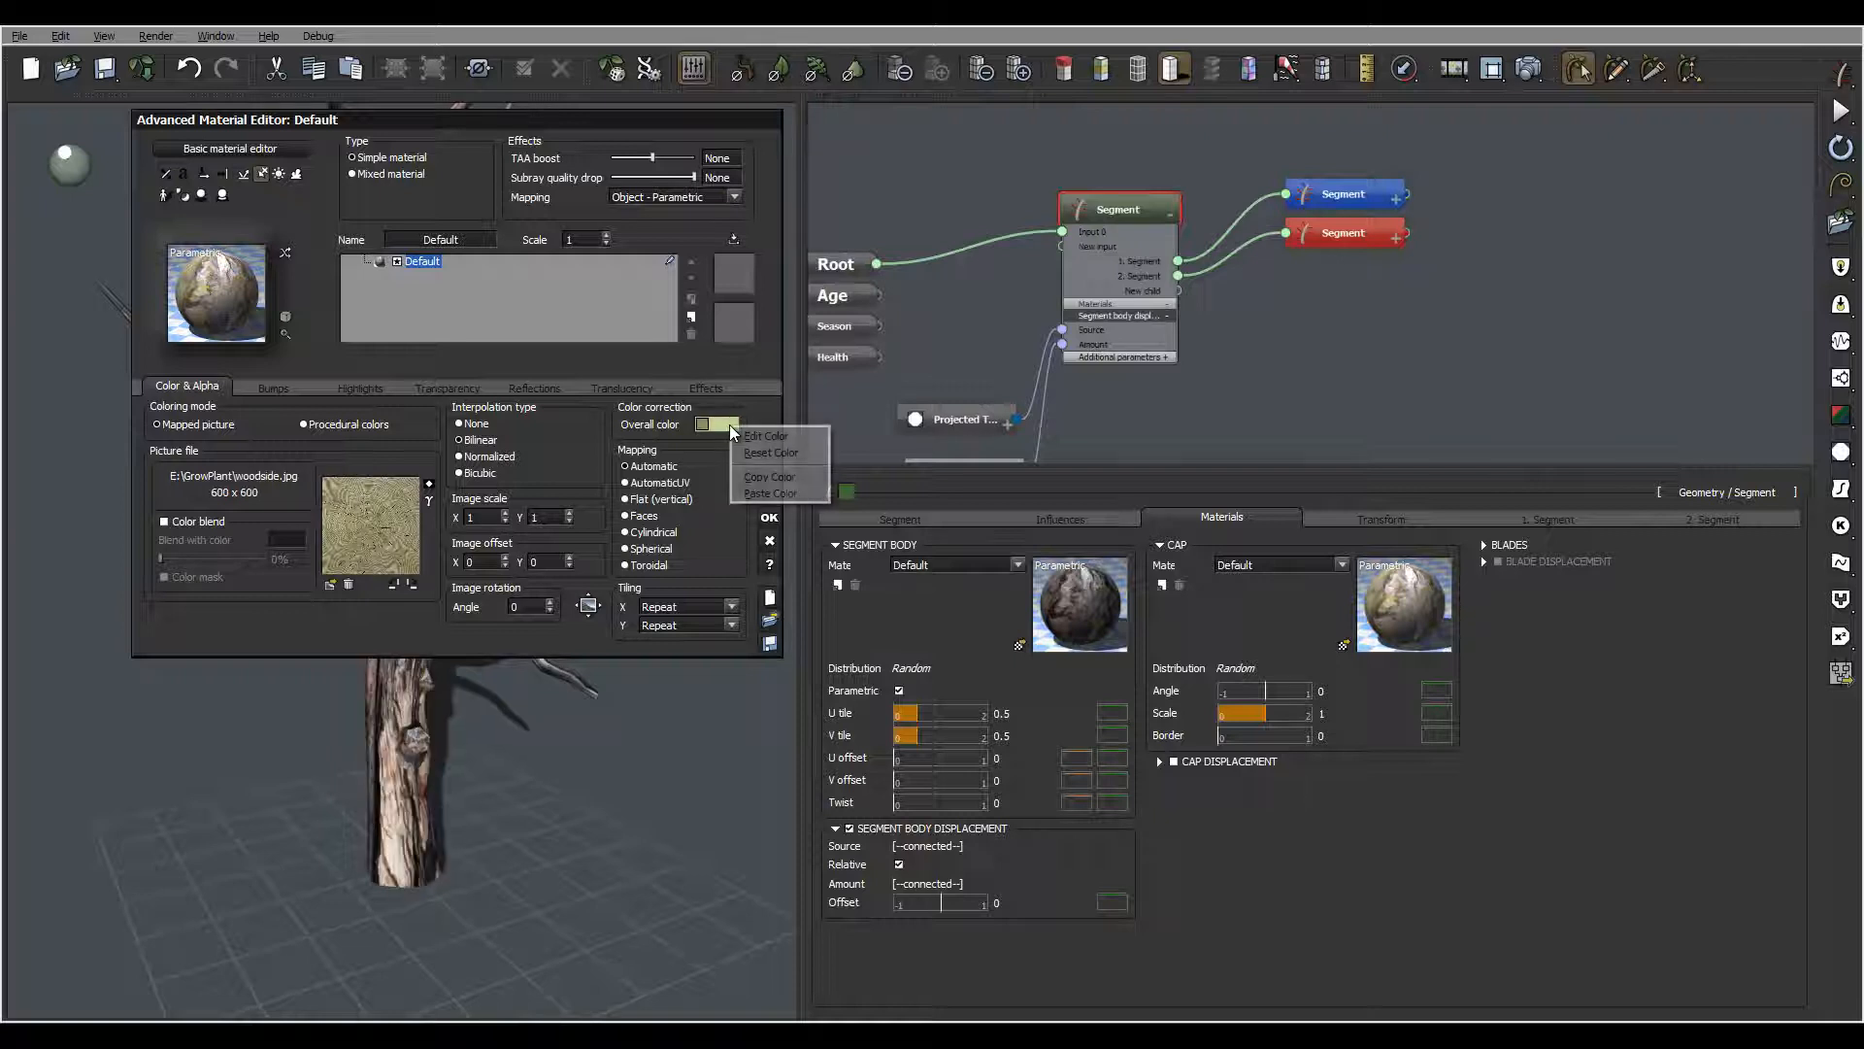
pyautogui.click(776, 454)
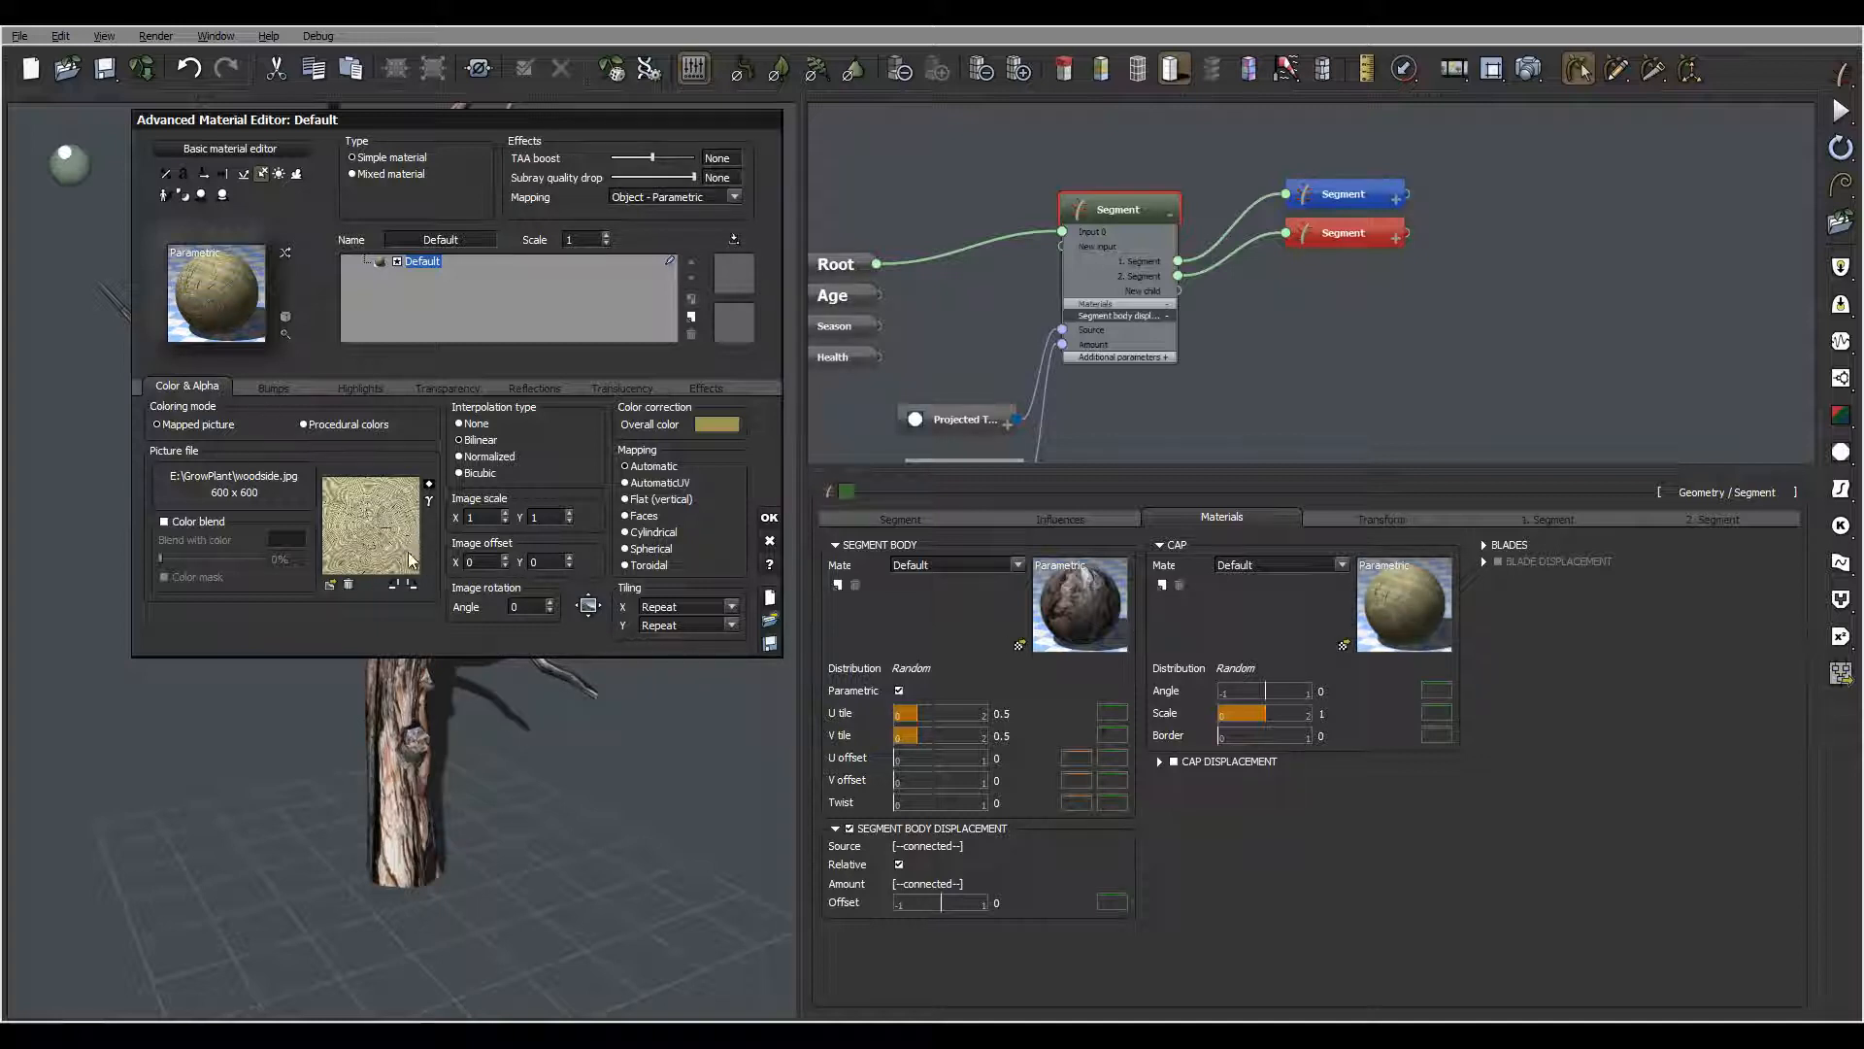
pyautogui.click(767, 517)
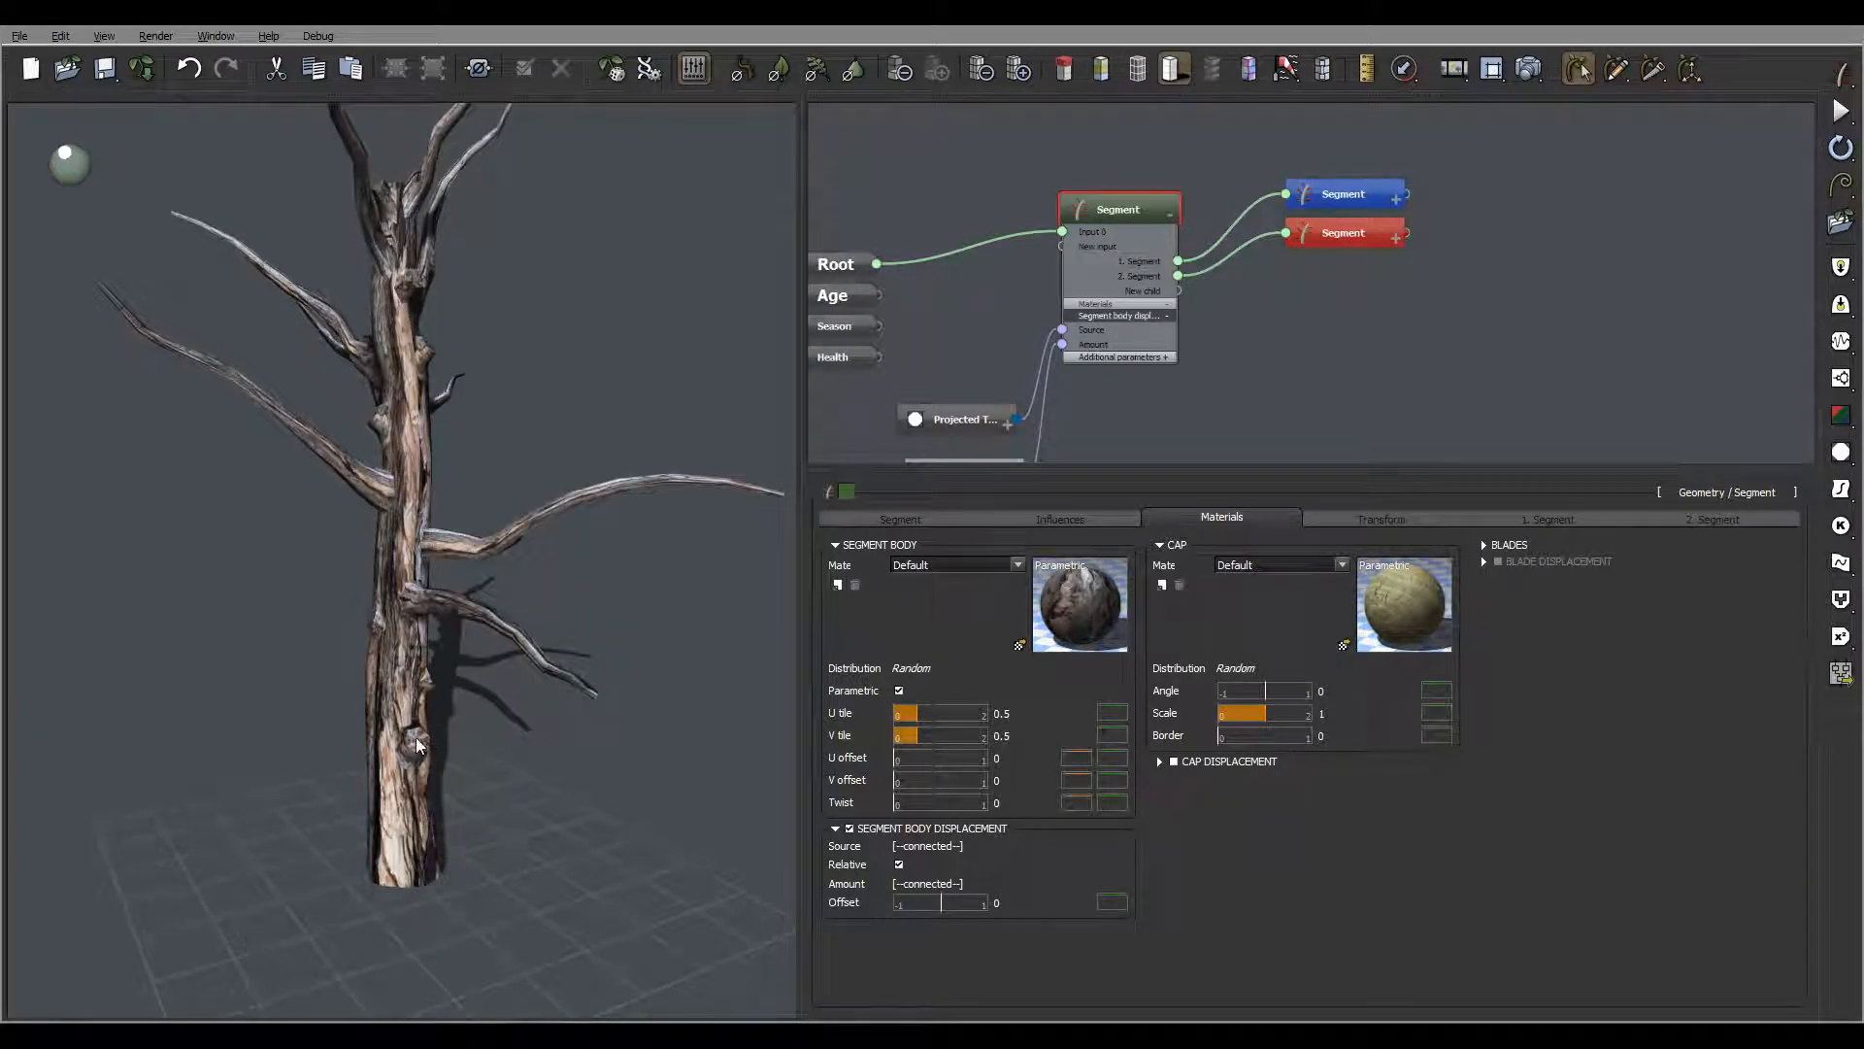
# Check the red stub segment's materials, then rename the trunk segment's cap material as cap
pyautogui.click(1347, 237)
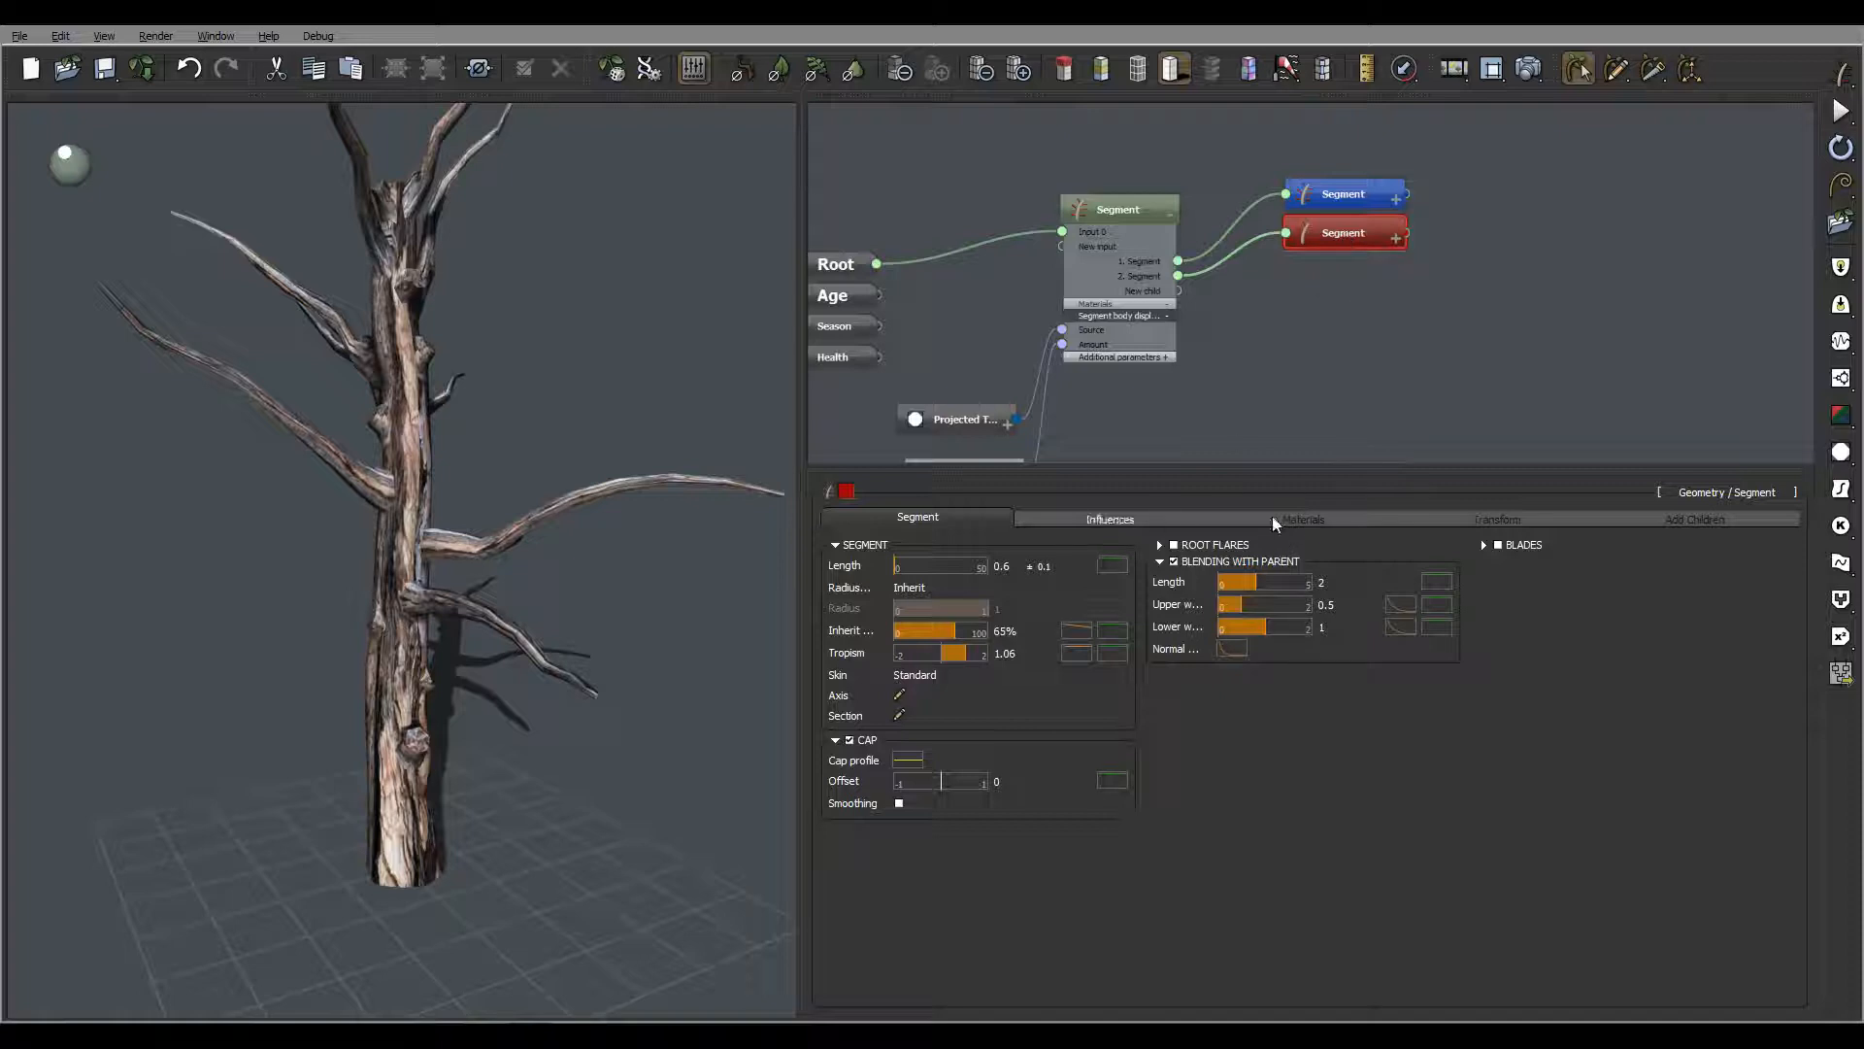
pyautogui.click(1301, 519)
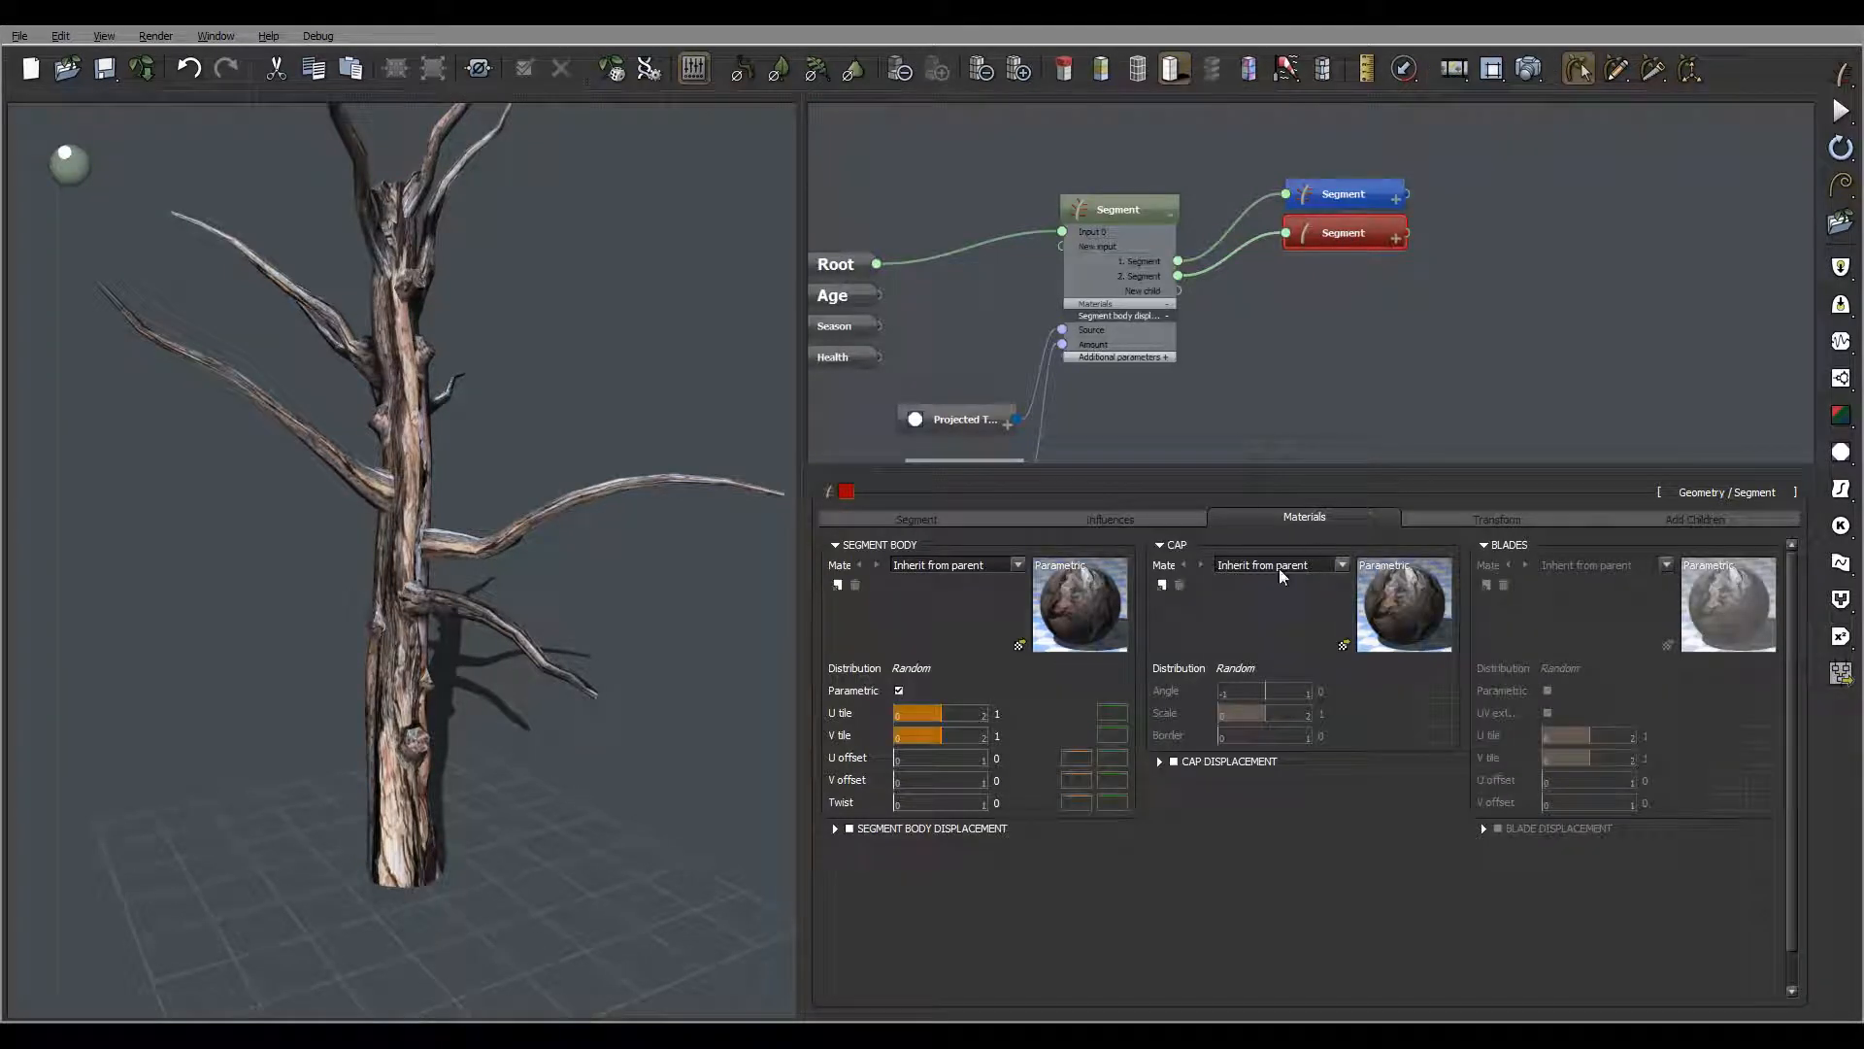
pyautogui.click(1127, 206)
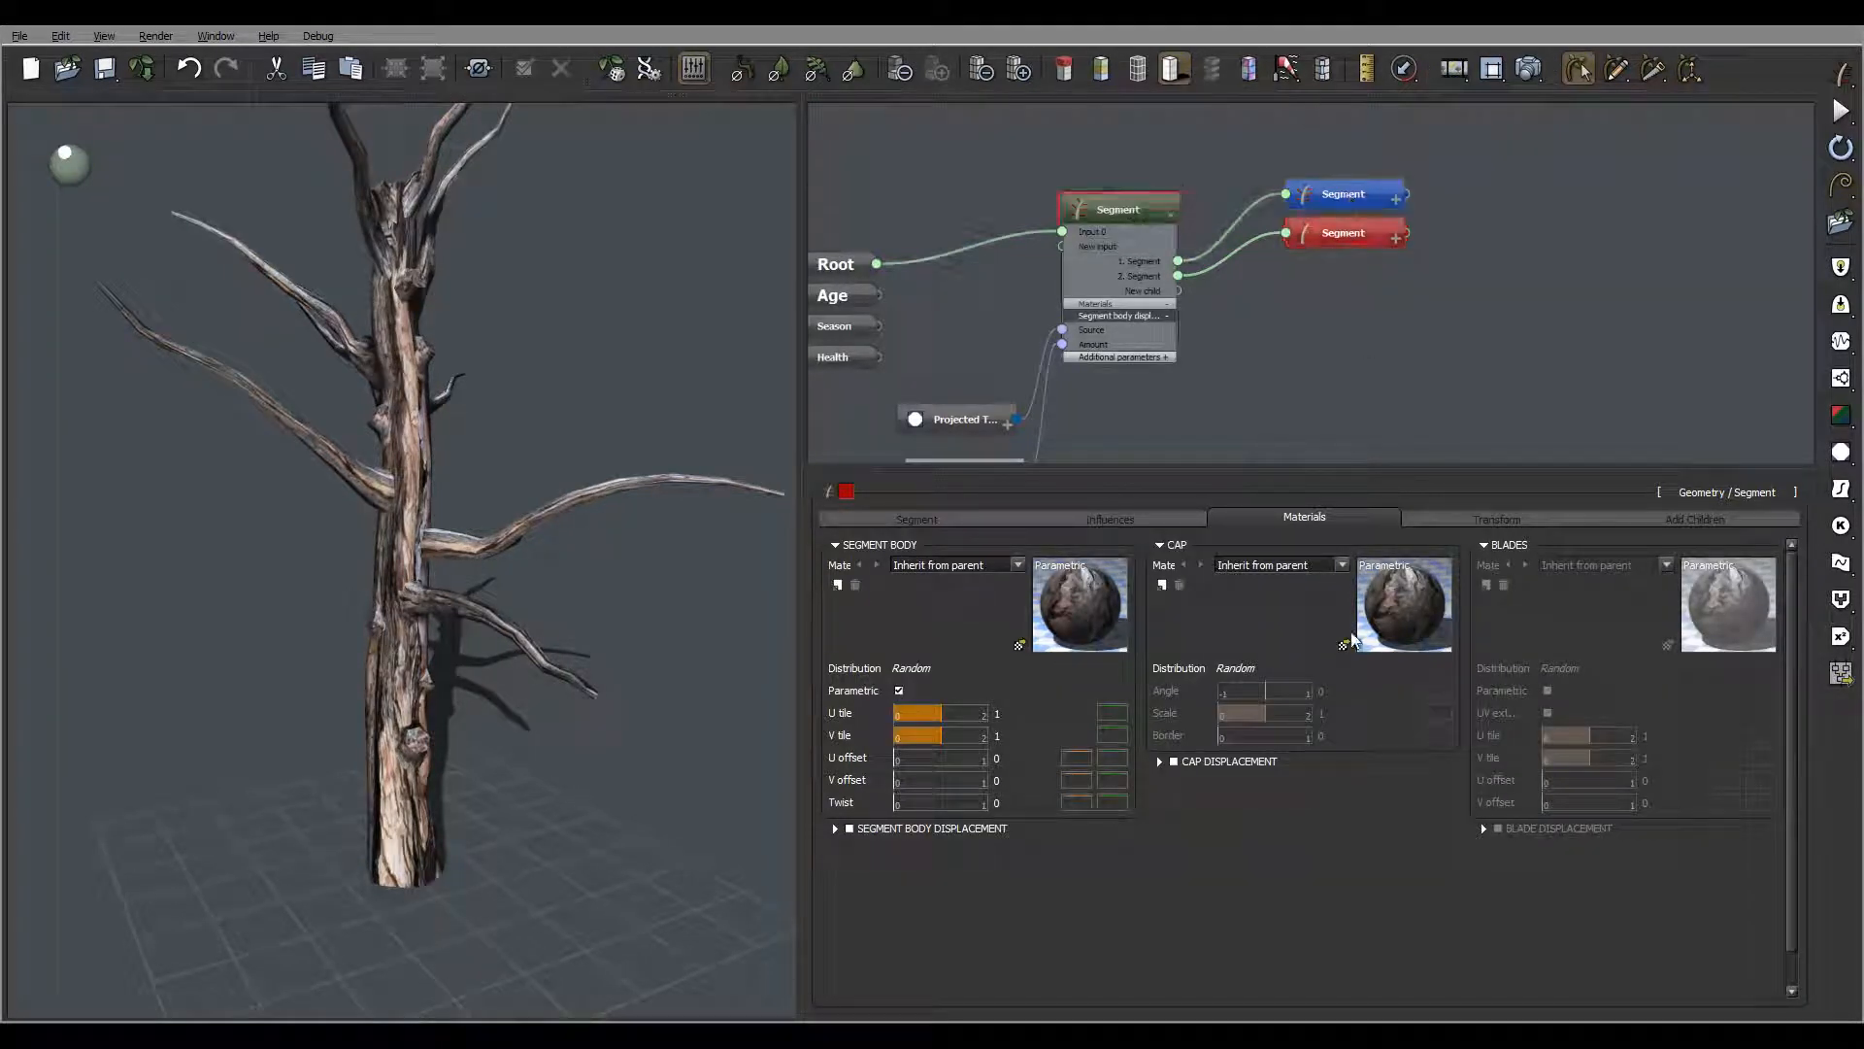
pyautogui.doubleClick(1406, 612)
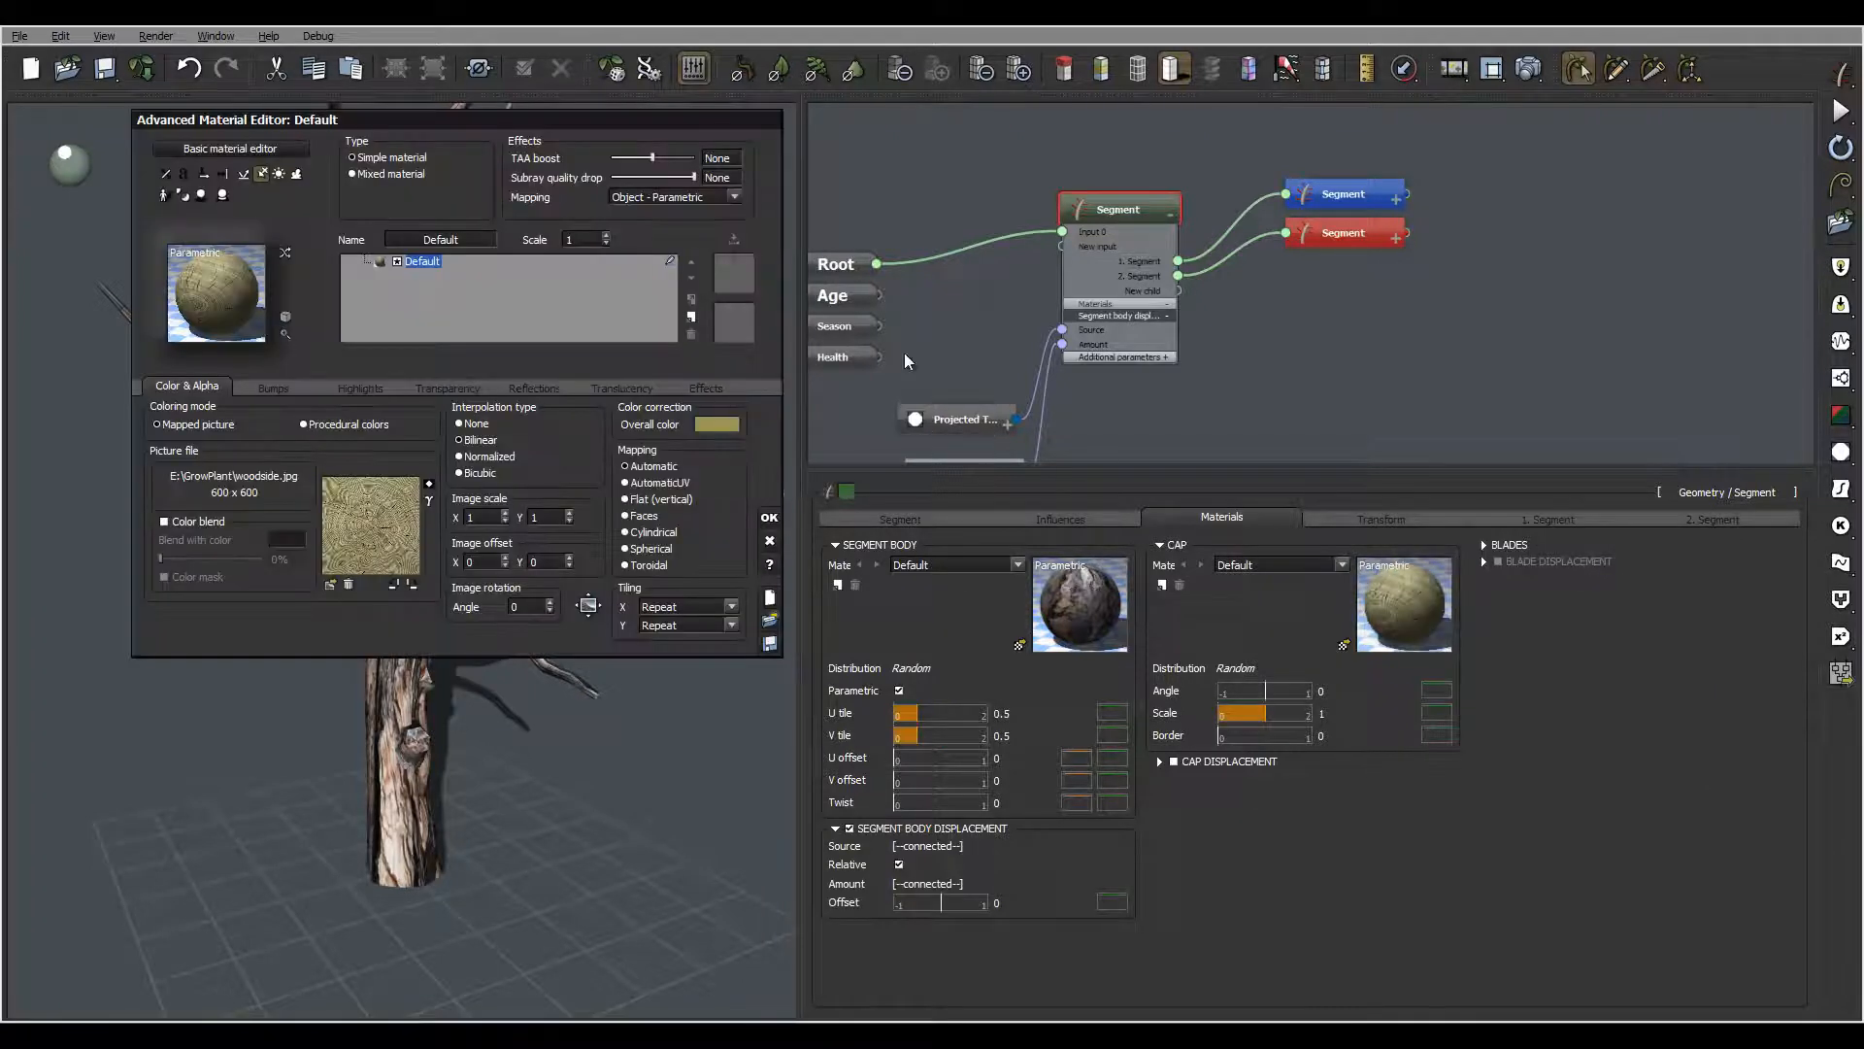
pyautogui.doubleClick(474, 239)
pyautogui.write('cal')
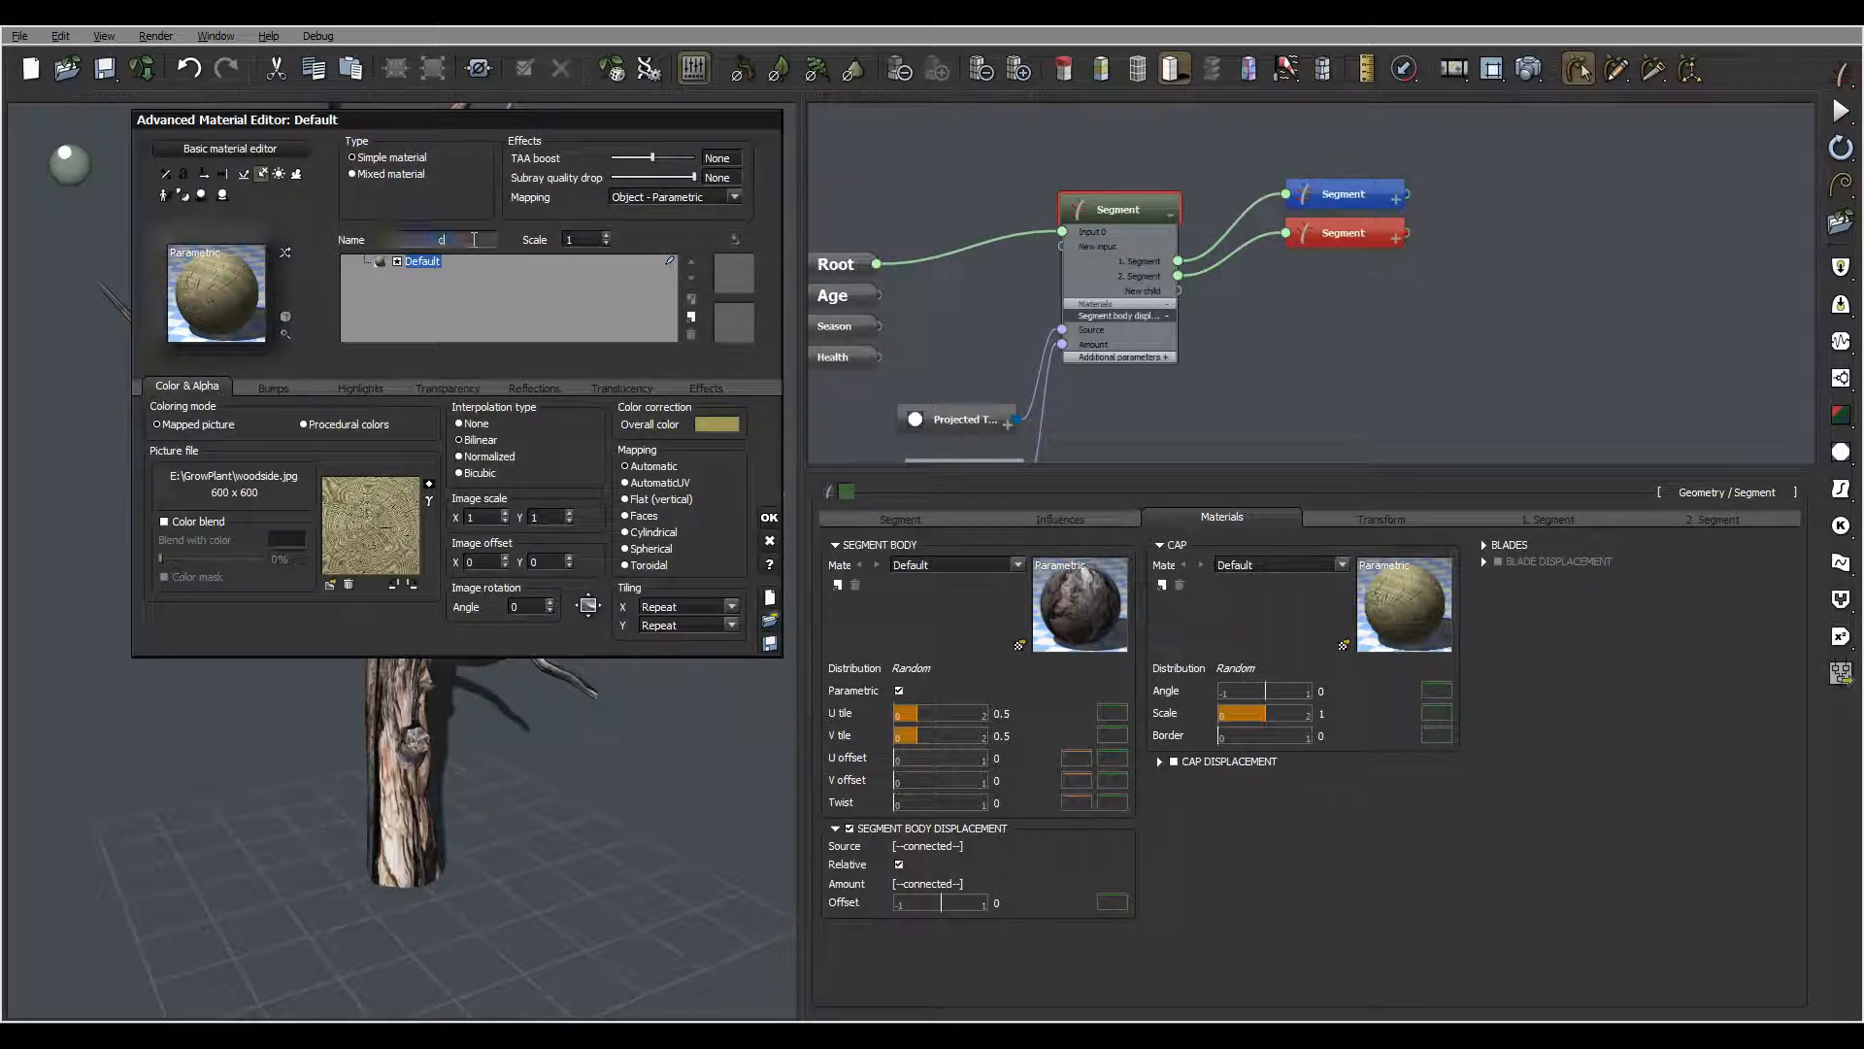
pyautogui.click(769, 516)
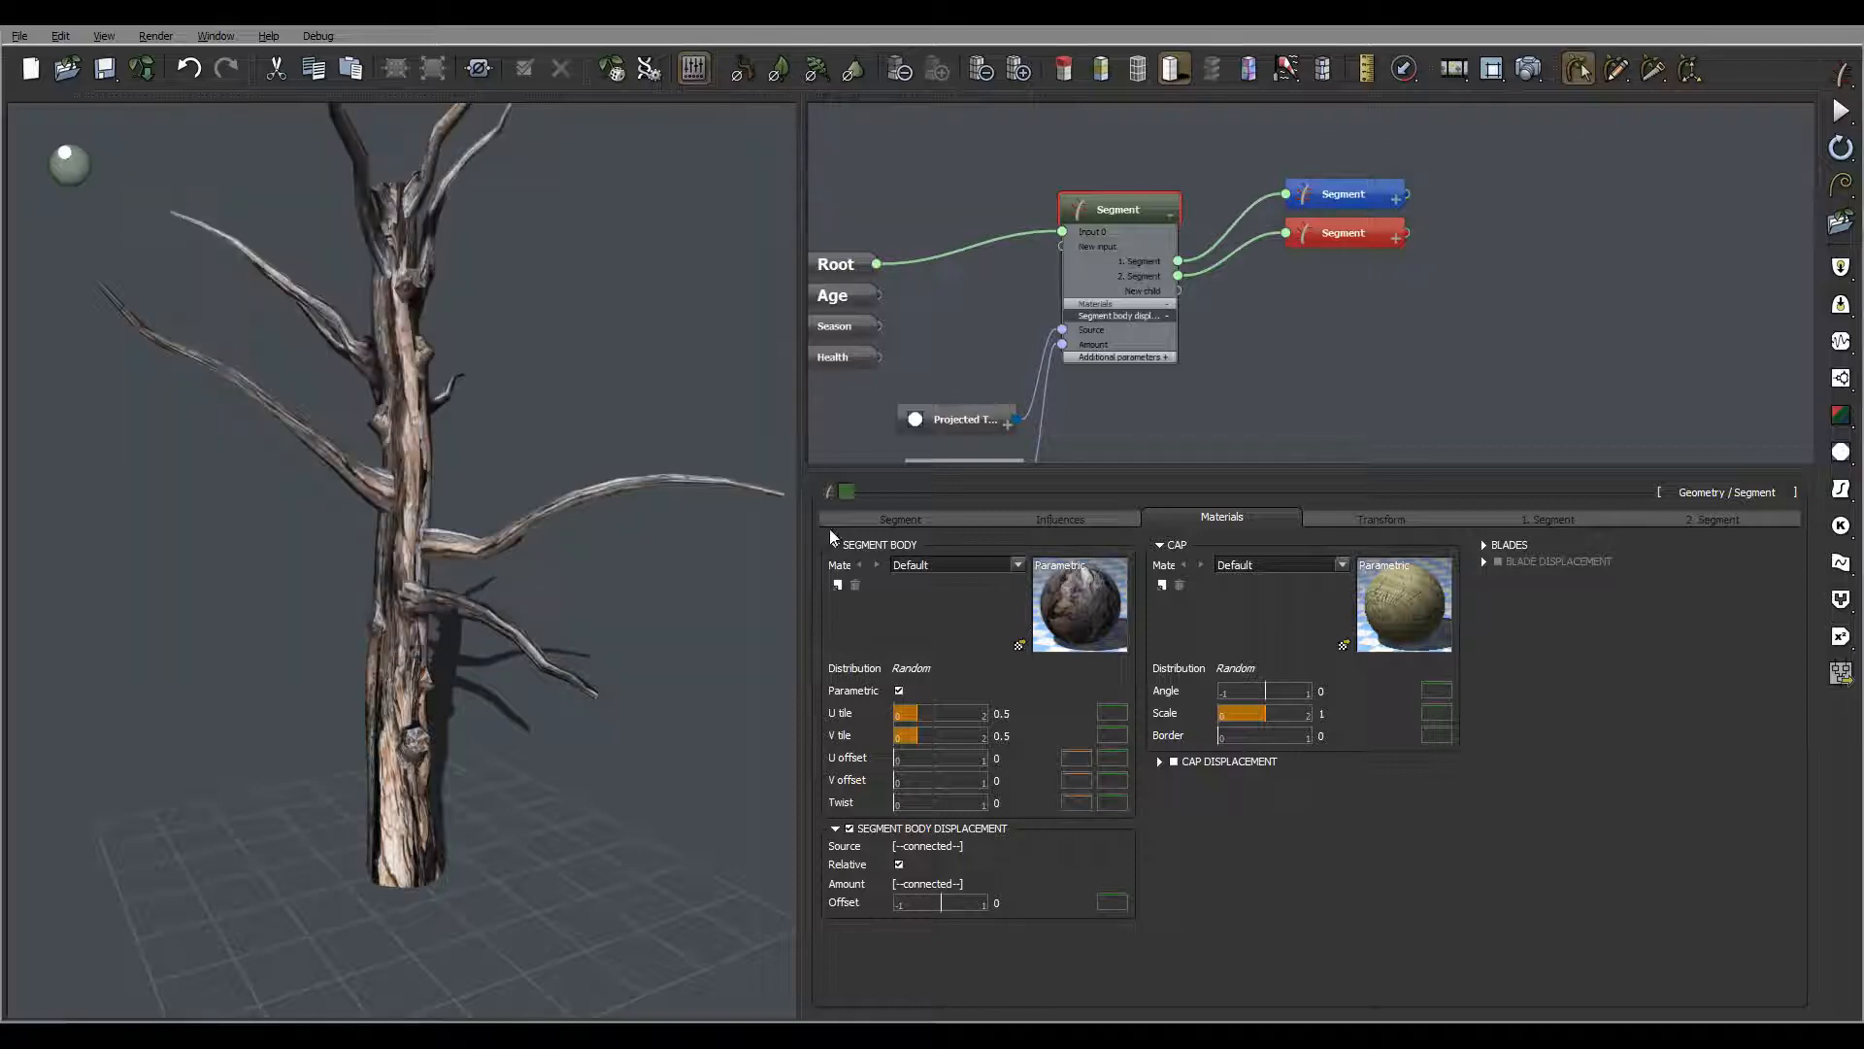
# Rename the trunk segment's body material as branch
pyautogui.doubleClick(1097, 602)
pyautogui.doubleClick(460, 239)
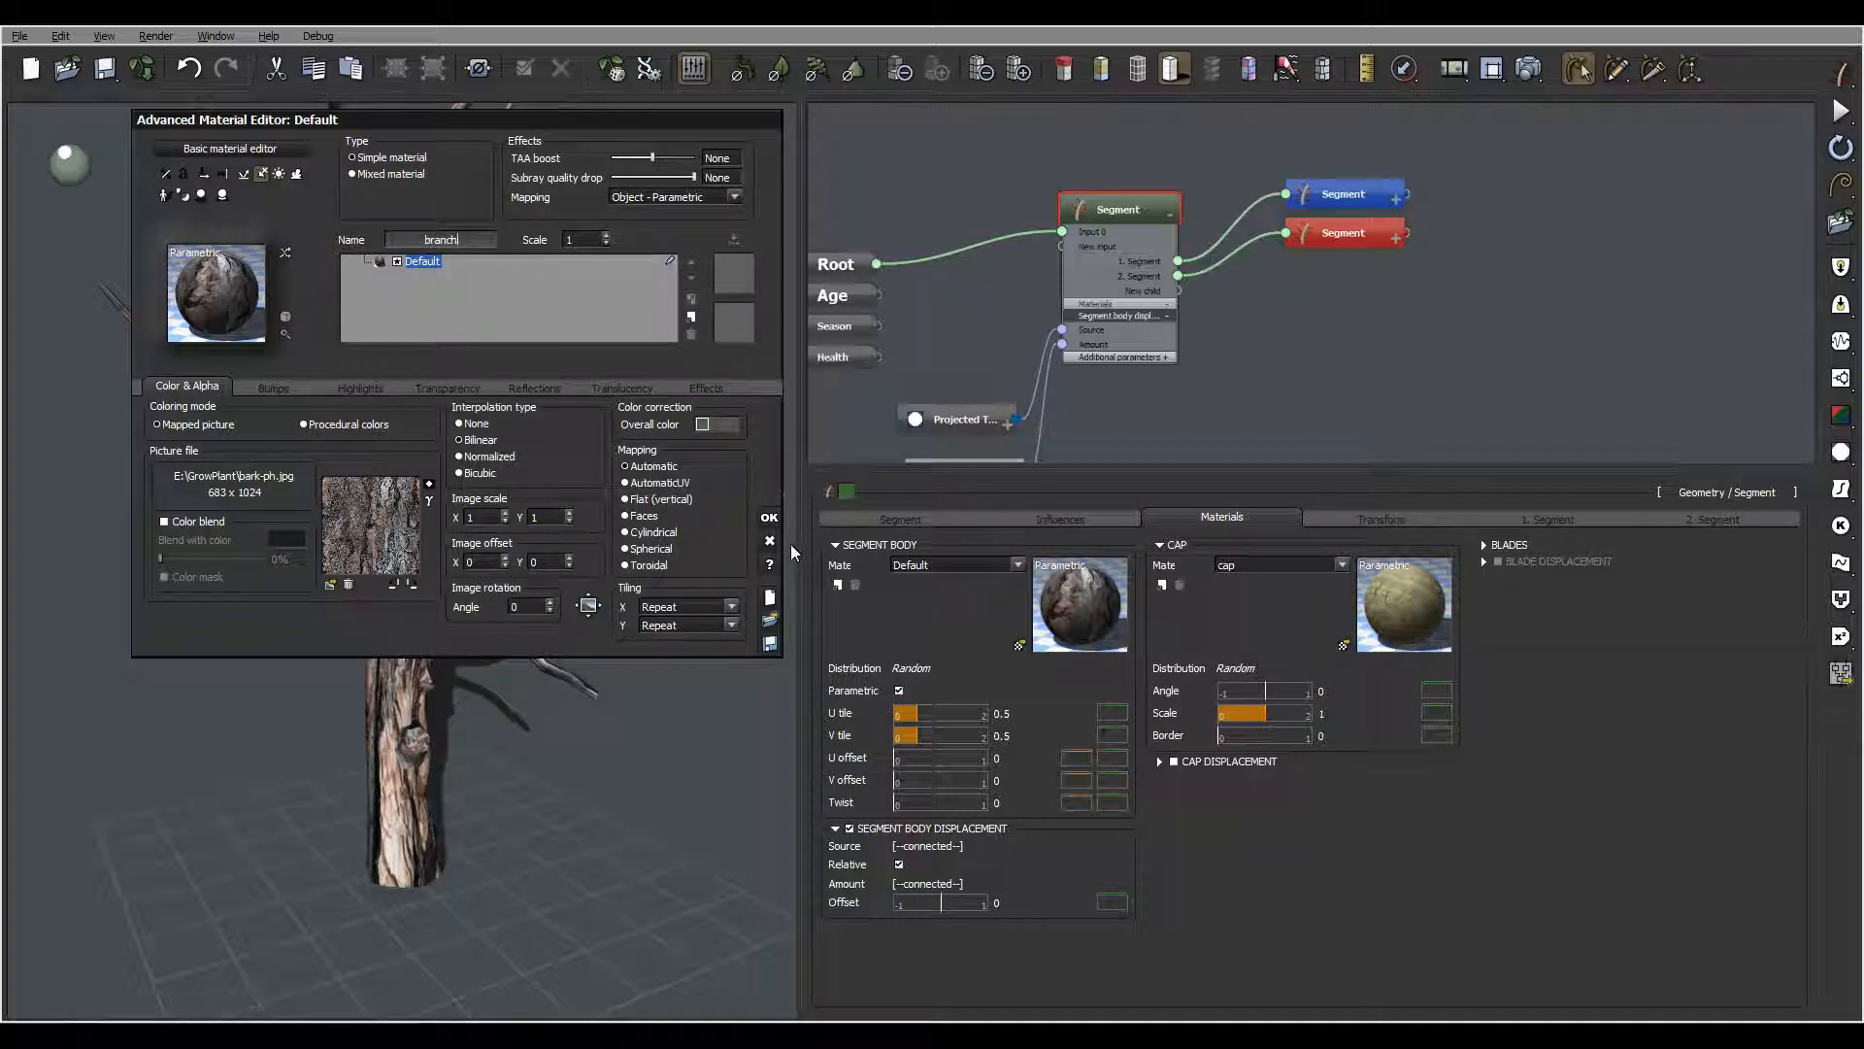
pyautogui.click(769, 517)
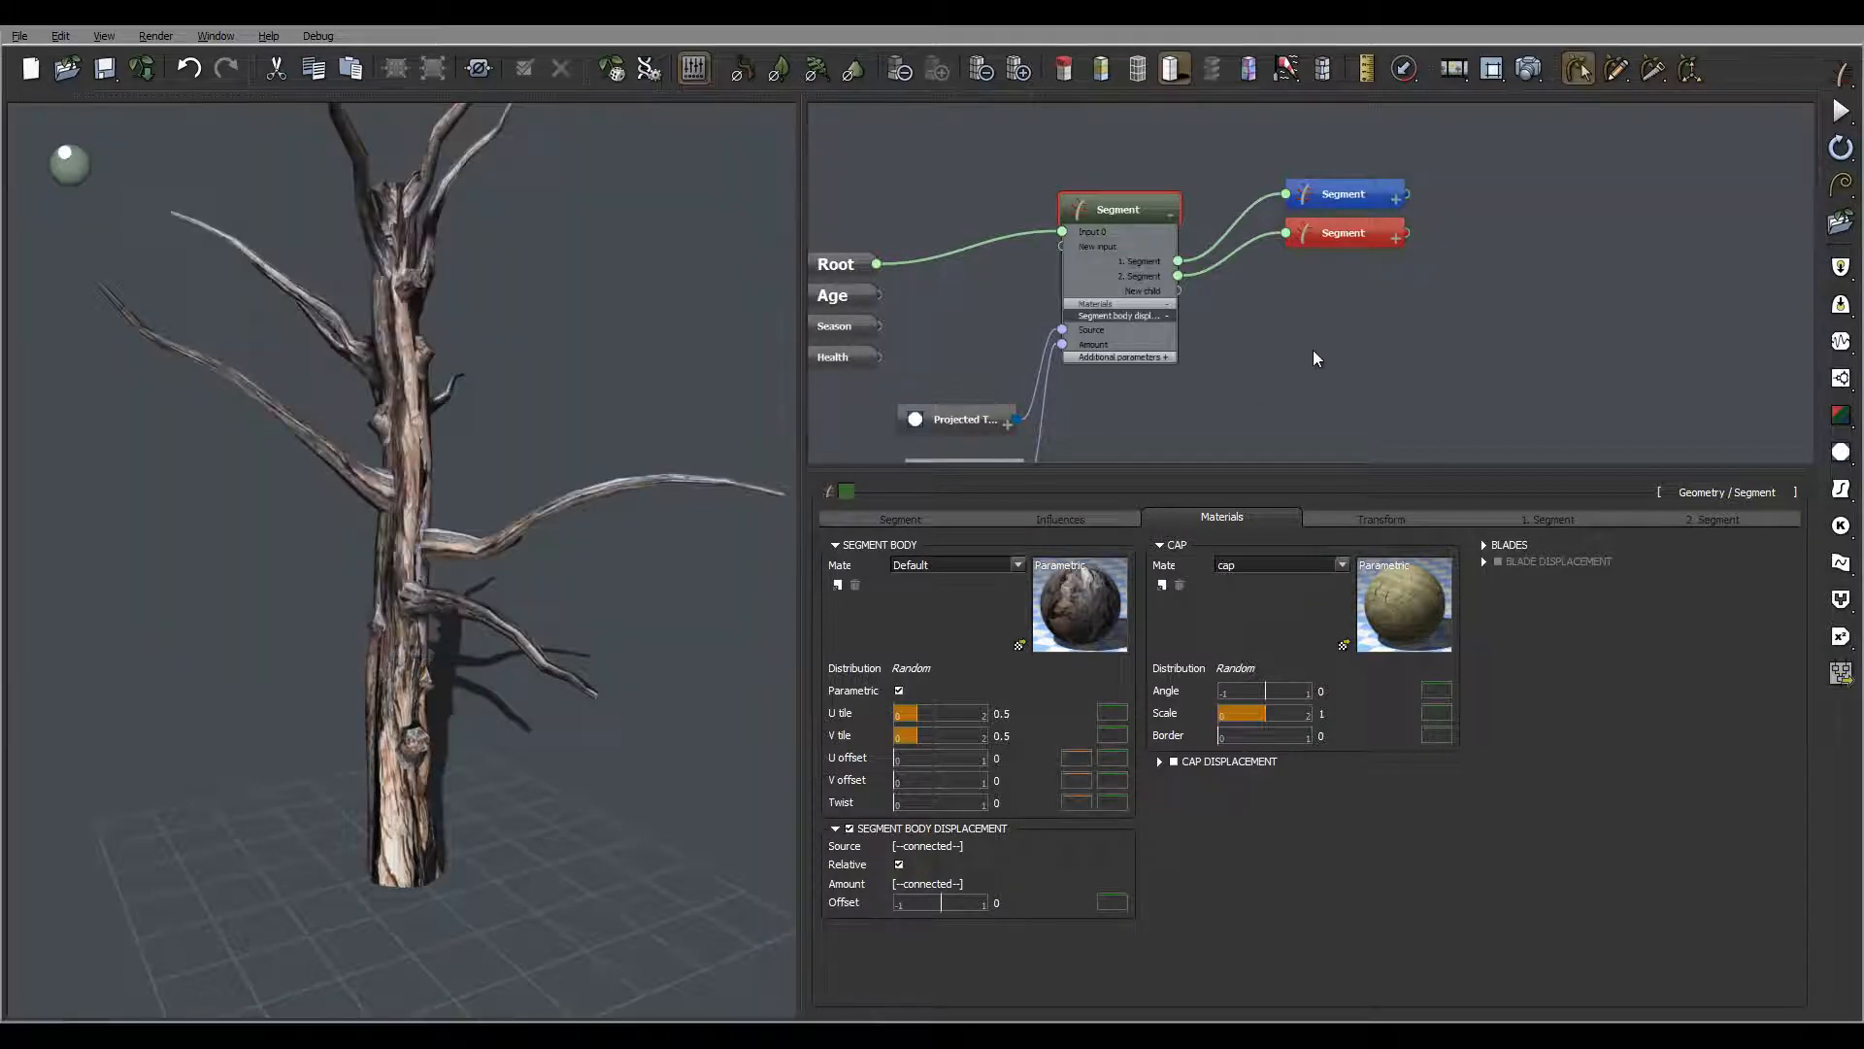
# Assign the cap material to the red stub segment's cap and inspect the cut stub ends up close
pyautogui.click(1342, 236)
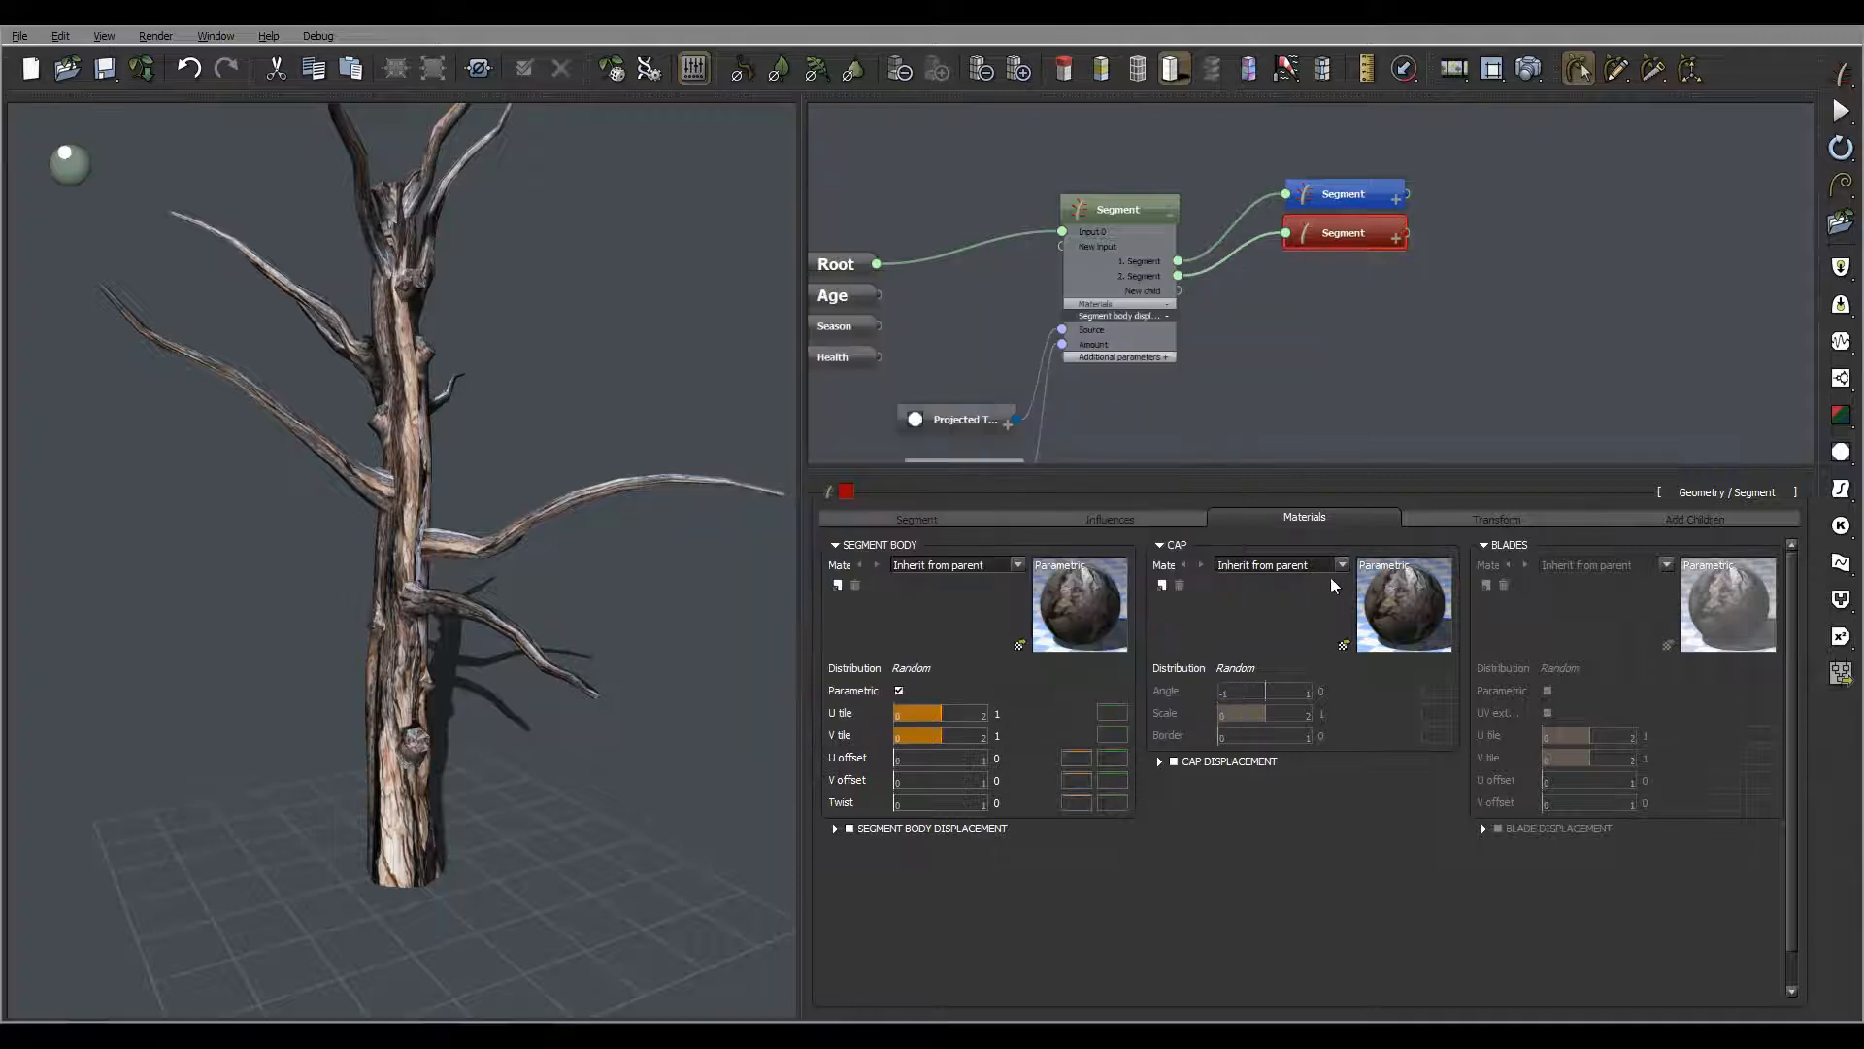
pyautogui.click(1341, 565)
pyautogui.click(1231, 623)
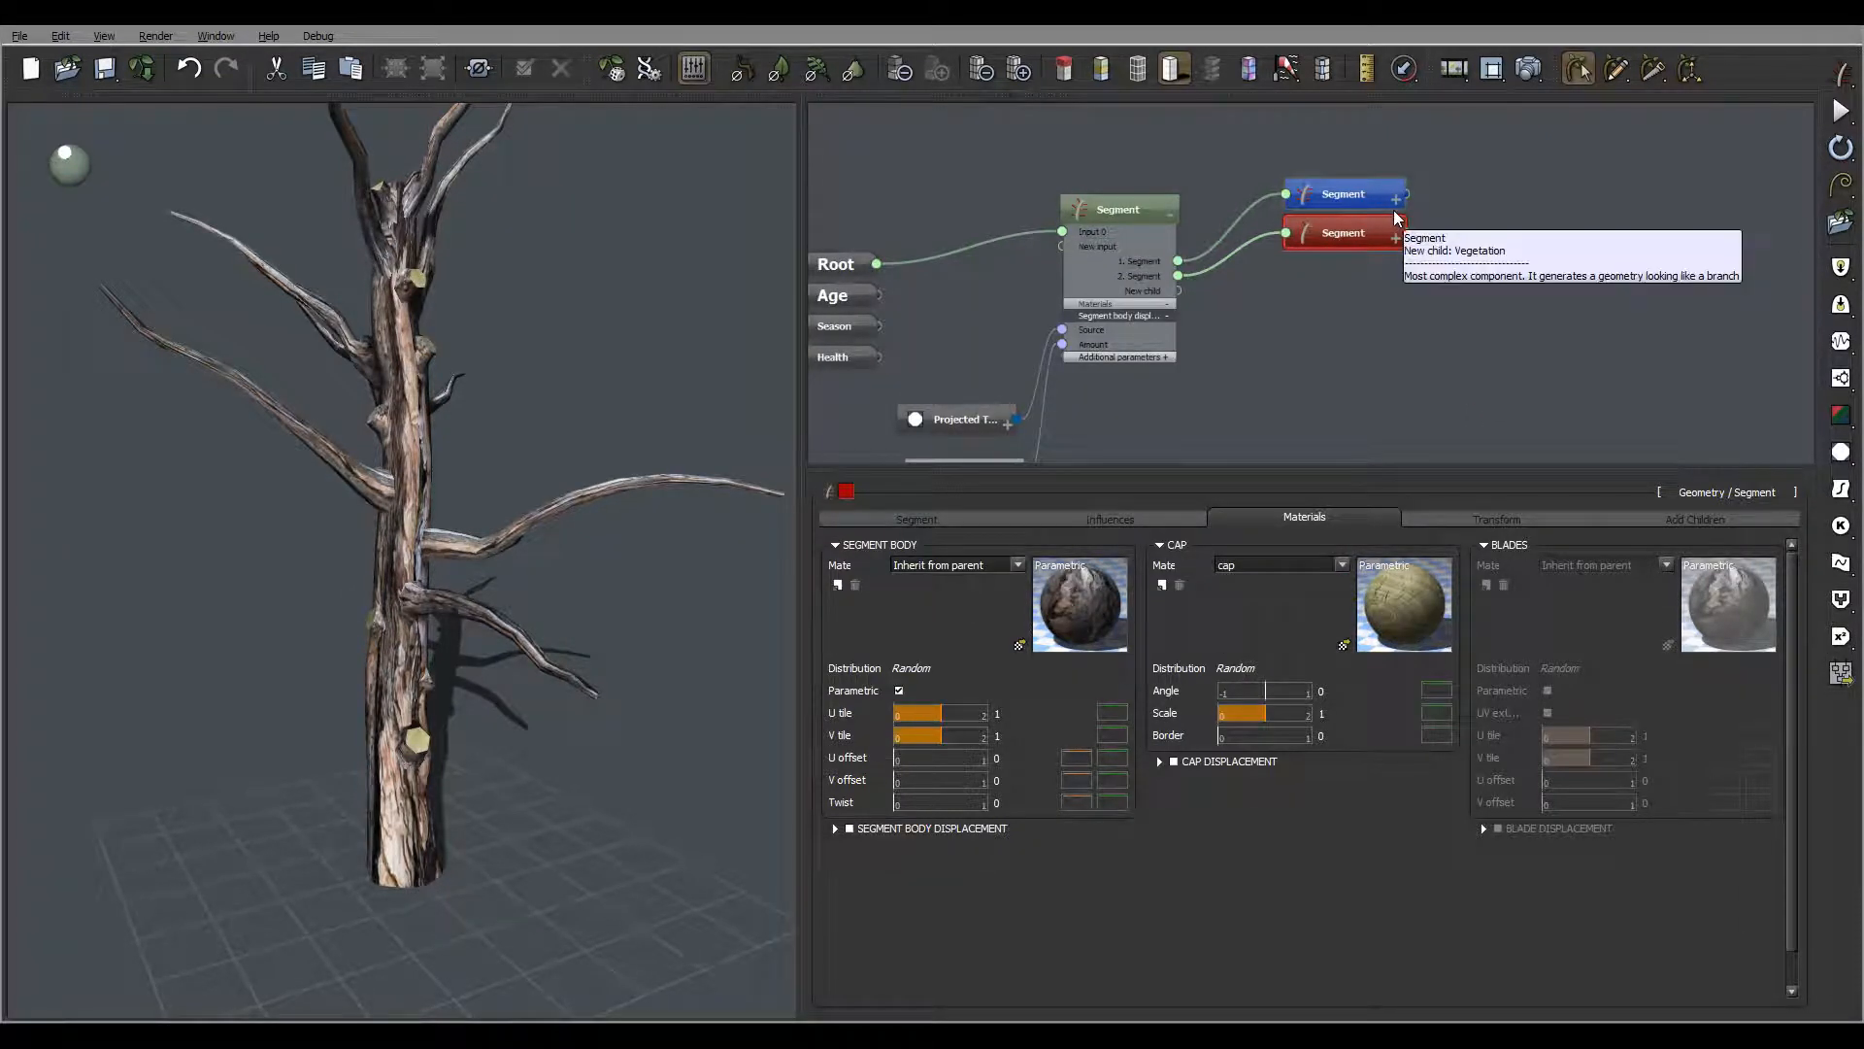
pyautogui.moveTo(468, 660)
pyautogui.mouseDown(button='right')
pyautogui.moveTo(388, 670)
pyautogui.moveTo(471, 670)
pyautogui.mouseUp(button='right')
pyautogui.scroll(6, 466, 699)
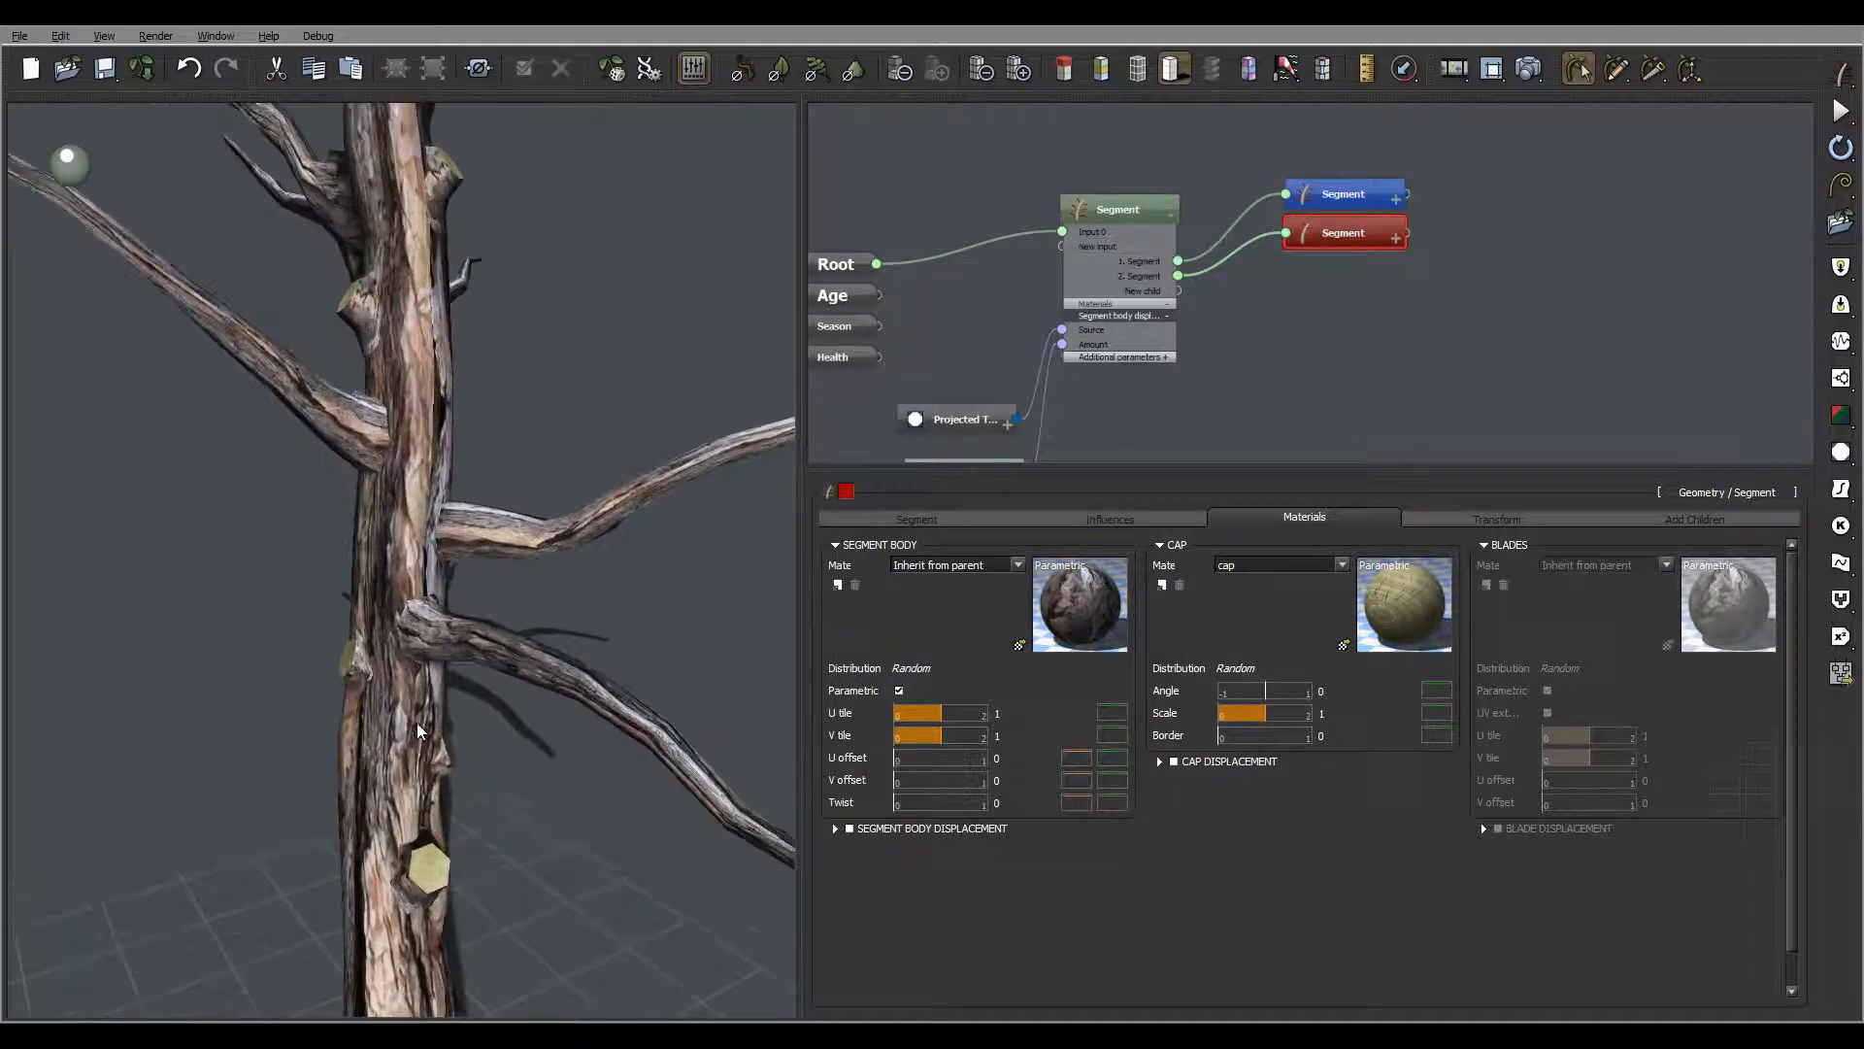
pyautogui.moveTo(462, 729)
pyautogui.mouseDown()
pyautogui.moveTo(582, 654)
pyautogui.moveTo(612, 743)
pyautogui.moveTo(394, 811)
pyautogui.moveTo(485, 743)
pyautogui.moveTo(461, 849)
pyautogui.moveTo(482, 728)
pyautogui.moveTo(423, 738)
pyautogui.moveTo(486, 708)
pyautogui.mouseUp()
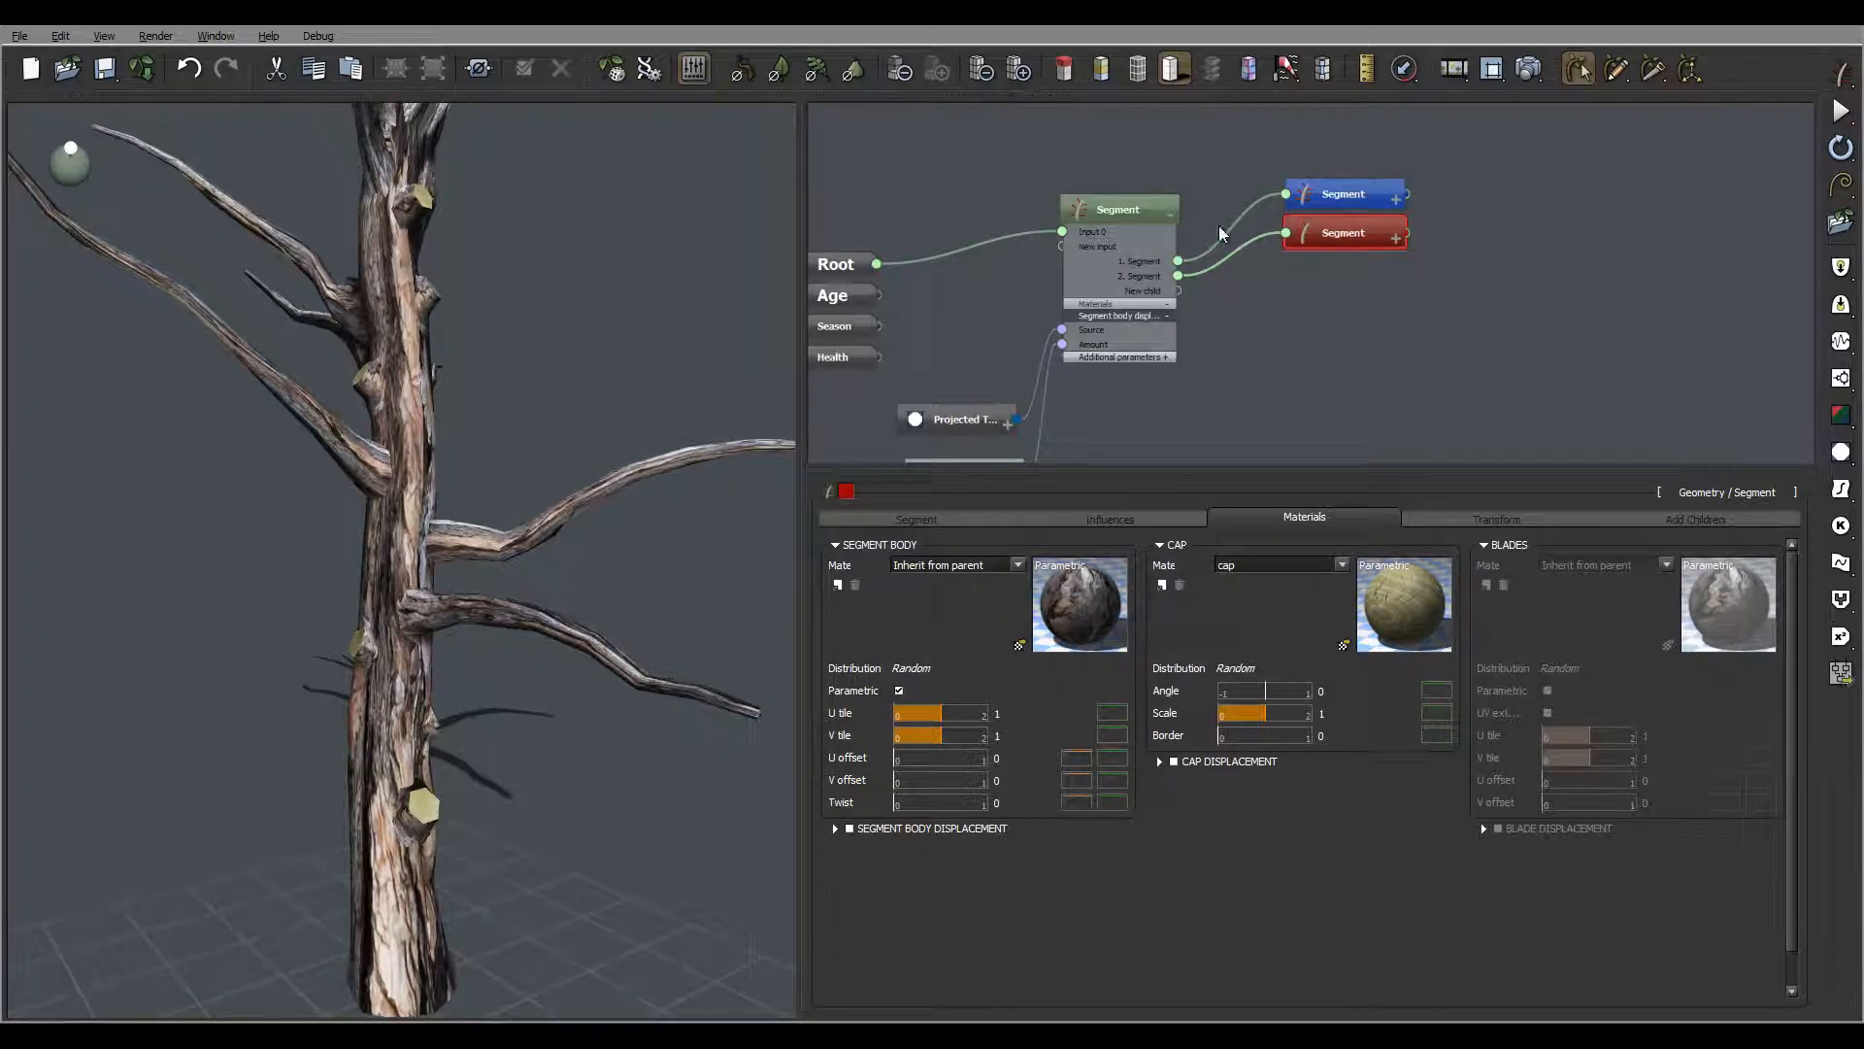
# Set the highlight global size of the trunk's branch material to 0% and accept the change
pyautogui.click(1126, 210)
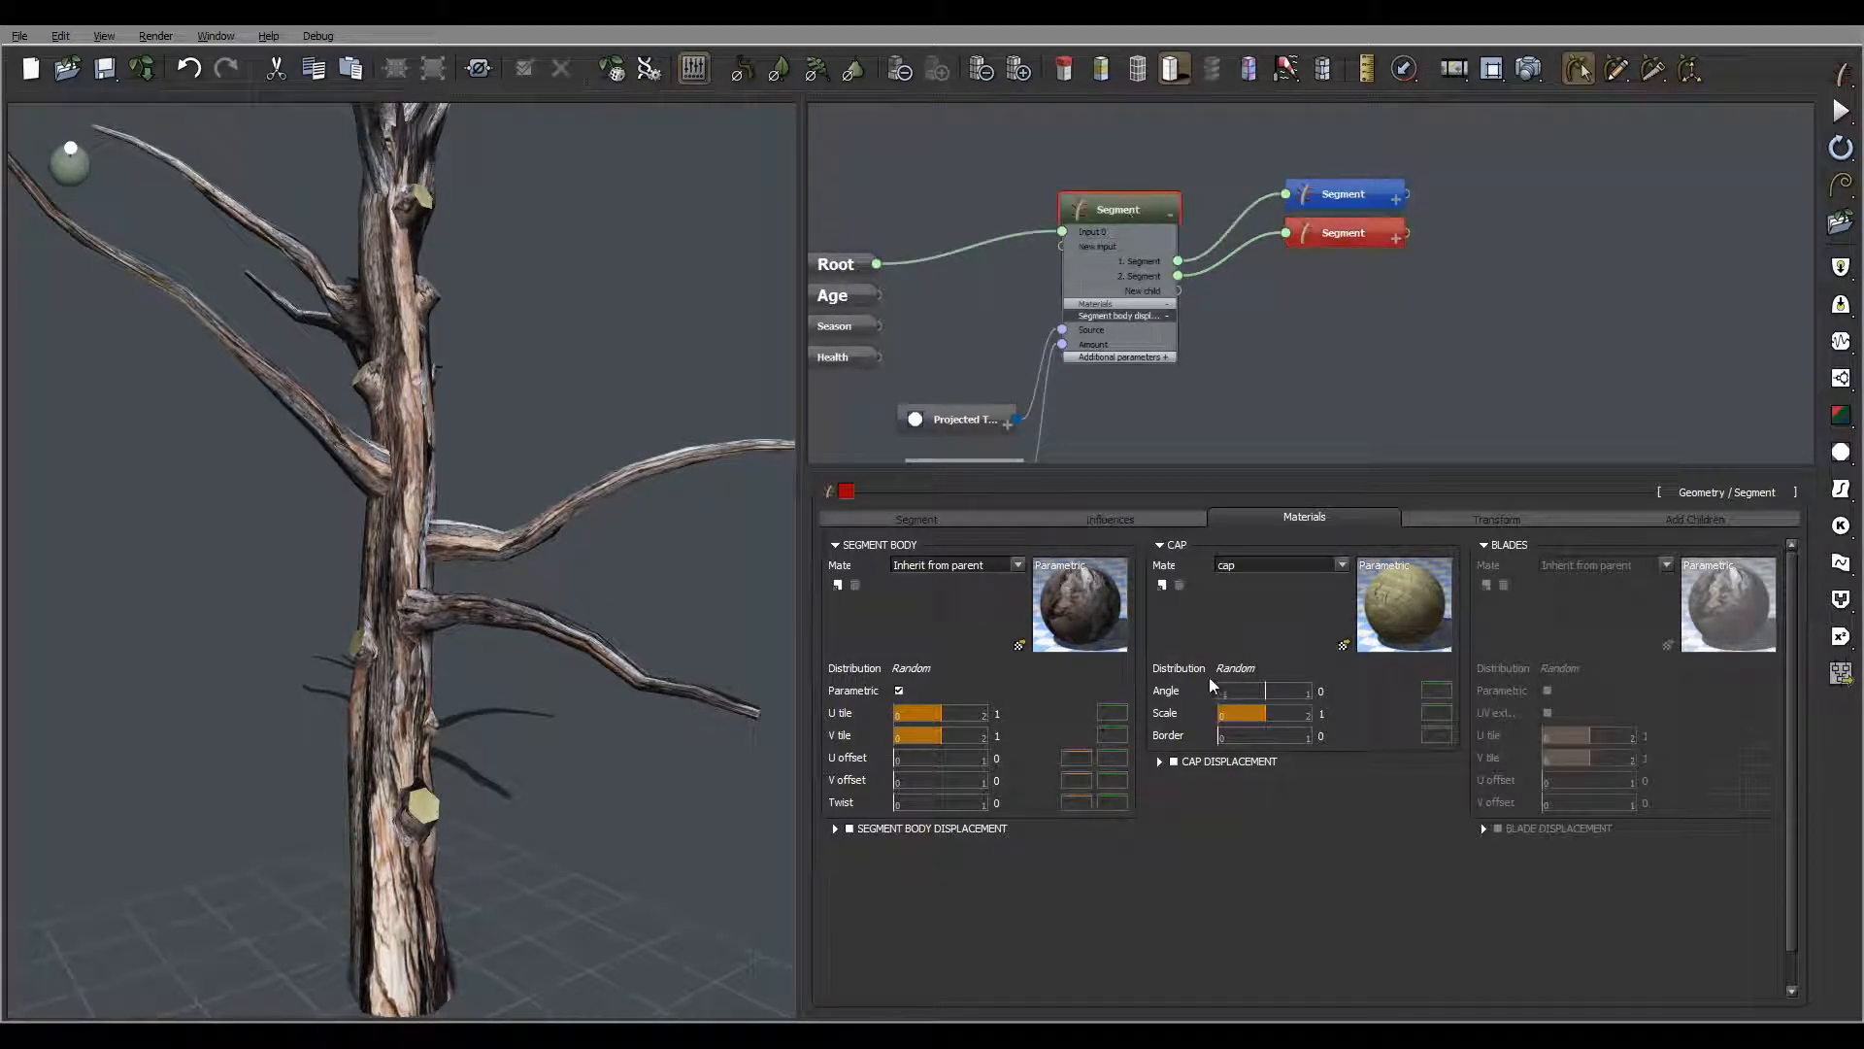
pyautogui.click(1085, 595)
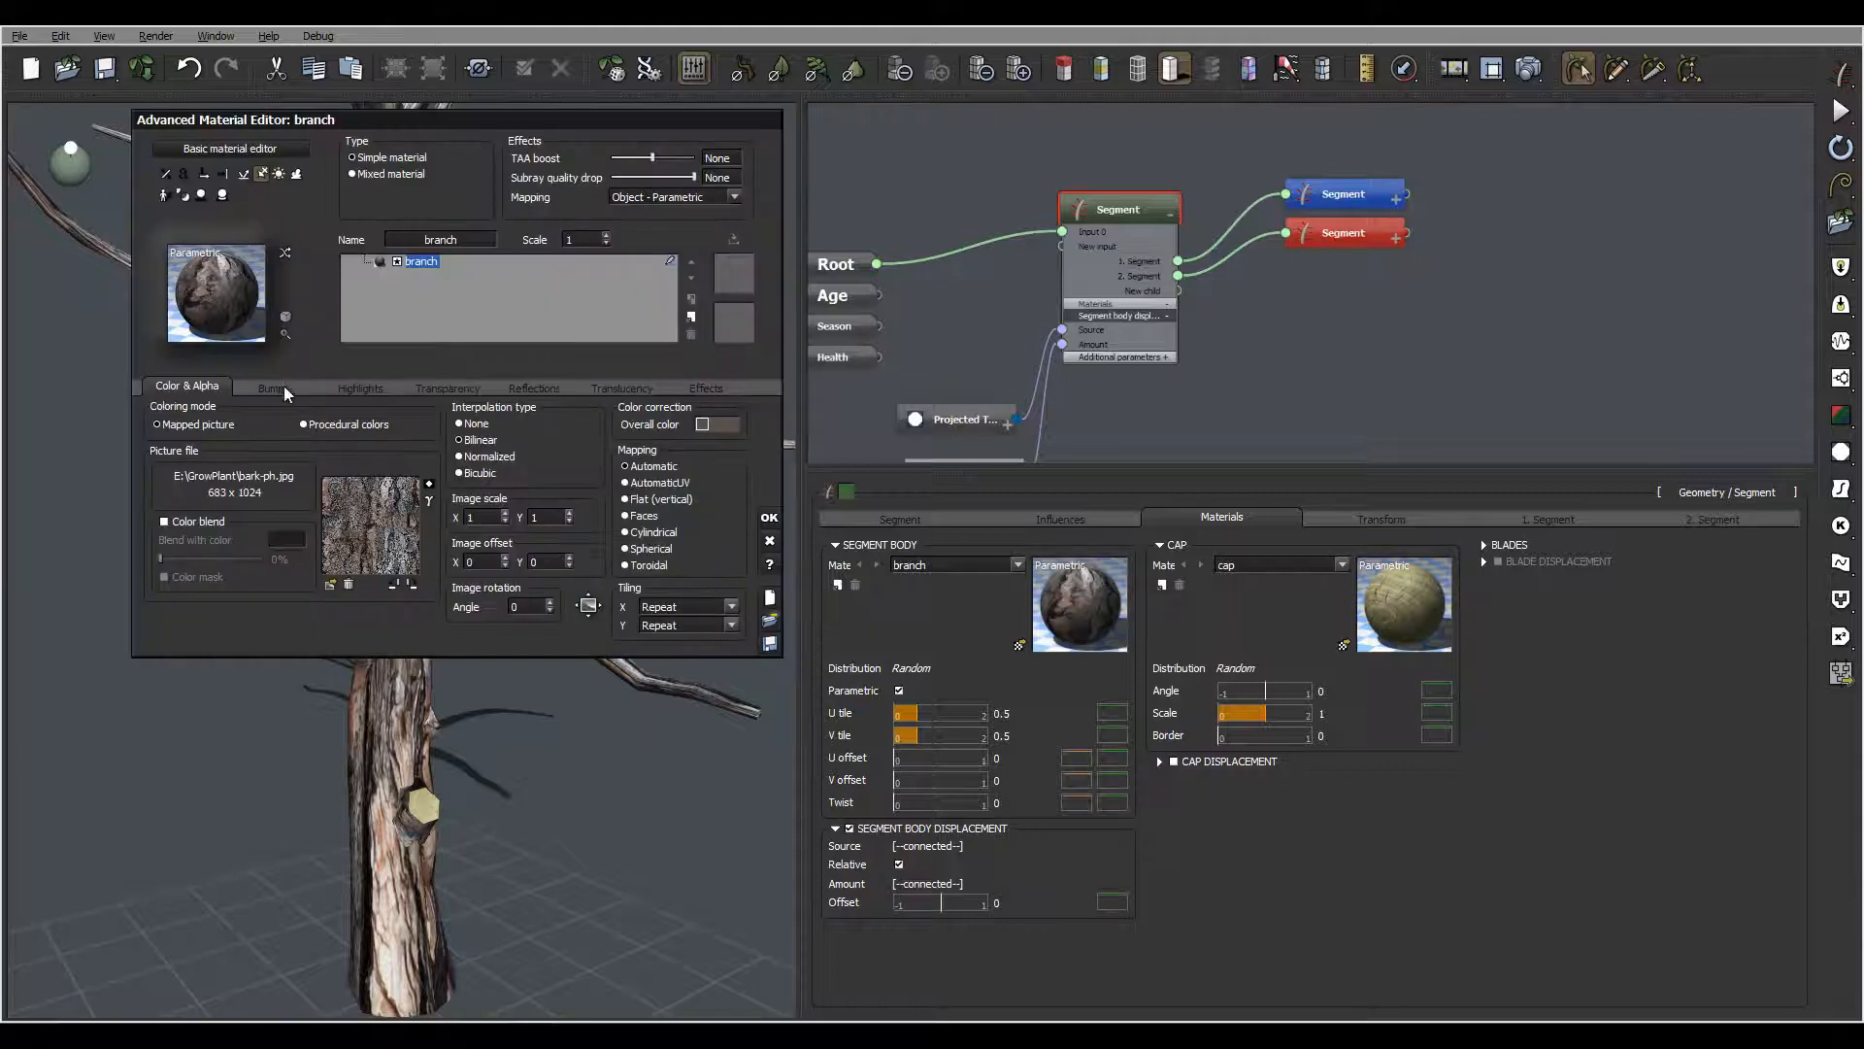
pyautogui.click(359, 387)
pyautogui.moveTo(224, 521); pyautogui.dragTo(173, 522)
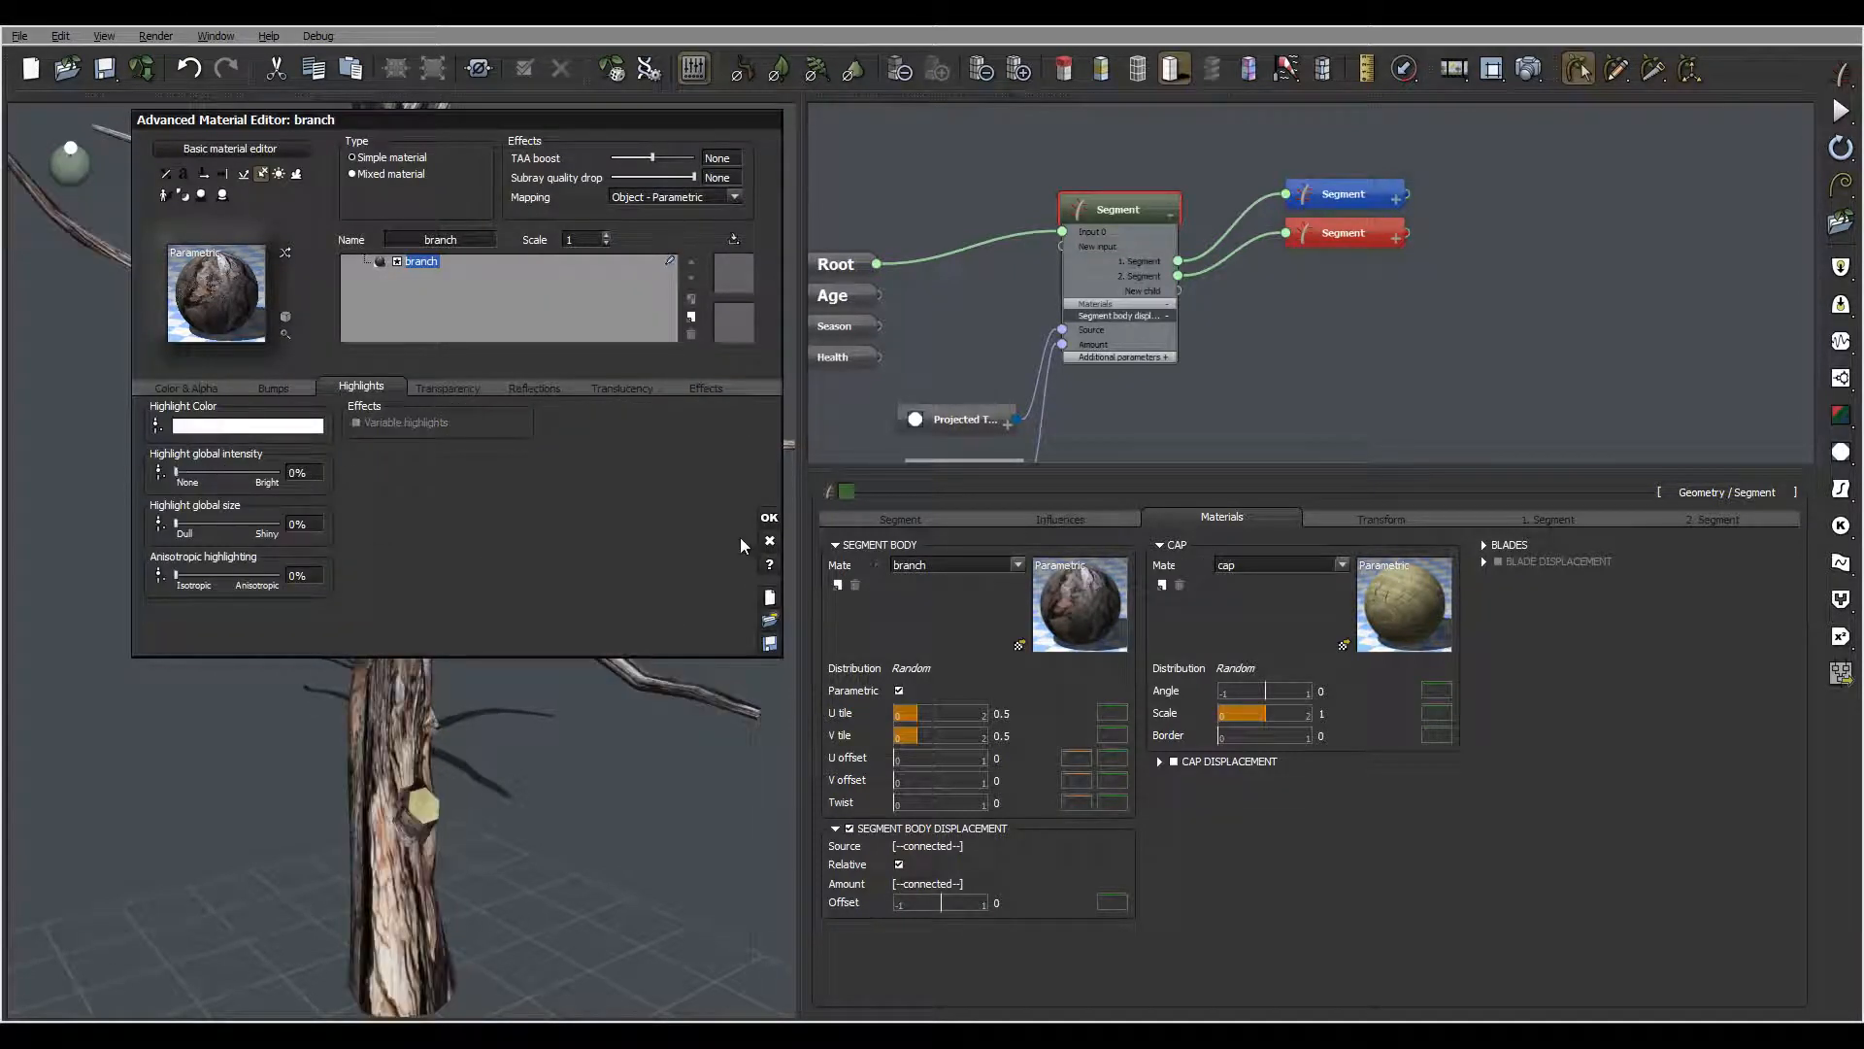
pyautogui.click(769, 517)
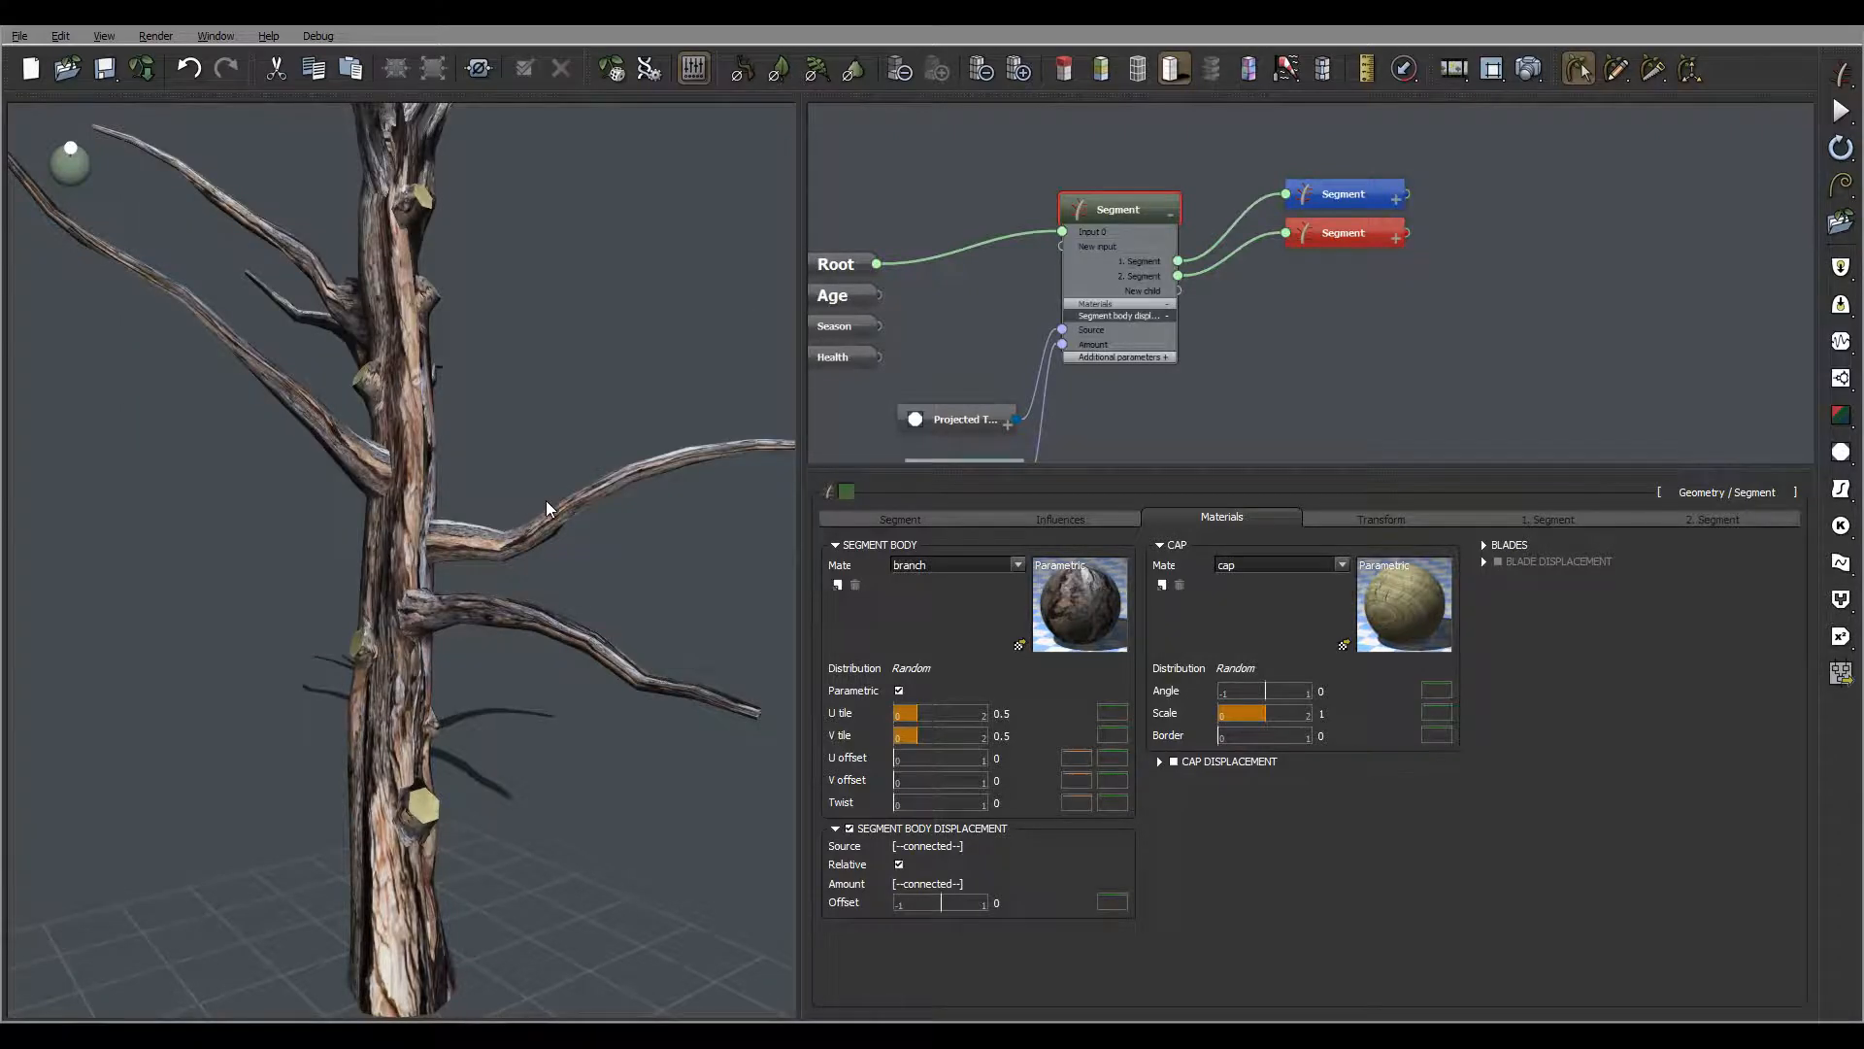
# Render the tree from a slightly adjusted view to check the wood caps and close the render display
pyautogui.moveTo(545, 499); pyautogui.dragTo(535, 540)
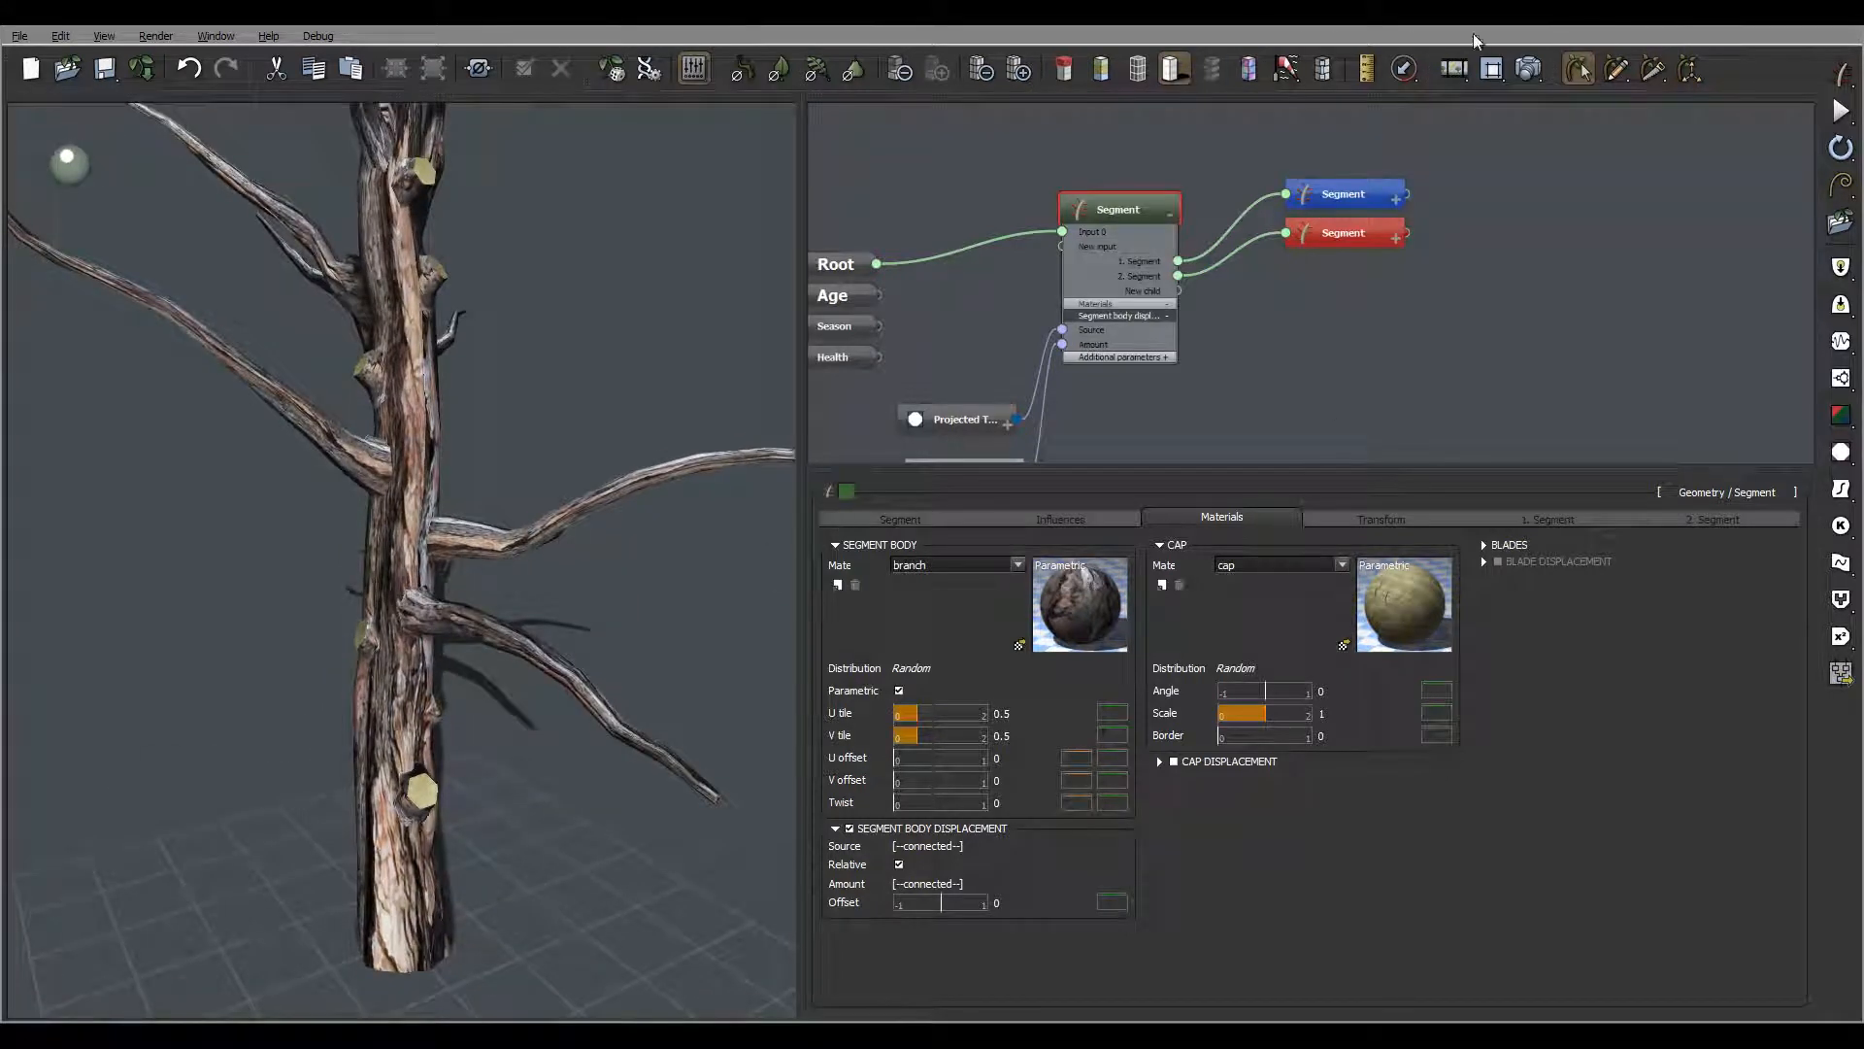
pyautogui.click(1528, 68)
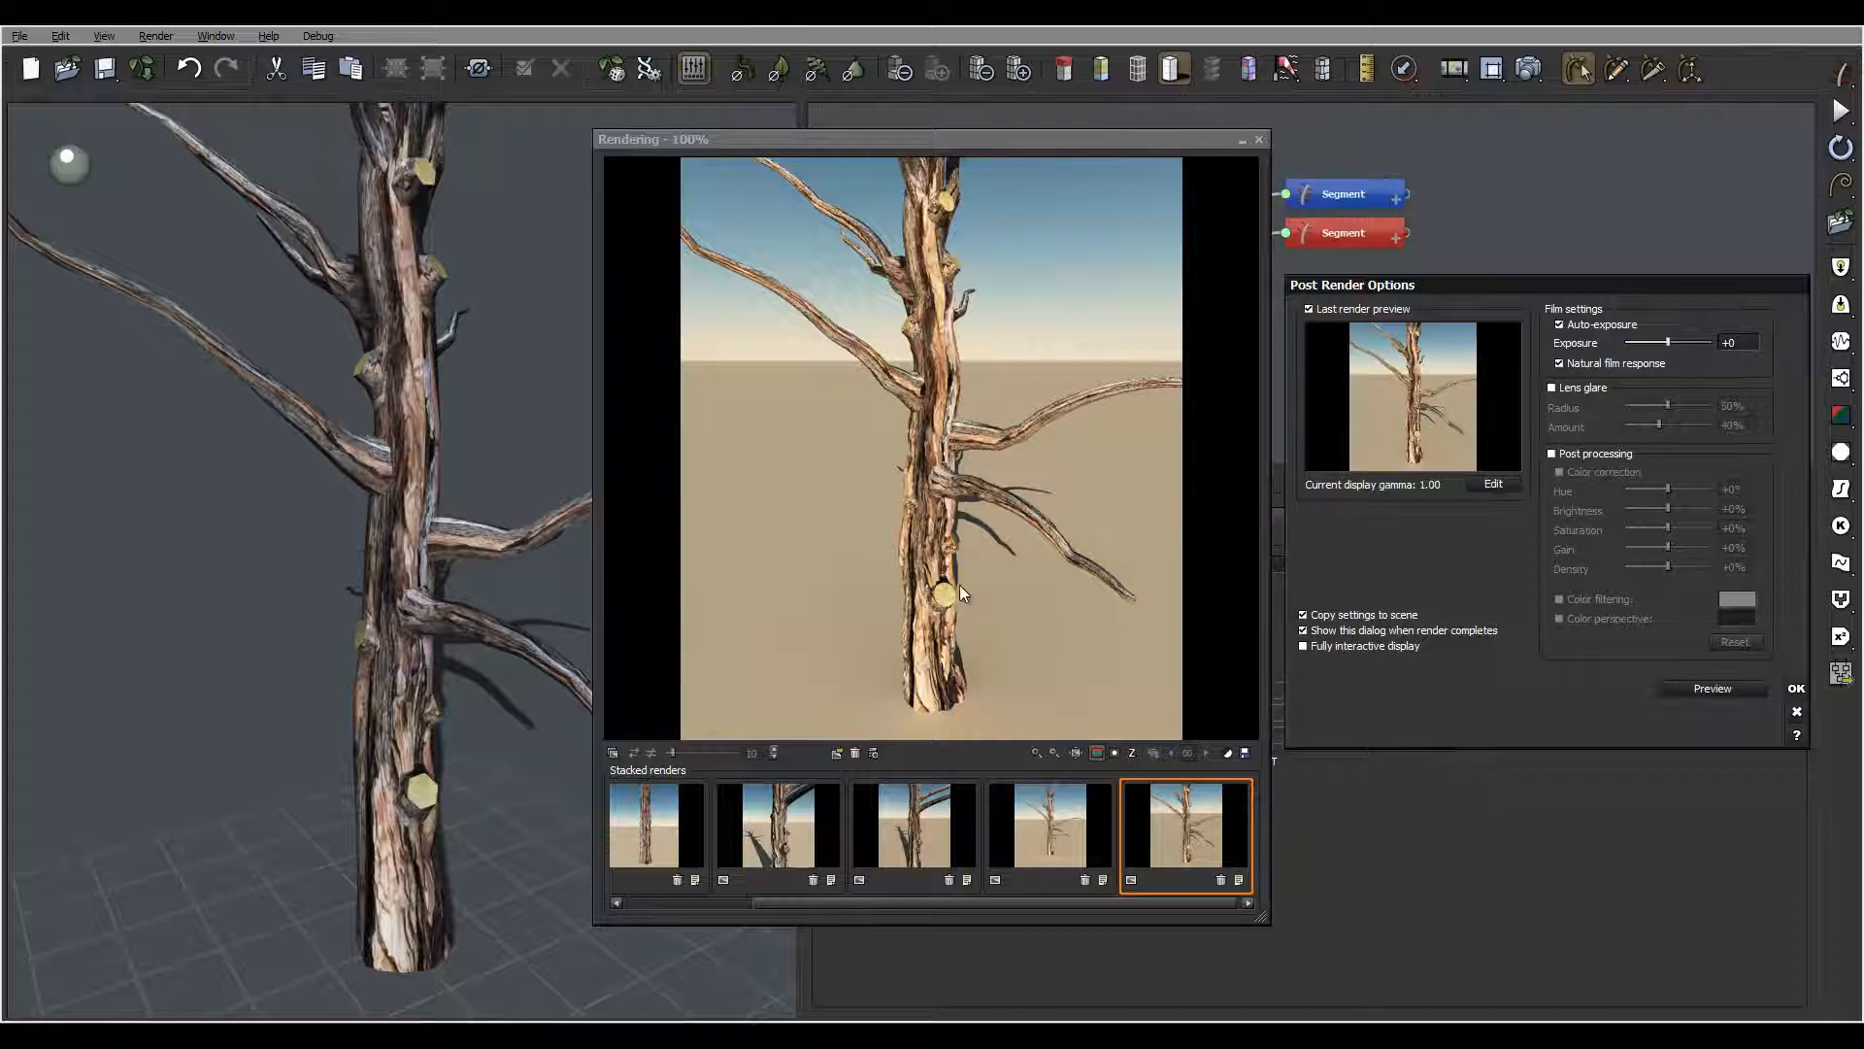
pyautogui.click(1259, 139)
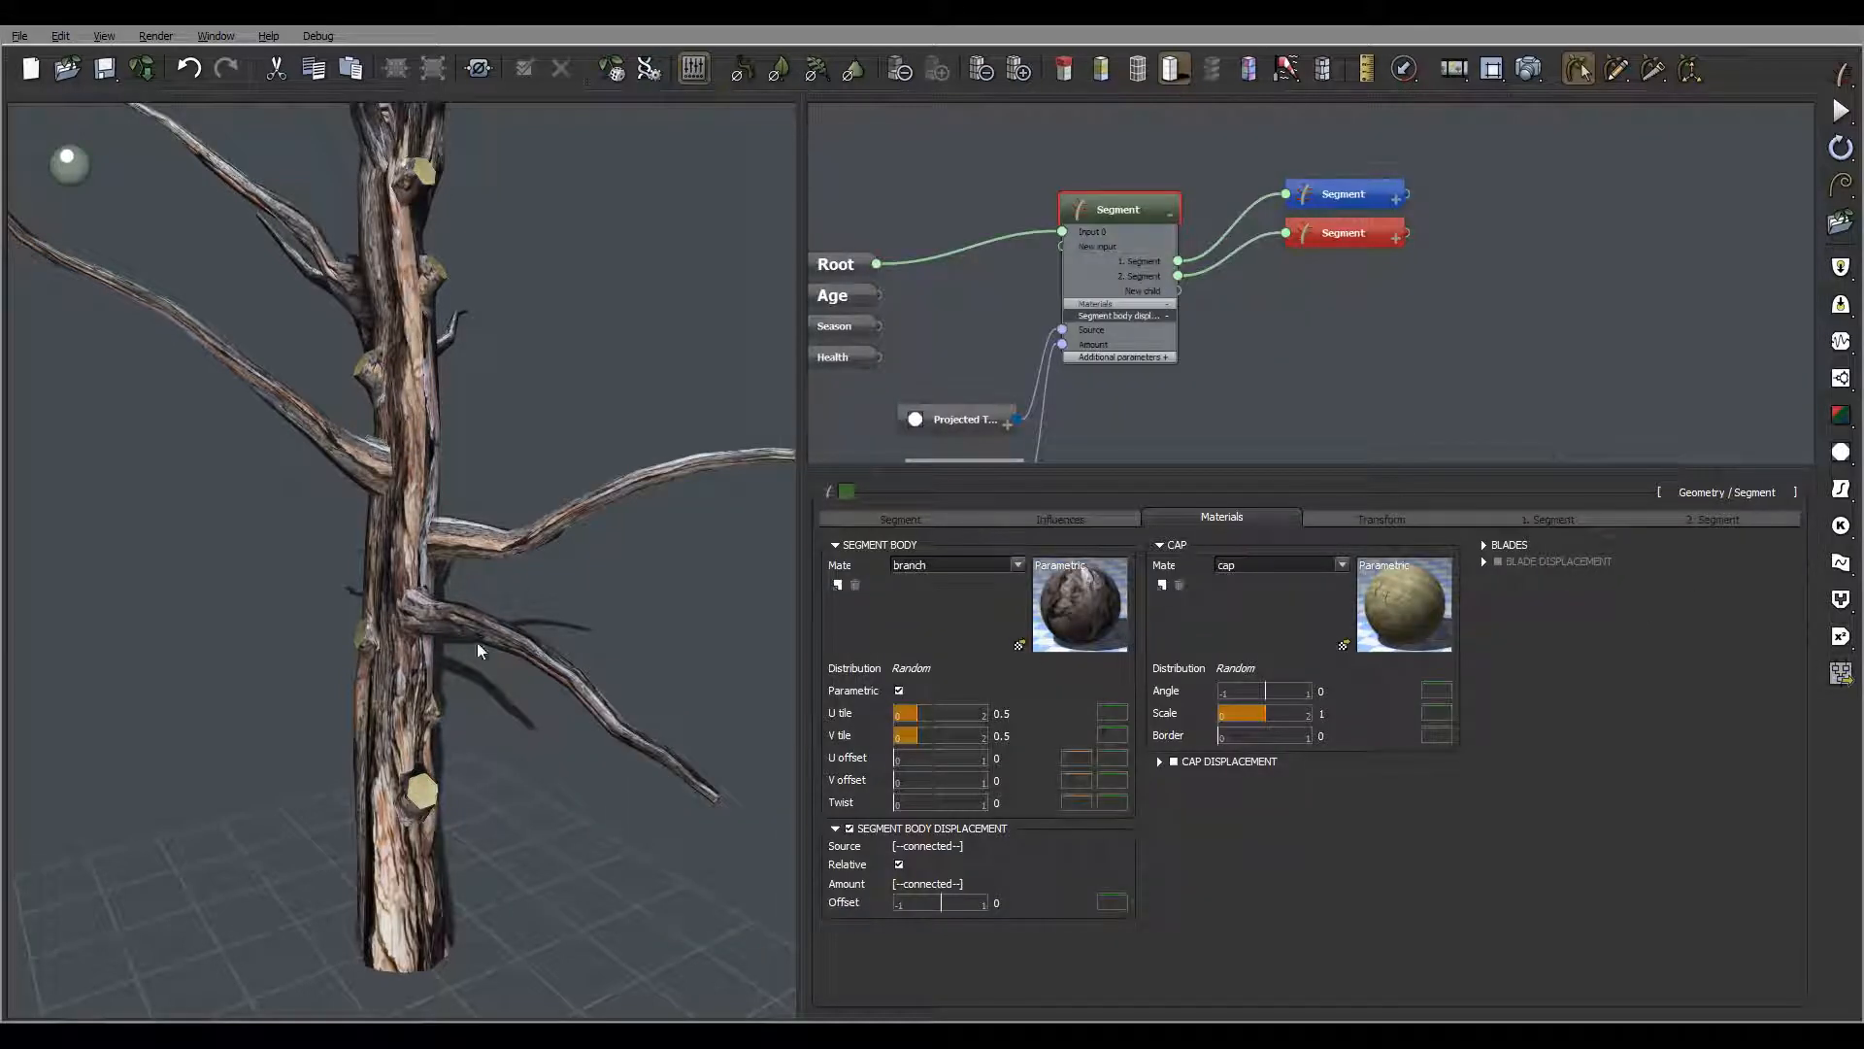
# Recolor the trunk's cap material with a darker, less saturated brown overall color of hue 30, luminosity 82 and saturation 28
pyautogui.doubleClick(1420, 587)
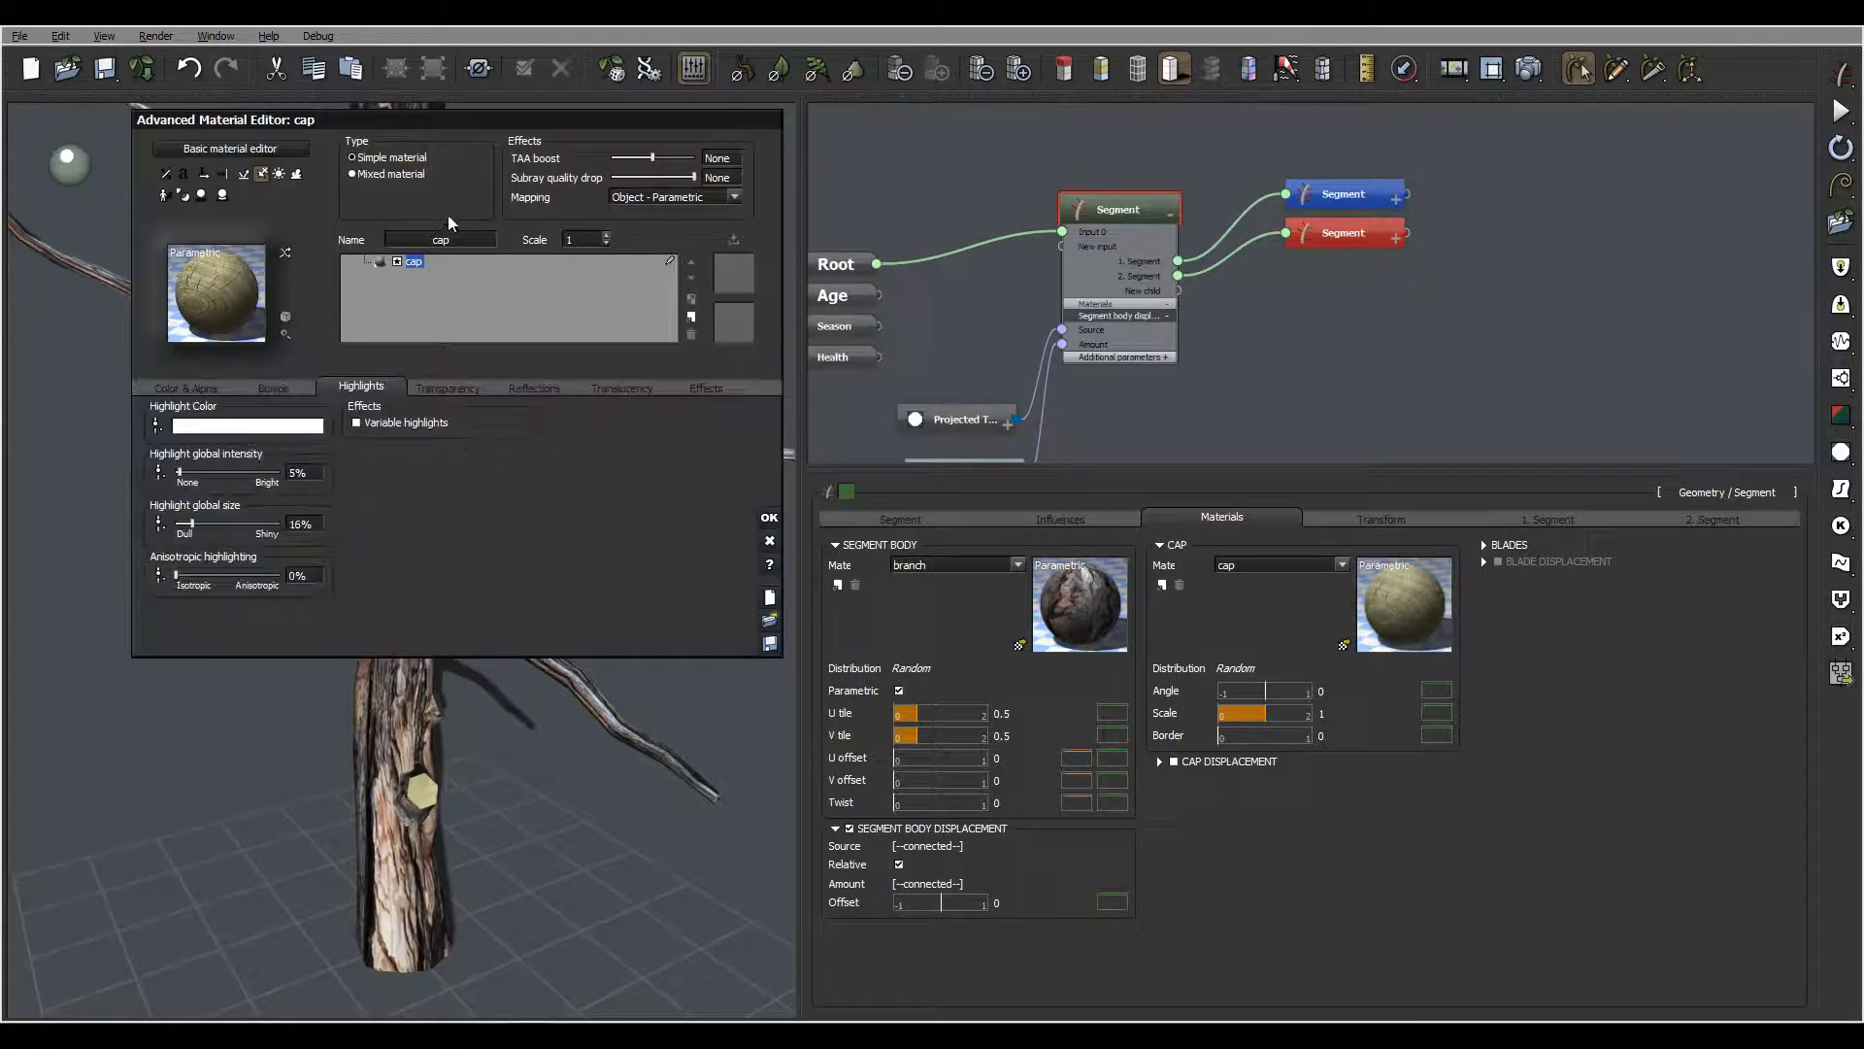
pyautogui.click(717, 424)
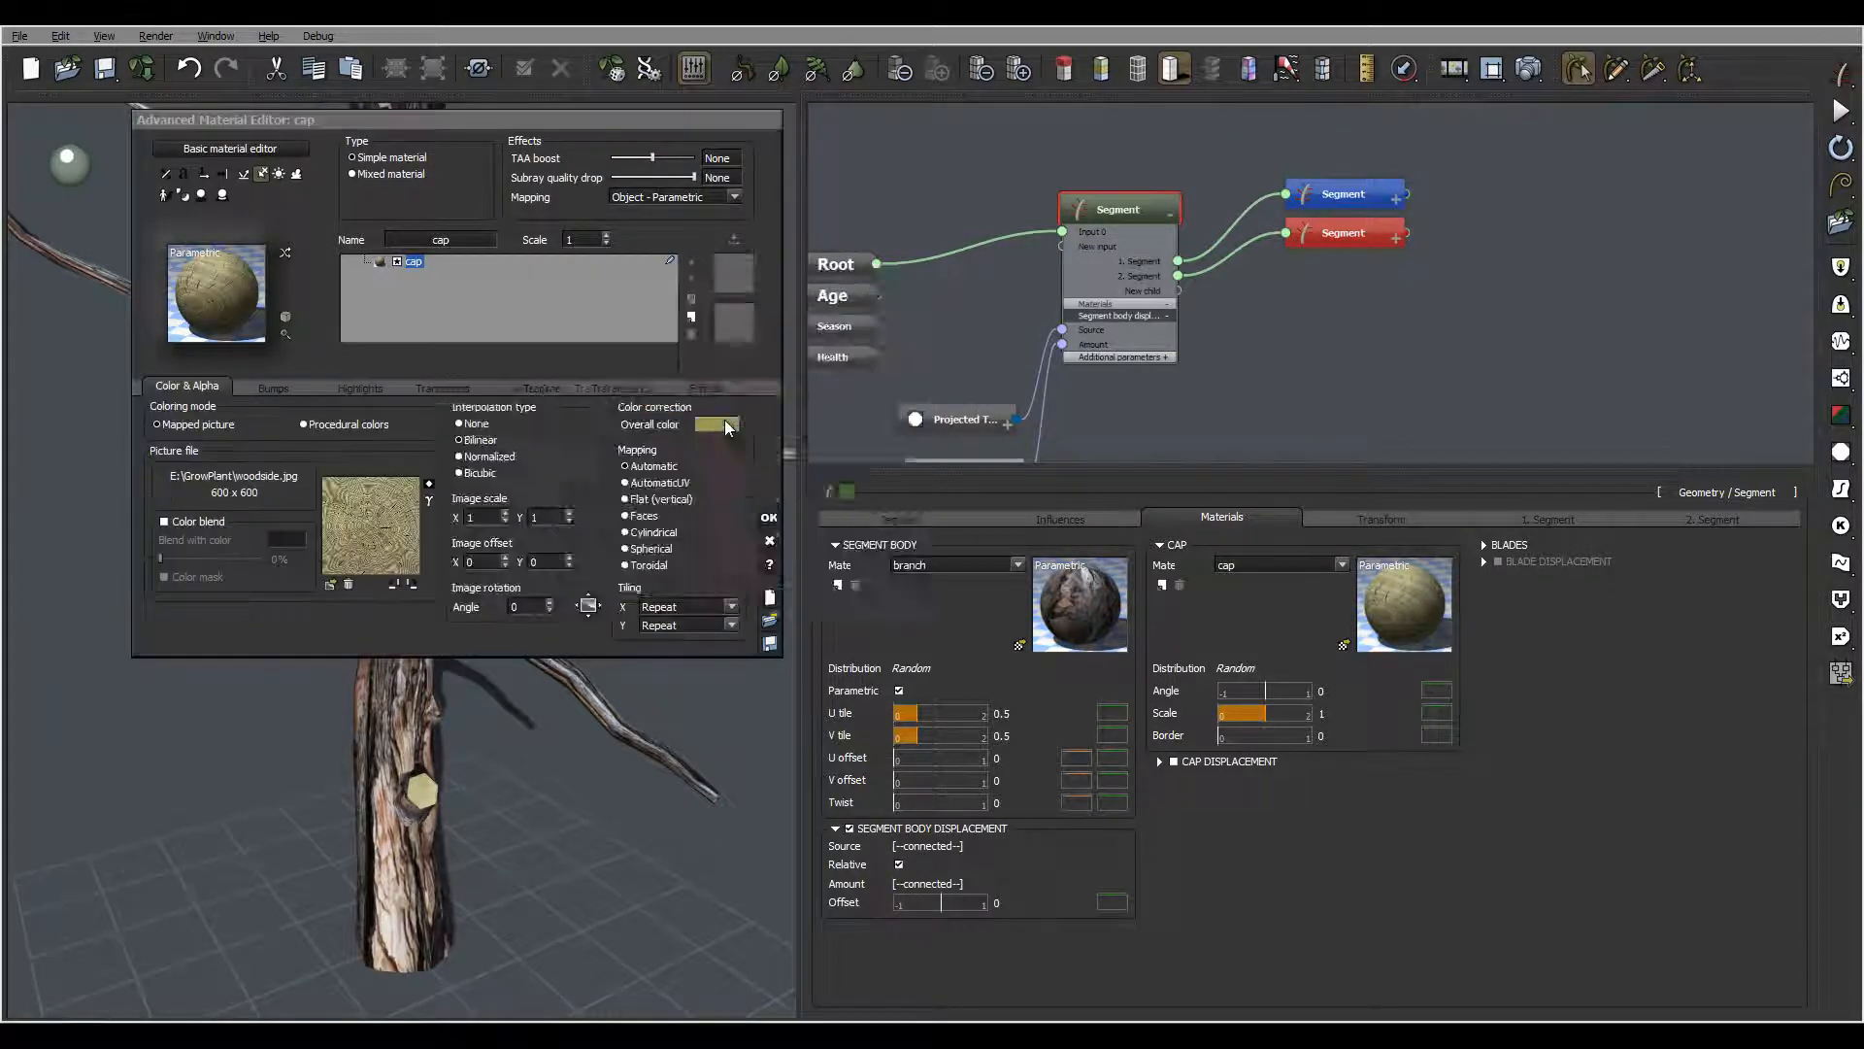
pyautogui.moveTo(860, 413); pyautogui.dragTo(860, 448)
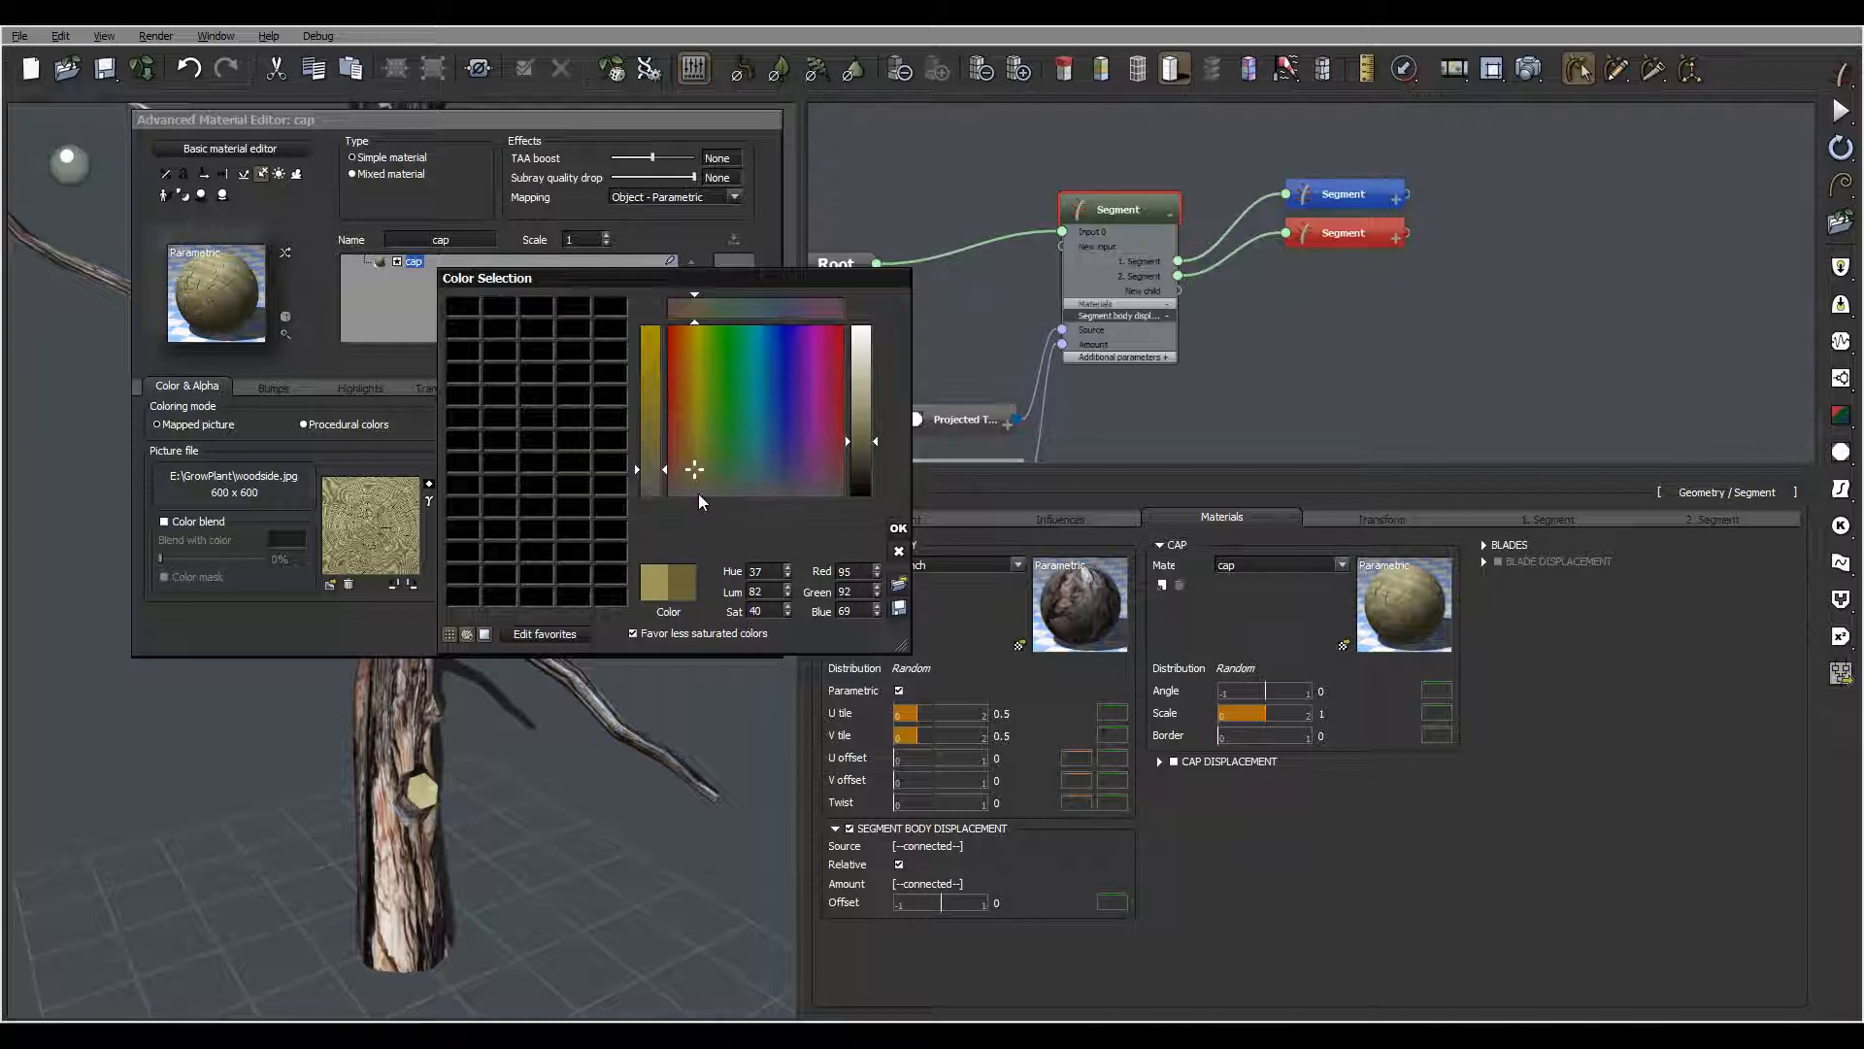
pyautogui.moveTo(700, 500); pyautogui.dragTo(689, 476)
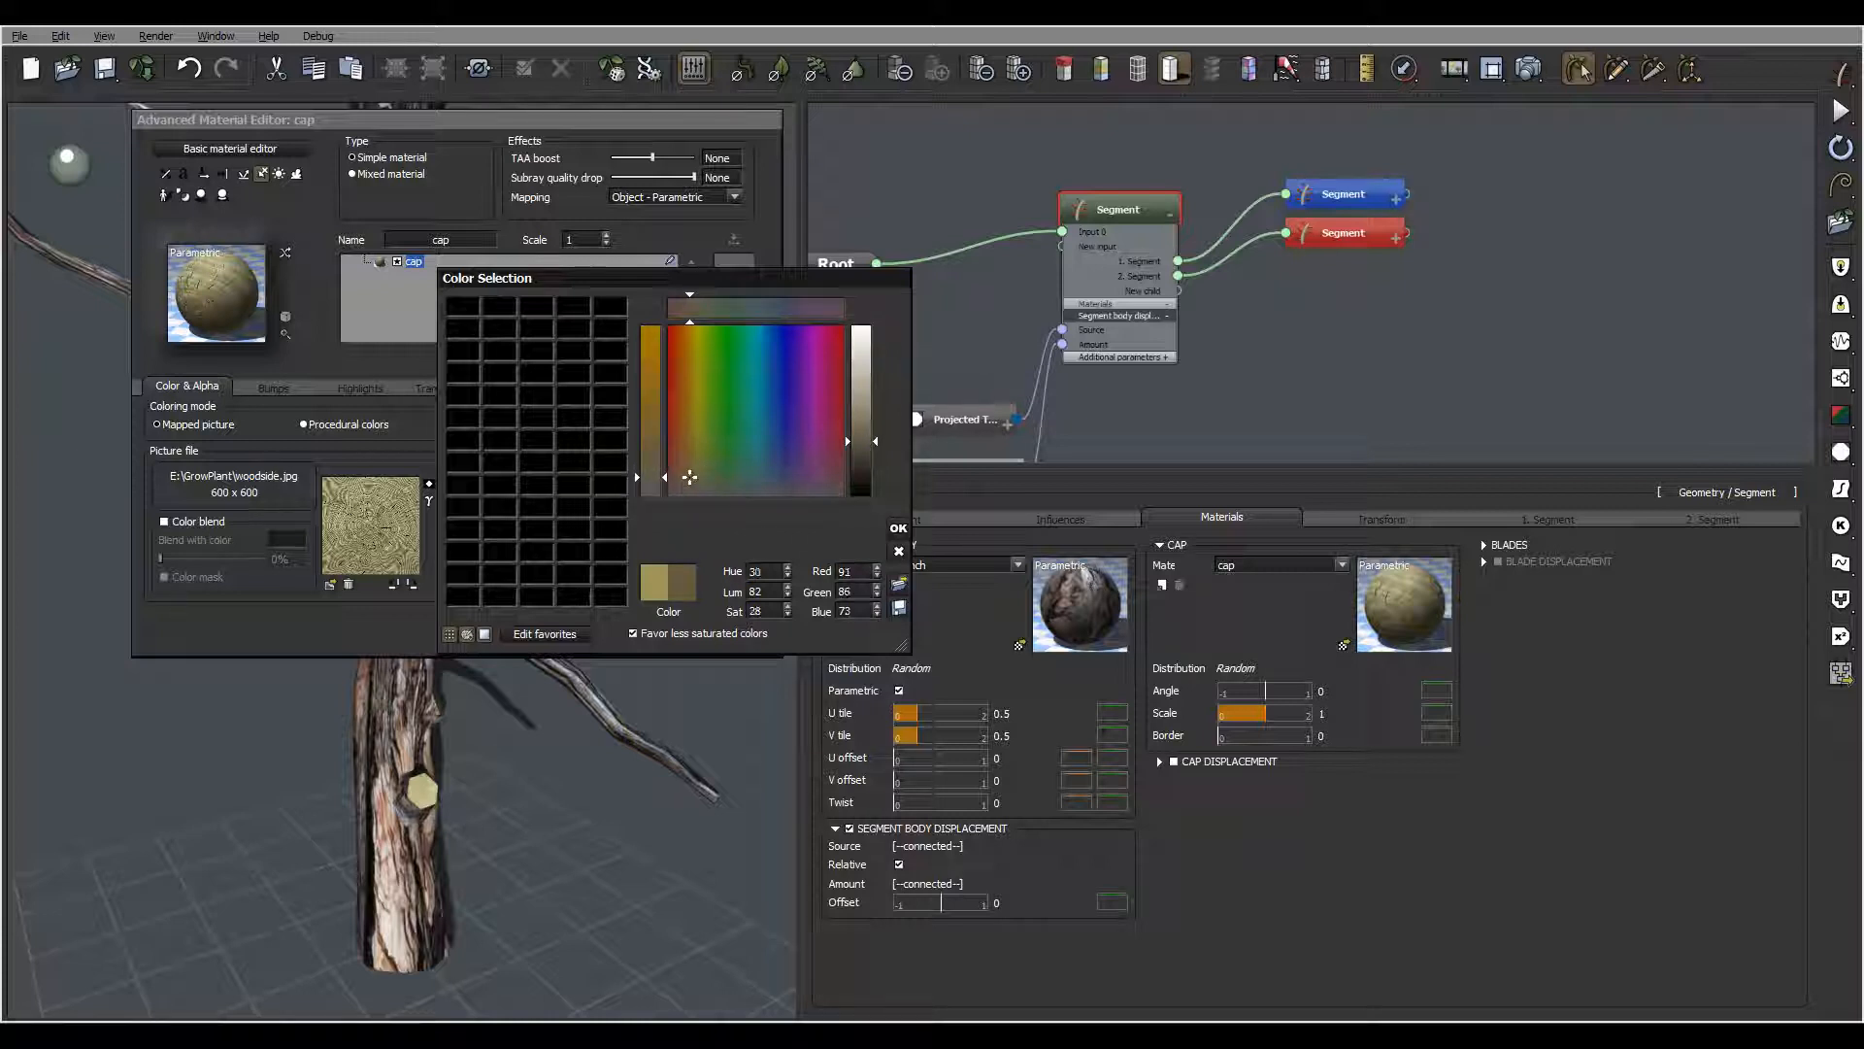
pyautogui.click(899, 528)
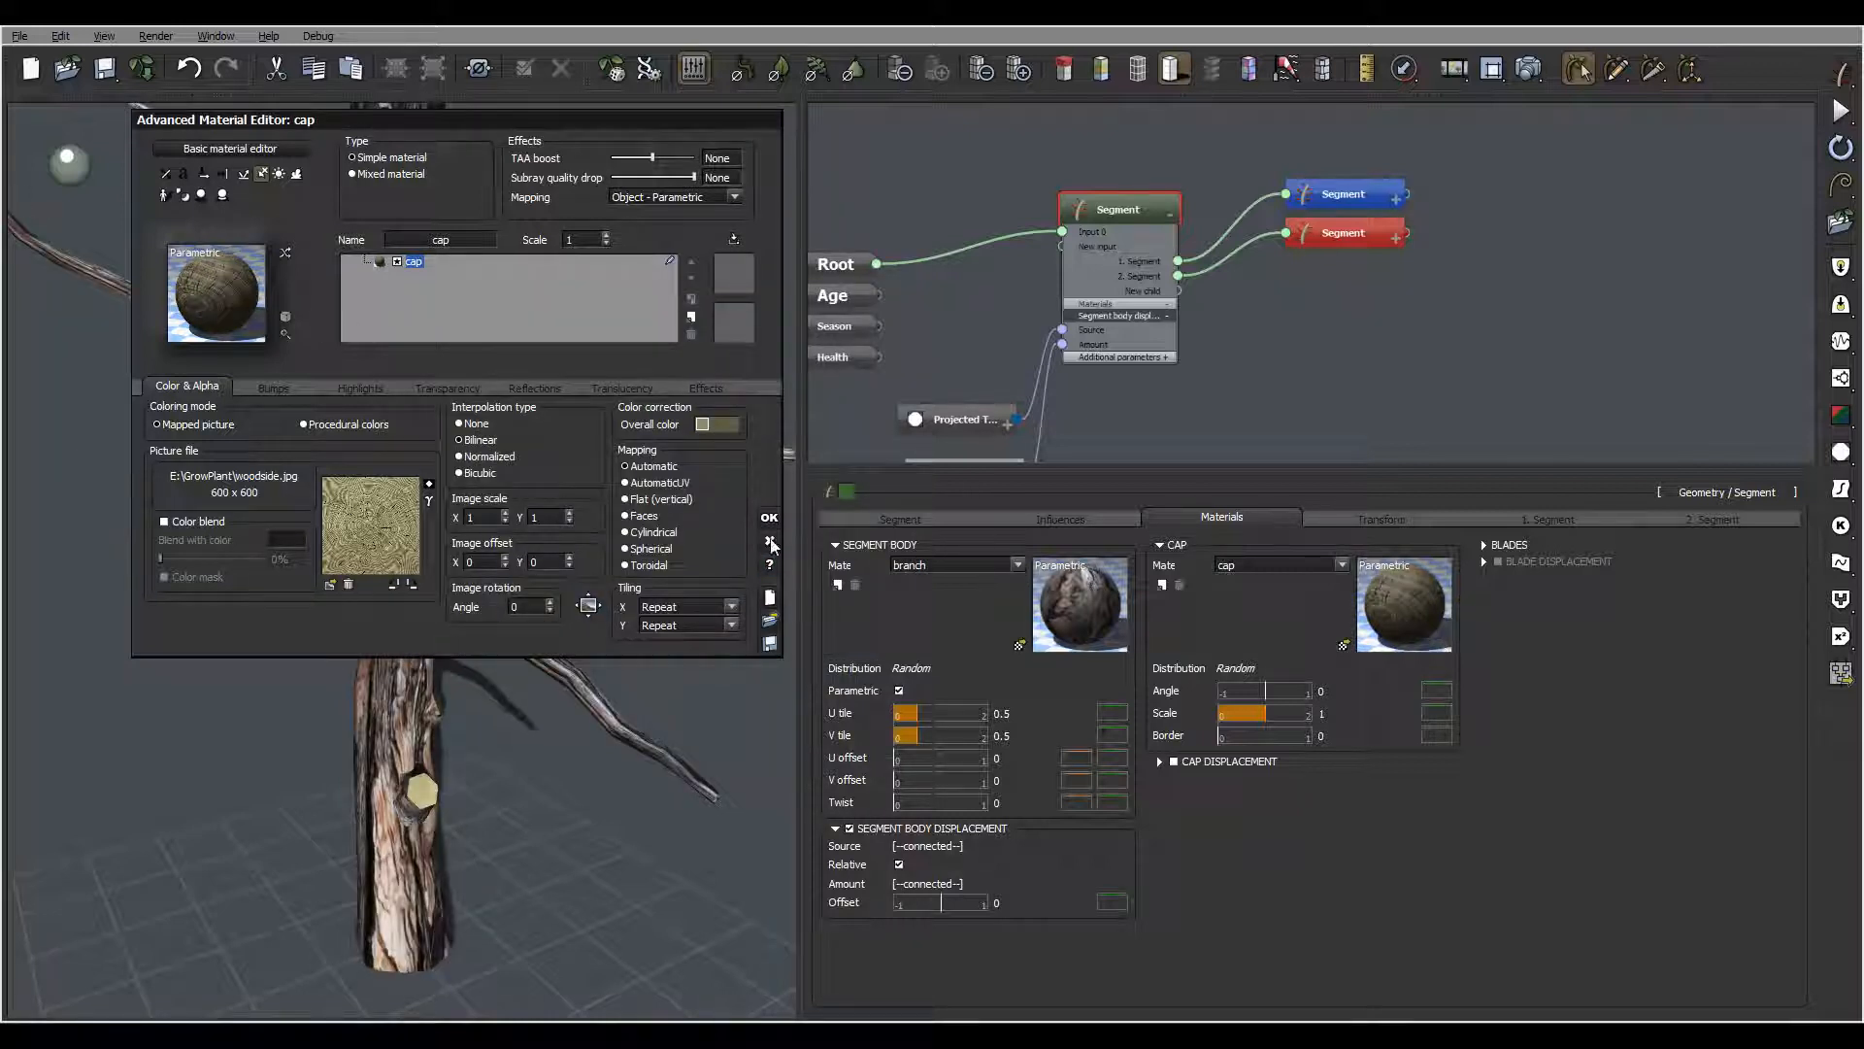
pyautogui.click(770, 542)
# Rename the blue branch segment's body material as branchfull
pyautogui.click(1348, 195)
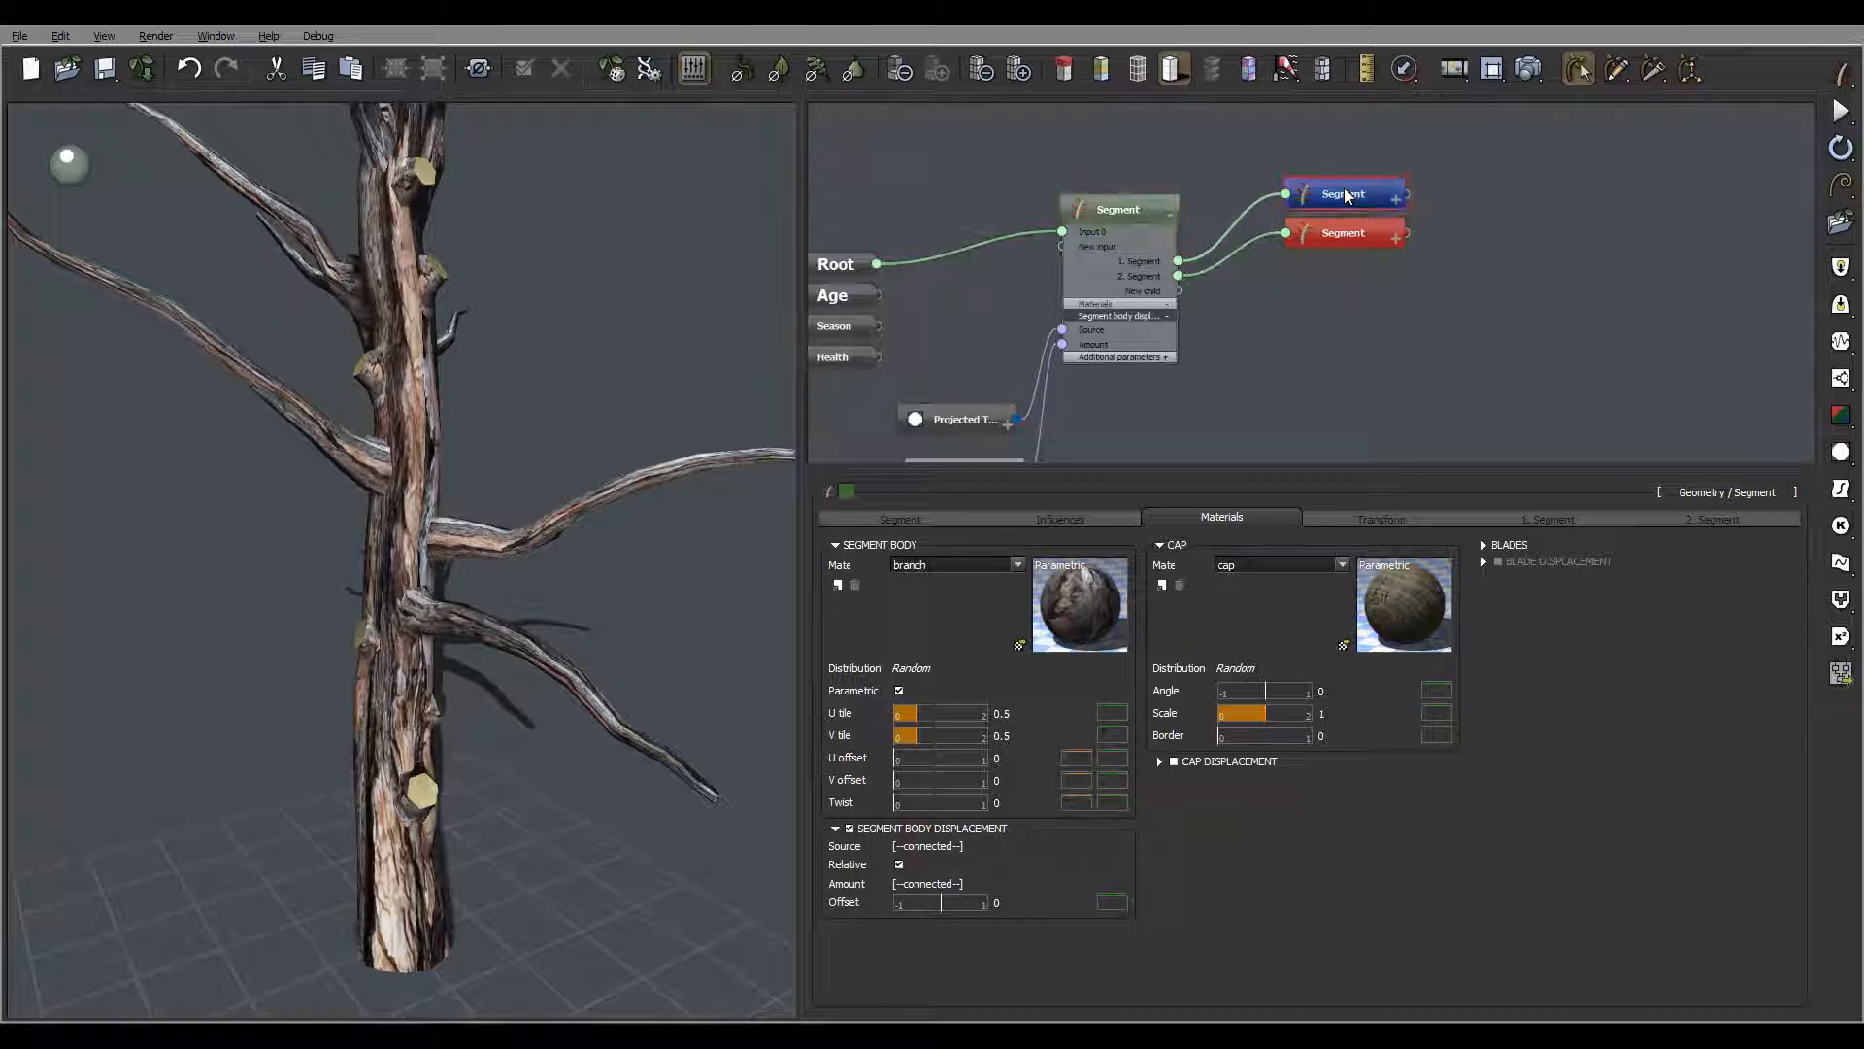
pyautogui.click(1303, 519)
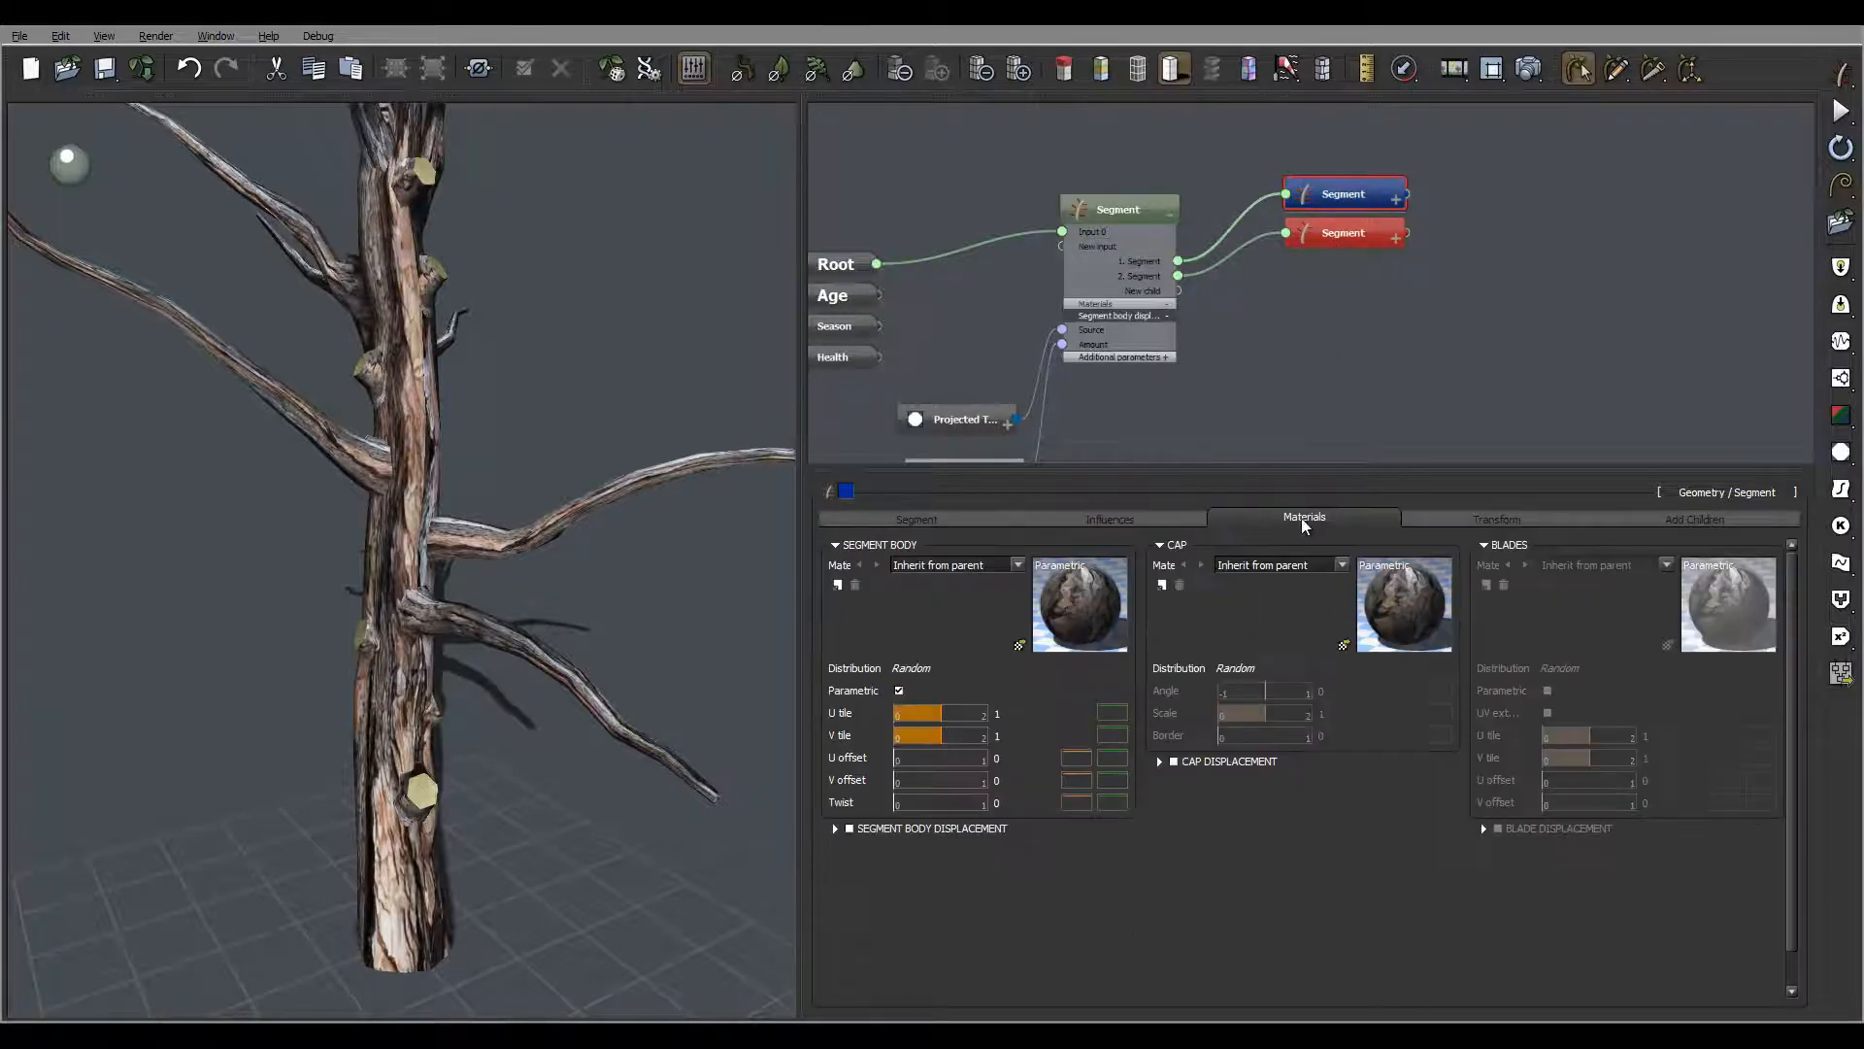
pyautogui.doubleClick(1105, 584)
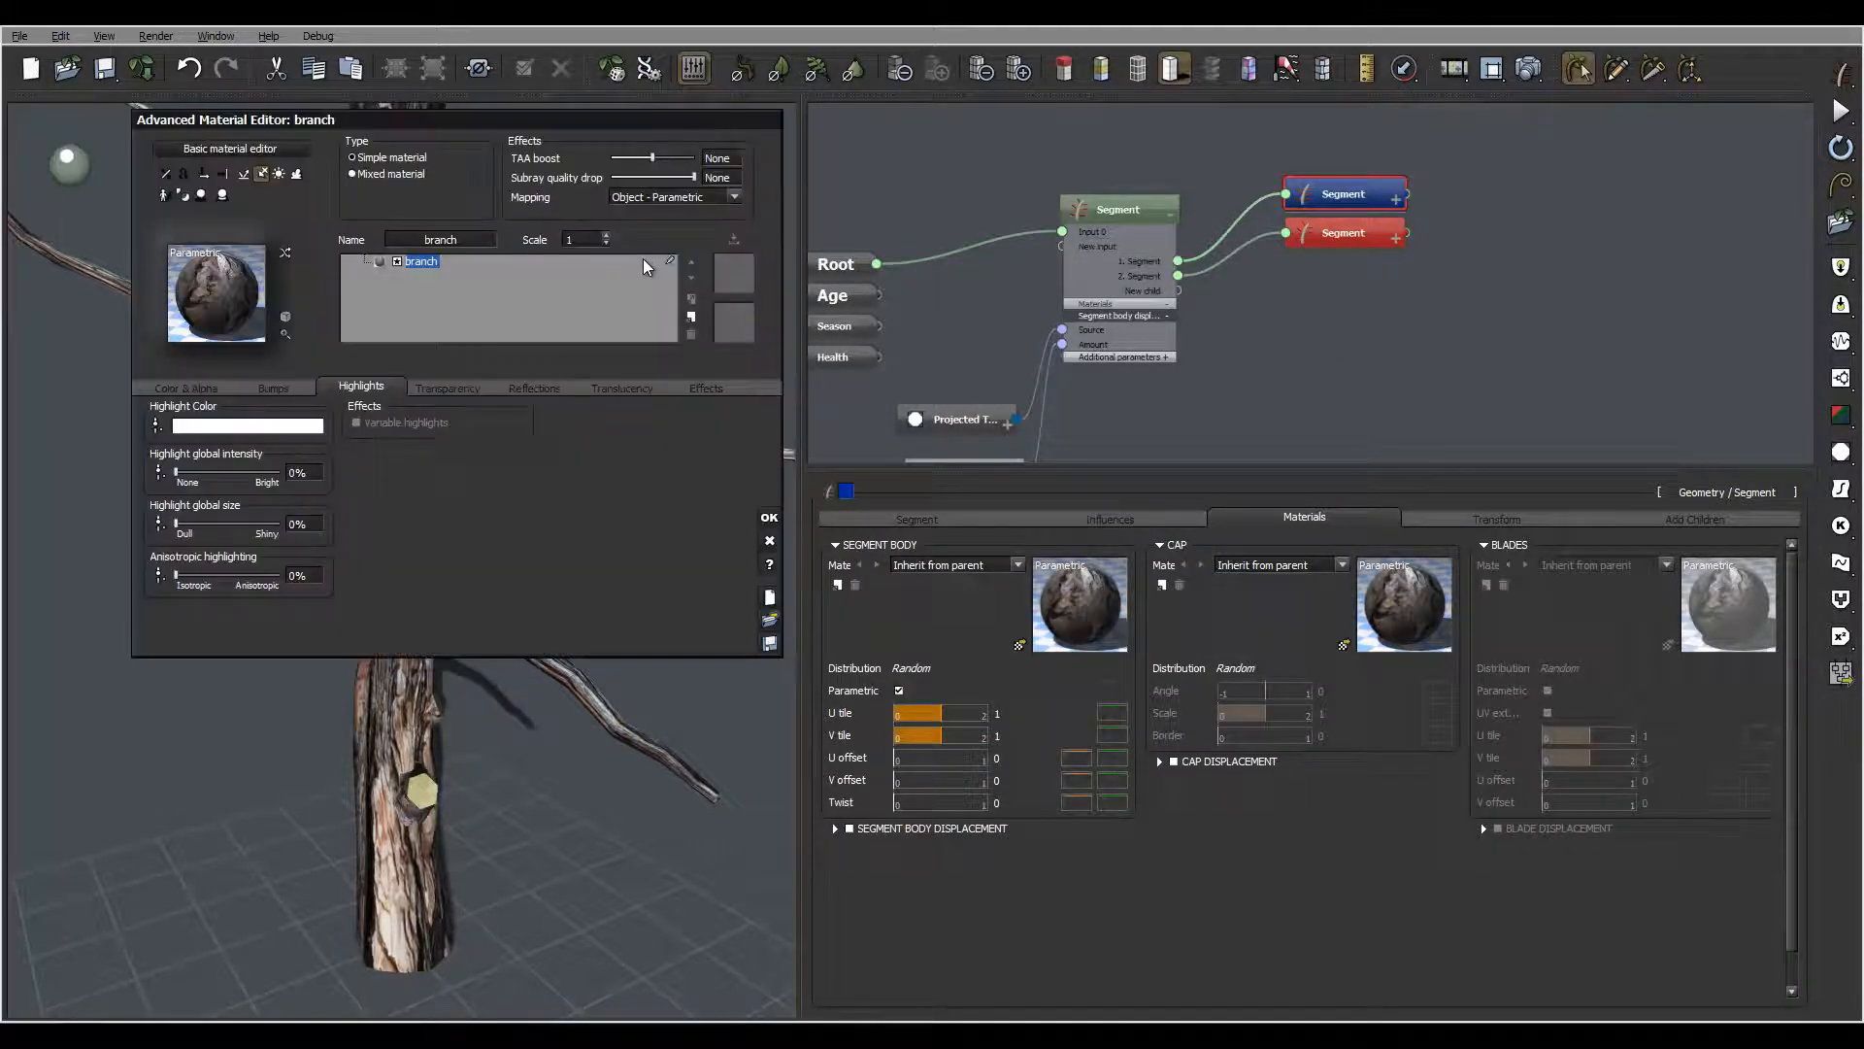
pyautogui.click(480, 239)
pyautogui.moveTo(480, 238); pyautogui.dragTo(288, 234)
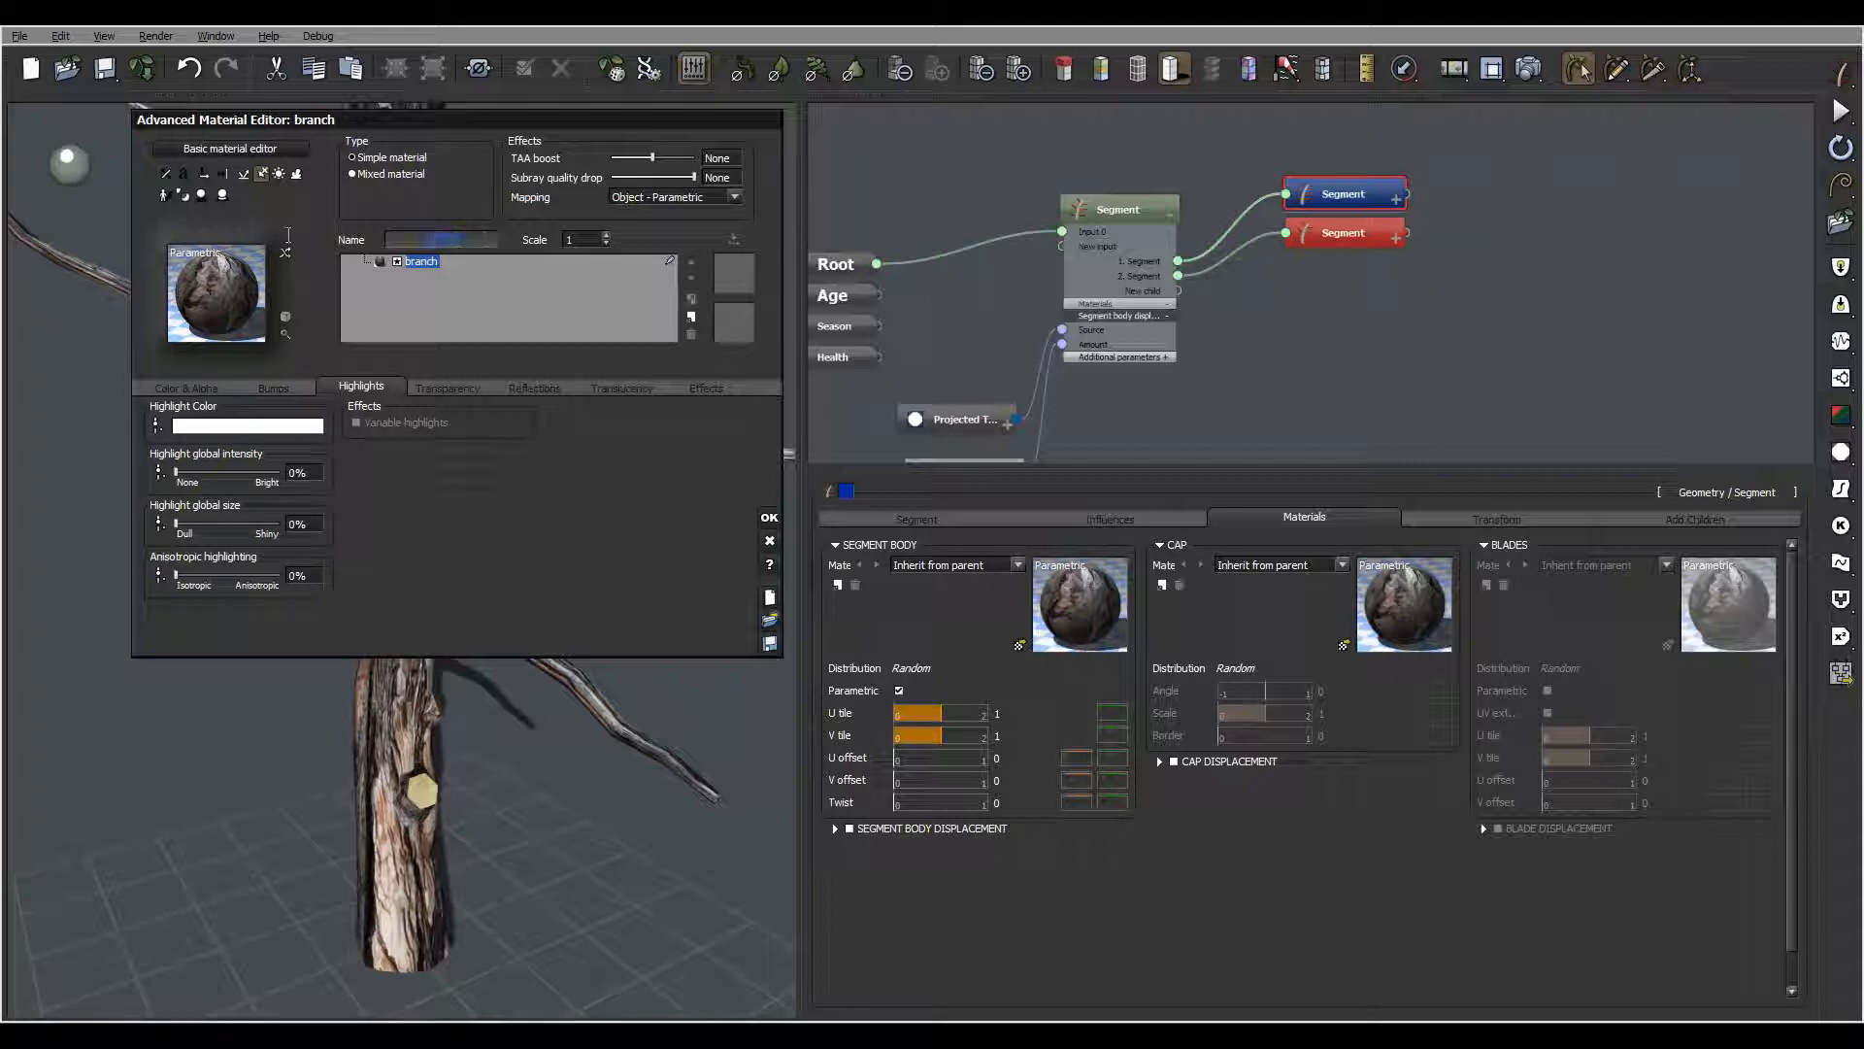
pyautogui.write('b')
pyautogui.write('rab')
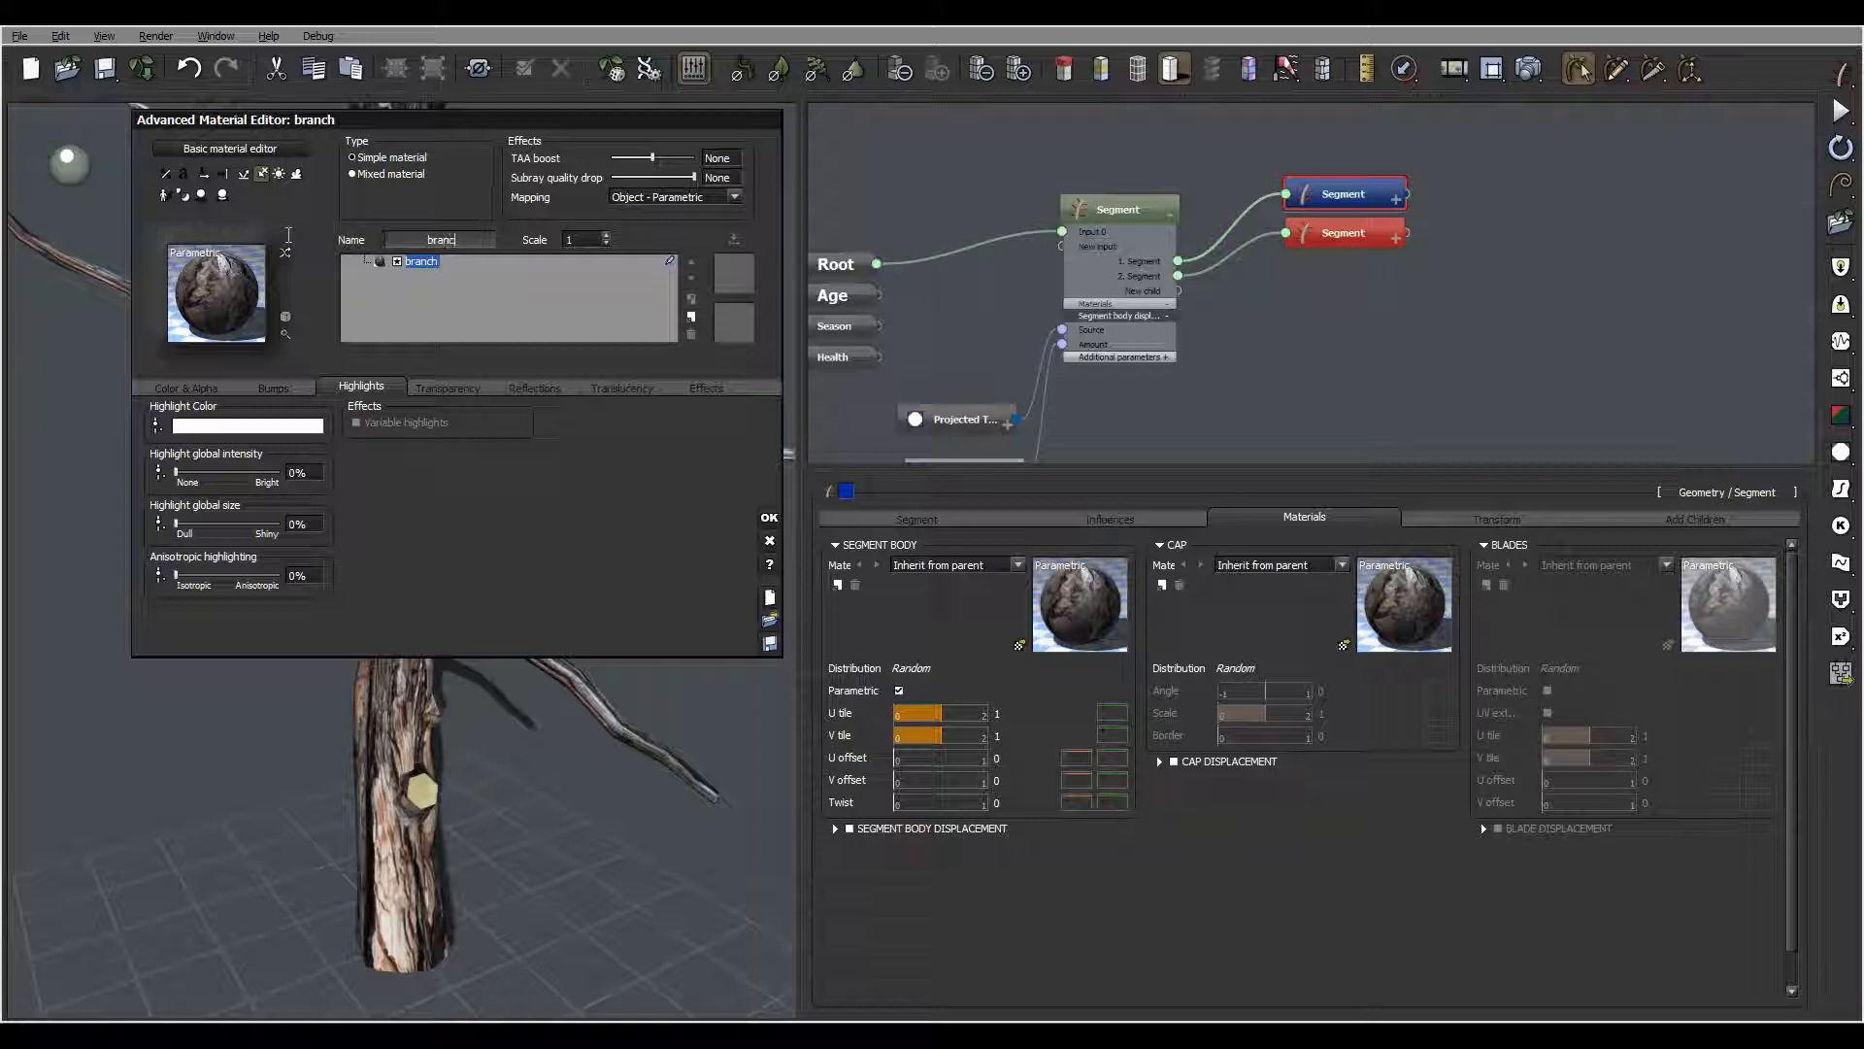
pyautogui.write('hg')
pyautogui.write('ull')
# Set the branchfull material's color image scale to 0.5 in X and Y and accept the material
pyautogui.click(179, 389)
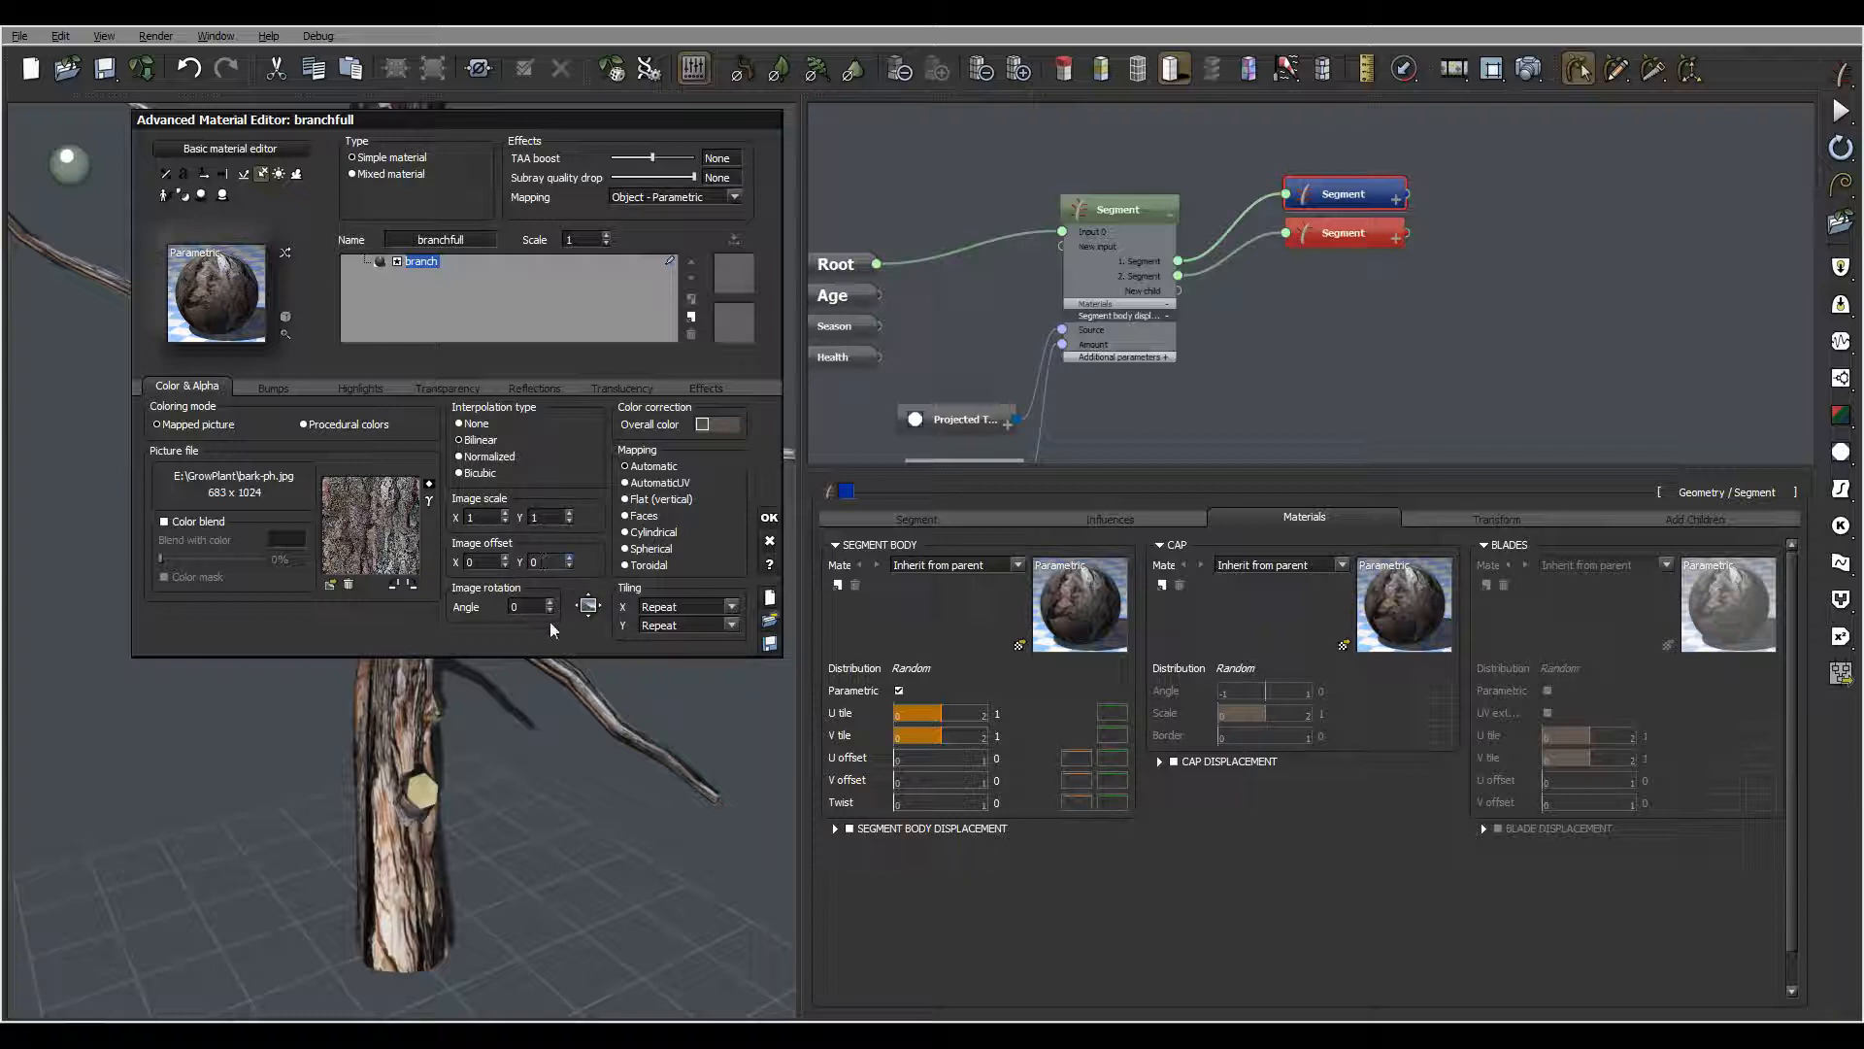
pyautogui.click(496, 517)
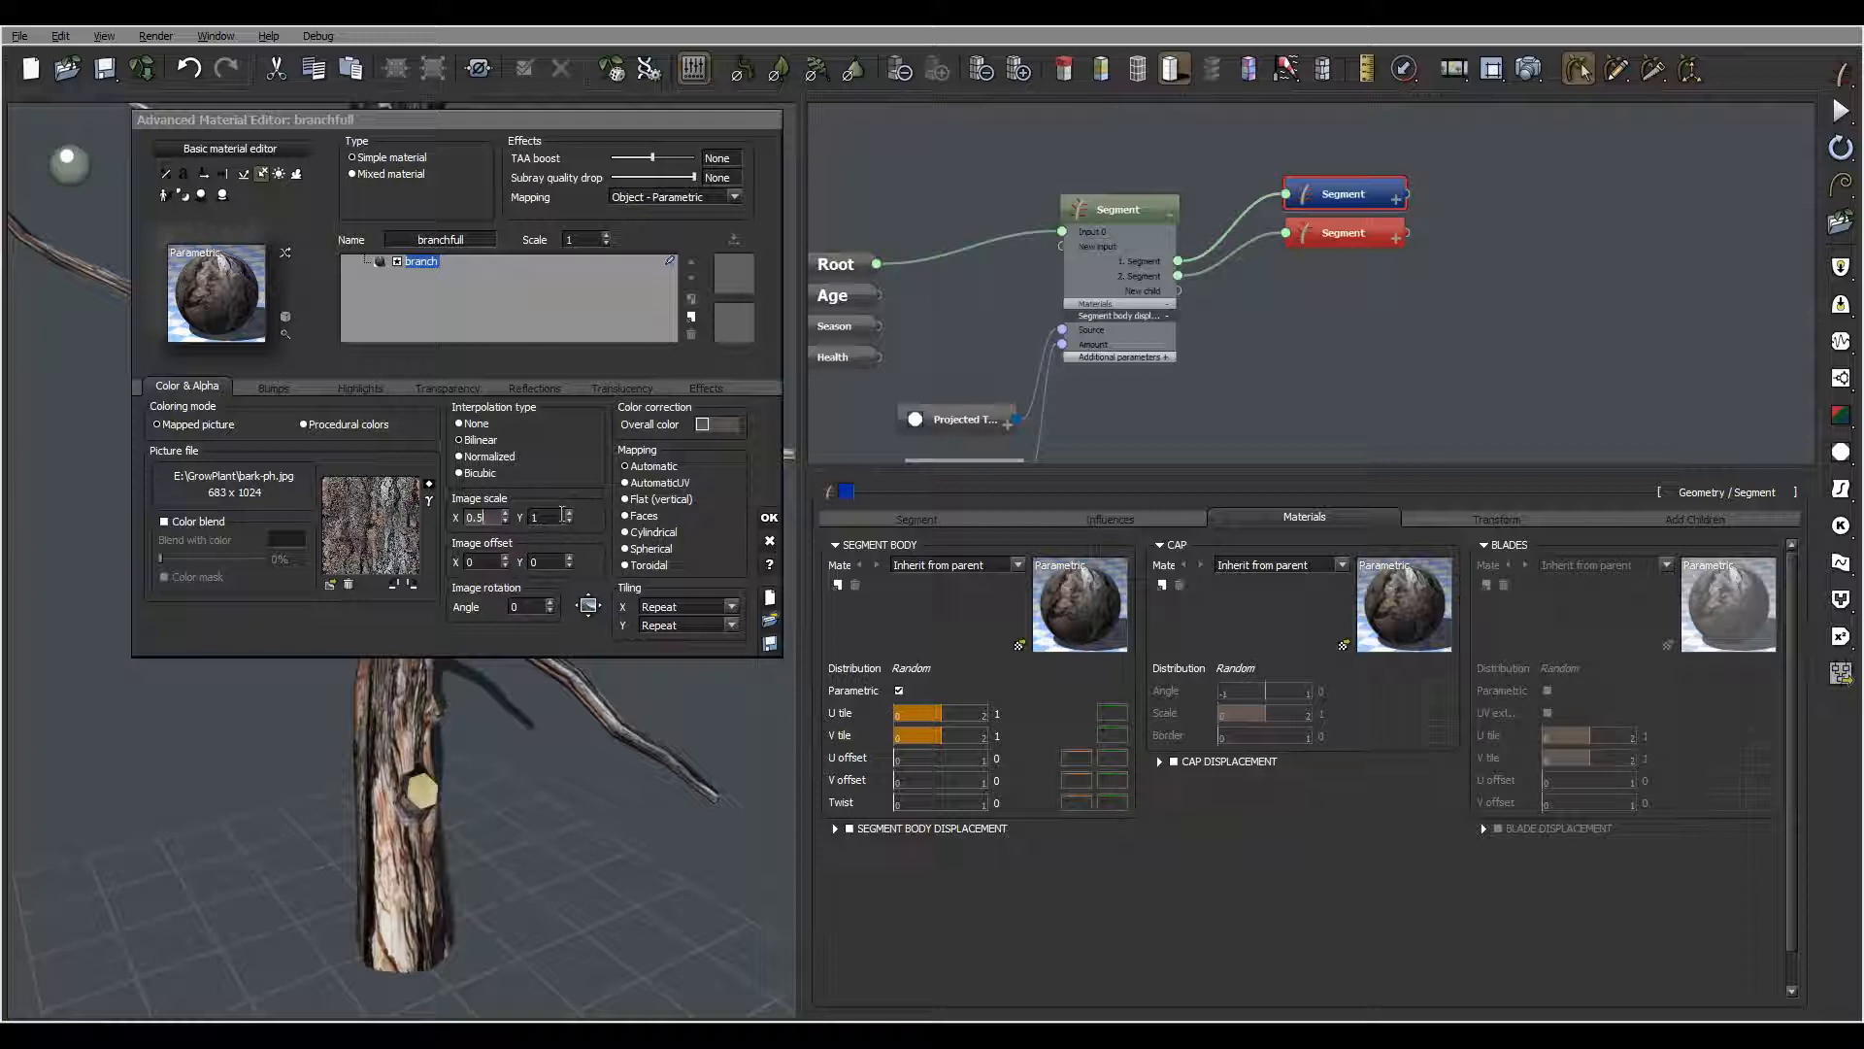
pyautogui.click(550, 517)
pyautogui.write('0.5')
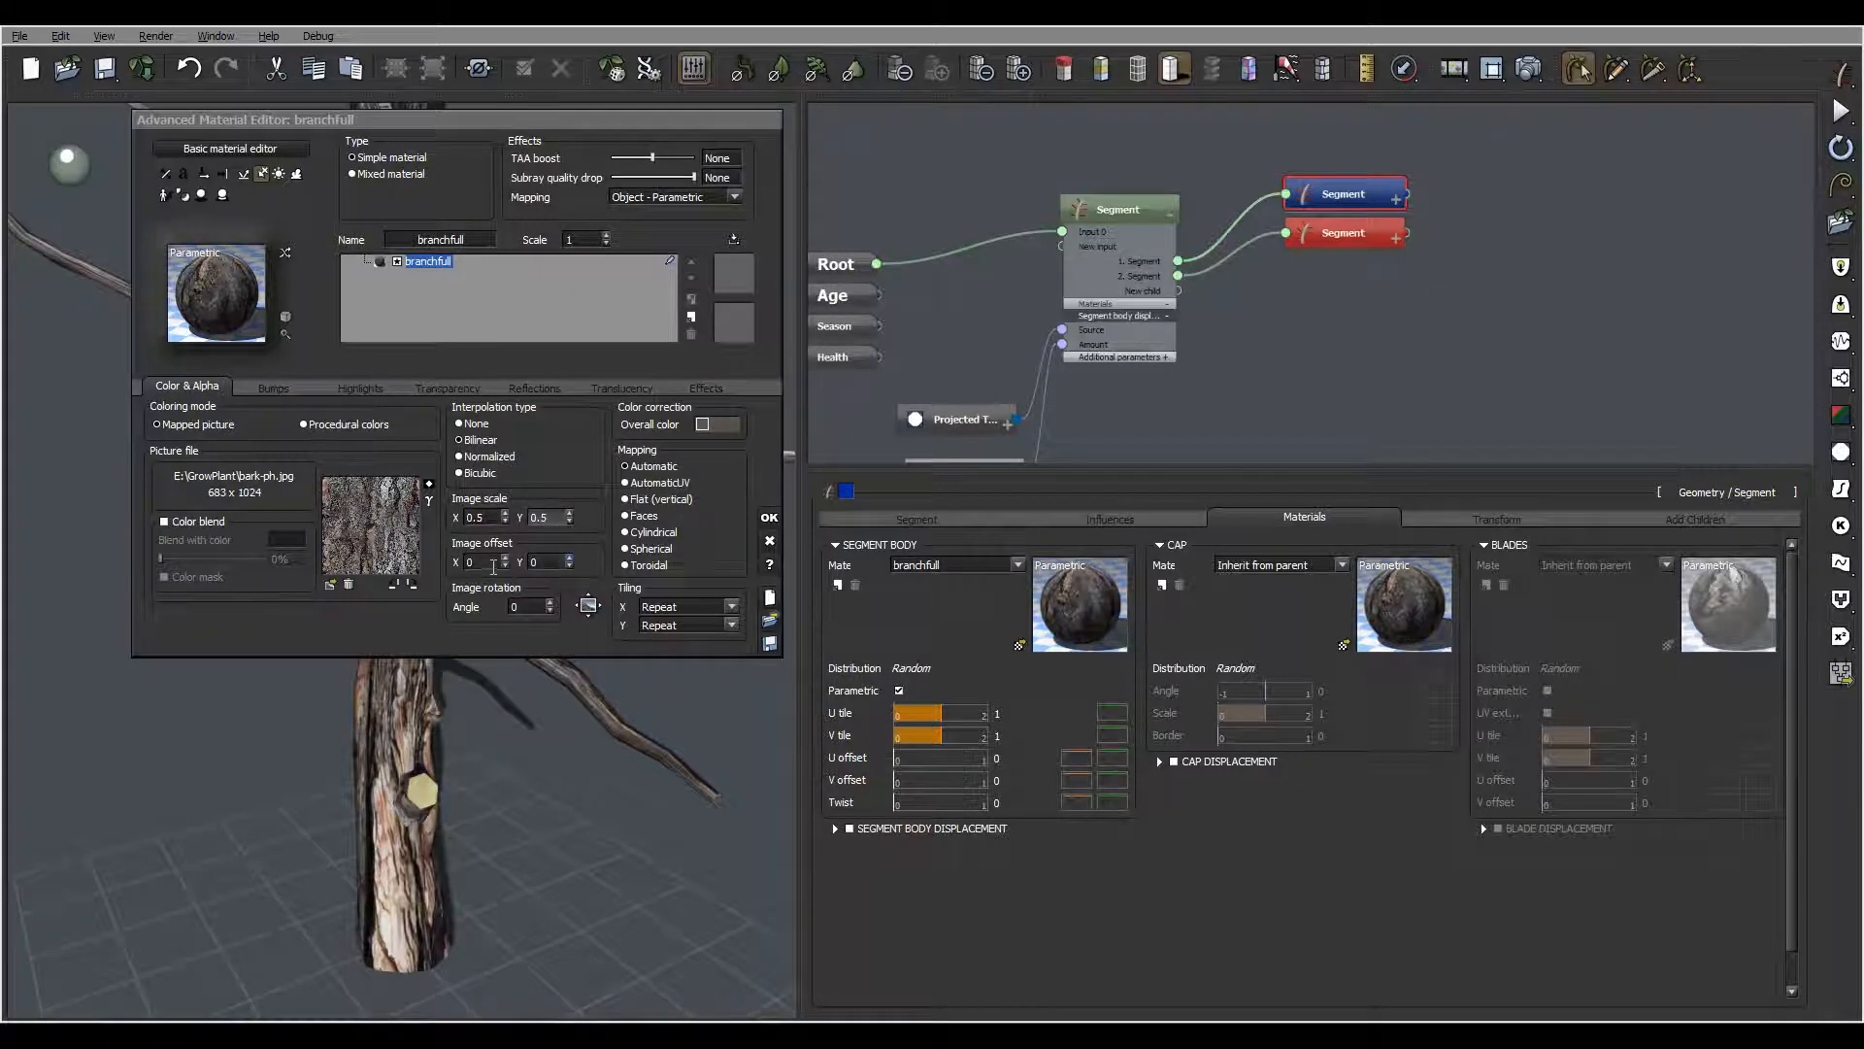
pyautogui.click(539, 117)
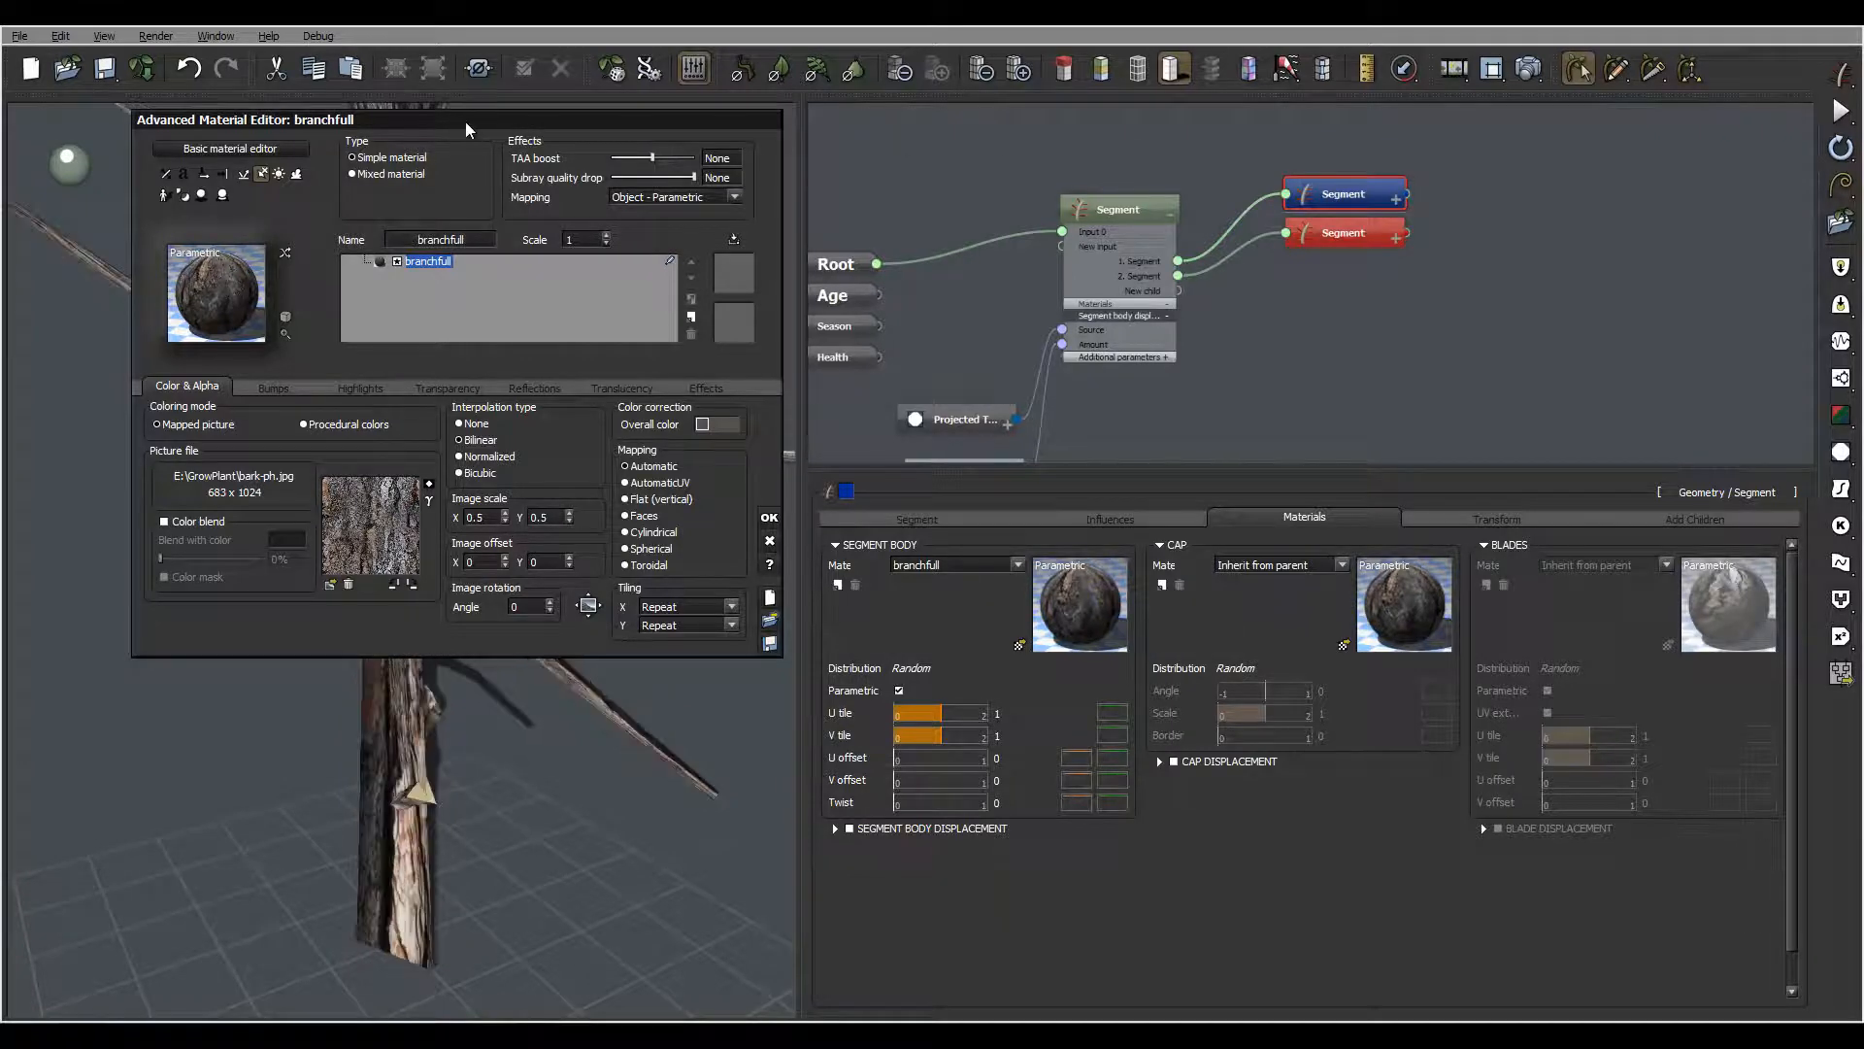
pyautogui.moveTo(463, 123); pyautogui.dragTo(1008, 96)
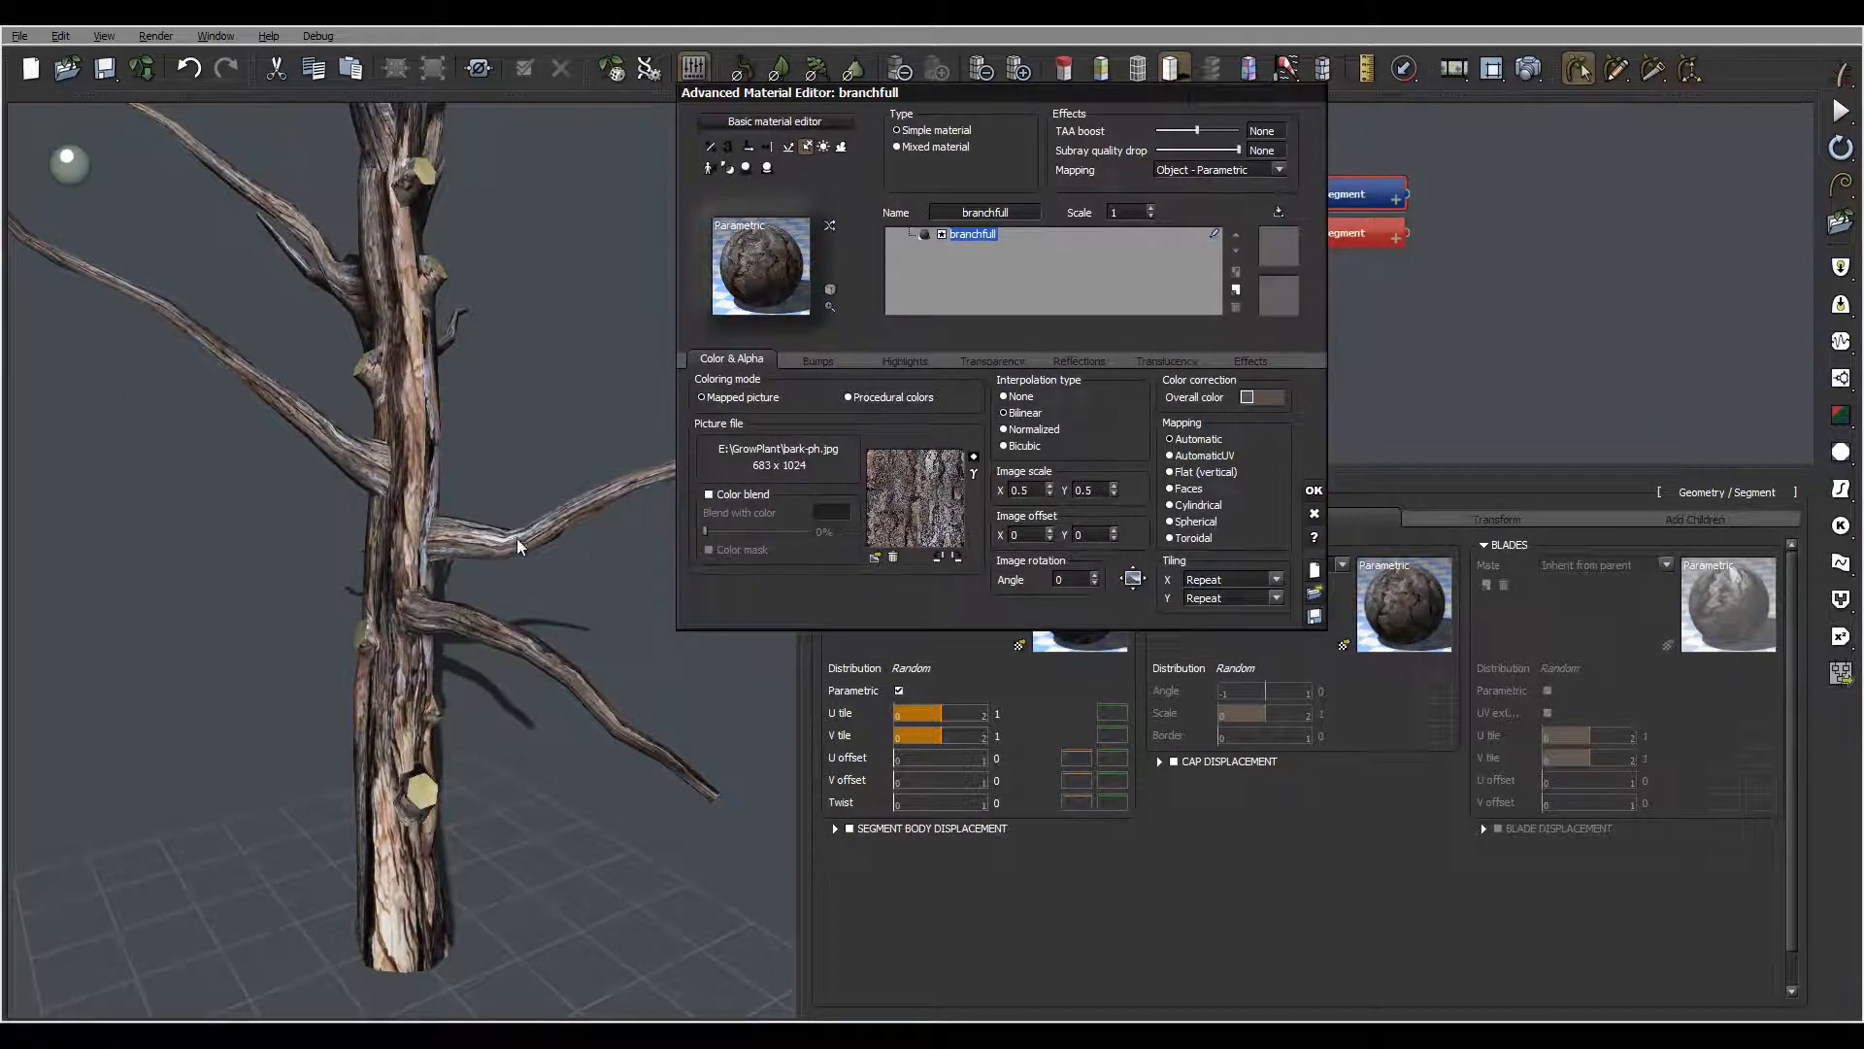
pyautogui.moveTo(1086, 94); pyautogui.dragTo(988, 124)
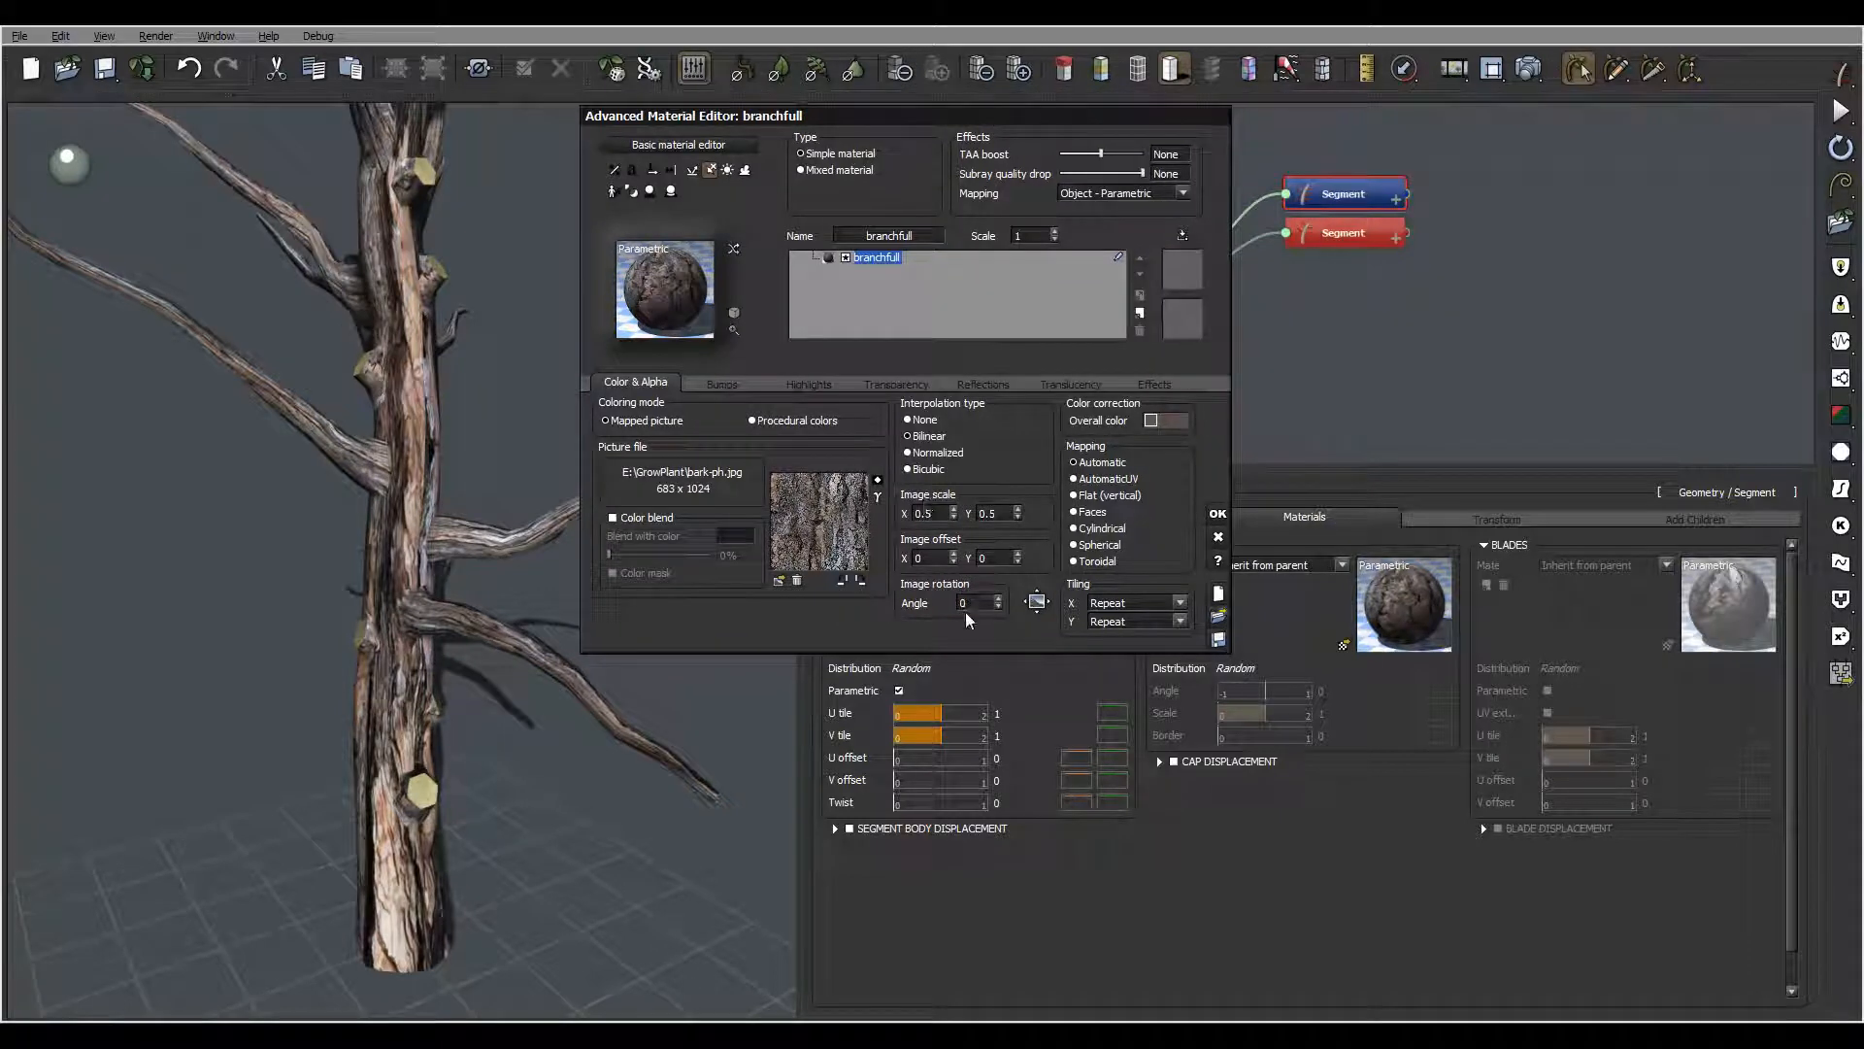
pyautogui.click(1218, 514)
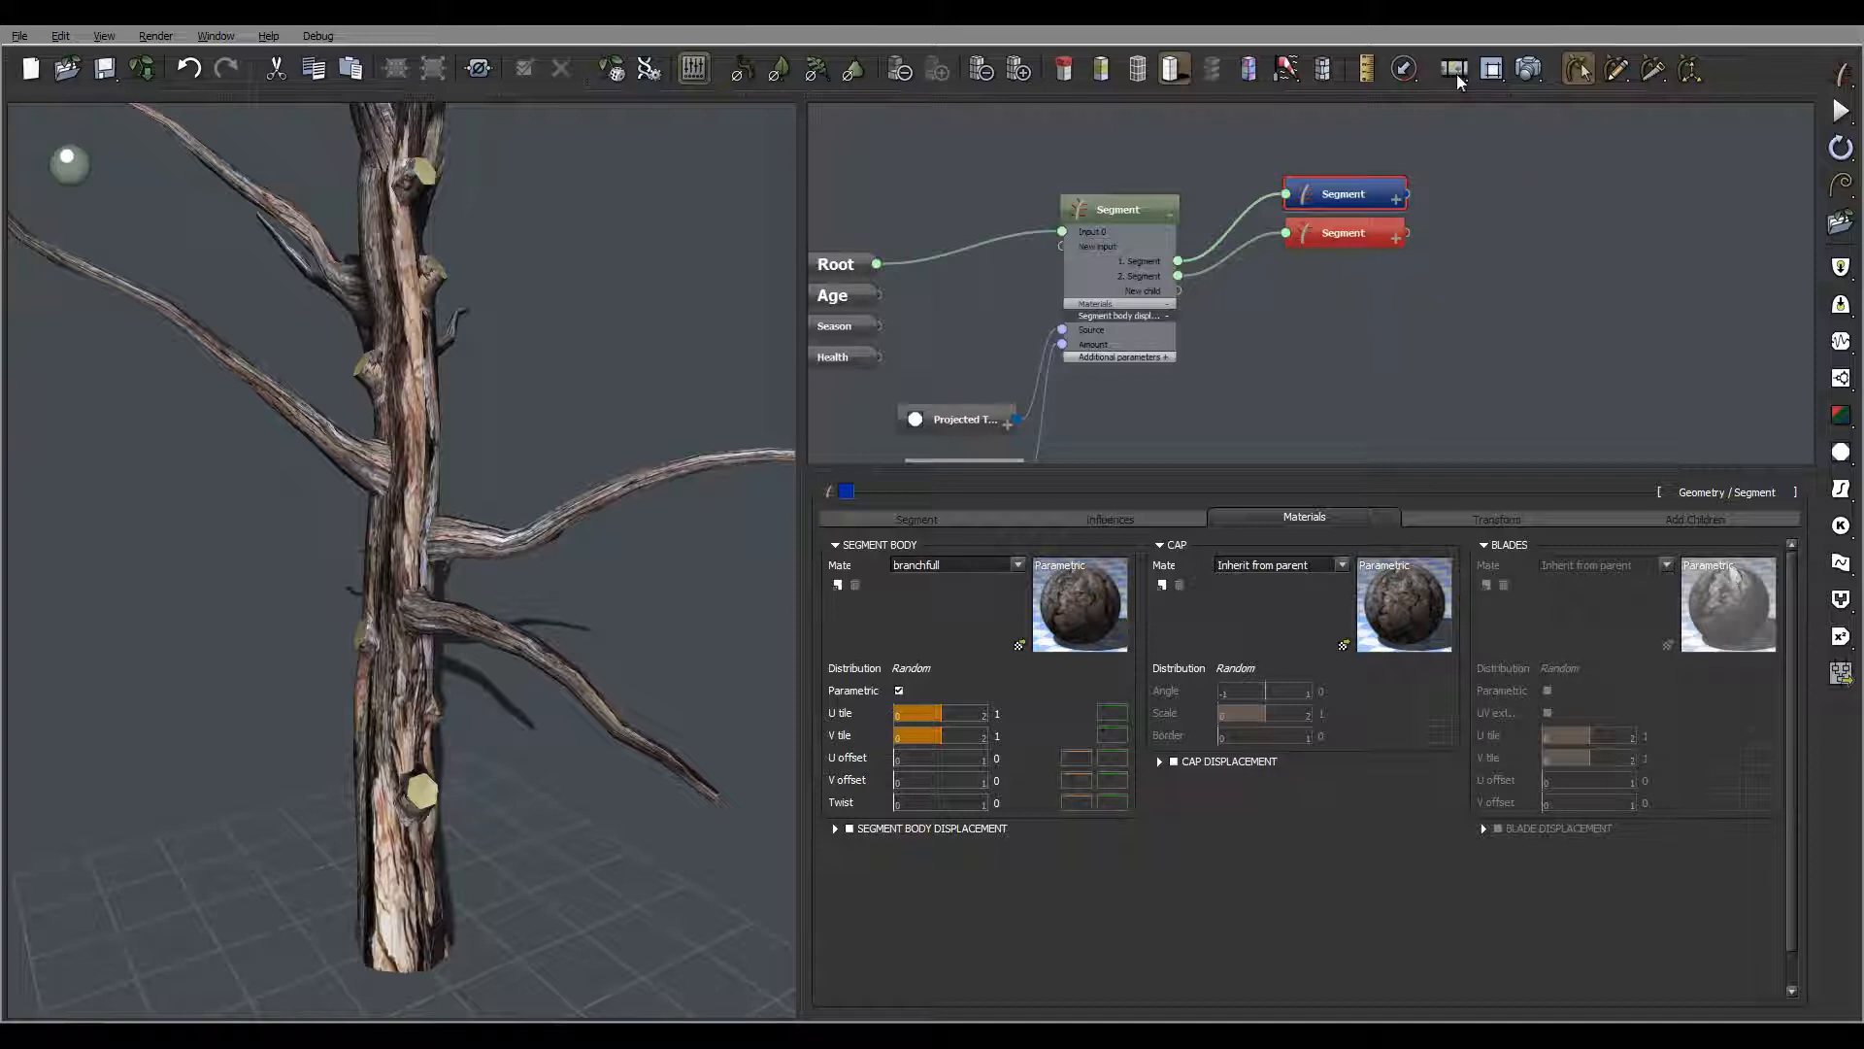
# Render the tree to check the new branch material and close the render display
pyautogui.click(1529, 68)
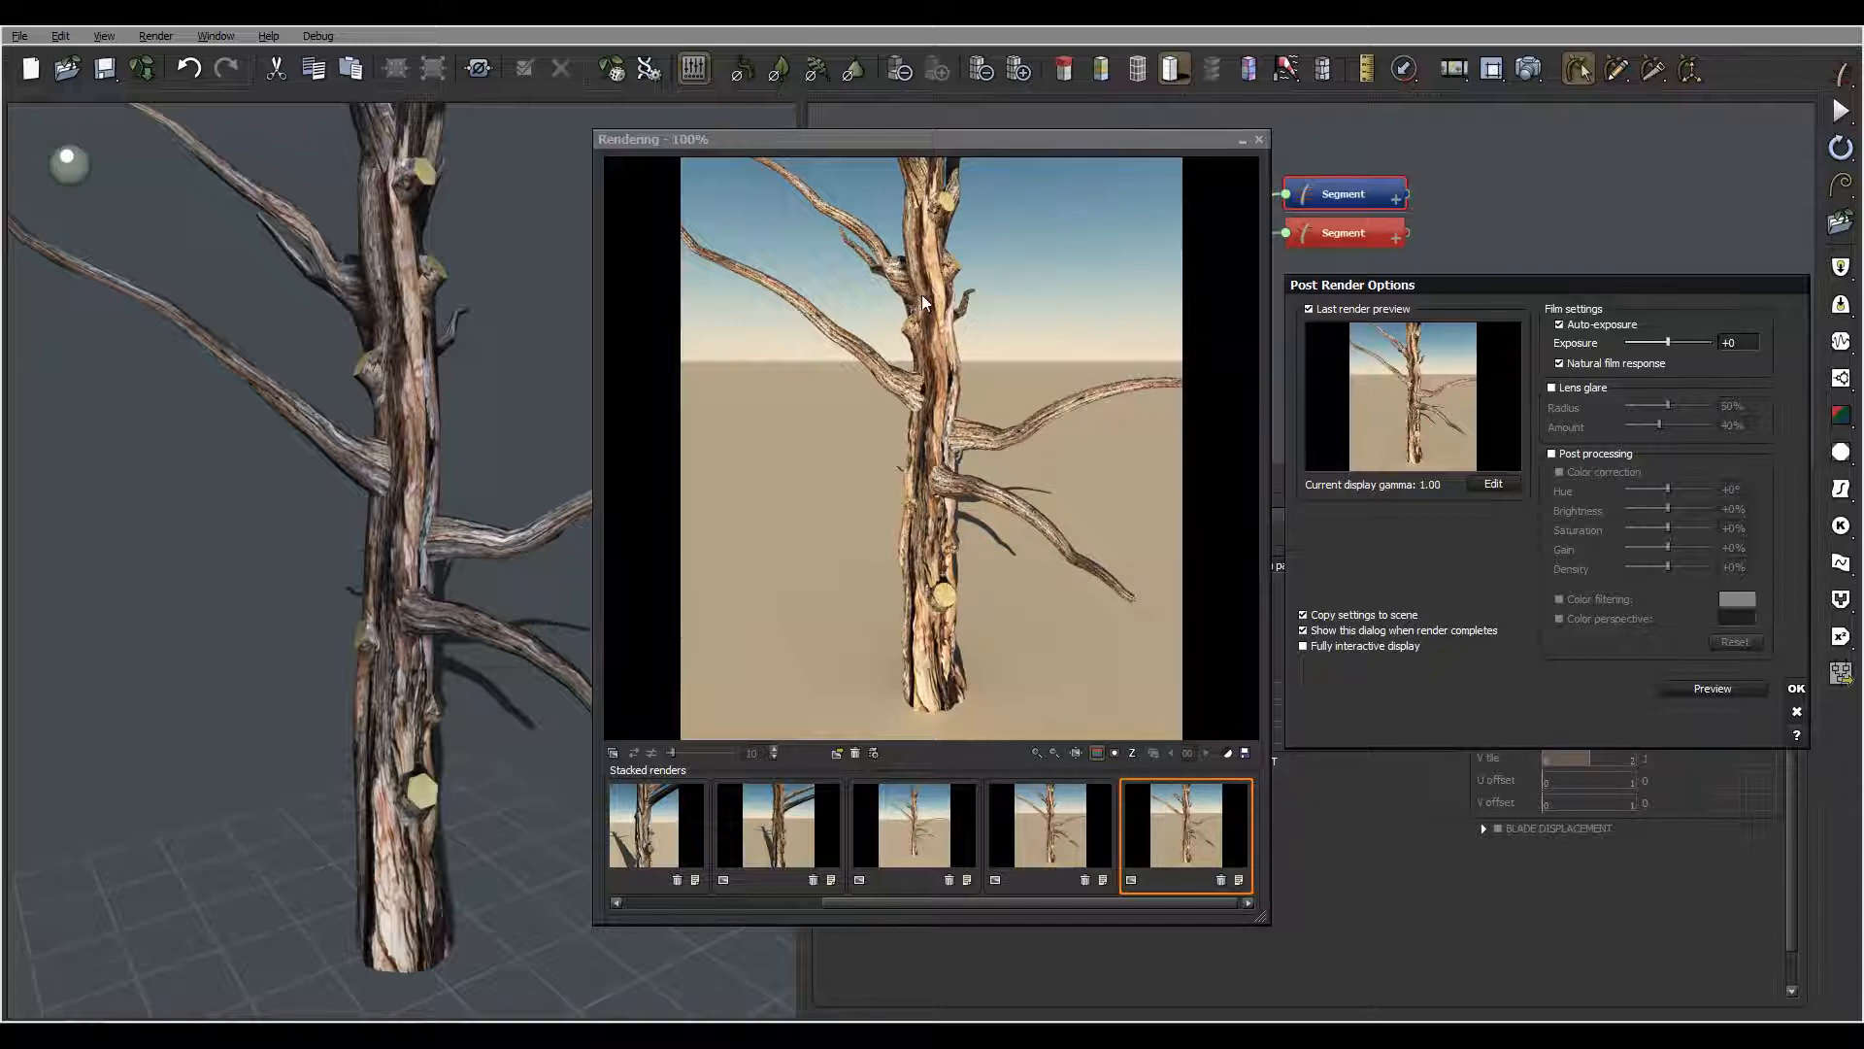
pyautogui.click(1797, 690)
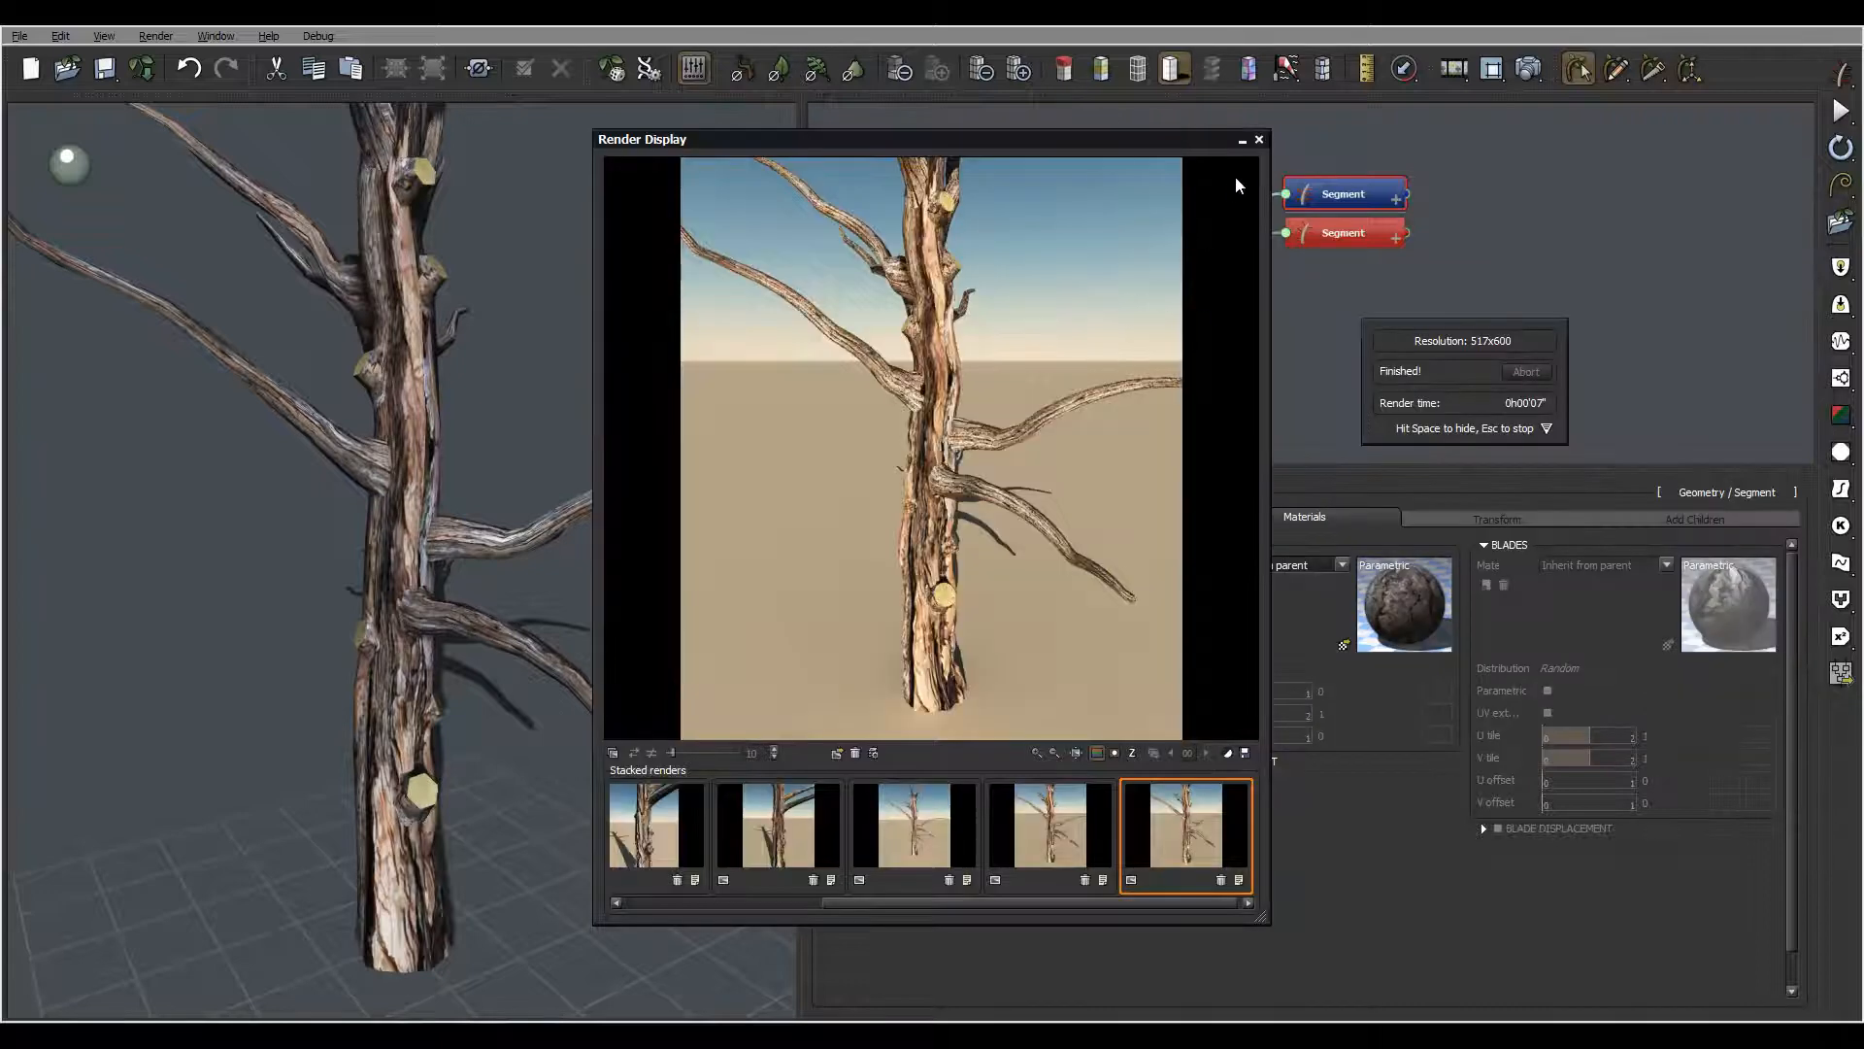
pyautogui.click(1259, 140)
# Render a low close-up of the lower trunk and its cut stubs to examine the bark detail
pyautogui.moveTo(583, 408); pyautogui.dragTo(440, 684)
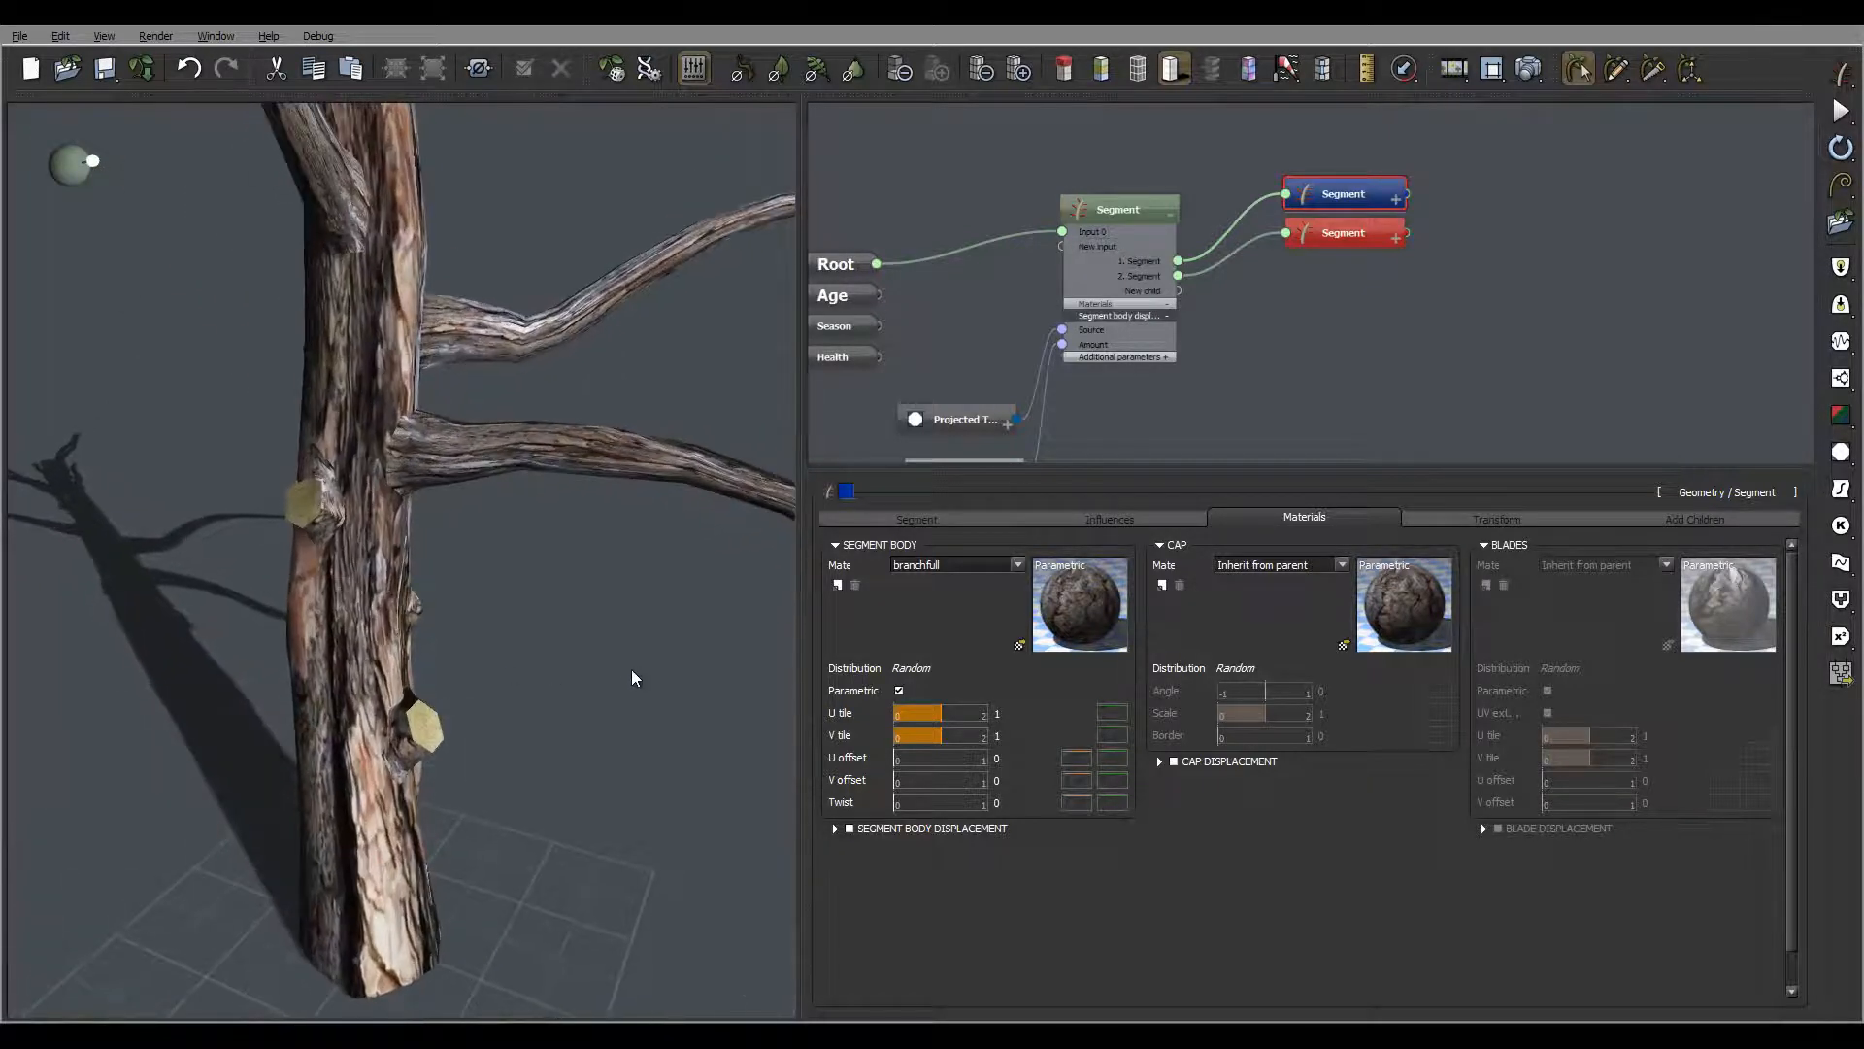
pyautogui.moveTo(632, 677); pyautogui.dragTo(342, 542)
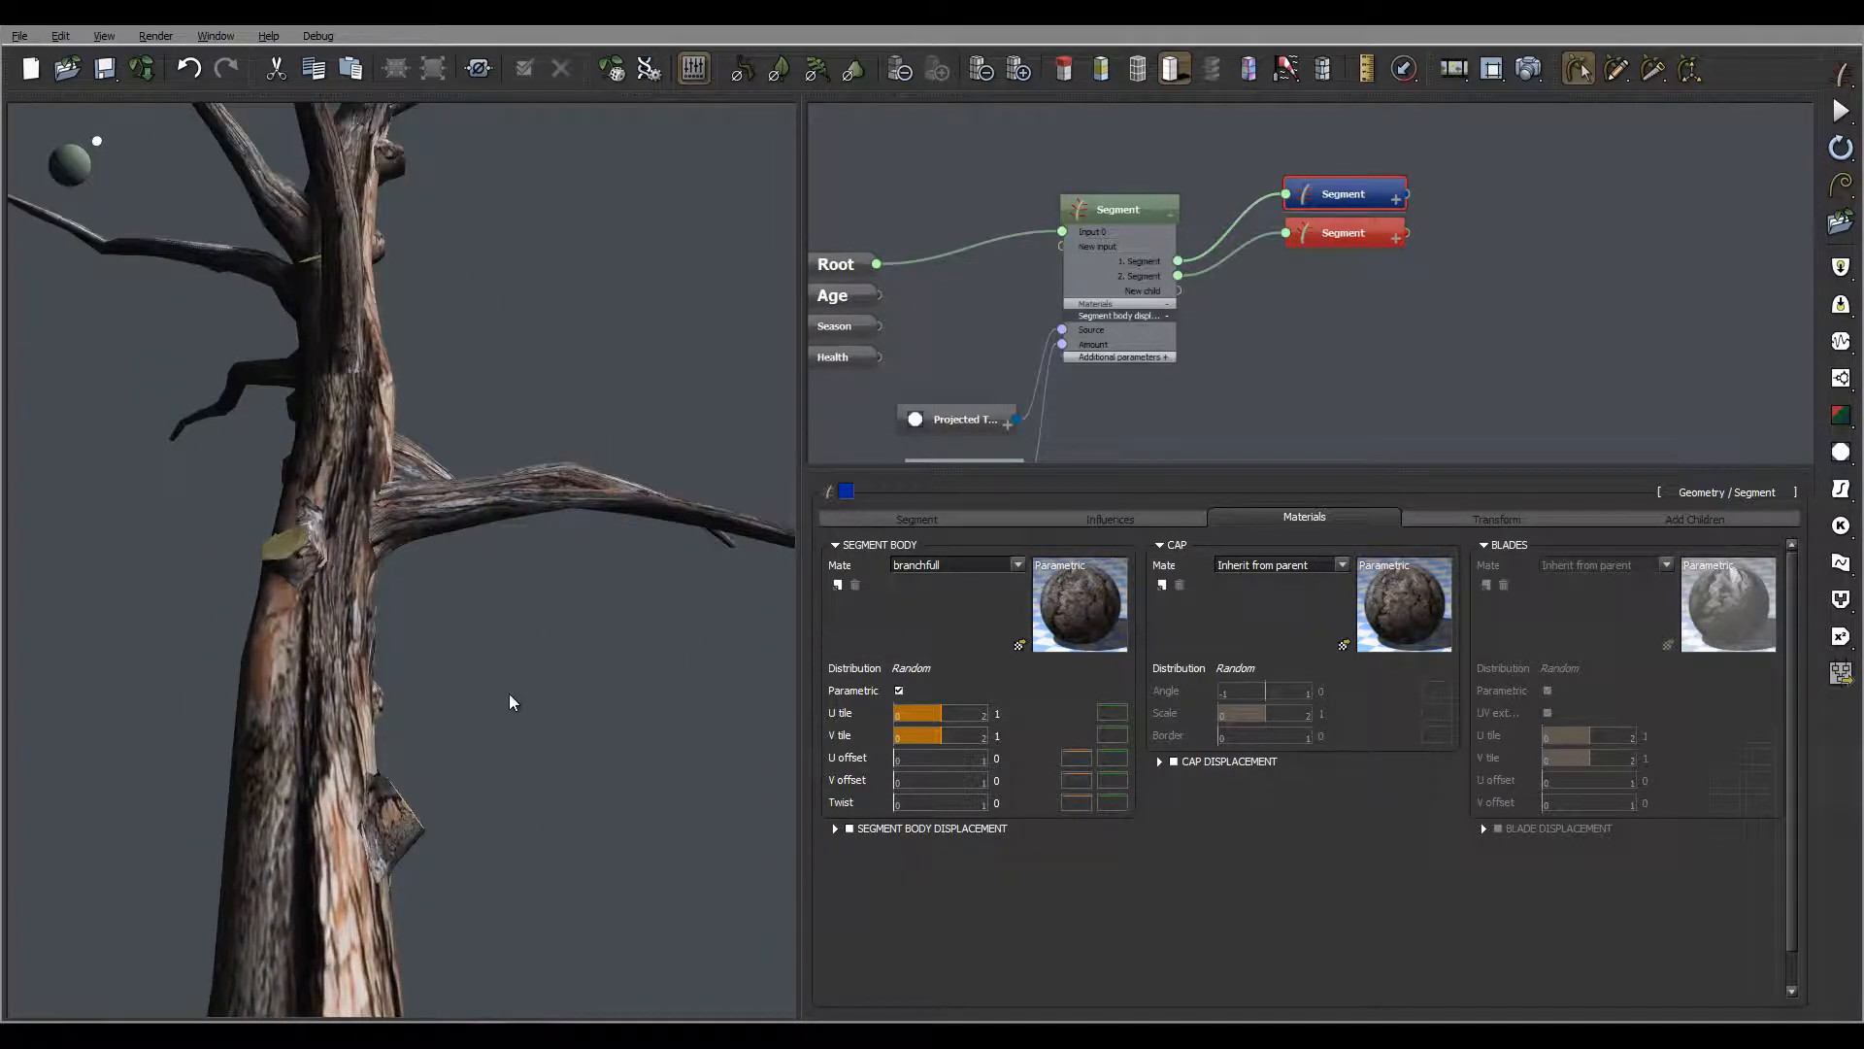
pyautogui.moveTo(512, 699); pyautogui.dragTo(501, 554)
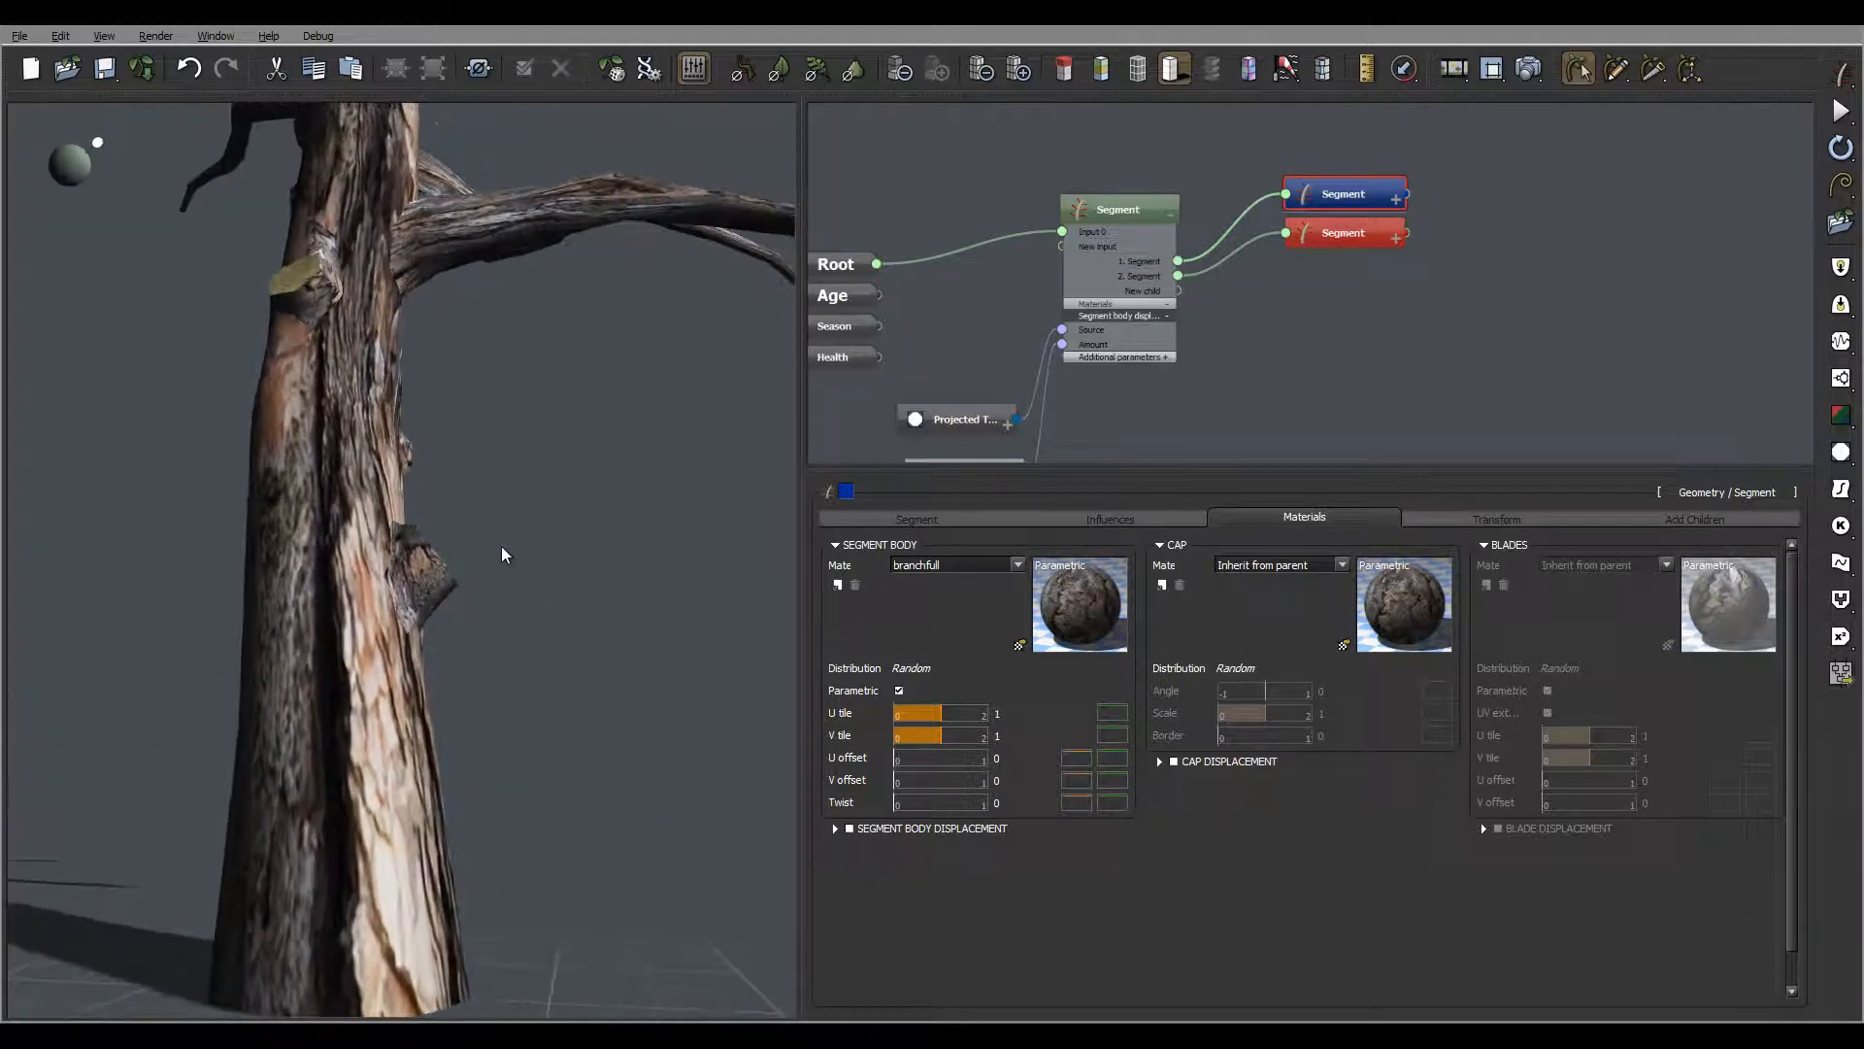
pyautogui.click(1528, 69)
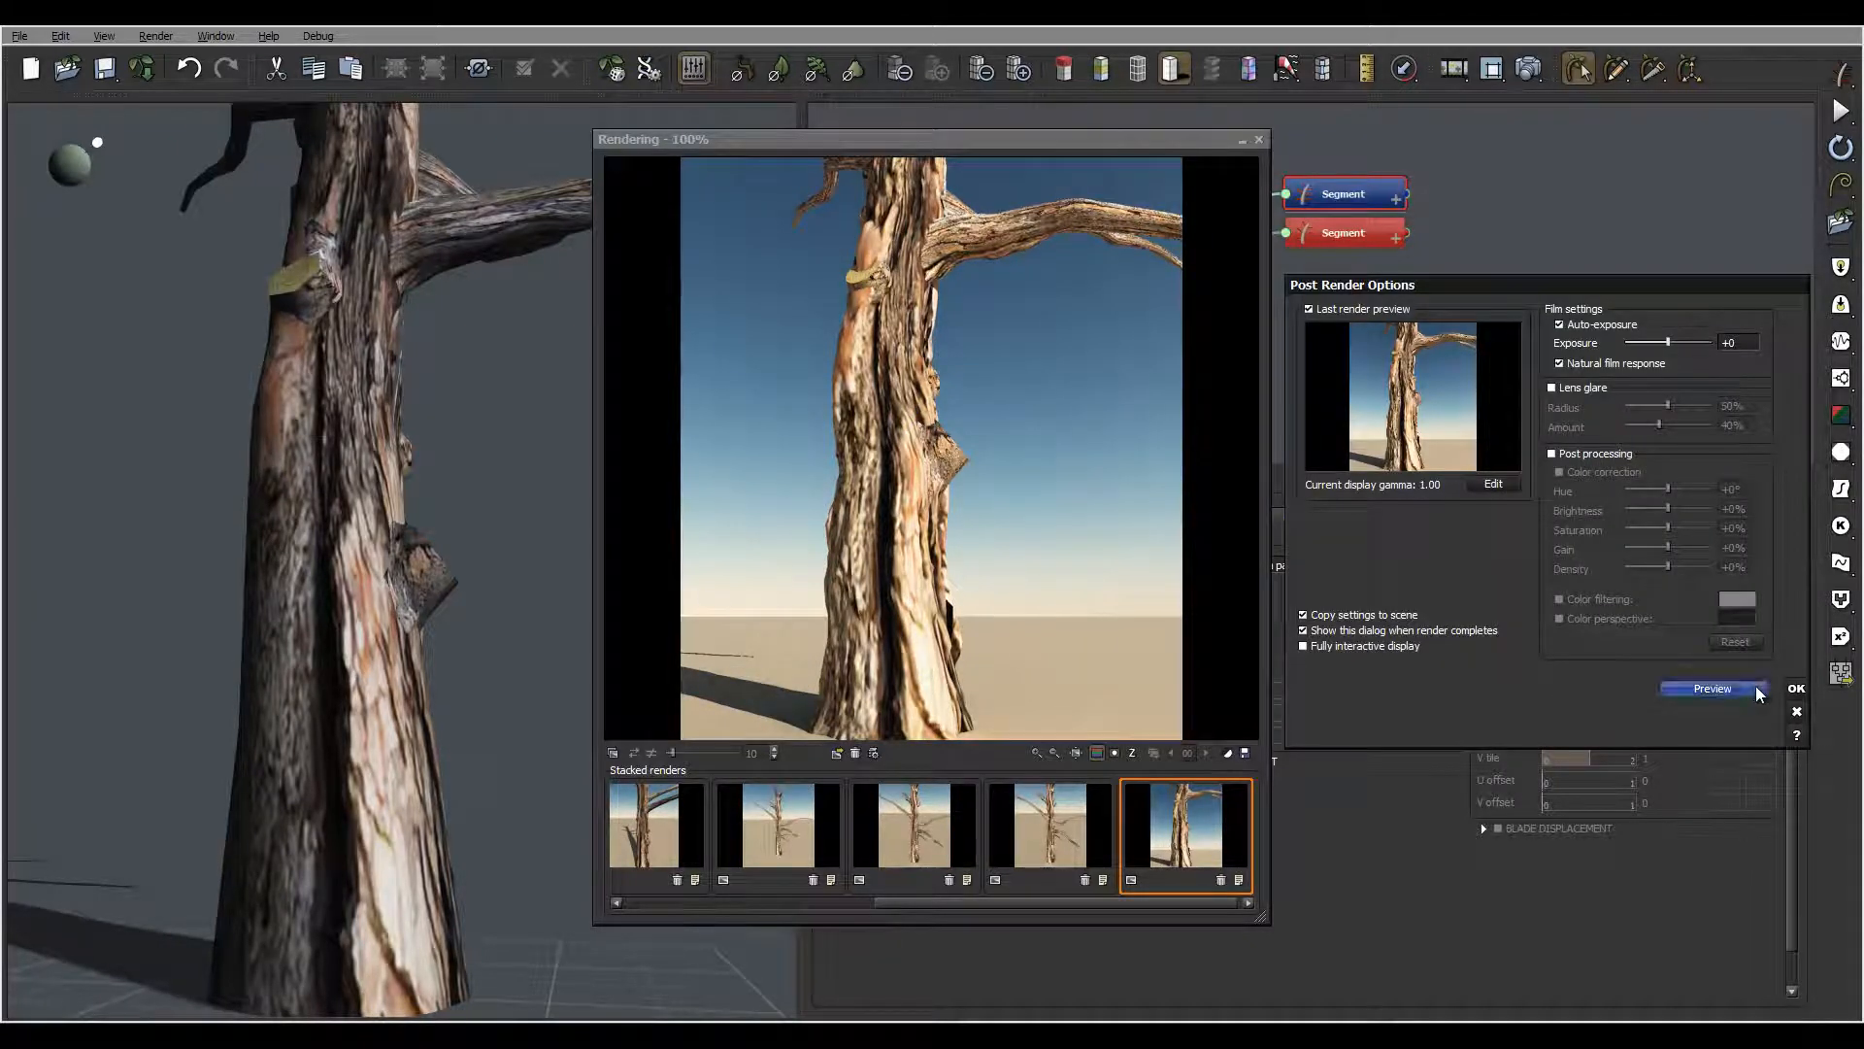
pyautogui.click(1796, 689)
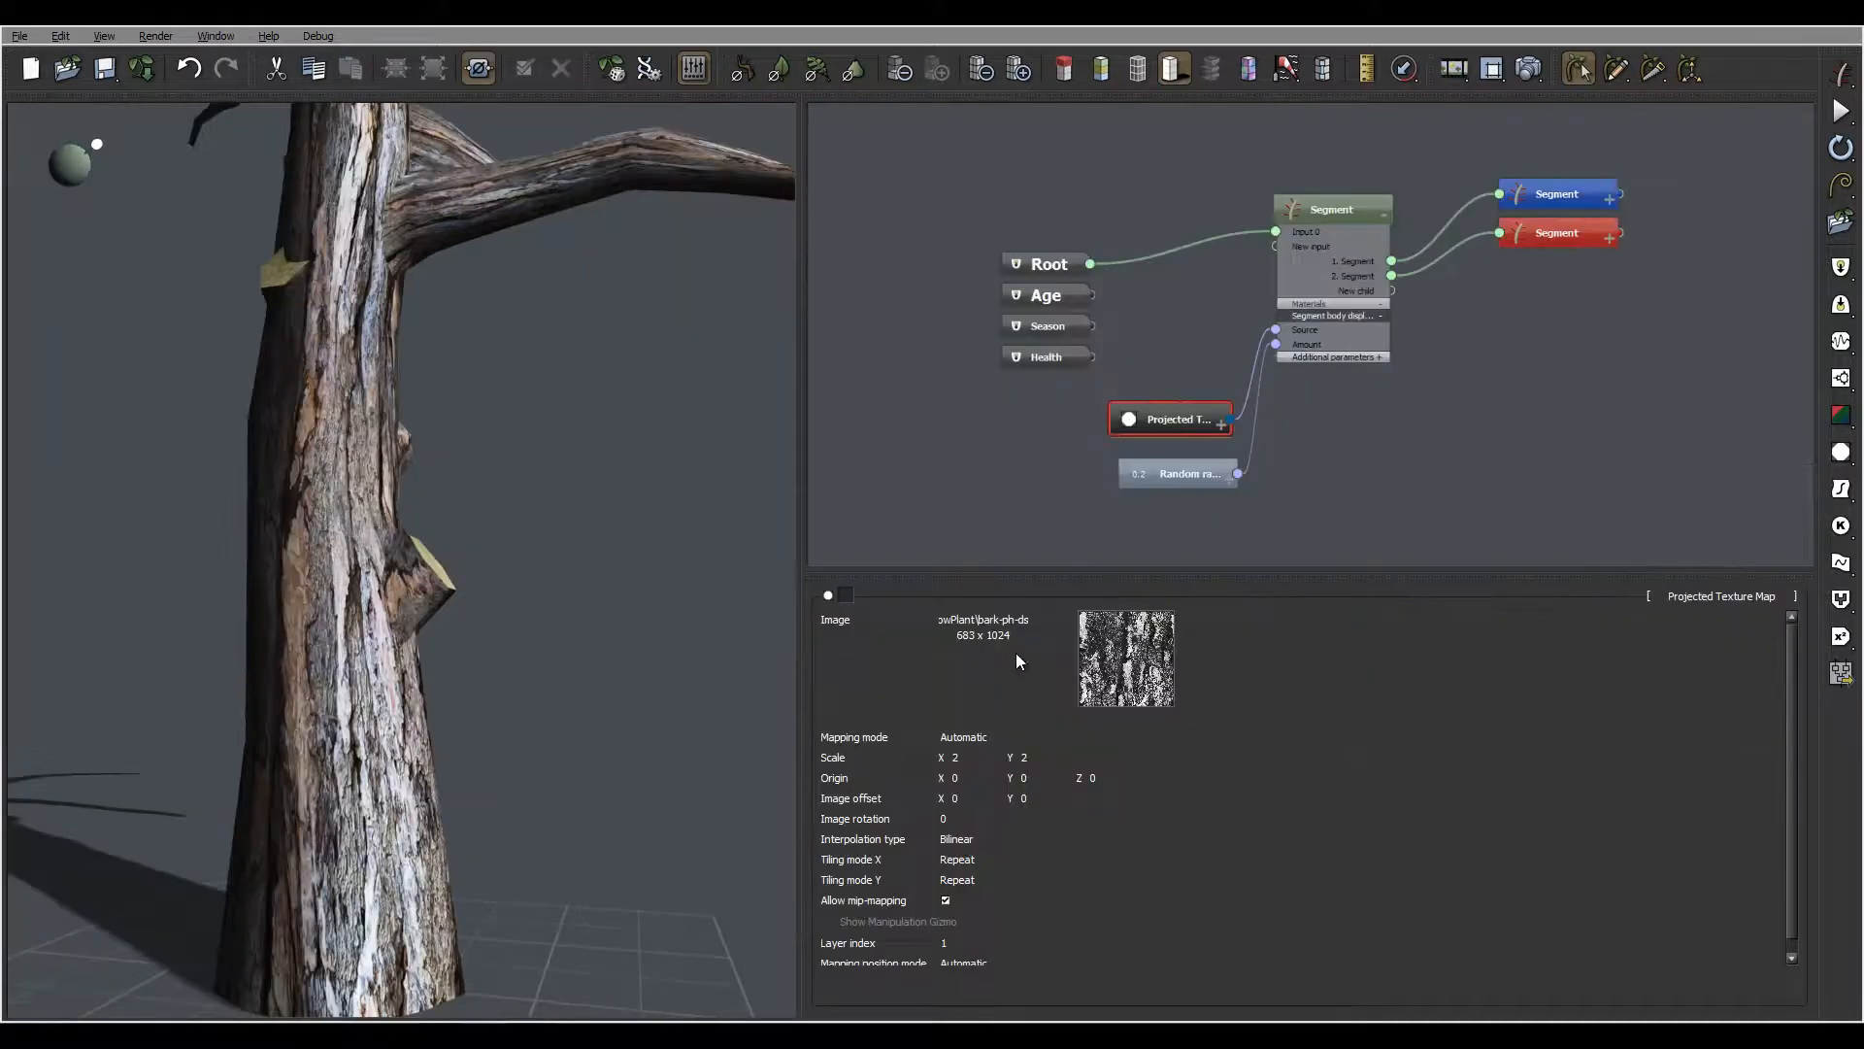
# Set the projected texture map's scale to 3 in X and Y and the displacement amount's random range to 0.5
pyautogui.click(974, 756)
pyautogui.write('3')
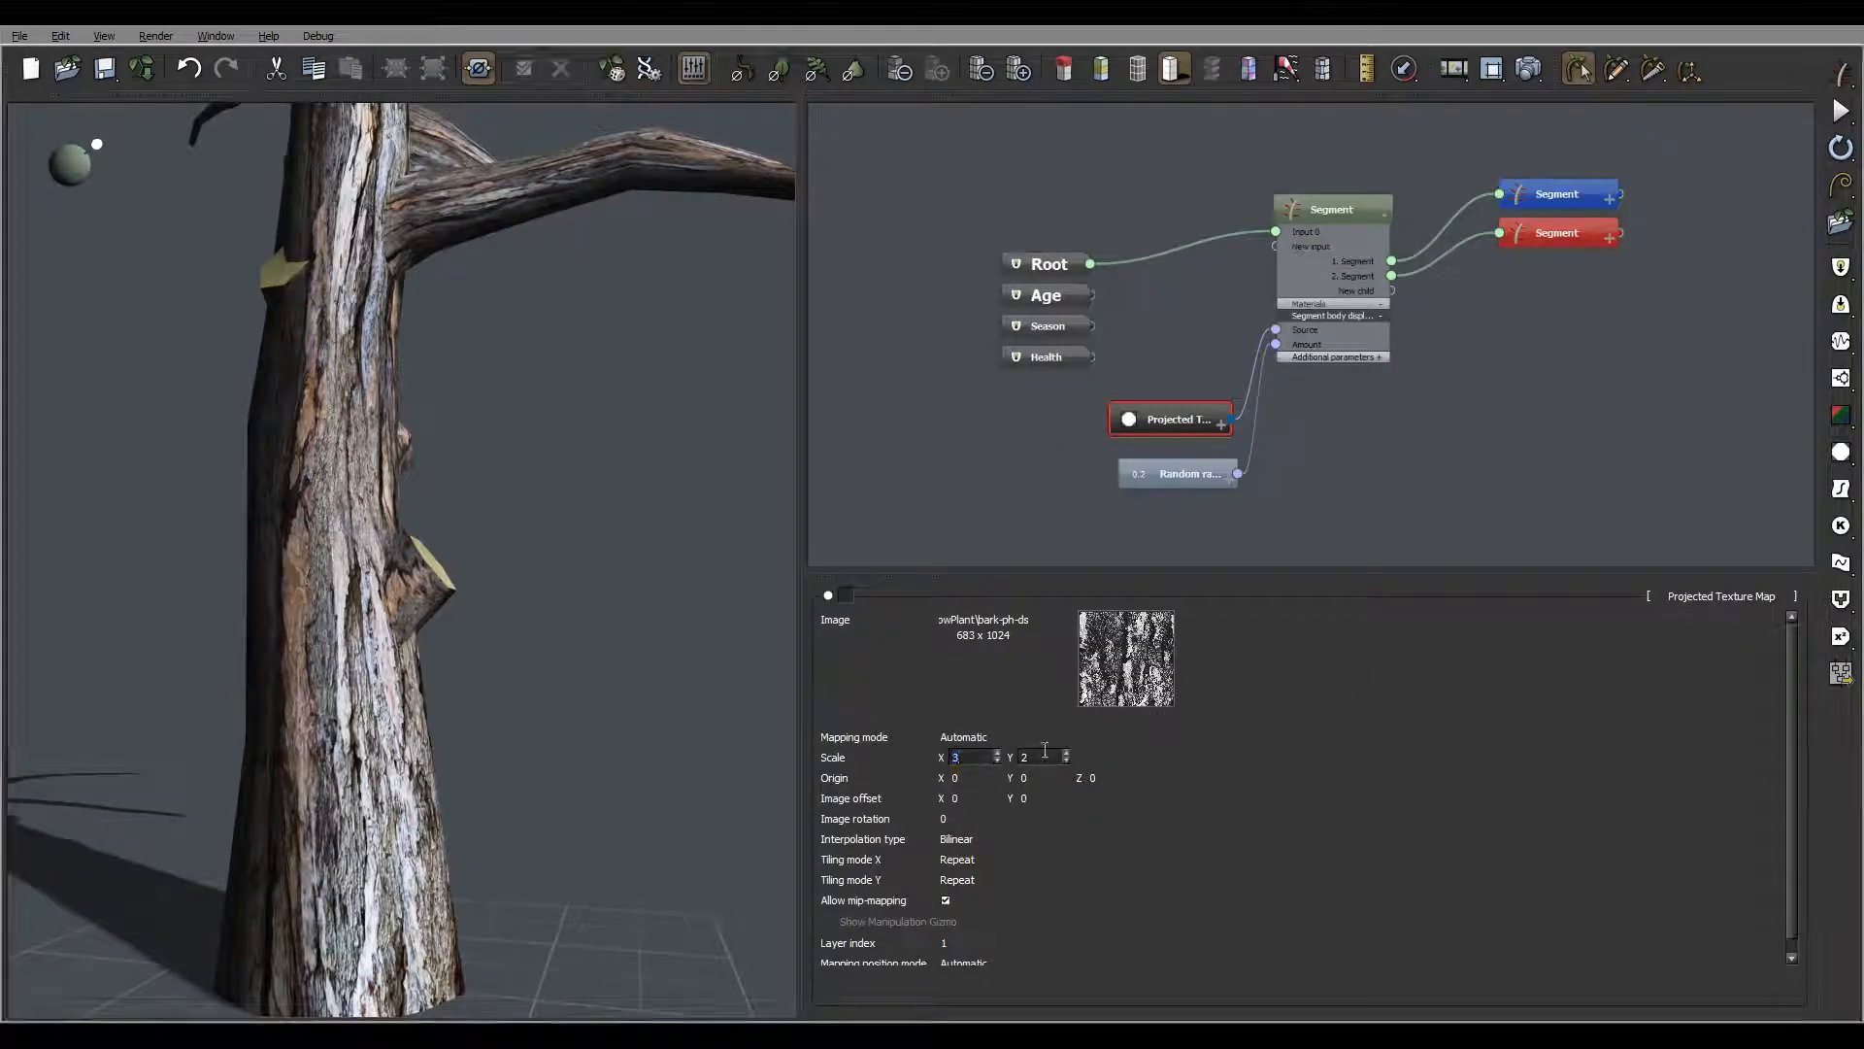
pyautogui.press('Tab')
pyautogui.write('3')
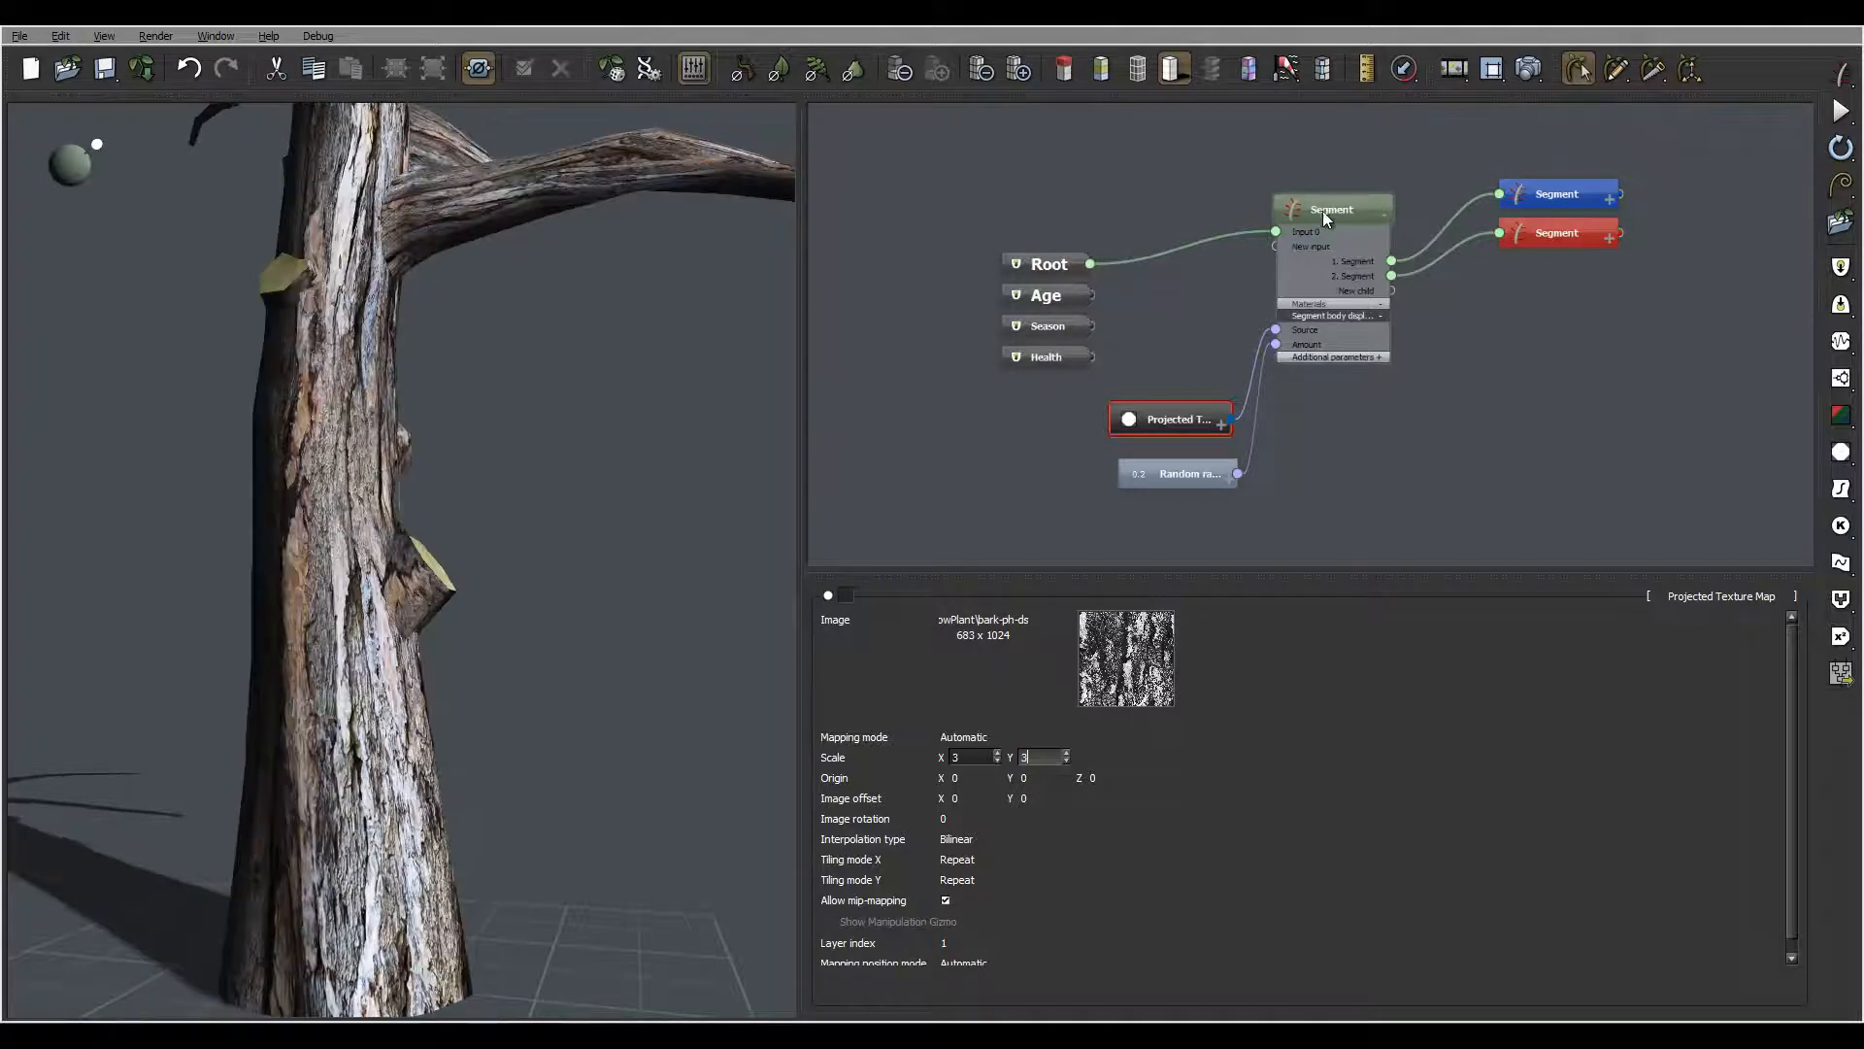
pyautogui.click(1195, 473)
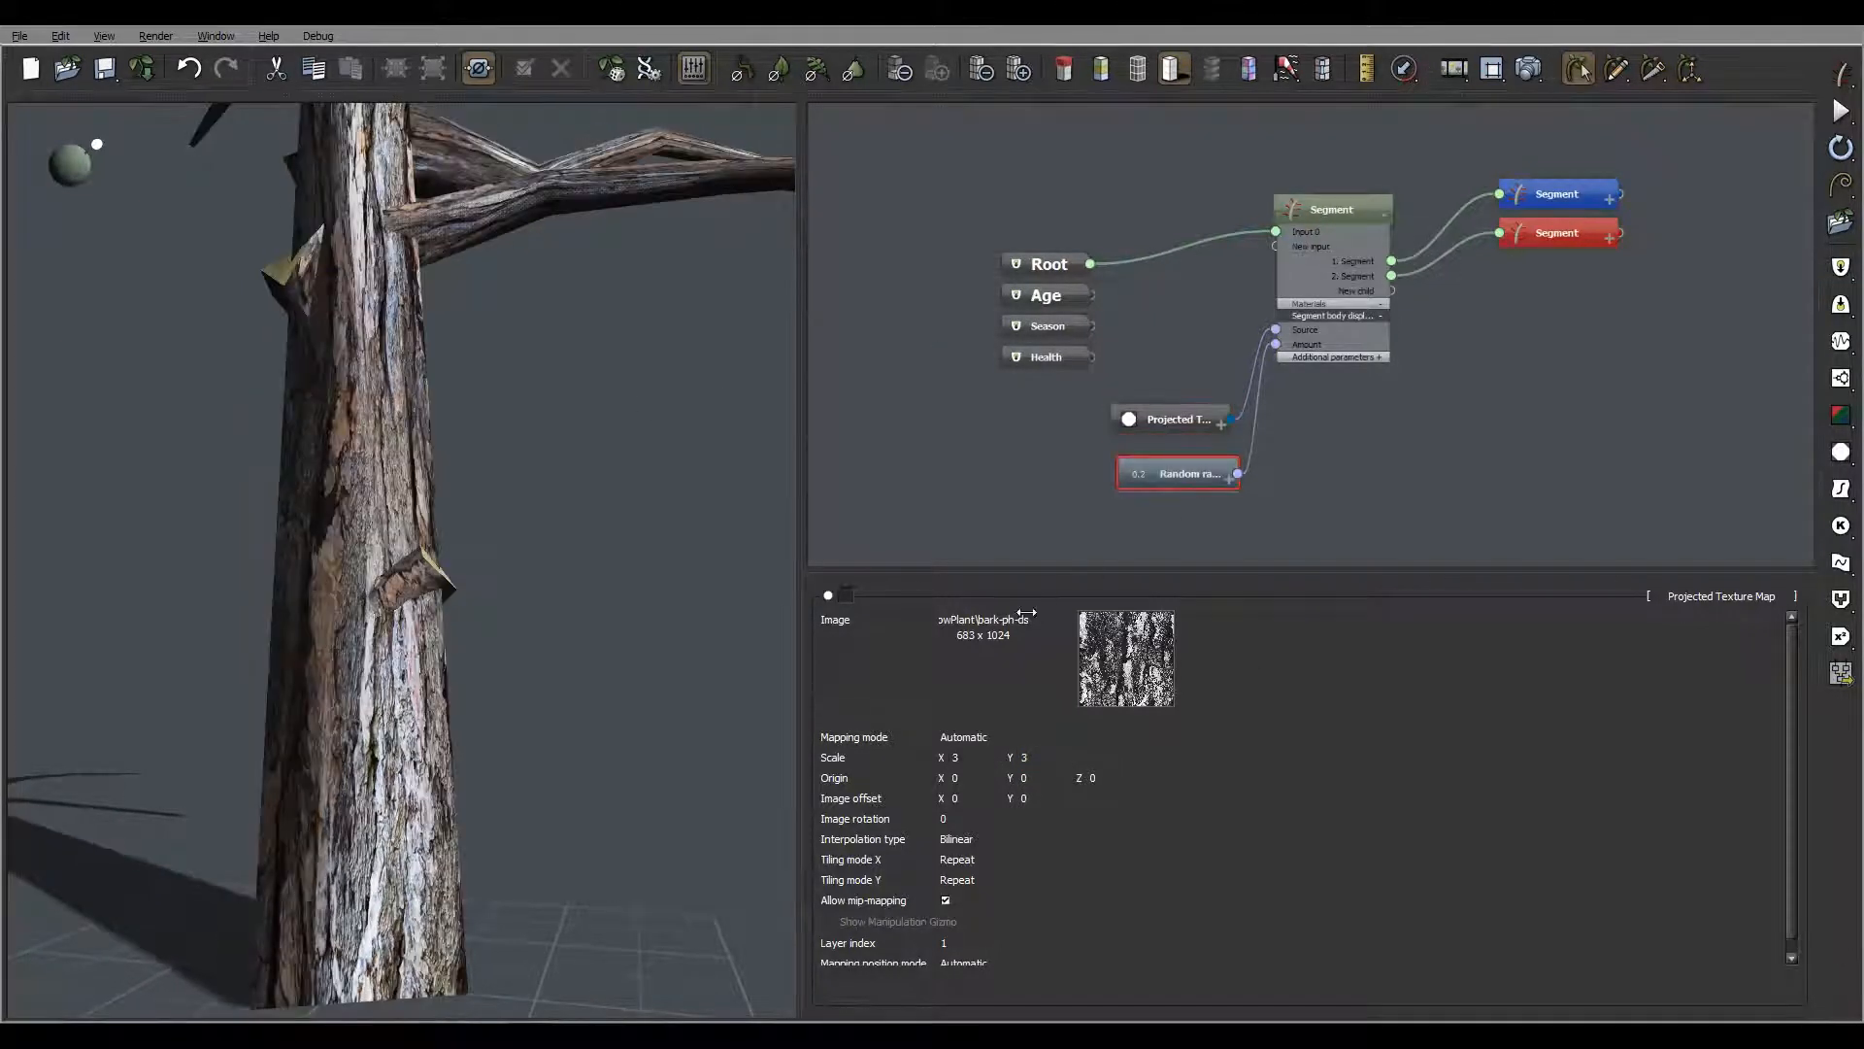
pyautogui.doubleClick(1099, 623)
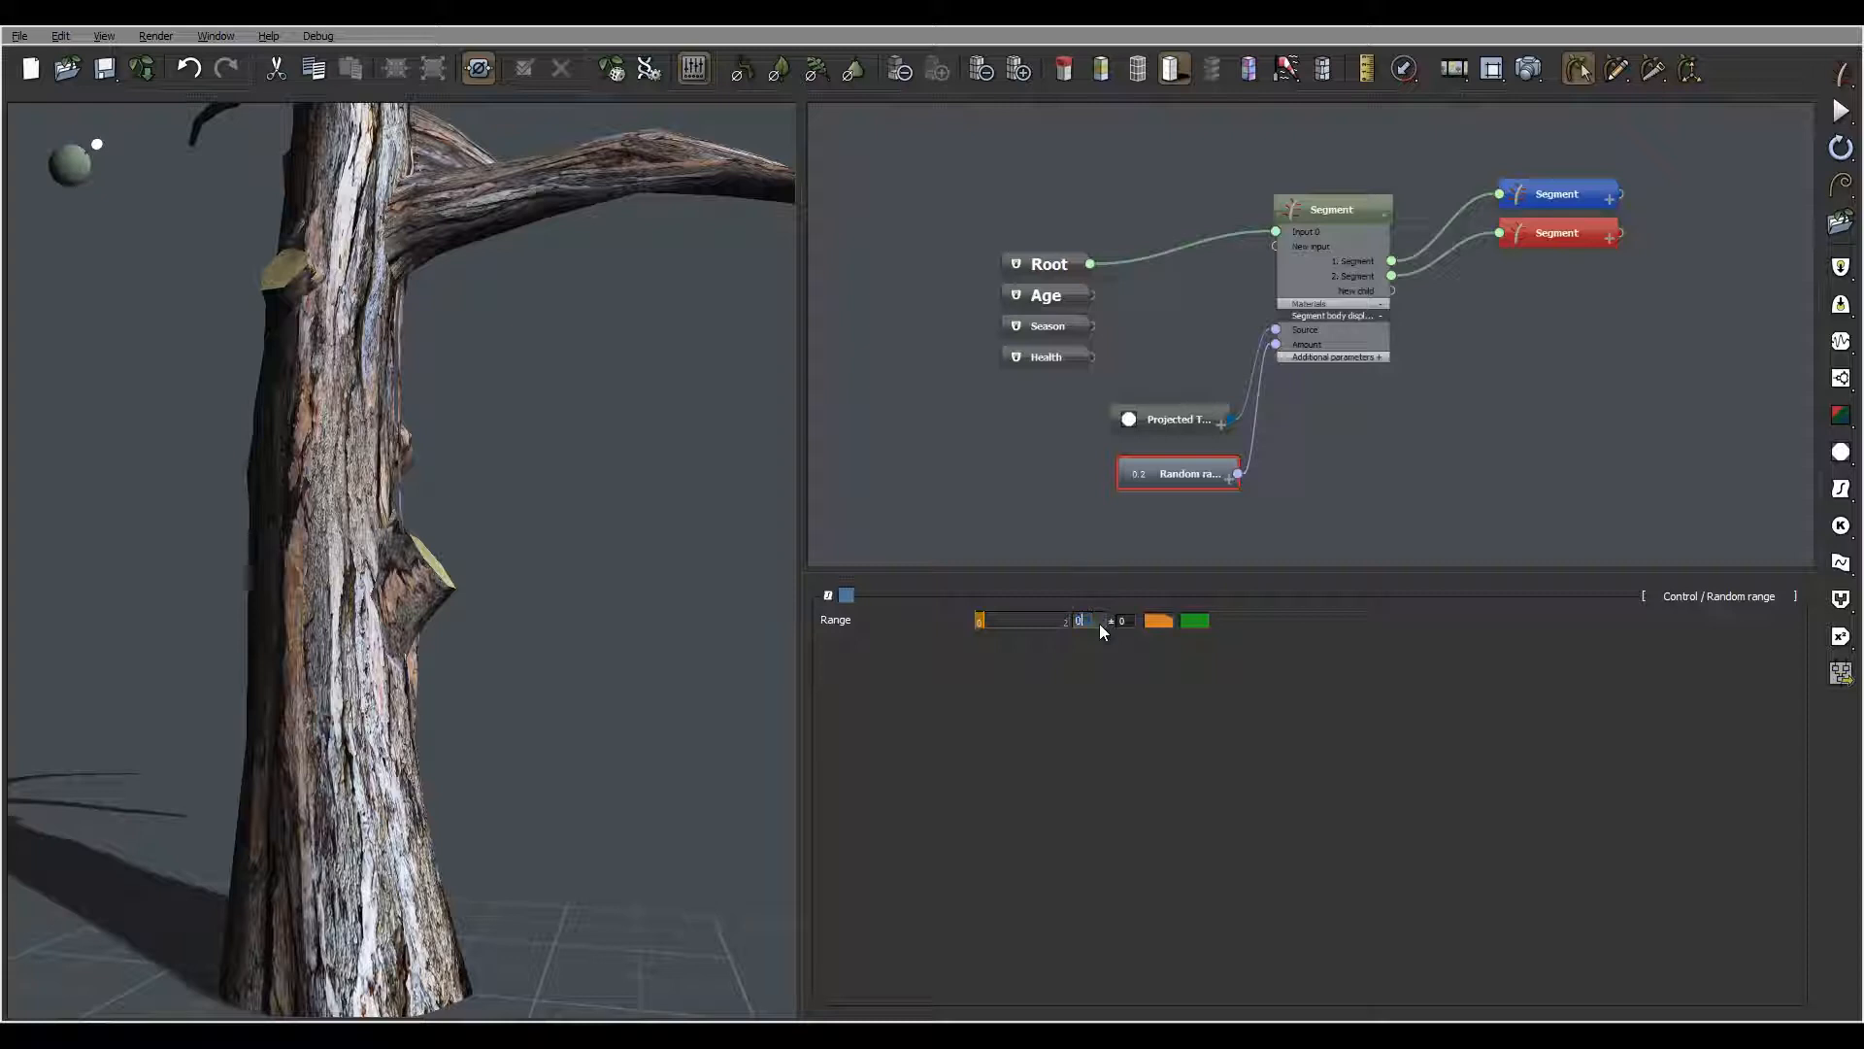
# Set the trunk segment's body material U tile and V tile to 3 and check the bark on the trunk
pyautogui.click(1328, 210)
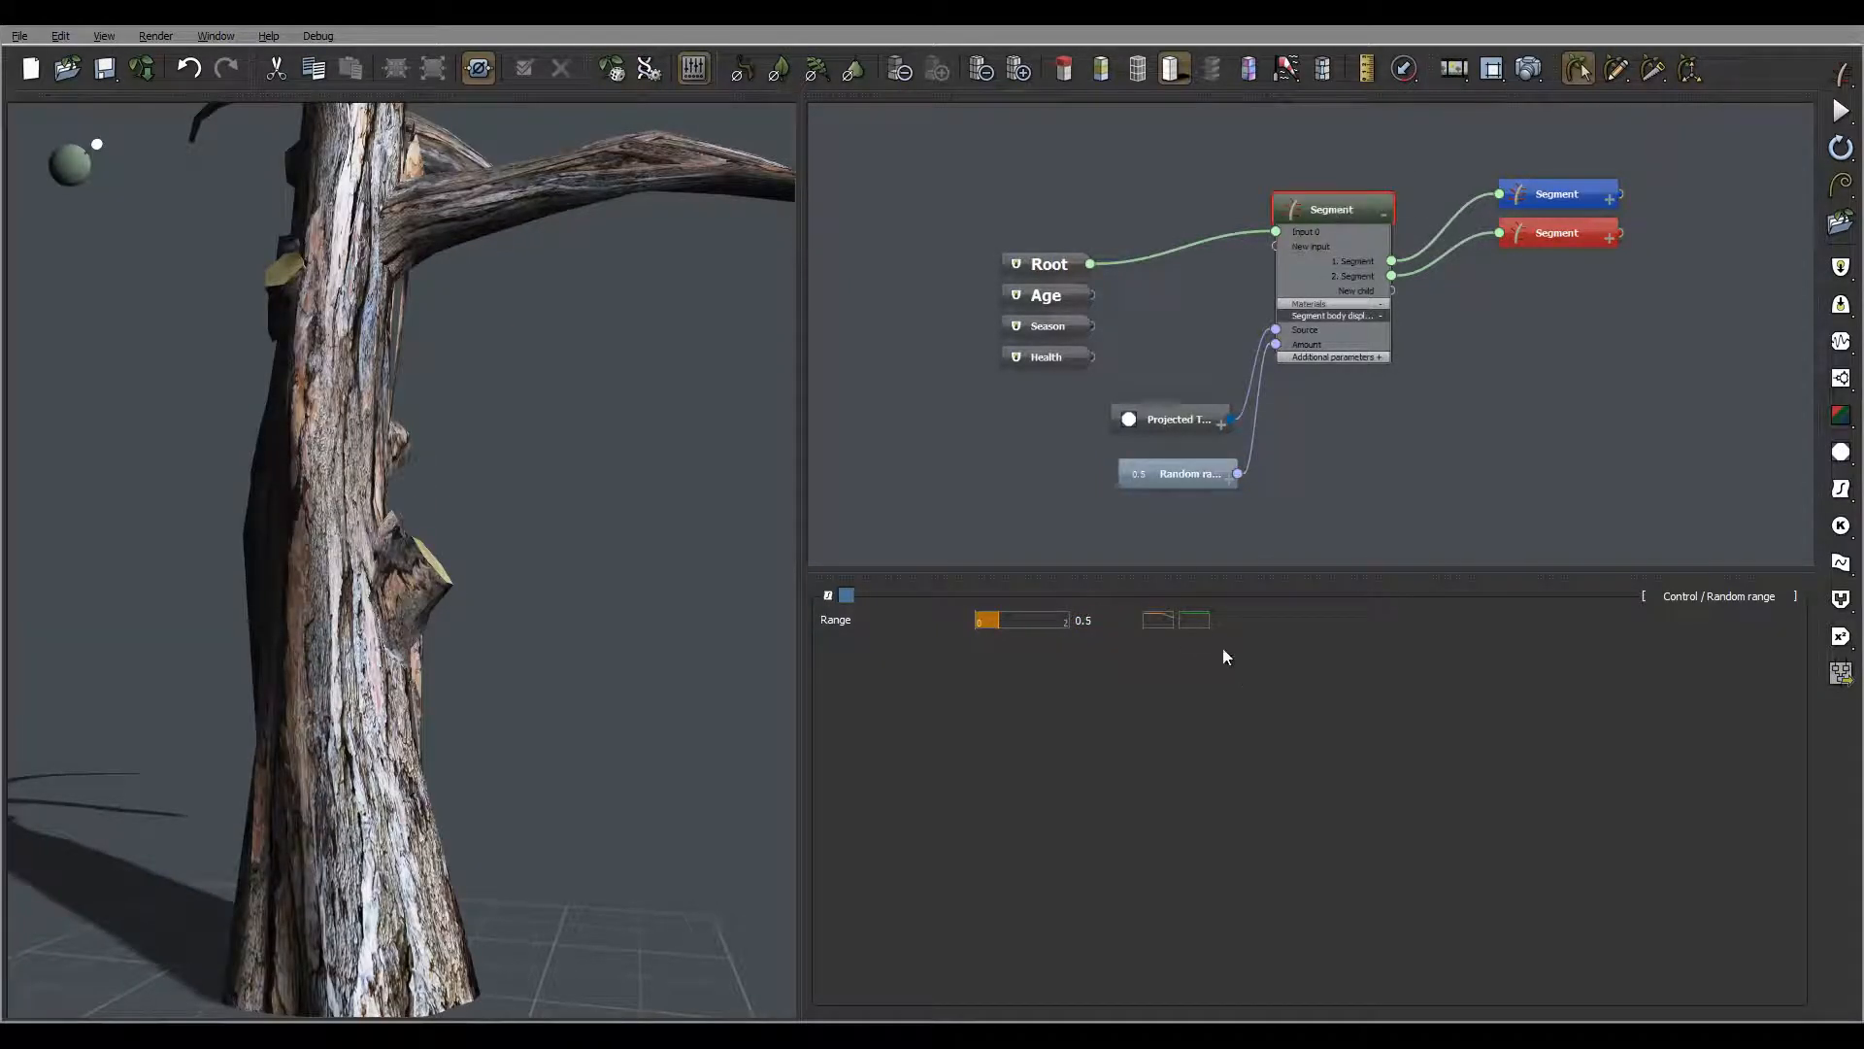
pyautogui.doubleClick(1008, 769)
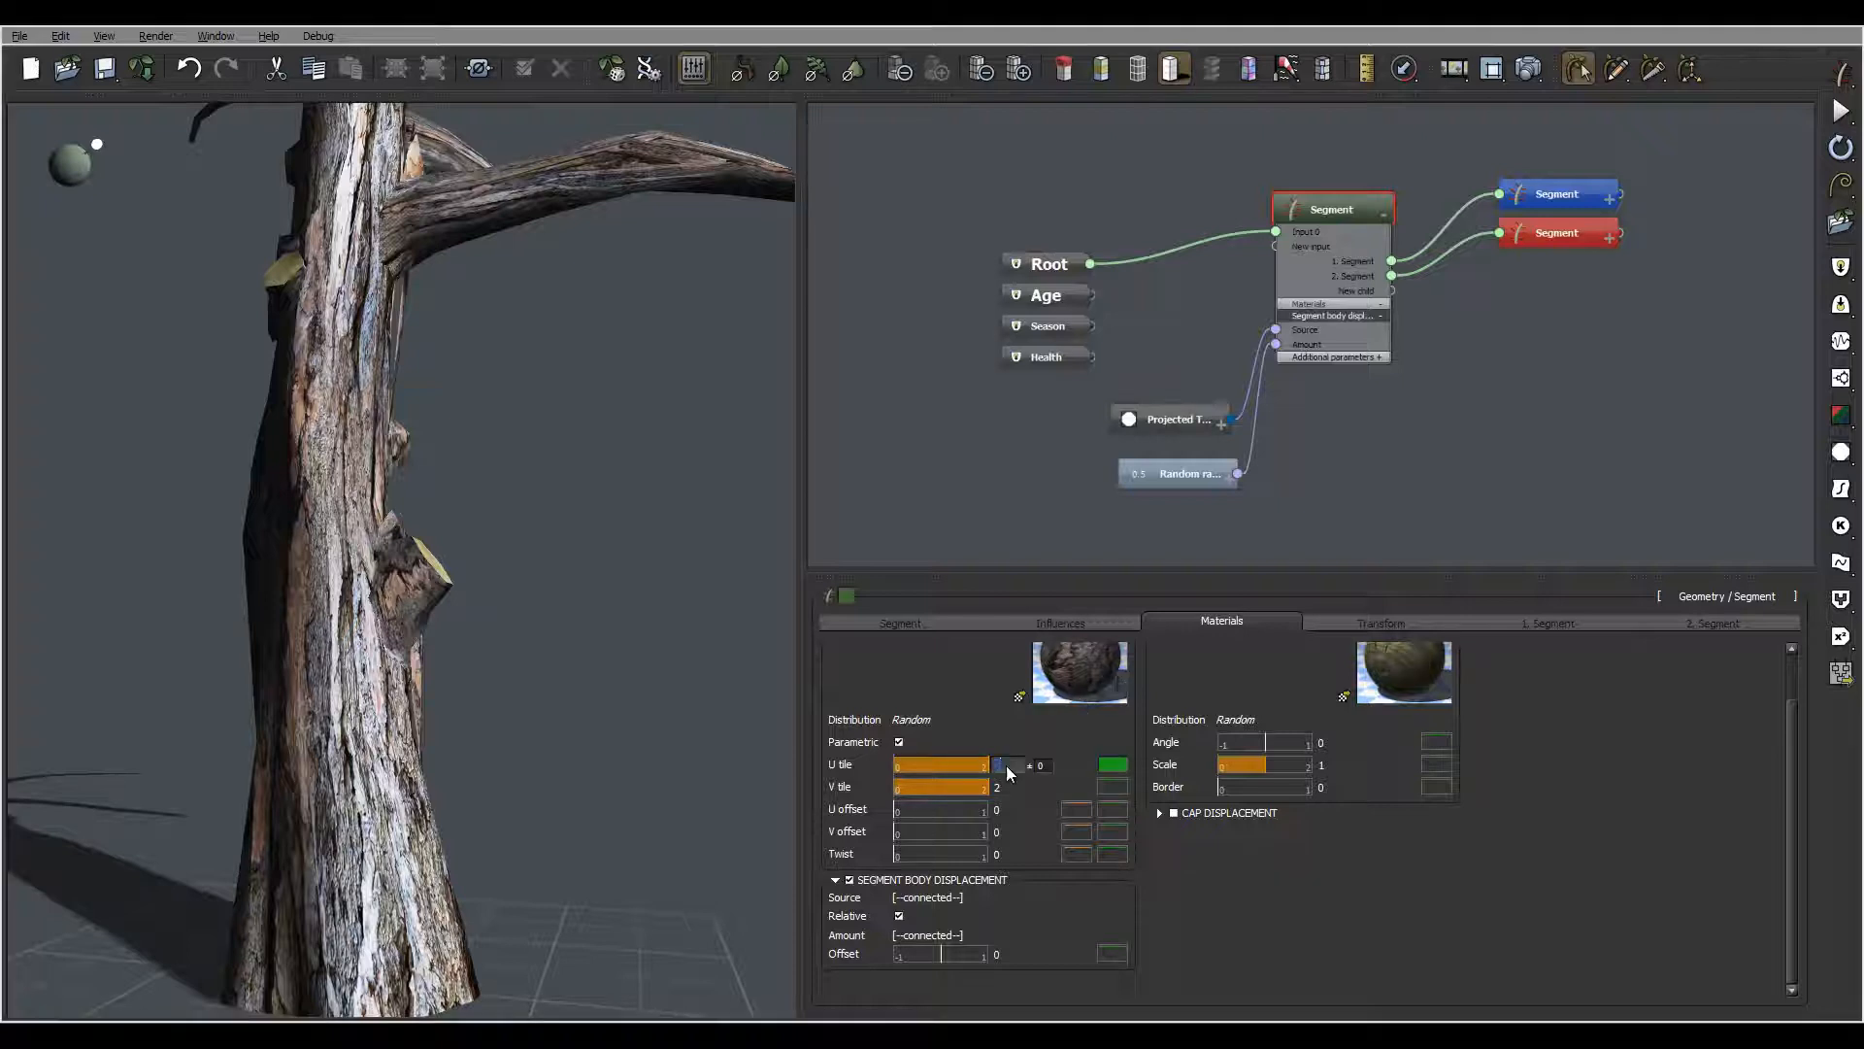
pyautogui.write('3')
pyautogui.press('Tab')
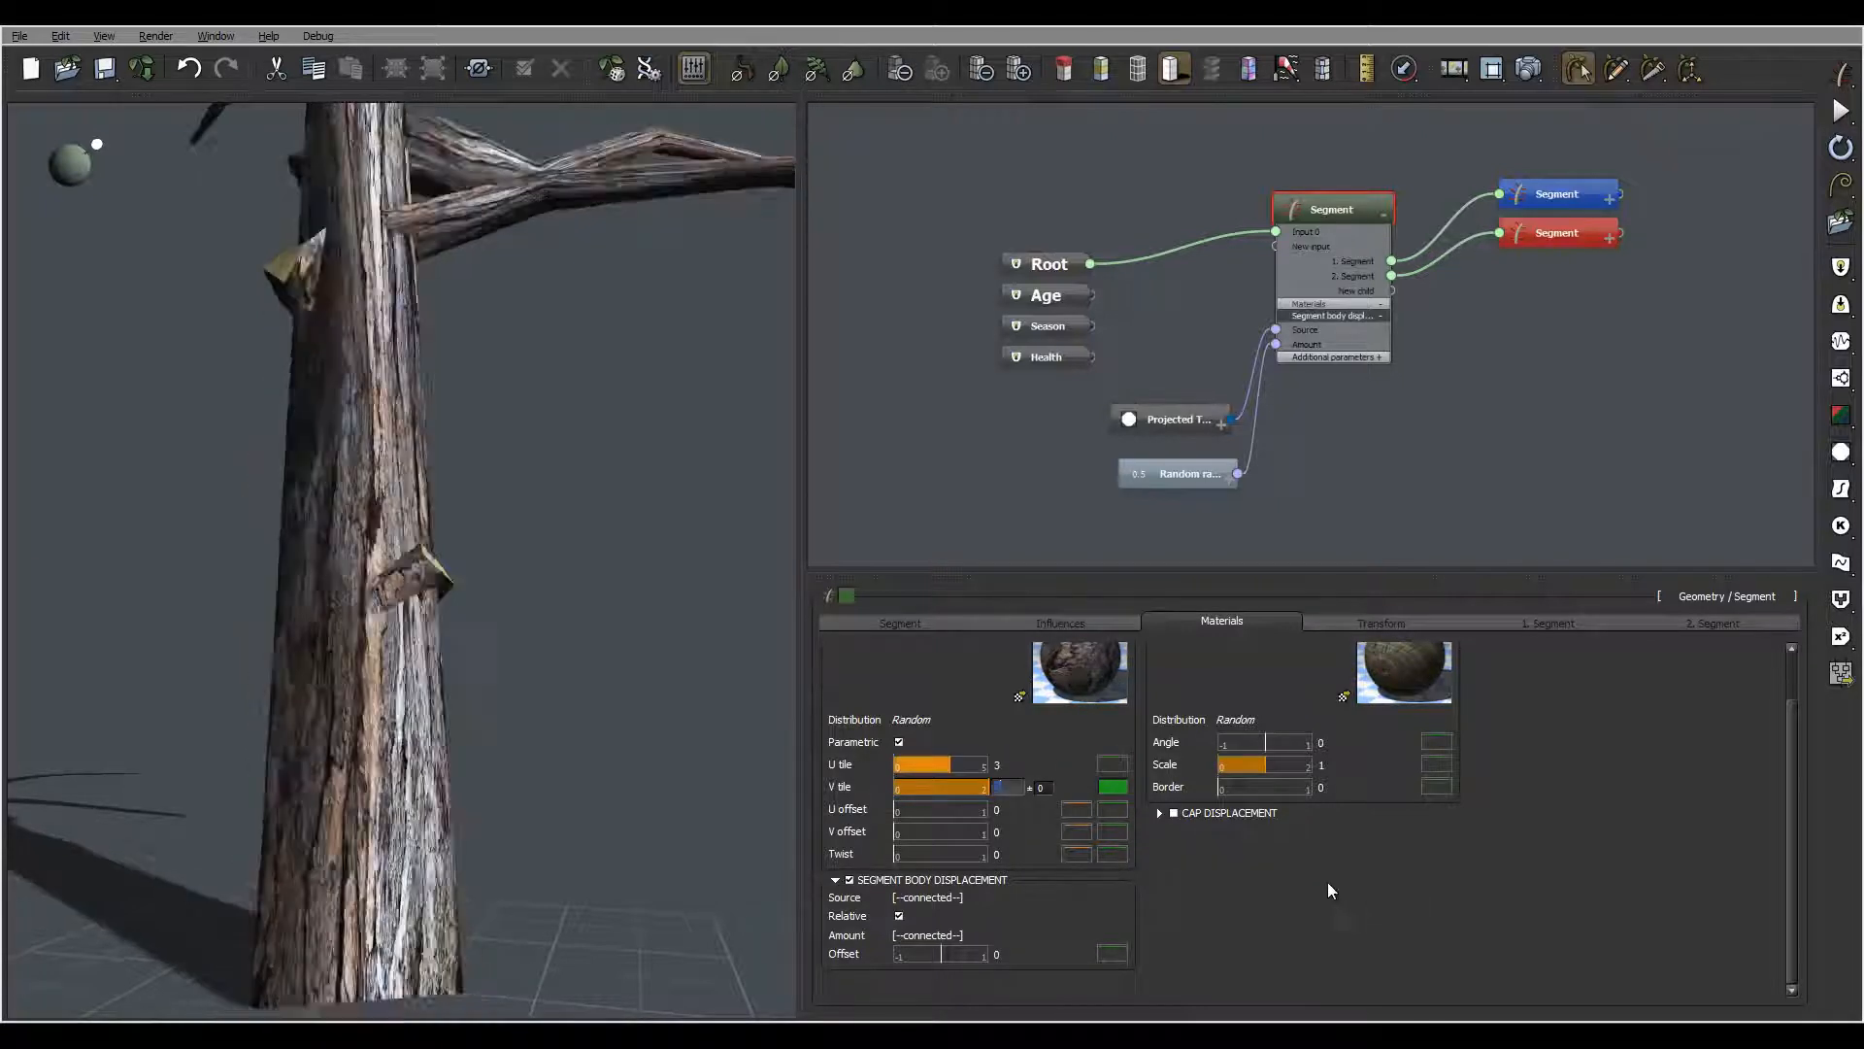
pyautogui.write('3')
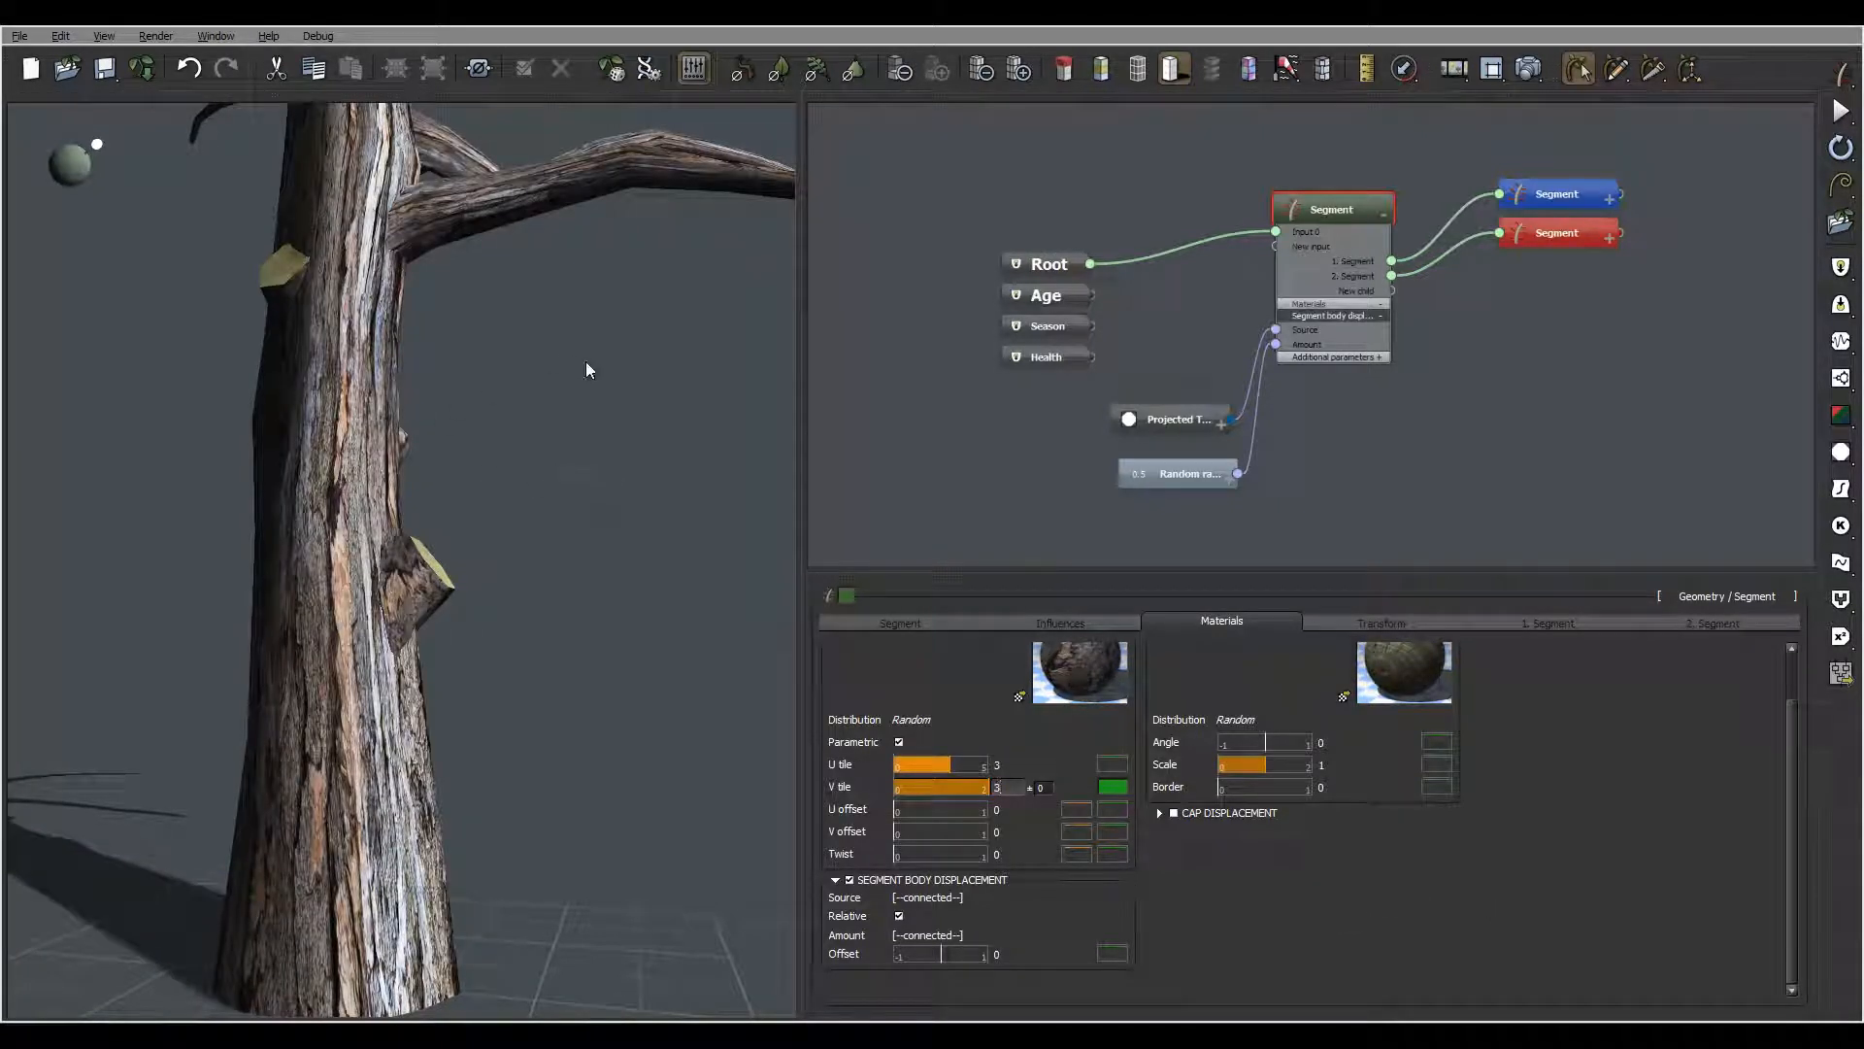
pyautogui.press('Return')
pyautogui.moveTo(517, 415); pyautogui.dragTo(524, 359)
# Set the blue branch segment's body material U tile to 2 and V tile to 4
pyautogui.click(1561, 195)
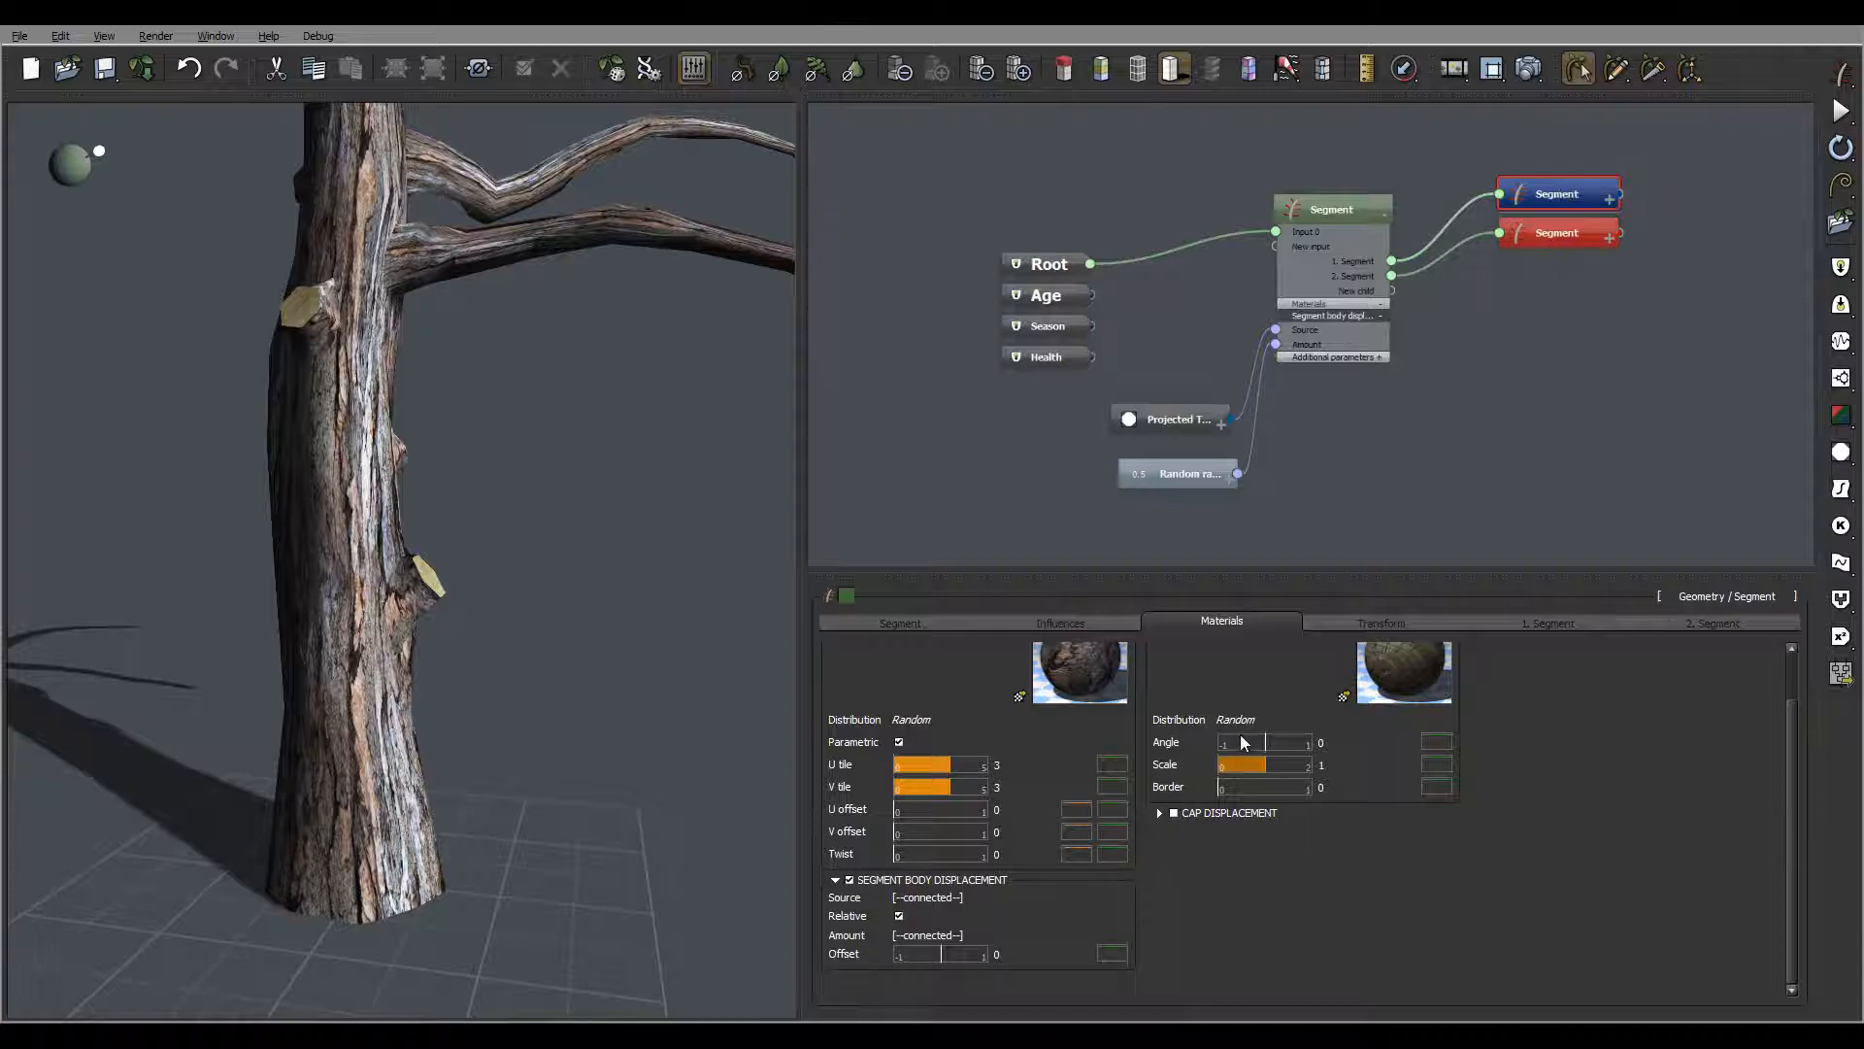
pyautogui.doubleClick(1012, 815)
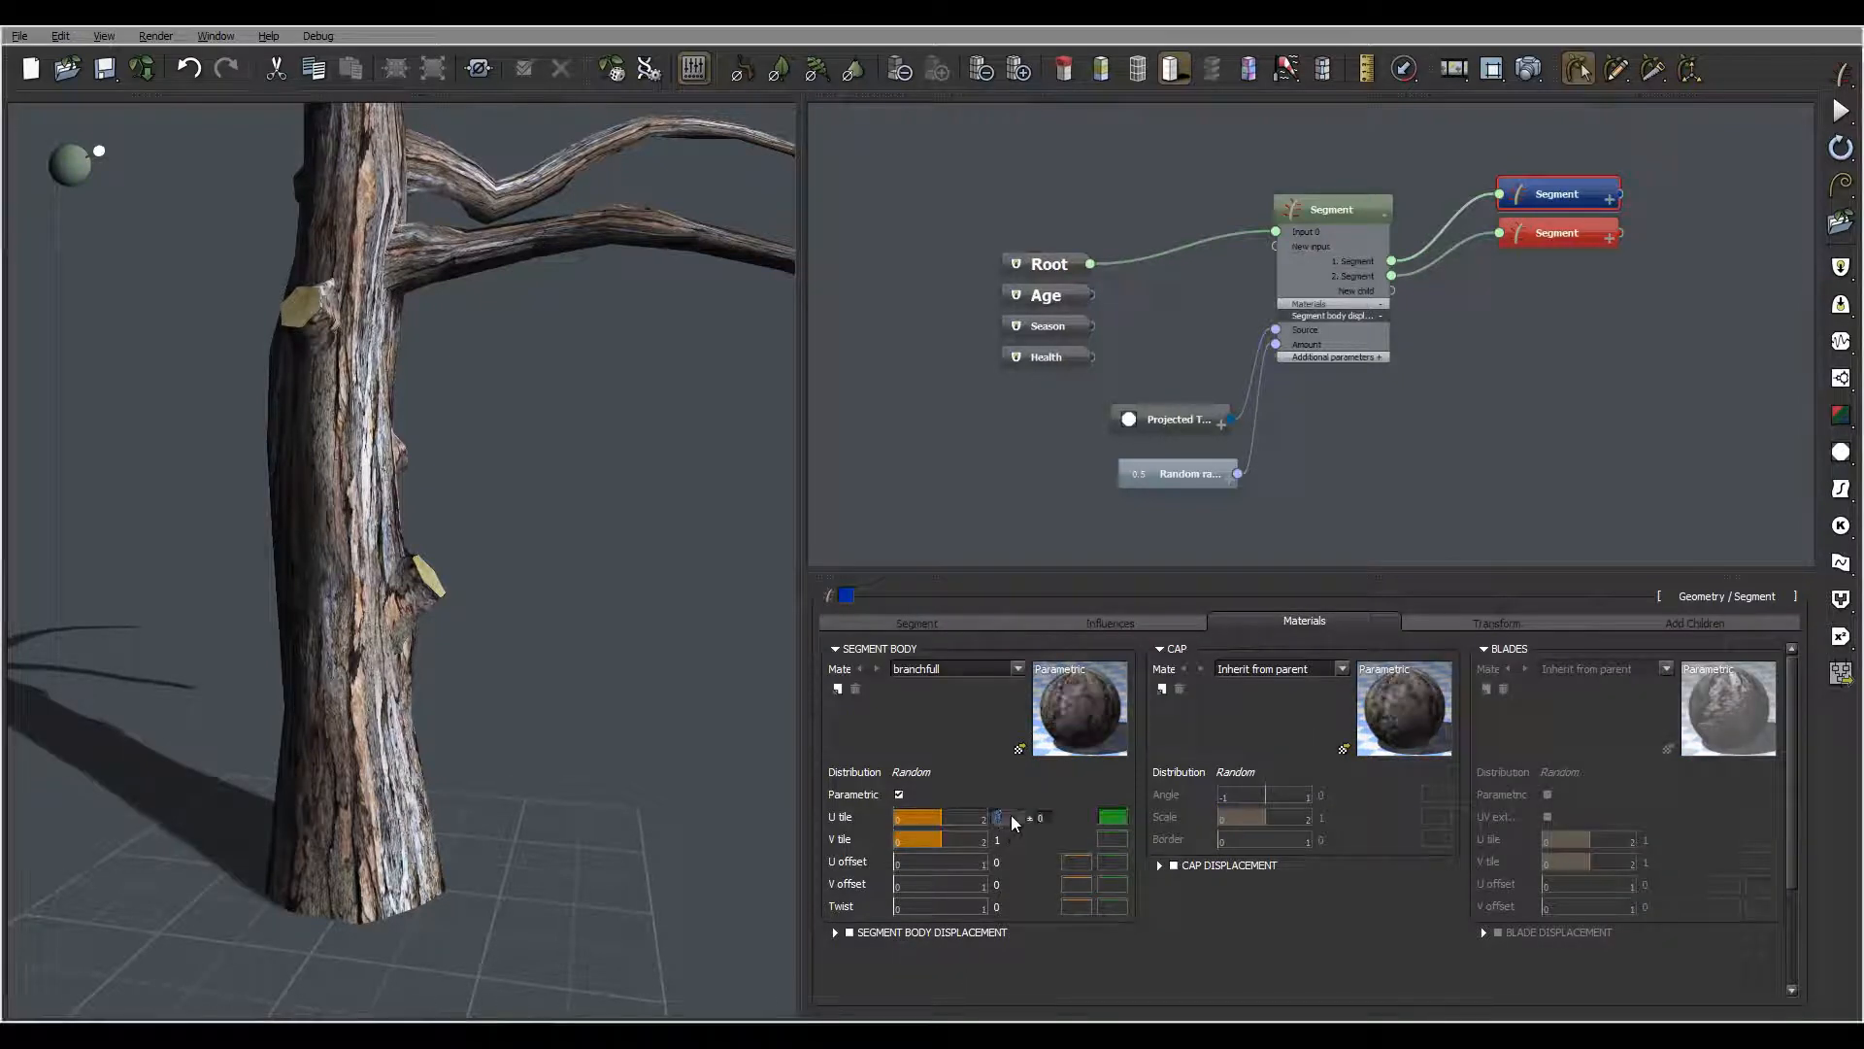
pyautogui.write('2')
pyautogui.doubleClick(1012, 839)
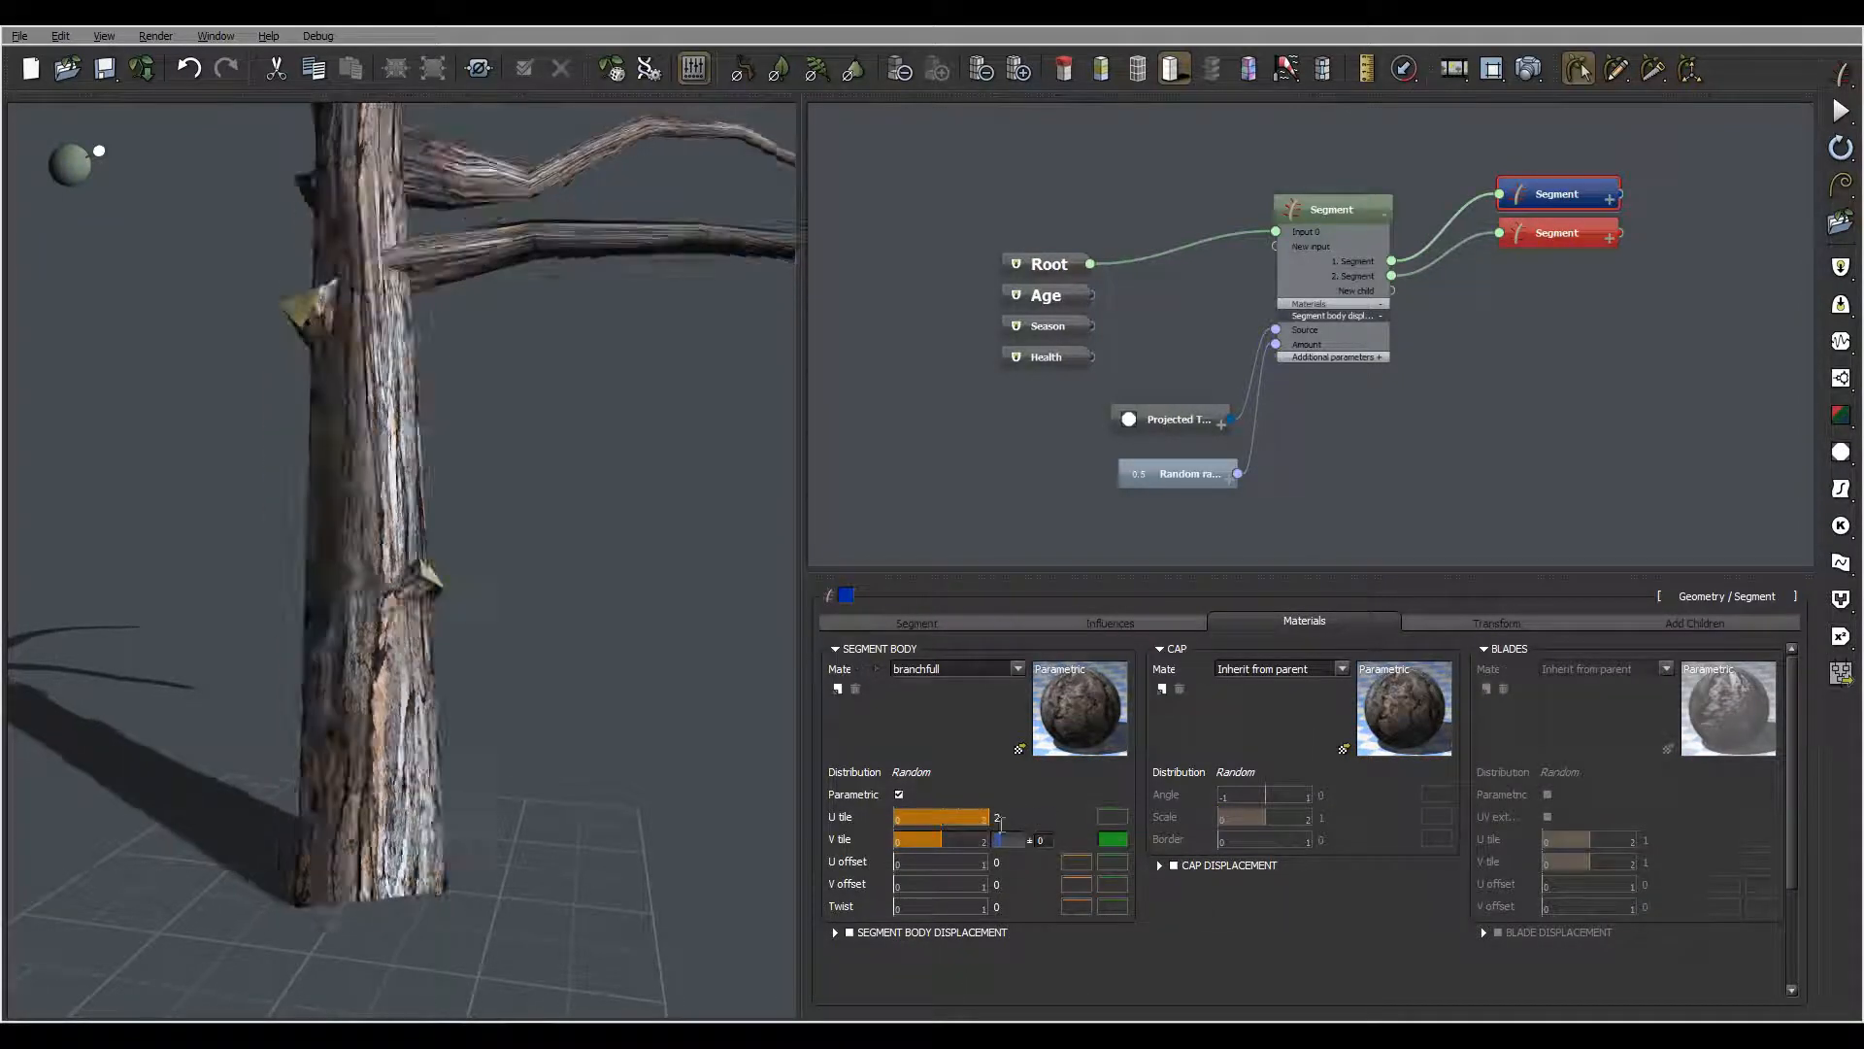
pyautogui.write('2')
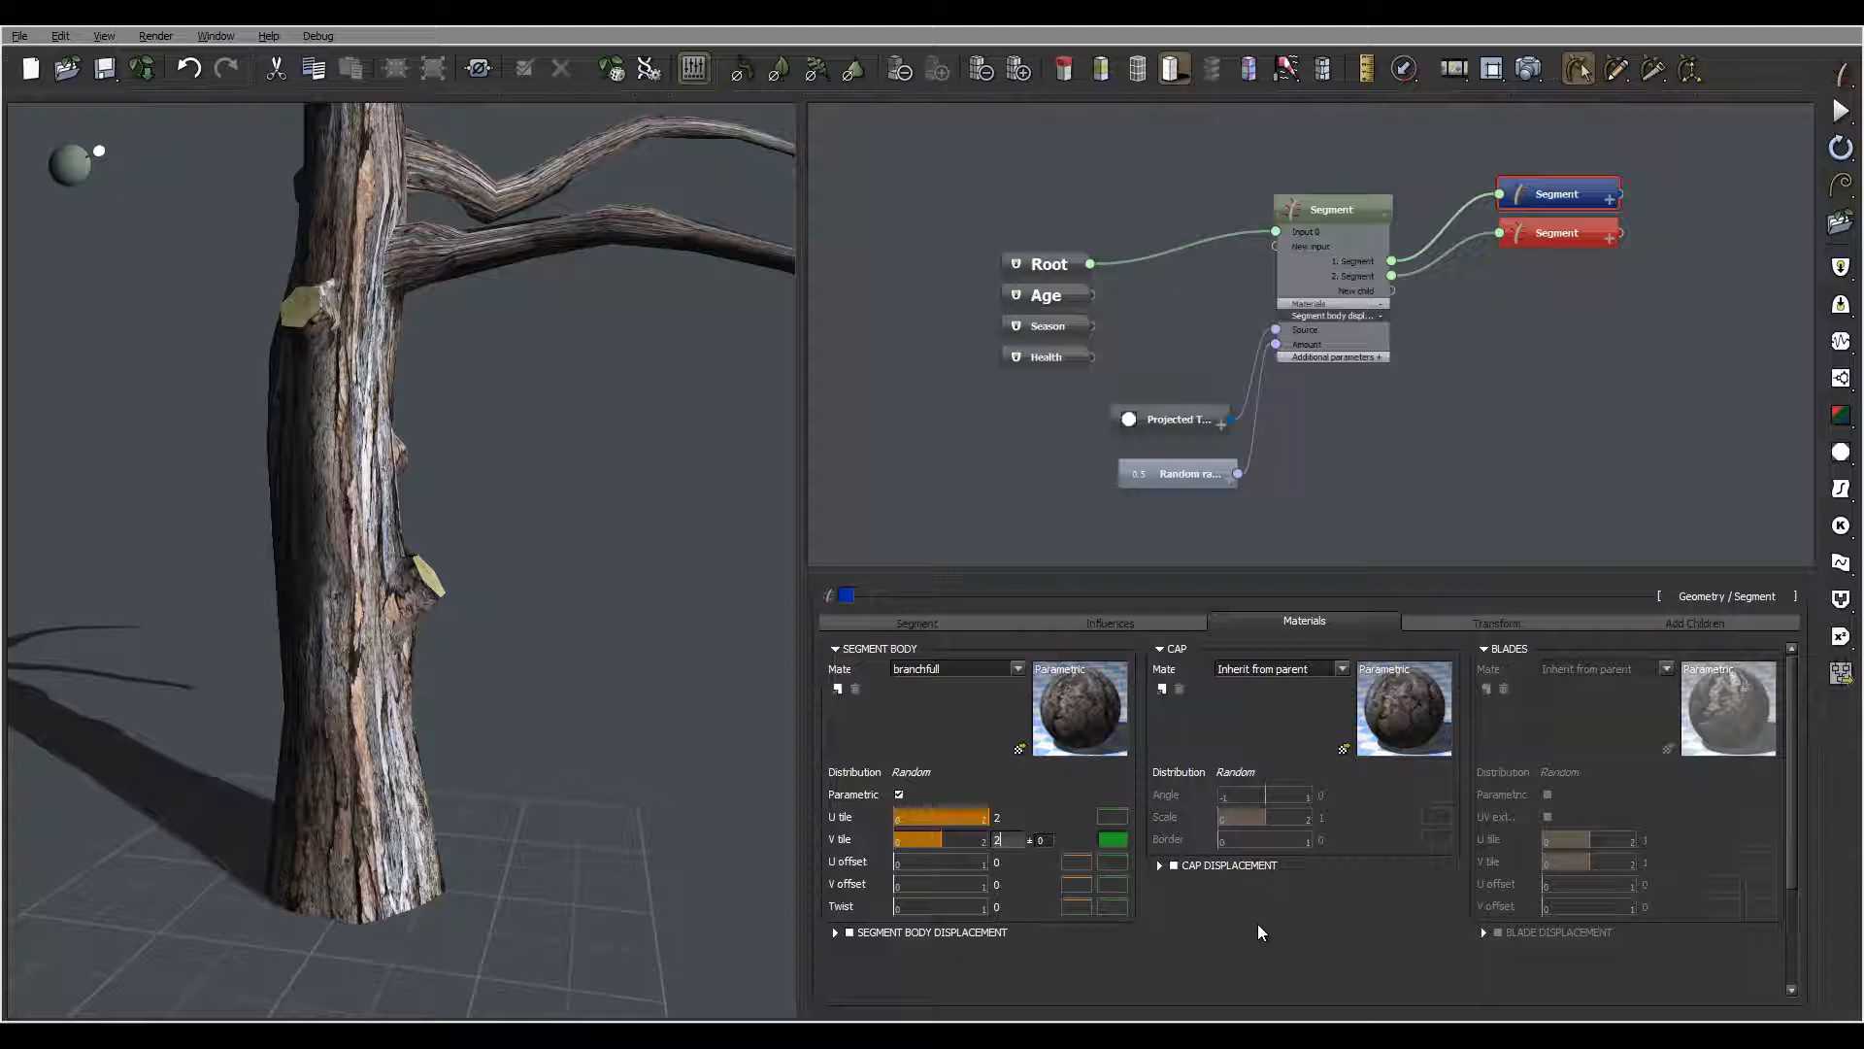
pyautogui.click(1258, 924)
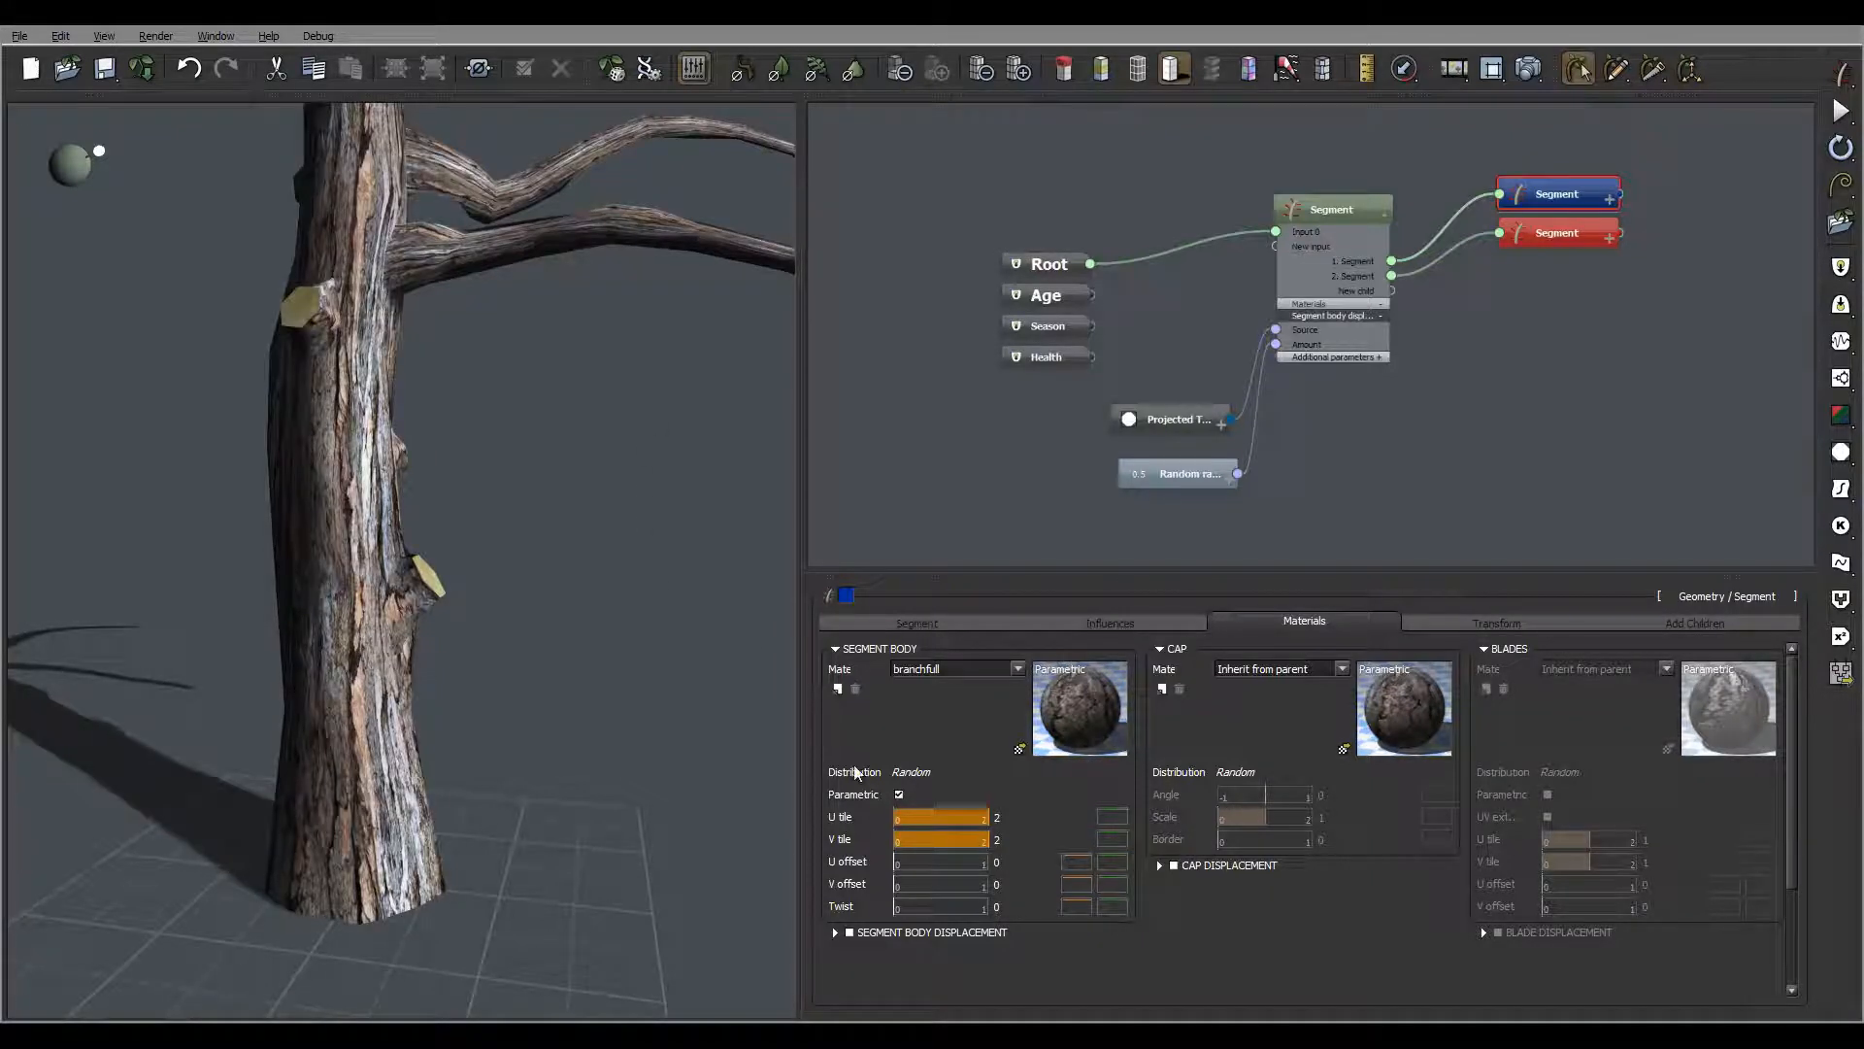
pyautogui.doubleClick(1016, 836)
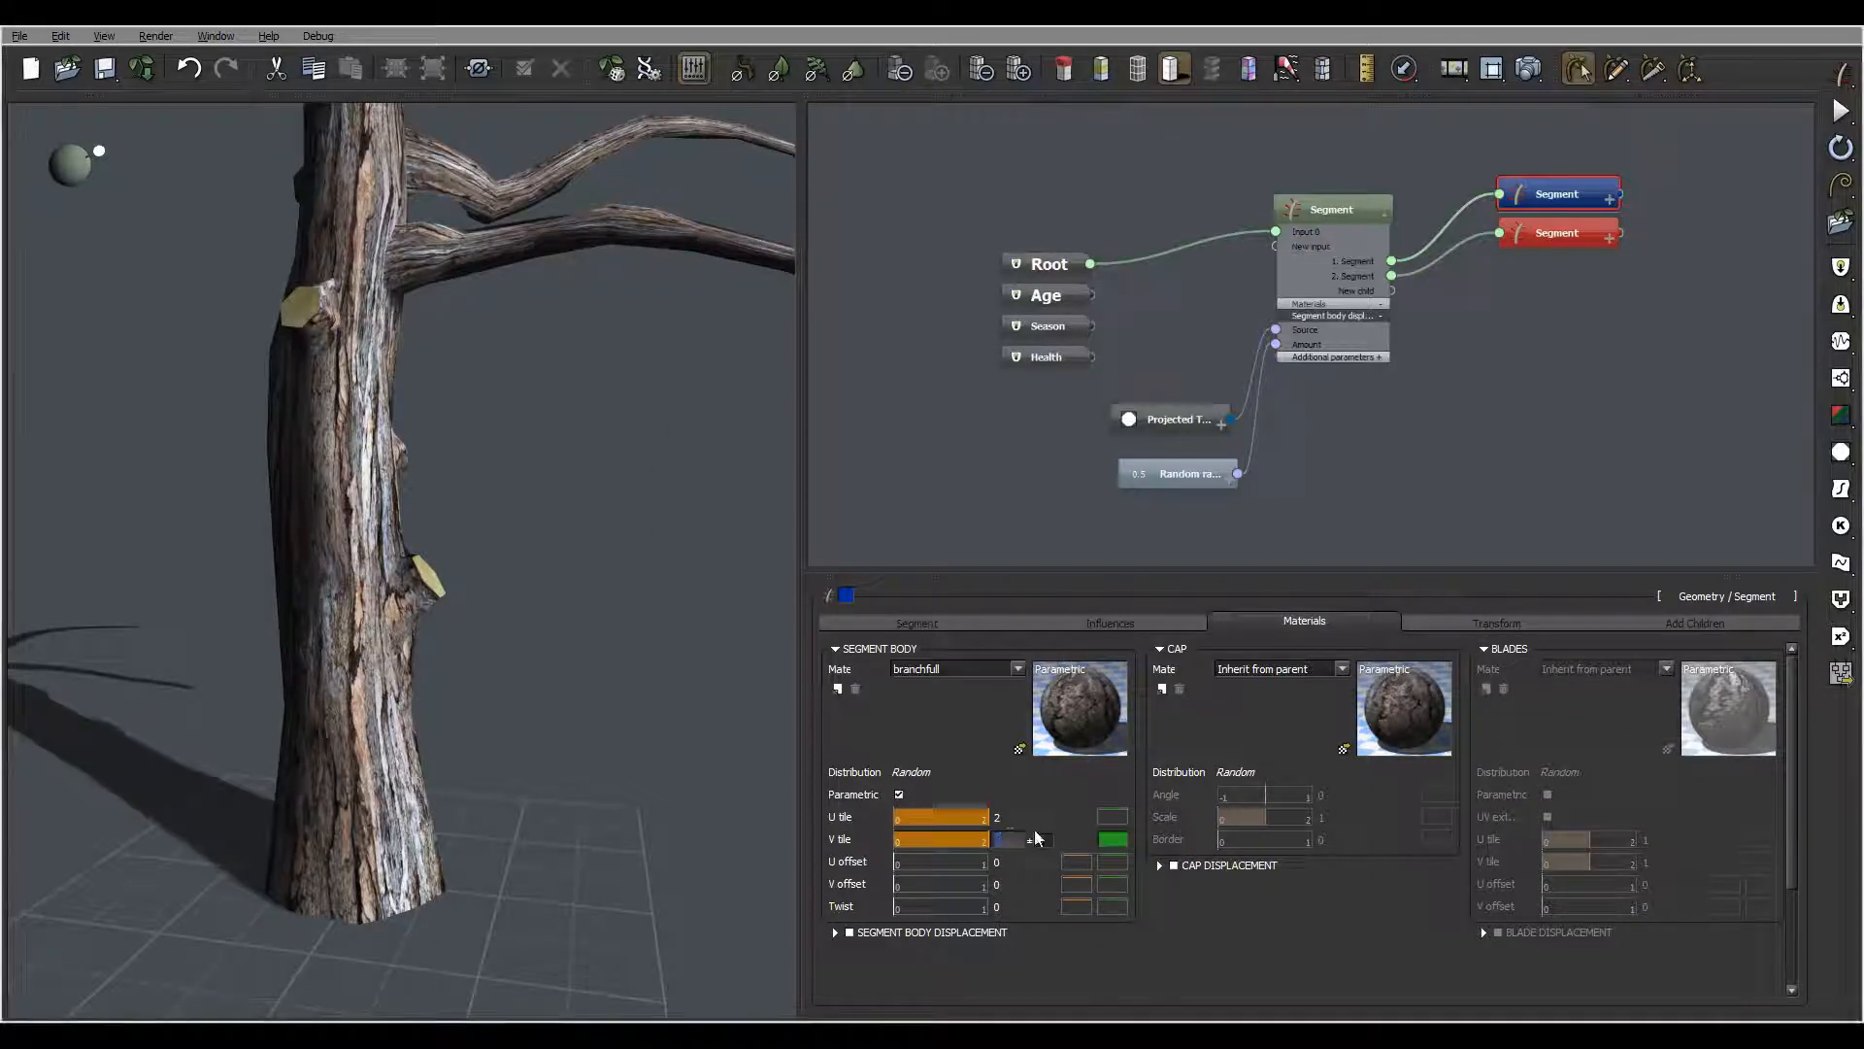
pyautogui.write('4')
pyautogui.click(1308, 946)
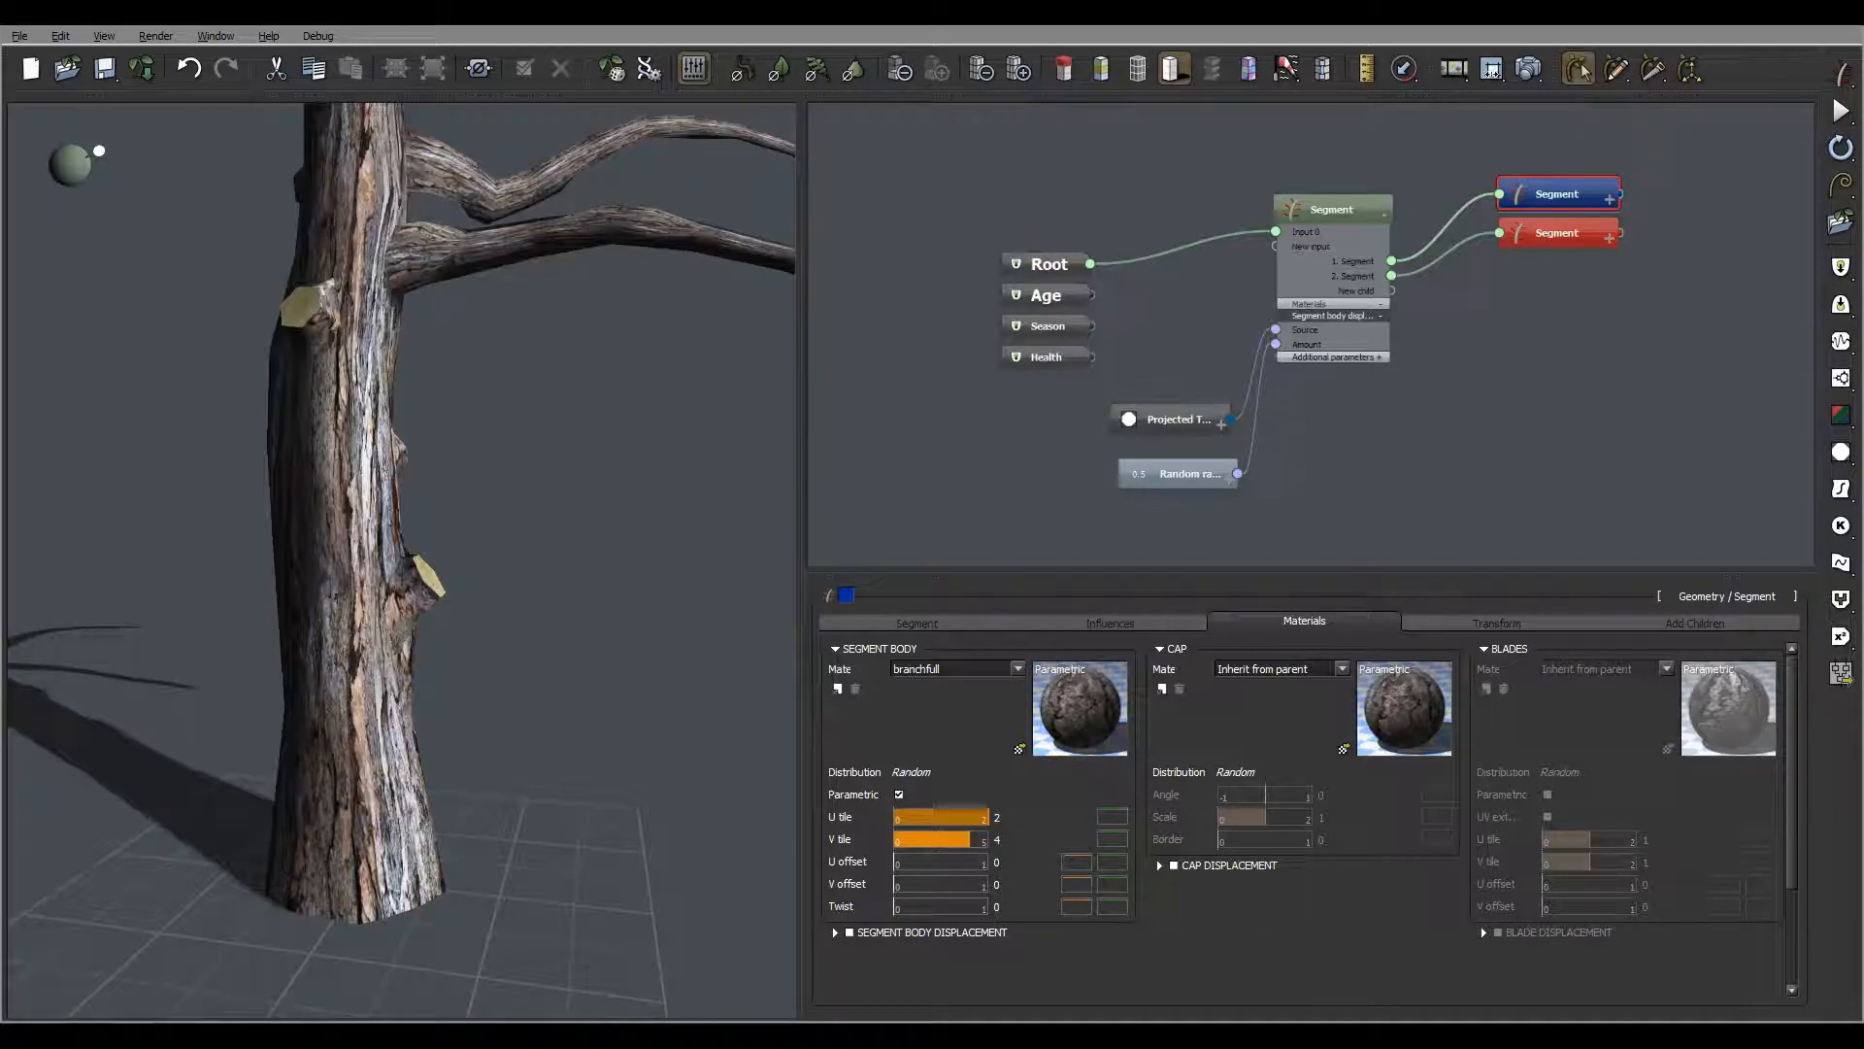
# Render the tree to check the new branch bark tiling and close the render display
pyautogui.click(1531, 69)
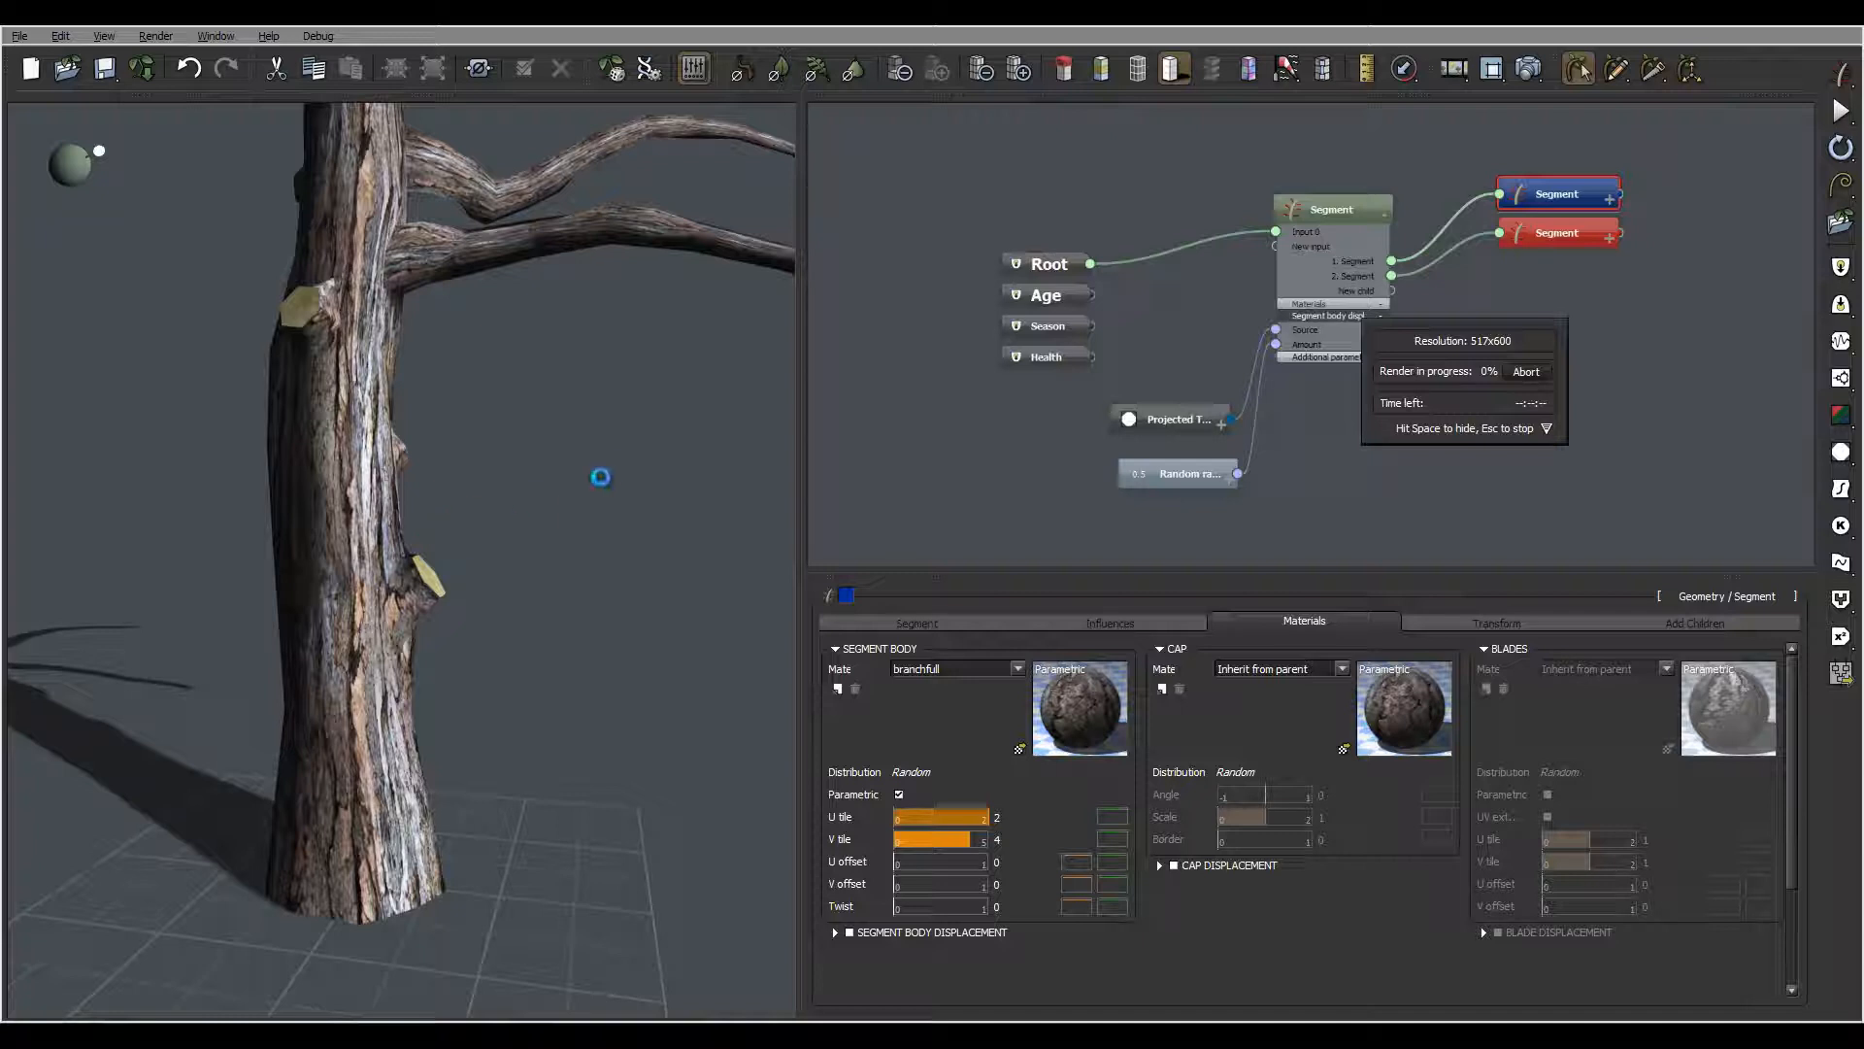
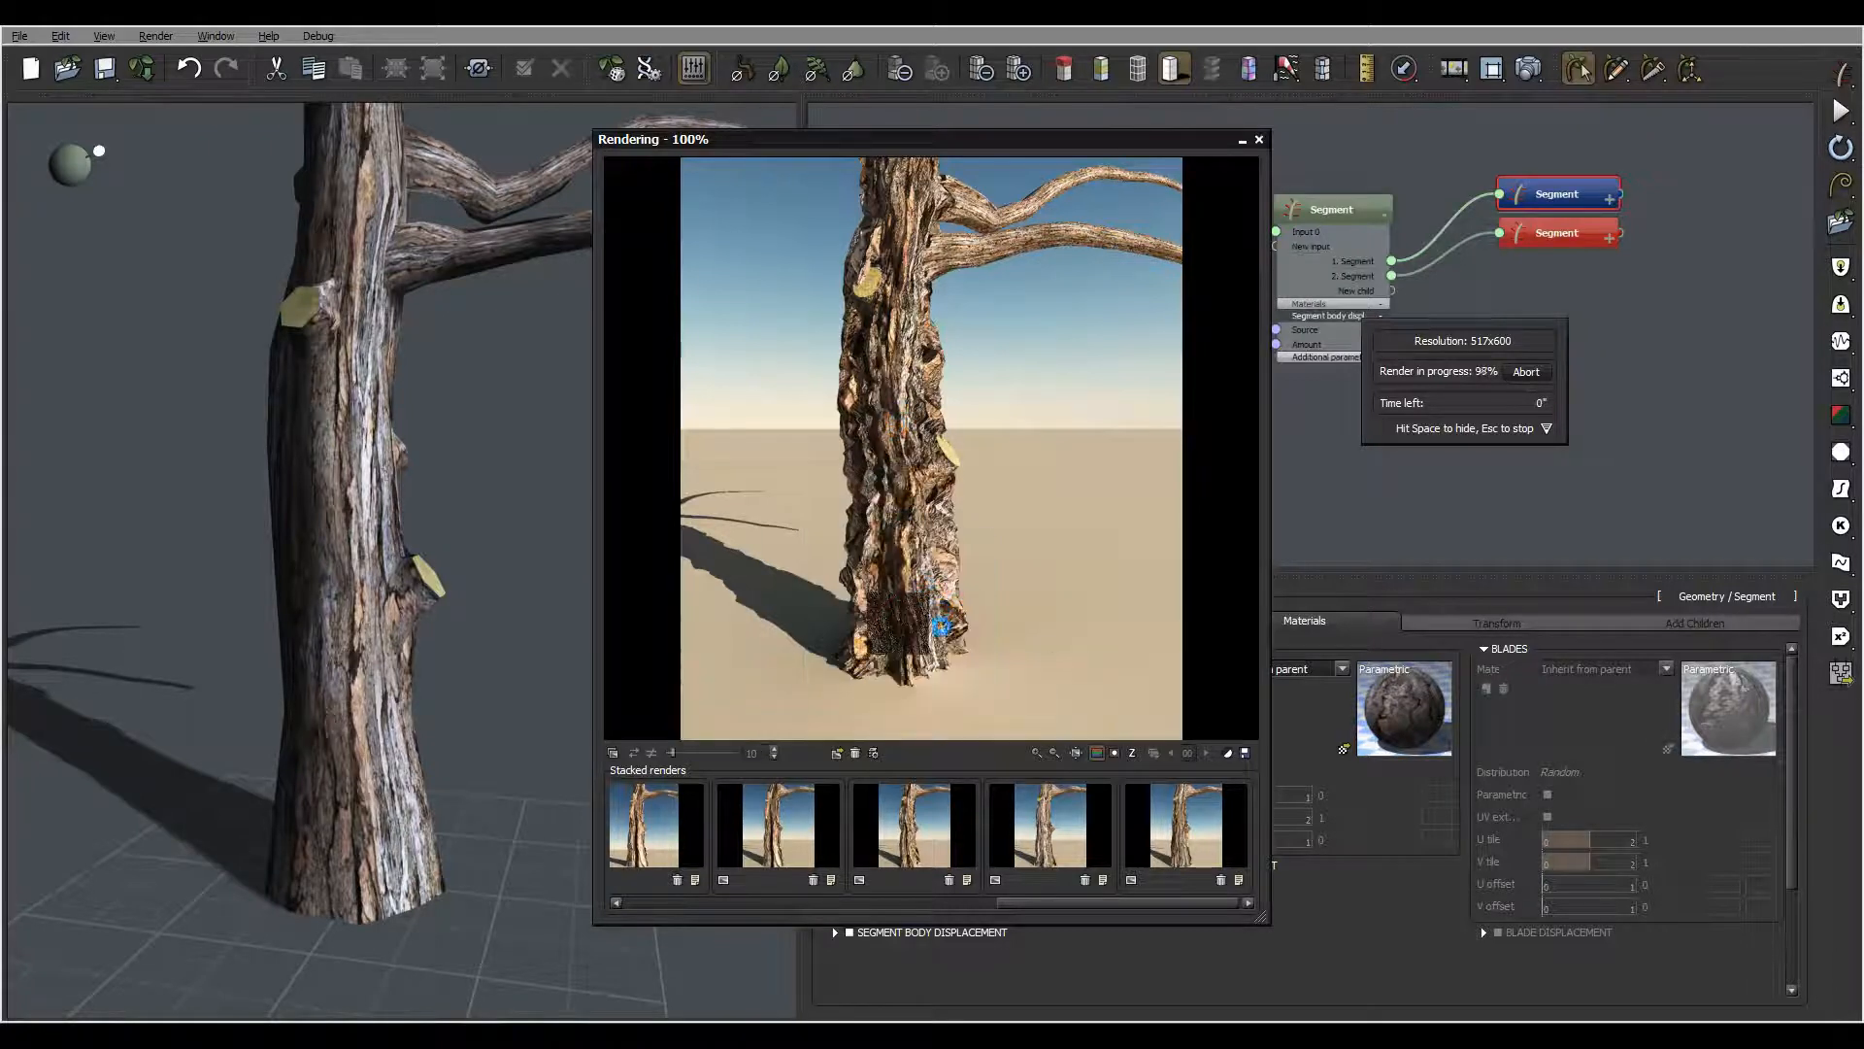
pyautogui.click(1796, 688)
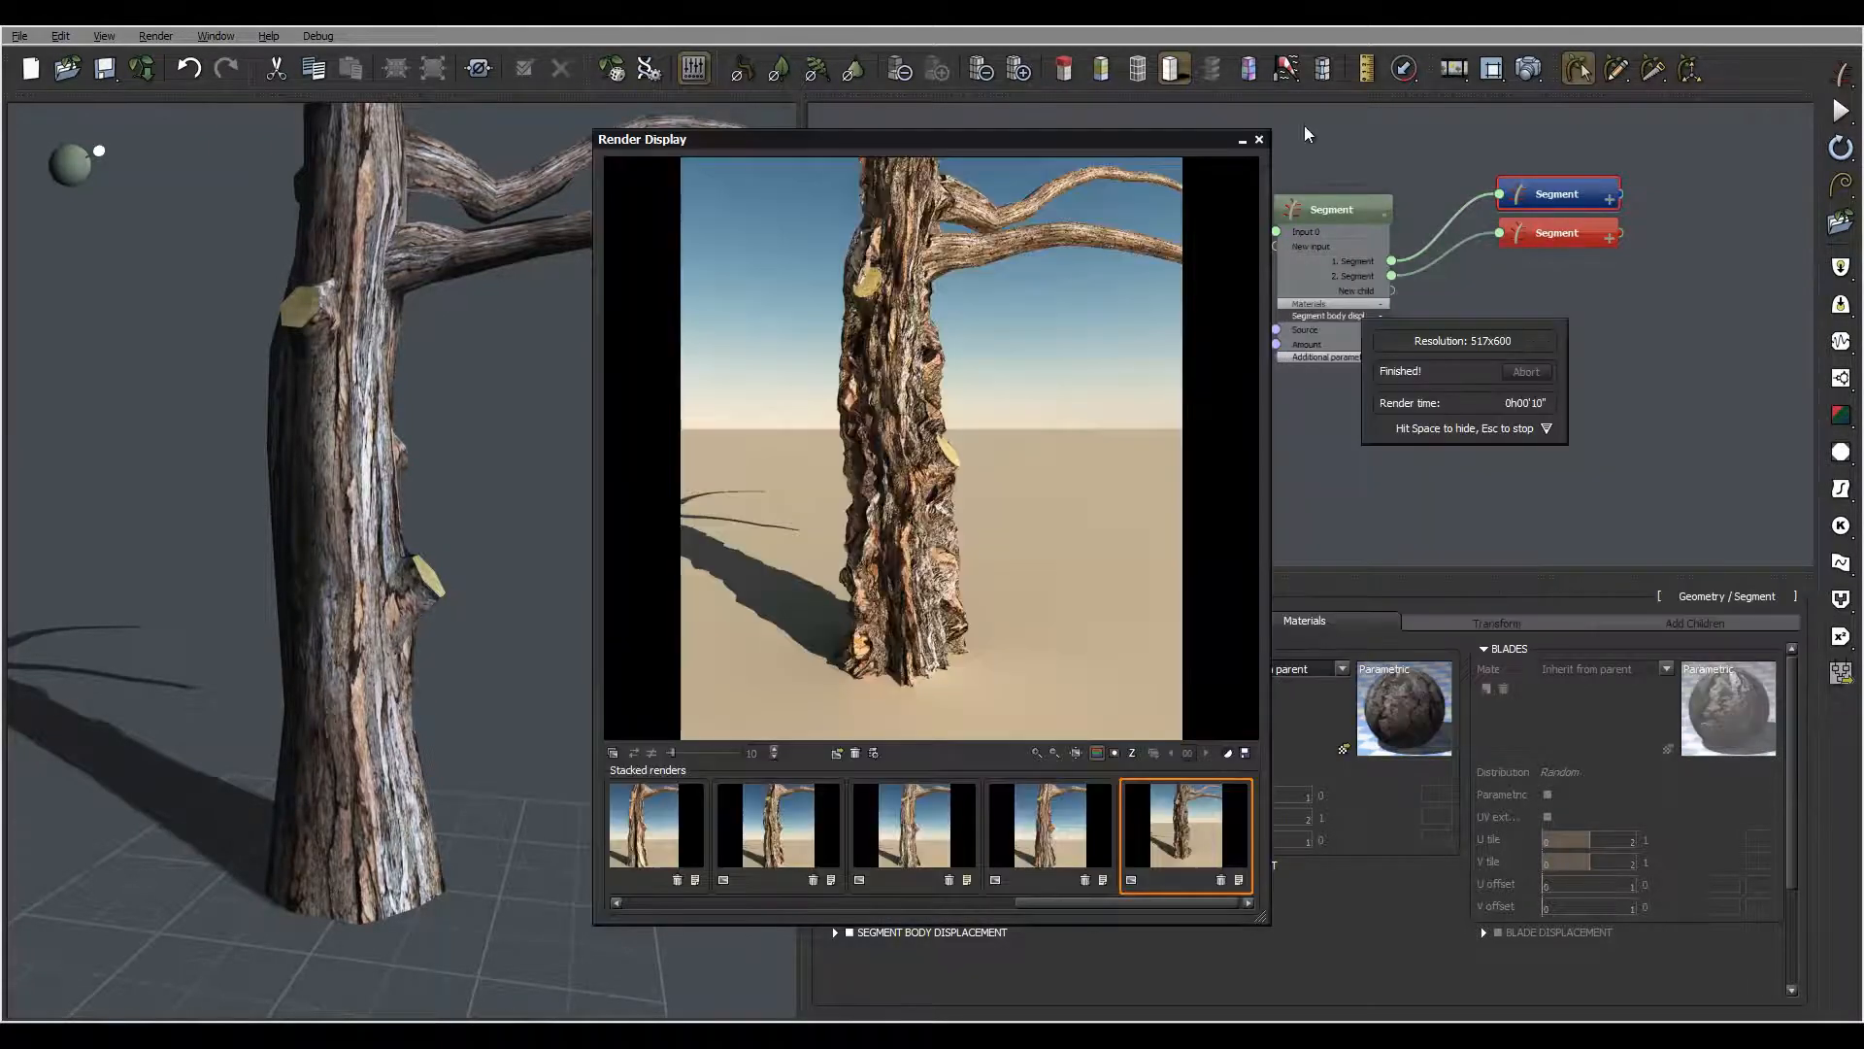
pyautogui.click(1259, 139)
# Set the random range controlling the trunk's displacement amount to 0.2
pyautogui.click(1169, 472)
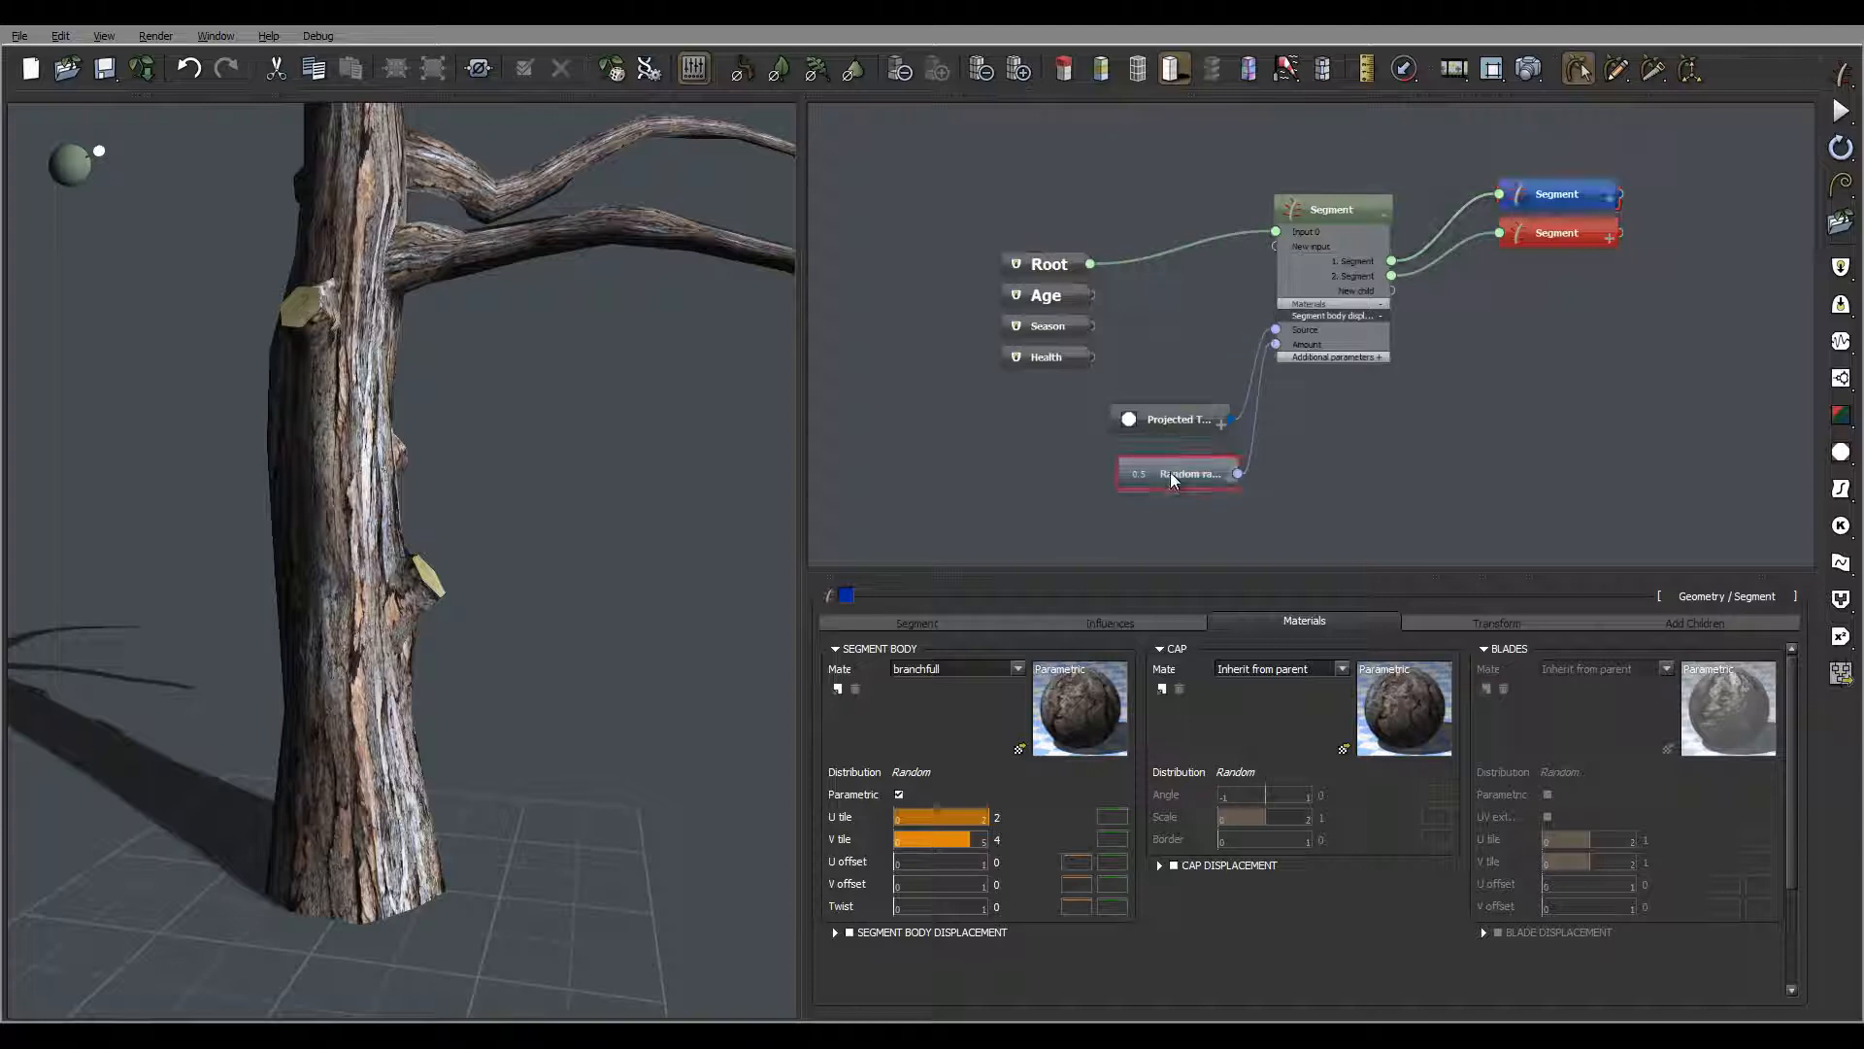
pyautogui.write('0.2')
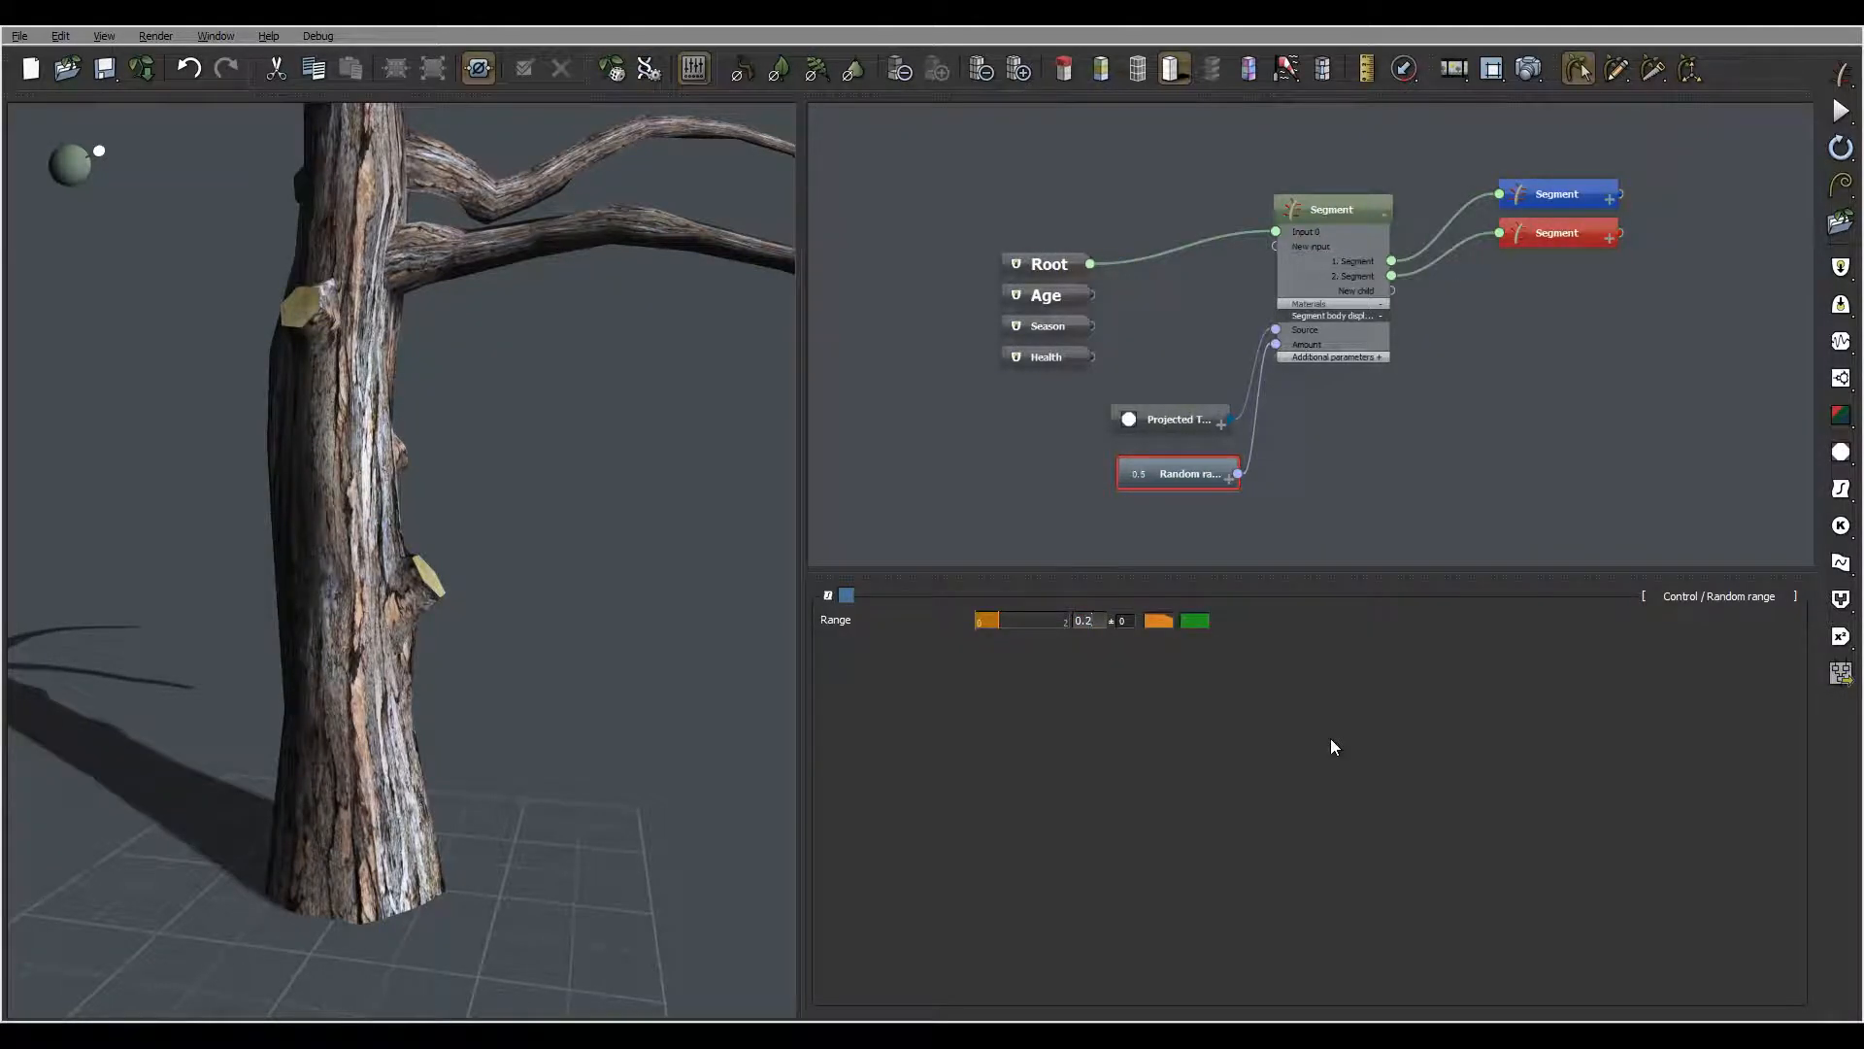
pyautogui.press('Return')
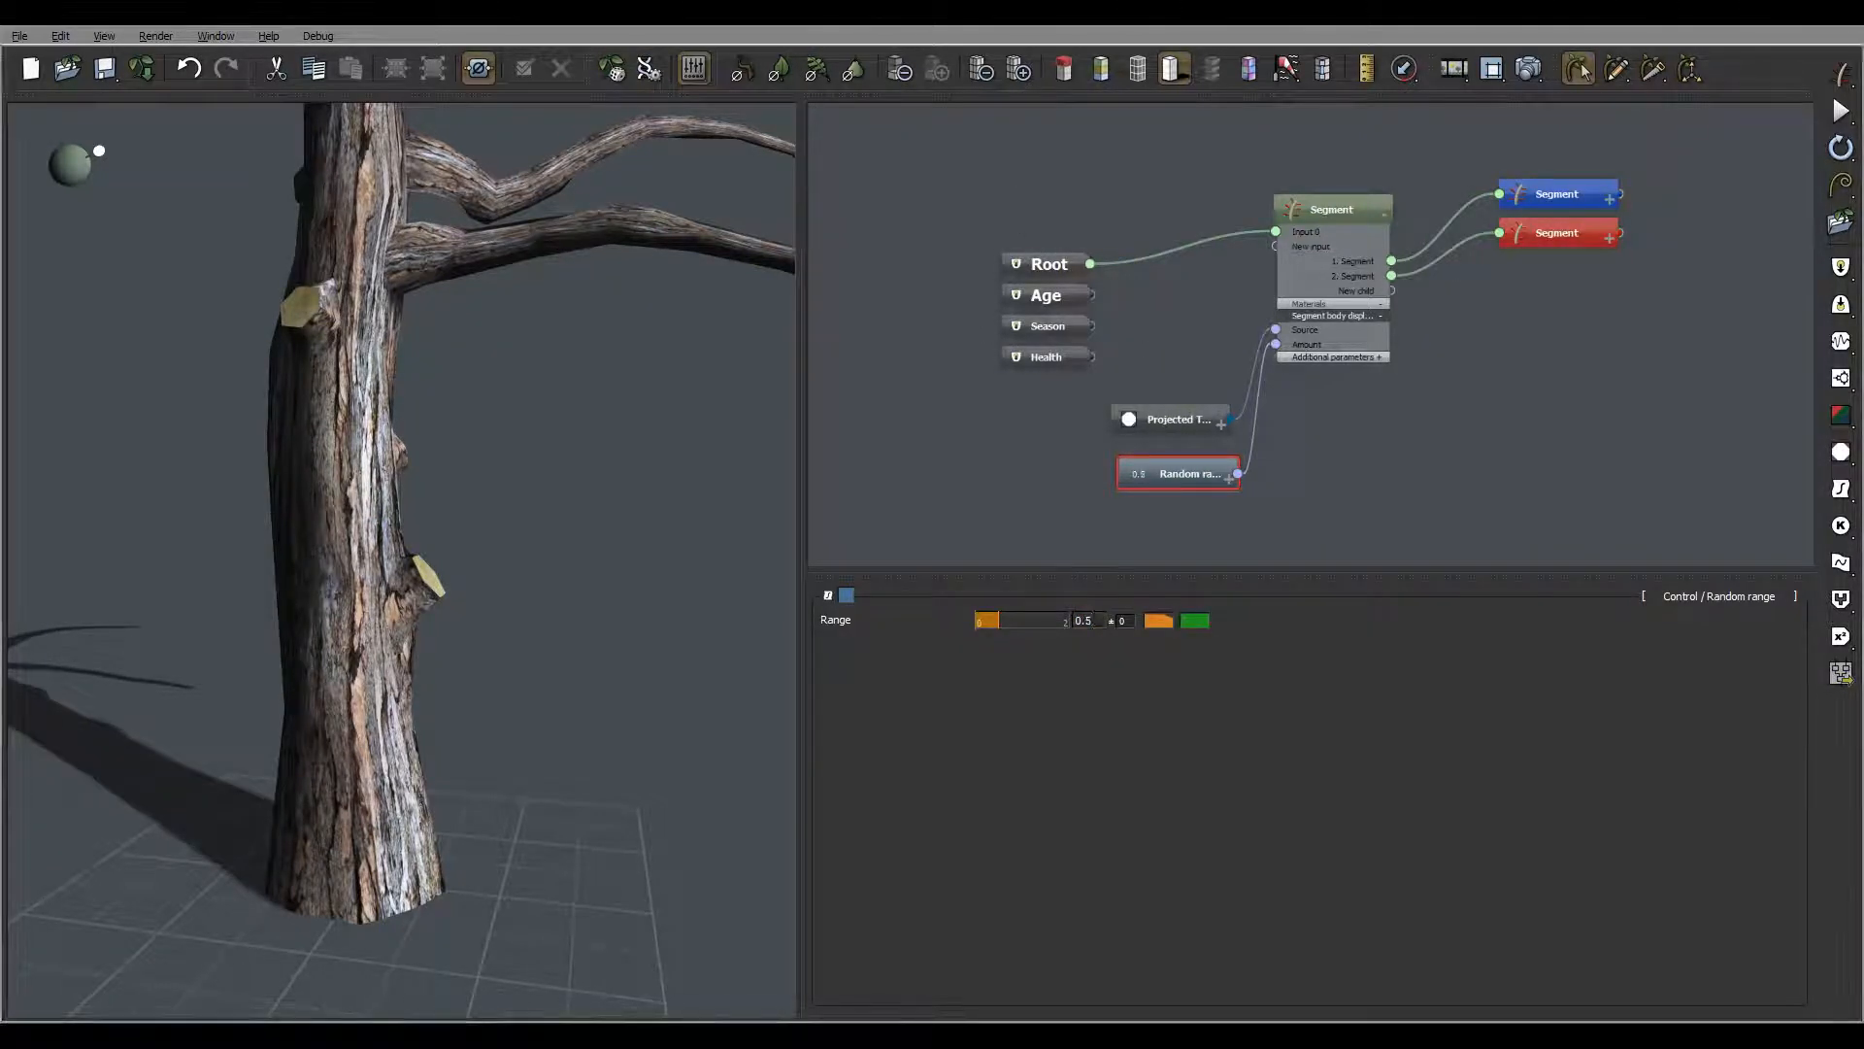
# Set the red stub segment's length to 0.8
pyautogui.scroll(-2, 520, 381)
pyautogui.moveTo(521, 380); pyautogui.dragTo(603, 388, button='right')
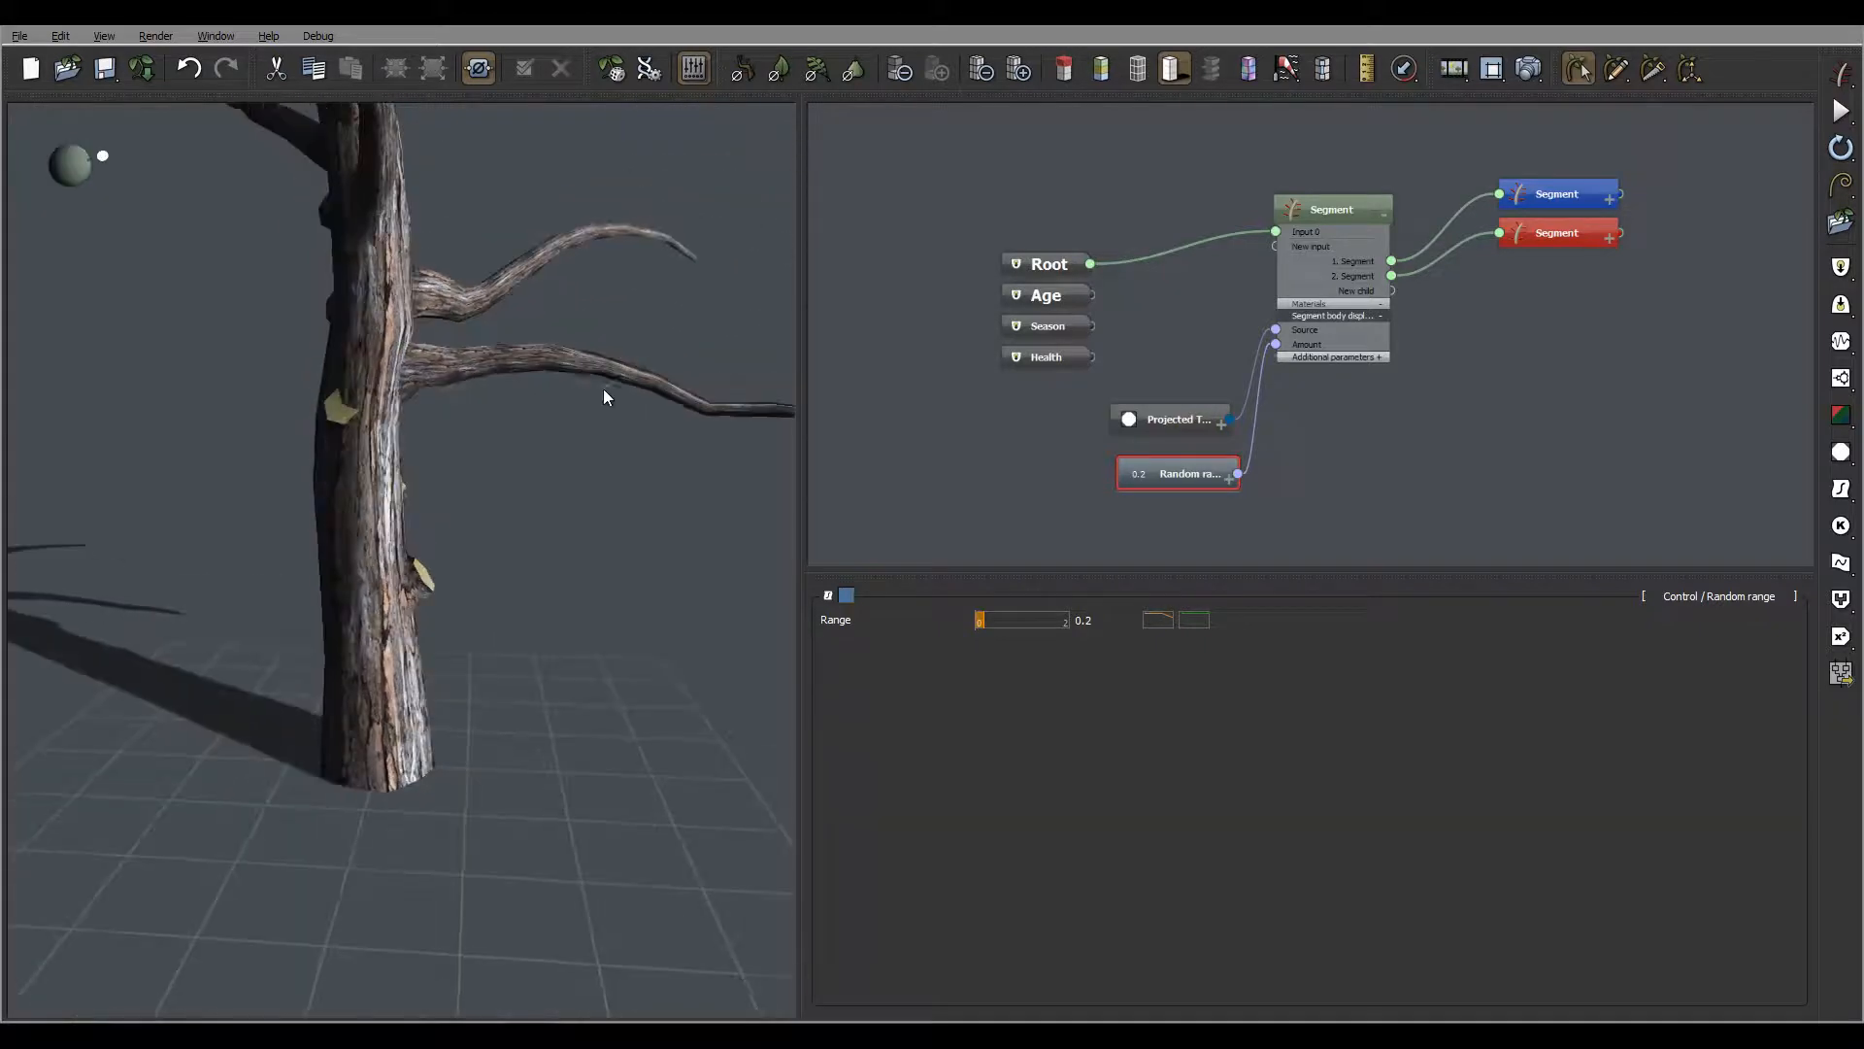
pyautogui.moveTo(323, 410); pyautogui.dragTo(667, 367, button='right')
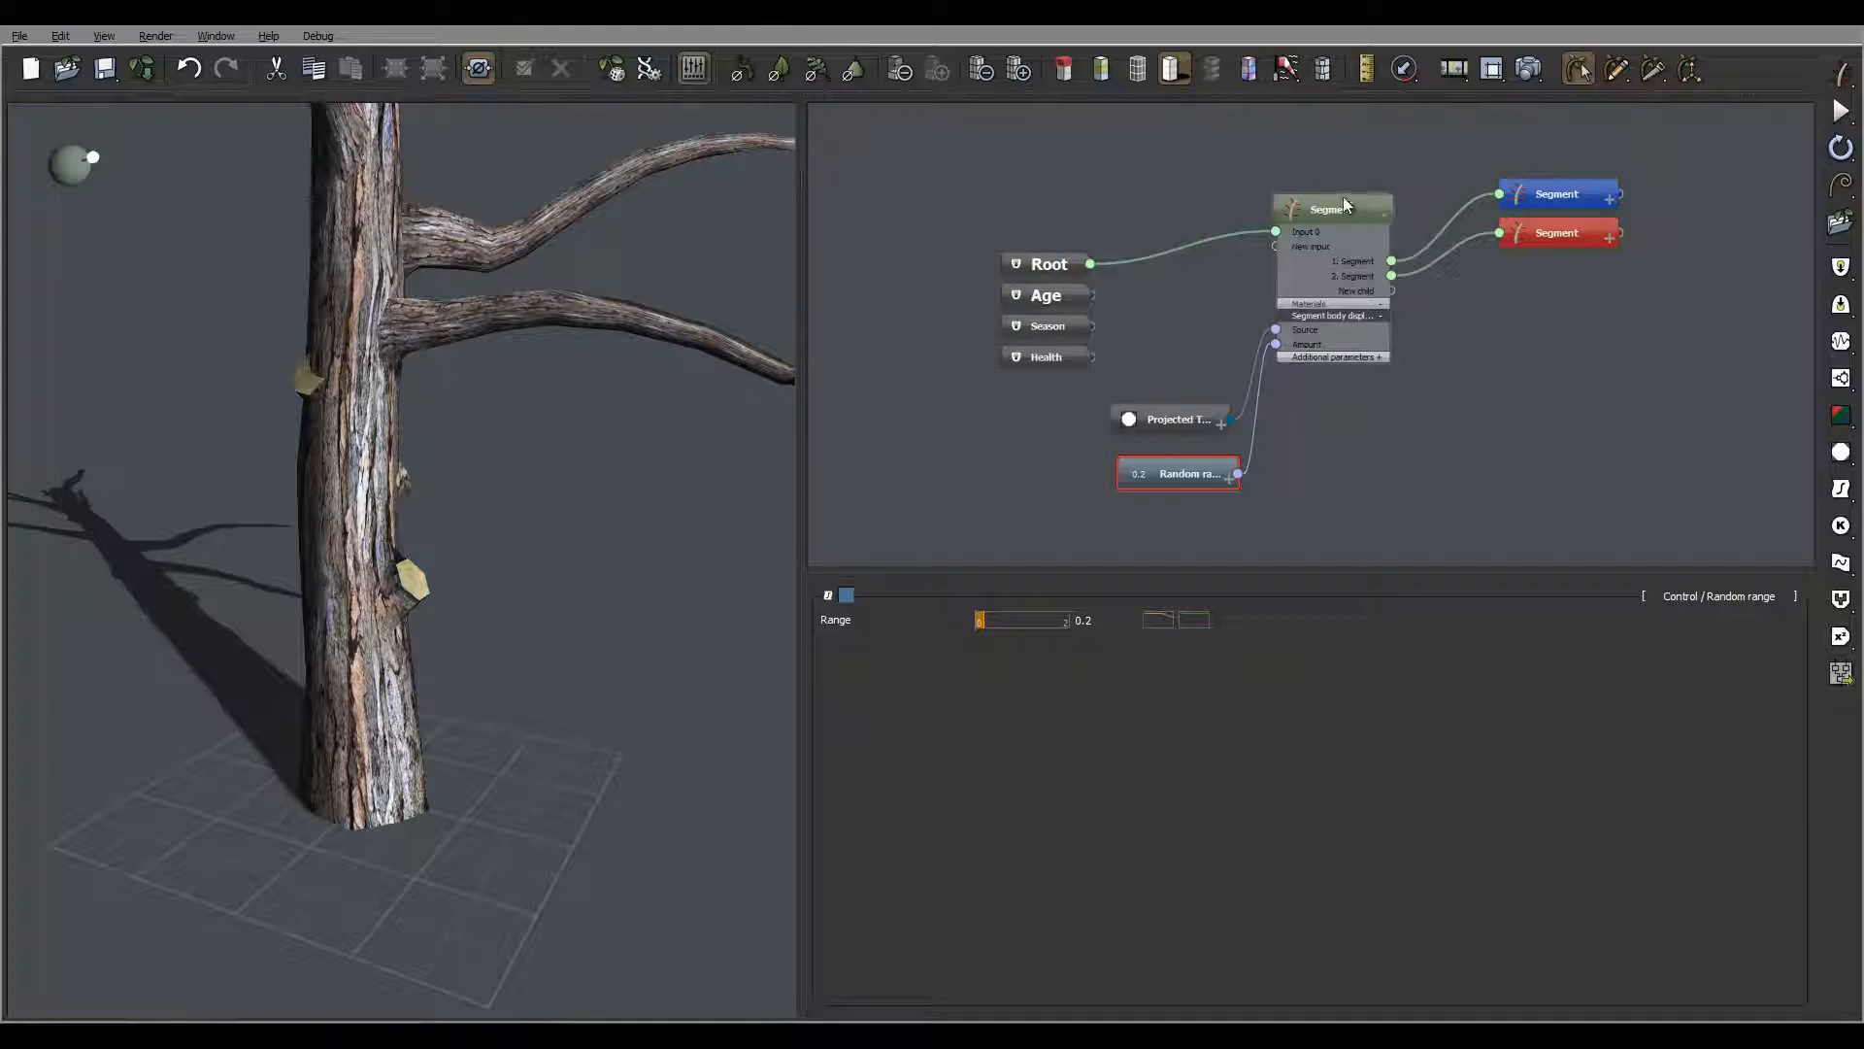
pyautogui.click(1570, 233)
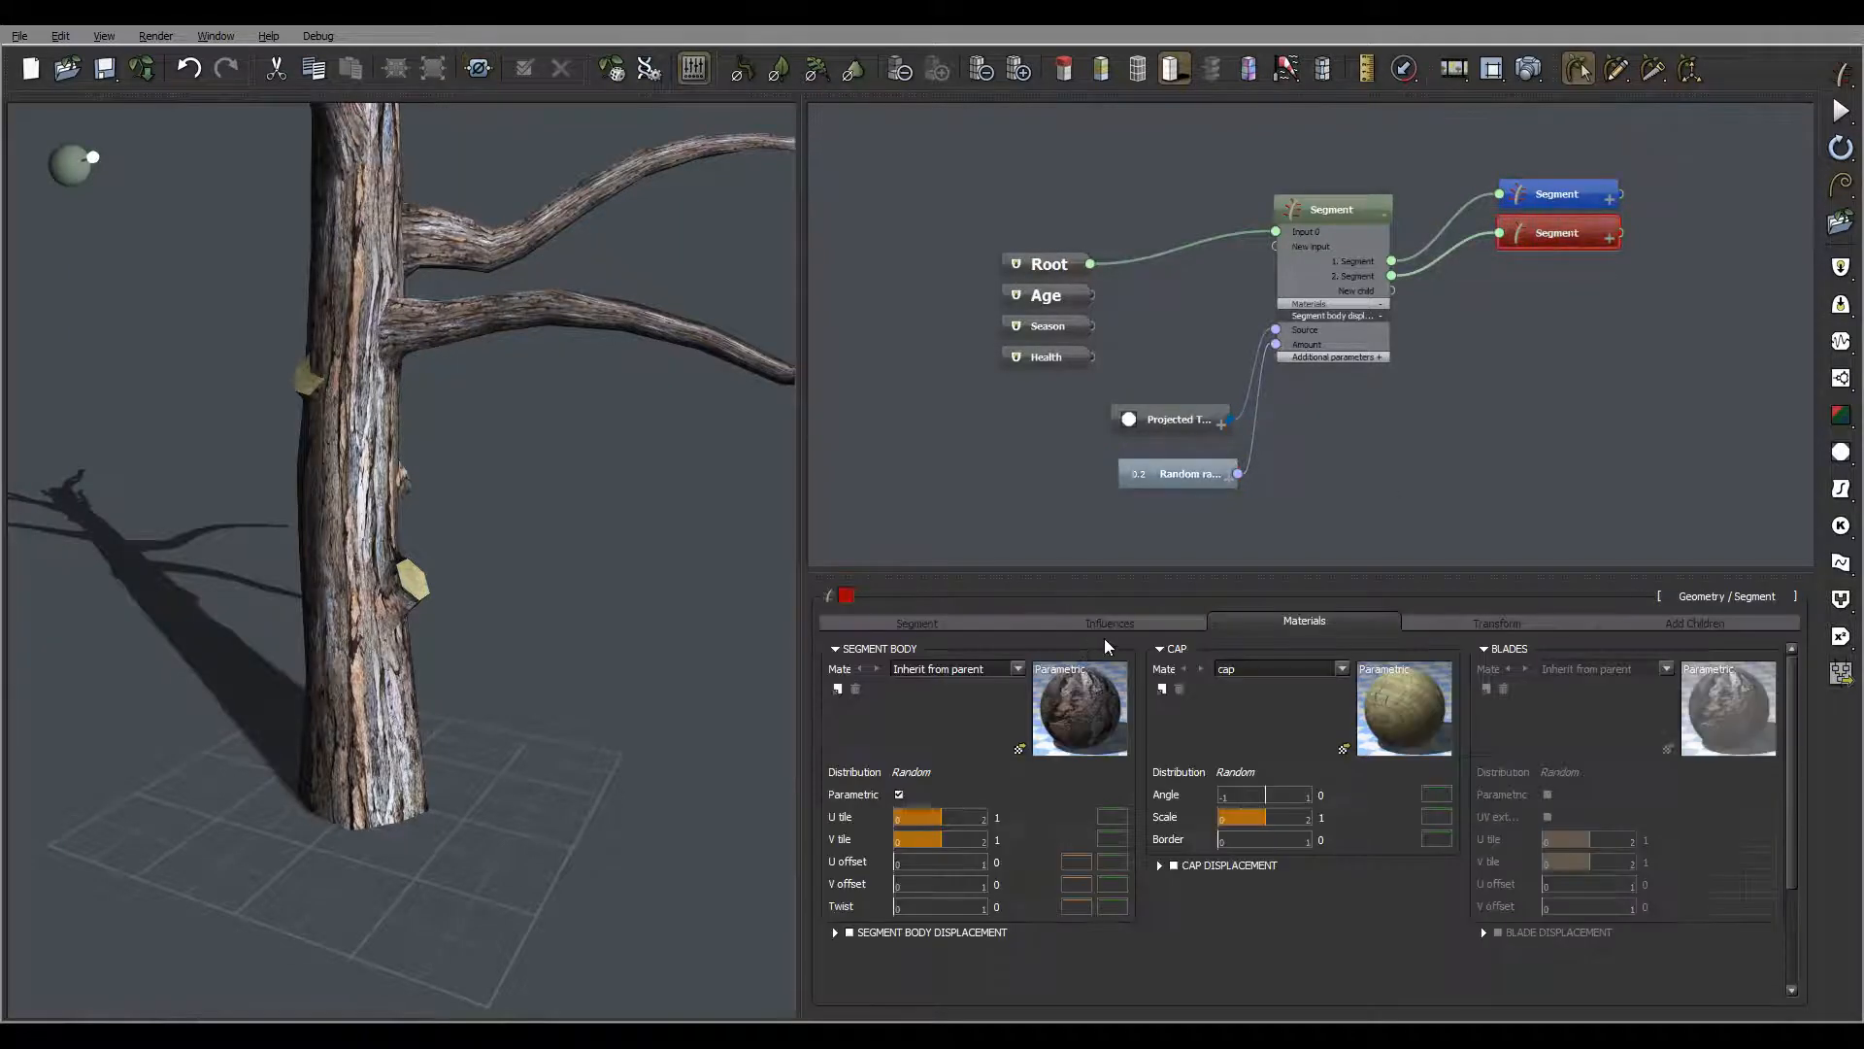
pyautogui.click(971, 633)
pyautogui.doubleClick(1013, 669)
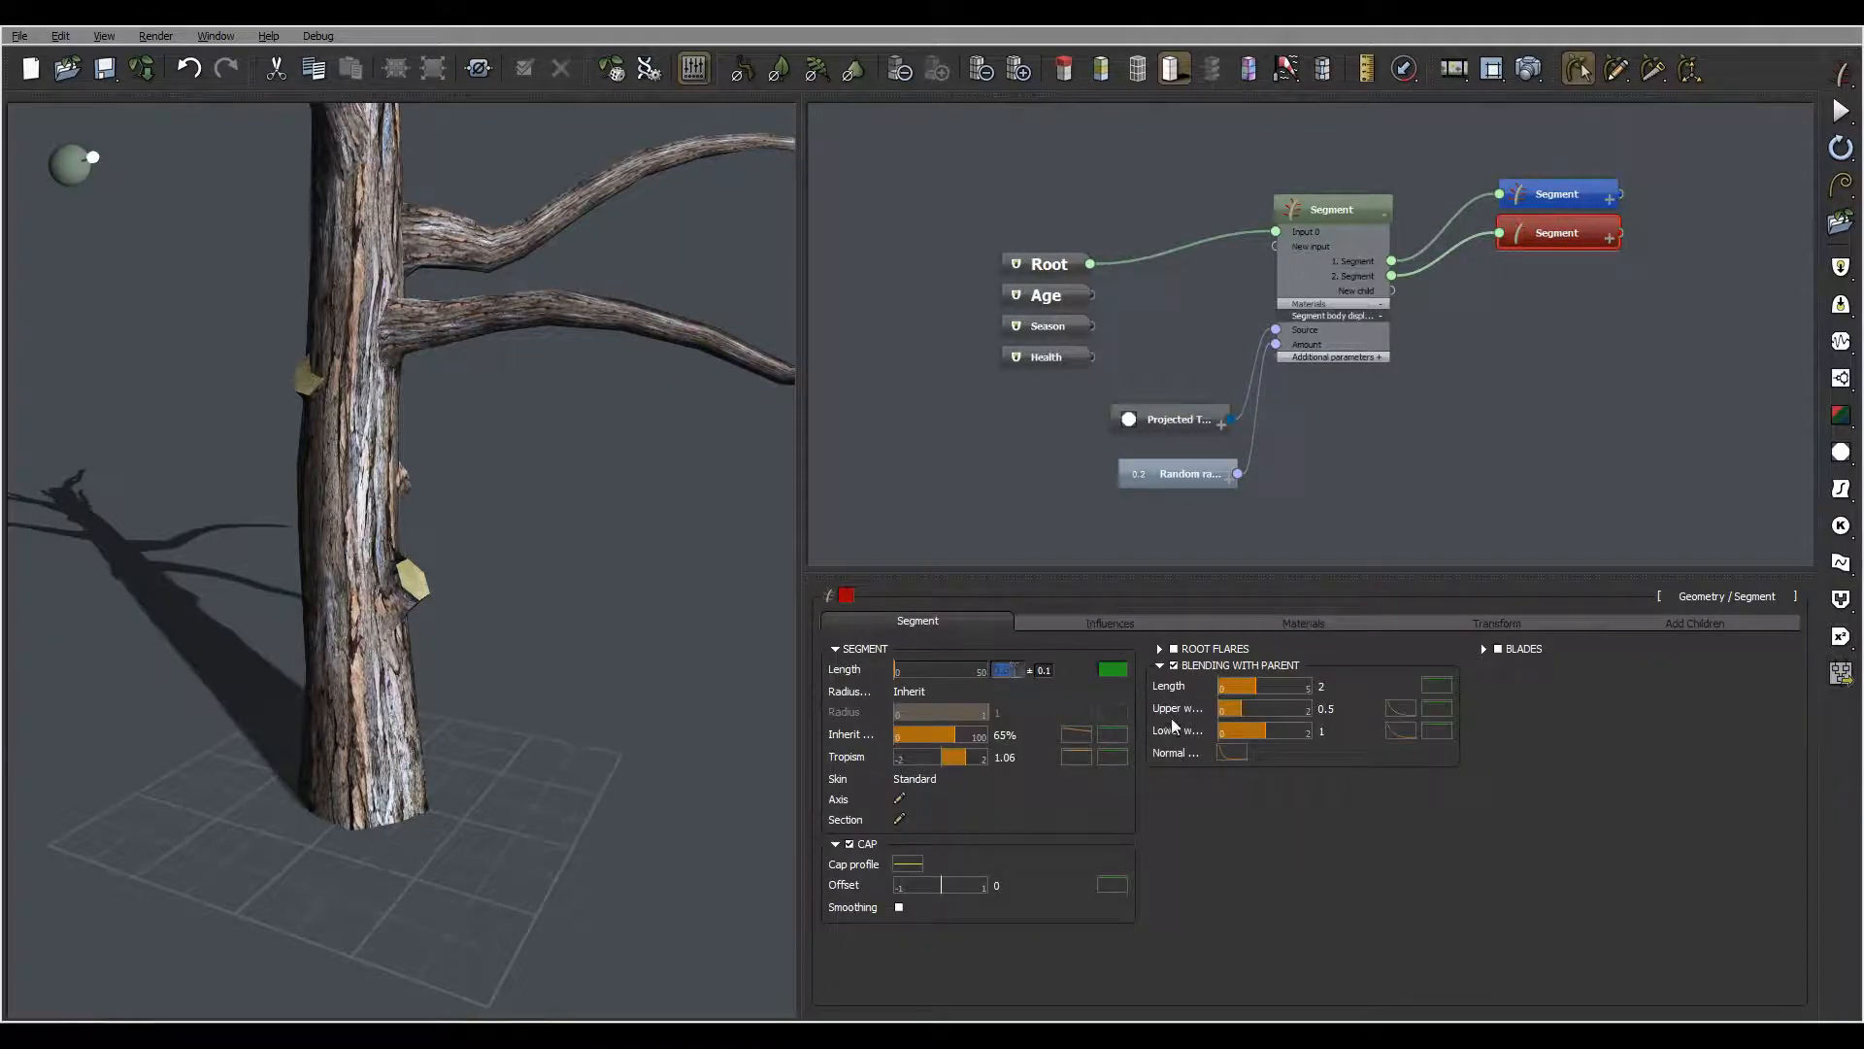
pyautogui.click(1319, 871)
# Render a wider view of the trunk with its stubs and branches to check the reduced displacement, and close the render
pyautogui.moveTo(405, 335)
pyautogui.mouseDown()
pyautogui.moveTo(206, 283)
pyautogui.moveTo(320, 204)
pyautogui.moveTo(336, 293)
pyautogui.moveTo(437, 253)
pyautogui.moveTo(423, 294)
pyautogui.moveTo(305, 254)
pyautogui.moveTo(418, 312)
pyautogui.moveTo(410, 328)
pyautogui.moveTo(481, 318)
pyautogui.moveTo(511, 411)
pyautogui.moveTo(525, 375)
pyautogui.moveTo(729, 382)
pyautogui.moveTo(436, 406)
pyautogui.moveTo(462, 388)
pyautogui.moveTo(456, 476)
pyautogui.moveTo(479, 495)
pyautogui.moveTo(479, 478)
pyautogui.mouseUp()
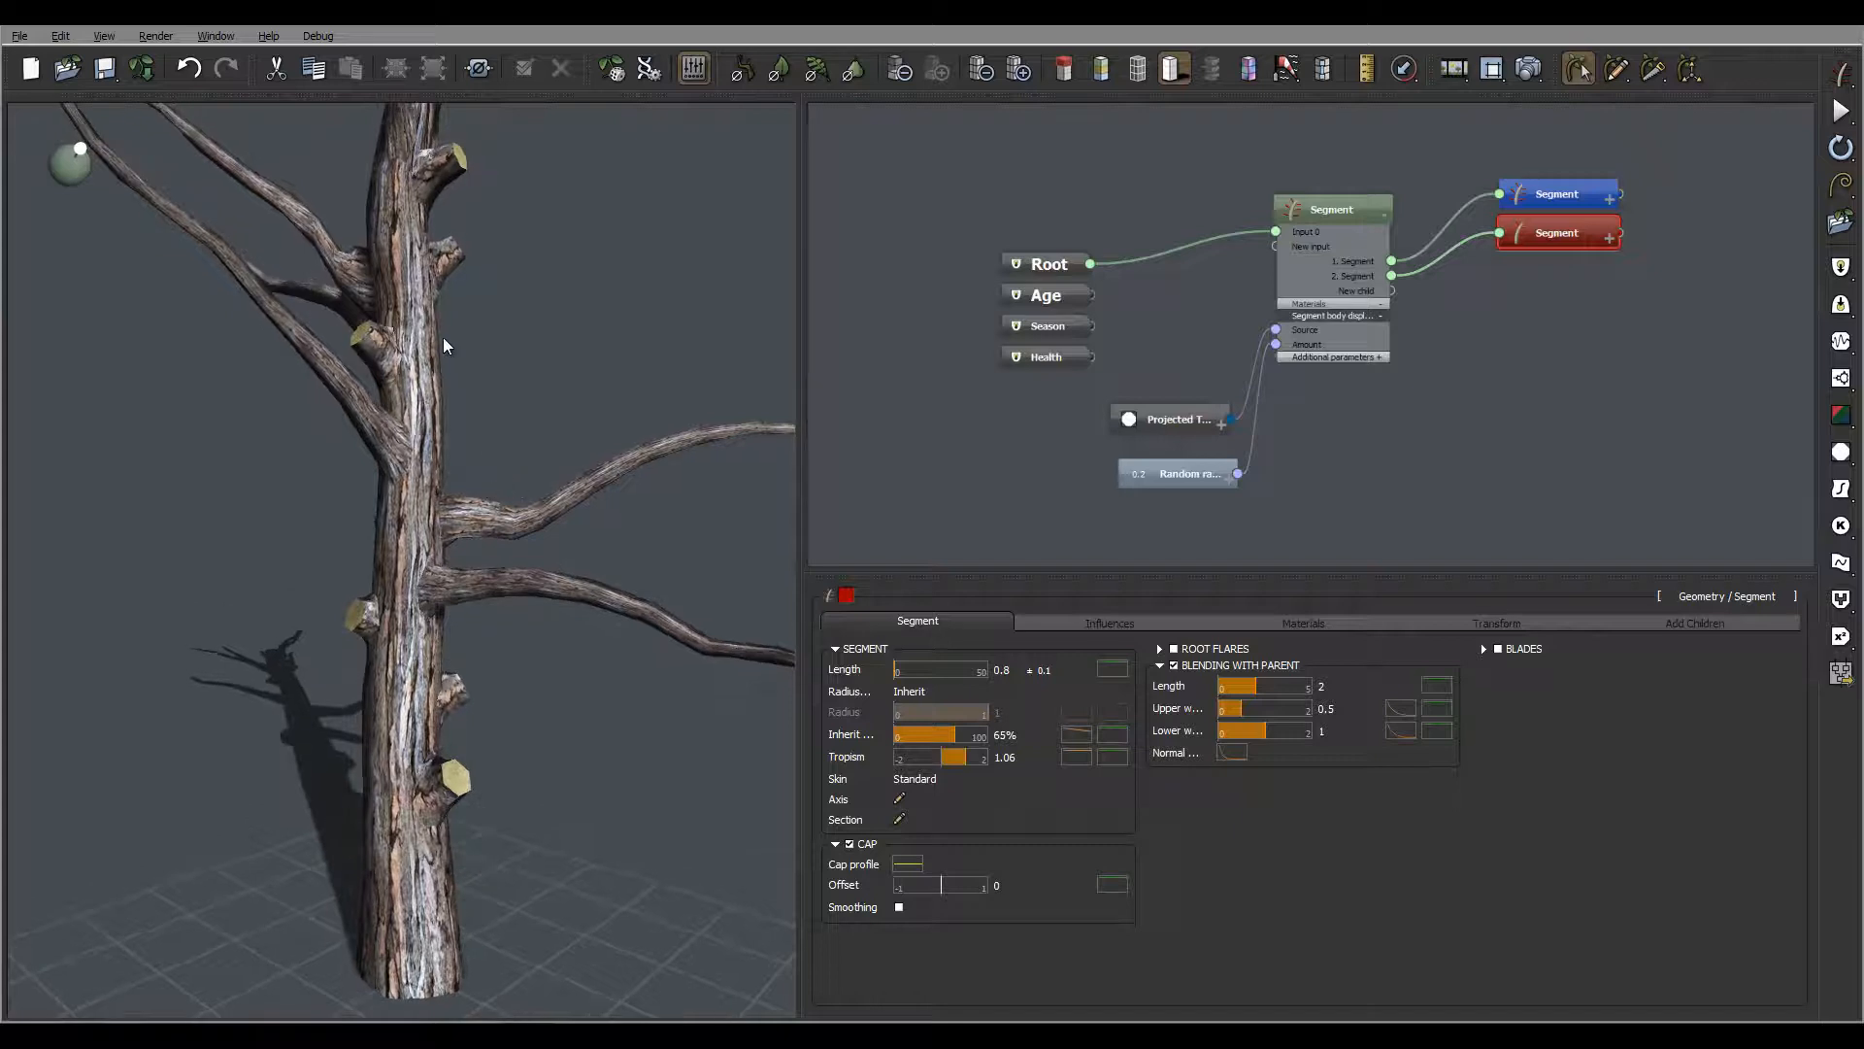
pyautogui.click(1528, 70)
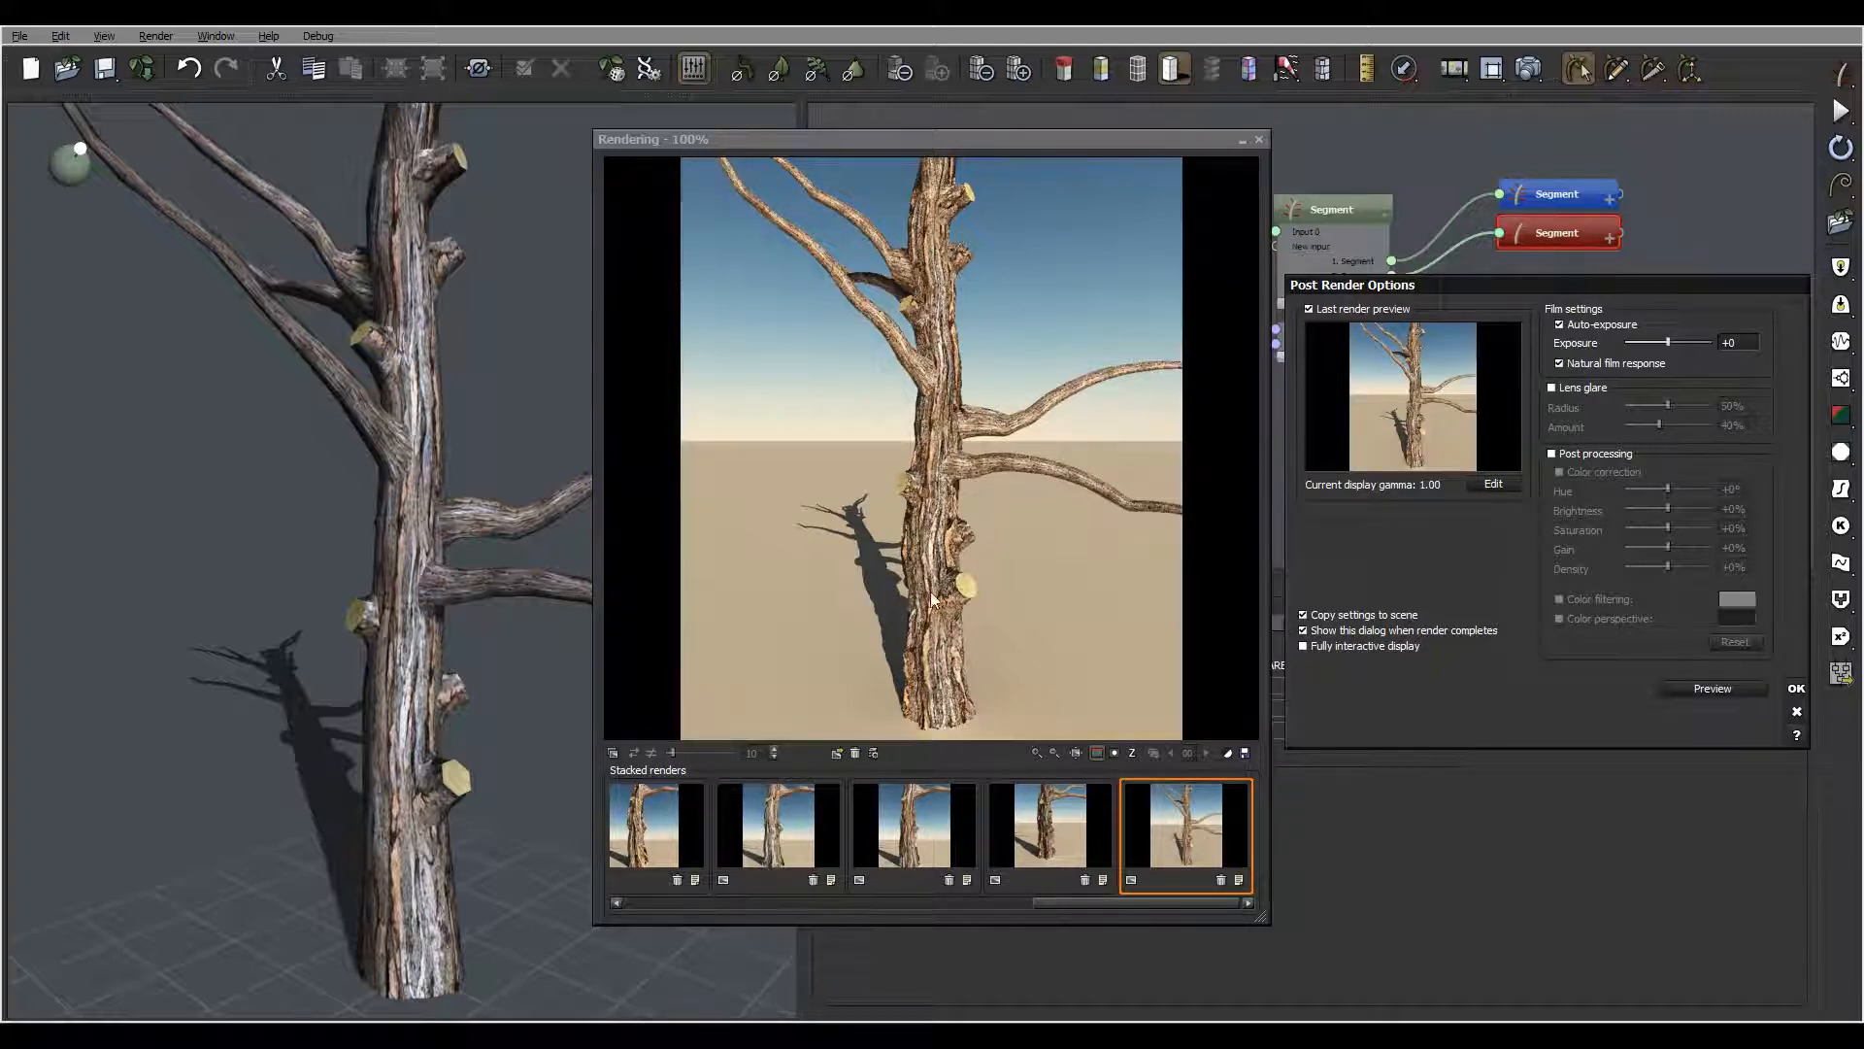
pyautogui.click(1796, 688)
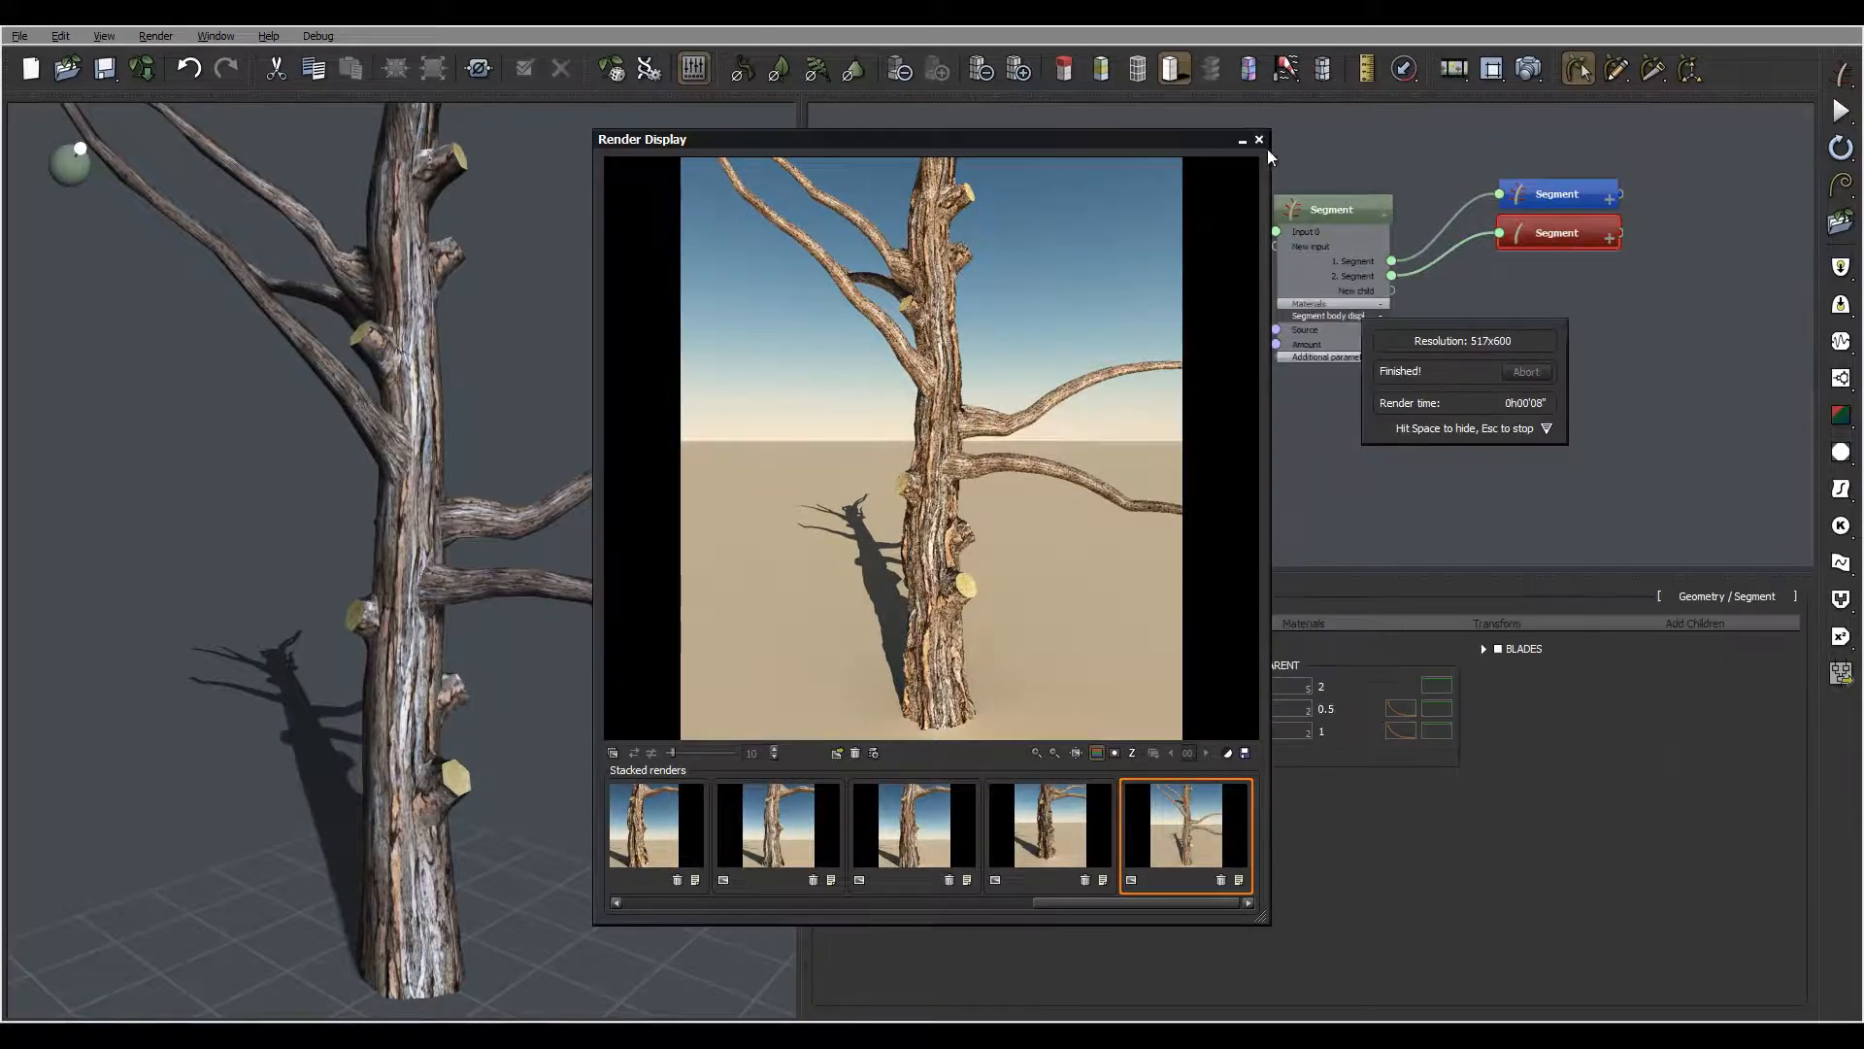
pyautogui.click(1259, 139)
# Render a close-up of the lower trunk and its cut stub to examine the bark, and close the render
pyautogui.moveTo(614, 575); pyautogui.dragTo(474, 812, button='right')
pyautogui.scroll(3, 473, 811)
pyautogui.scroll(2, 474, 813)
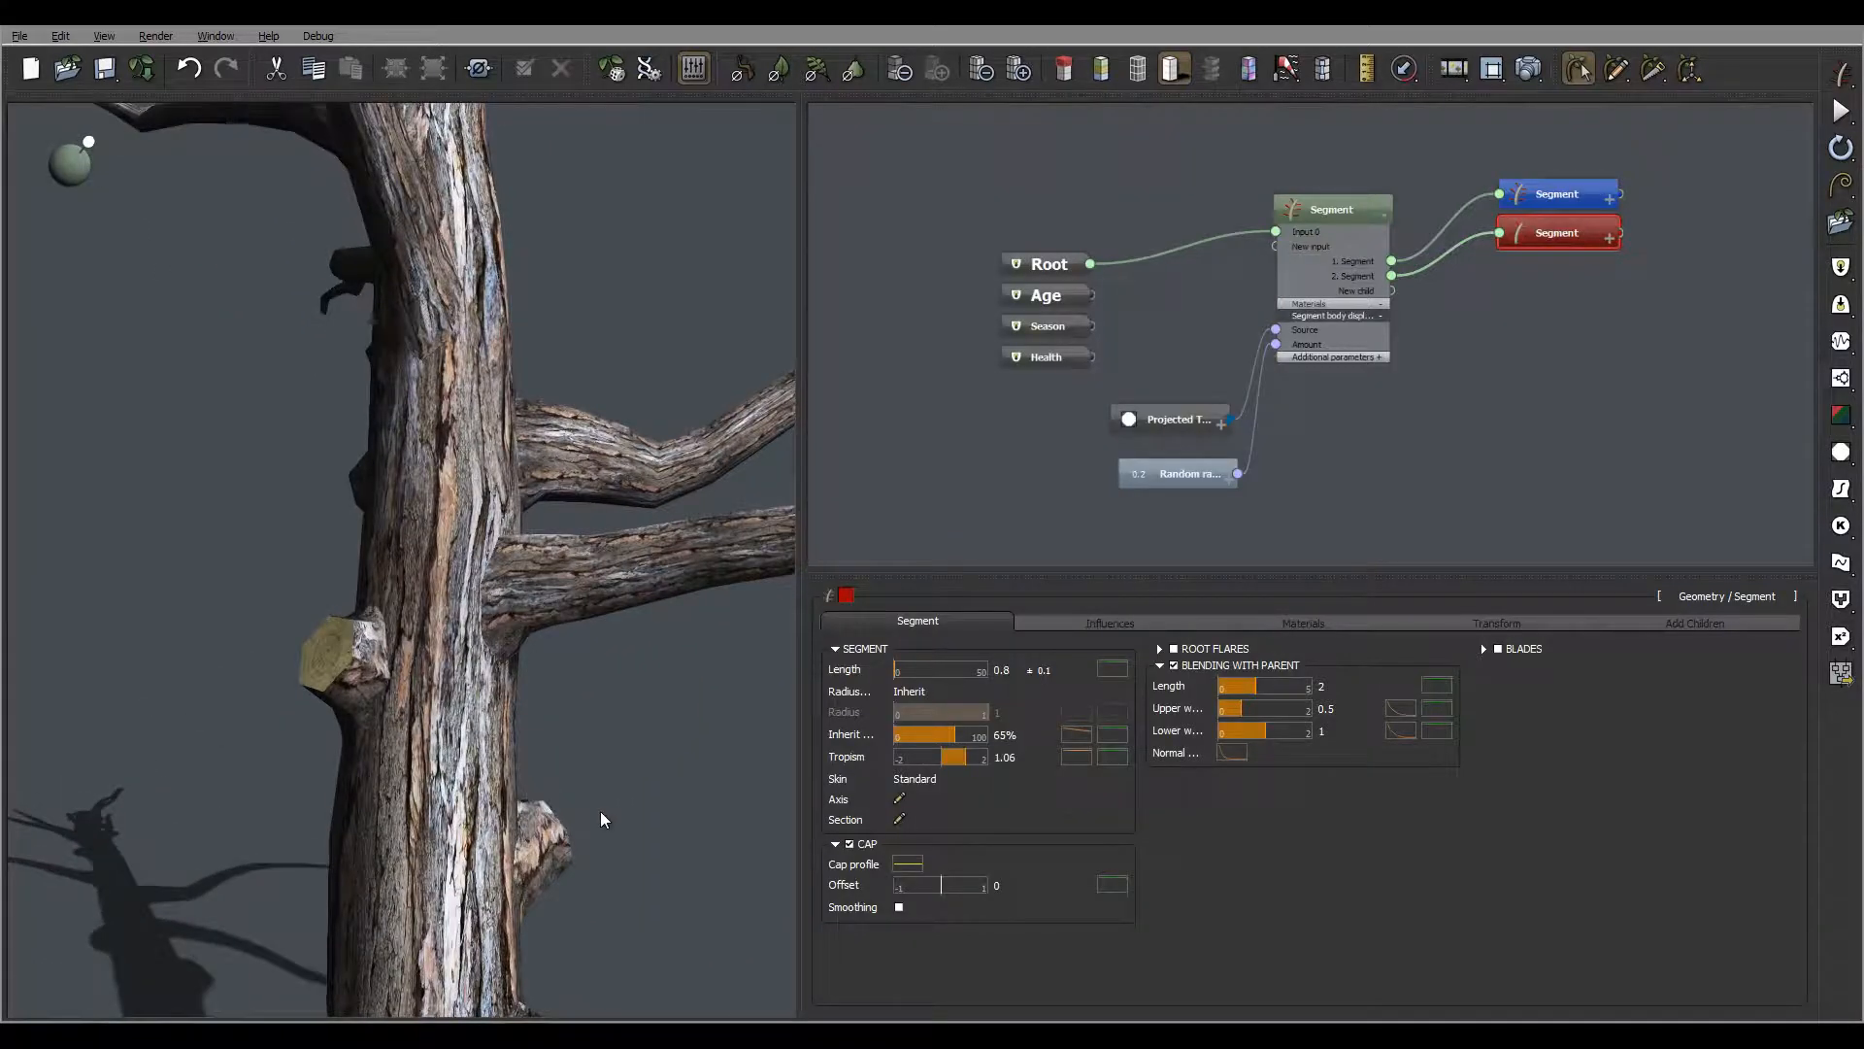
pyautogui.moveTo(601, 811); pyautogui.dragTo(563, 548, button='middle')
pyautogui.moveTo(546, 577); pyautogui.dragTo(540, 623, button='right')
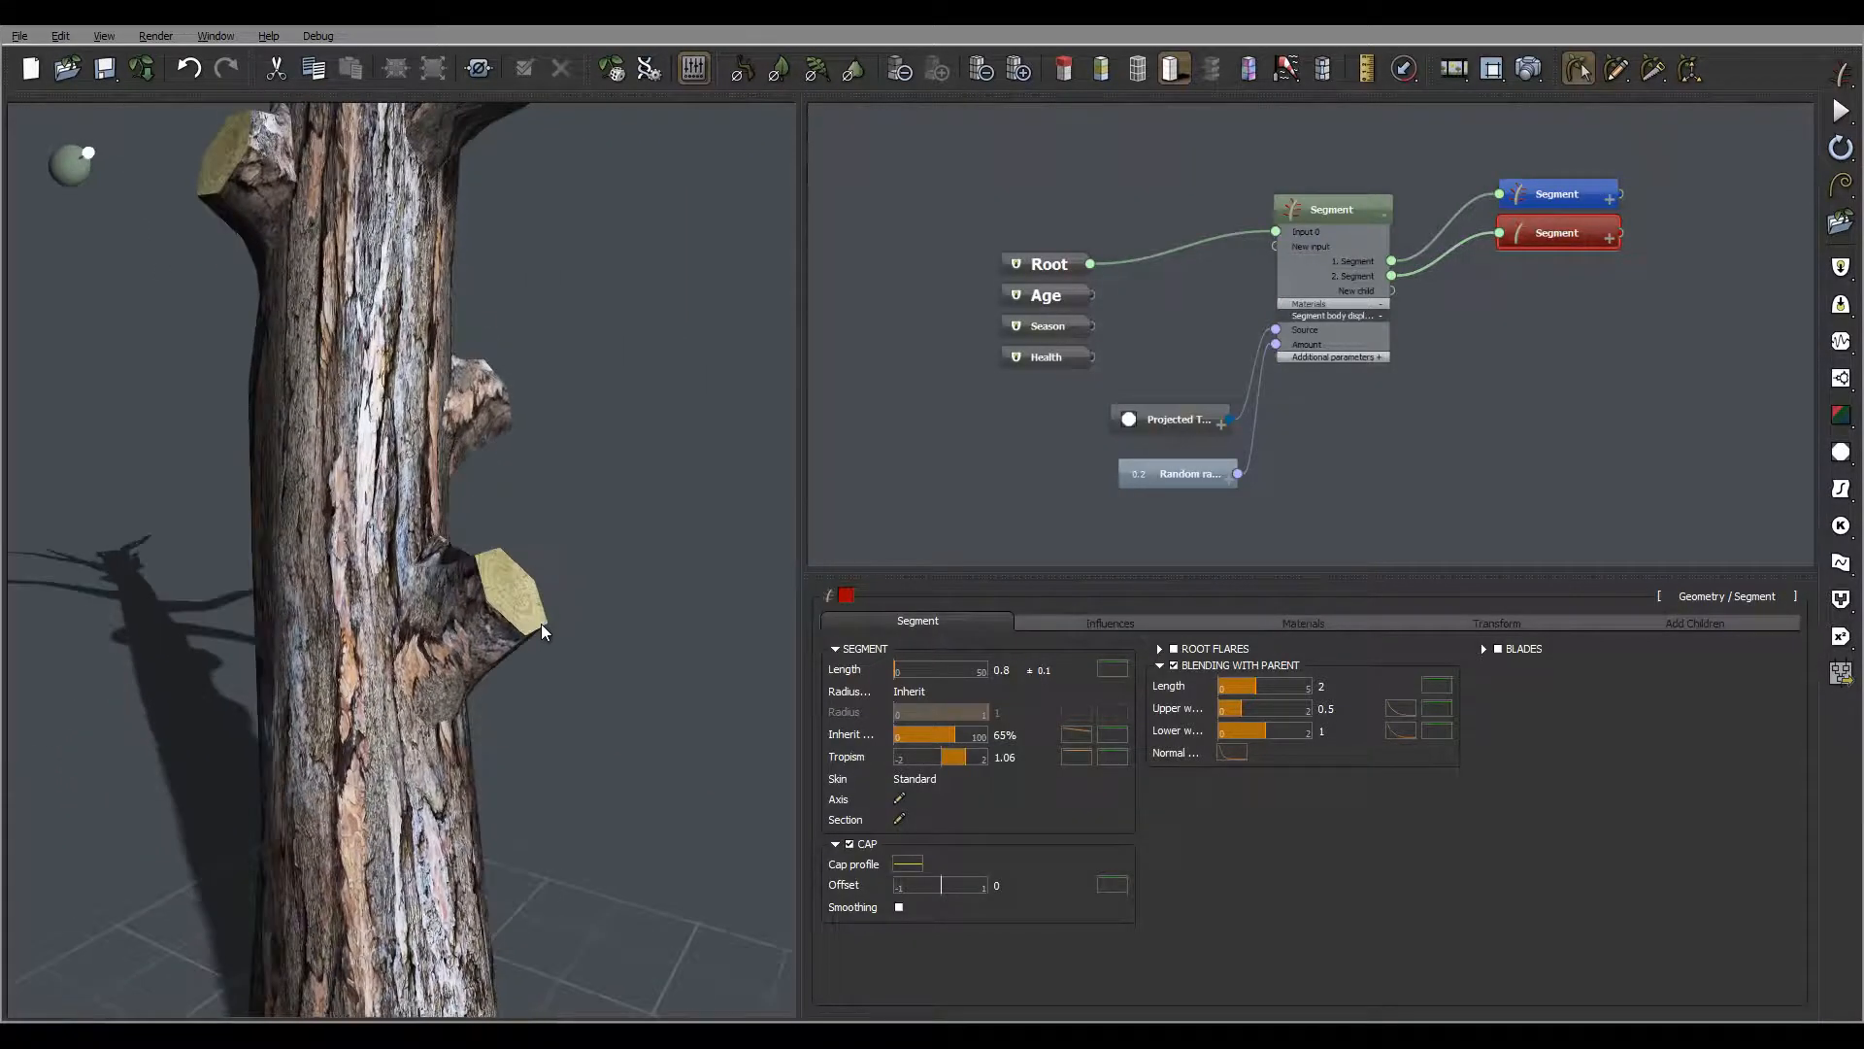
pyautogui.scroll(2, 425, 631)
pyautogui.moveTo(515, 712); pyautogui.dragTo(556, 593, button='middle')
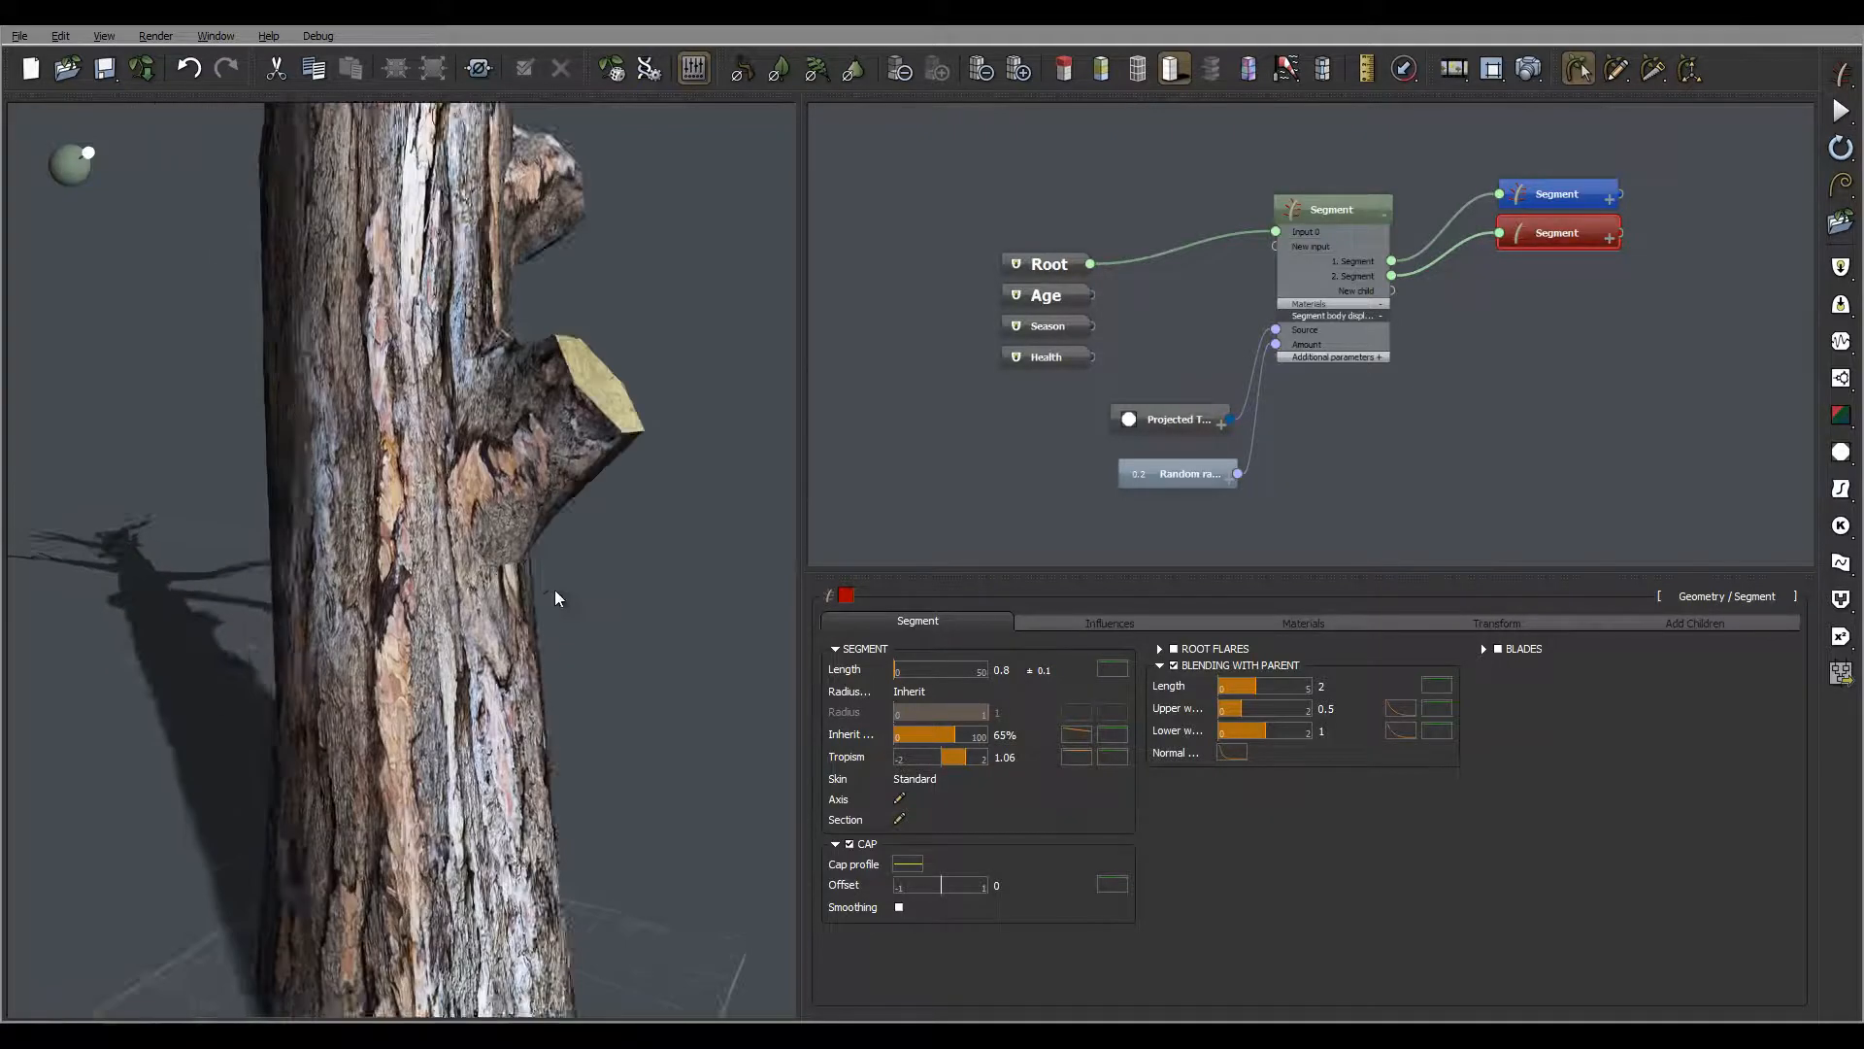
pyautogui.moveTo(555, 594); pyautogui.dragTo(614, 587, button='right')
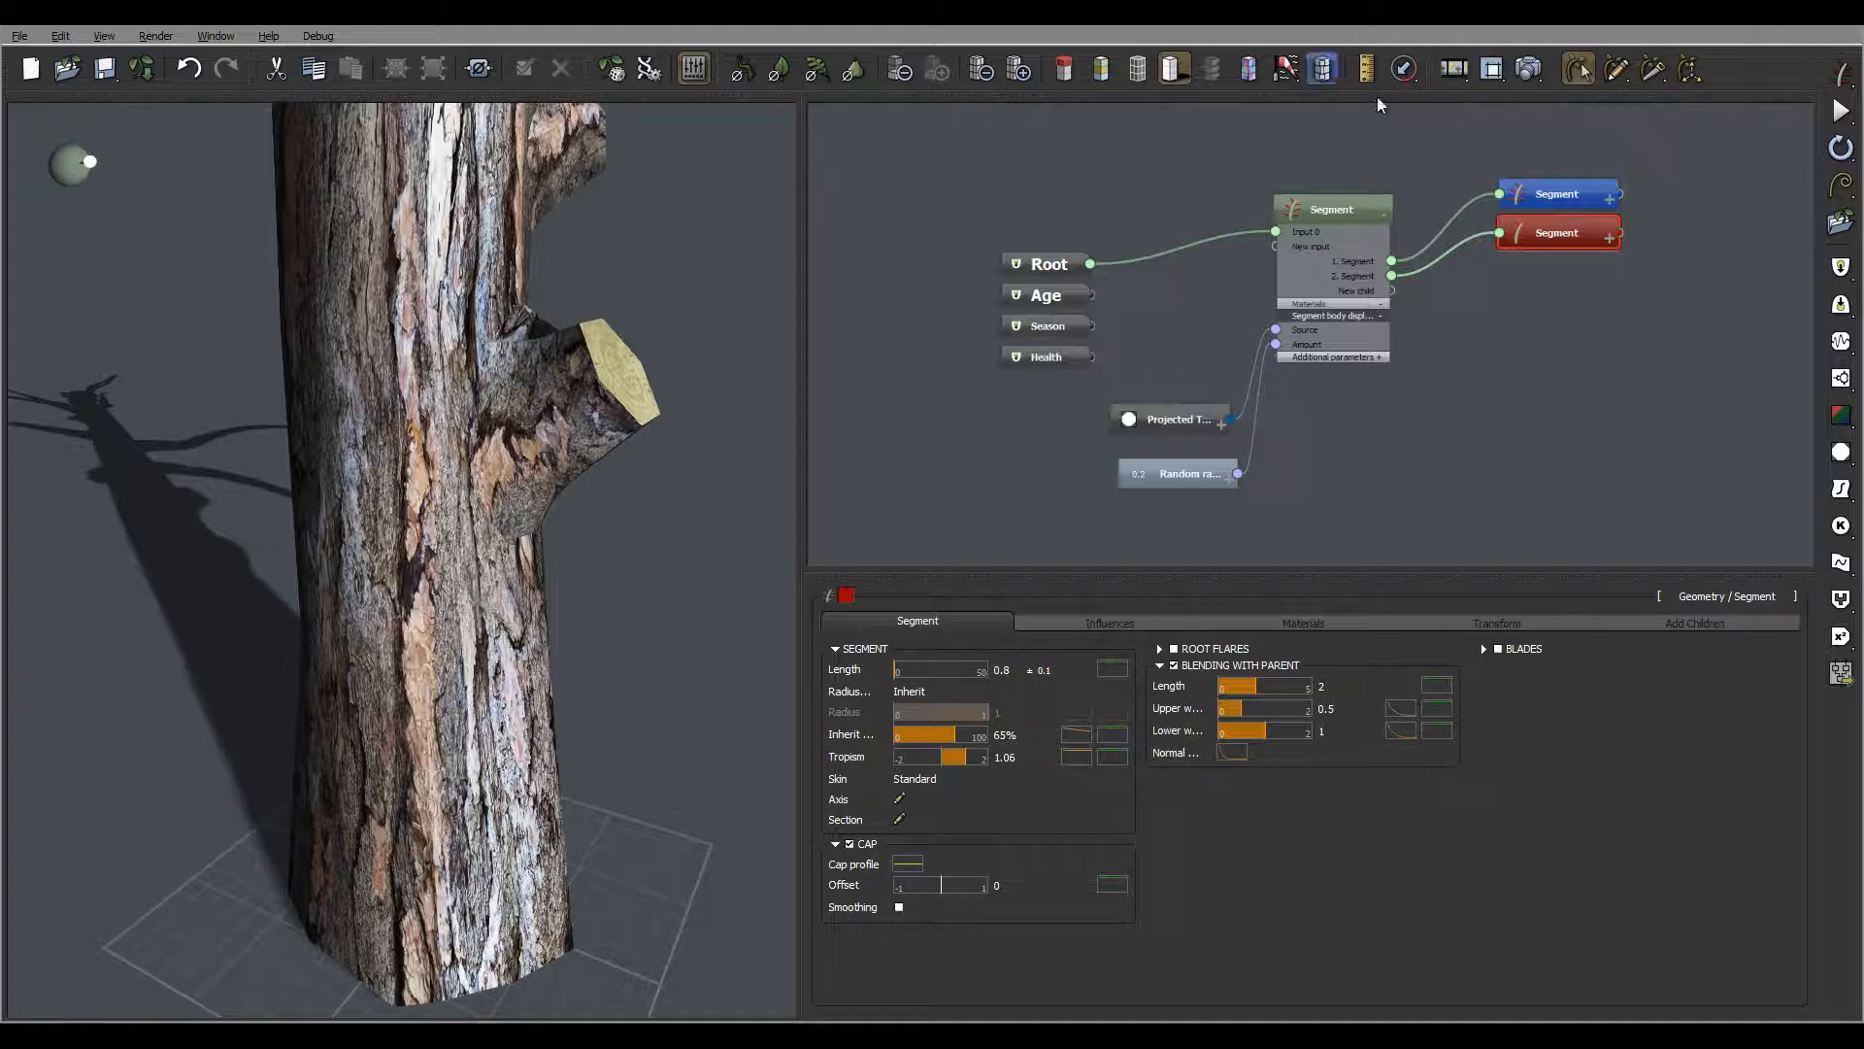
pyautogui.click(1527, 68)
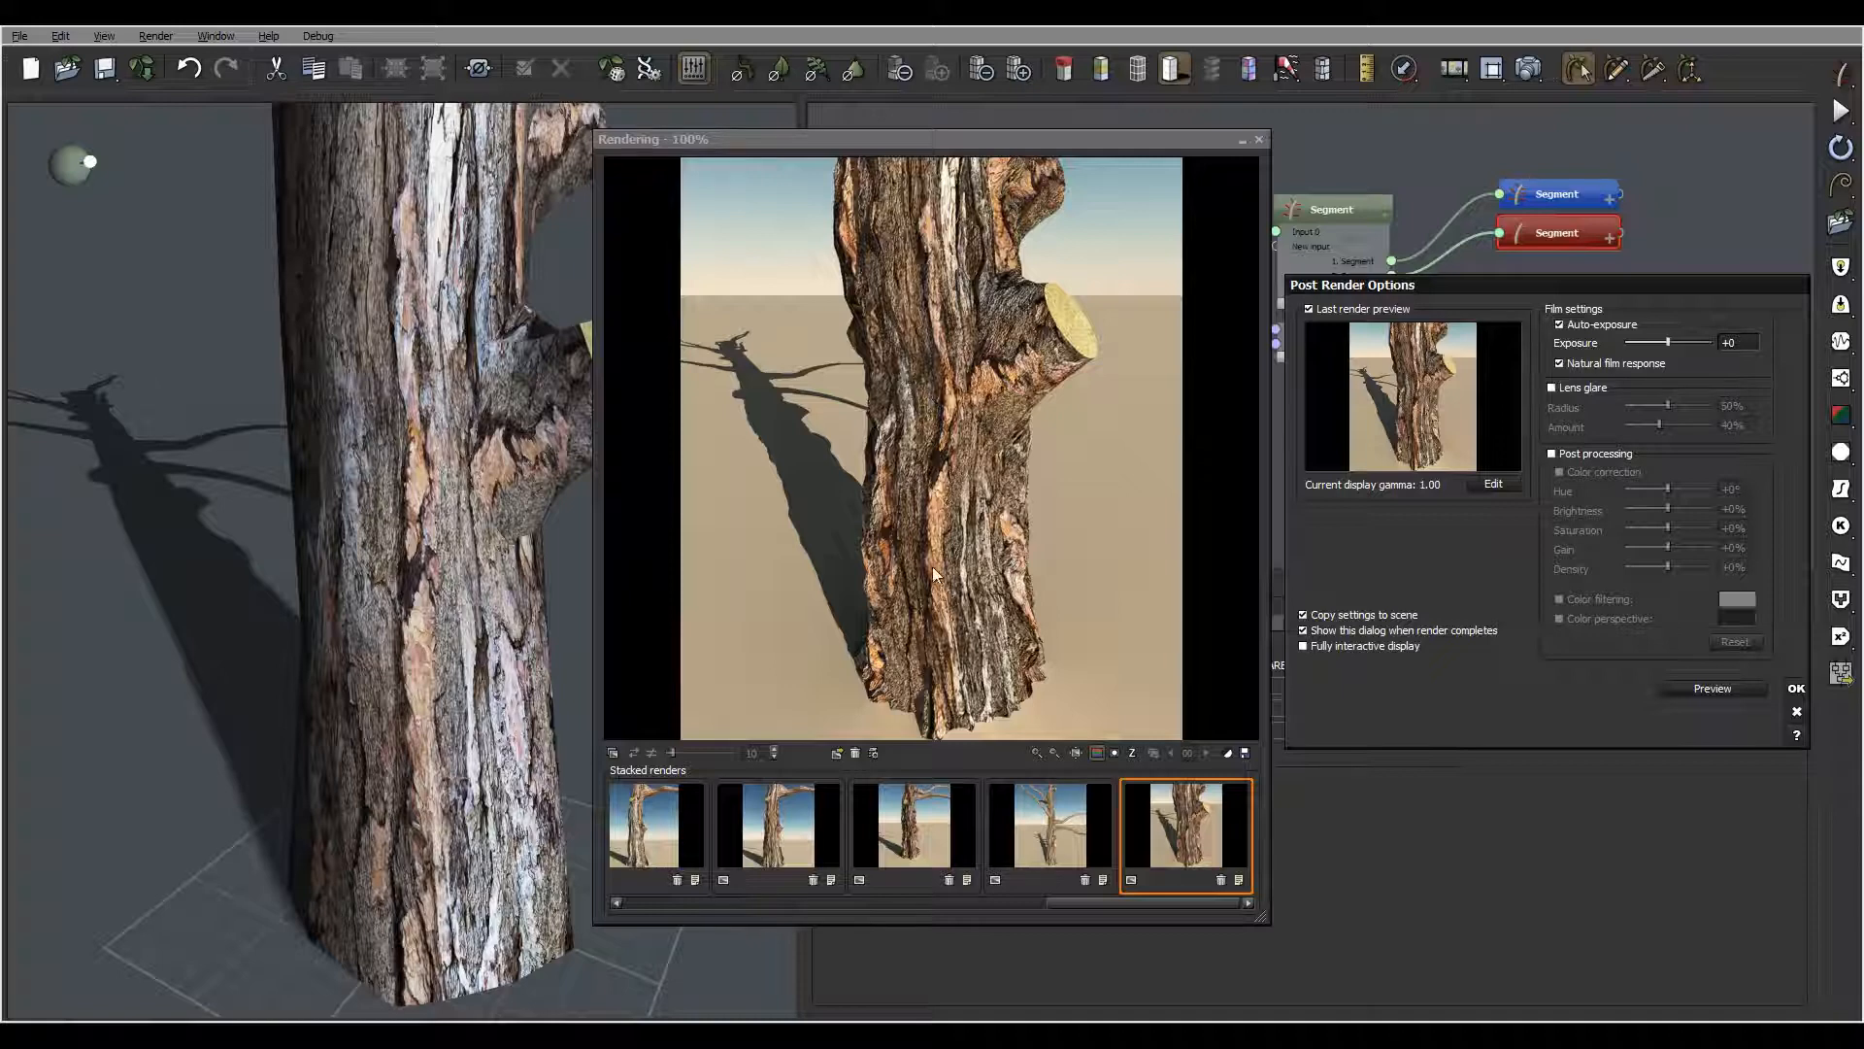
pyautogui.click(1257, 142)
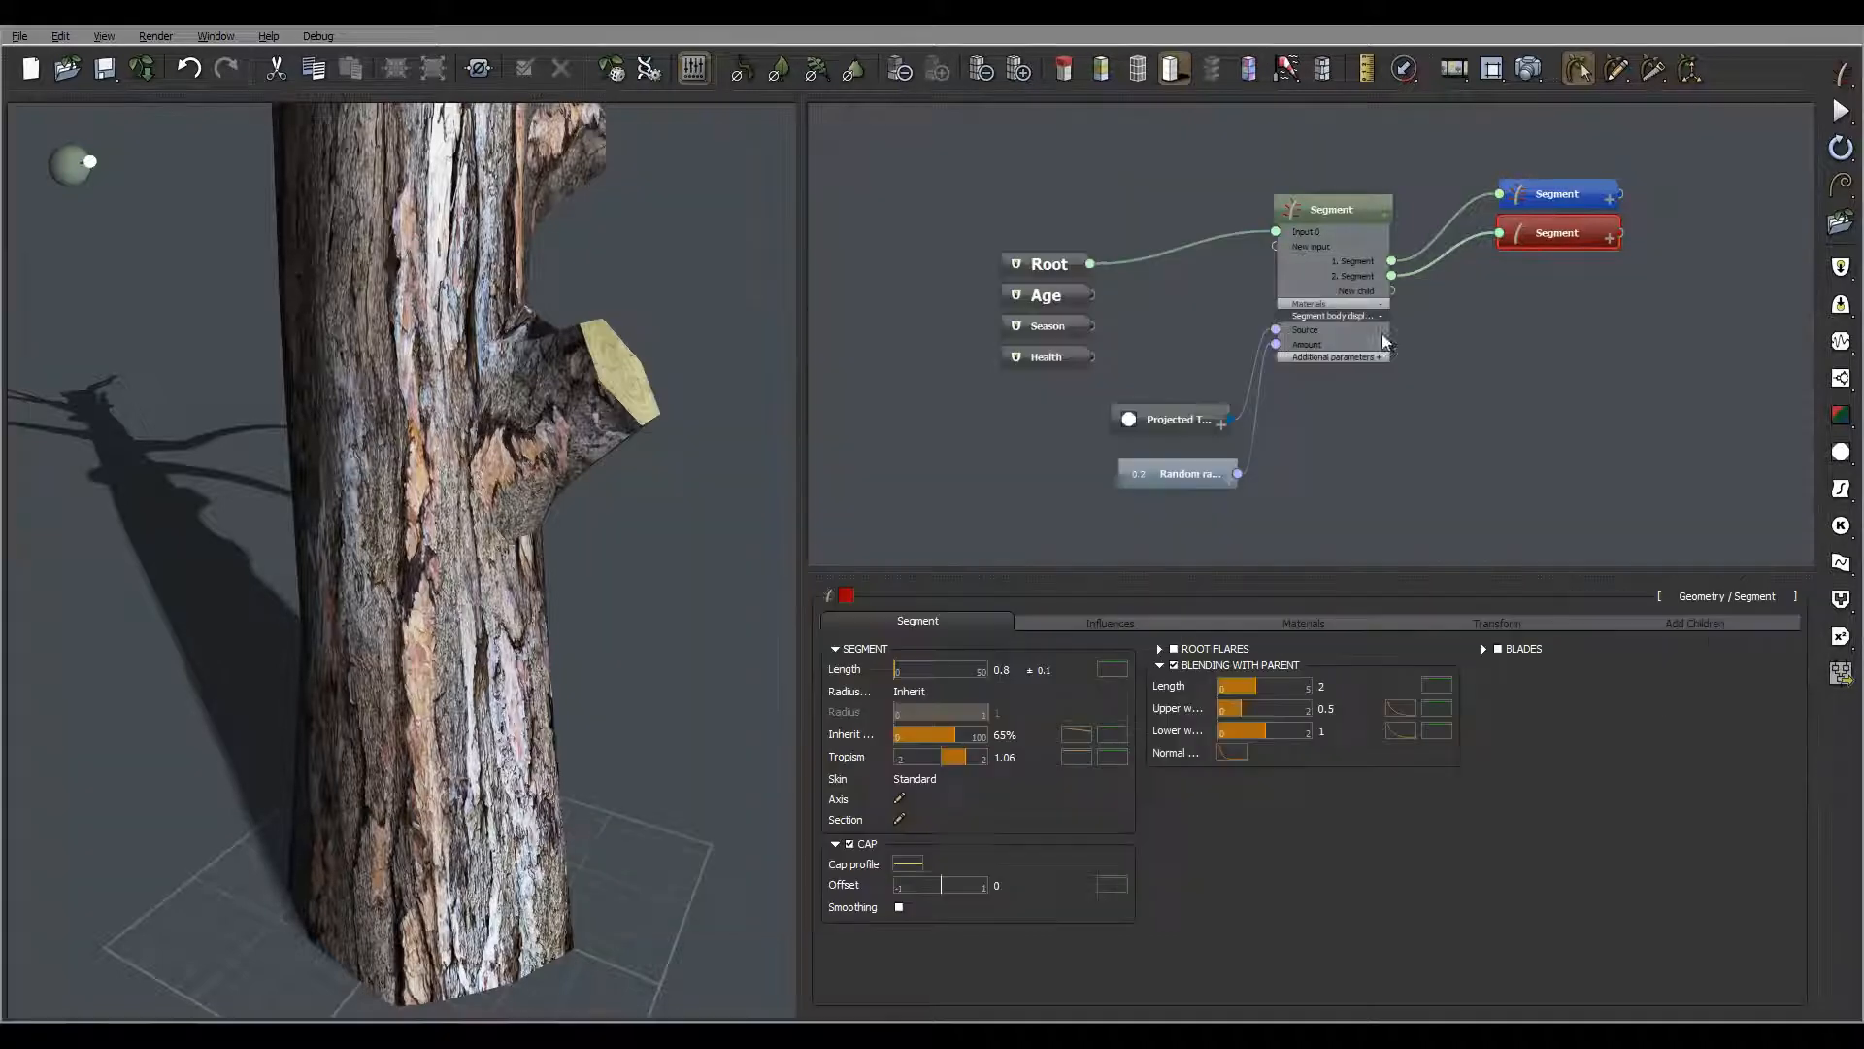
# Set the trunk segment's root flares to depth 0.51, width 0.56 and base swell 0.06
pyautogui.click(1343, 202)
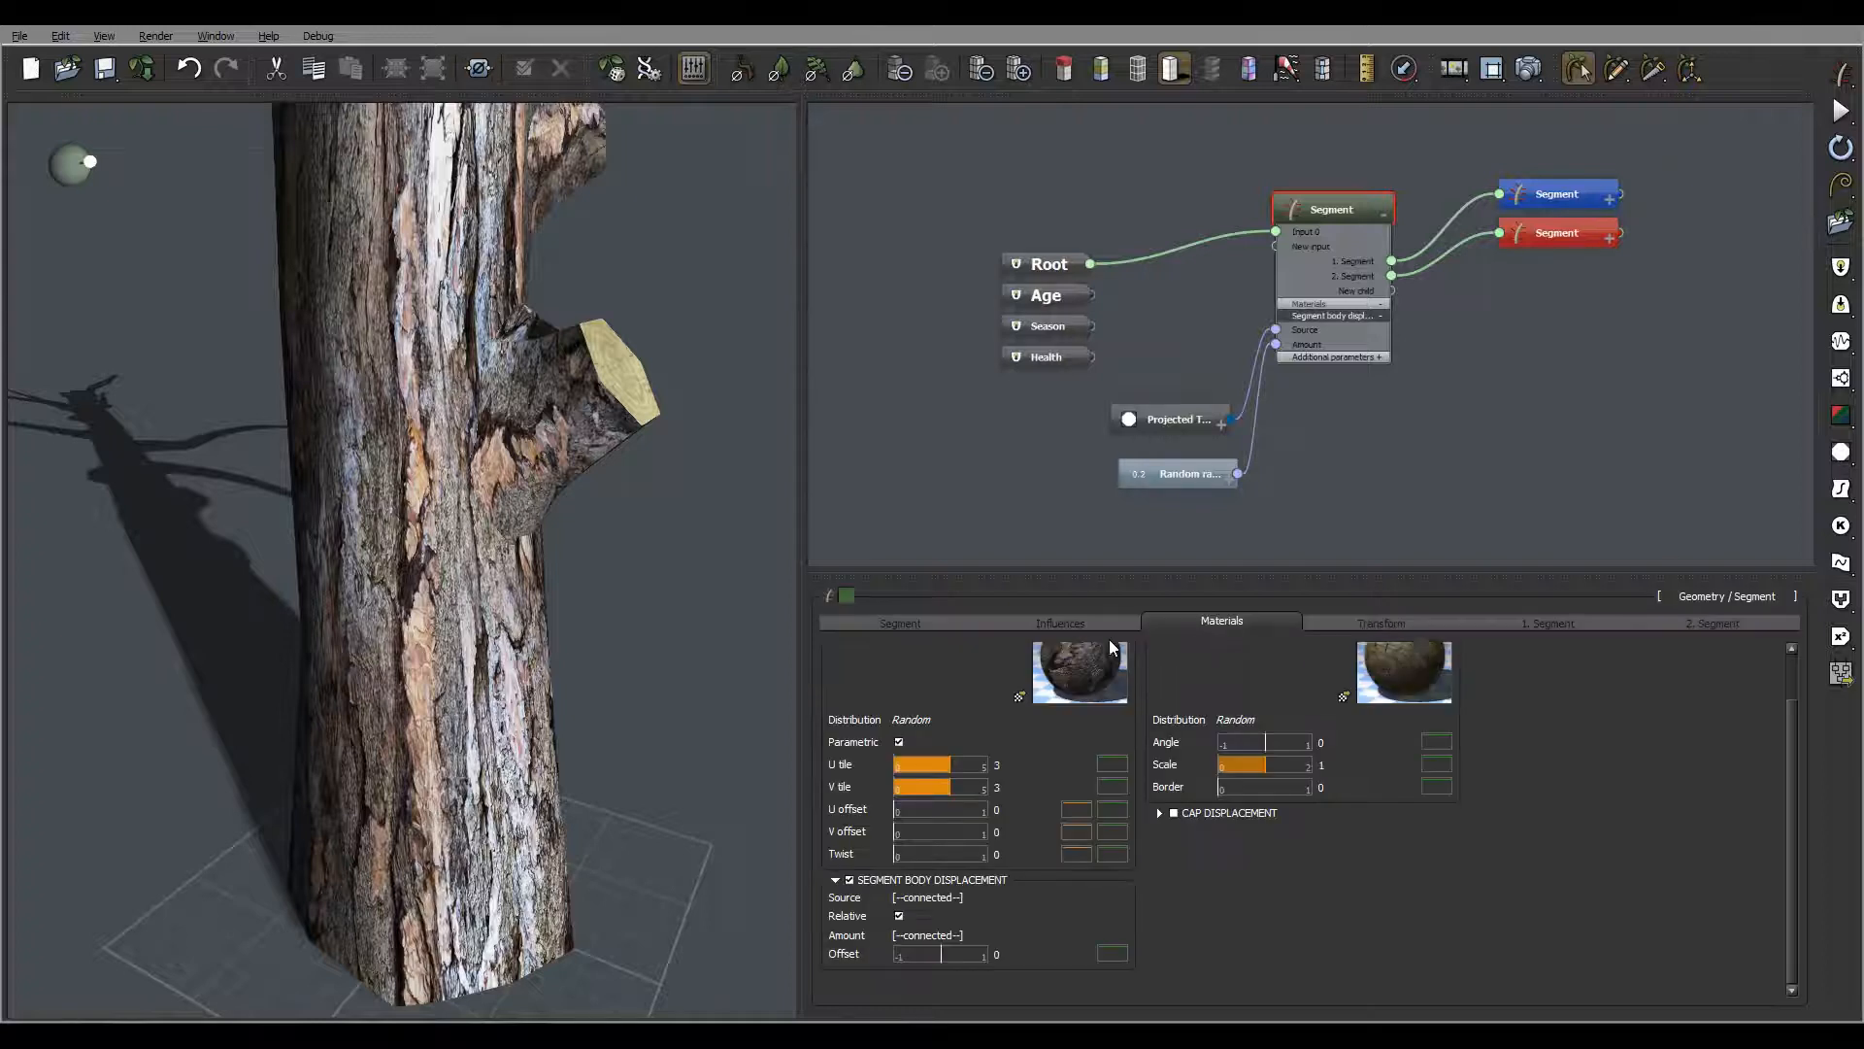
pyautogui.click(901, 621)
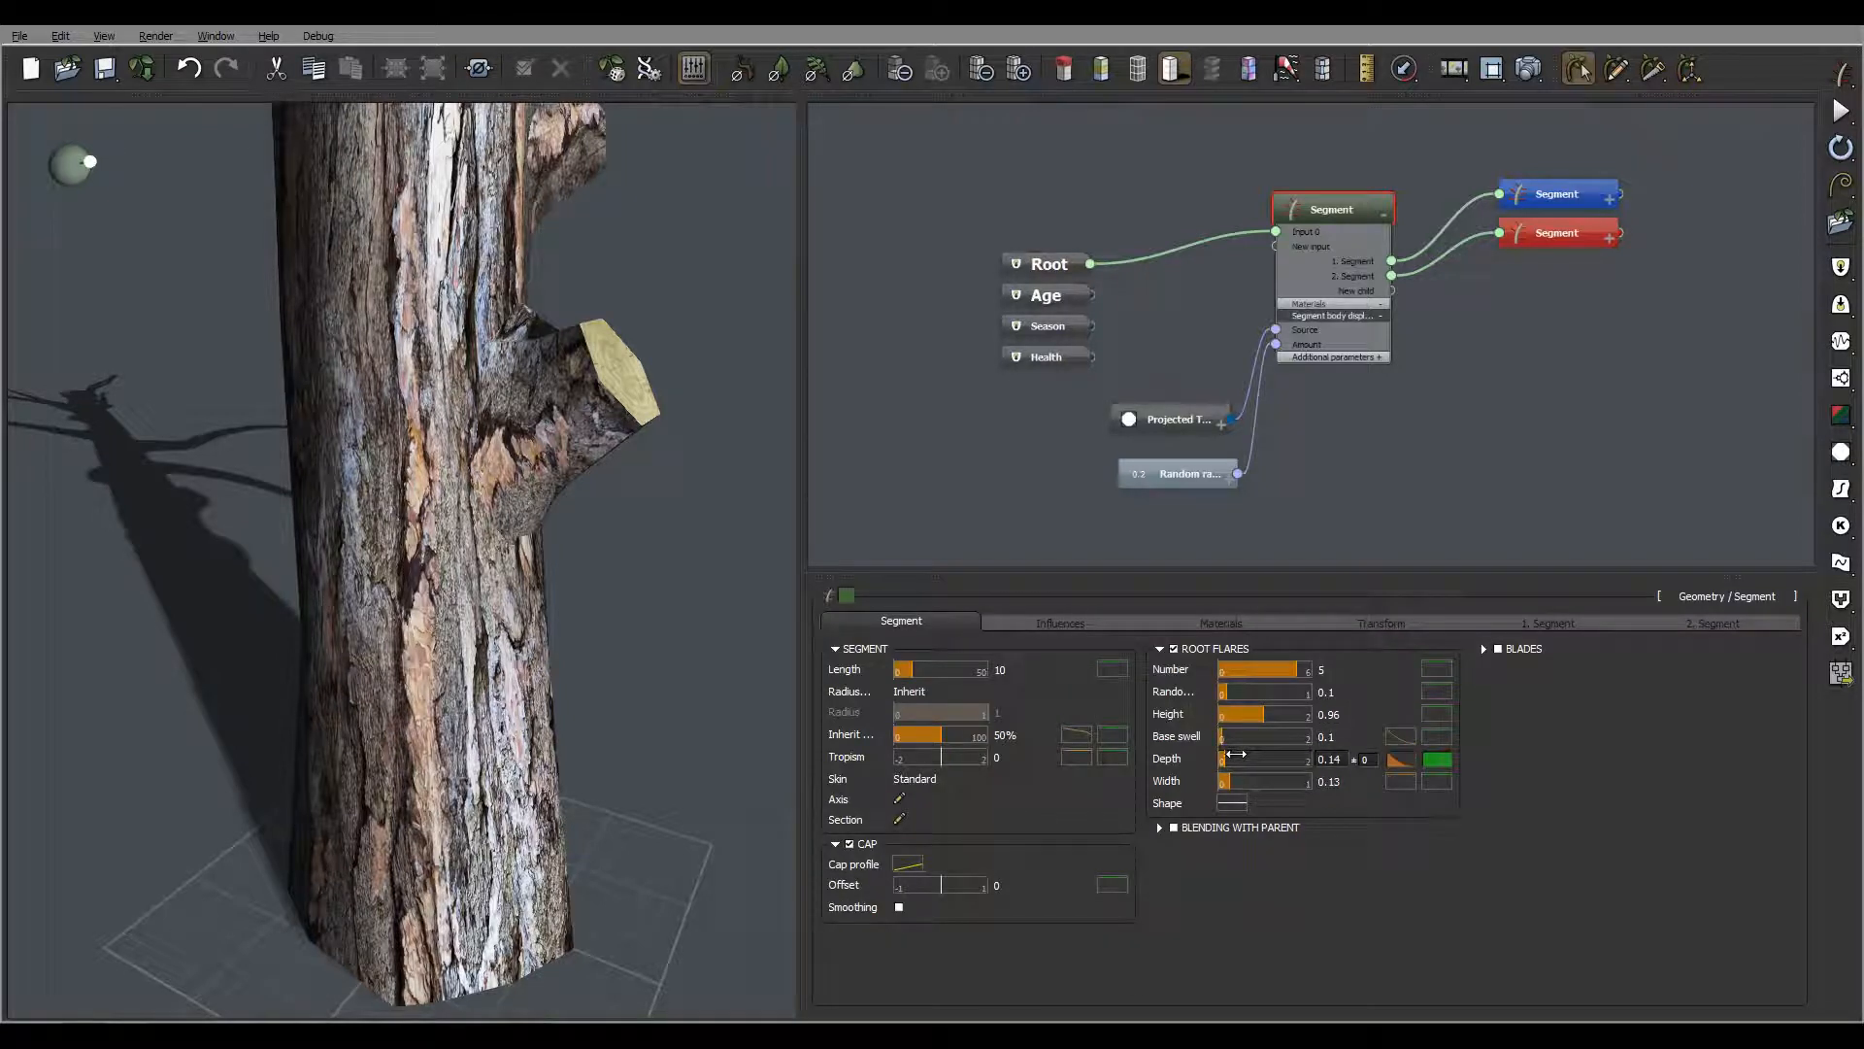
pyautogui.moveTo(1231, 780); pyautogui.dragTo(1248, 777)
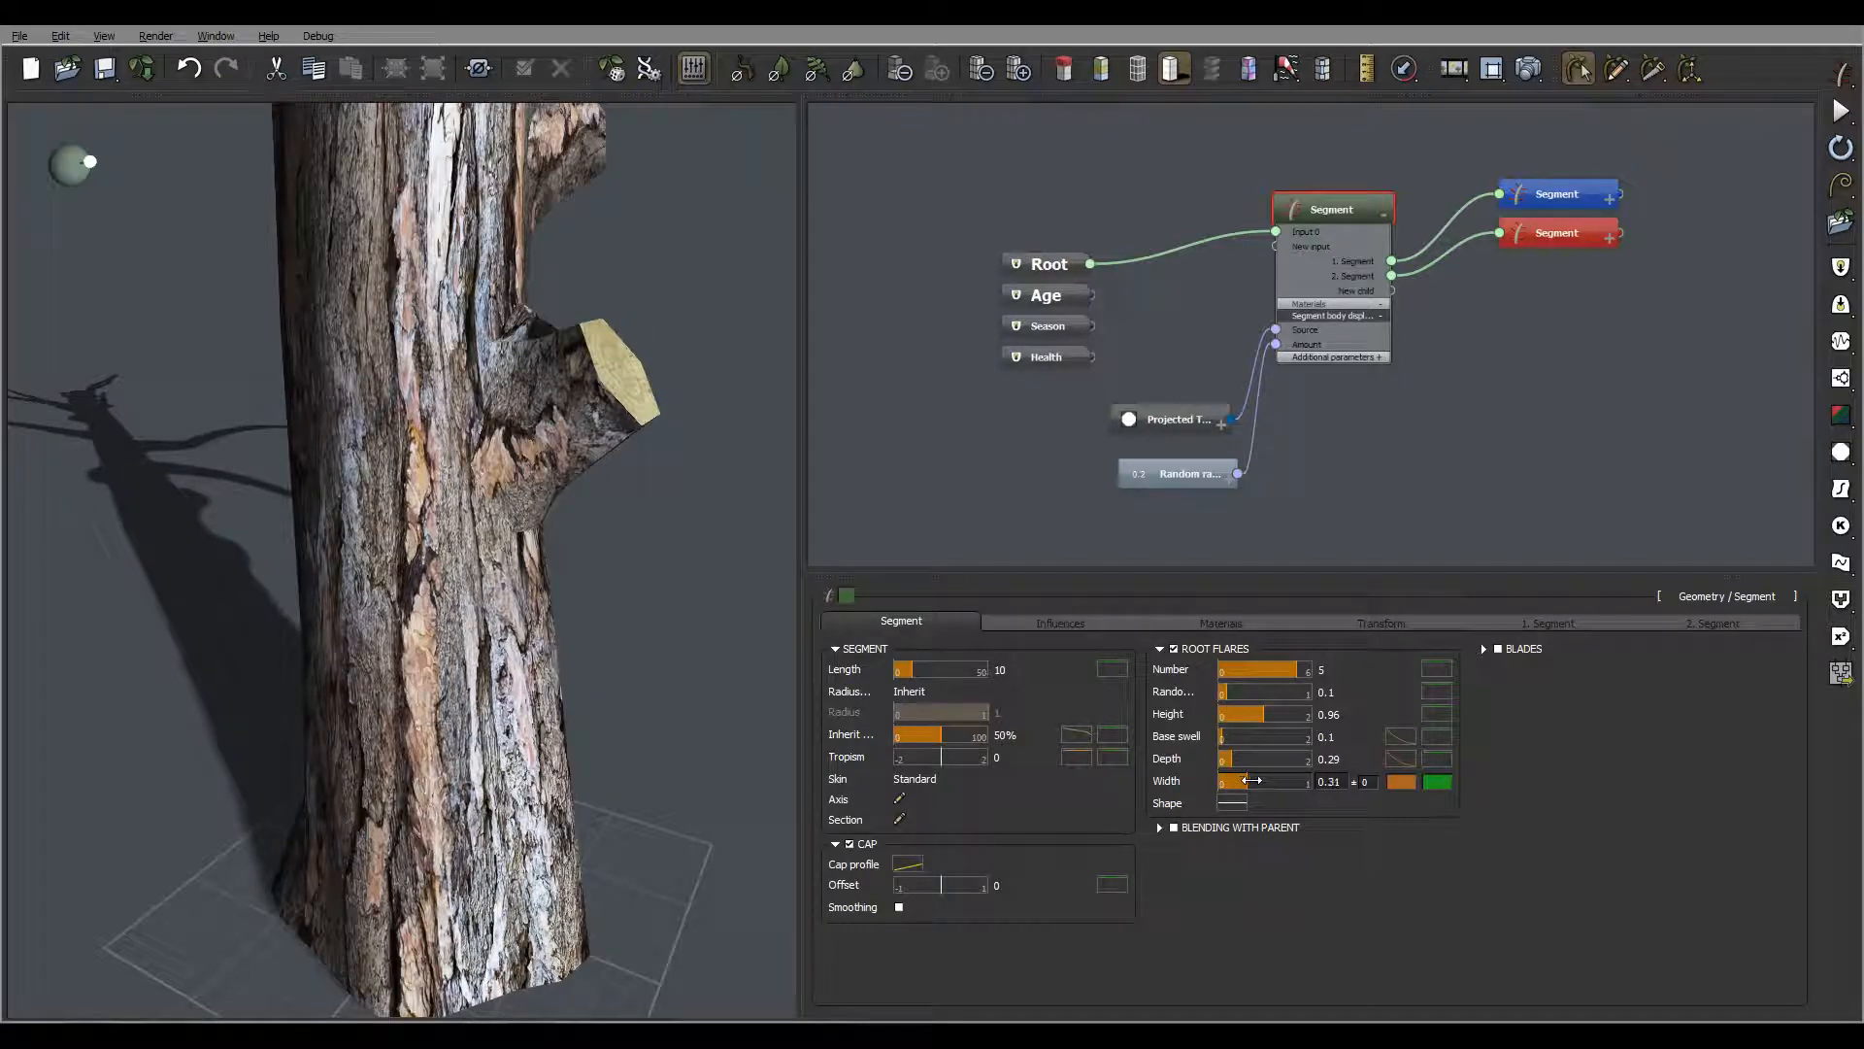
pyautogui.moveTo(1252, 780); pyautogui.dragTo(1252, 780)
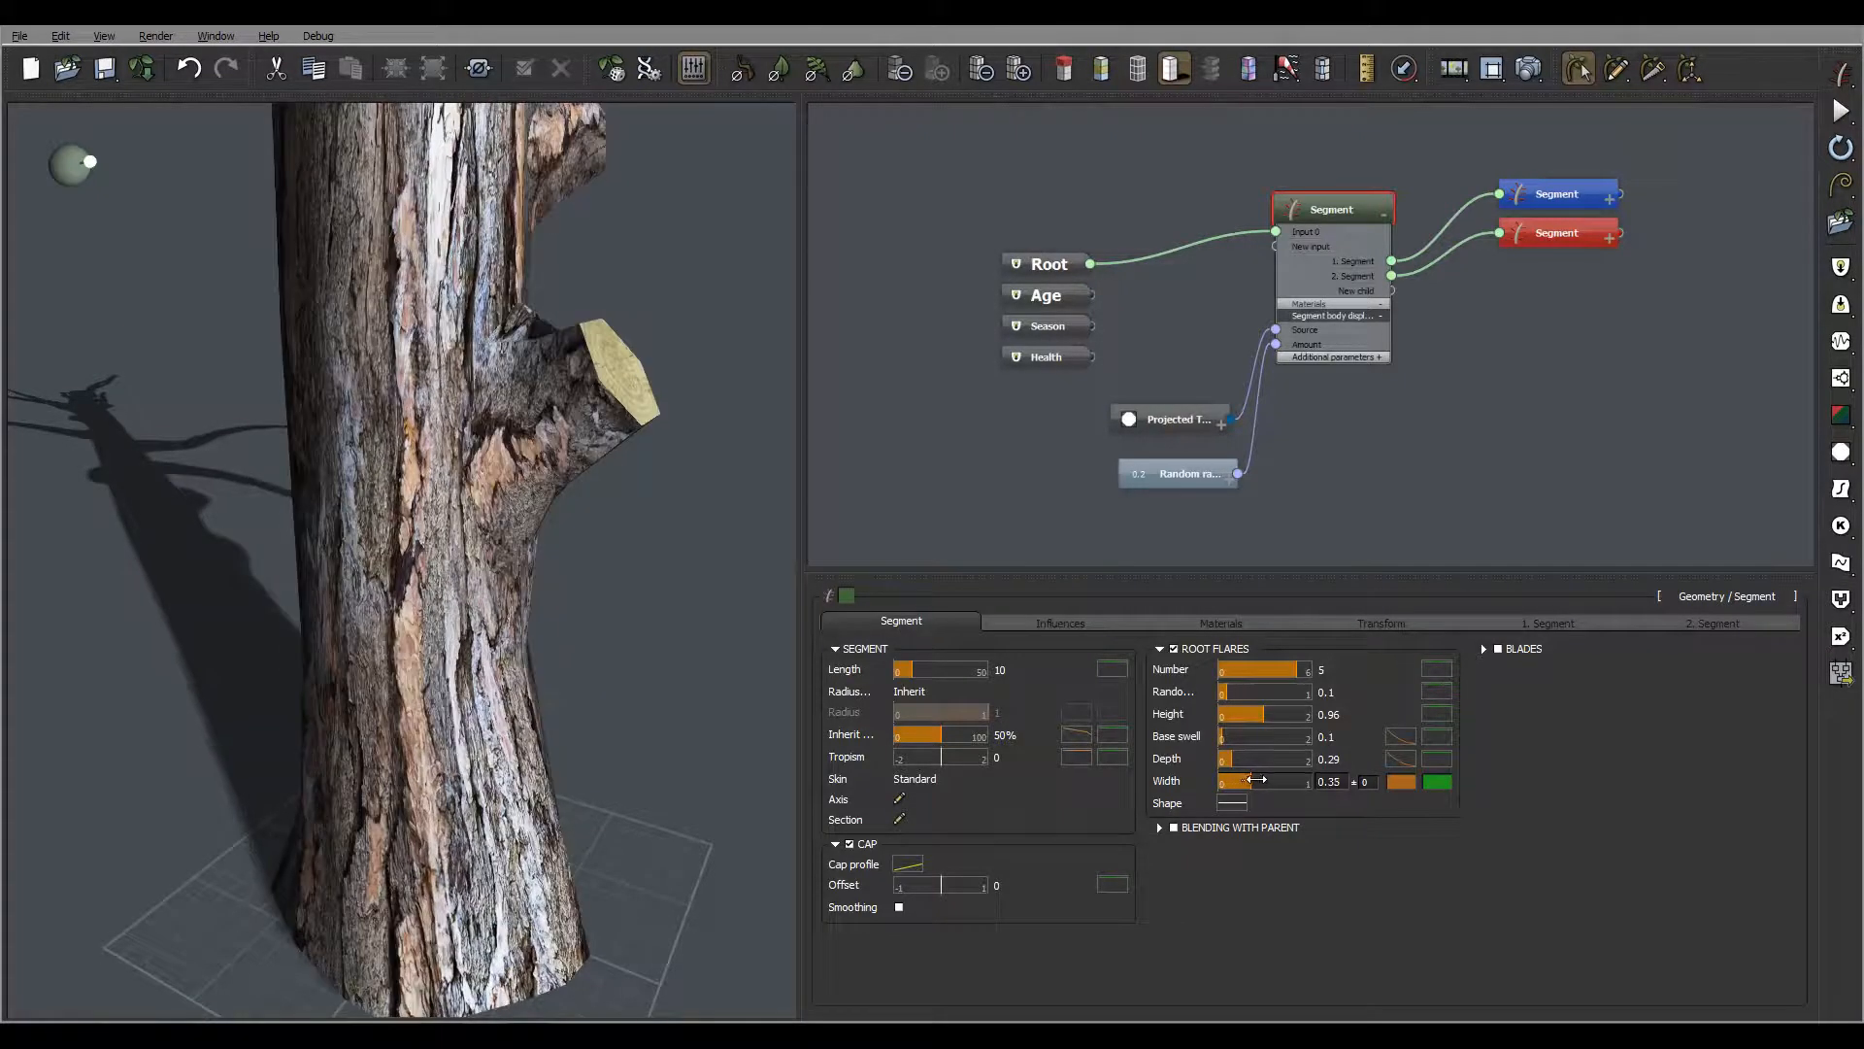
pyautogui.moveTo(1244, 760)
pyautogui.mouseDown()
pyautogui.moveTo(1271, 779)
pyautogui.moveTo(1242, 737)
pyautogui.mouseUp()
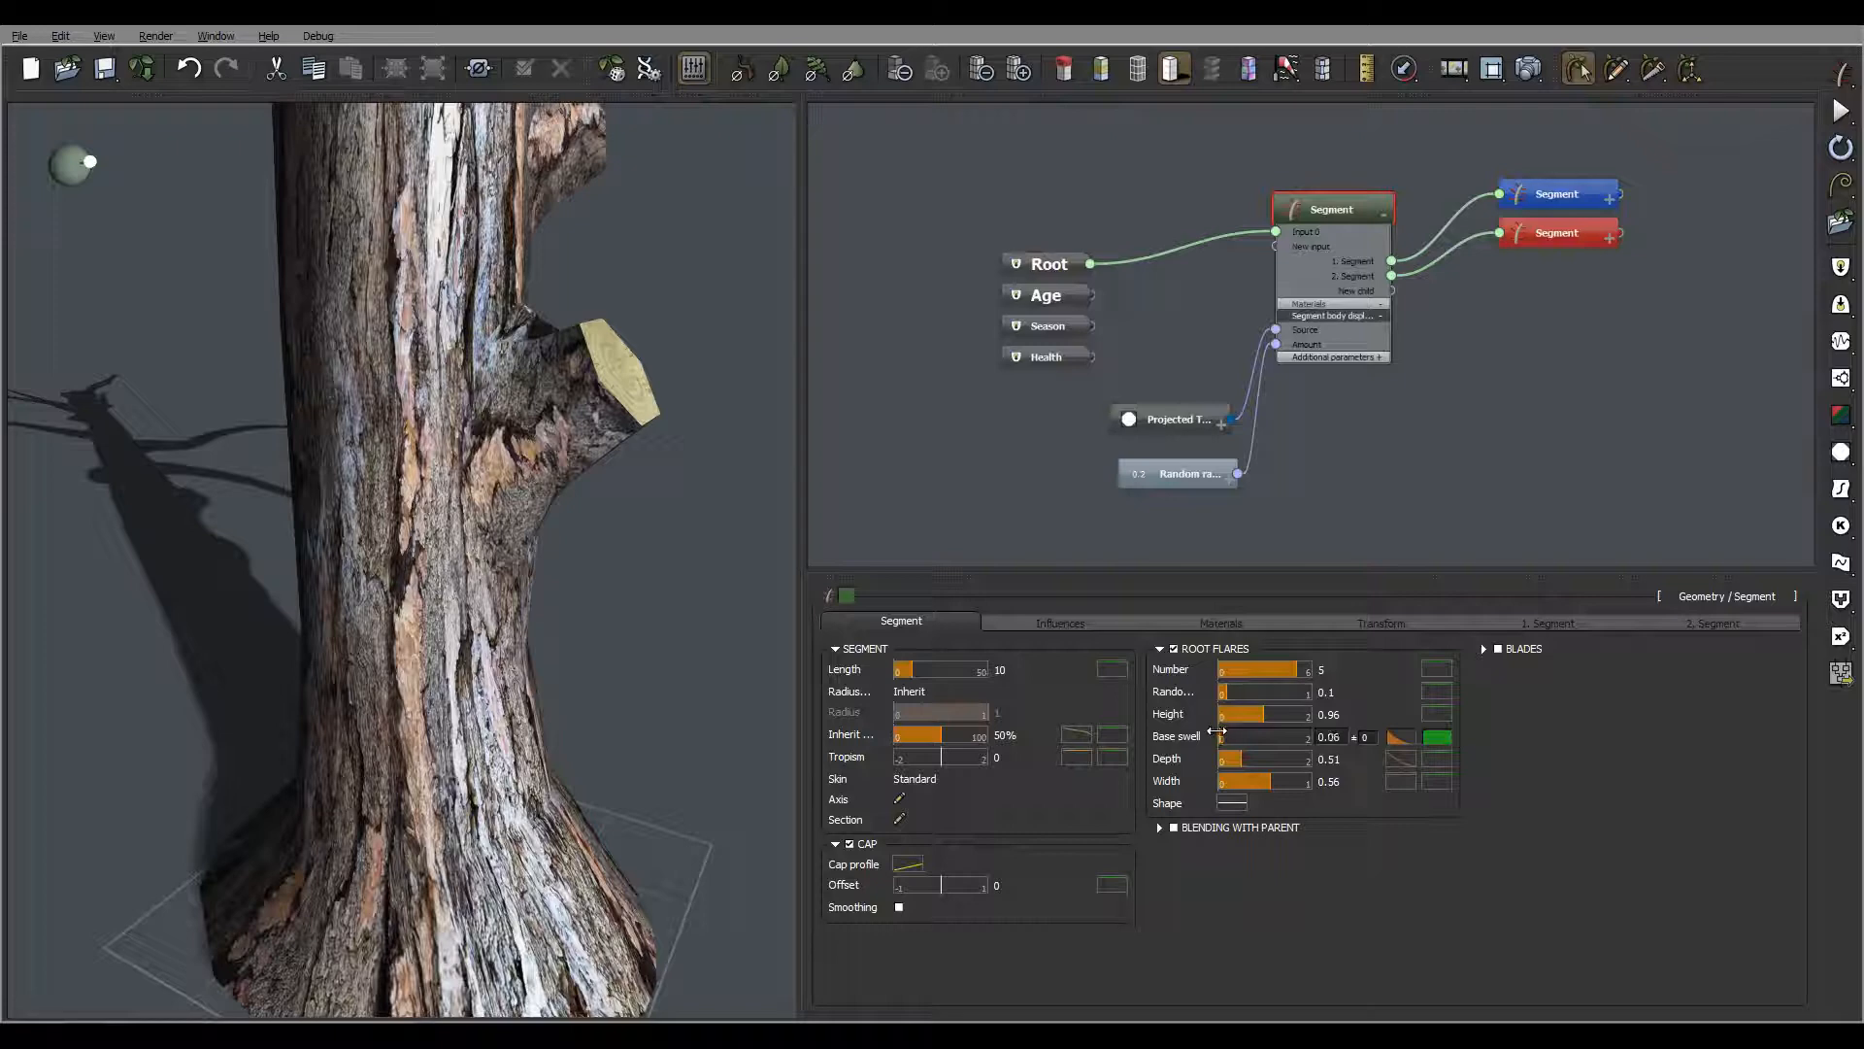
pyautogui.moveTo(1217, 730); pyautogui.dragTo(1215, 730)
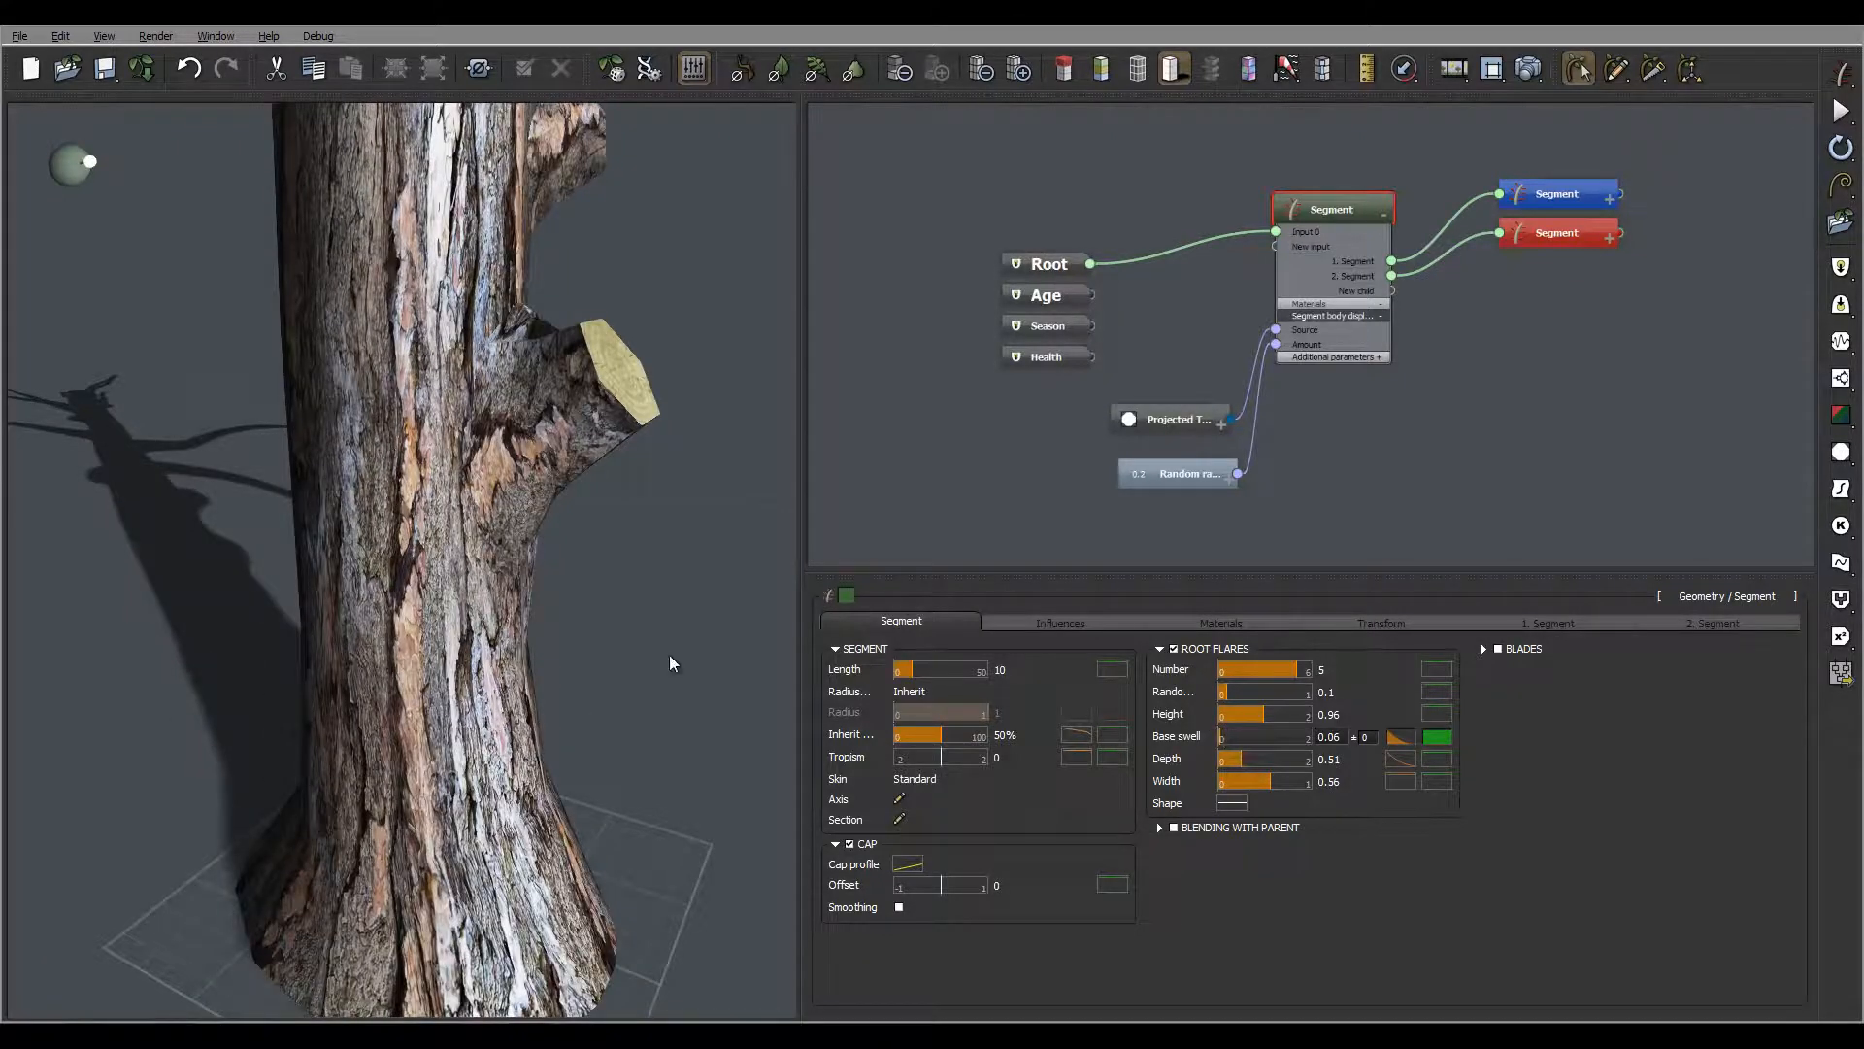
# Refine the trunk's root flares to base swell 0.04, height 1.33 and depth 0.31
pyautogui.moveTo(668, 654); pyautogui.dragTo(596, 653, button='right')
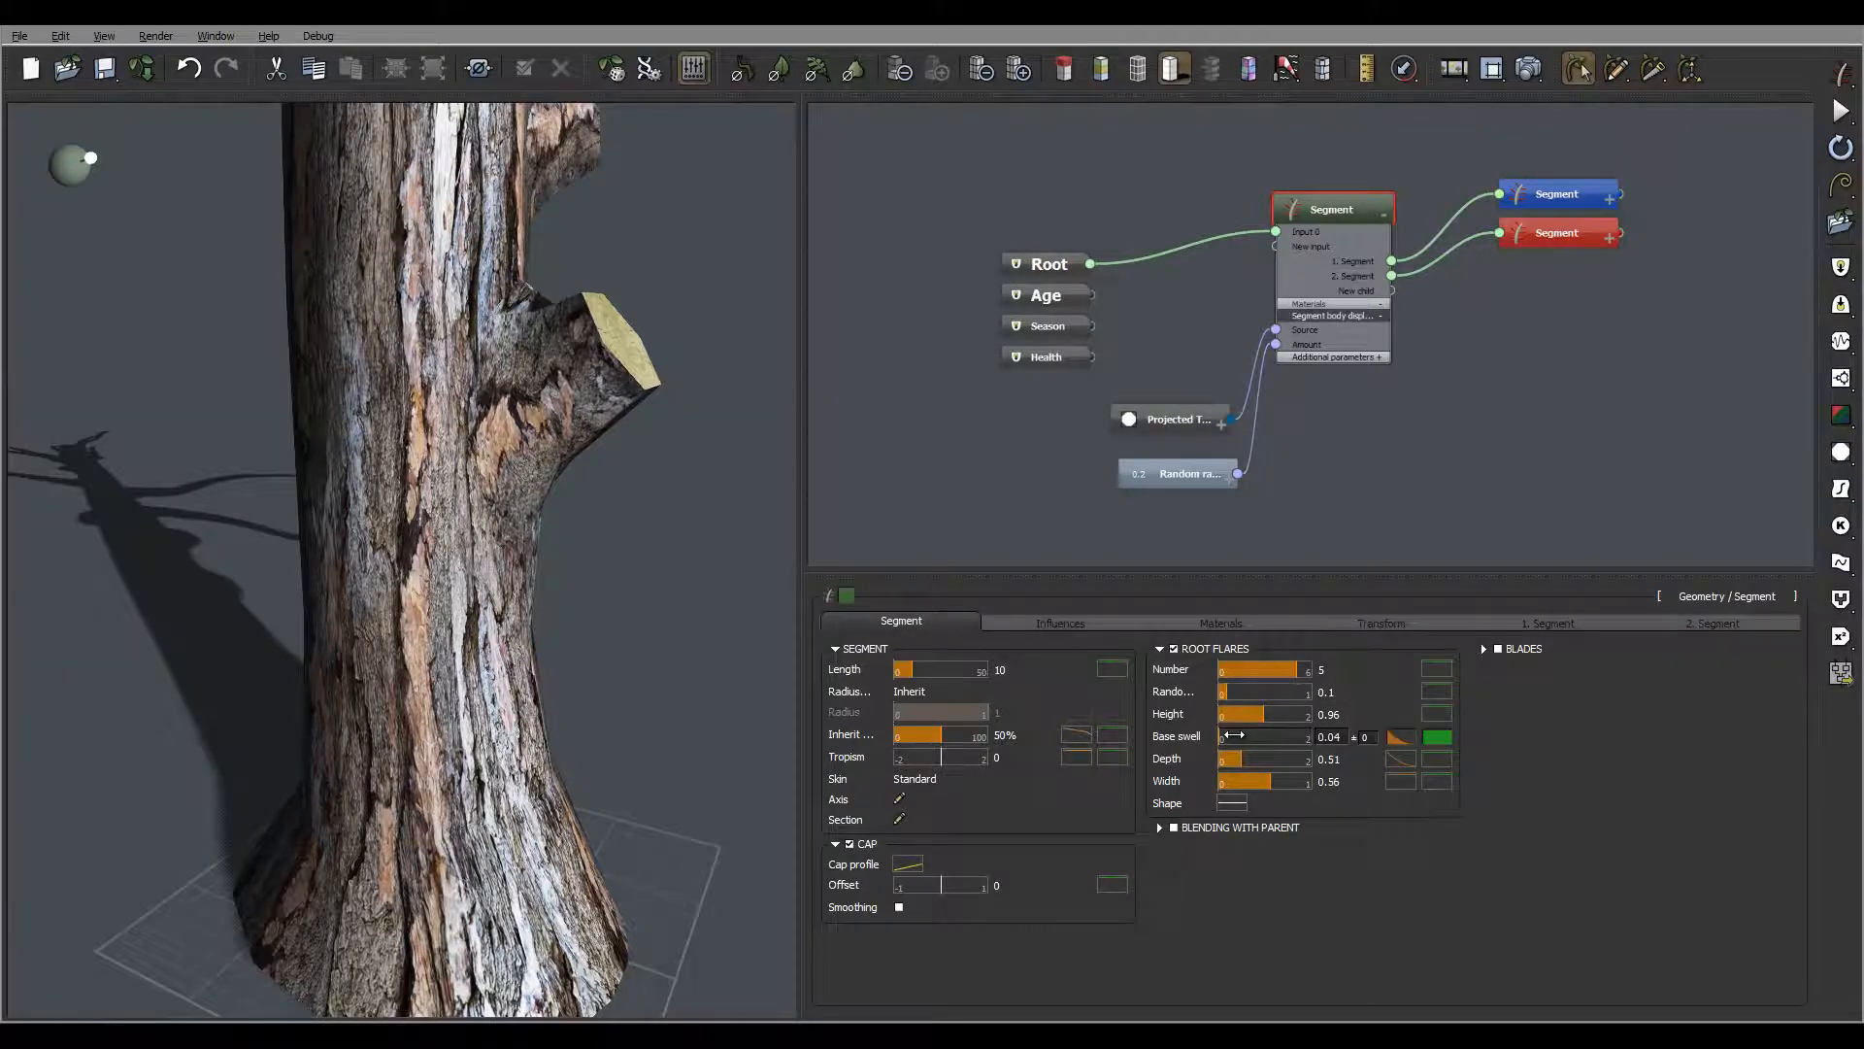
pyautogui.moveTo(1257, 714); pyautogui.dragTo(1263, 713)
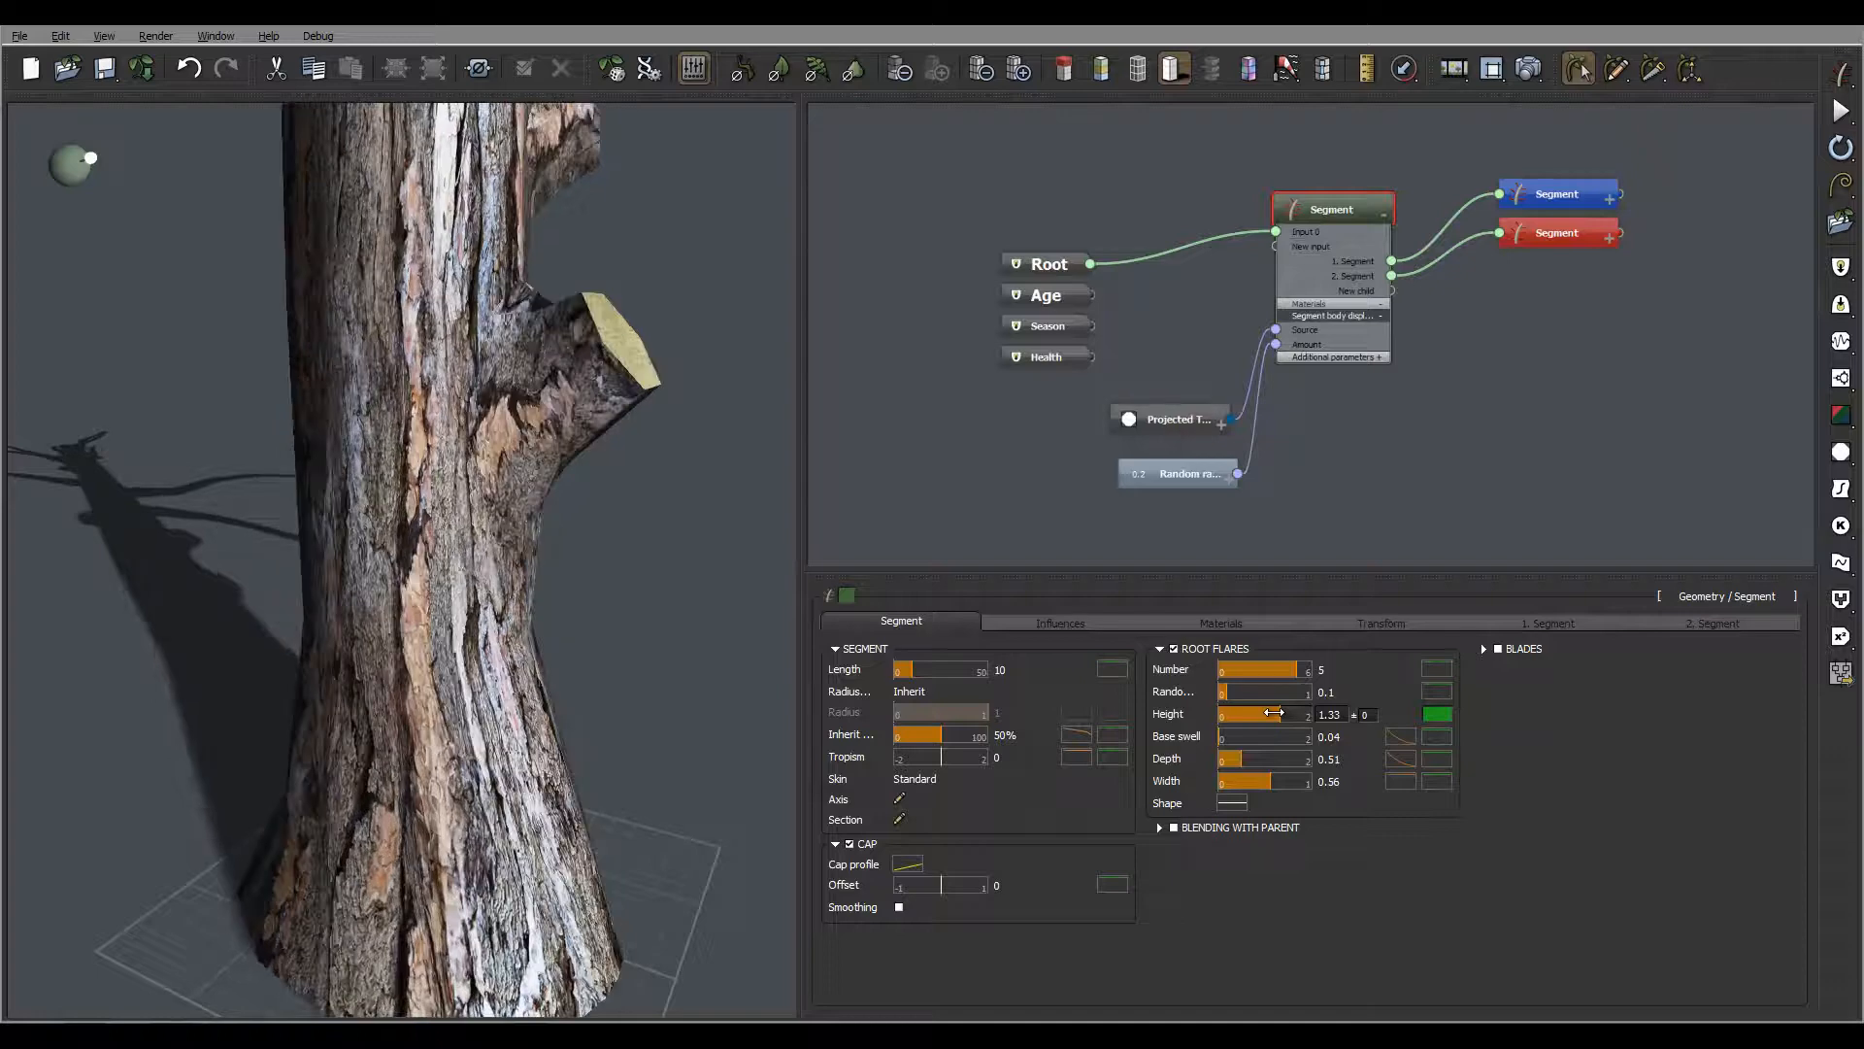
pyautogui.moveTo(1244, 760); pyautogui.dragTo(1239, 760)
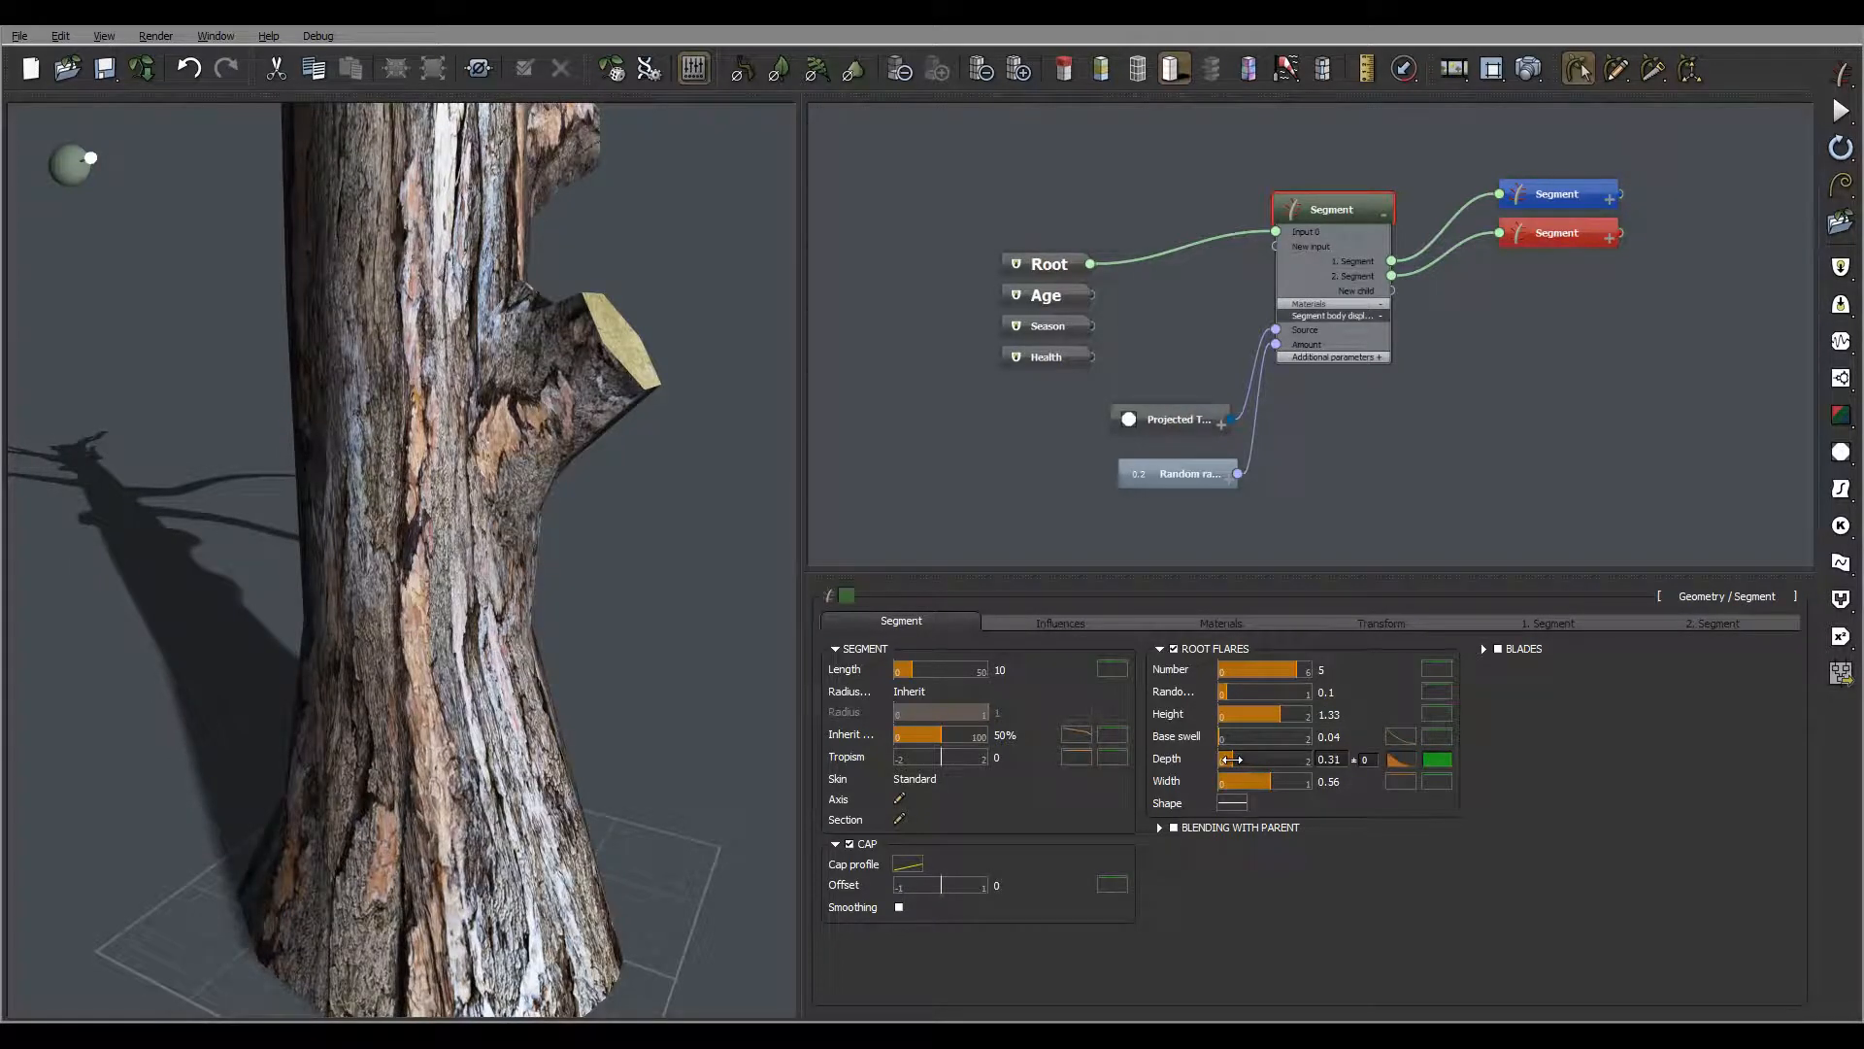
# Adjust the trunk segment's root flares to depth 0.71 and width 0.19
pyautogui.moveTo(1261, 783); pyautogui.dragTo(1230, 782)
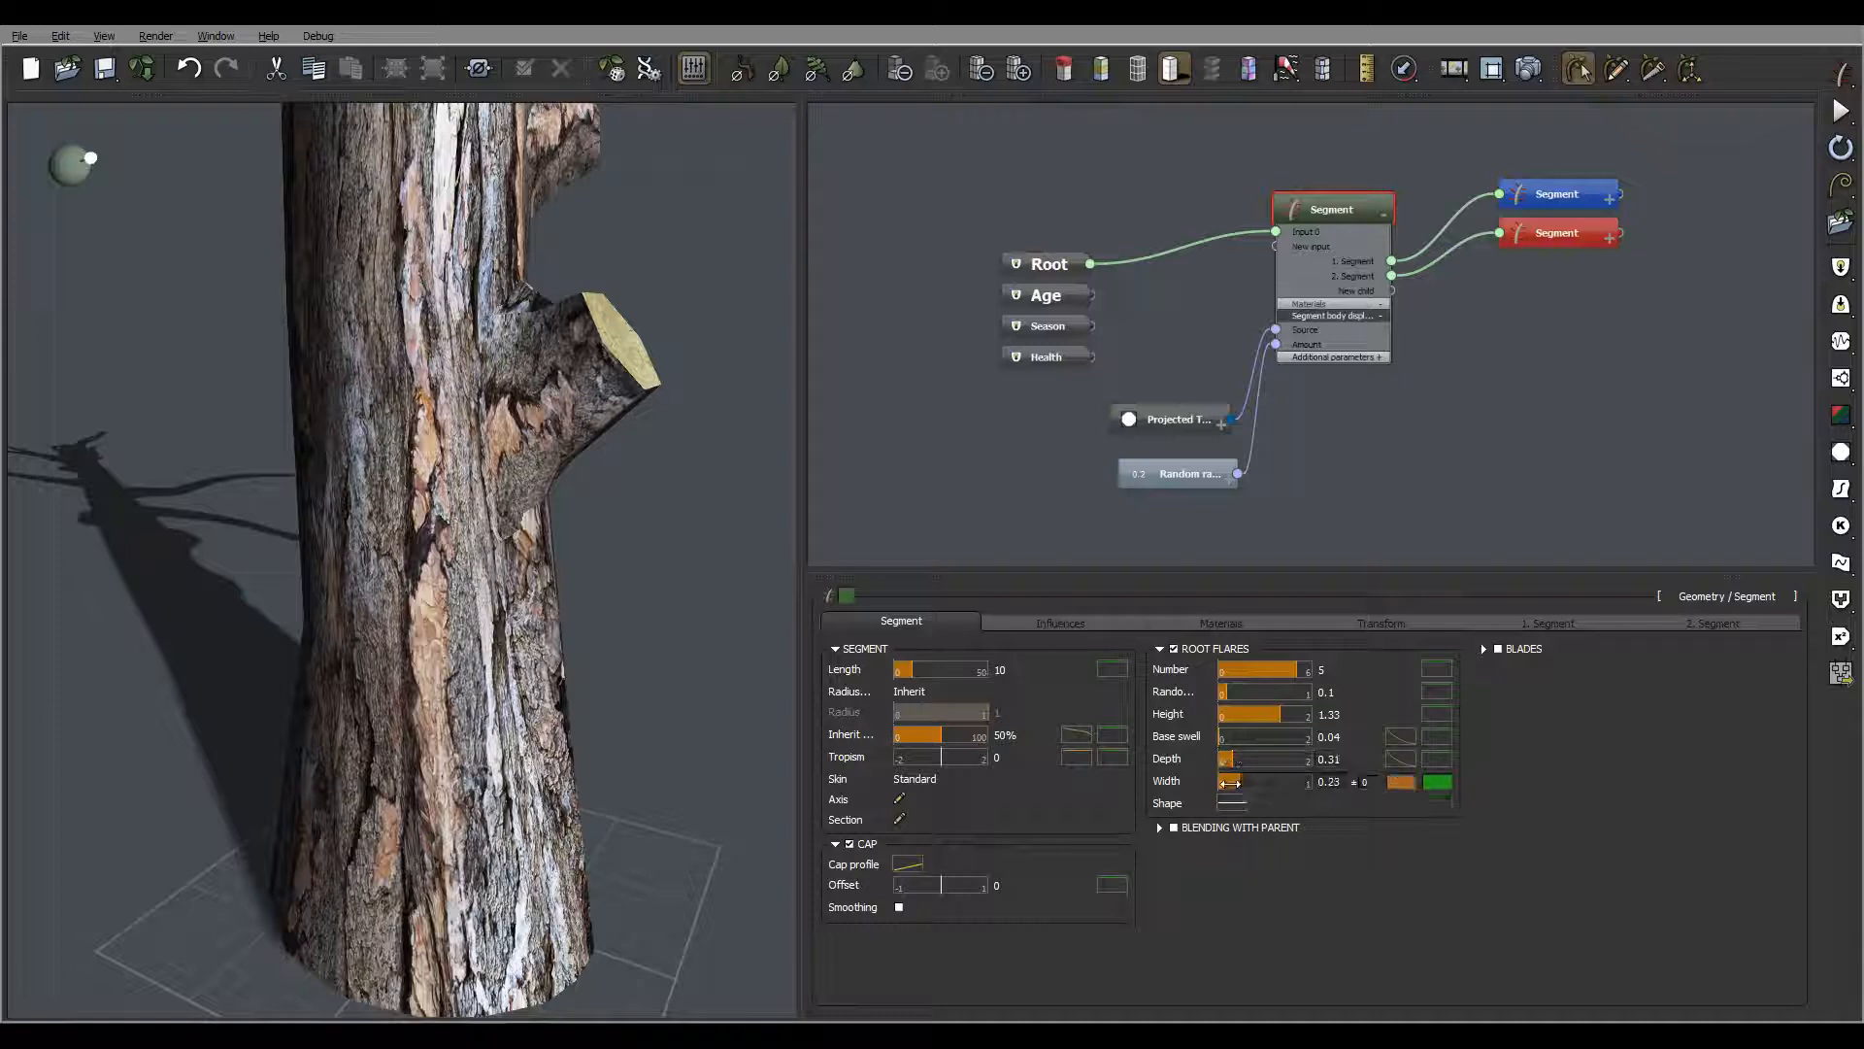
pyautogui.click(1256, 762)
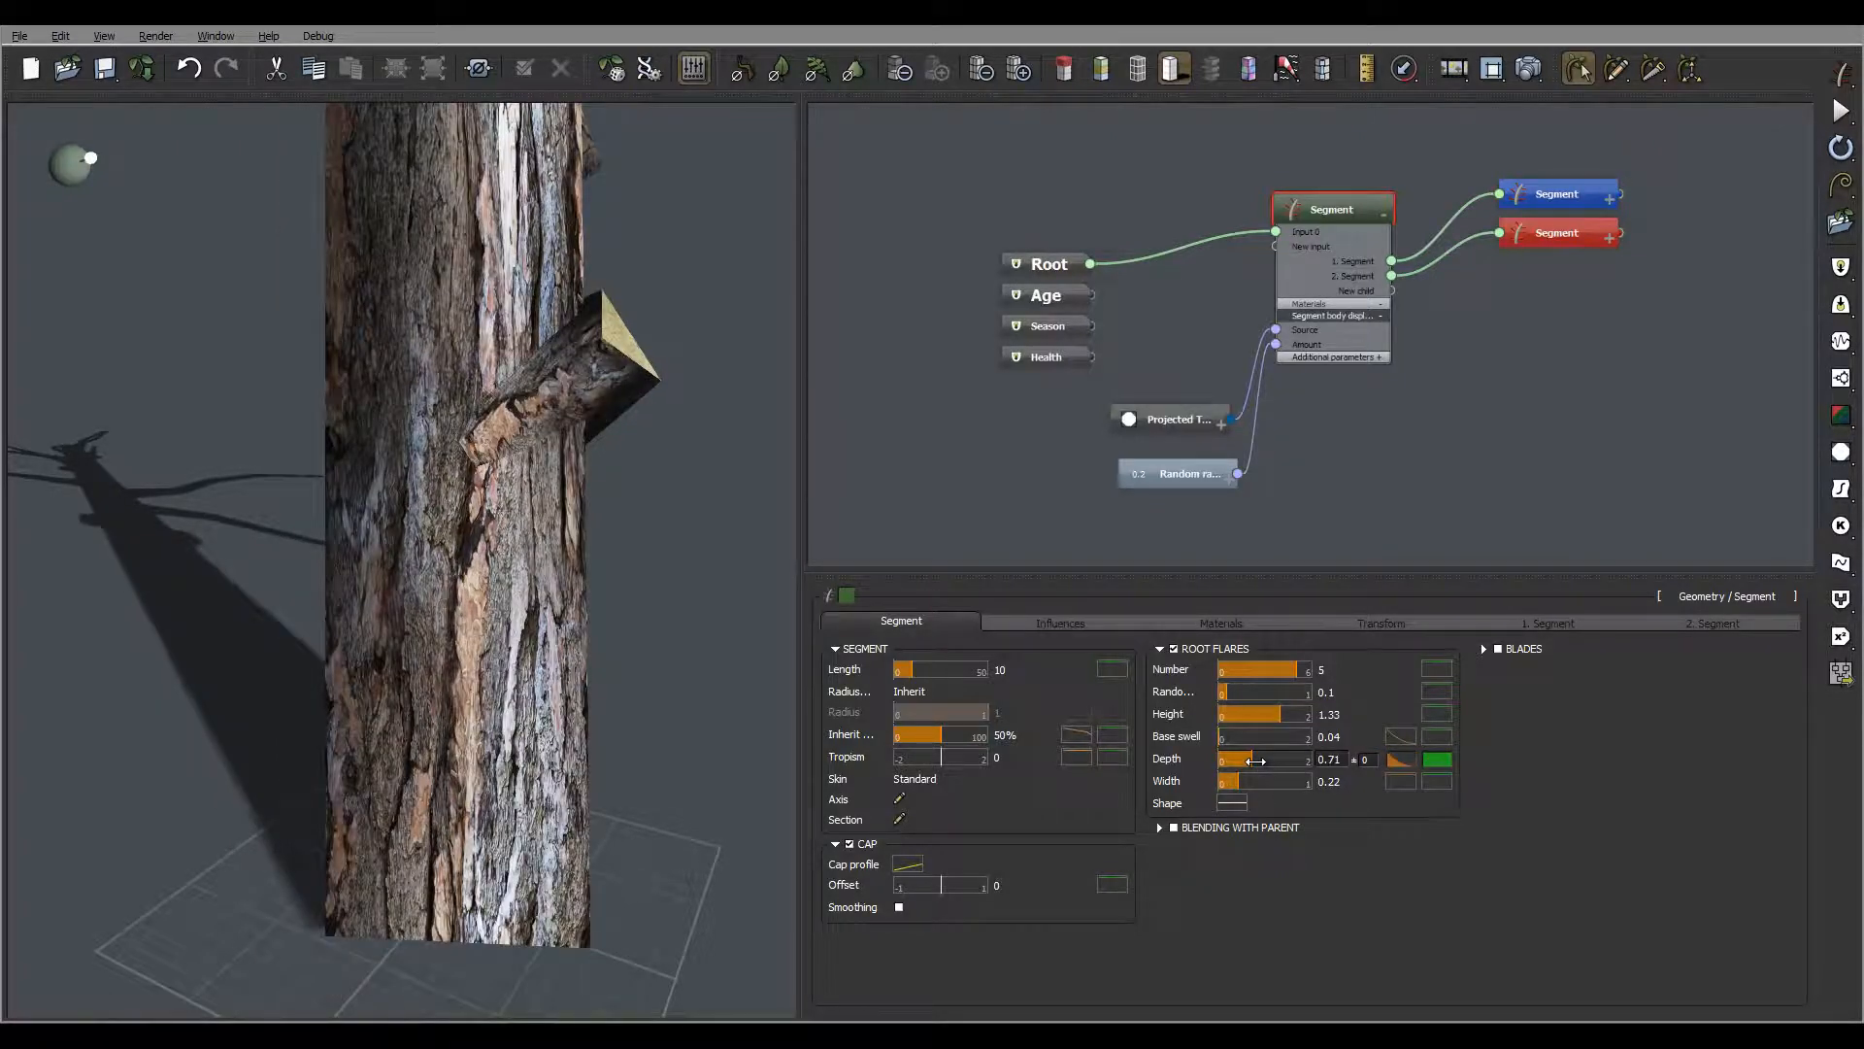
pyautogui.moveTo(549, 793)
pyautogui.mouseDown(button='right')
pyautogui.moveTo(515, 756)
pyautogui.moveTo(560, 774)
pyautogui.moveTo(552, 750)
pyautogui.moveTo(668, 820)
pyautogui.moveTo(568, 804)
pyautogui.mouseUp(button='right')
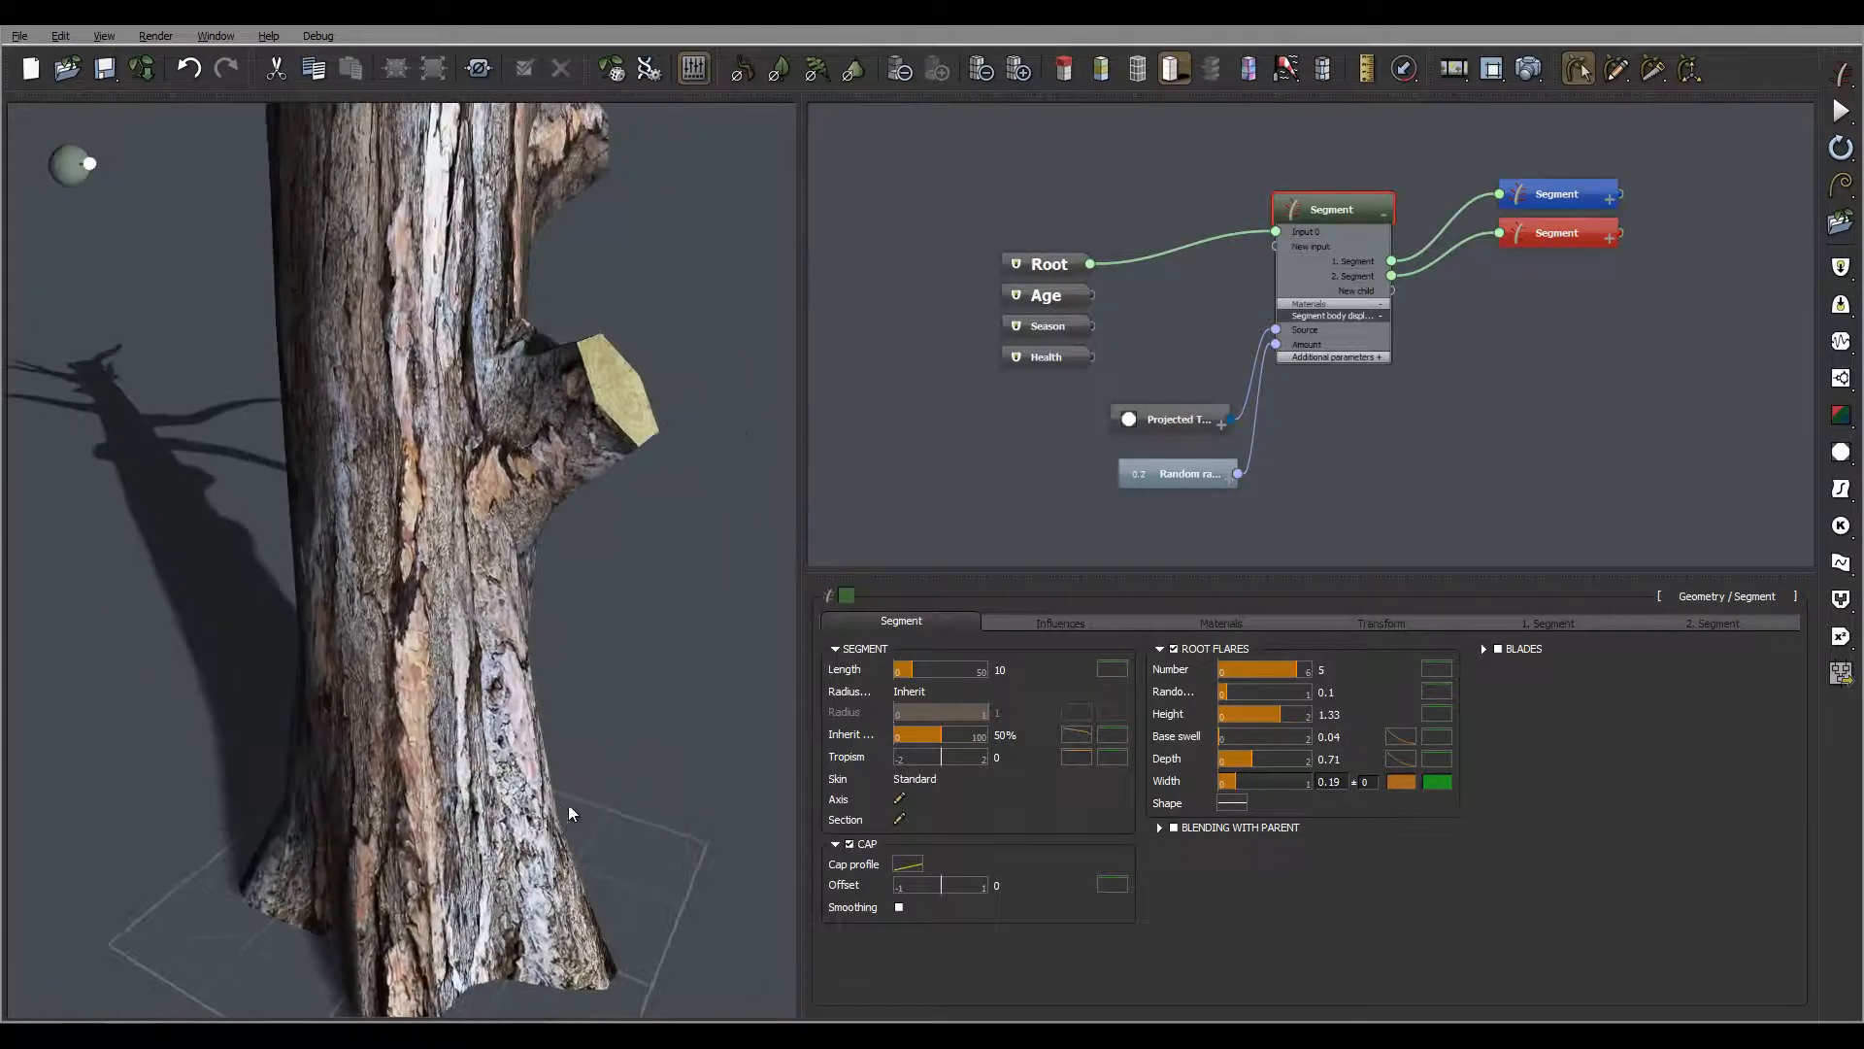
# Set the number of root flares on the trunk segment to 8
pyautogui.moveTo(1296, 670); pyautogui.dragTo(1303, 672)
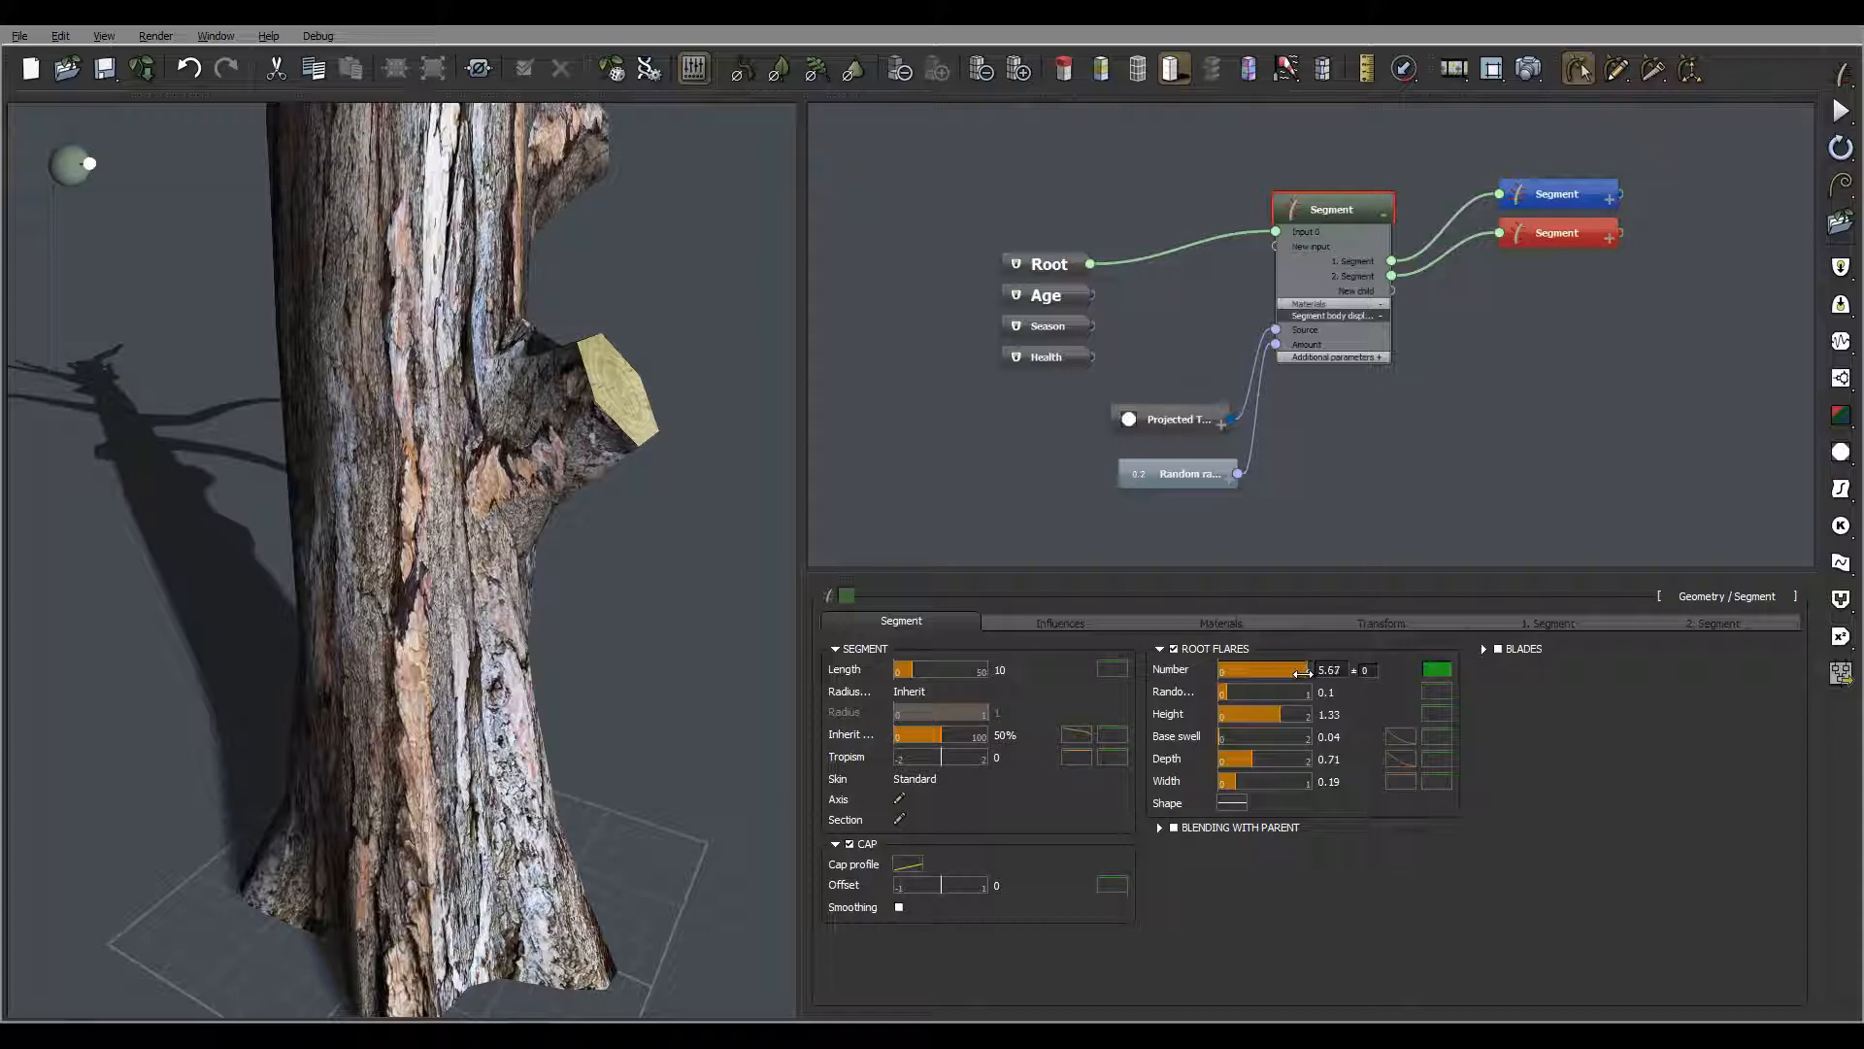
pyautogui.doubleClick(1343, 670)
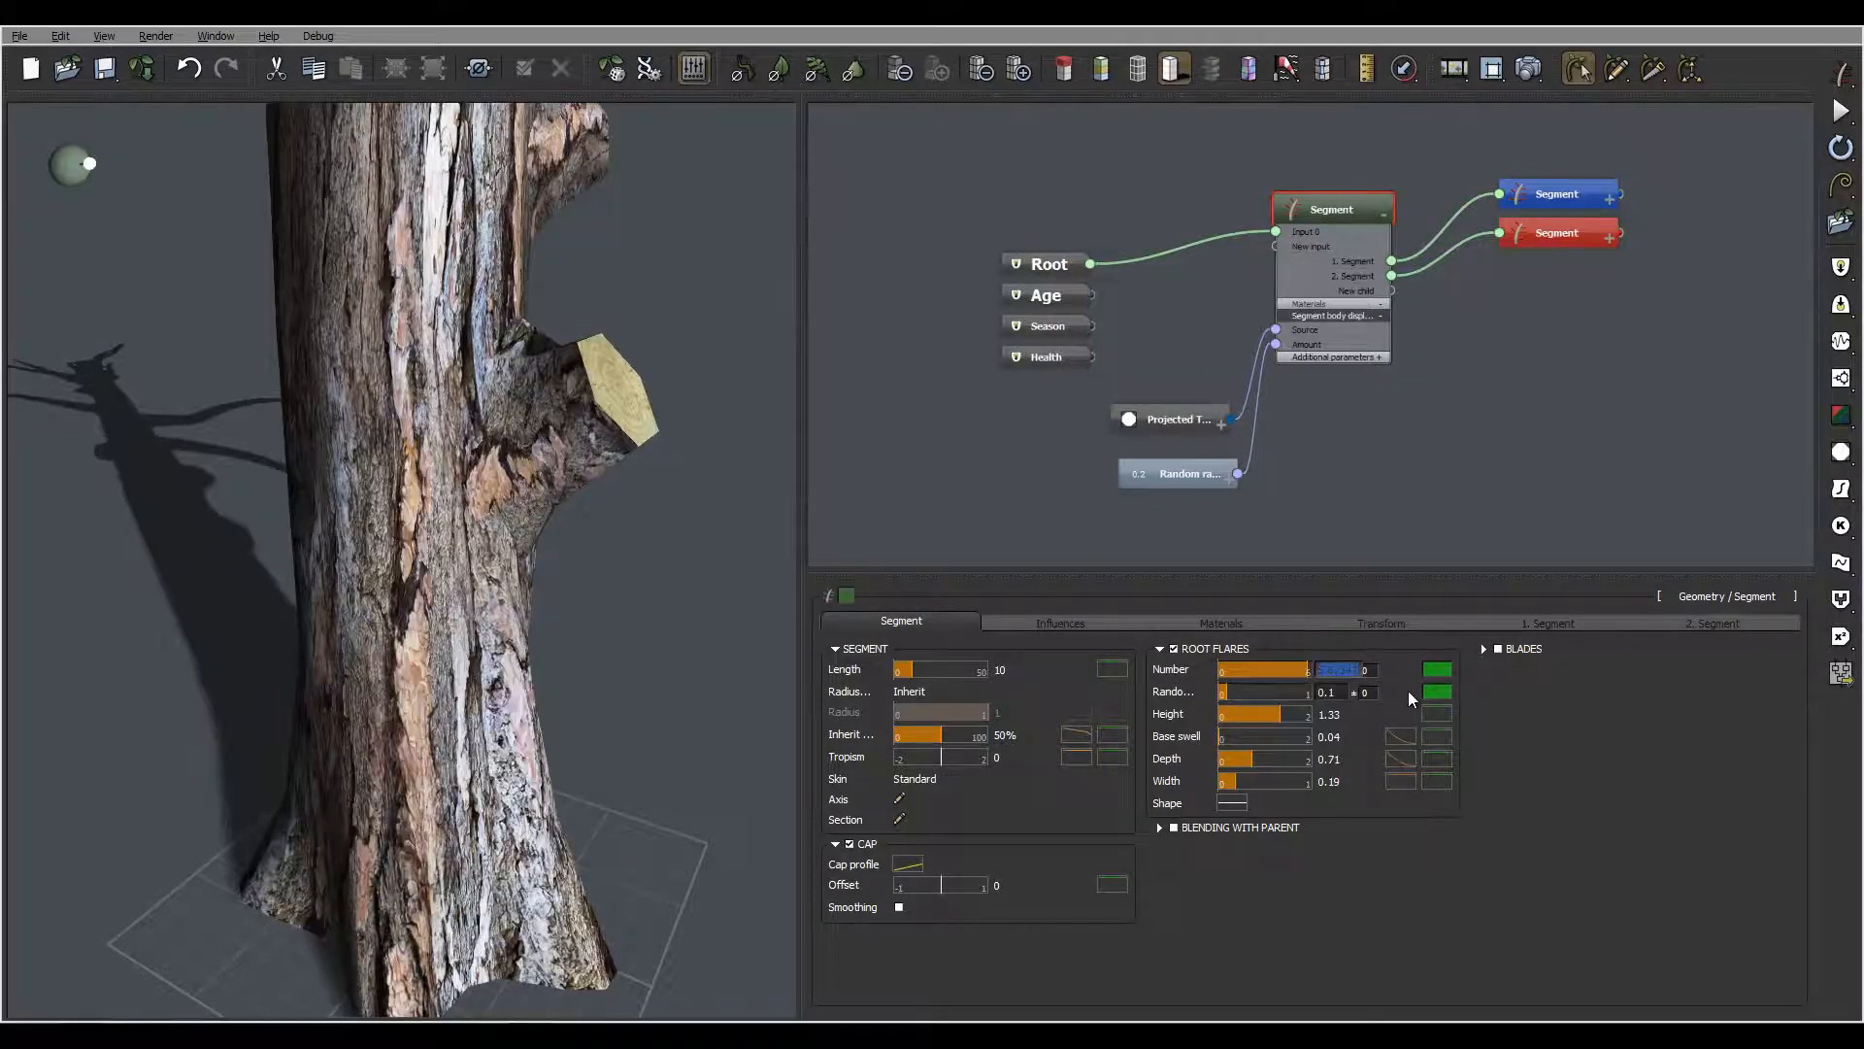
pyautogui.write('8')
pyautogui.press('Return')
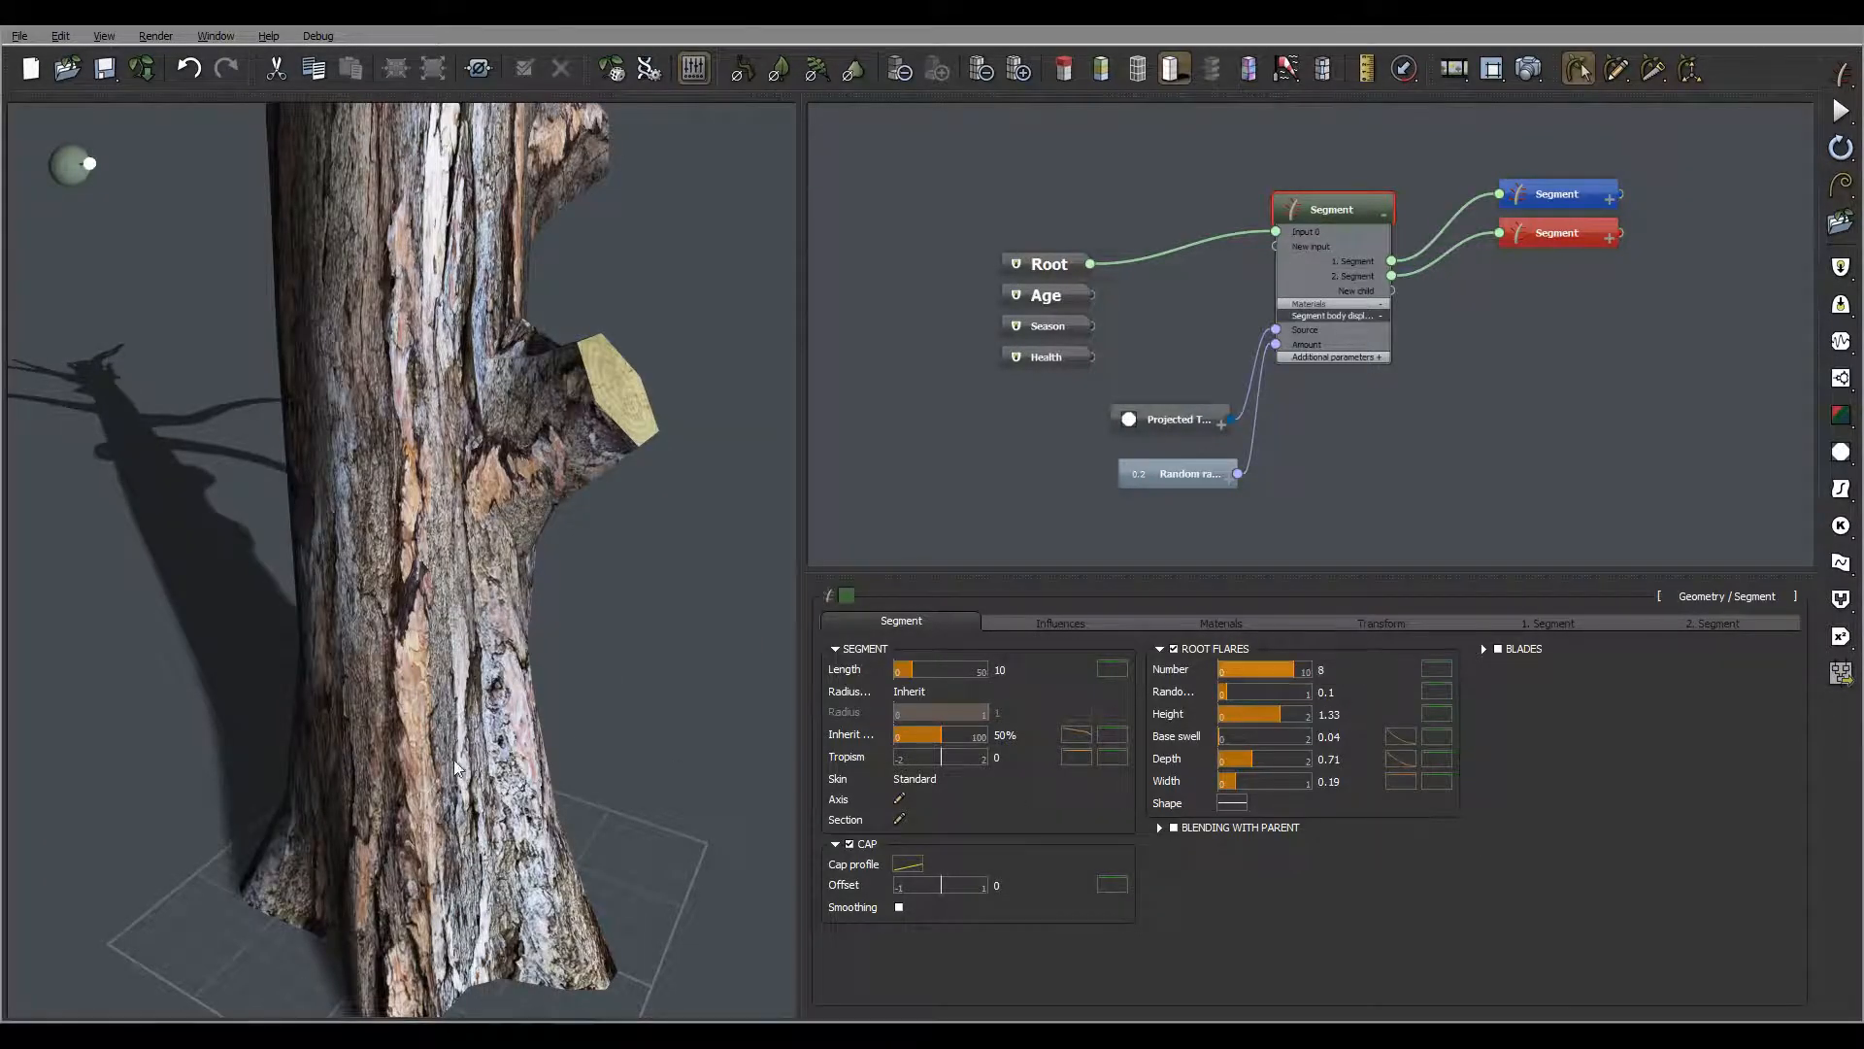
# Render a close-up of the lower trunk to examine the eight root flares, and close the render
pyautogui.moveTo(453, 759); pyautogui.dragTo(652, 716, button='right')
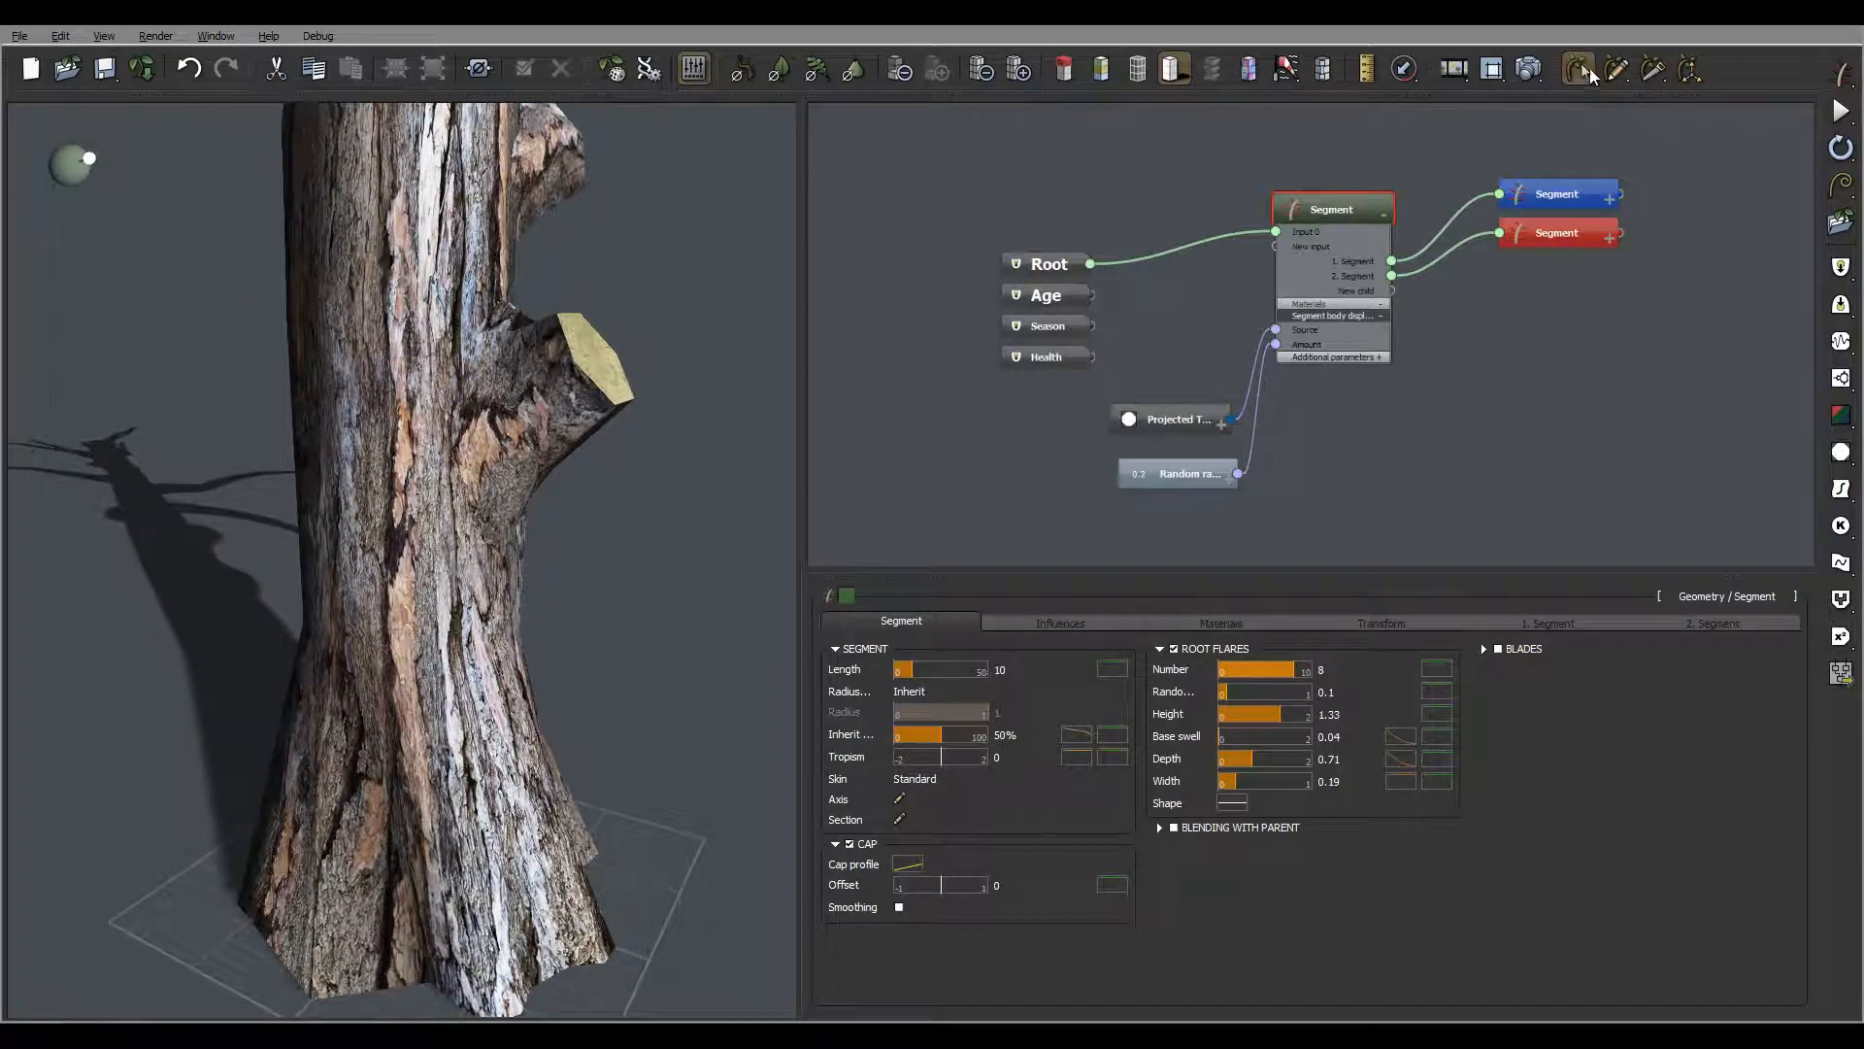
pyautogui.click(1539, 70)
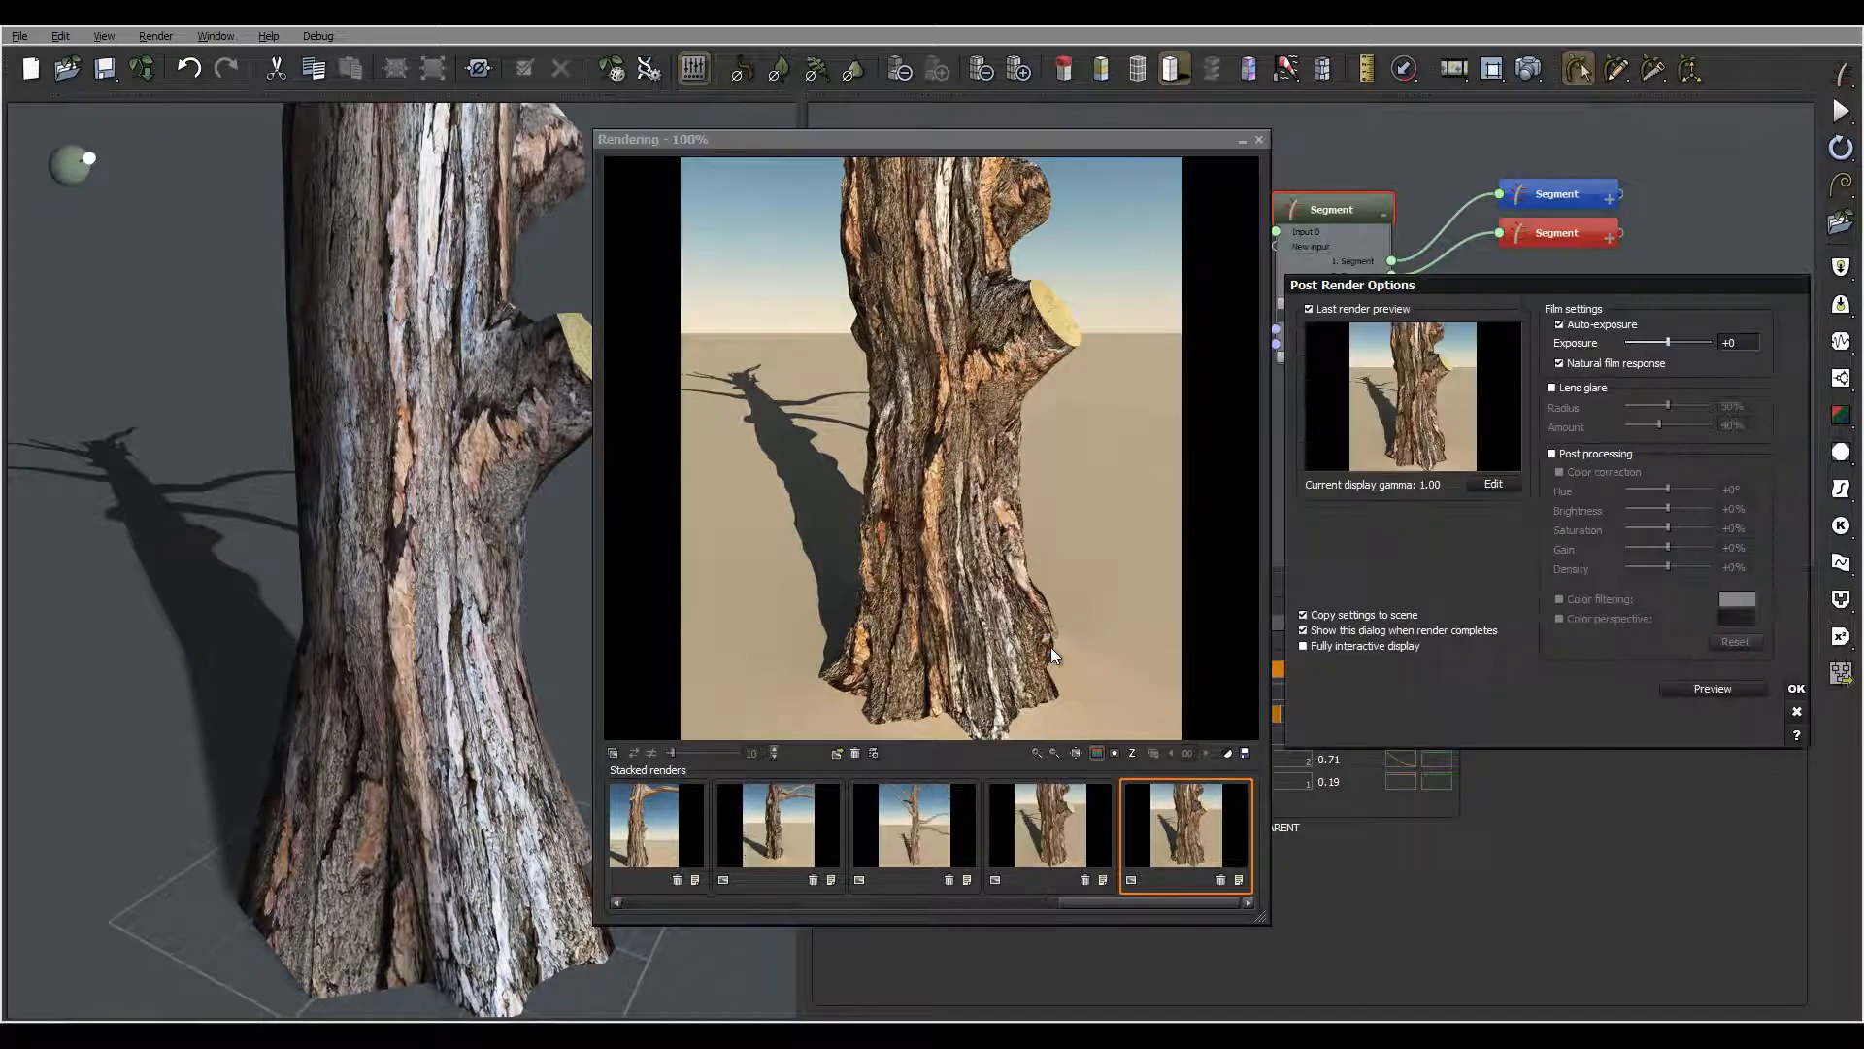
pyautogui.click(1794, 686)
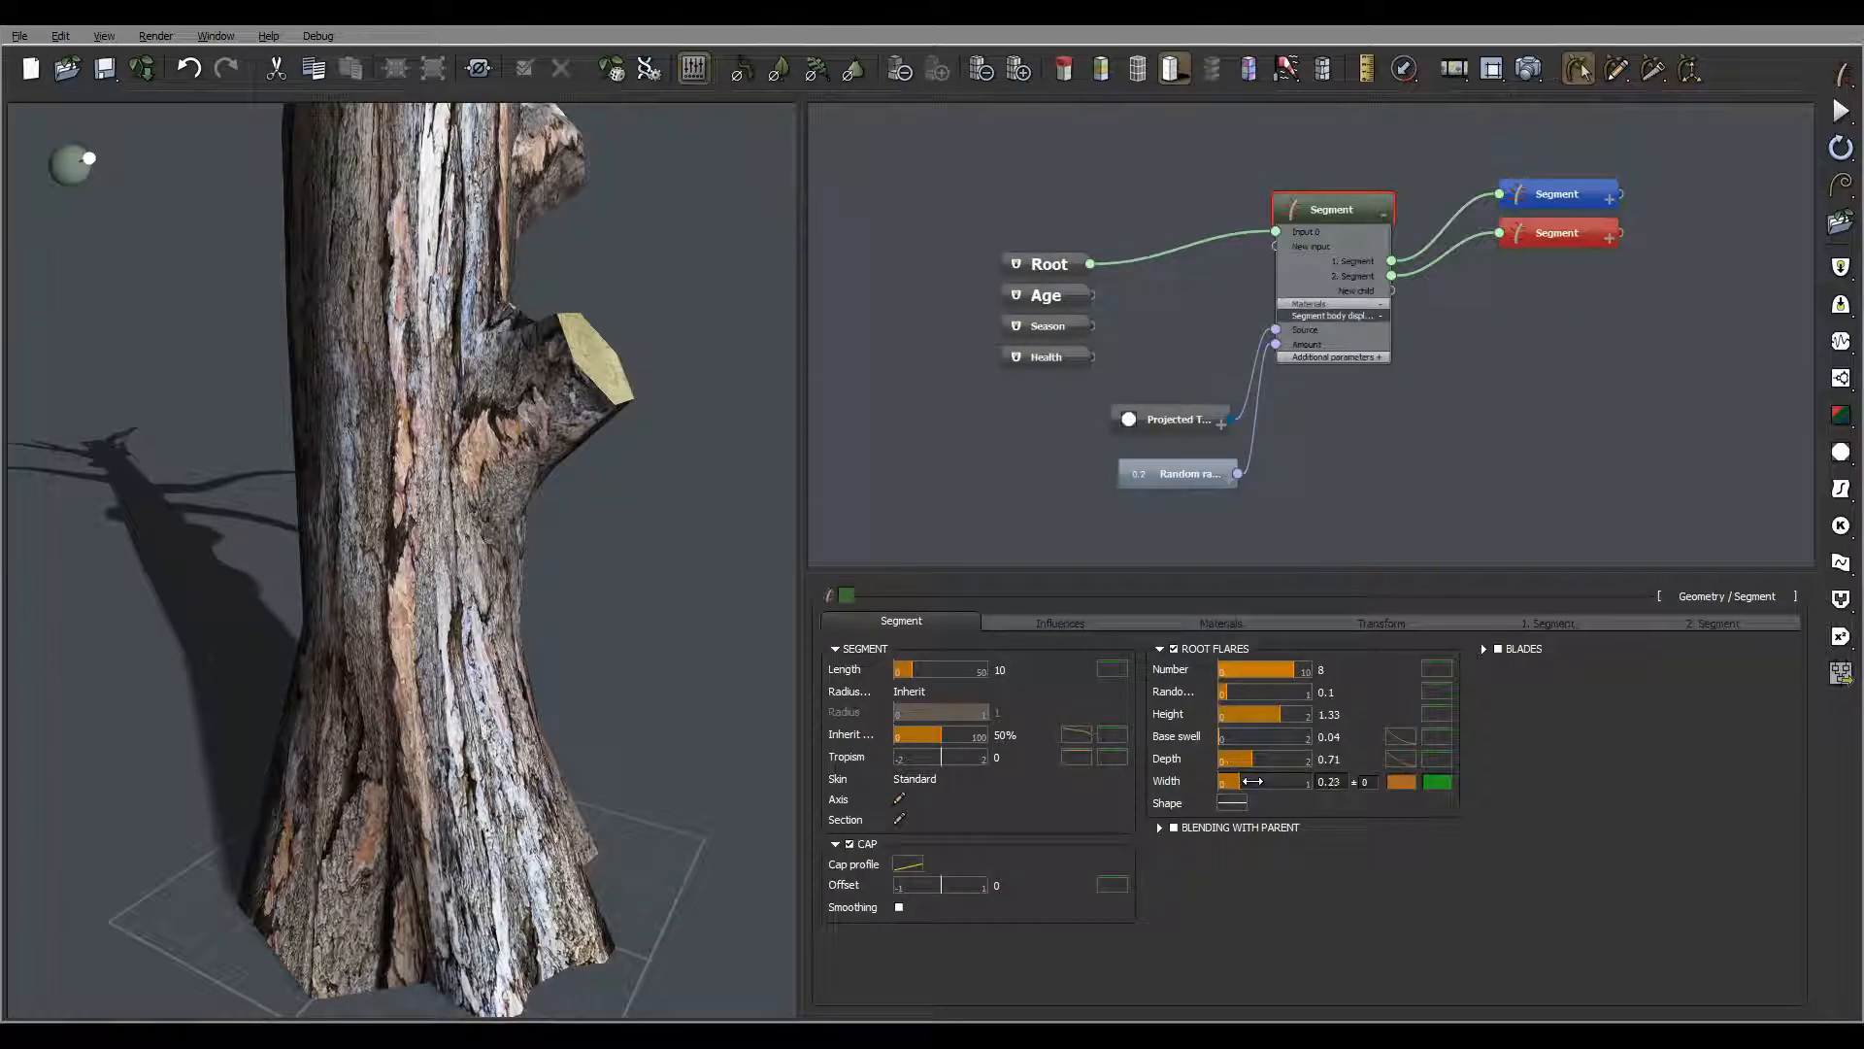
# Set the root flares' width to 0.35, render the trunk base to check it, and close the render
pyautogui.moveTo(1252, 781); pyautogui.dragTo(1260, 780)
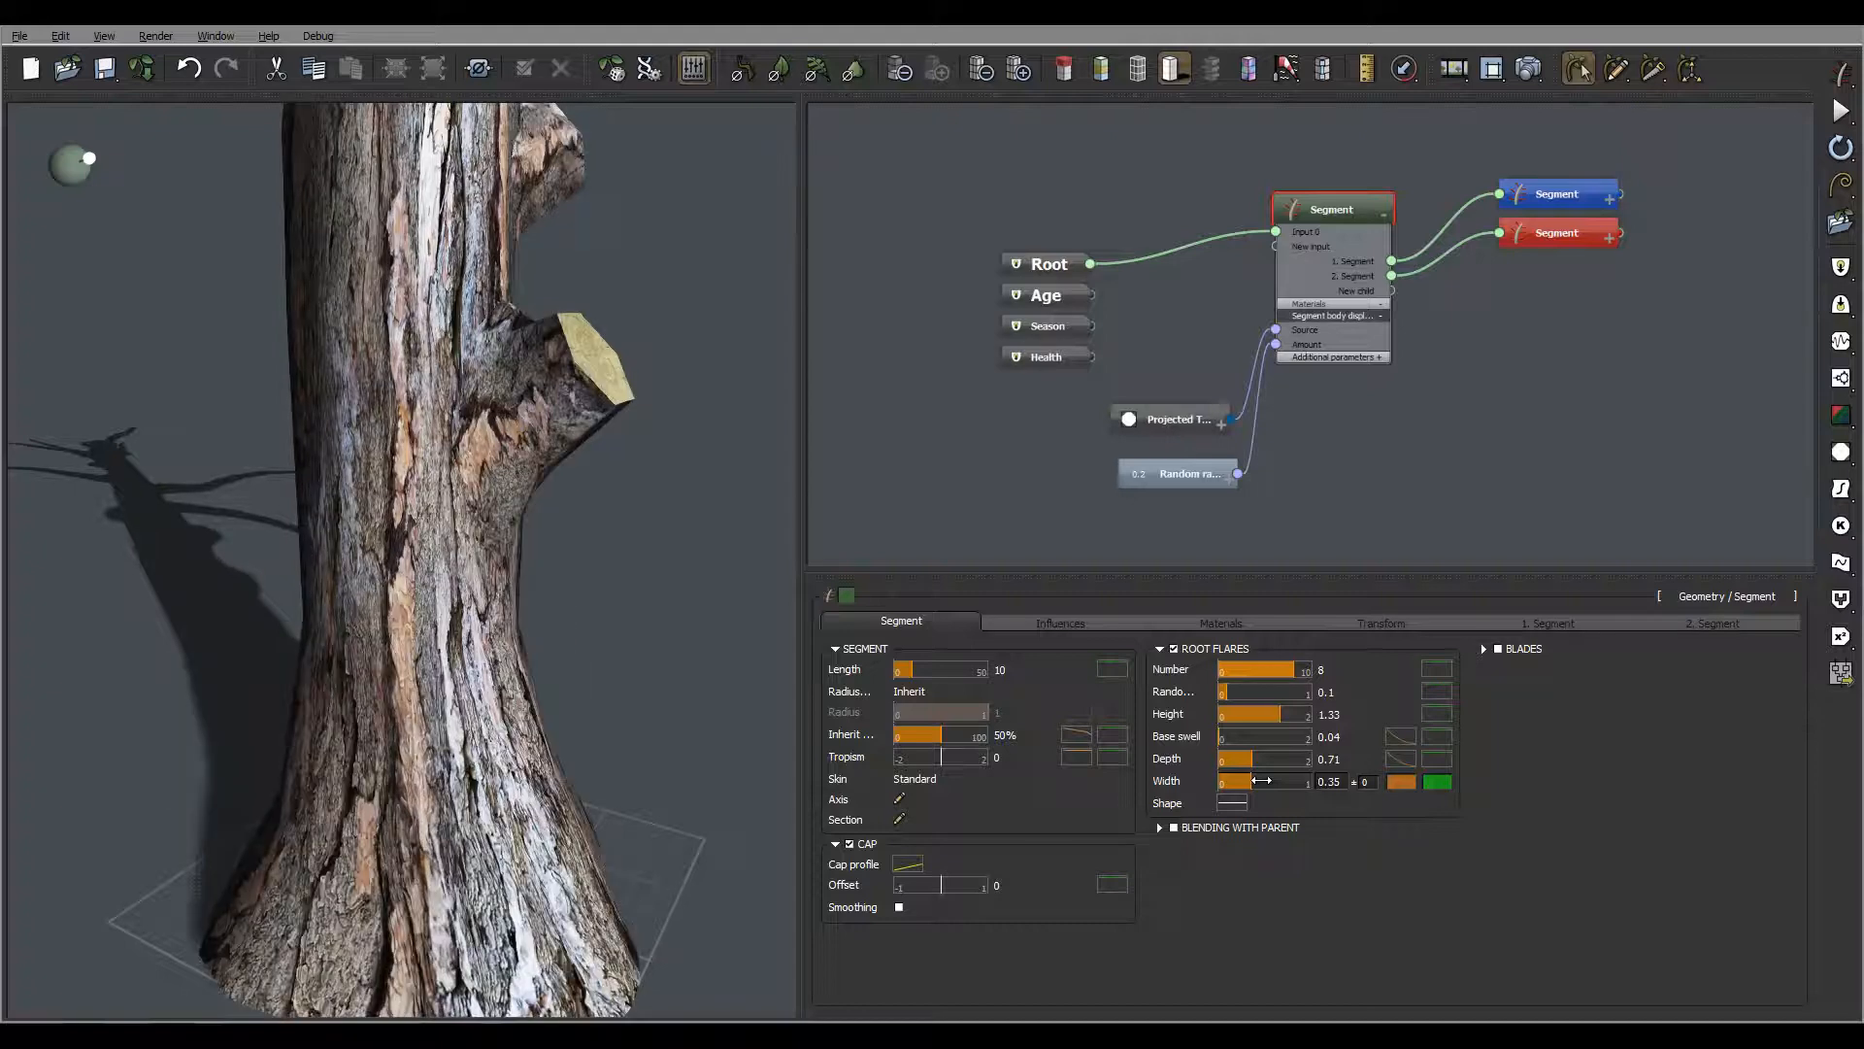
pyautogui.click(1529, 68)
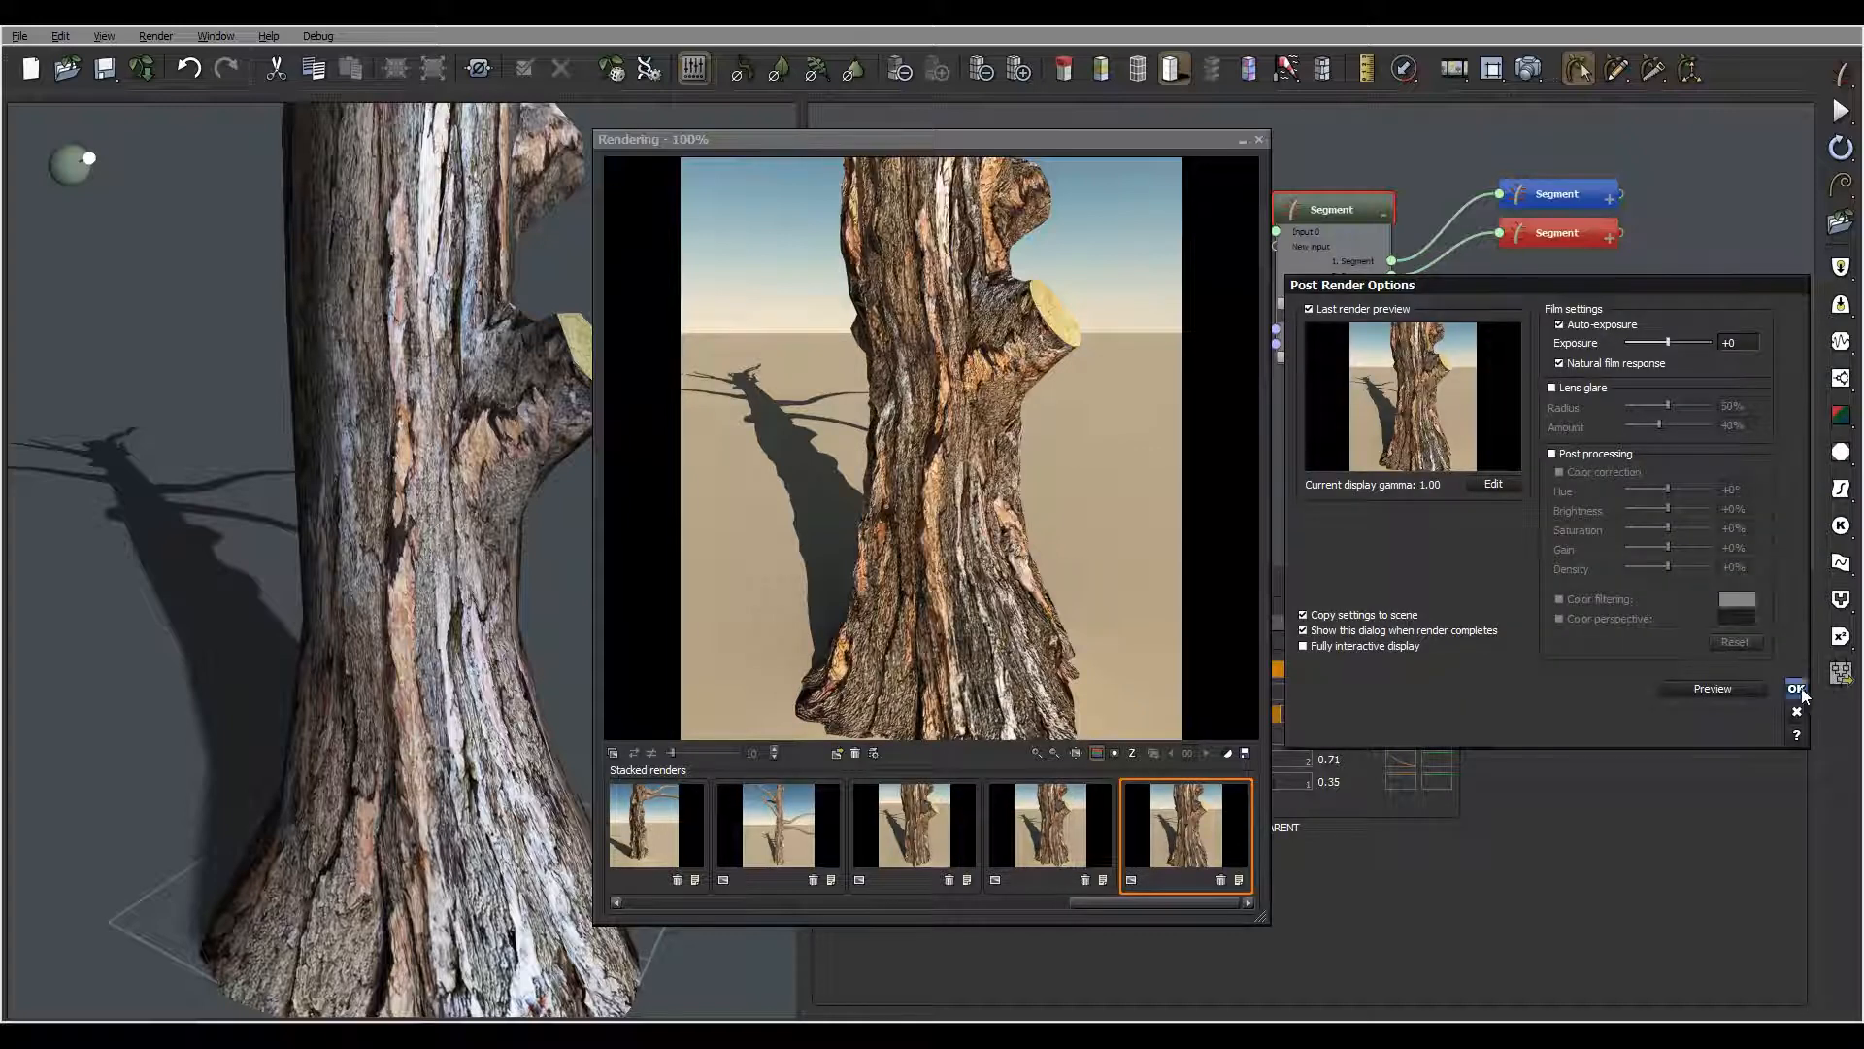
pyautogui.click(1797, 688)
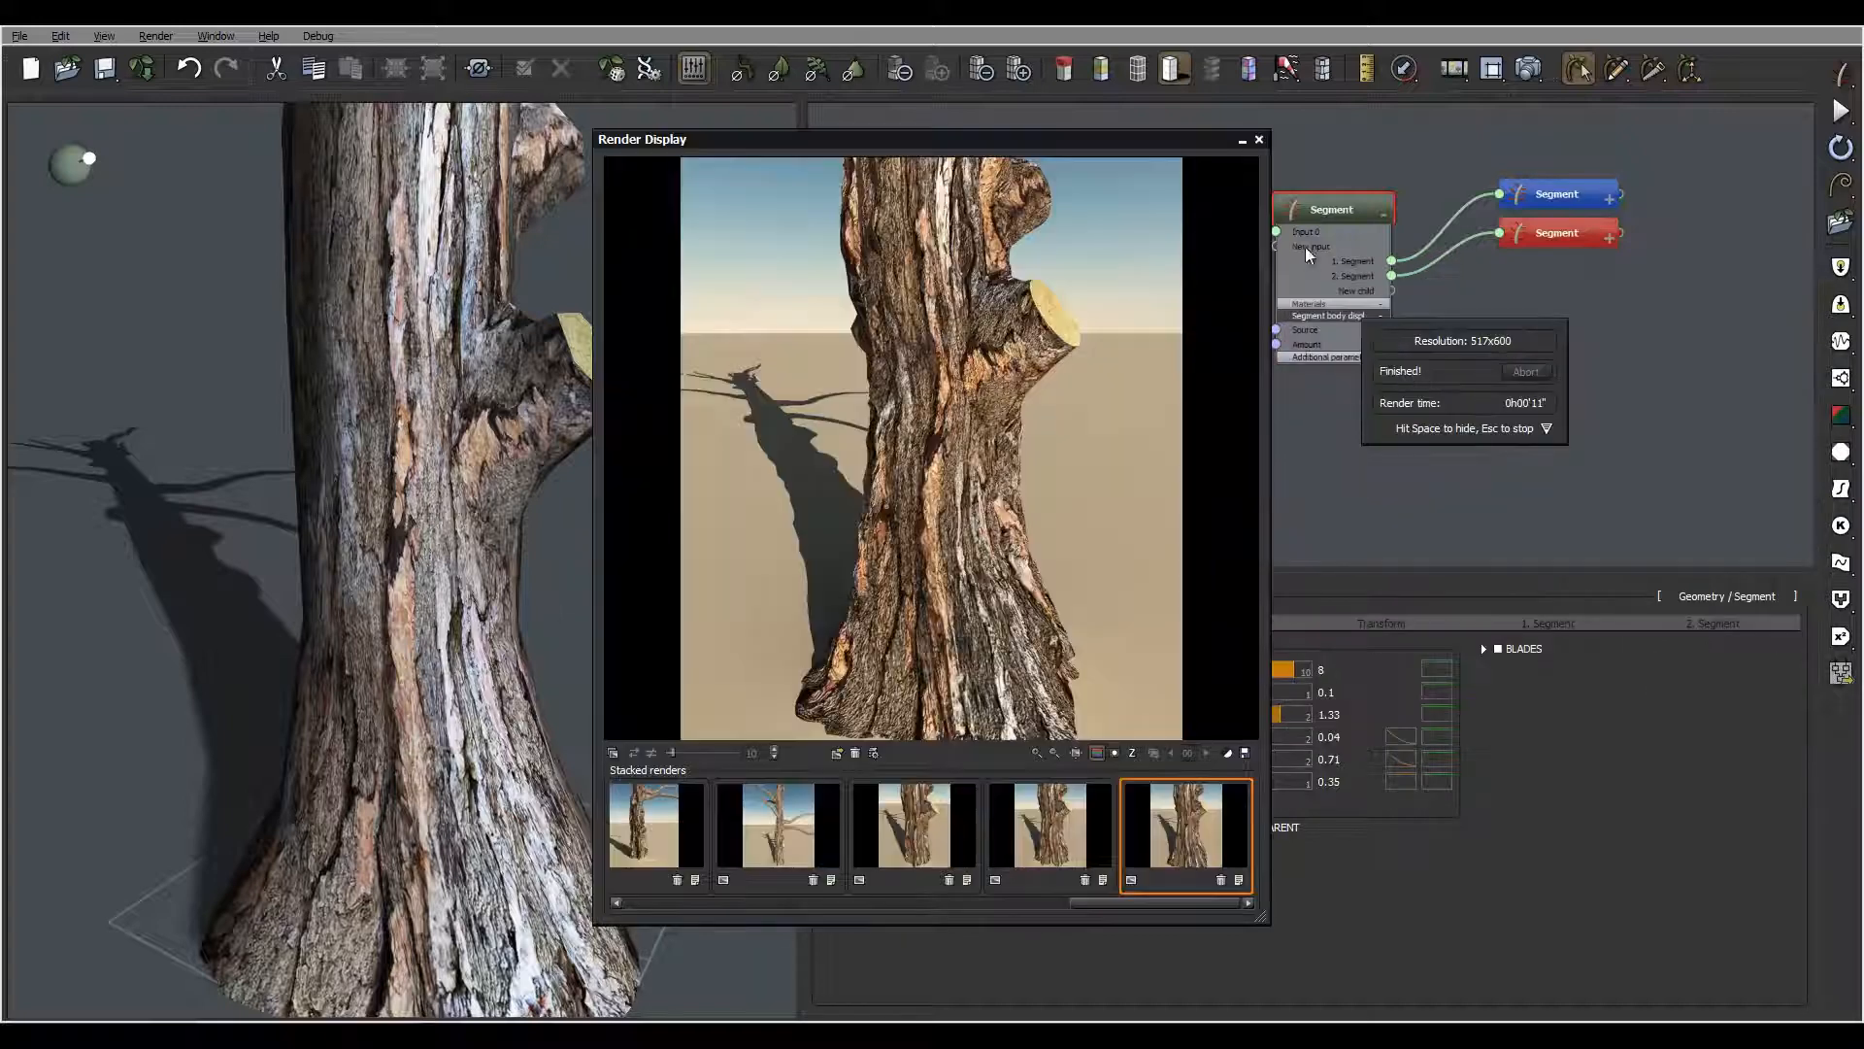
pyautogui.click(1259, 142)
# Render the whole tree with its branches, stubs and flared base, close the render, and inspect the tree from another angle
pyautogui.scroll(-10, 493, 550)
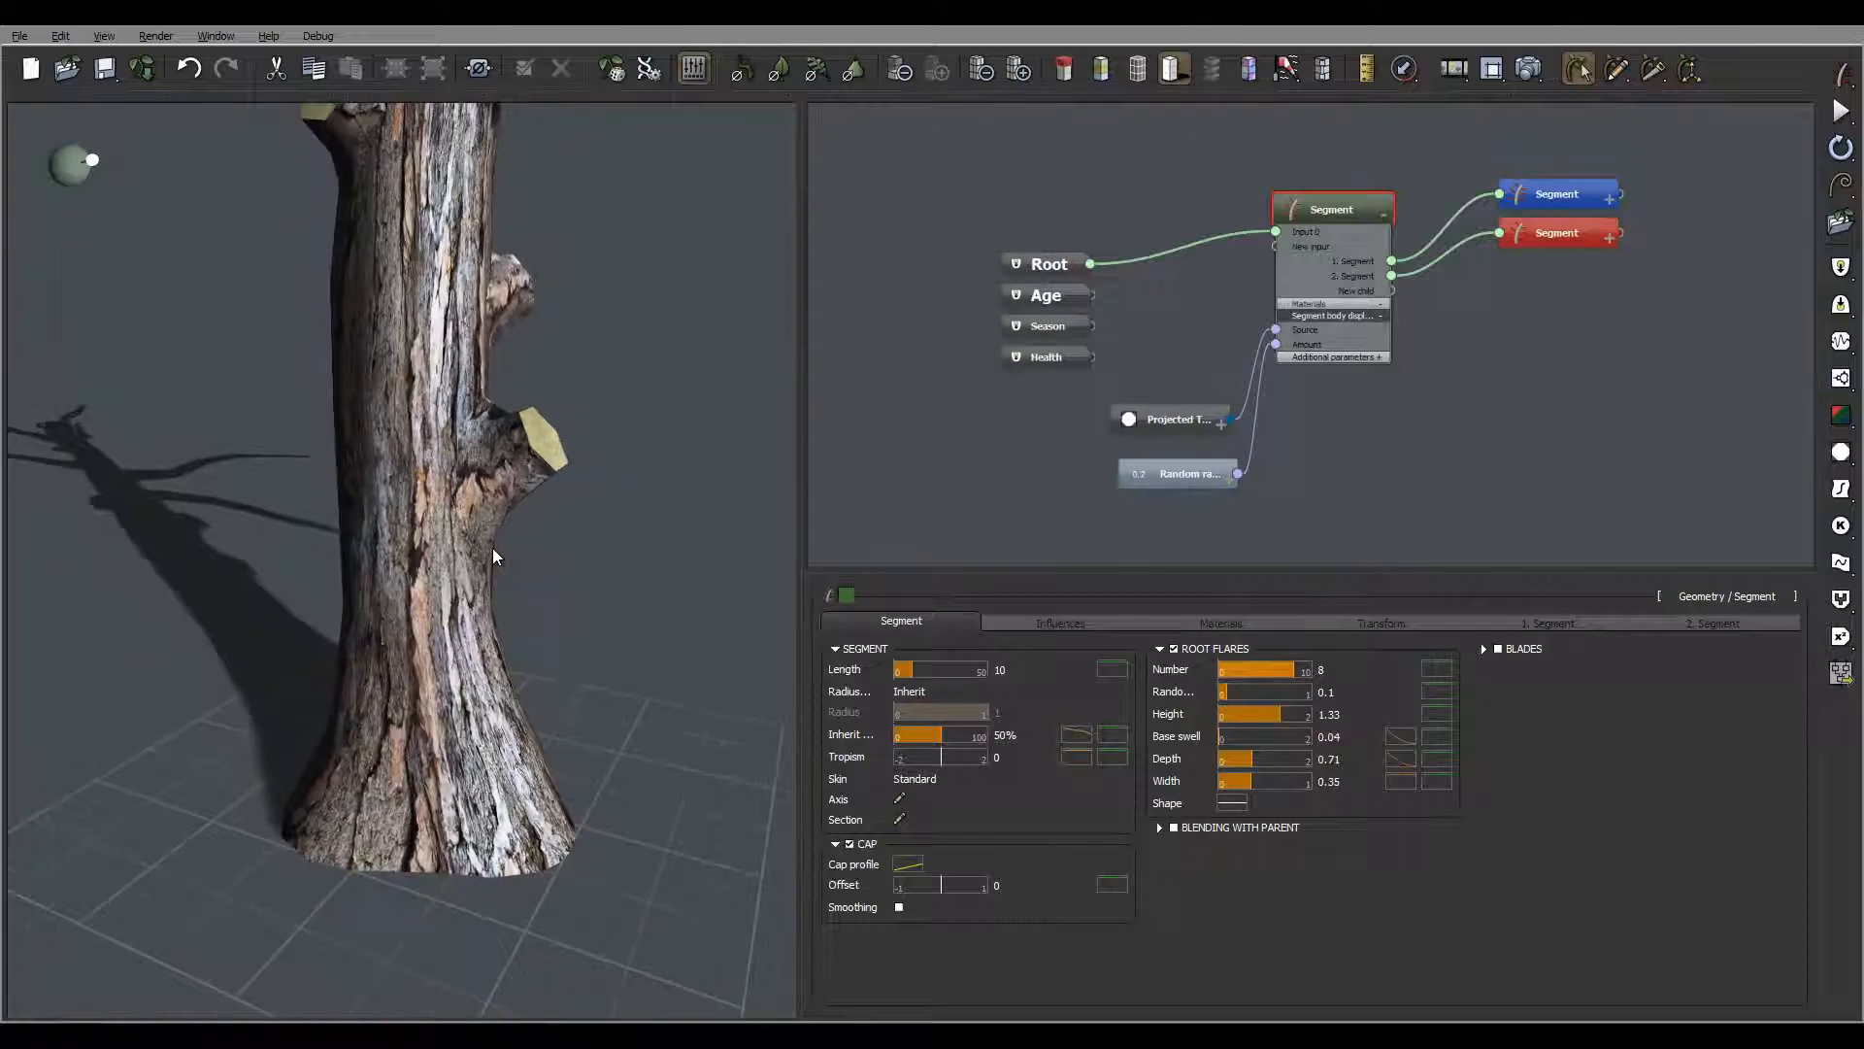
pyautogui.moveTo(492, 548); pyautogui.dragTo(497, 476)
pyautogui.scroll(3, 450, 484)
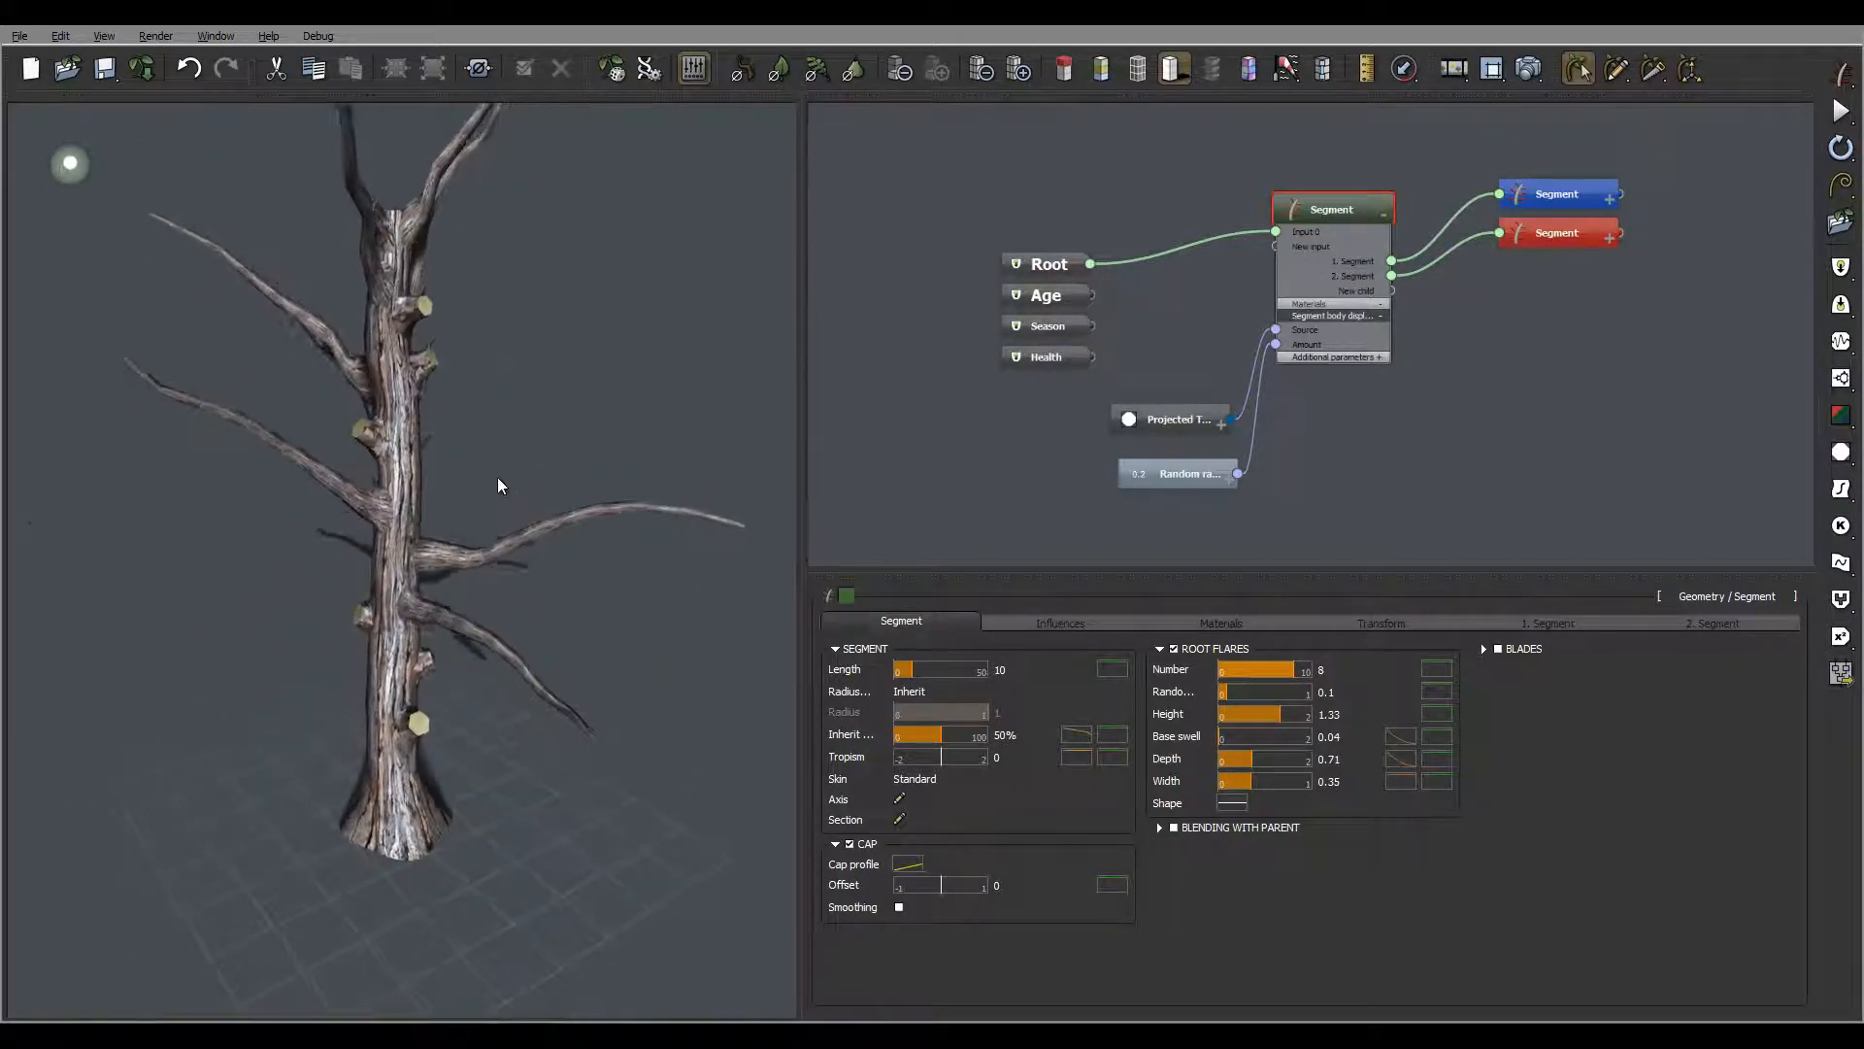
pyautogui.click(1527, 69)
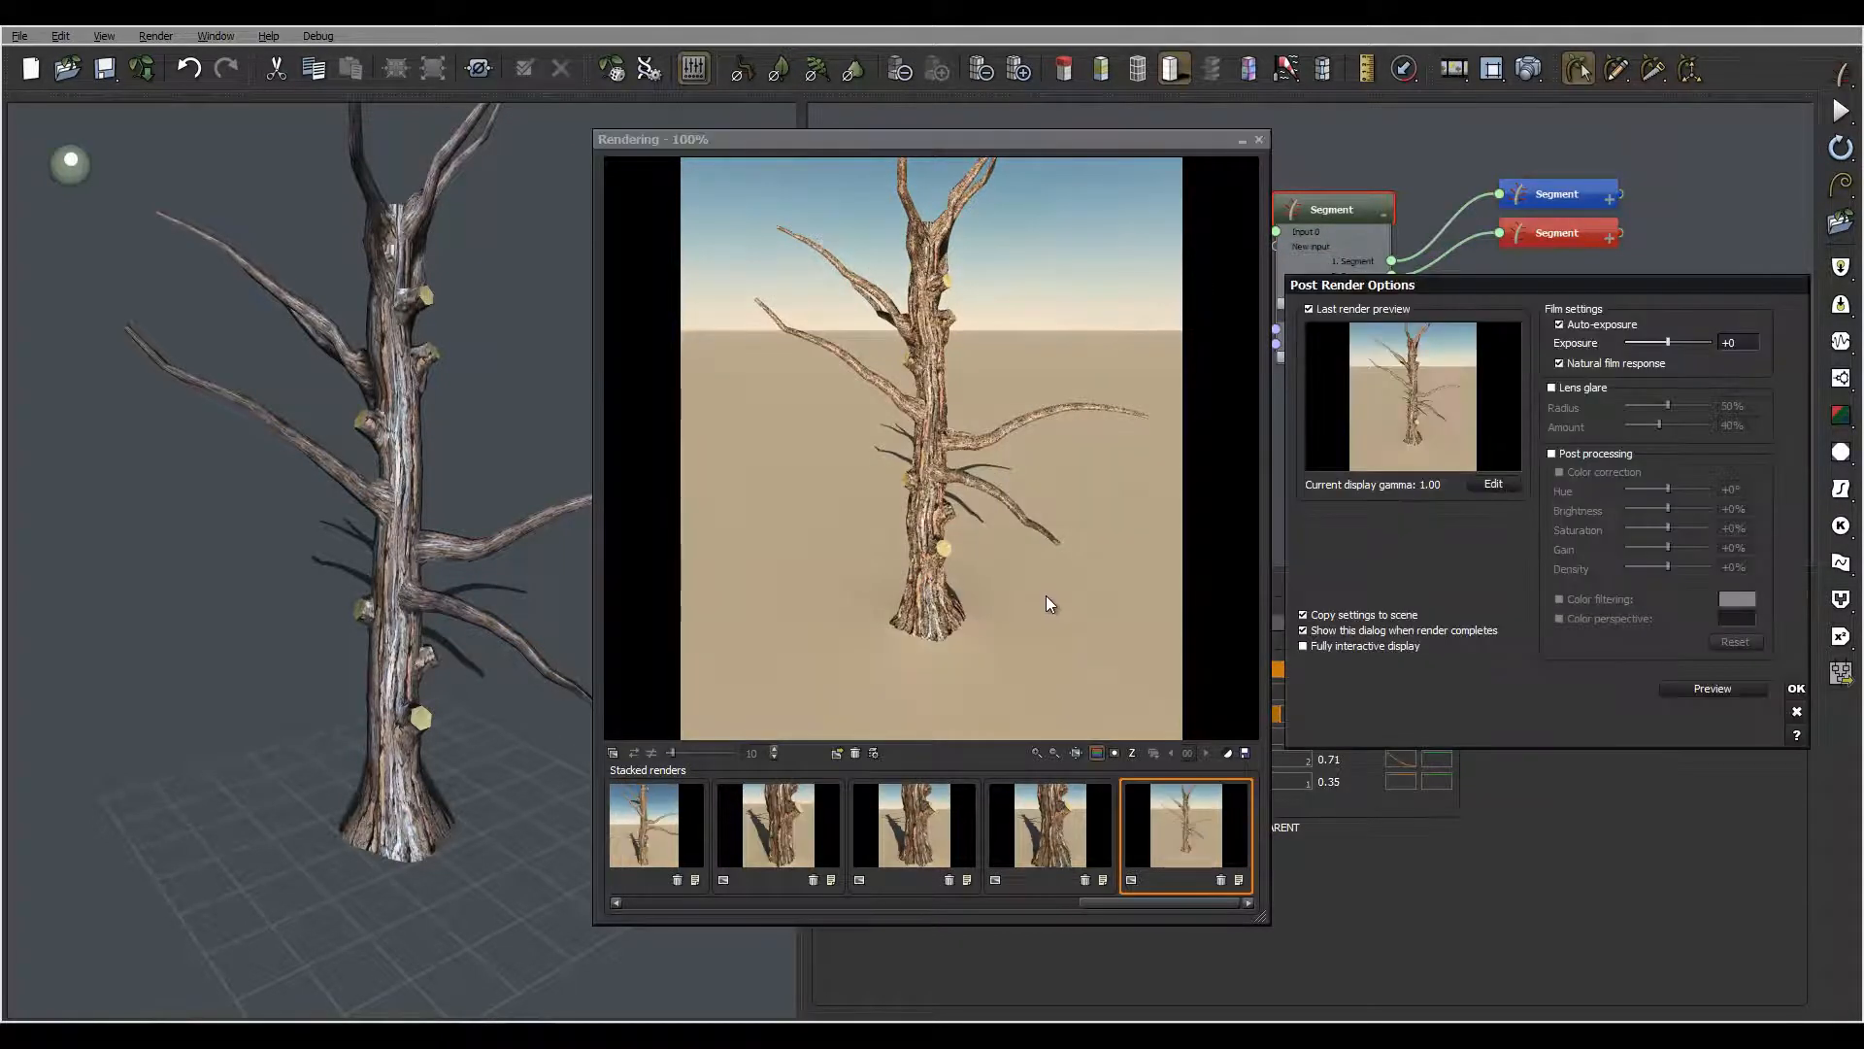
pyautogui.click(1795, 689)
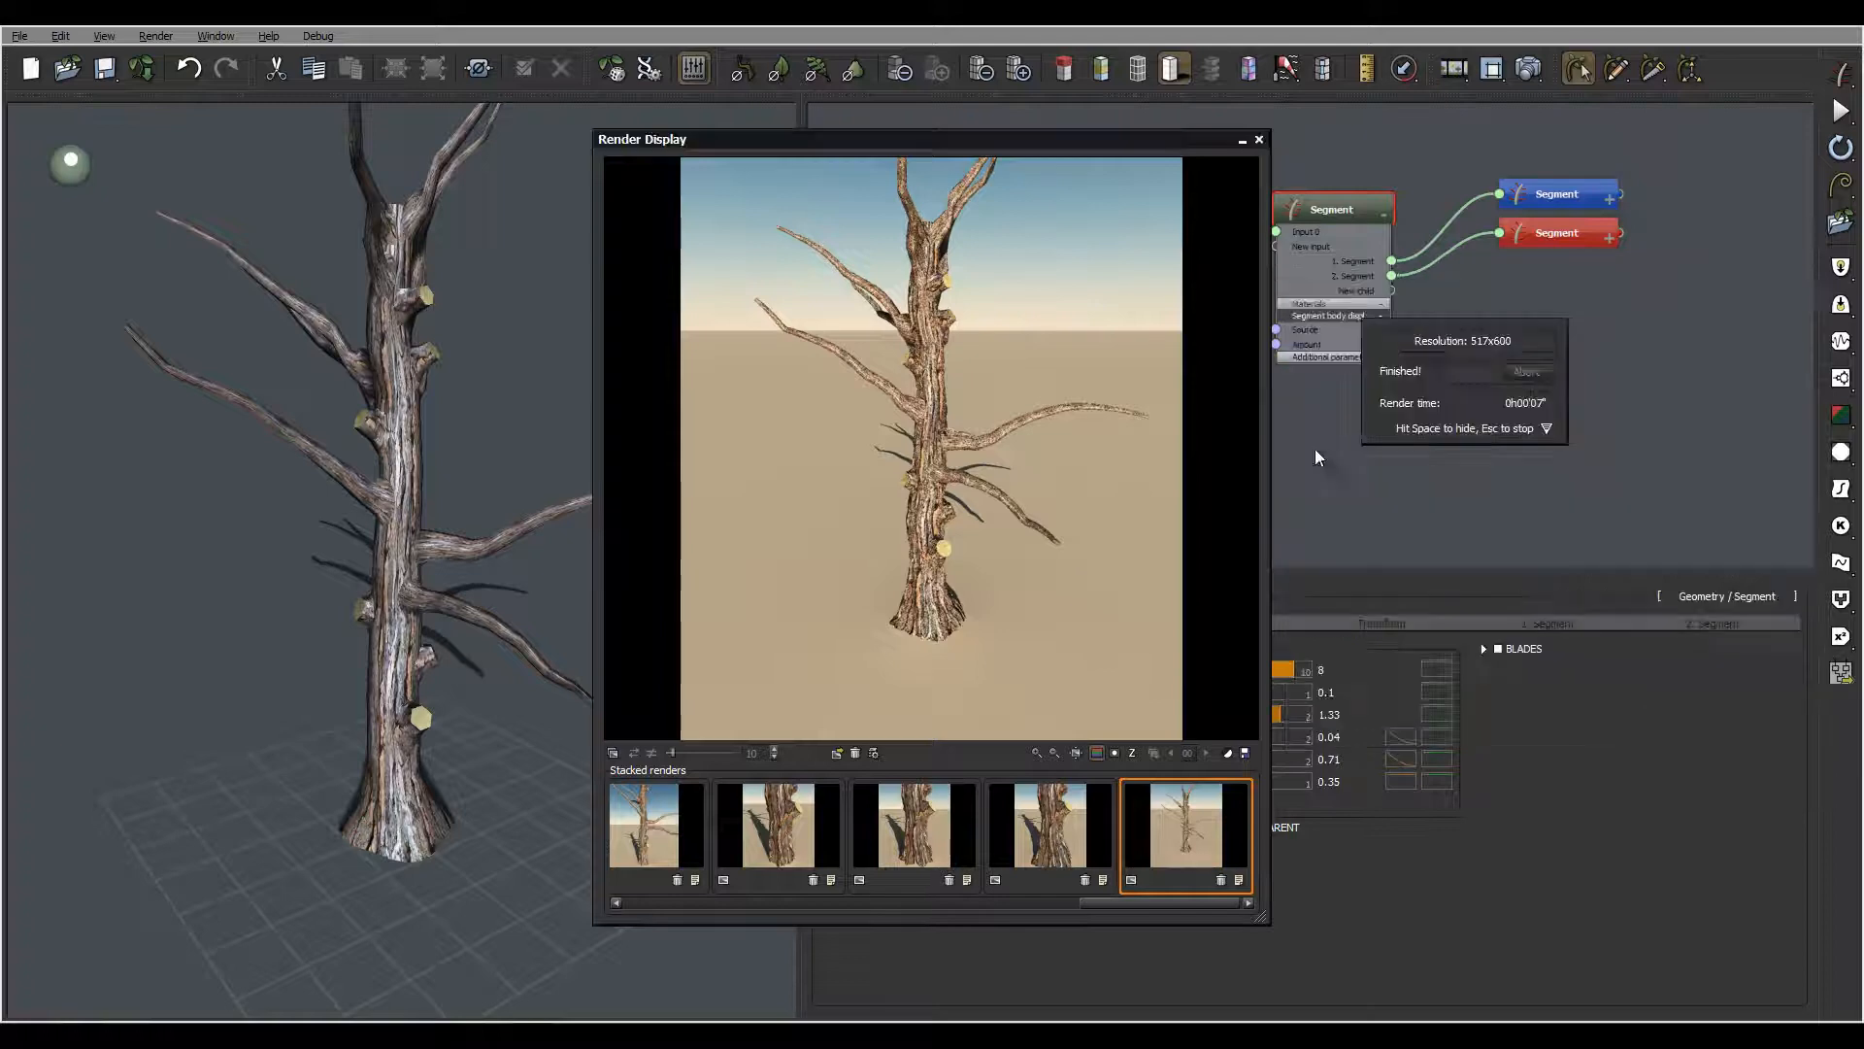
pyautogui.click(1259, 141)
pyautogui.moveTo(444, 458); pyautogui.dragTo(169, 472)
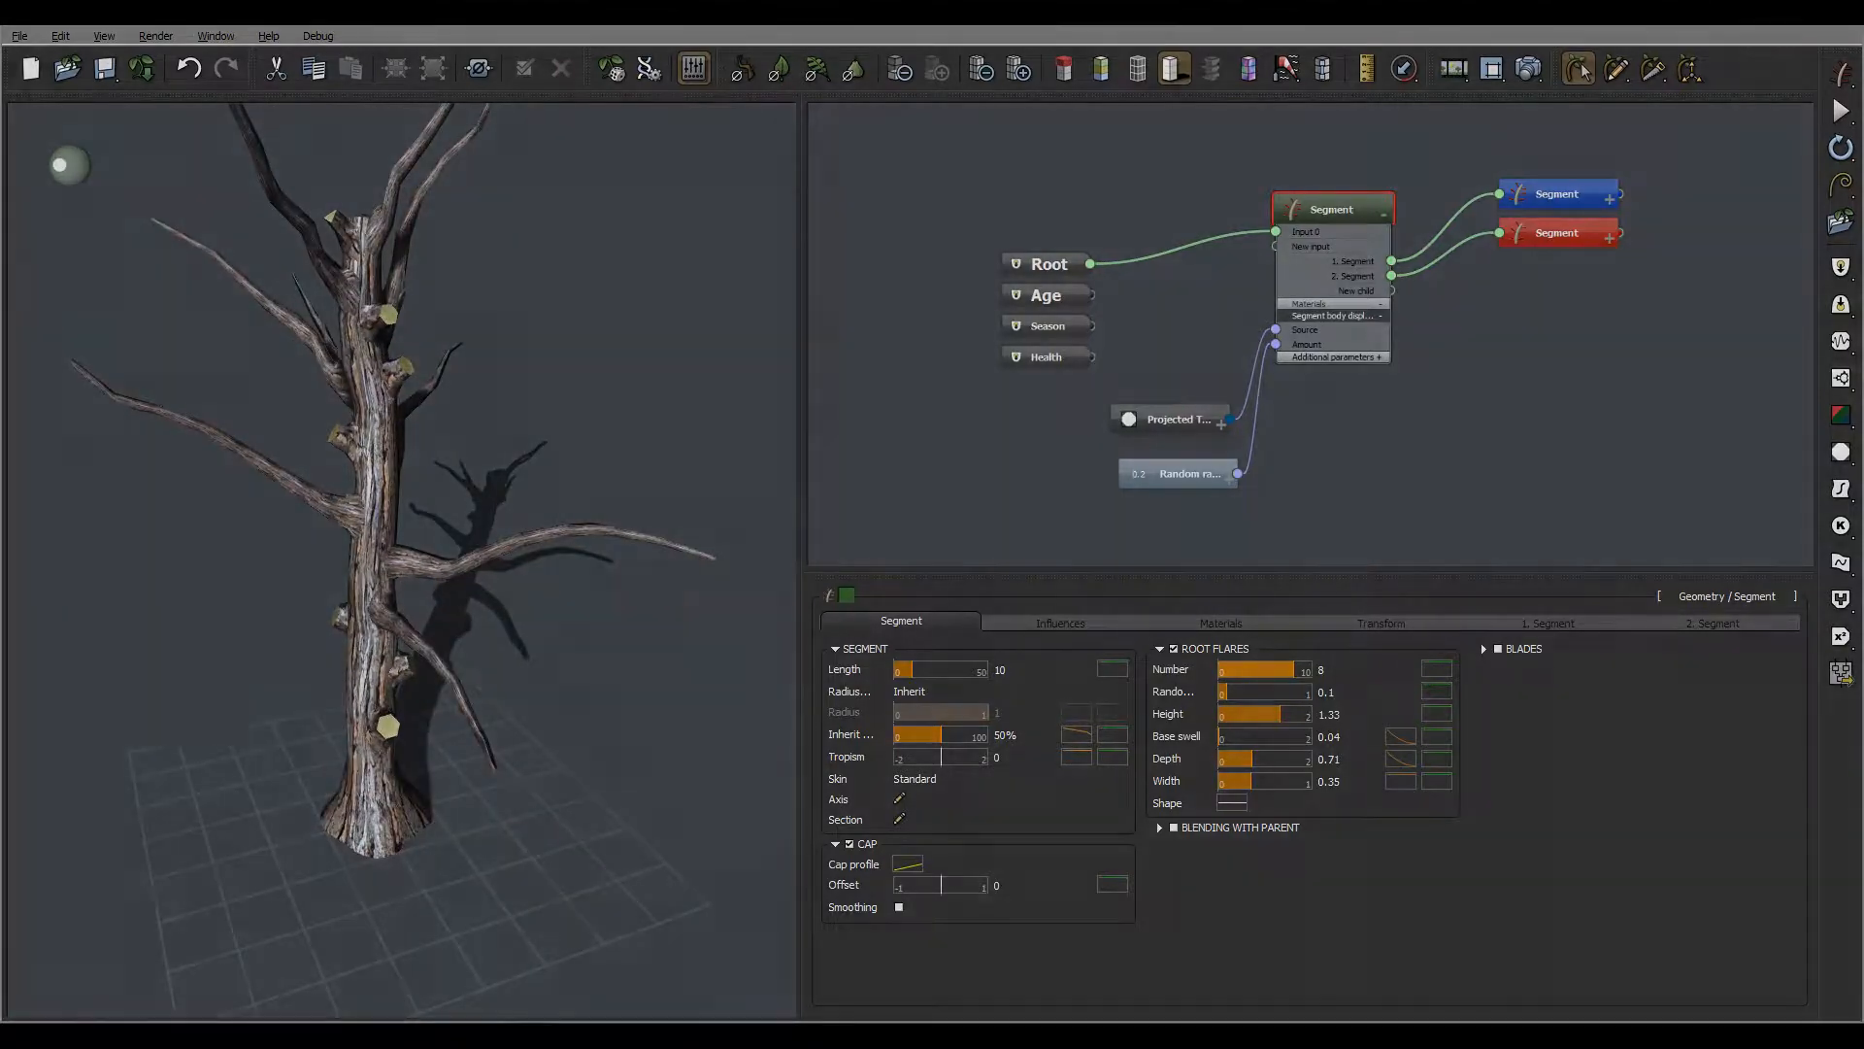